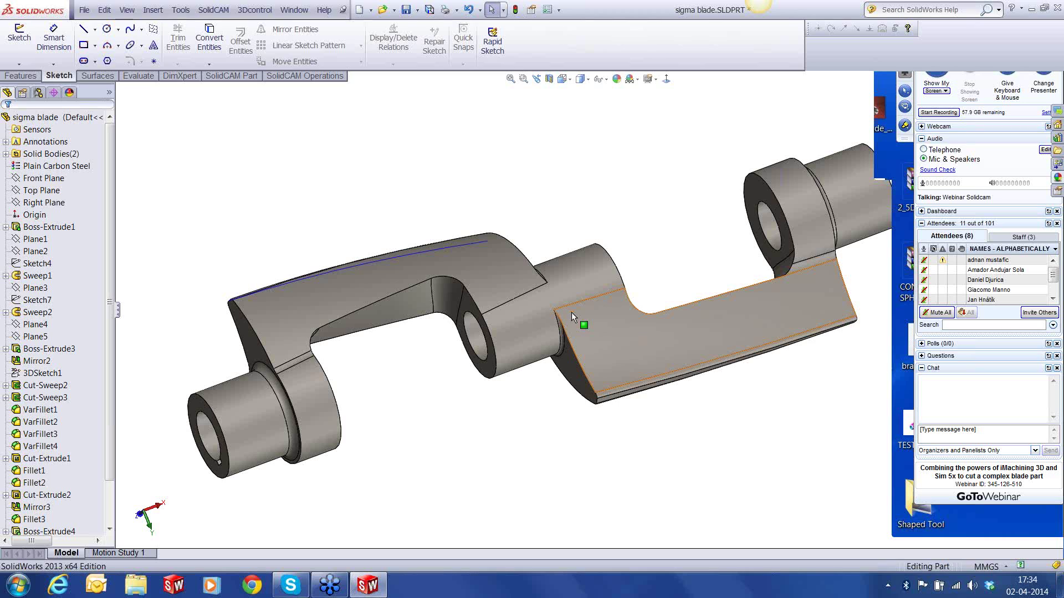
Create a new SolidCAM milling part from the sigma blade model, dismissing the success story and saving the part document.
{"action": "left_click", "coordinate": [213, 9]}
{"action": "mouse_move", "coordinate": [311, 29]}
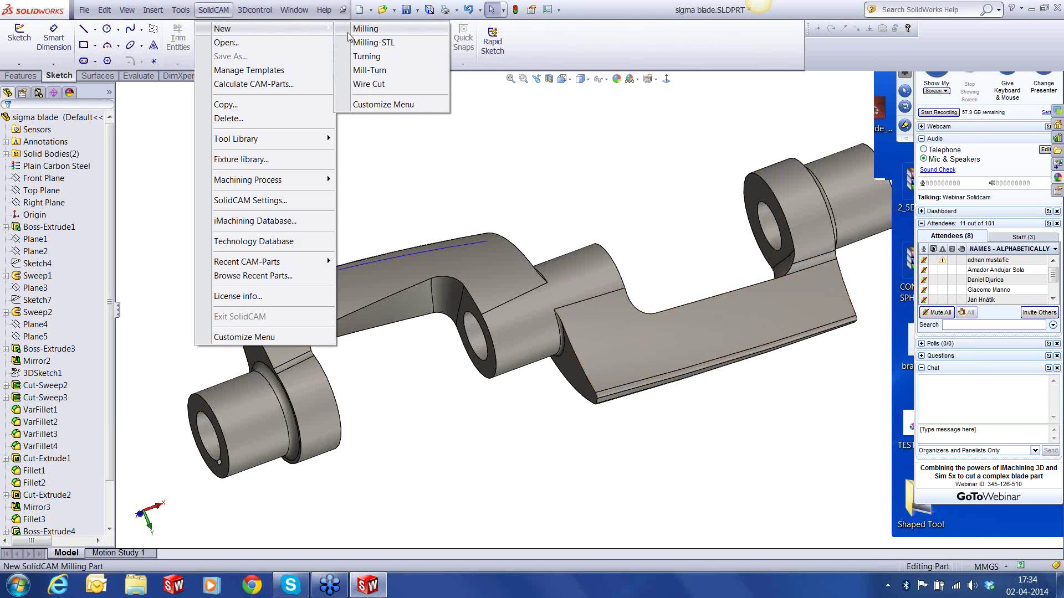
{"action": "left_click", "coordinate": [348, 32]}
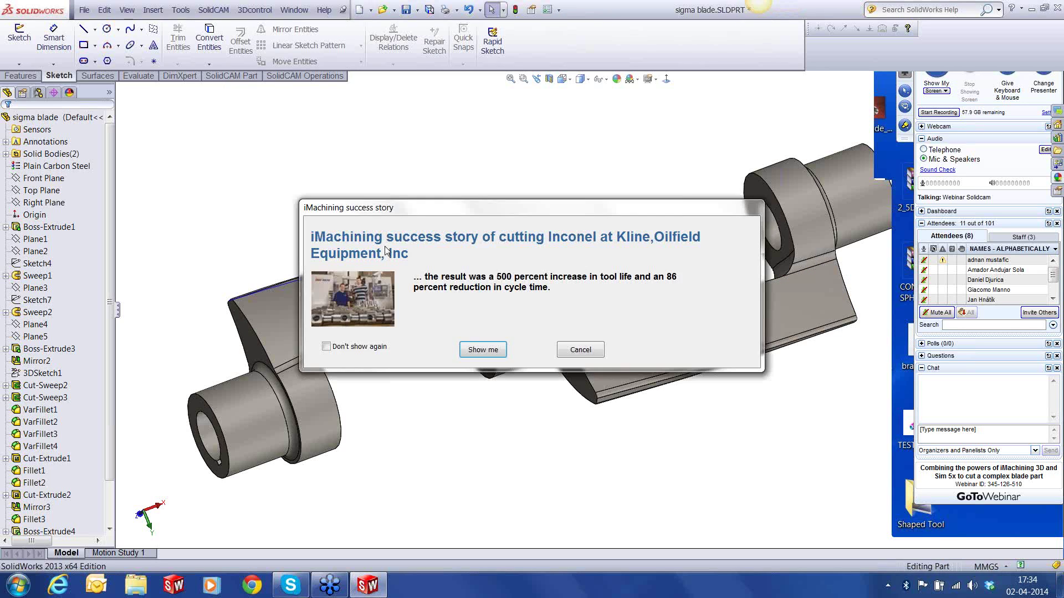
{"action": "left_click", "coordinate": [593, 353]}
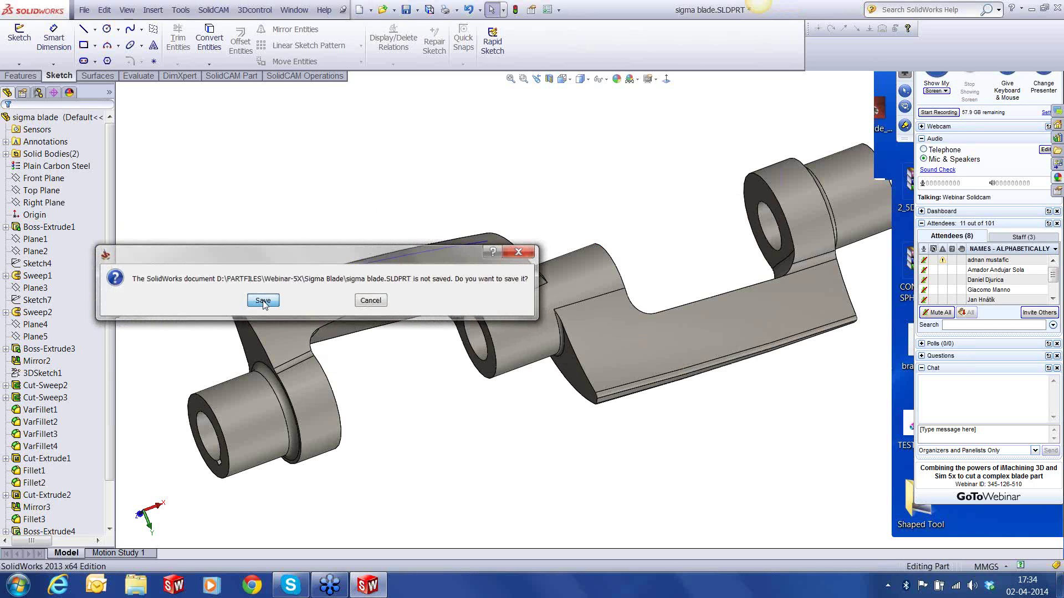
{"action": "left_click", "coordinate": [262, 300]}
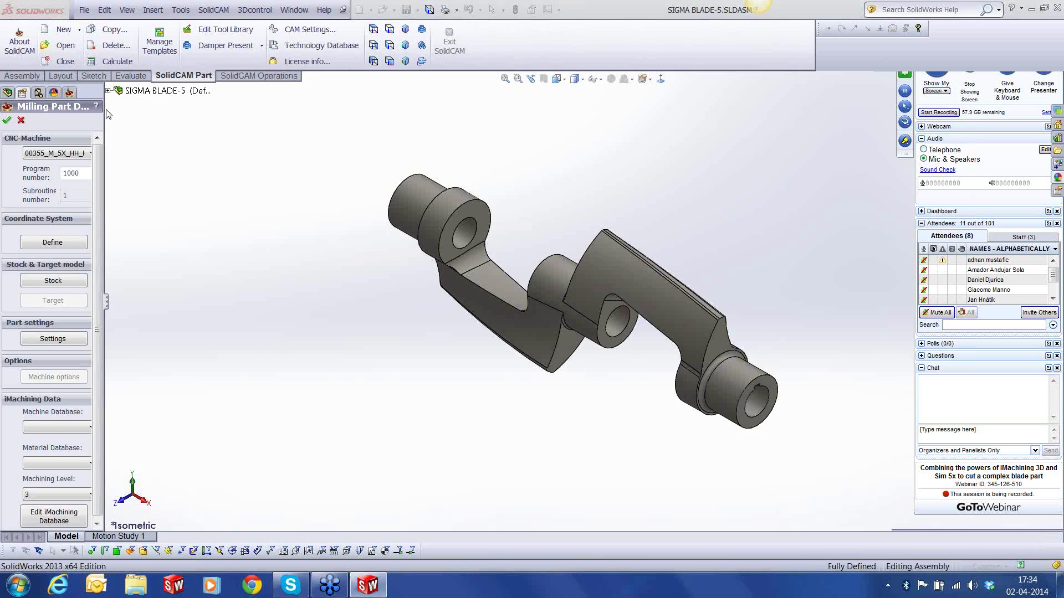
{"action": "left_click", "coordinate": [135, 153]}
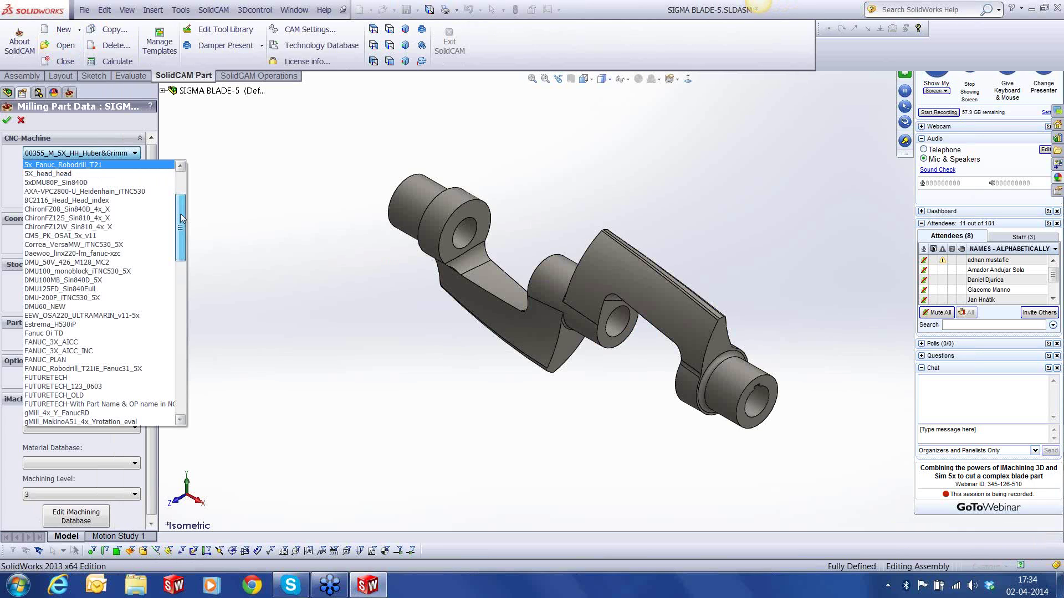
{"action": "left_click", "coordinate": [122, 275]}
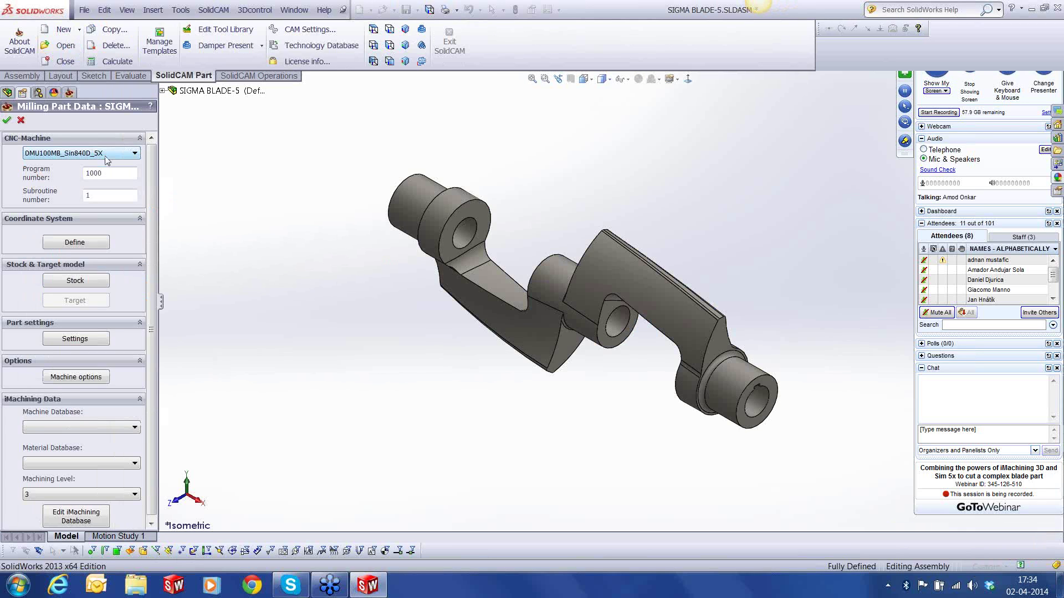
{"action": "left_click", "coordinate": [135, 153]}
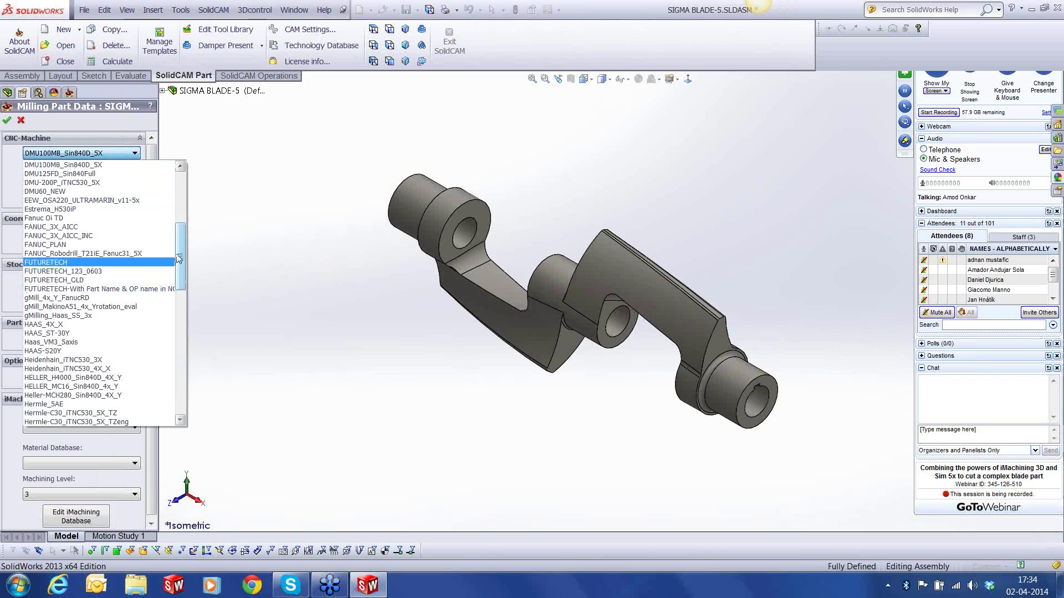
{"action": "left_click", "coordinate": [118, 262]}
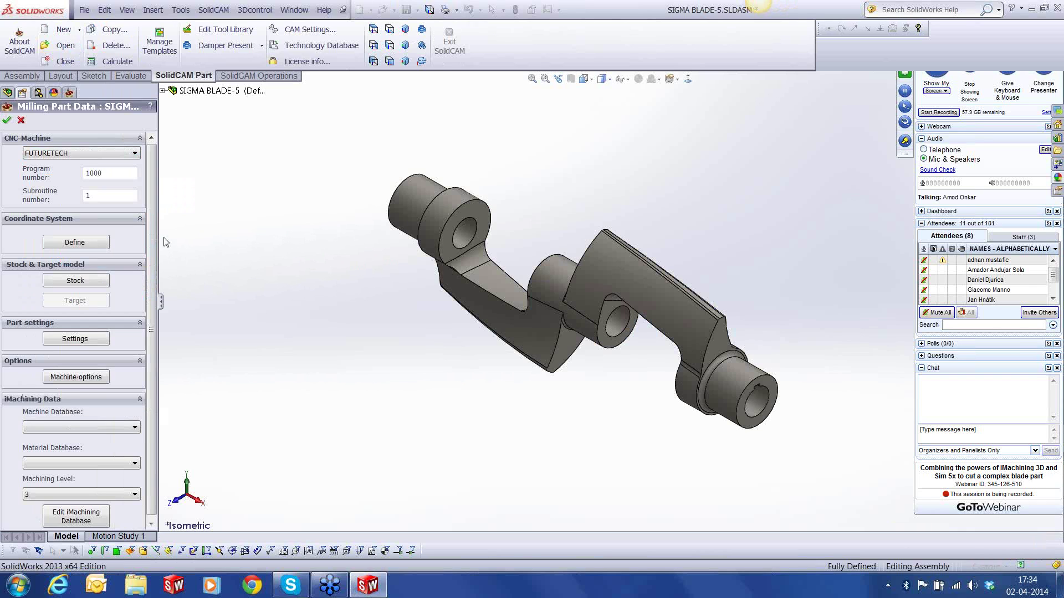
Set the CNC machine to DMU100_monoblock_iTNC530_5X.
{"action": "left_click", "coordinate": [134, 153]}
{"action": "left_click_drag", "start_coordinate": [183, 257], "coordinate": [182, 221]}
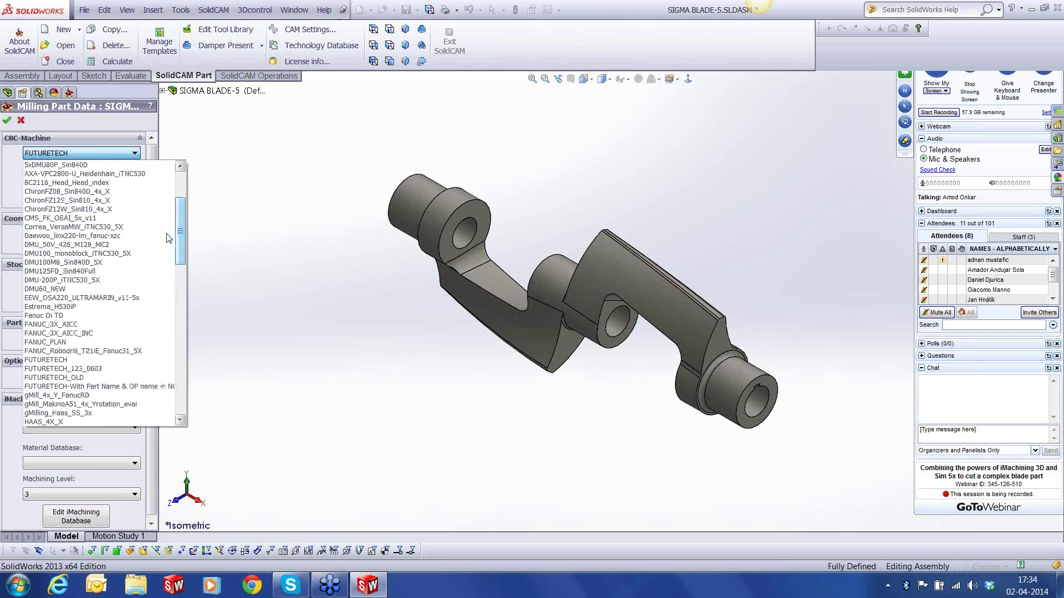
{"action": "left_click", "coordinate": [111, 261]}
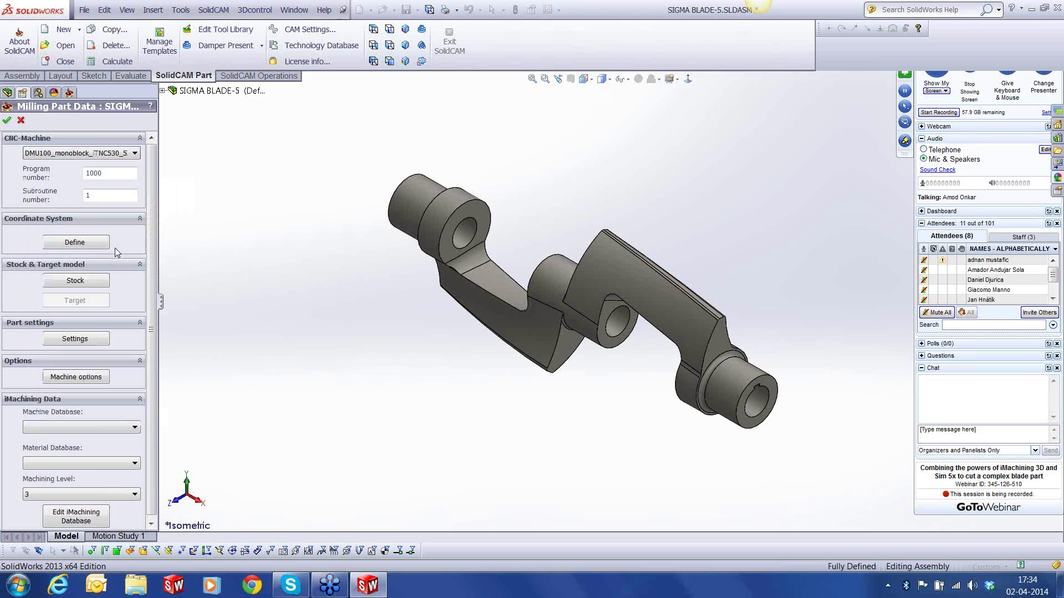
Define the machine coordinate system with its origin at the center of revolution face, using the keyed bore at the shaft end.
{"action": "left_click", "coordinate": [75, 242]}
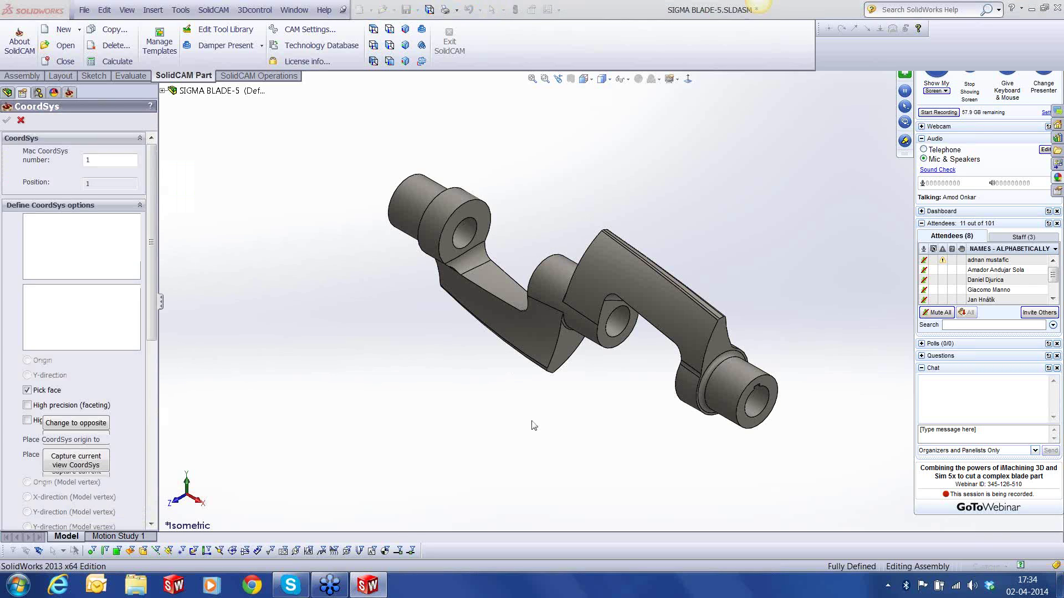
{"action": "scroll", "coordinate": [747, 391], "scroll_direction": "down", "scroll_amount": 3}
{"action": "scroll", "coordinate": [747, 391], "scroll_direction": "down", "scroll_amount": 2}
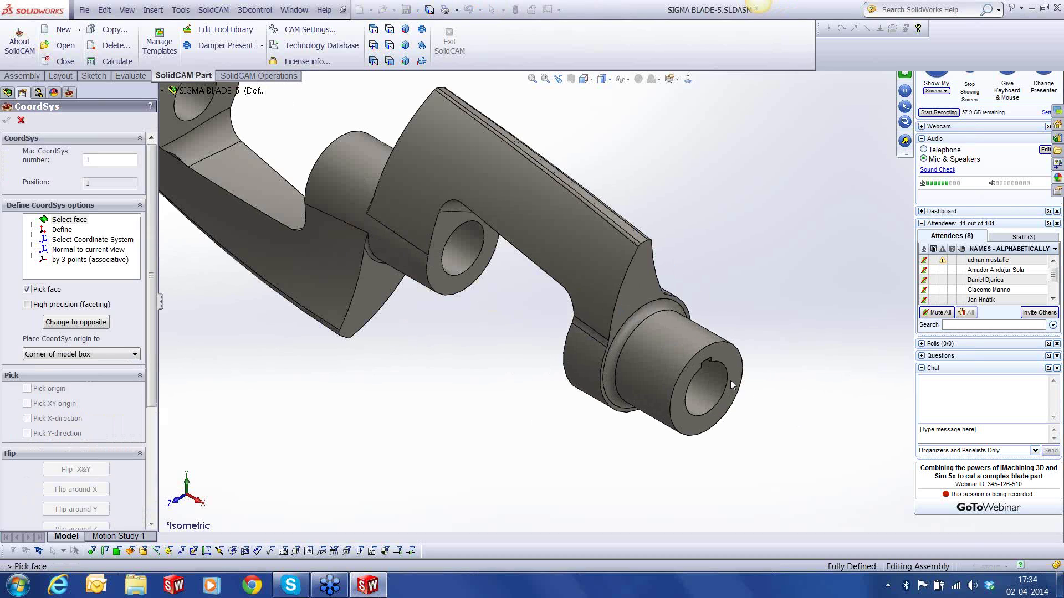
{"action": "middle_click_drag", "start_coordinate": [731, 385], "coordinate": [684, 317]}
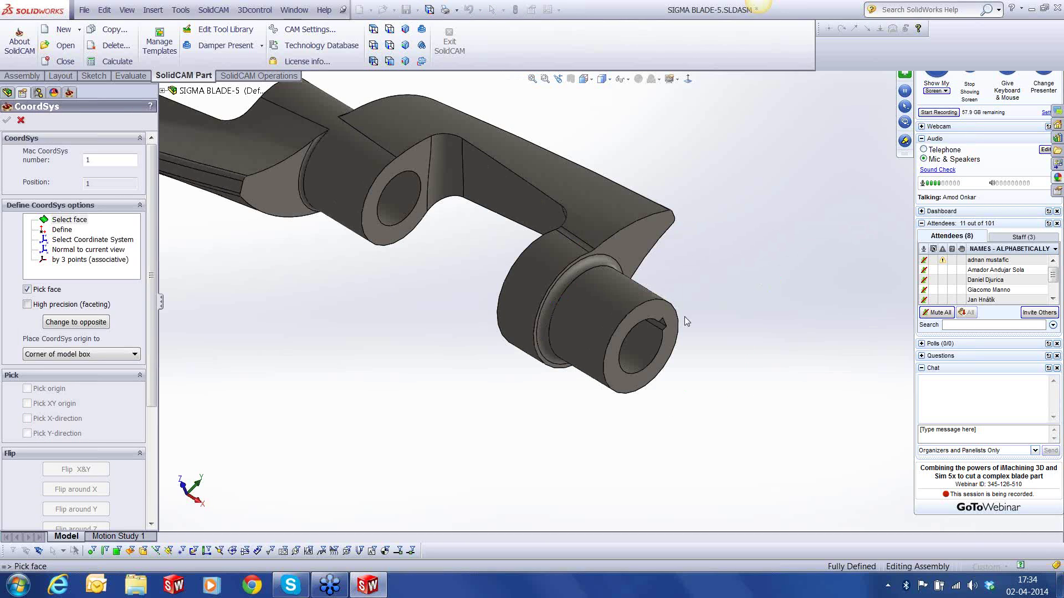
{"action": "scroll", "coordinate": [684, 317], "scroll_direction": "down", "scroll_amount": 2}
{"action": "left_click", "coordinate": [134, 354]}
{"action": "left_click", "coordinate": [65, 376]}
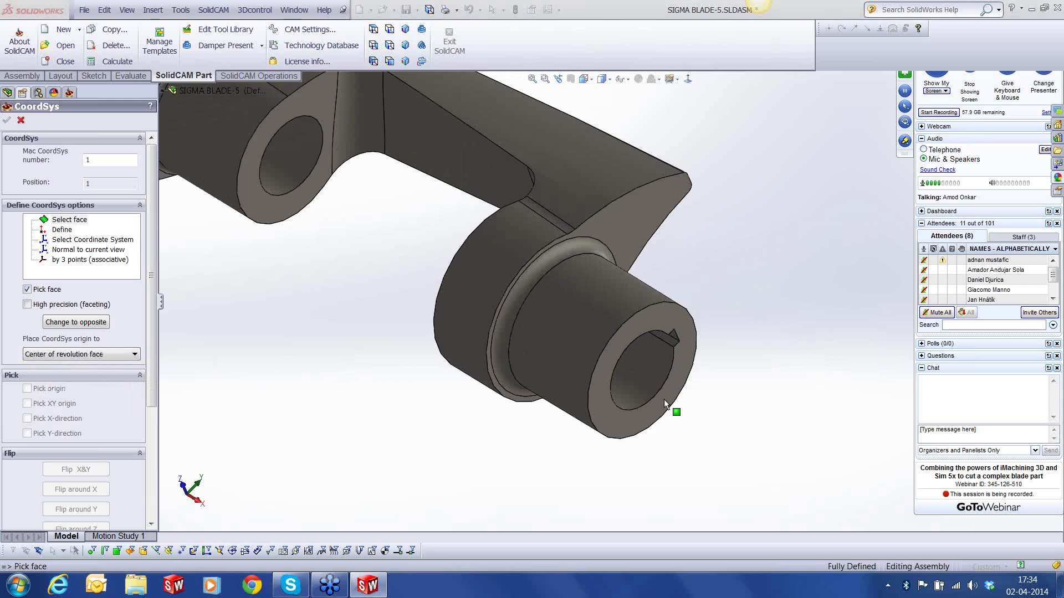
{"action": "left_click", "coordinate": [640, 379]}
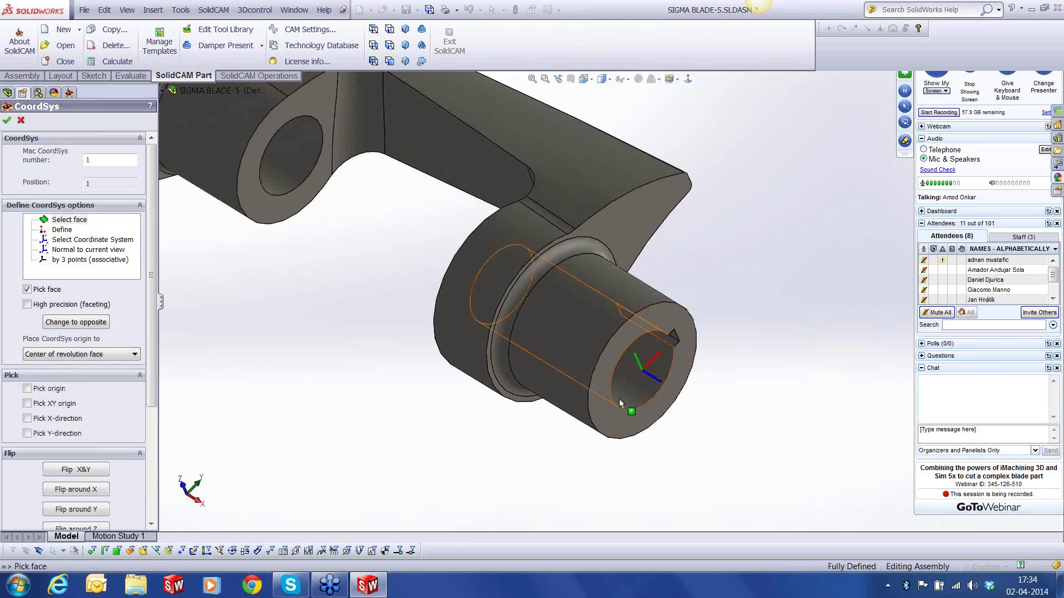
Pick the coordinate system's X-direction at the corner of the keyway in the shaft-end bore.
{"action": "middle_click_drag", "start_coordinate": [619, 398], "coordinate": [621, 318]}
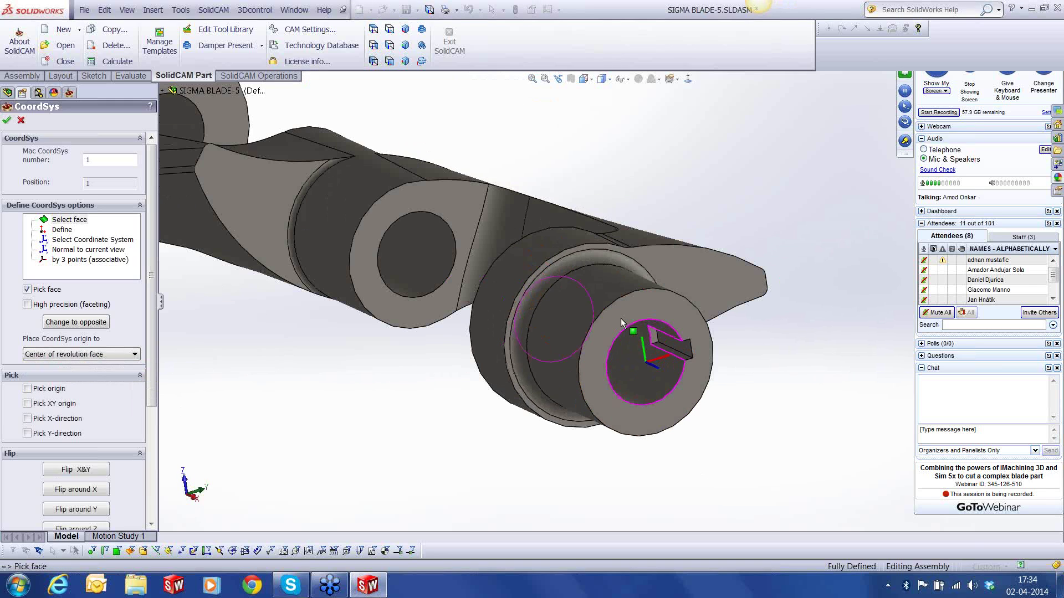
{"action": "scroll", "coordinate": [620, 319], "scroll_direction": "down", "scroll_amount": 3}
{"action": "left_click", "coordinate": [27, 418]}
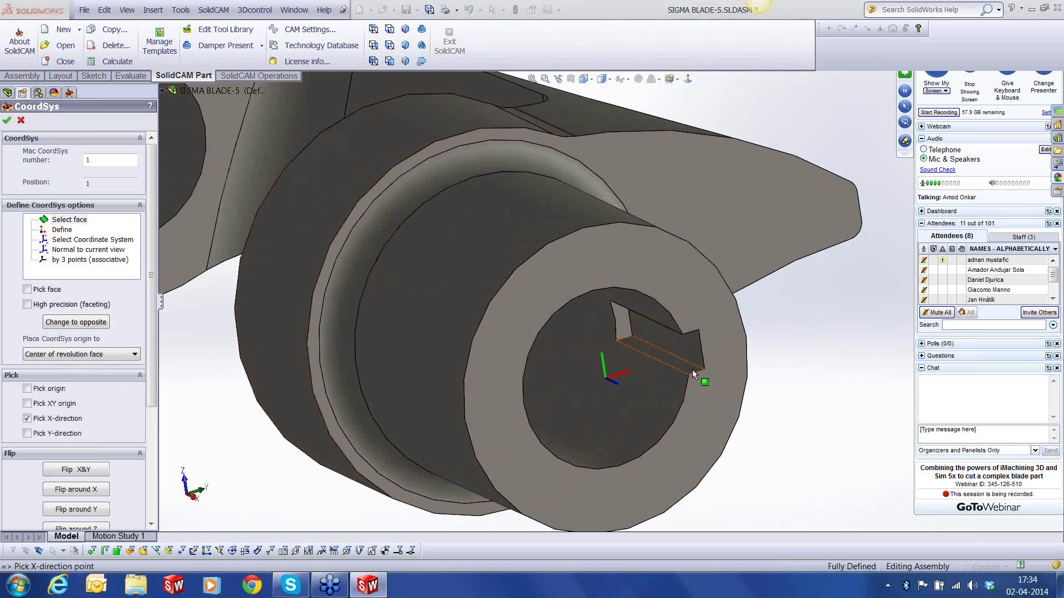
{"action": "left_click", "coordinate": [693, 375]}
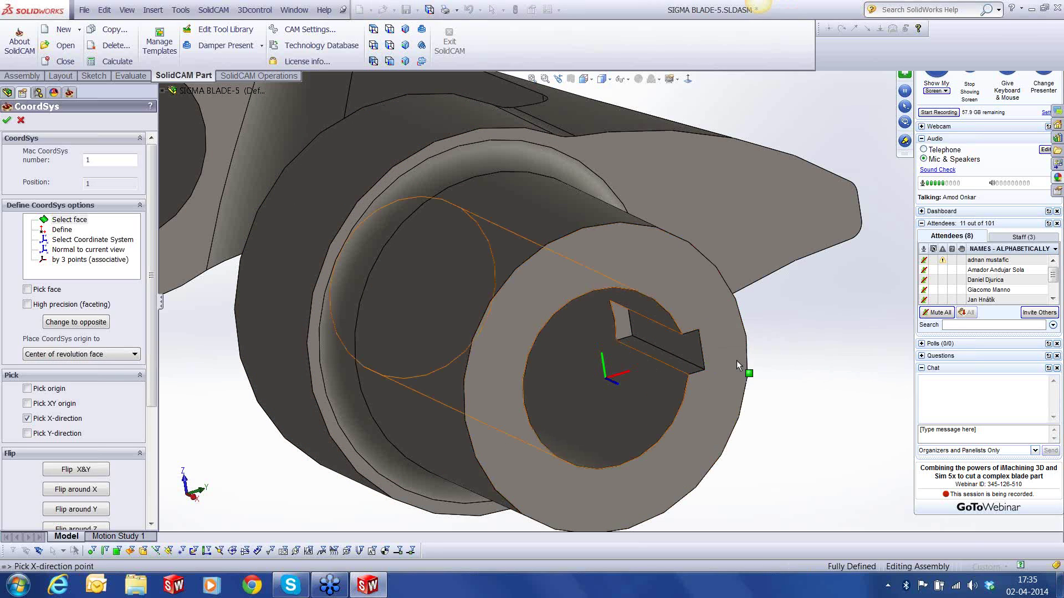
Flip the coordinate system around X so its Z axis points up, perpendicular to the shaft.
{"action": "scroll", "coordinate": [636, 354], "scroll_direction": "up", "scroll_amount": 5}
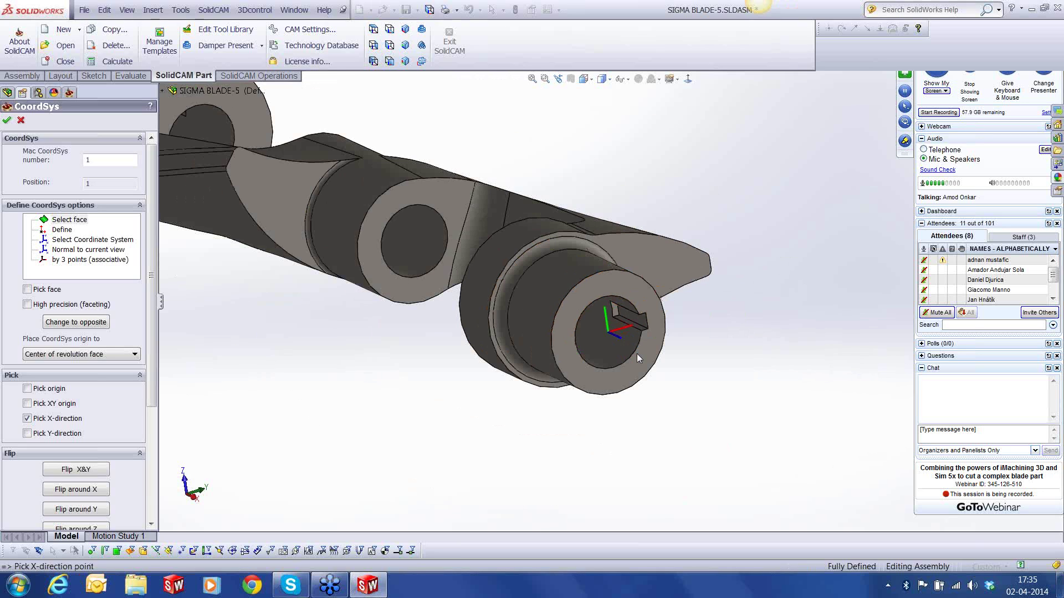
{"action": "middle_click_drag", "start_coordinate": [637, 353], "coordinate": [669, 361]}
{"action": "scroll", "coordinate": [669, 362], "scroll_direction": "up", "scroll_amount": 5}
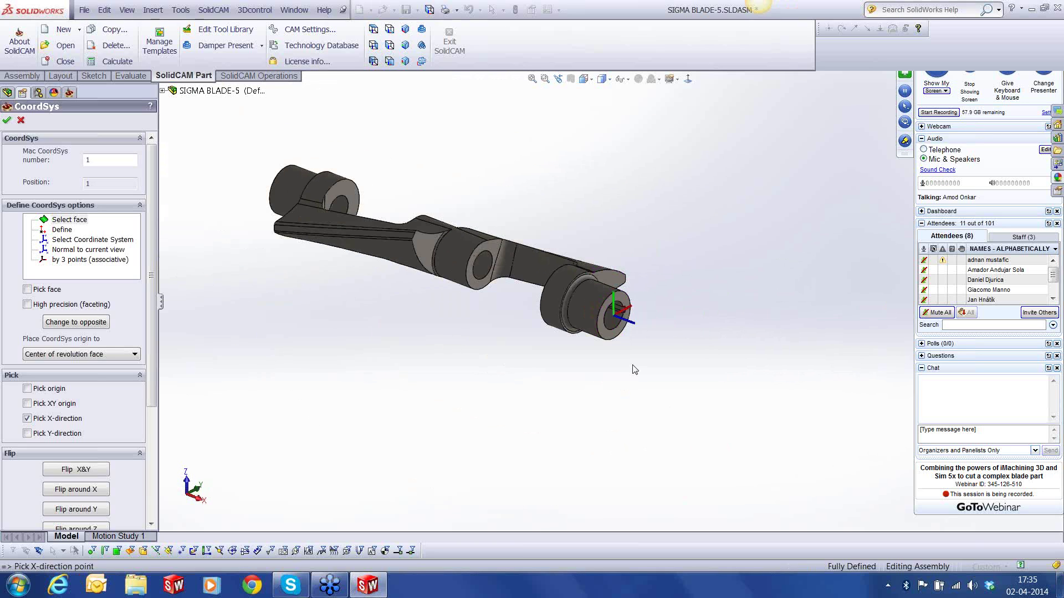
{"action": "scroll", "coordinate": [631, 369], "scroll_direction": "down", "scroll_amount": 3}
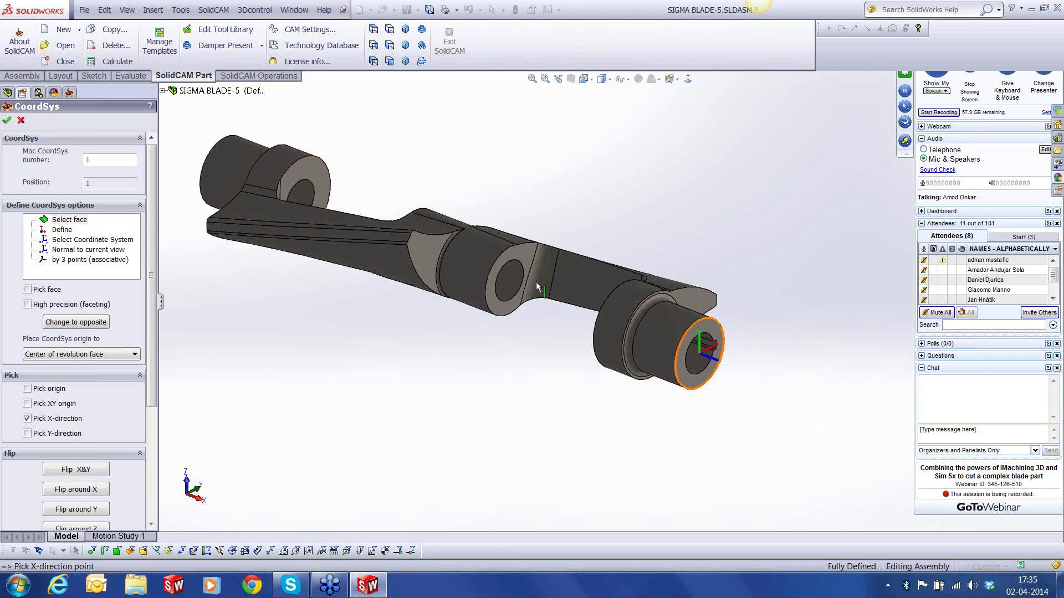
{"action": "scroll", "coordinate": [693, 331], "scroll_direction": "down", "scroll_amount": 2}
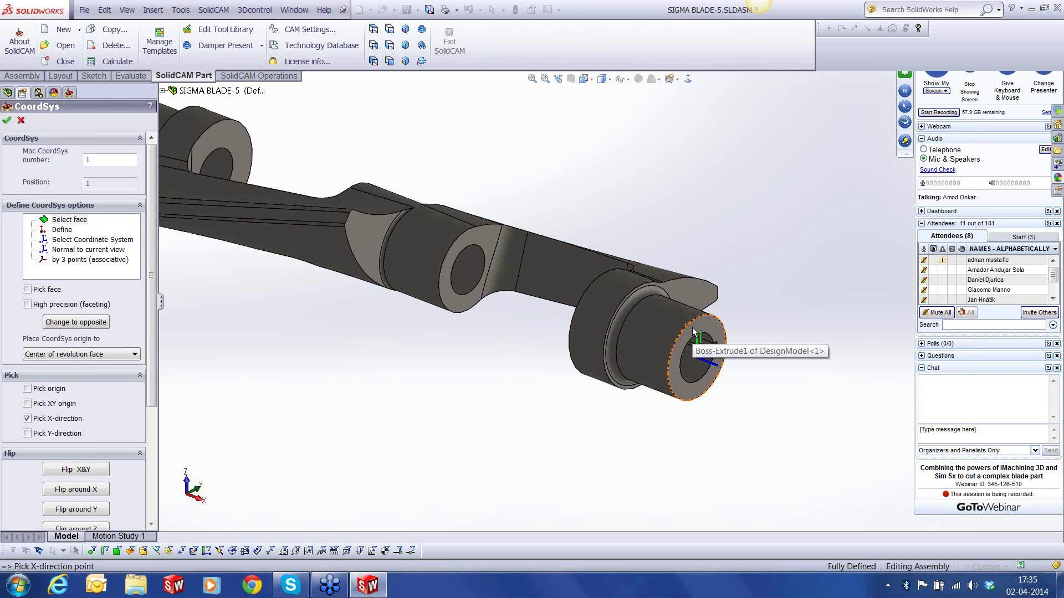
{"action": "scroll", "coordinate": [692, 331], "scroll_direction": "down", "scroll_amount": 2}
{"action": "scroll", "coordinate": [153, 424], "scroll_direction": "down", "scroll_amount": 2}
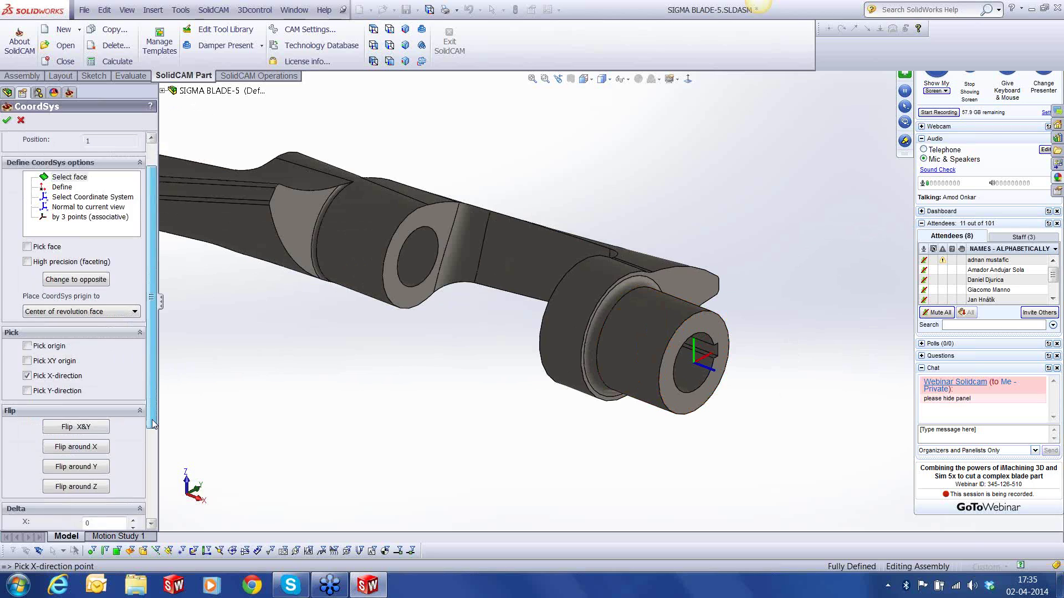
{"action": "scroll", "coordinate": [153, 424], "scroll_direction": "down", "scroll_amount": 2}
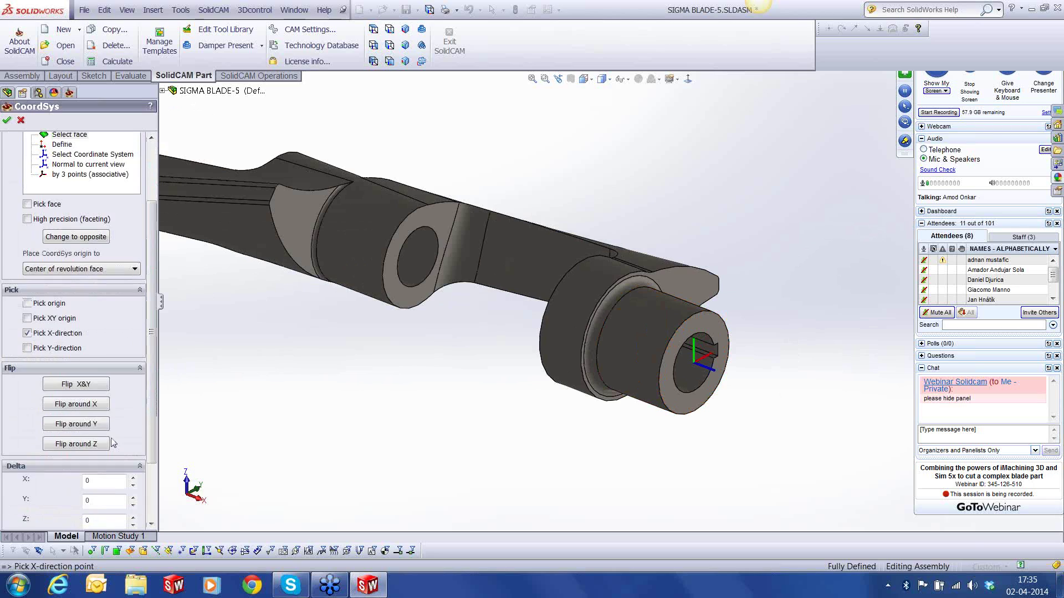
{"action": "left_click", "coordinate": [90, 405]}
{"action": "left_click", "coordinate": [90, 406]}
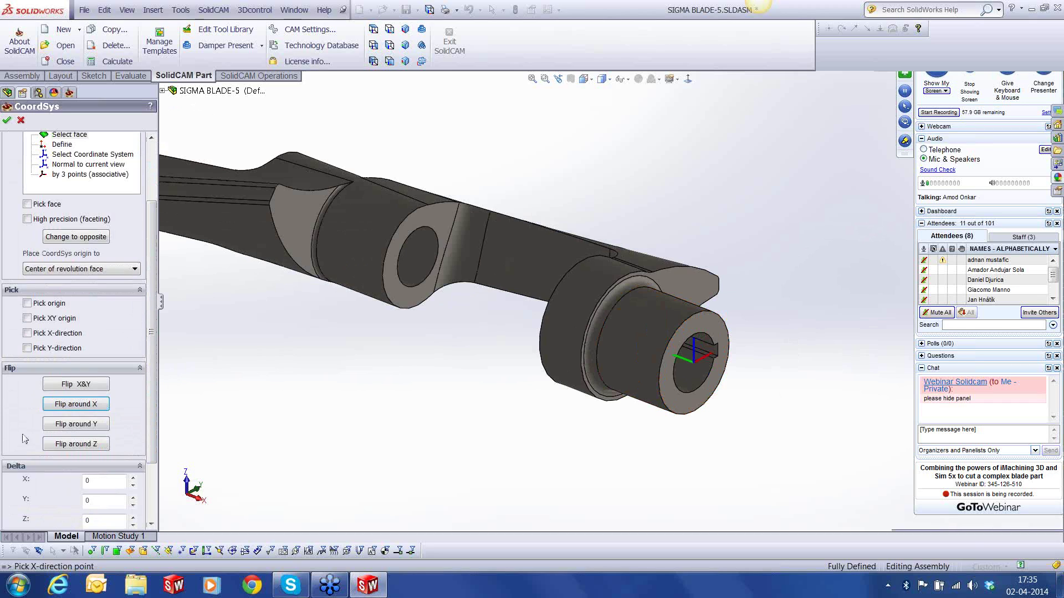
Flip the coordinate system around Z so X runs along the shaft axis, and accept the definition.
{"action": "left_click", "coordinate": [80, 446]}
{"action": "left_click", "coordinate": [81, 446]}
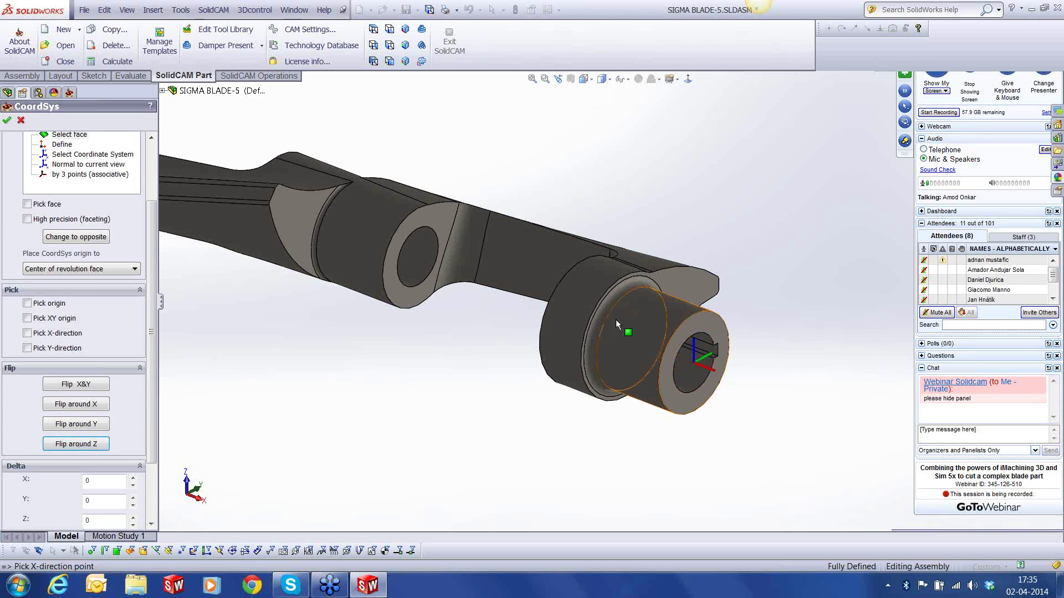
{"action": "scroll", "coordinate": [719, 416], "scroll_direction": "up", "scroll_amount": 2}
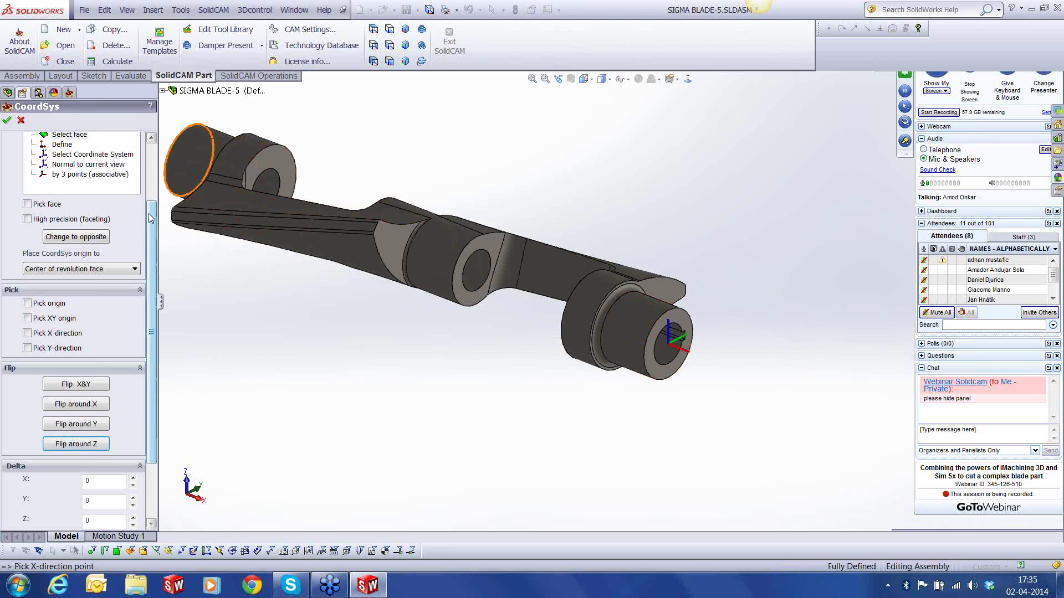
{"action": "scroll", "coordinate": [151, 217], "scroll_direction": "up", "scroll_amount": 3}
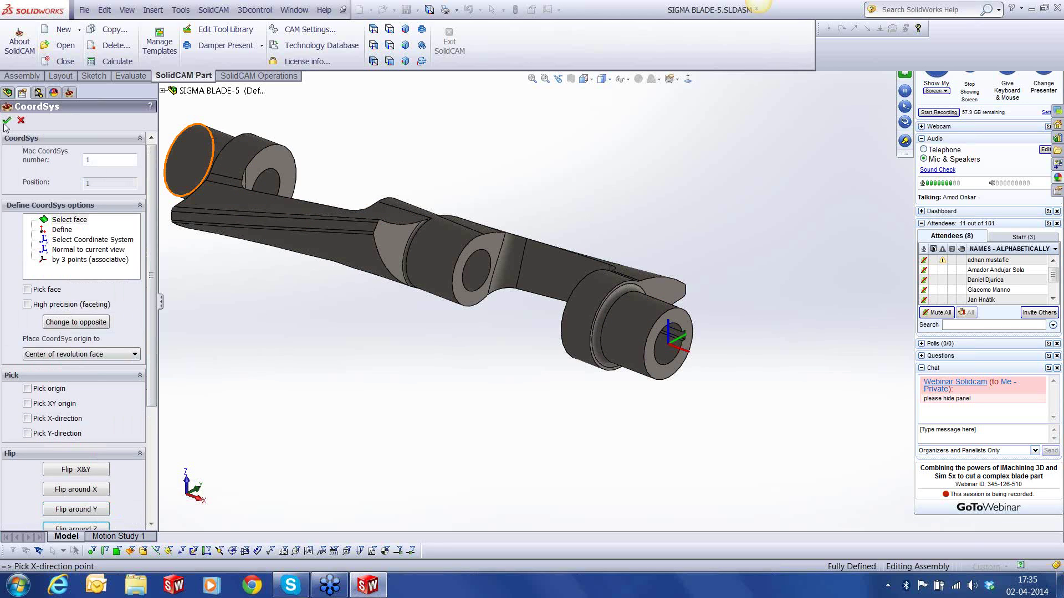
{"action": "left_click", "coordinate": [6, 121]}
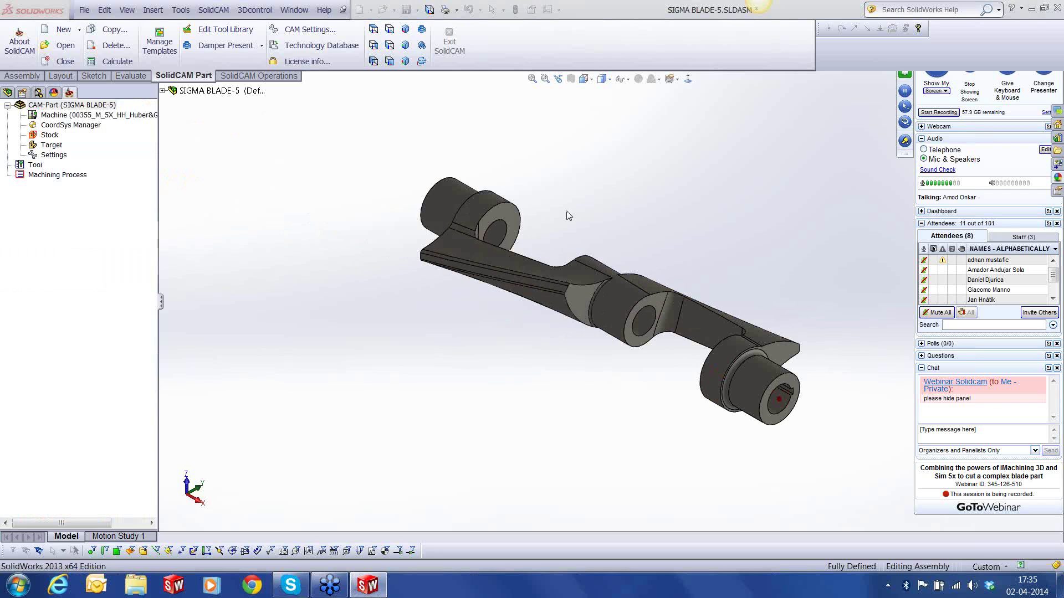
Set the front tool start level to 175 and the clearance level to 100, and accept the coordinate system data.
{"action": "type", "text": "175"}
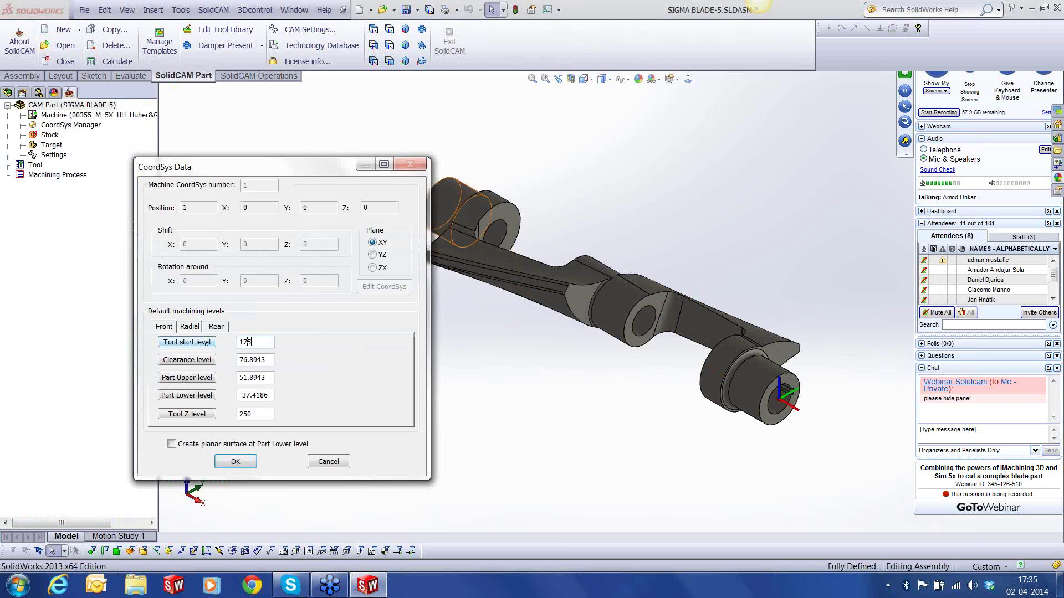
{"action": "key", "text": "Tab"}
{"action": "type", "text": "100"}
{"action": "left_click", "coordinate": [230, 460]}
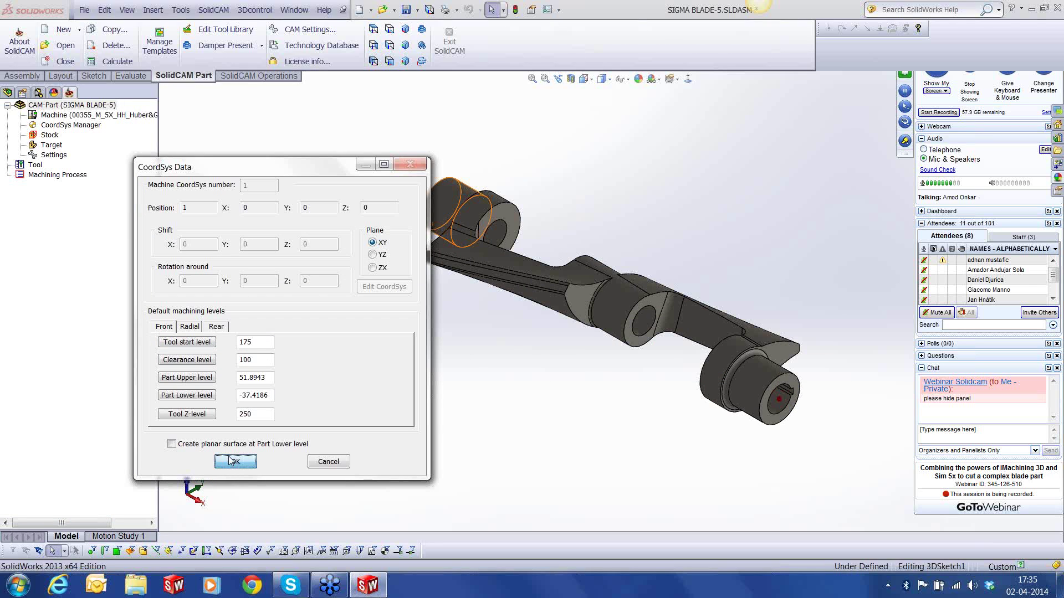
{"action": "left_click", "coordinate": [4, 125]}
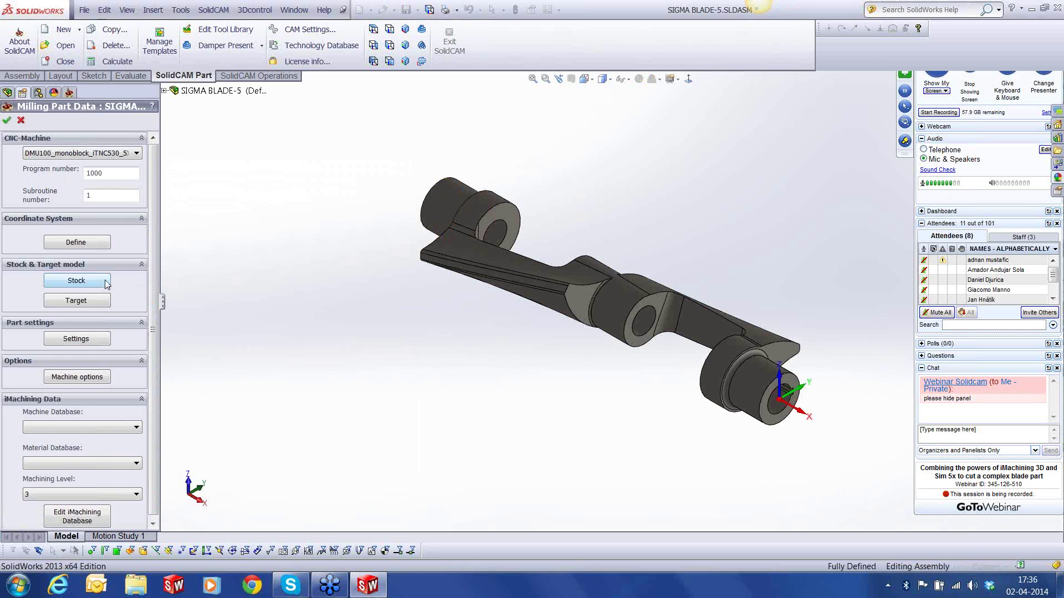
Define the stock as a 3D Model using the Stock solid body of DesignModel, and accept it.
{"action": "left_click", "coordinate": [76, 280]}
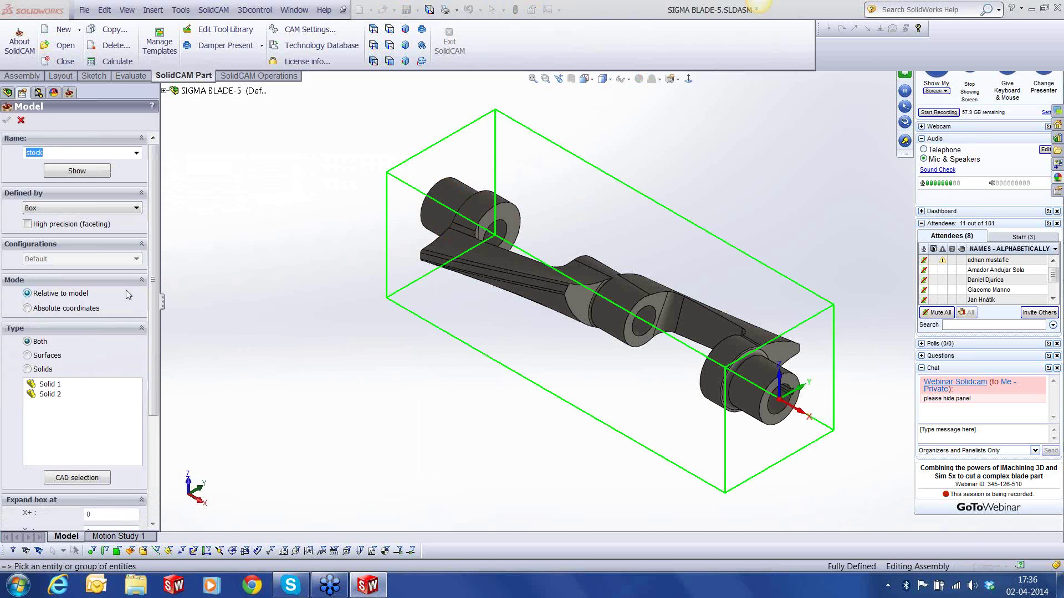
{"action": "left_click", "coordinate": [73, 210]}
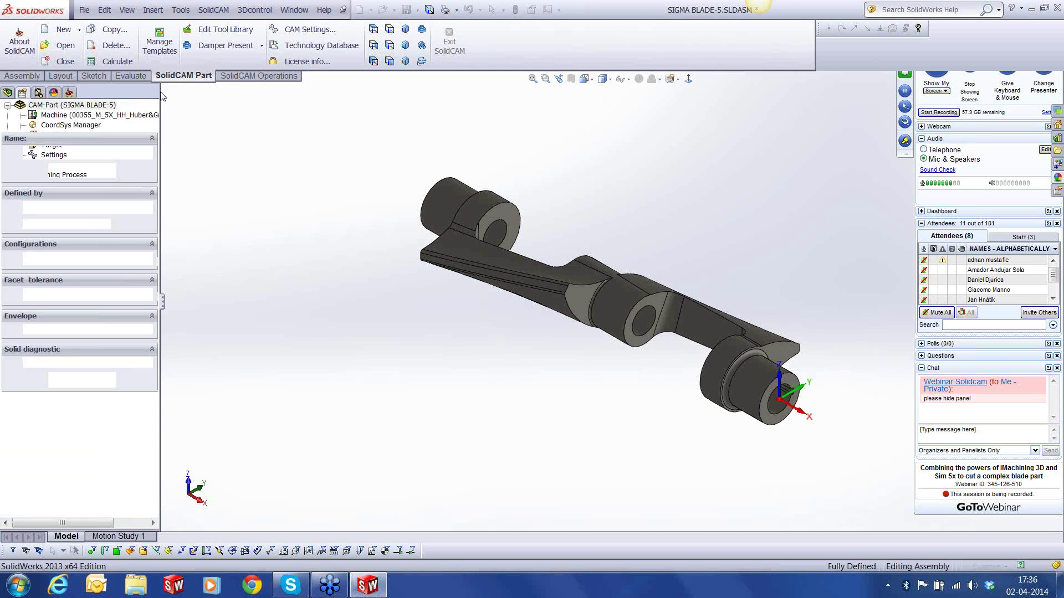
{"action": "left_click", "coordinate": [164, 91]}
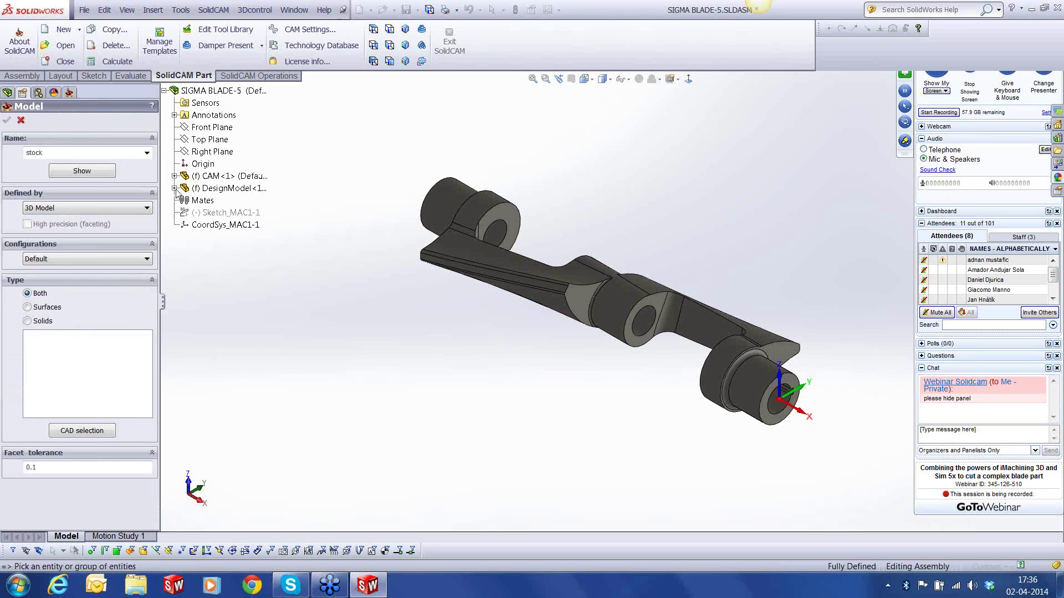
{"action": "left_click", "coordinate": [174, 188]}
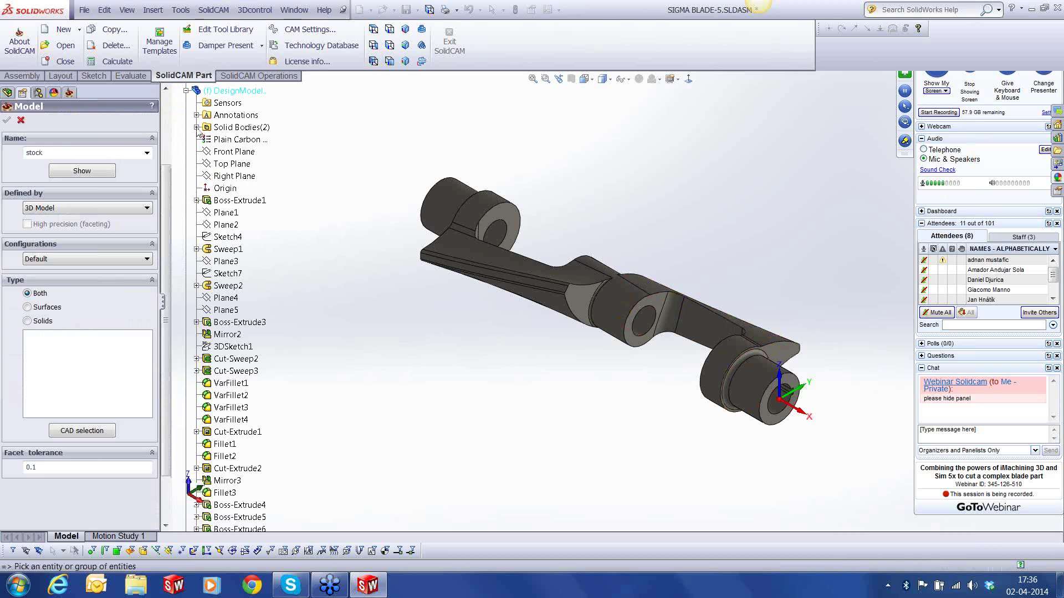
{"action": "left_click", "coordinate": [196, 128]}
{"action": "left_click", "coordinate": [235, 153]}
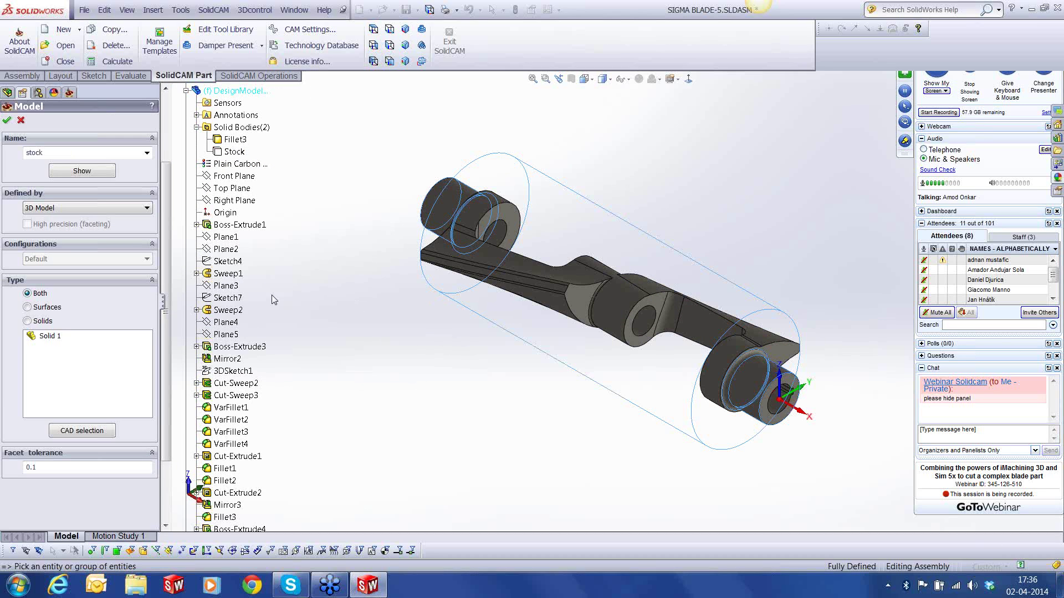
{"action": "left_click", "coordinate": [6, 121]}
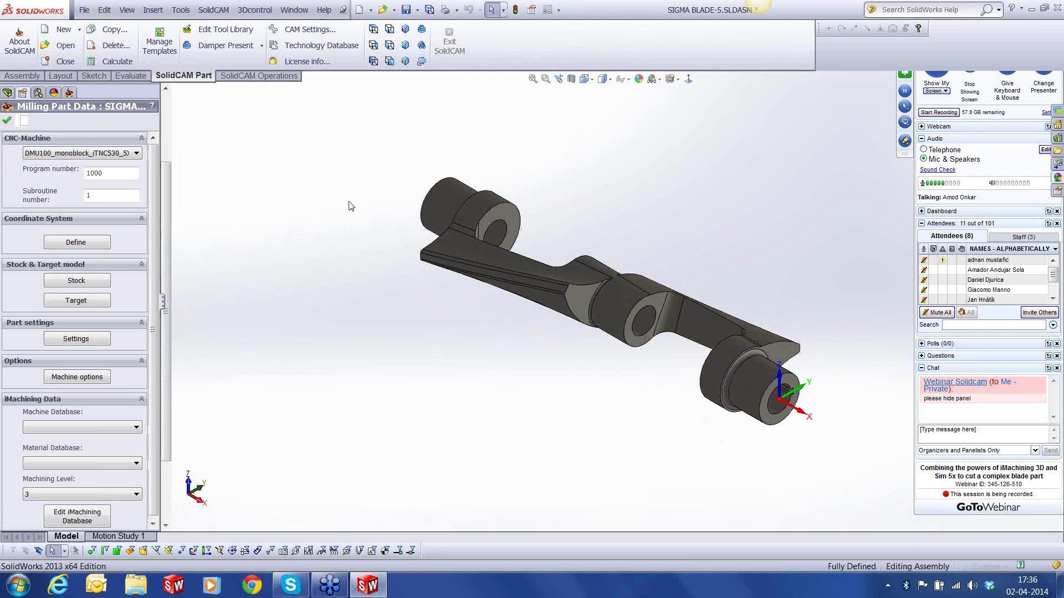
Define the target model by clearing the preselected solid and picking the blade body, and accept it.
{"action": "left_click", "coordinate": [76, 301]}
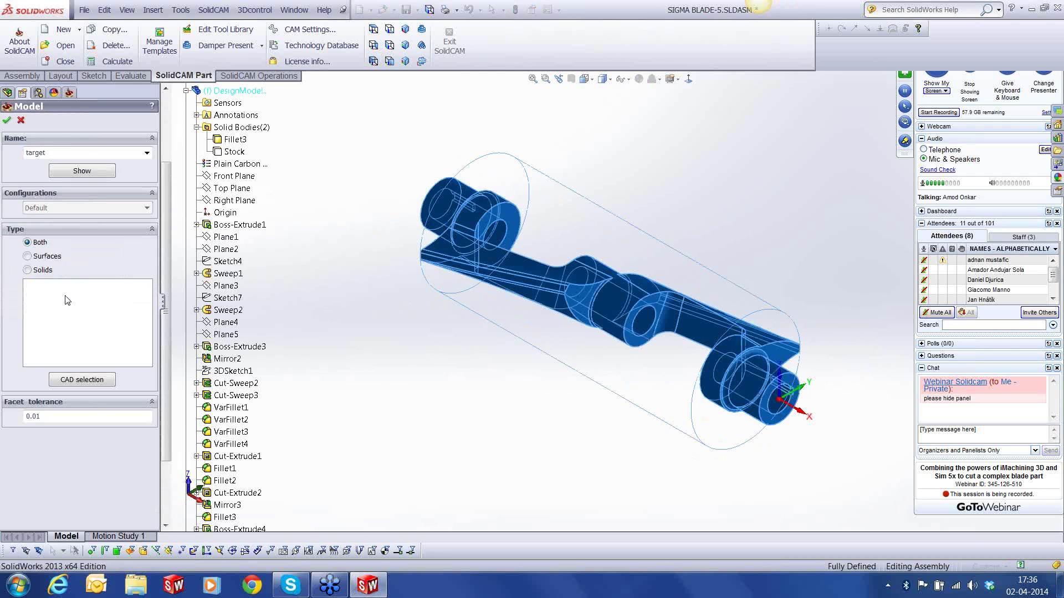
{"action": "right_click", "coordinate": [56, 287]}
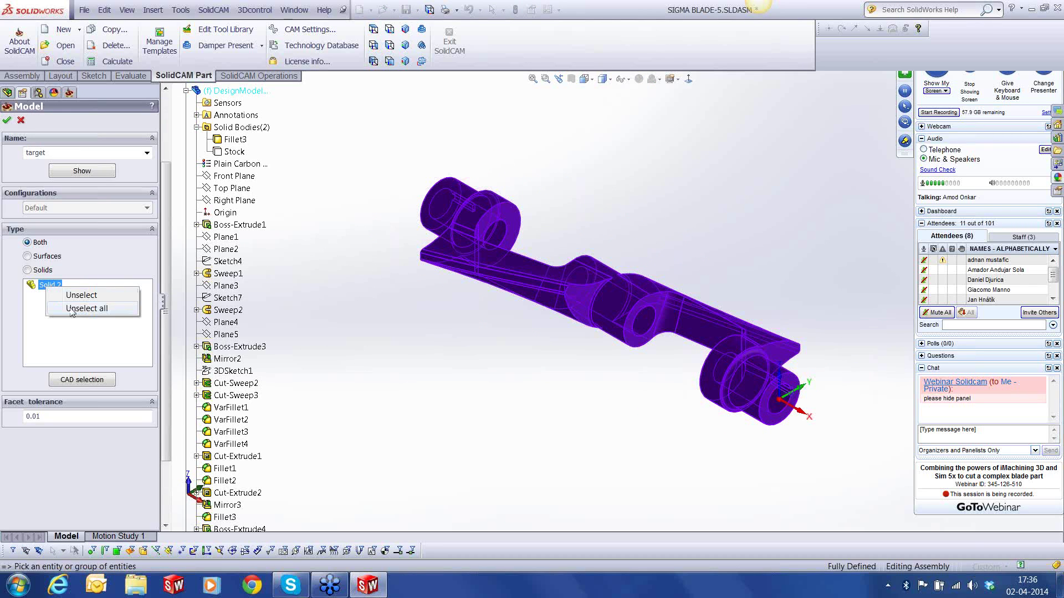
{"action": "left_click", "coordinate": [80, 298]}
{"action": "left_click", "coordinate": [478, 255]}
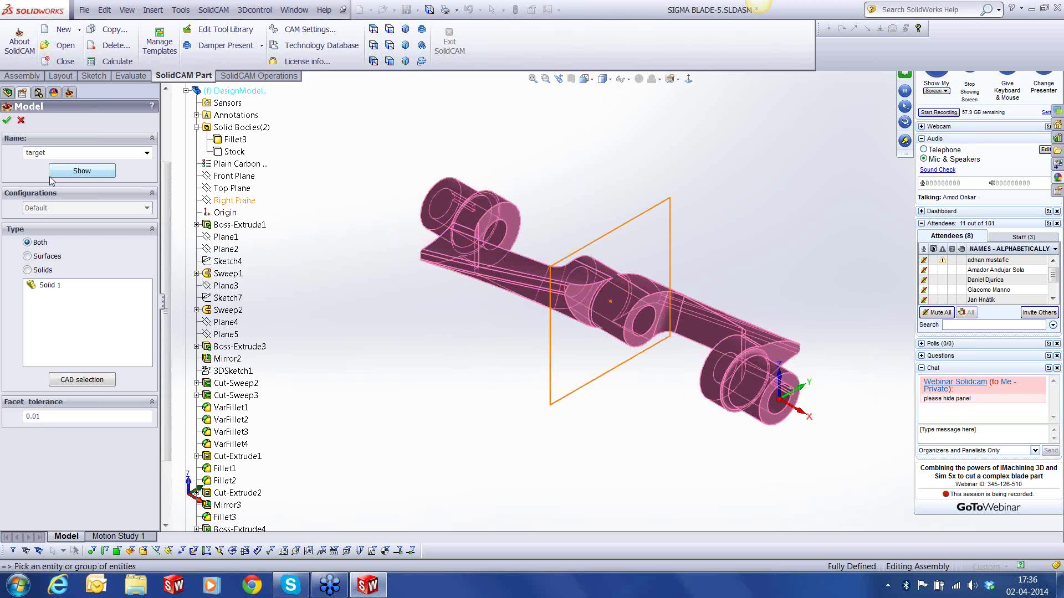
{"action": "left_click", "coordinate": [8, 121]}
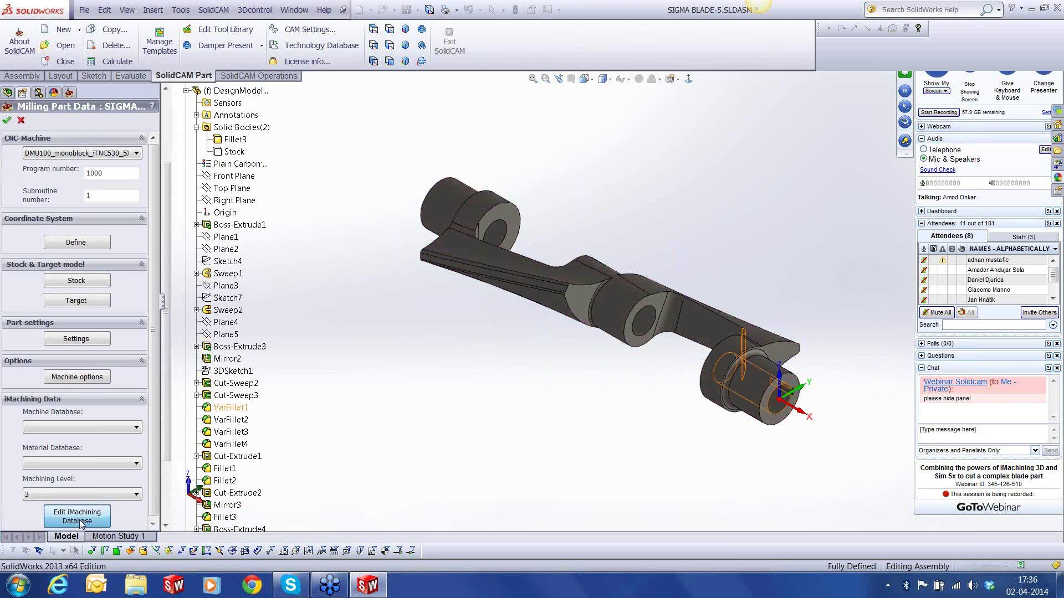
Review the DMU-100MB machine entry and the material list in the iMachining database.
{"action": "left_click", "coordinate": [45, 523]}
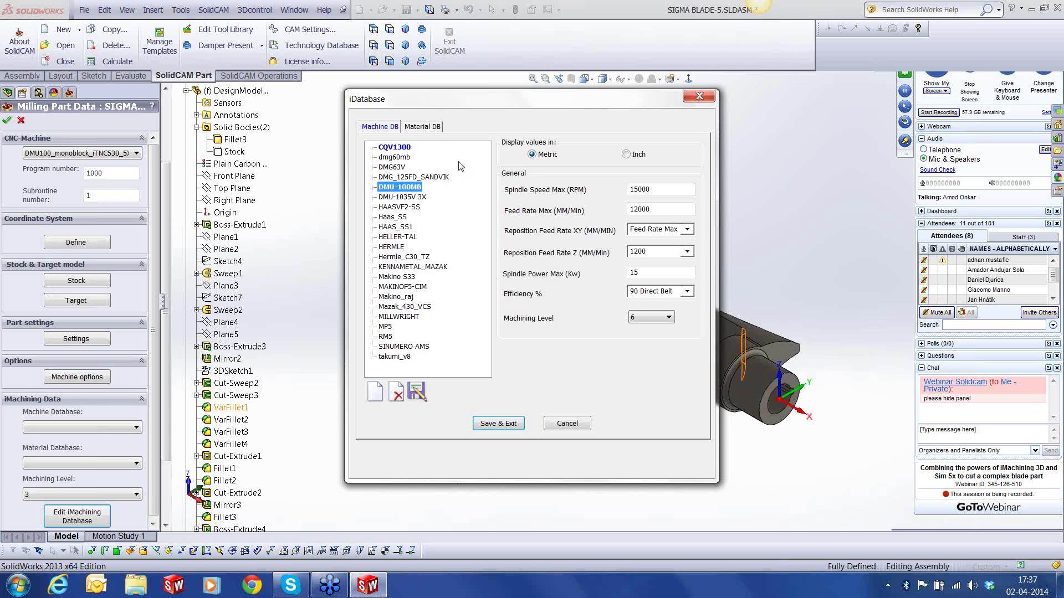
{"action": "left_click", "coordinate": [428, 126]}
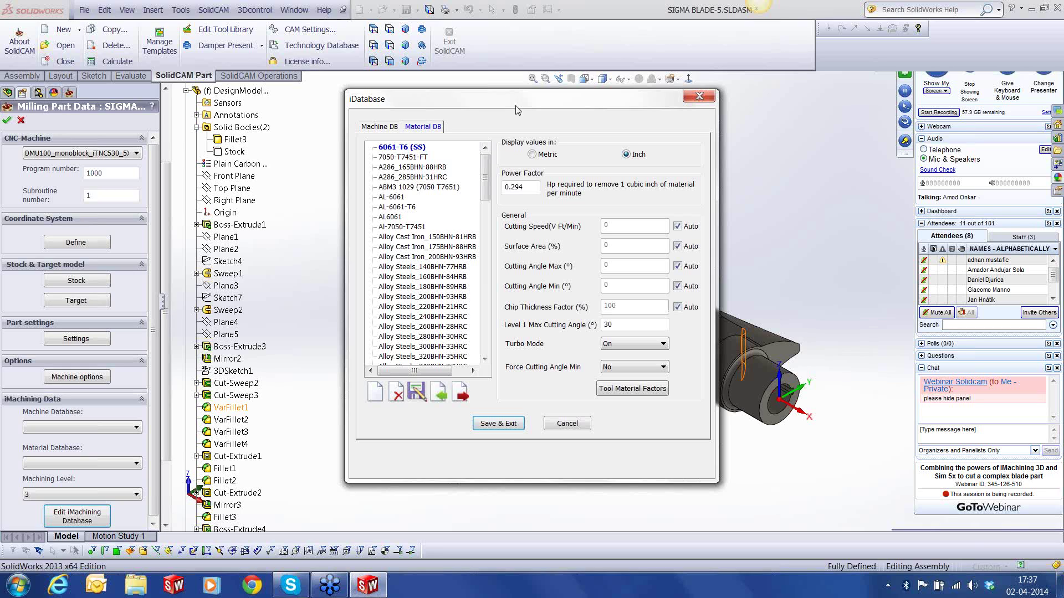
{"action": "left_click_drag", "start_coordinate": [515, 109], "coordinate": [337, 146]}
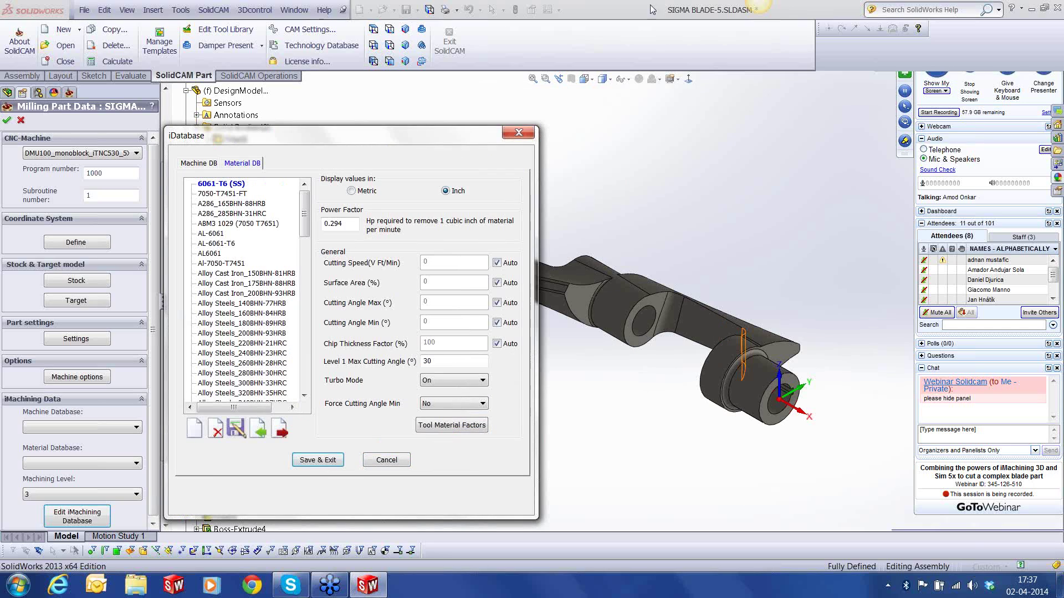
{"action": "left_click", "coordinate": [903, 29]}
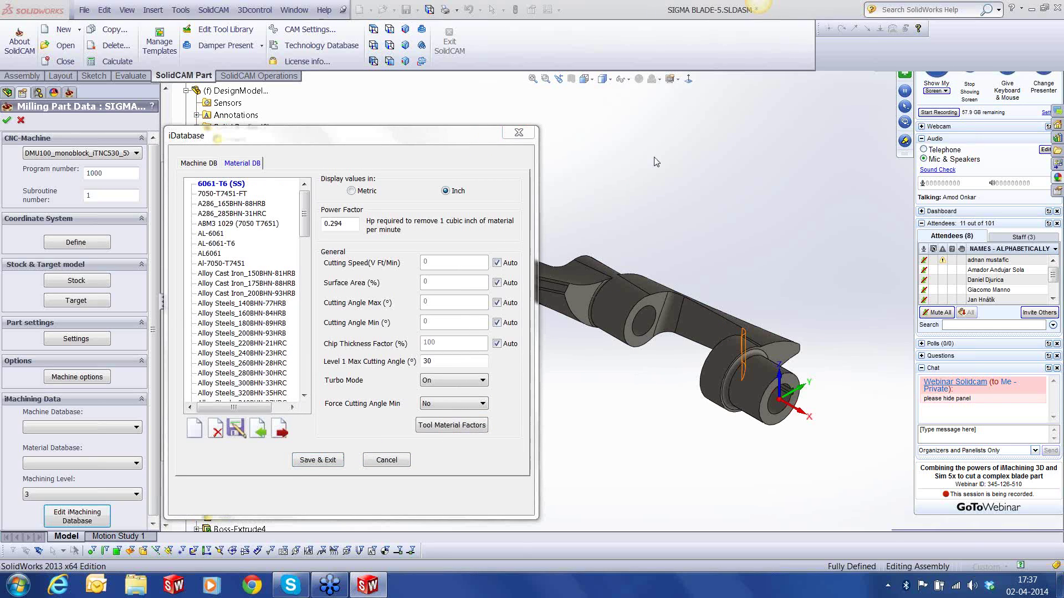
{"action": "left_click_drag", "start_coordinate": [430, 142], "coordinate": [538, 109]}
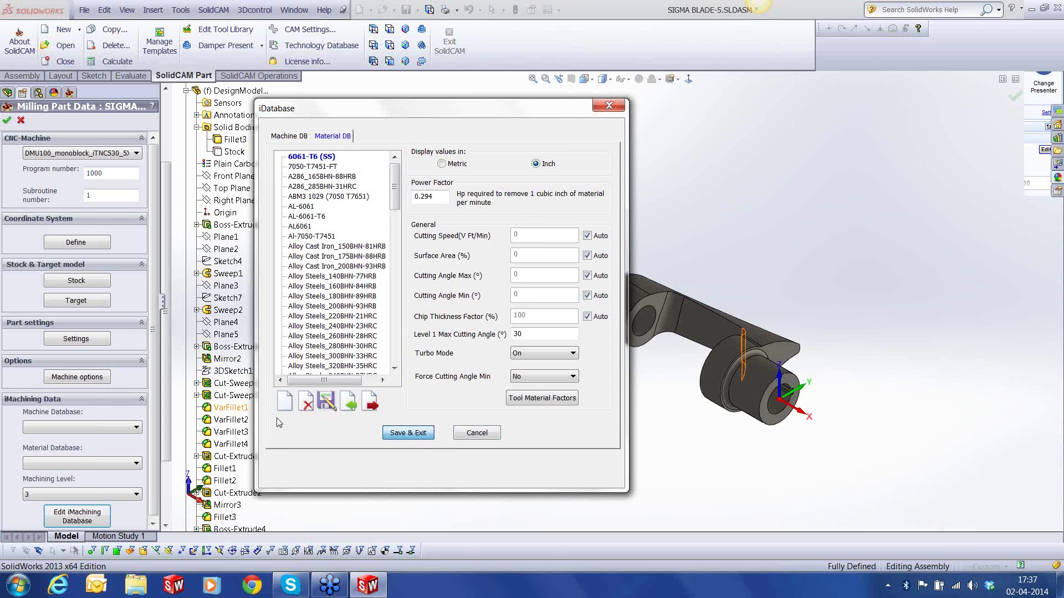
Set the iMachining machine to DMU-100MB and the material to AL-6061-T6, and accept the milling part data.
{"action": "left_click", "coordinate": [117, 428]}
{"action": "left_click", "coordinate": [72, 270]}
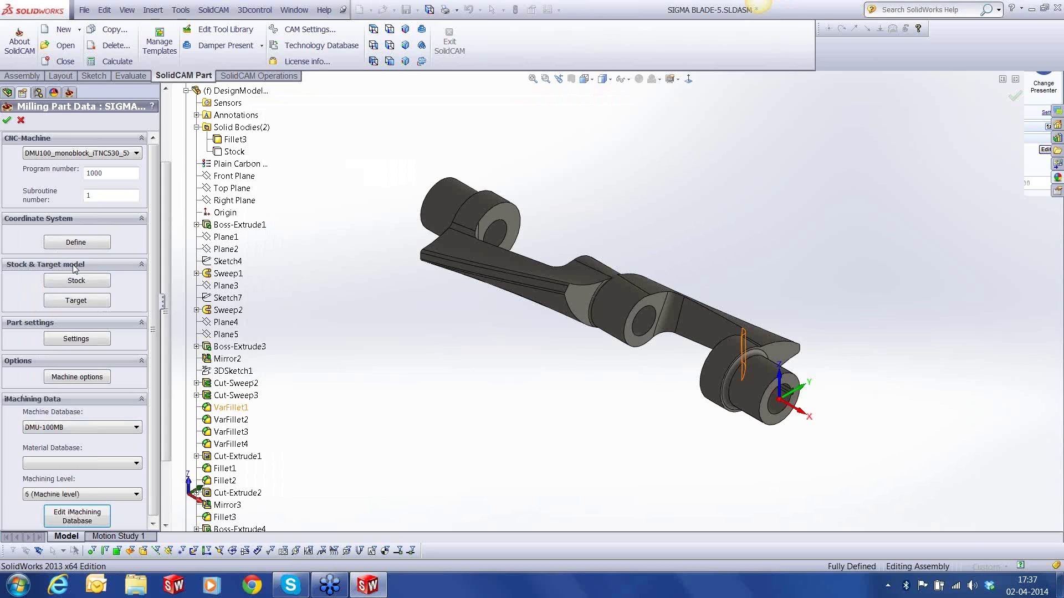
{"action": "left_click", "coordinate": [66, 463]}
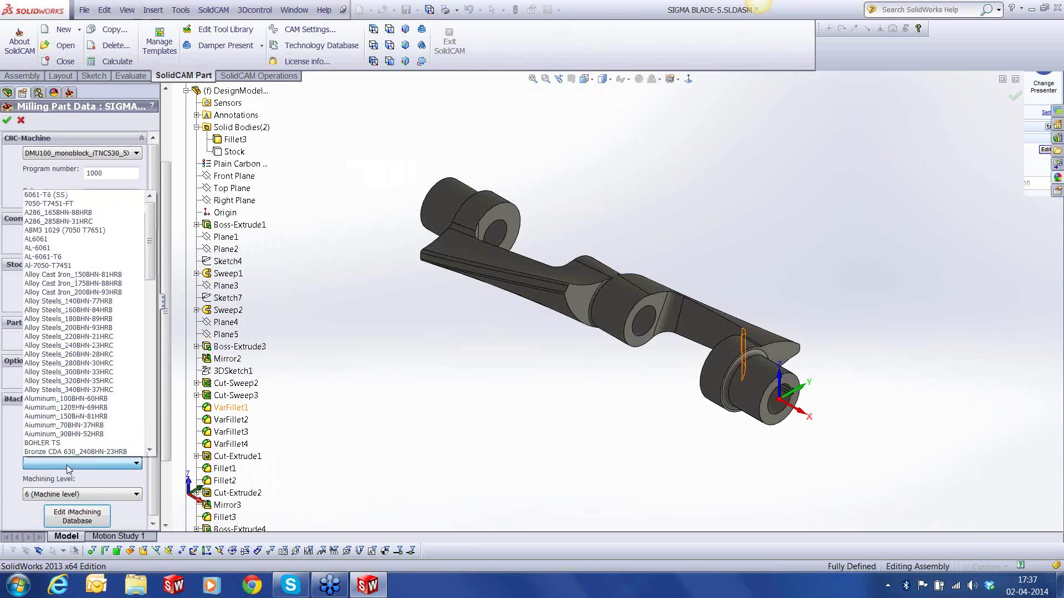
{"action": "left_click", "coordinate": [44, 257]}
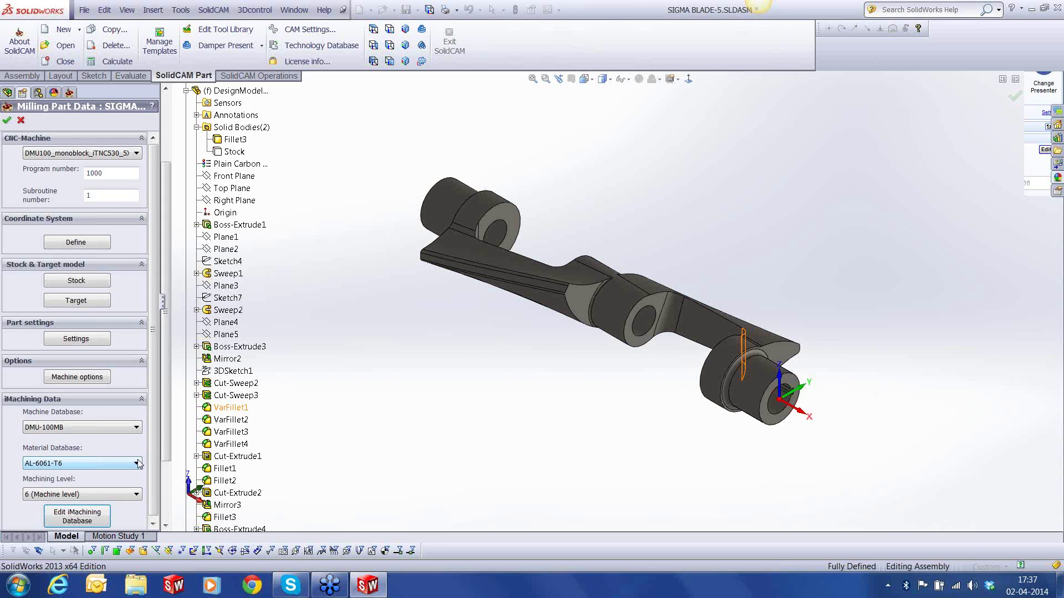
{"action": "left_click", "coordinate": [7, 120]}
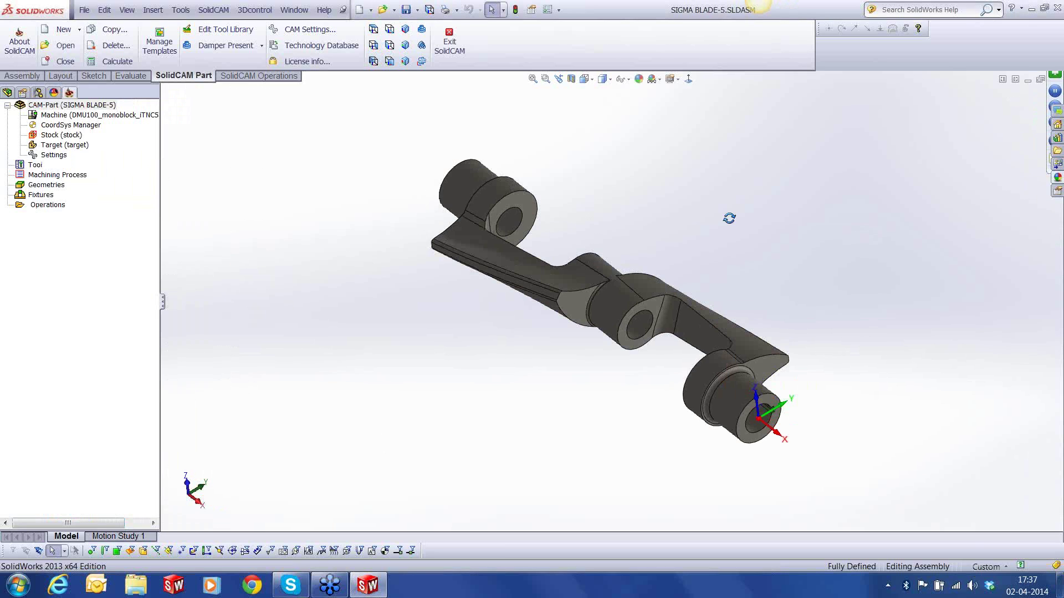
Apply the Plain White scene to the blade's display.
{"action": "left_click", "coordinate": [662, 81]}
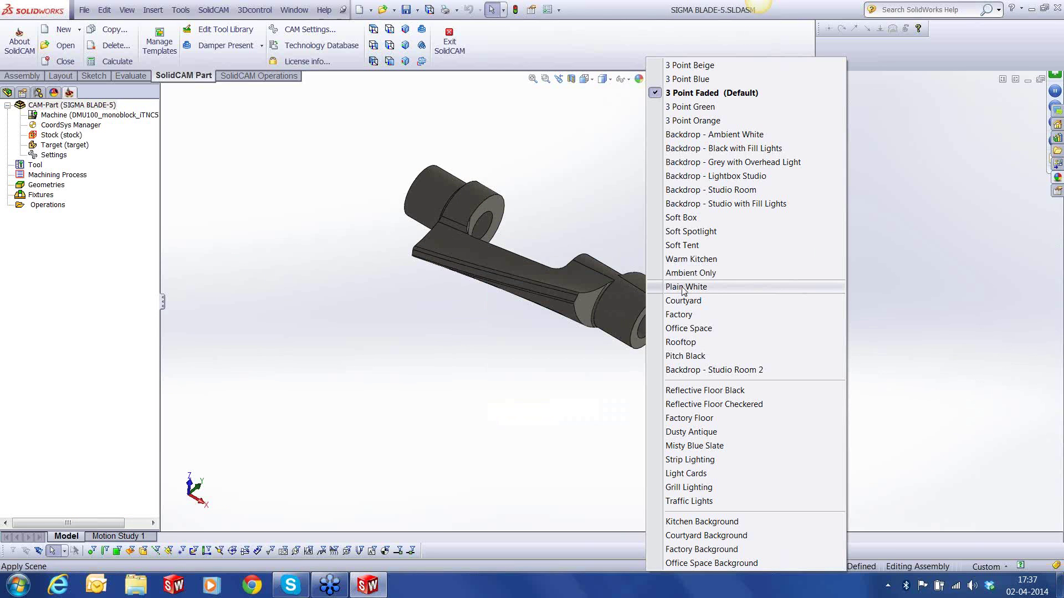
{"action": "left_click", "coordinate": [684, 287]}
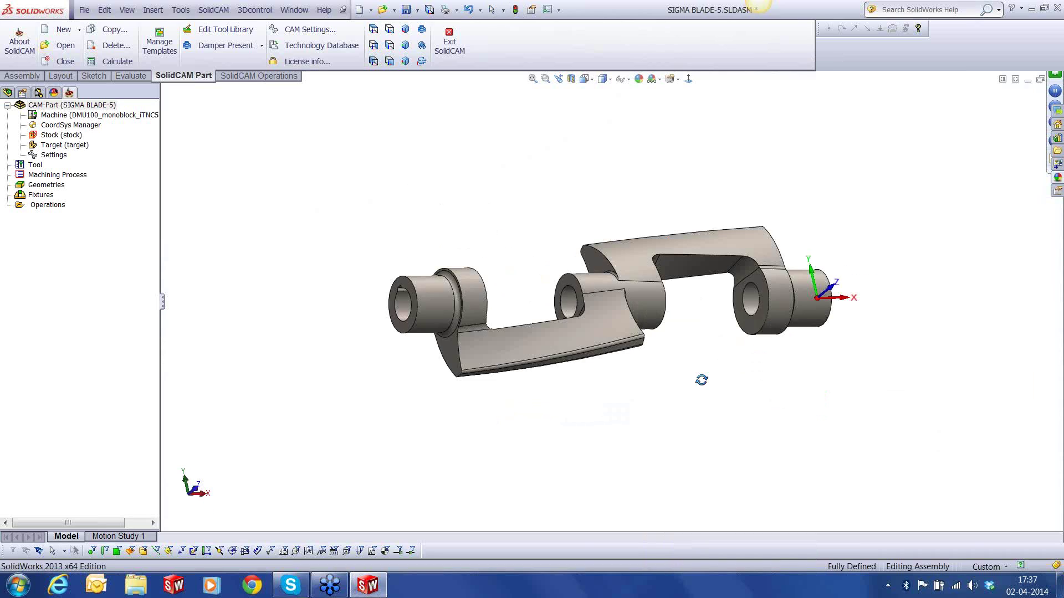
{"action": "middle_click_drag", "start_coordinate": [701, 380], "coordinate": [707, 367]}
{"action": "scroll", "coordinate": [646, 312], "scroll_direction": "down", "scroll_amount": 2}
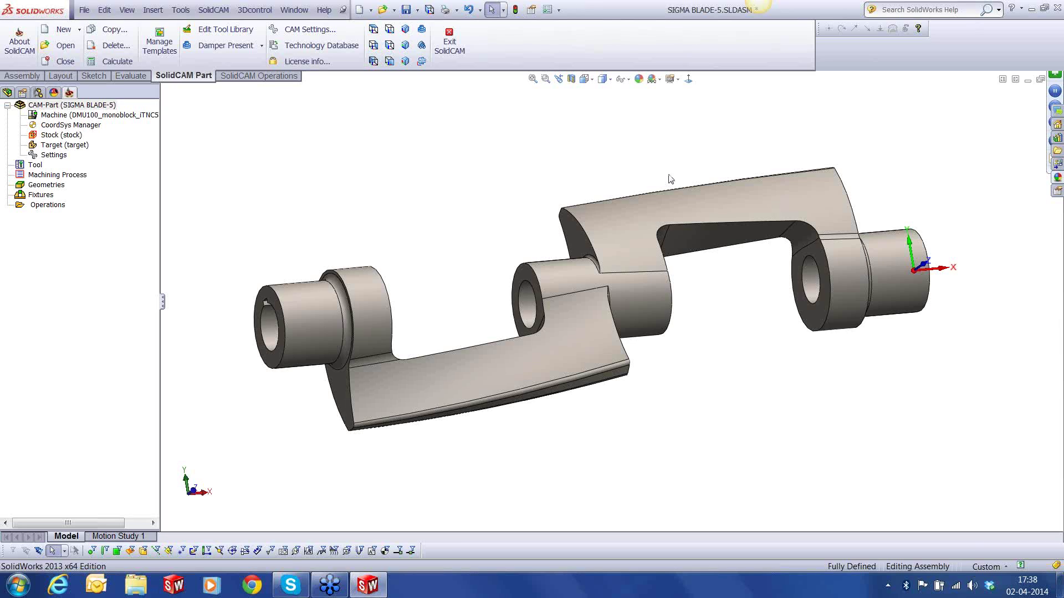
Edit the DesignModel part in place and create a reference plane coincident with the inner flat face of the end hub opposite the coordinate system.
{"action": "left_click", "coordinate": [590, 318]}
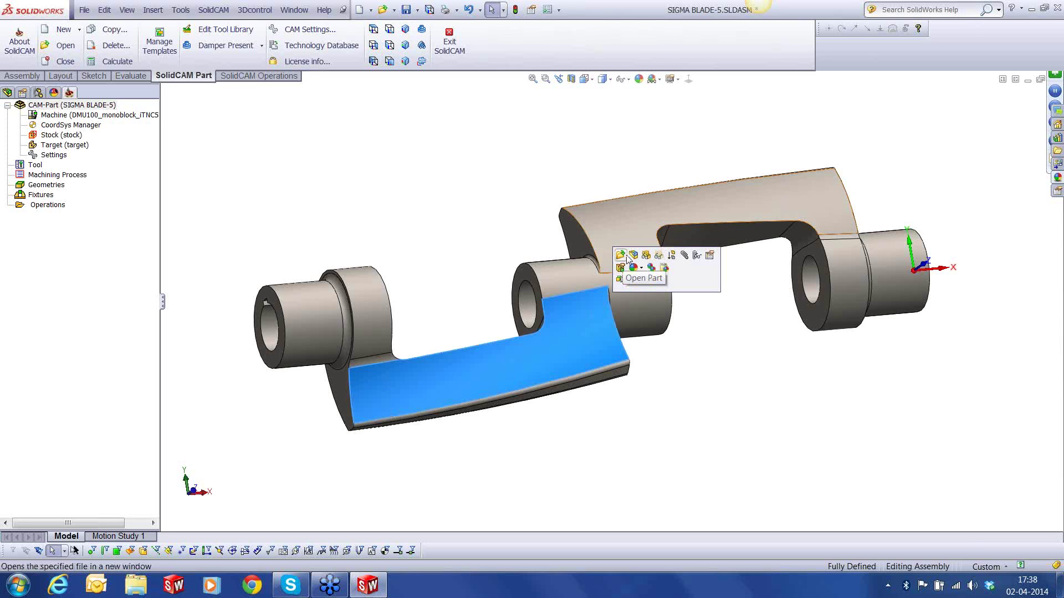
{"action": "left_click", "coordinate": [633, 255]}
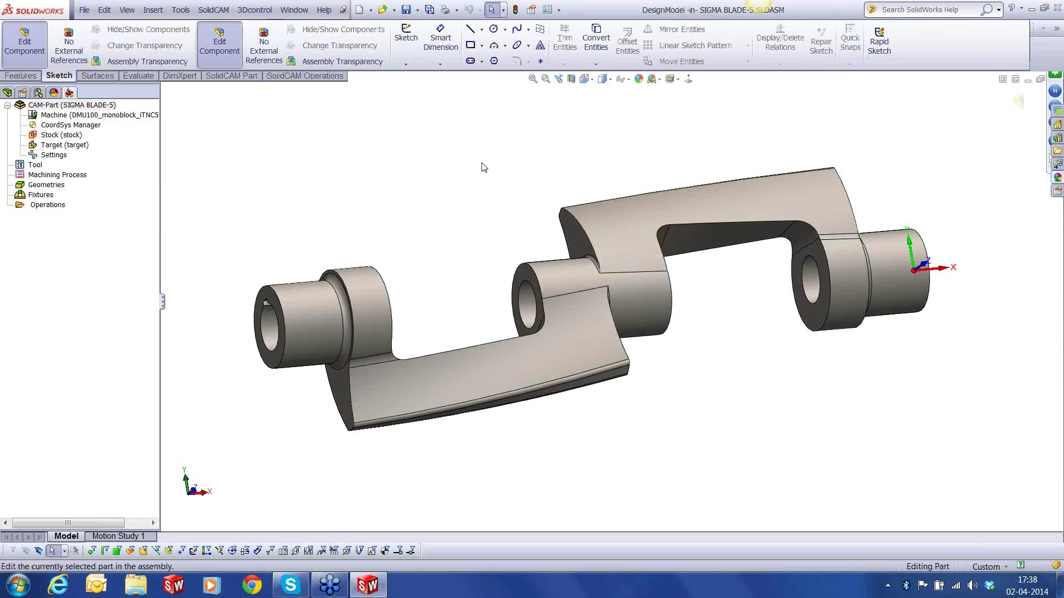
{"action": "mouse_move", "coordinate": [482, 161]}
{"action": "middle_mouse_down"}
{"action": "mouse_move", "coordinate": [466, 285]}
{"action": "mouse_move", "coordinate": [416, 294]}
{"action": "middle_mouse_up"}
{"action": "scroll", "coordinate": [416, 295], "scroll_direction": "down", "scroll_amount": 2}
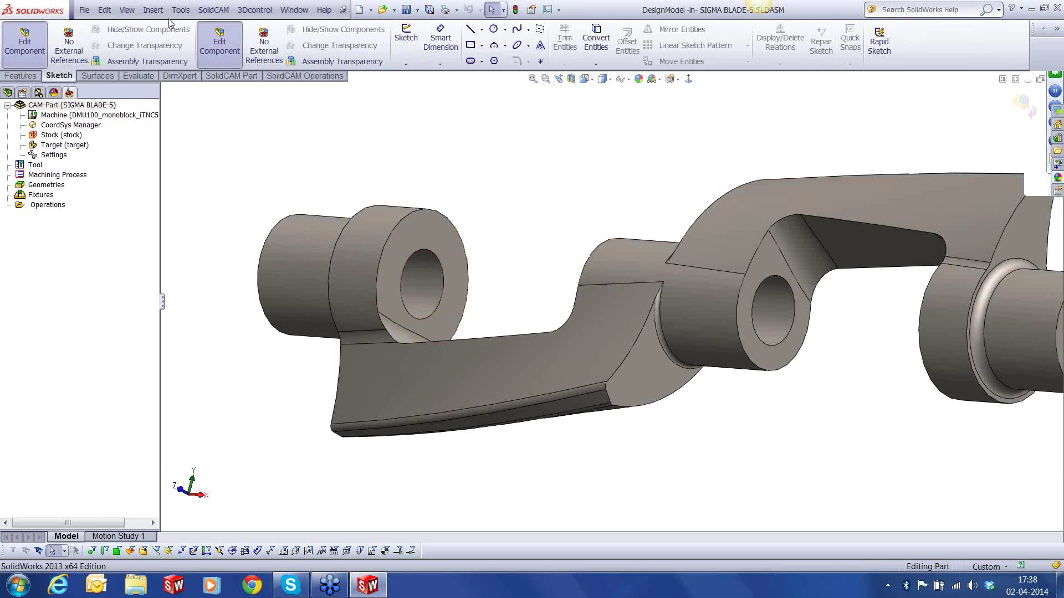
{"action": "left_click", "coordinate": [155, 11]}
{"action": "mouse_move", "coordinate": [202, 160]}
{"action": "left_click", "coordinate": [306, 161]}
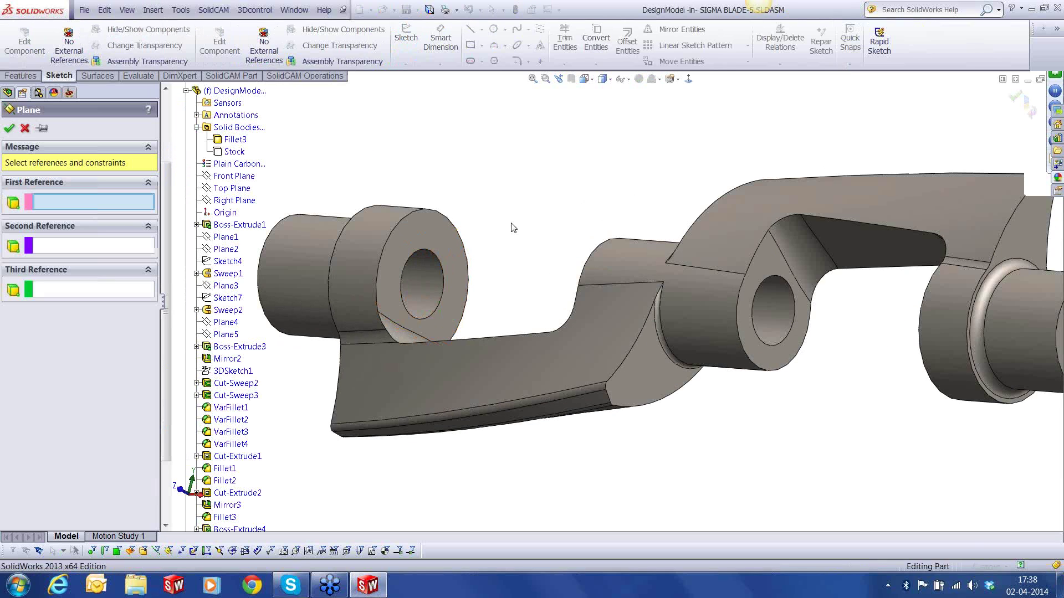
{"action": "left_click", "coordinate": [446, 236]}
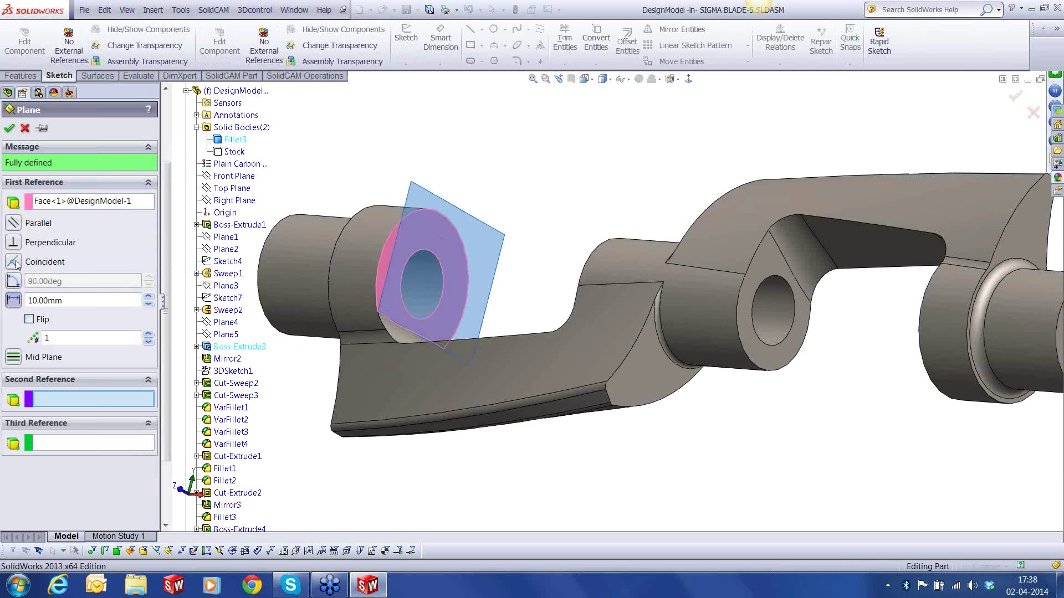
{"action": "left_click", "coordinate": [10, 129]}
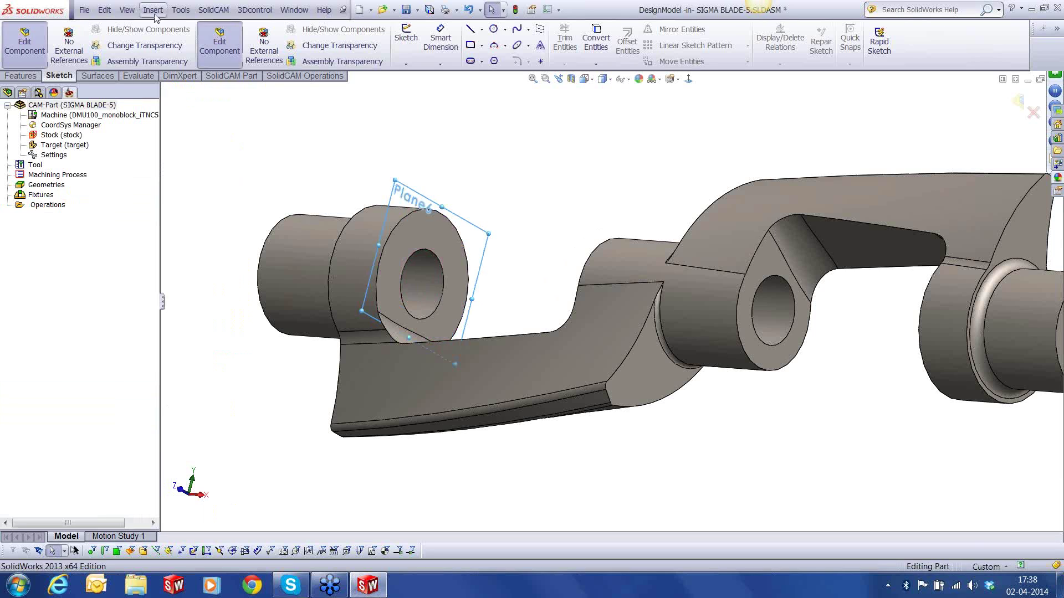
Start an intersection Split Line with the new plane, selecting the hub's outer face, the adjoining fillet and the broad blade face.
{"action": "left_click", "coordinate": [153, 10]}
{"action": "mouse_move", "coordinate": [166, 146]}
{"action": "left_click", "coordinate": [382, 145]}
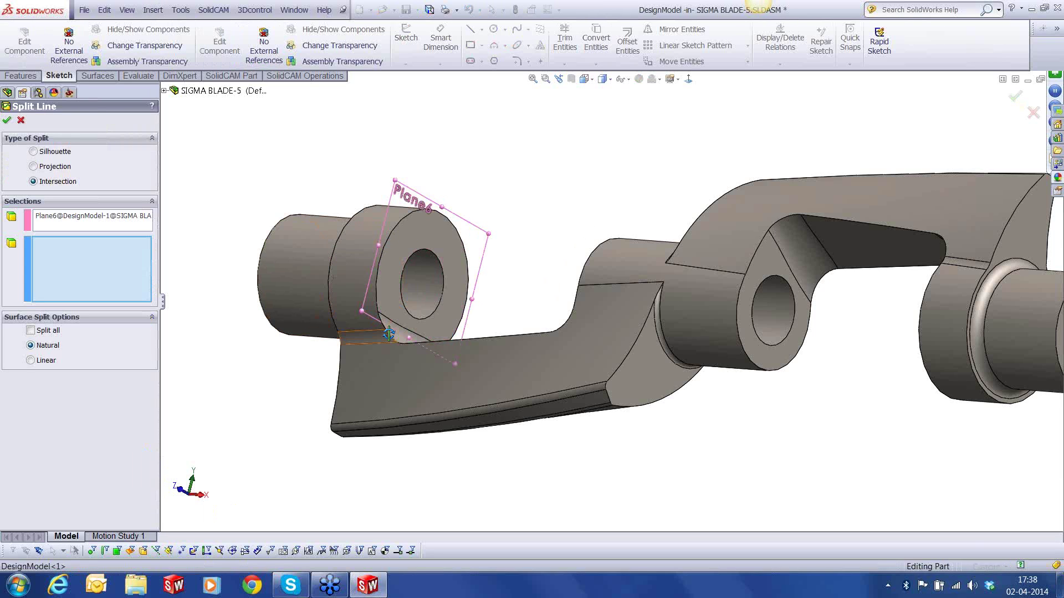
{"action": "middle_click_drag", "start_coordinate": [389, 334], "coordinate": [410, 325]}
{"action": "scroll", "coordinate": [409, 325], "scroll_direction": "down", "scroll_amount": 5}
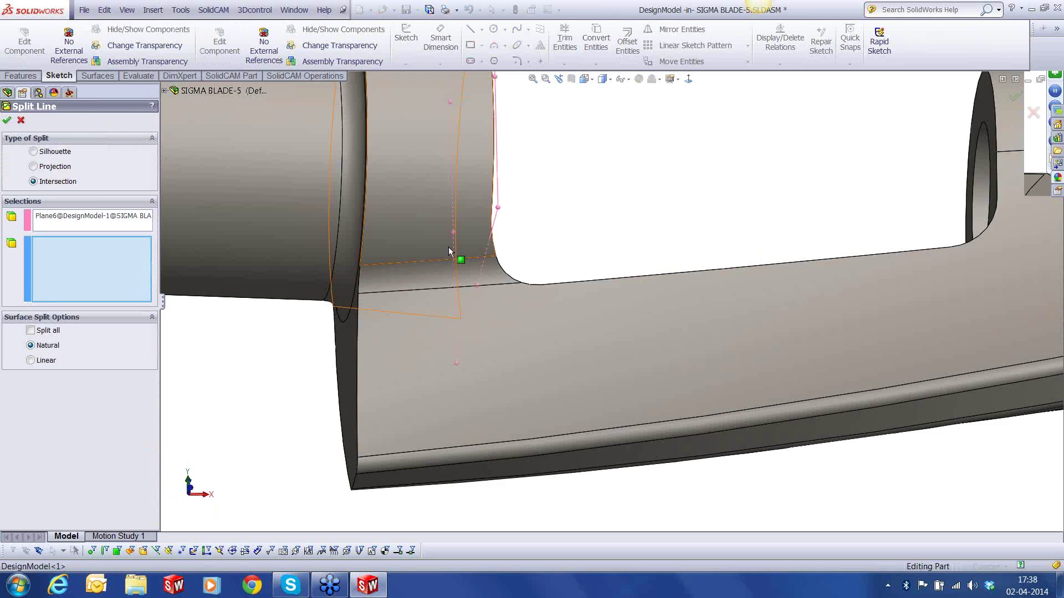
{"action": "left_click", "coordinate": [460, 252]}
{"action": "left_click", "coordinate": [484, 282]}
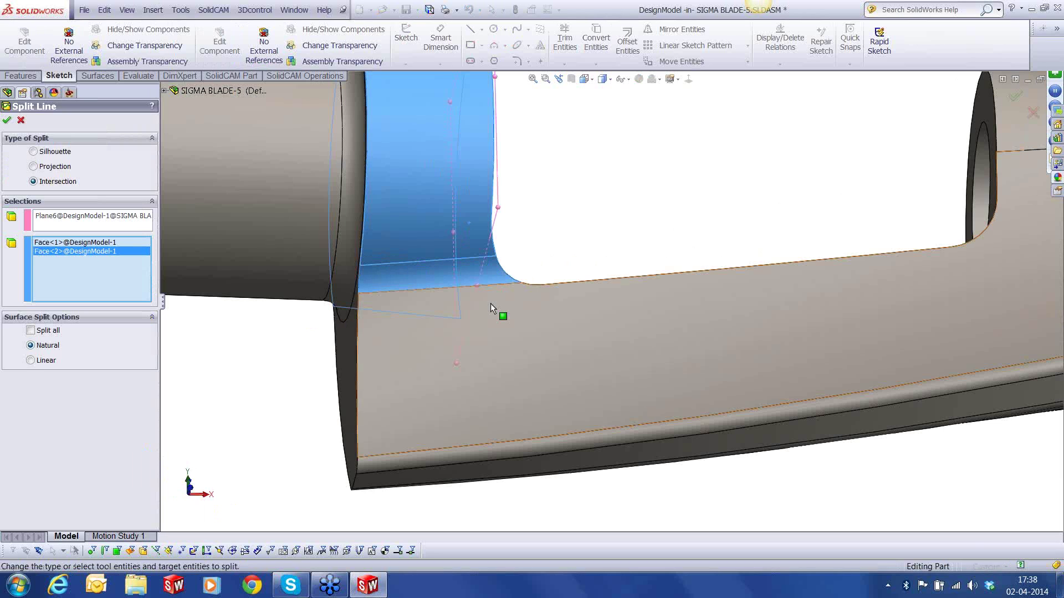
{"action": "left_click", "coordinate": [490, 304]}
Add the blade's edge and underside faces to the split selection and complete the split line.
{"action": "middle_click_drag", "start_coordinate": [515, 408], "coordinate": [528, 388]}
{"action": "left_click", "coordinate": [481, 440]}
{"action": "left_click", "coordinate": [464, 471]}
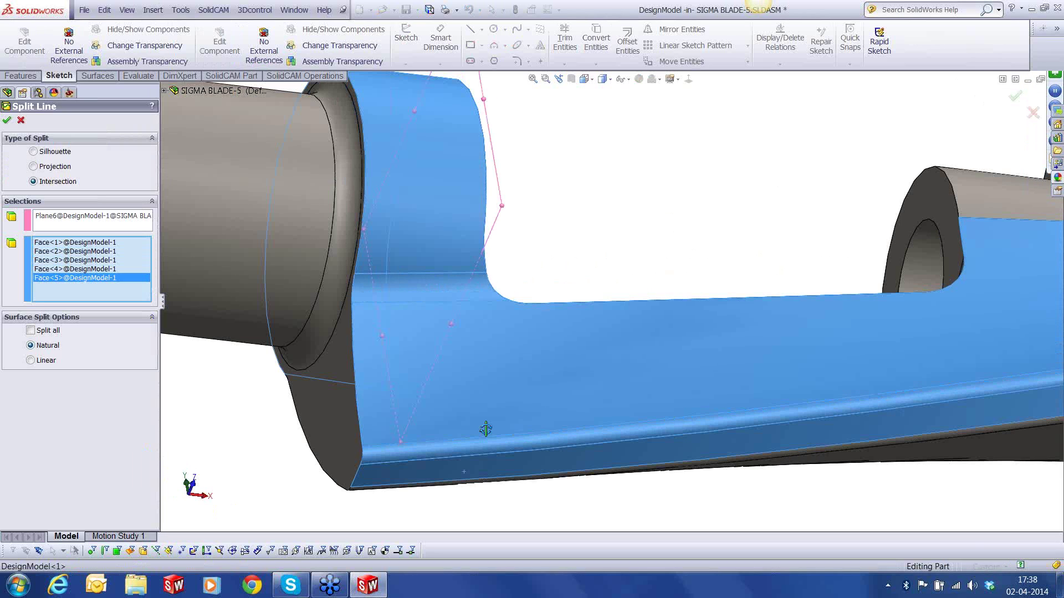
{"action": "middle_click_drag", "start_coordinate": [485, 429], "coordinate": [504, 373]}
{"action": "left_click", "coordinate": [455, 408]}
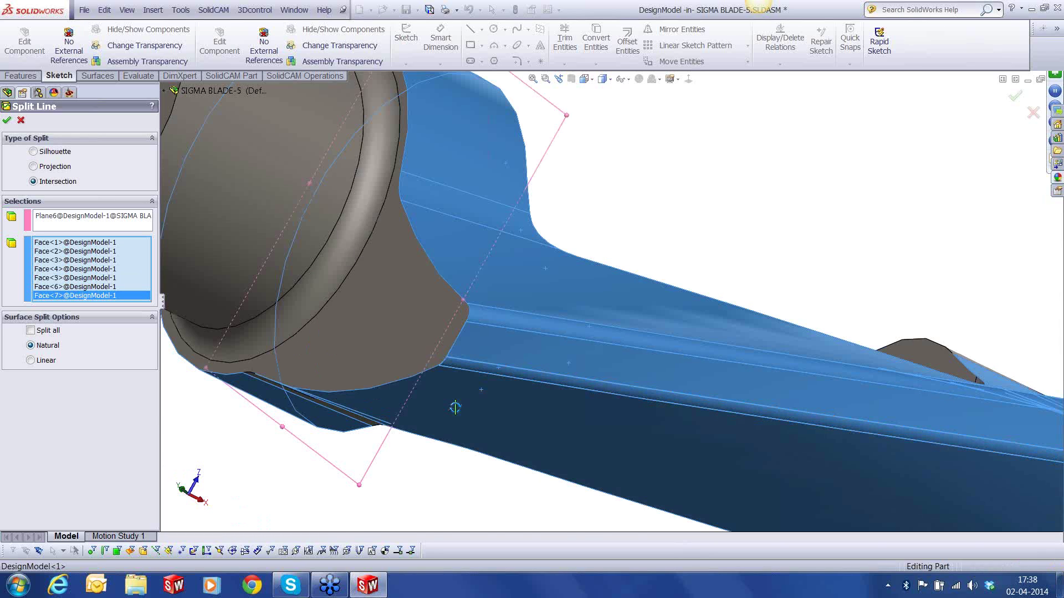
{"action": "middle_click_drag", "start_coordinate": [455, 408], "coordinate": [627, 378]}
{"action": "key", "text": "Return"}
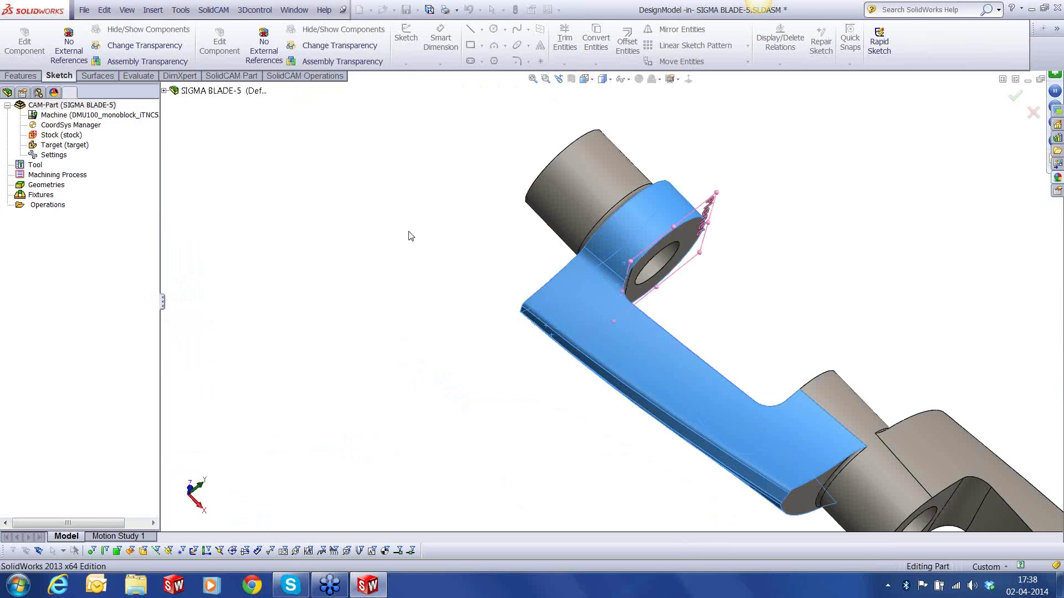
{"action": "middle_click_drag", "start_coordinate": [626, 302], "coordinate": [427, 410]}
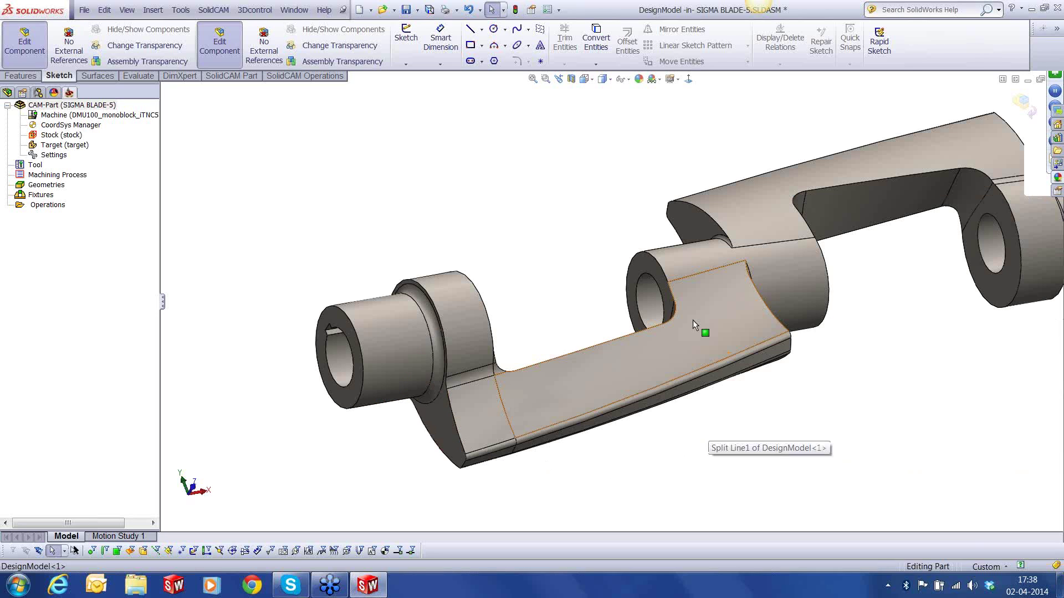
Create a reference plane coincident with the flat end face of the middle hub.
{"action": "middle_click_drag", "start_coordinate": [692, 320], "coordinate": [648, 288]}
{"action": "left_click", "coordinate": [153, 9]}
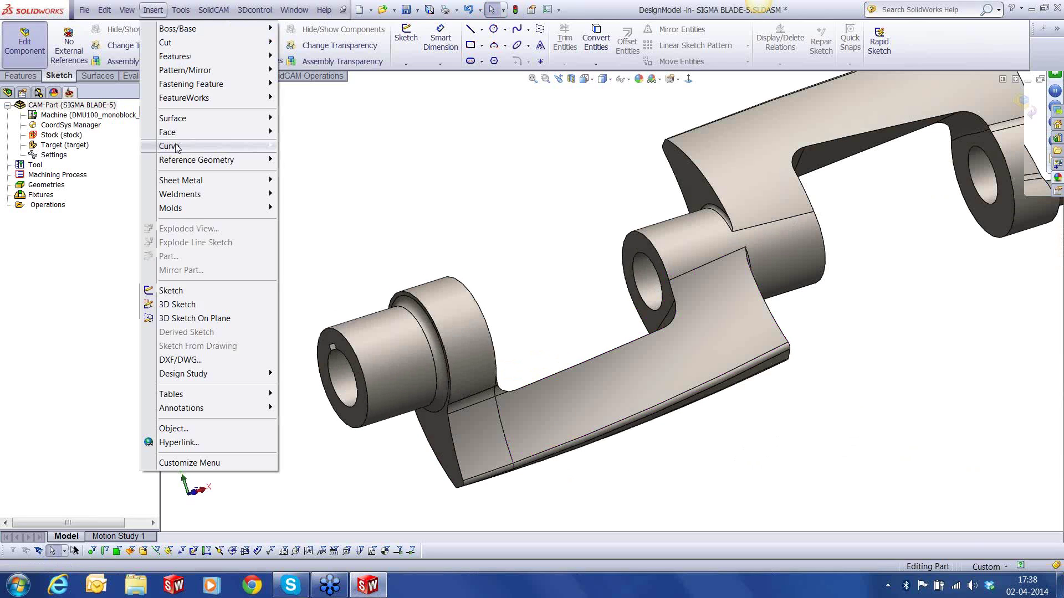
{"action": "left_click", "coordinate": [302, 143]}
{"action": "left_click", "coordinate": [642, 244]}
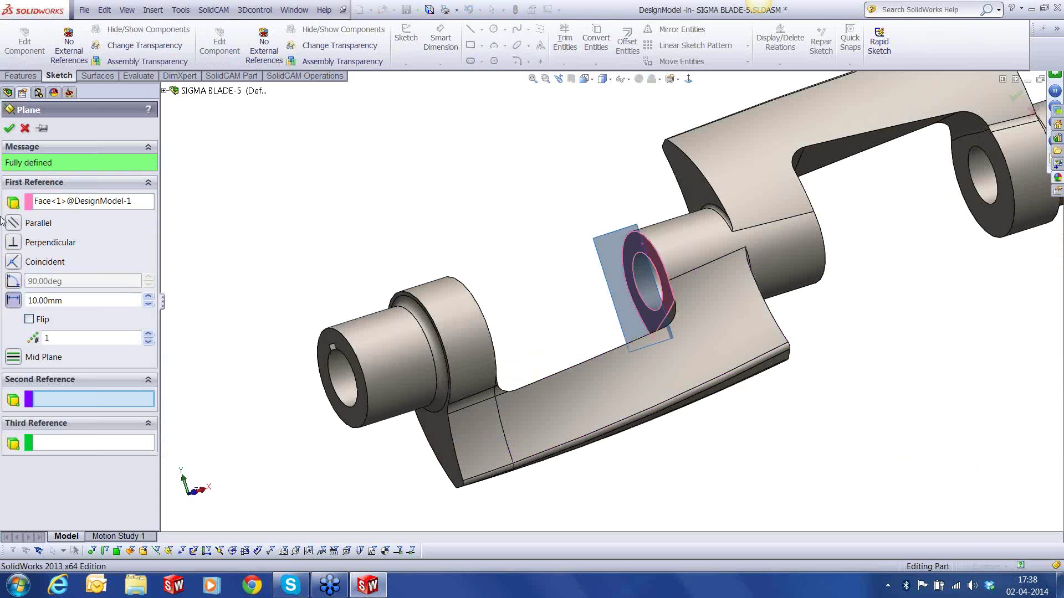
{"action": "left_click", "coordinate": [10, 128]}
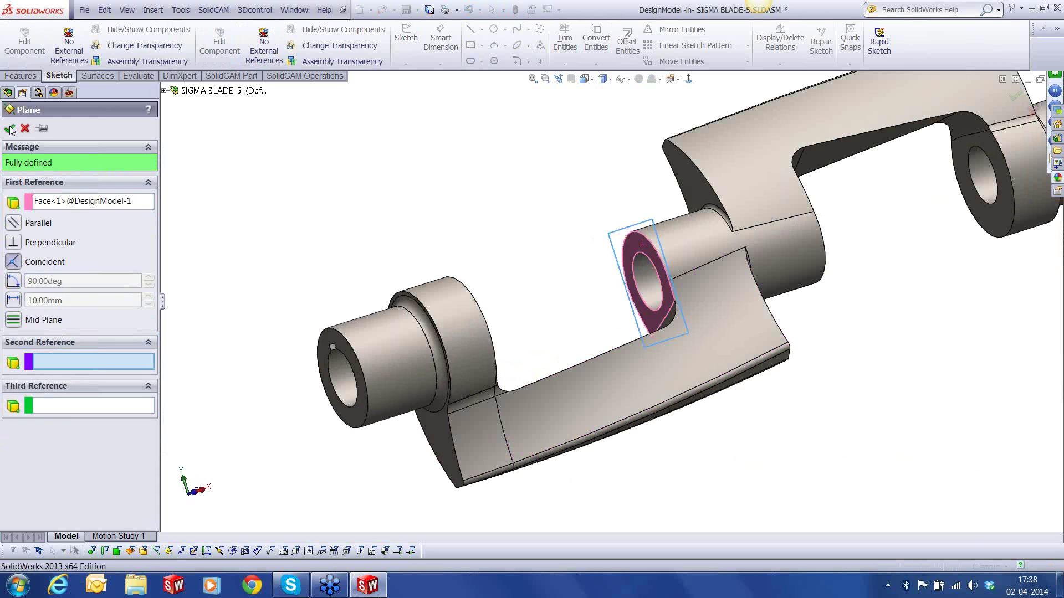
Start an intersection Split Line with the new plane, selecting the middle hub's outer face and the lower blade's broad face.
{"action": "left_click", "coordinate": [153, 10]}
{"action": "mouse_move", "coordinate": [204, 148]}
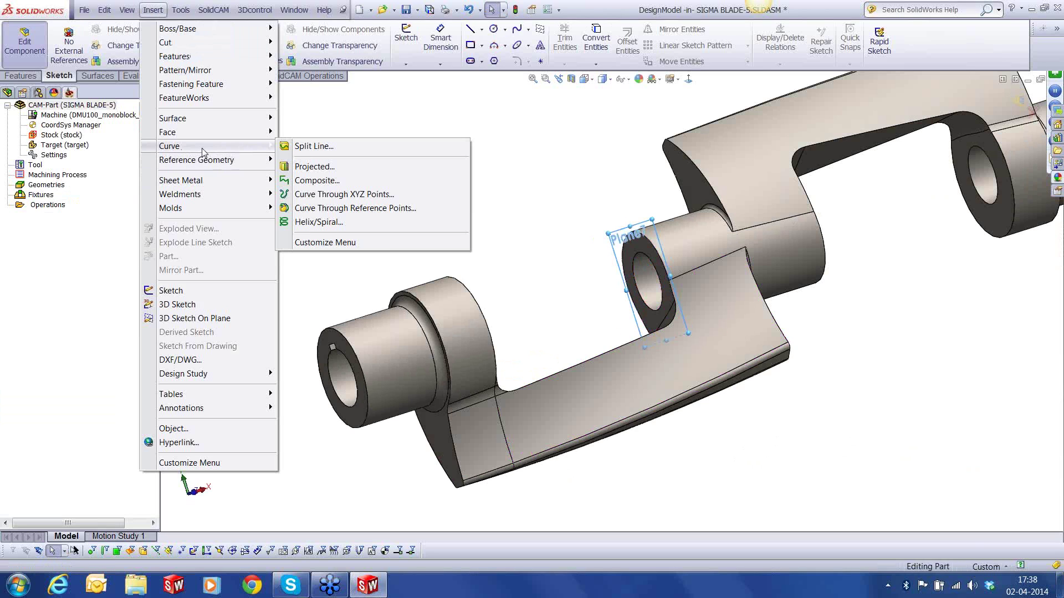
{"action": "left_click", "coordinate": [306, 143]}
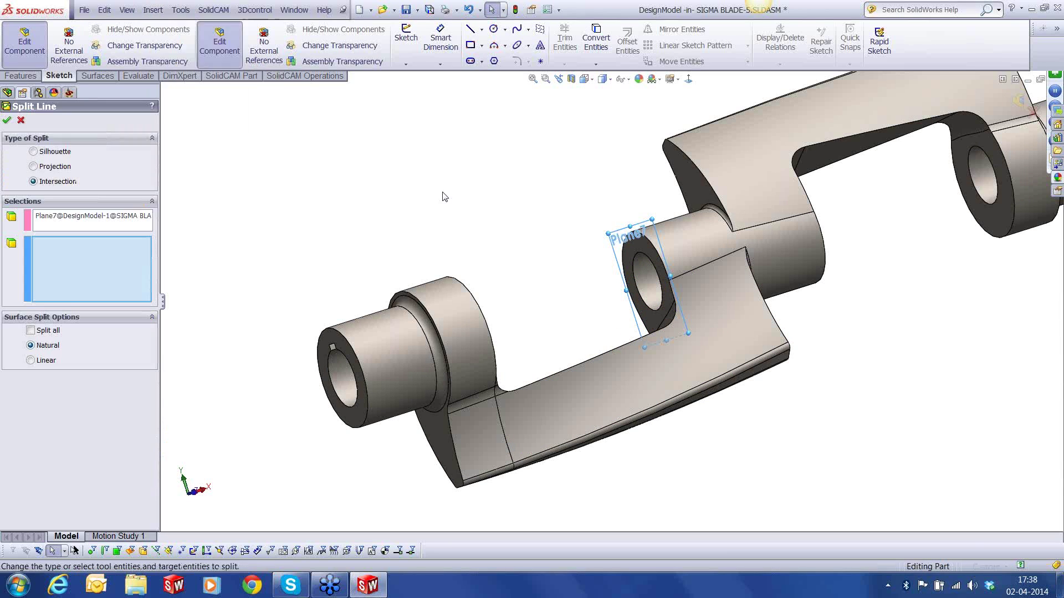
{"action": "left_click", "coordinate": [686, 248]}
{"action": "left_click", "coordinate": [702, 355]}
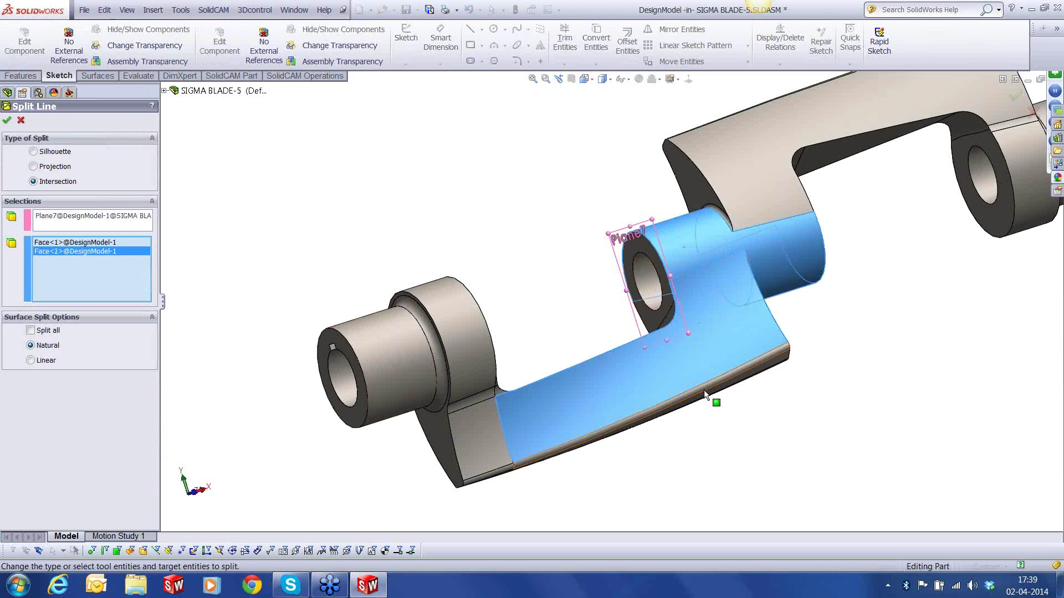
Add the lower blade's narrow edge faces and underside faces to the split selection and complete the split line.
{"action": "scroll", "coordinate": [726, 392], "scroll_direction": "down", "scroll_amount": 2}
{"action": "scroll", "coordinate": [726, 391], "scroll_direction": "down", "scroll_amount": 2}
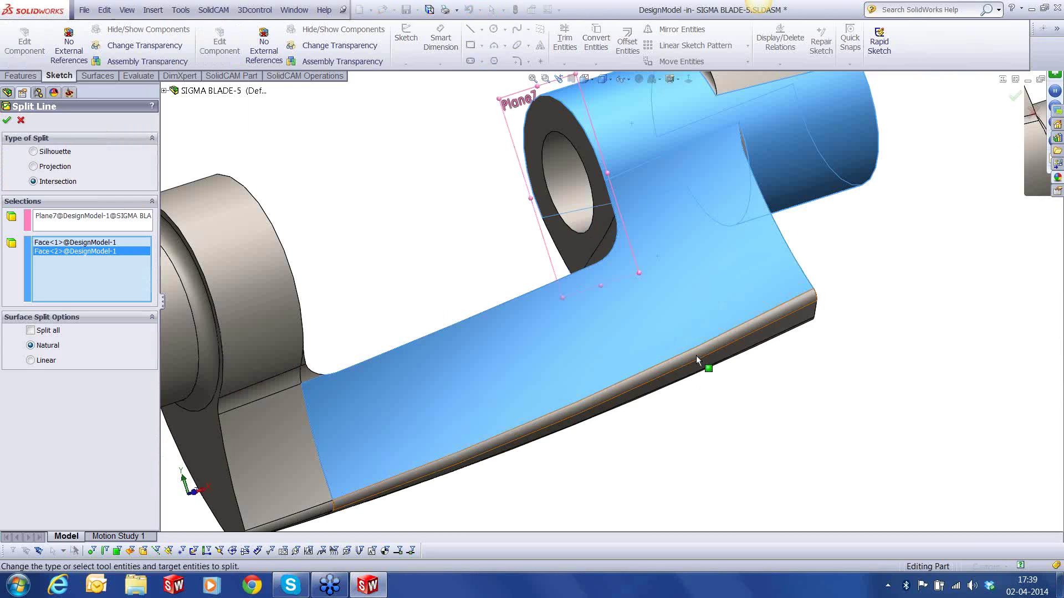
{"action": "left_click", "coordinate": [695, 355]}
{"action": "left_click", "coordinate": [696, 366]}
{"action": "middle_click_drag", "start_coordinate": [686, 361], "coordinate": [641, 472]}
{"action": "left_click", "coordinate": [690, 400]}
{"action": "left_click", "coordinate": [670, 456]}
{"action": "scroll", "coordinate": [669, 456], "scroll_direction": "up", "scroll_amount": 3}
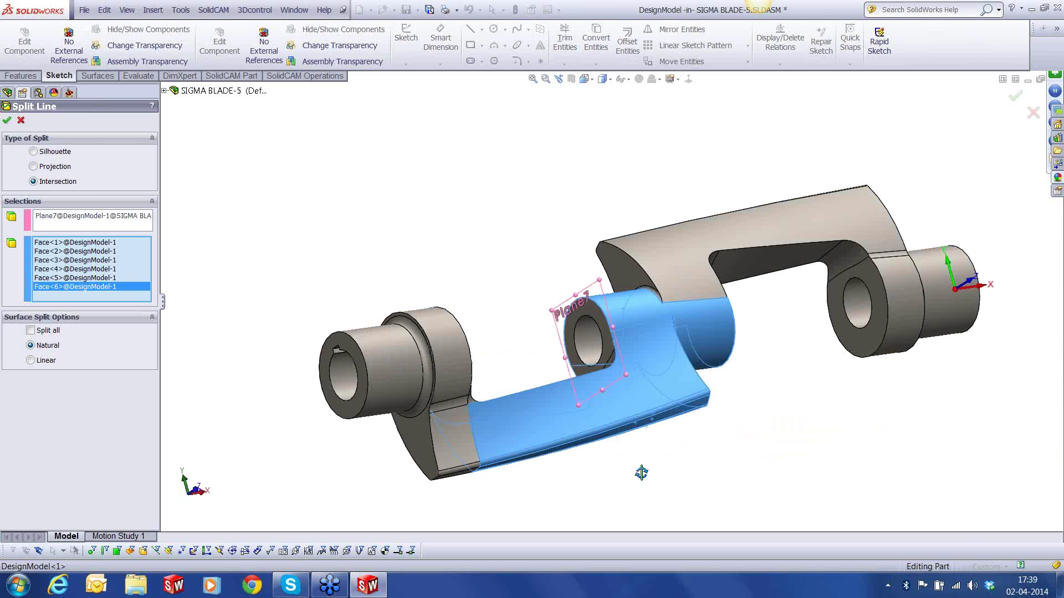
{"action": "scroll", "coordinate": [639, 390], "scroll_direction": "down", "scroll_amount": 1}
{"action": "left_click", "coordinate": [7, 120]}
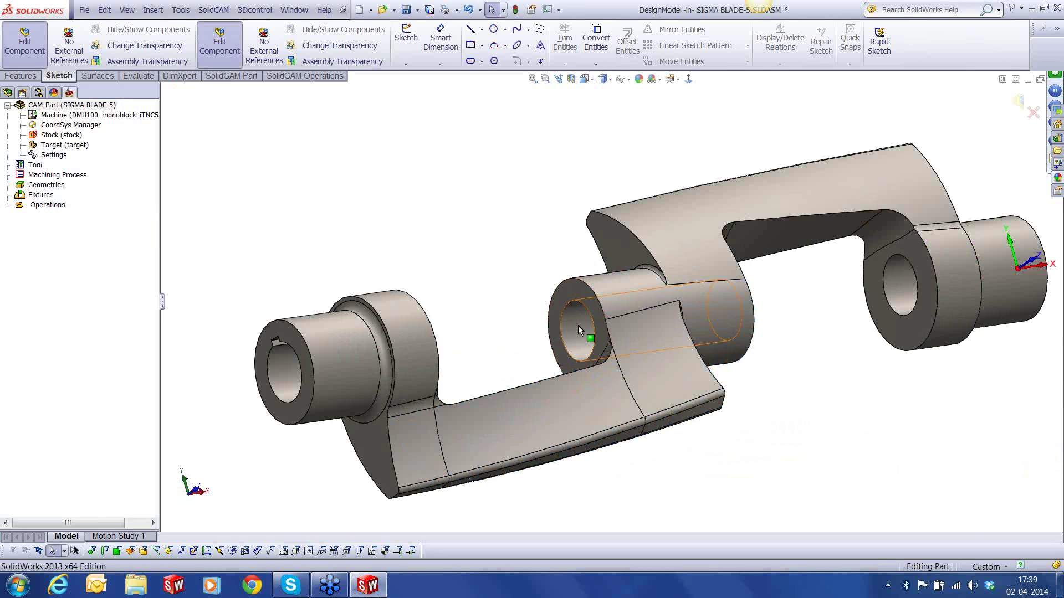
Create a reference plane coincident with the lower blade's flat end face beside the middle hub.
{"action": "scroll", "coordinate": [578, 325], "scroll_direction": "down", "scroll_amount": 1}
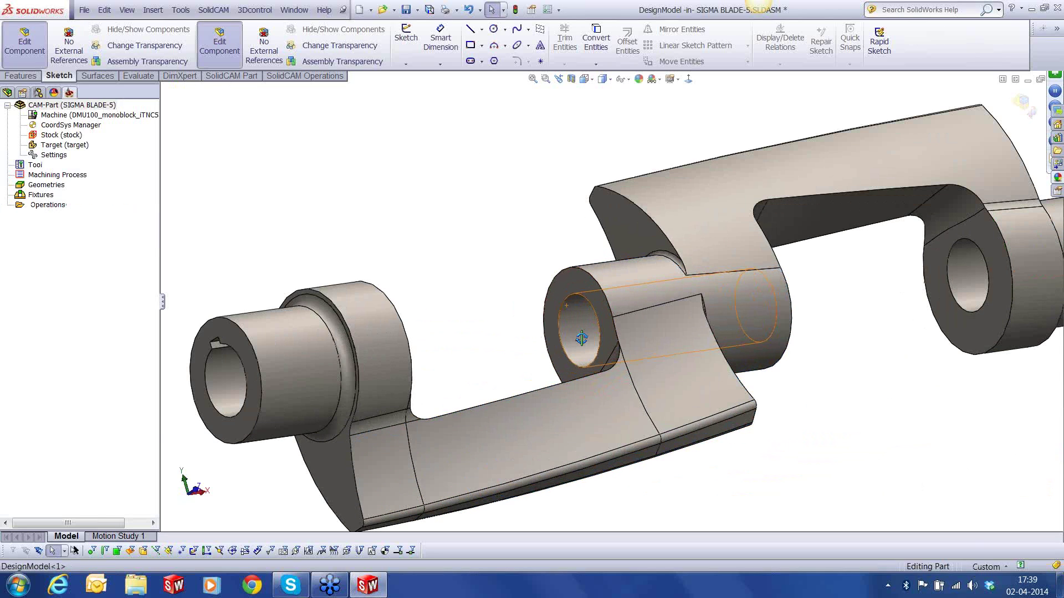
{"action": "middle_click_drag", "start_coordinate": [581, 339], "coordinate": [498, 233]}
{"action": "left_click", "coordinate": [153, 9]}
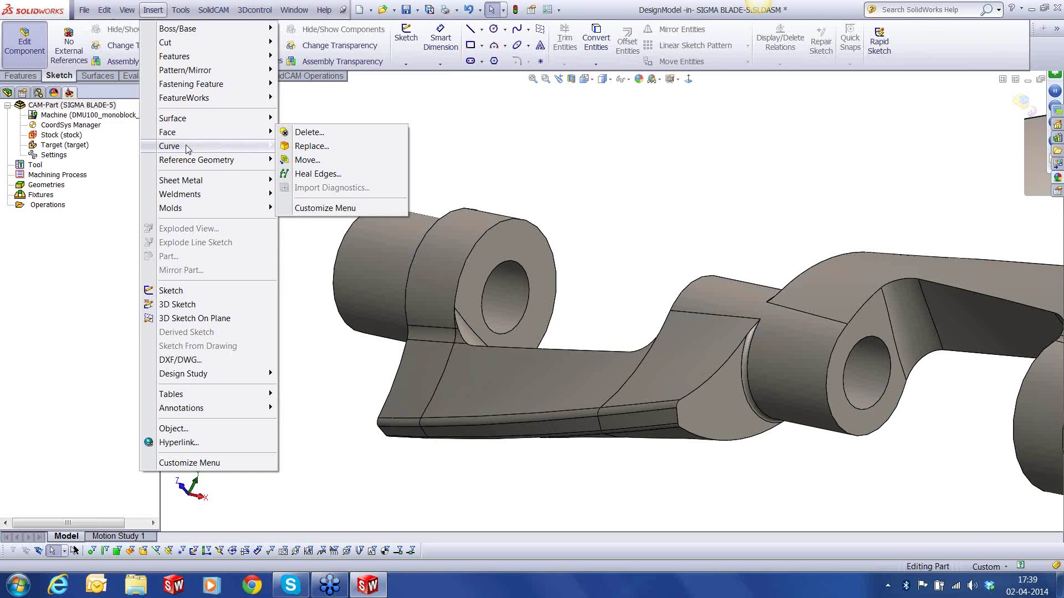
{"action": "mouse_move", "coordinate": [189, 162]}
{"action": "left_click", "coordinate": [382, 161]}
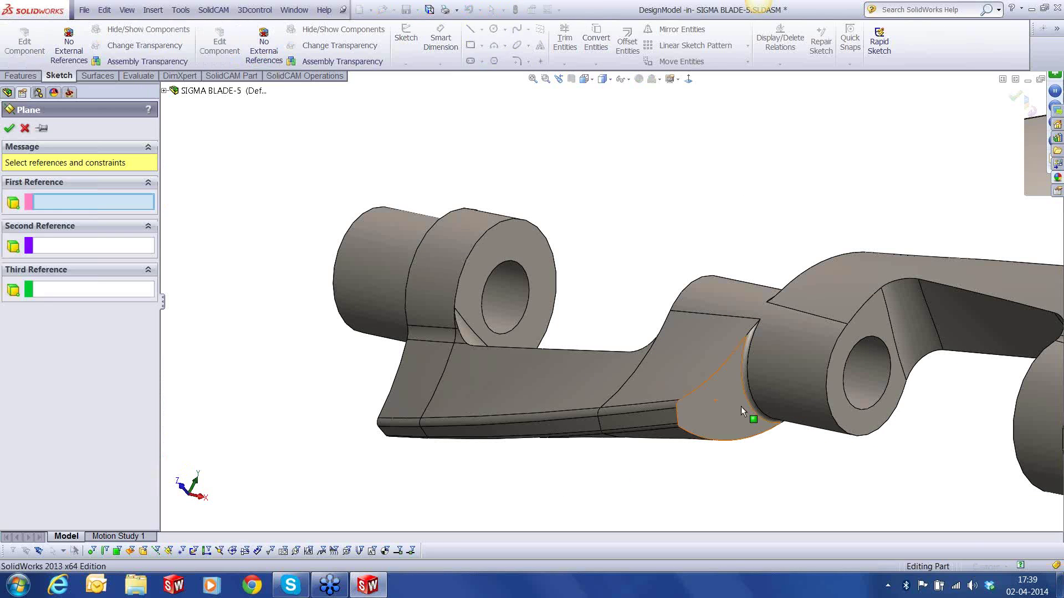
{"action": "left_click", "coordinate": [741, 407]}
{"action": "left_click", "coordinate": [13, 262]}
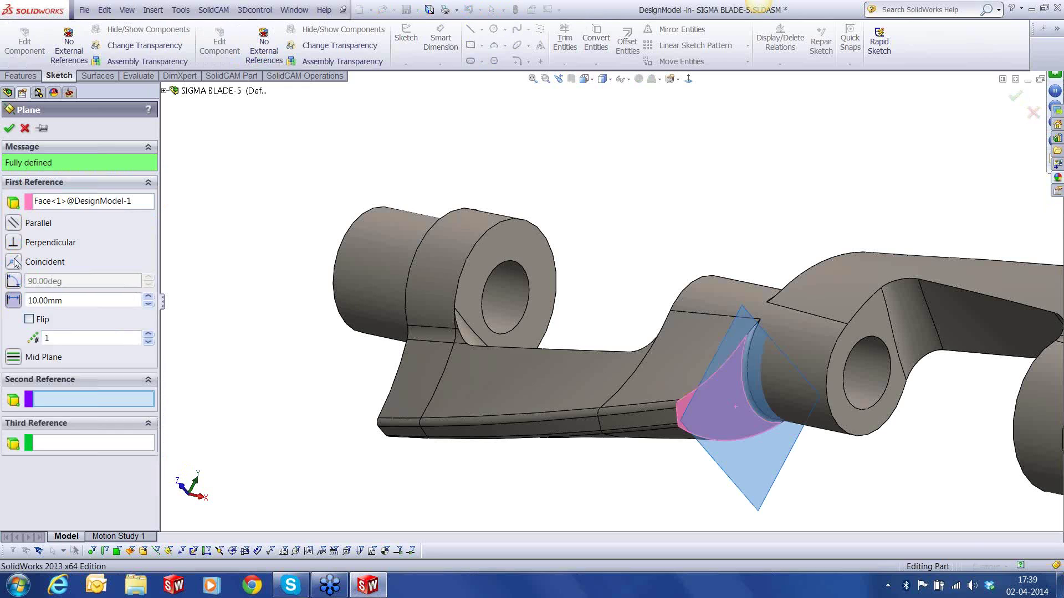
{"action": "left_click", "coordinate": [9, 128]}
Split the middle hub's outer face and the adjoining blade faces on both sides where they intersect the new plane.
{"action": "left_click", "coordinate": [153, 9]}
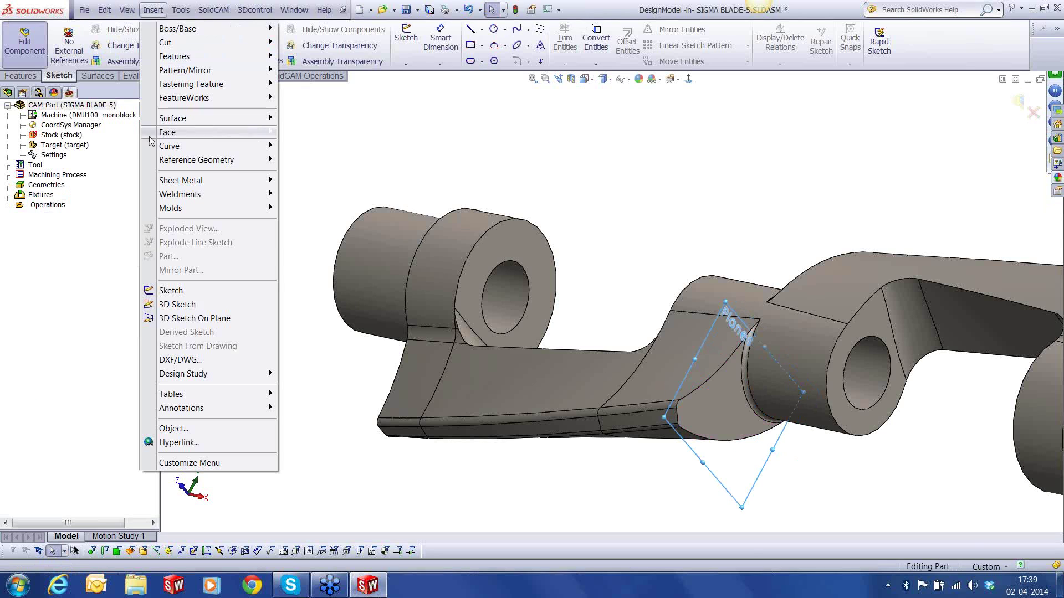
{"action": "mouse_move", "coordinate": [250, 146]}
{"action": "left_click", "coordinate": [294, 147]}
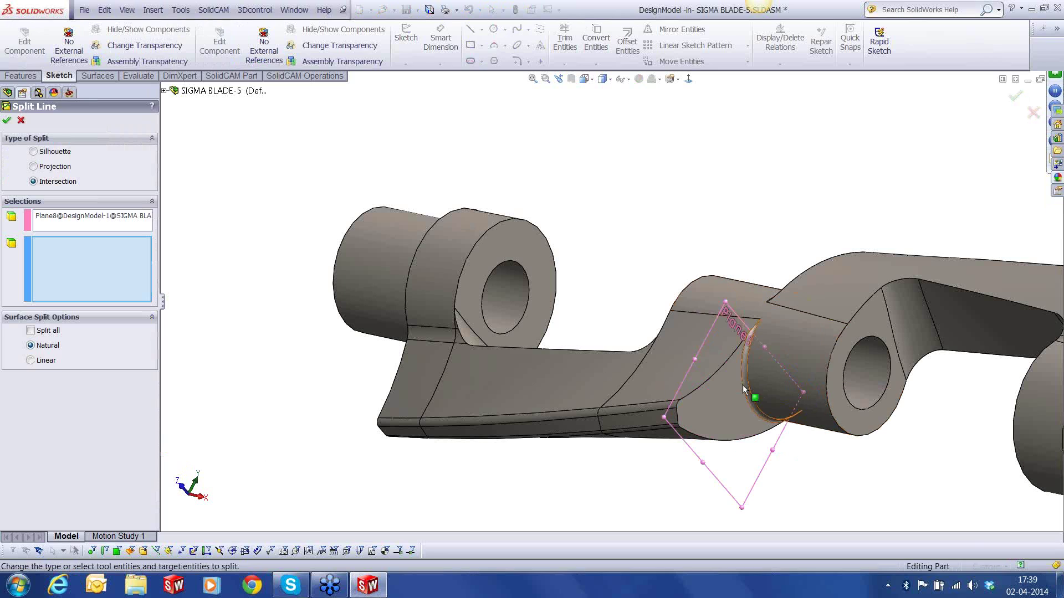
{"action": "middle_click_drag", "start_coordinate": [624, 379], "coordinate": [687, 427]}
{"action": "scroll", "coordinate": [711, 295], "scroll_direction": "down", "scroll_amount": 3}
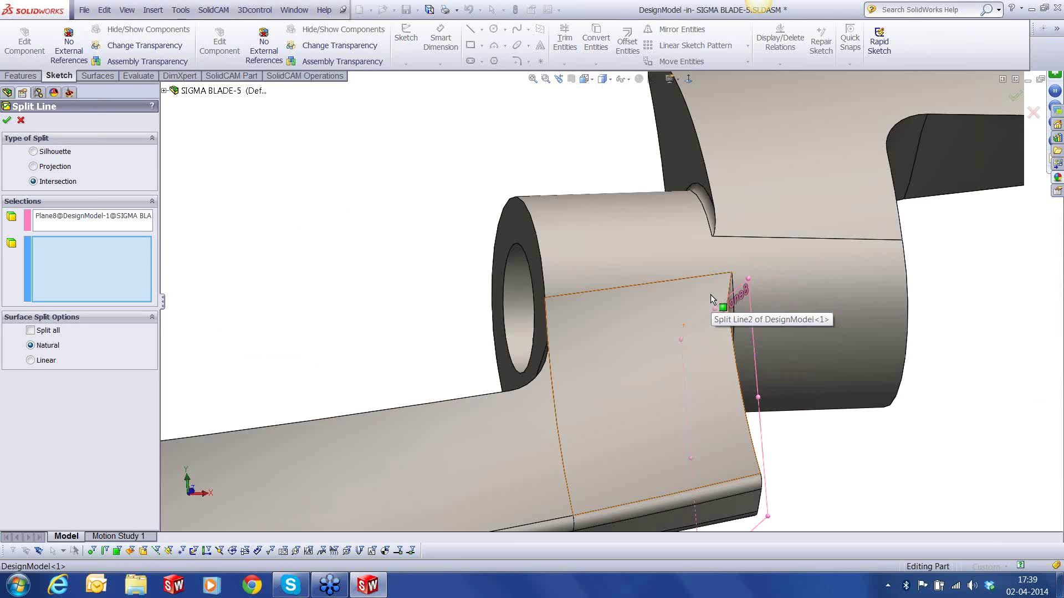
{"action": "left_click", "coordinate": [710, 294]}
{"action": "left_click", "coordinate": [711, 236]}
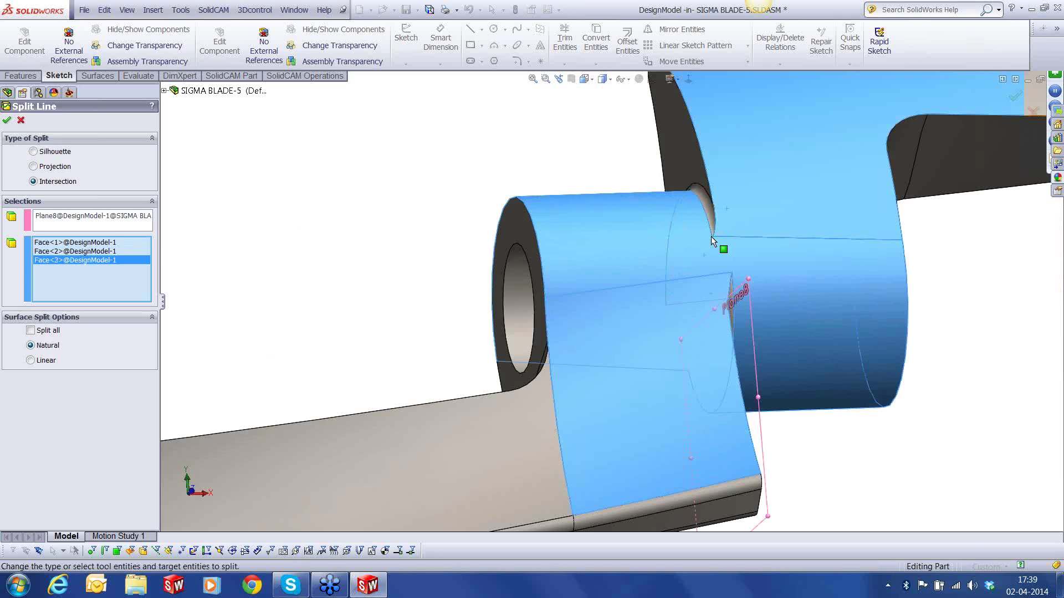
{"action": "middle_click_drag", "start_coordinate": [710, 236], "coordinate": [555, 252]}
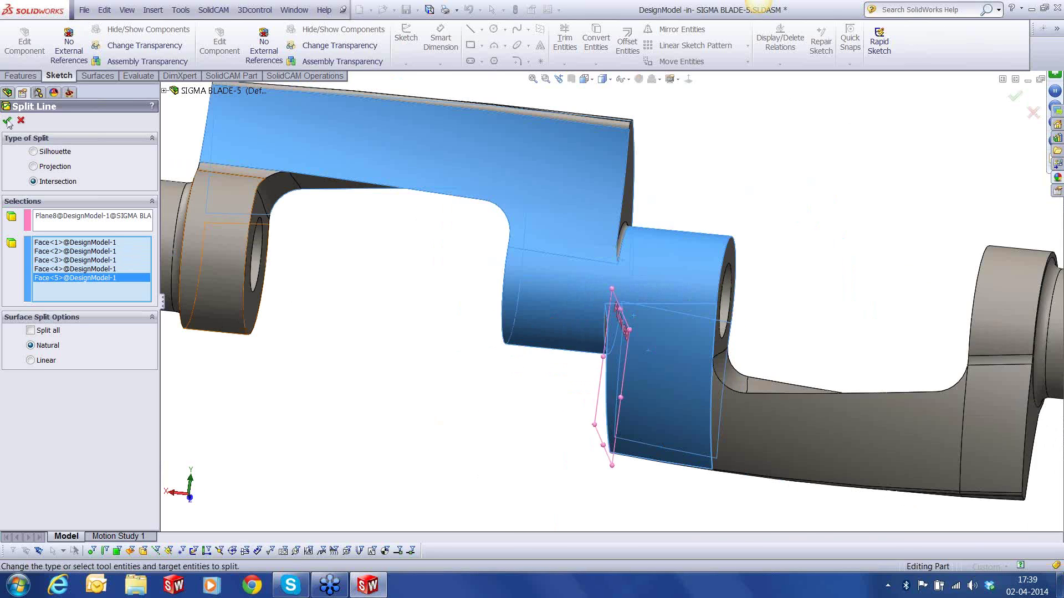
{"action": "left_click", "coordinate": [7, 121]}
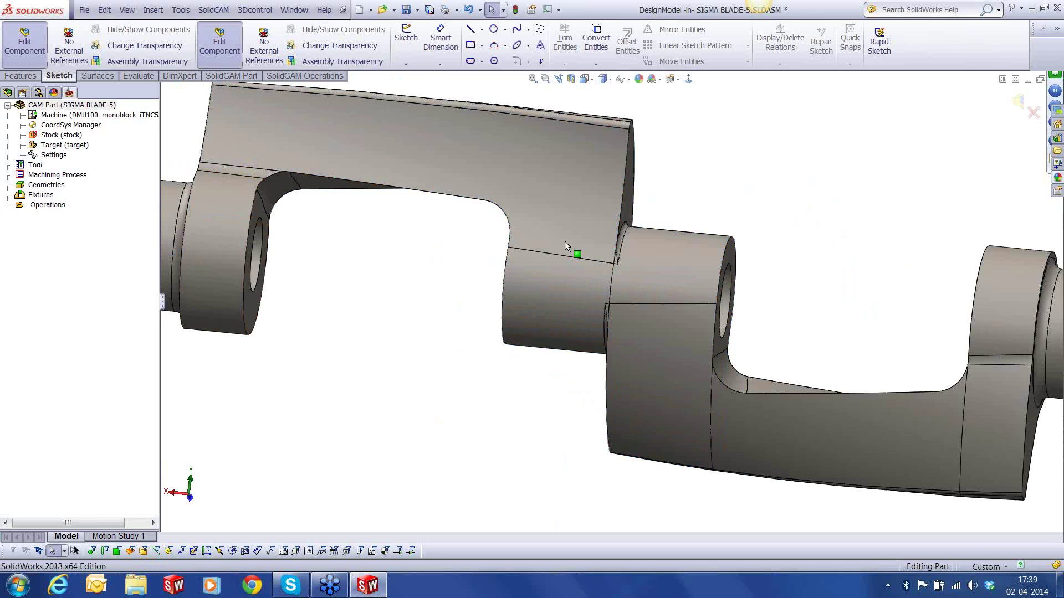
Check the split faces around the blade and exit in-place editing of the DesignModel part.
{"action": "middle_click_drag", "start_coordinate": [565, 244], "coordinate": [547, 308]}
{"action": "scroll", "coordinate": [547, 308], "scroll_direction": "up", "scroll_amount": 2}
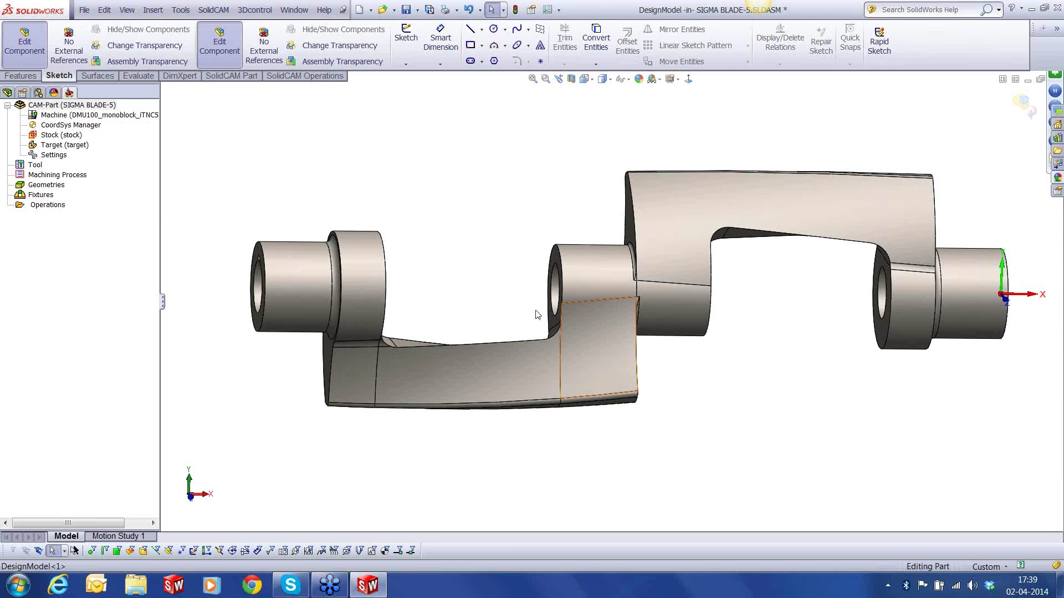
{"action": "middle_click_drag", "start_coordinate": [496, 283], "coordinate": [694, 268]}
{"action": "scroll", "coordinate": [695, 268], "scroll_direction": "down", "scroll_amount": 2}
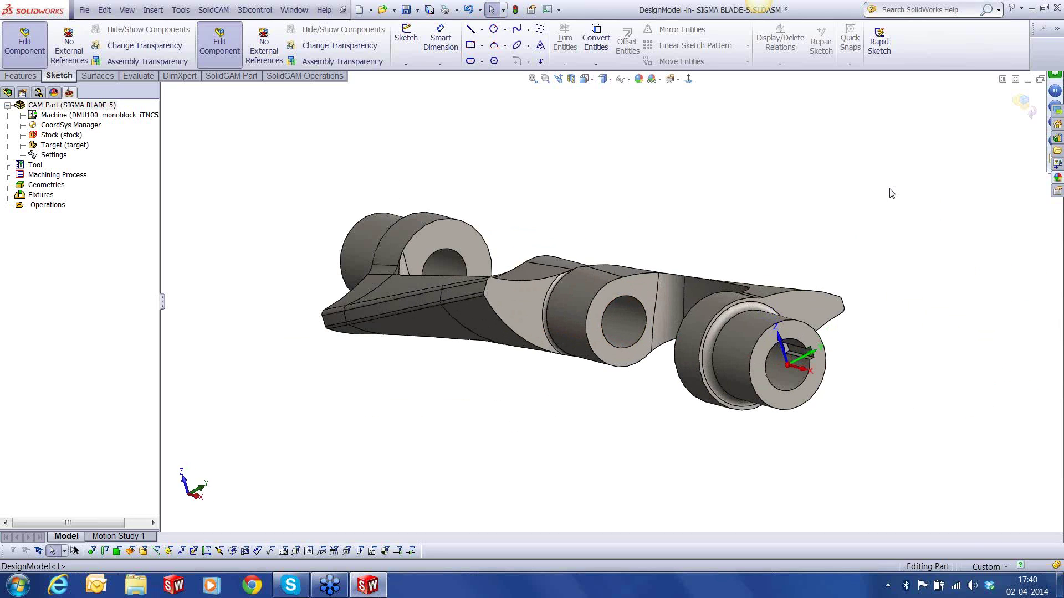
{"action": "left_click", "coordinate": [1023, 103]}
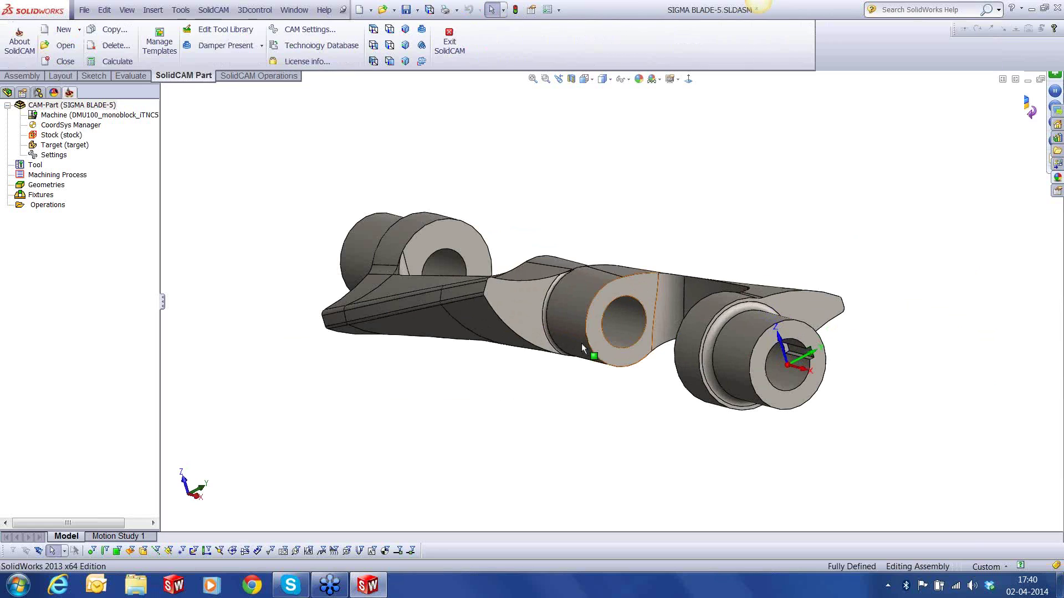
Add a 3D iMachining milling operation to the CAM part.
{"action": "right_click", "coordinate": [64, 206]}
{"action": "mouse_move", "coordinate": [108, 223]}
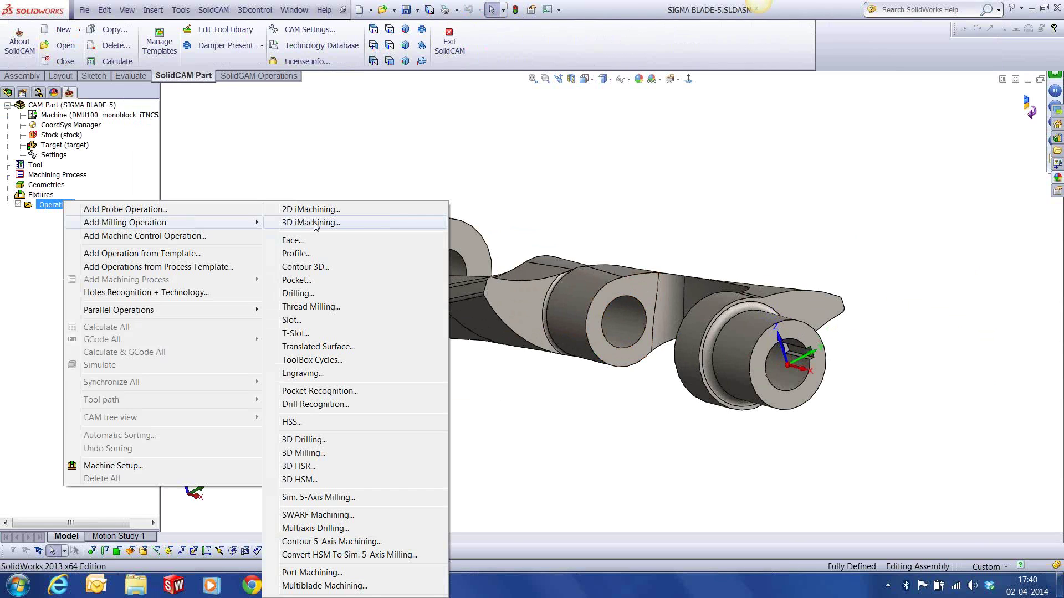
{"action": "left_click", "coordinate": [313, 224]}
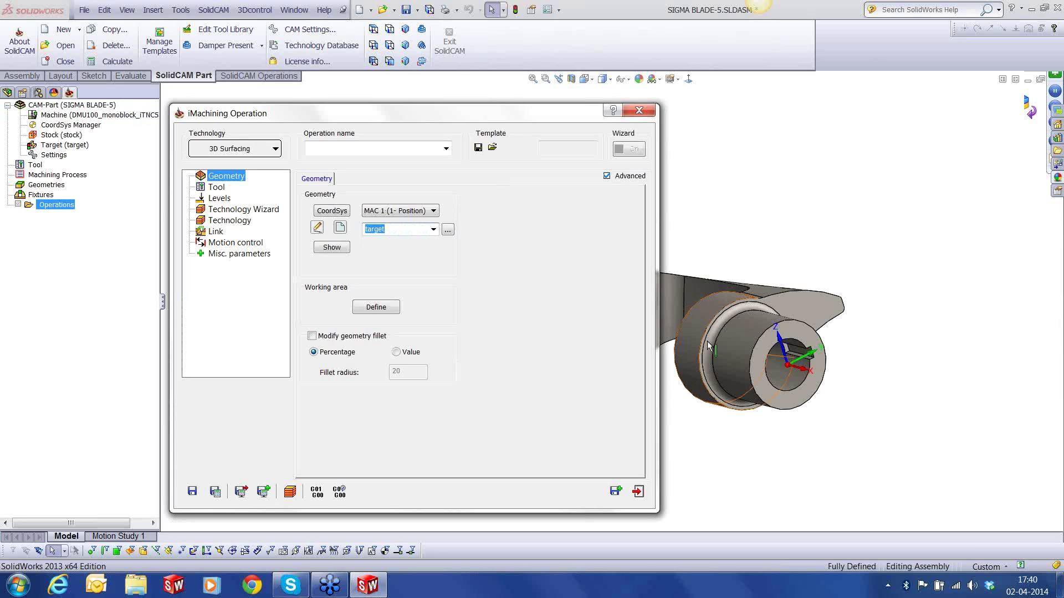
Add a new end mill for the operation with a 16 mm diameter and a 15.8 mm arbor diameter.
{"action": "left_click", "coordinate": [218, 187]}
{"action": "left_click", "coordinate": [379, 363]}
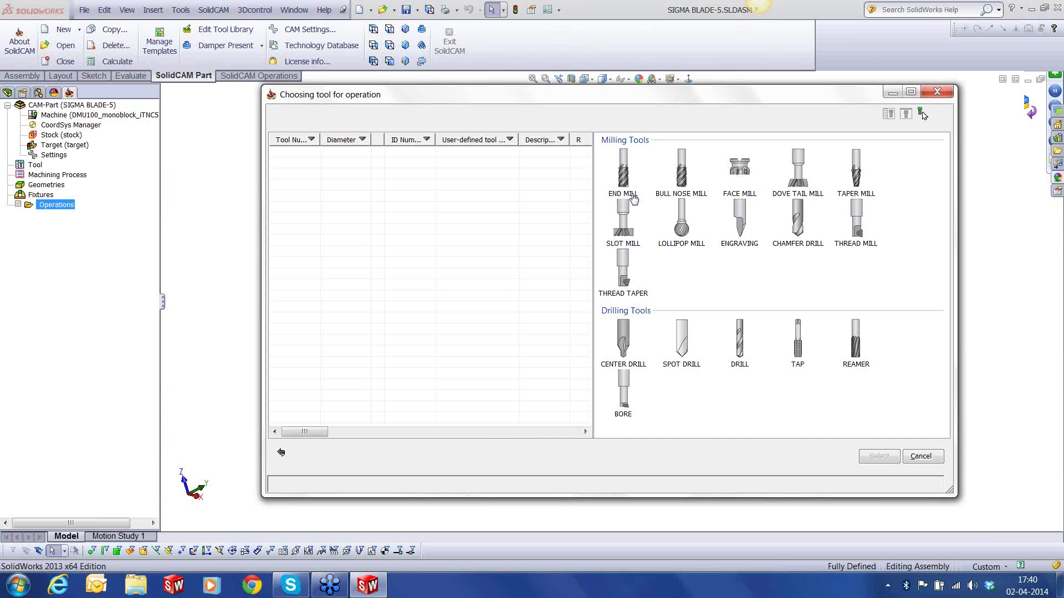
{"action": "left_click", "coordinate": [629, 293]}
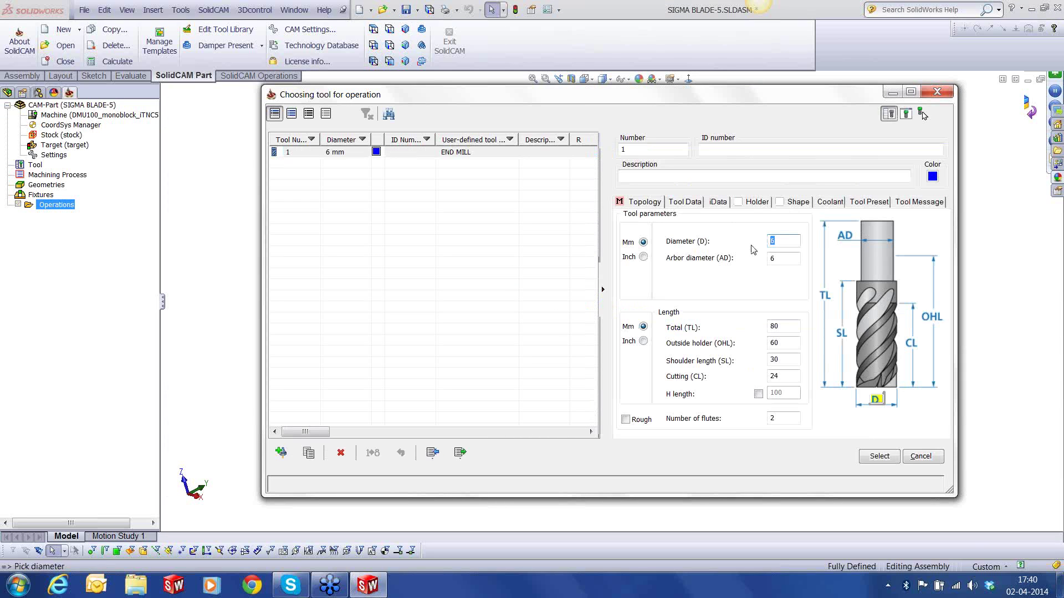
{"action": "type", "text": "16"}
{"action": "key", "text": "Tab"}
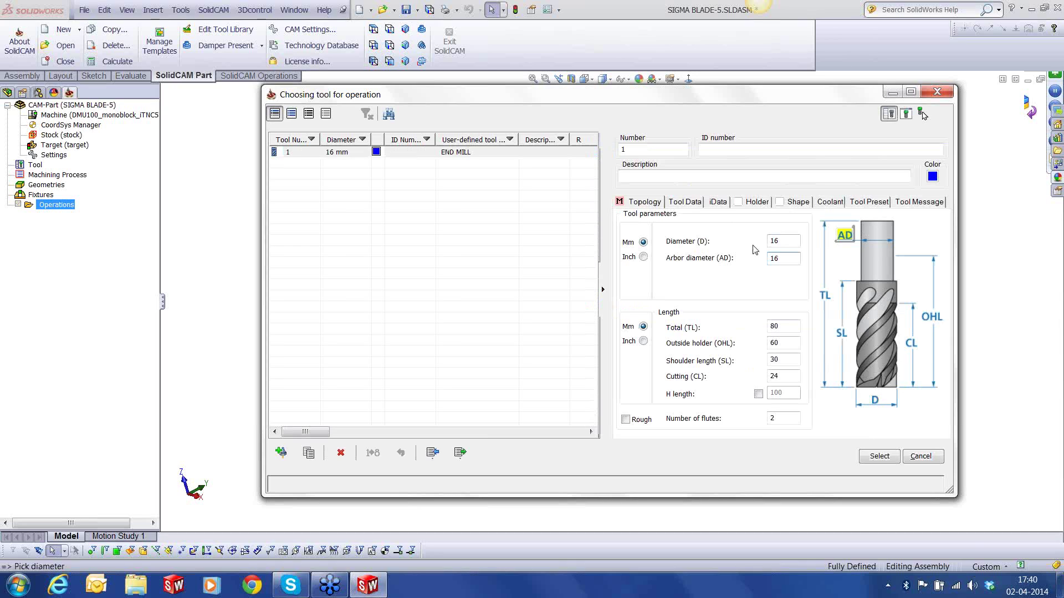
{"action": "left_click_drag", "start_coordinate": [781, 258], "coordinate": [736, 252]}
{"action": "type", "text": "15.8"}
{"action": "key", "text": "Tab"}
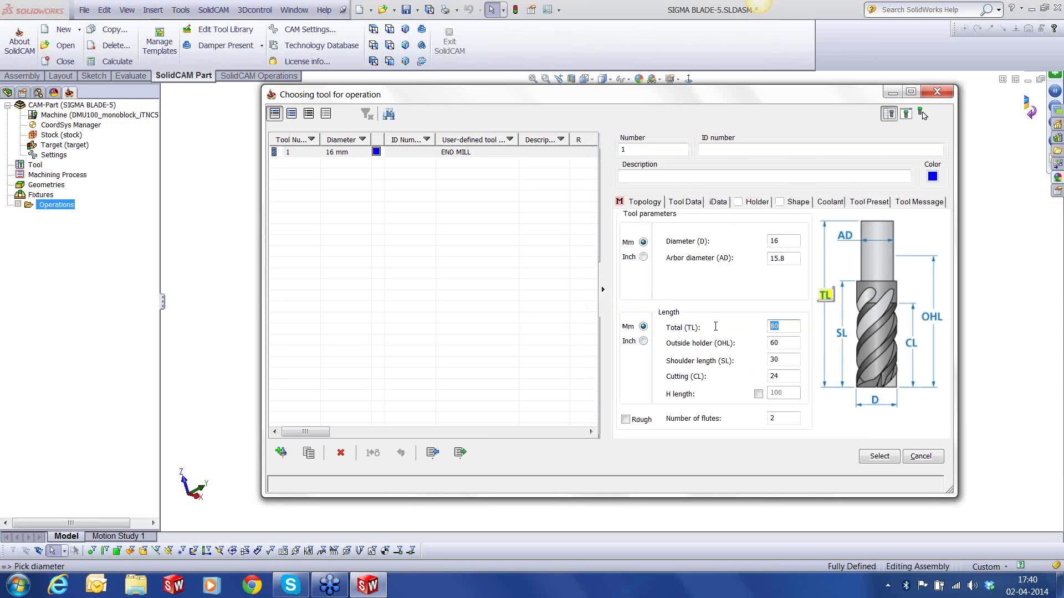
Set the end mill's total length to 100 mm, outside holder length to 75, and shoulder and cutting lengths to 40.
{"action": "type", "text": "100"}
{"action": "key", "text": "Tab"}
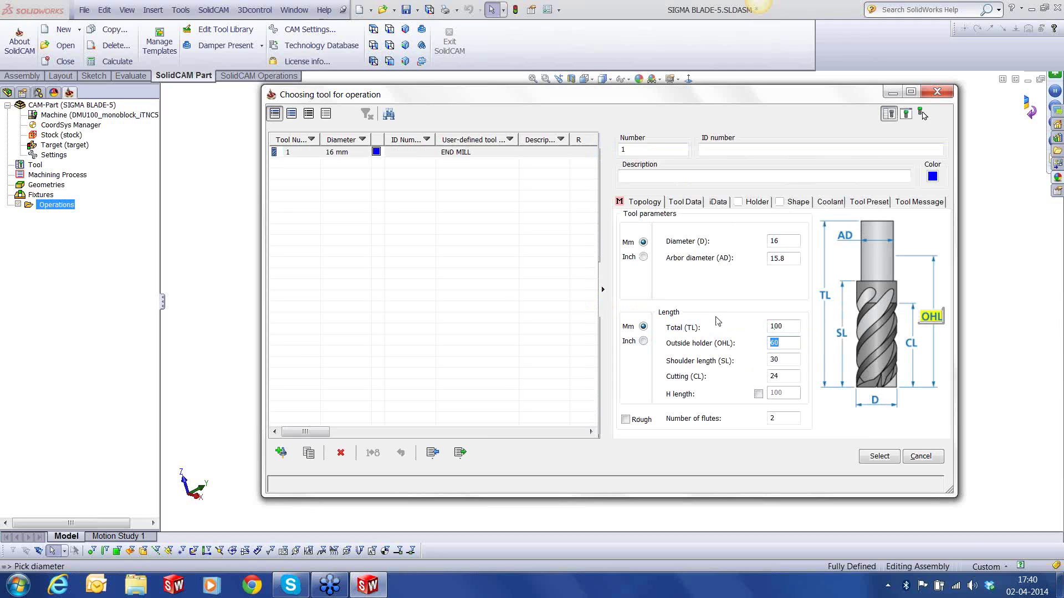
{"action": "type", "text": "75"}
{"action": "key", "text": "Tab"}
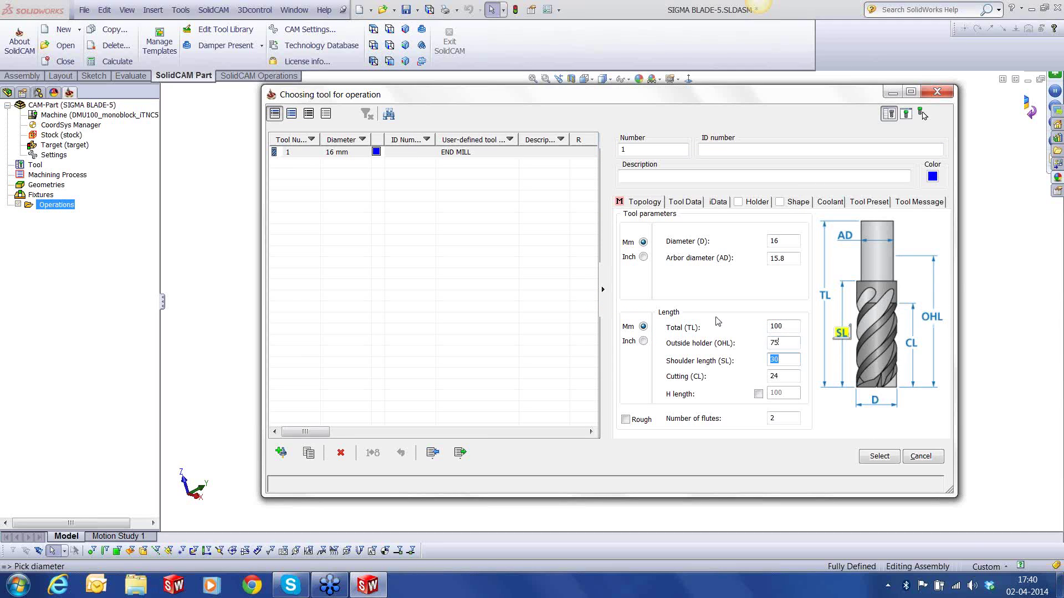
{"action": "type", "text": "45"}
{"action": "key", "text": "Tab"}
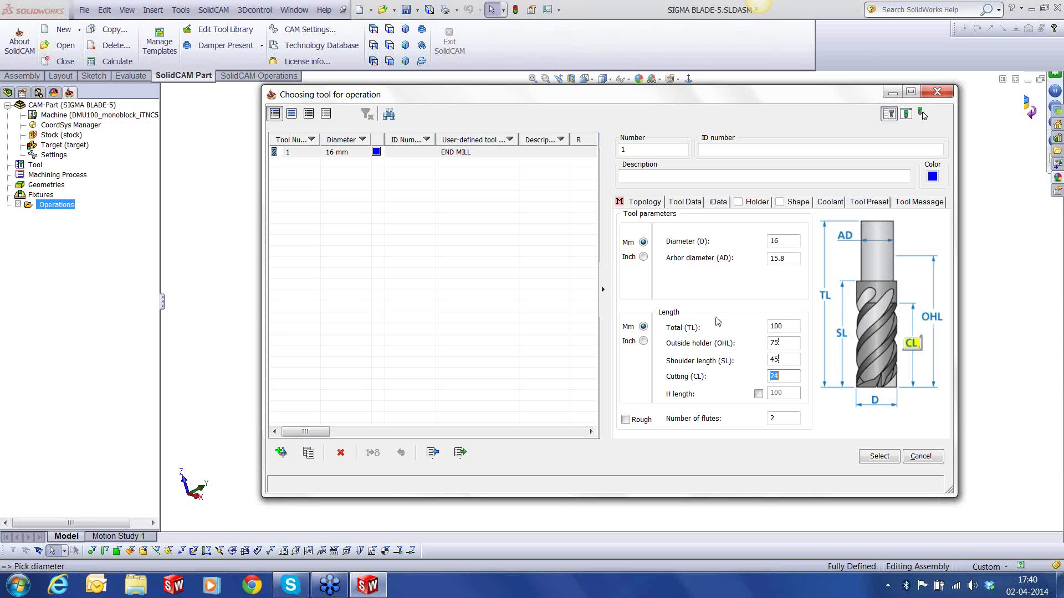
{"action": "type", "text": "45"}
{"action": "left_click_drag", "start_coordinate": [786, 376], "coordinate": [701, 378]}
{"action": "type", "text": "40"}
{"action": "left_click", "coordinate": [778, 359]}
{"action": "key", "text": "BackSpace"}
{"action": "type", "text": "0"}
Give the end mill 3 flutes, assign the HSK A 63 ER 32x80 holder and select the tool for the operation.
{"action": "left_click", "coordinate": [770, 420]}
{"action": "type", "text": "3"}
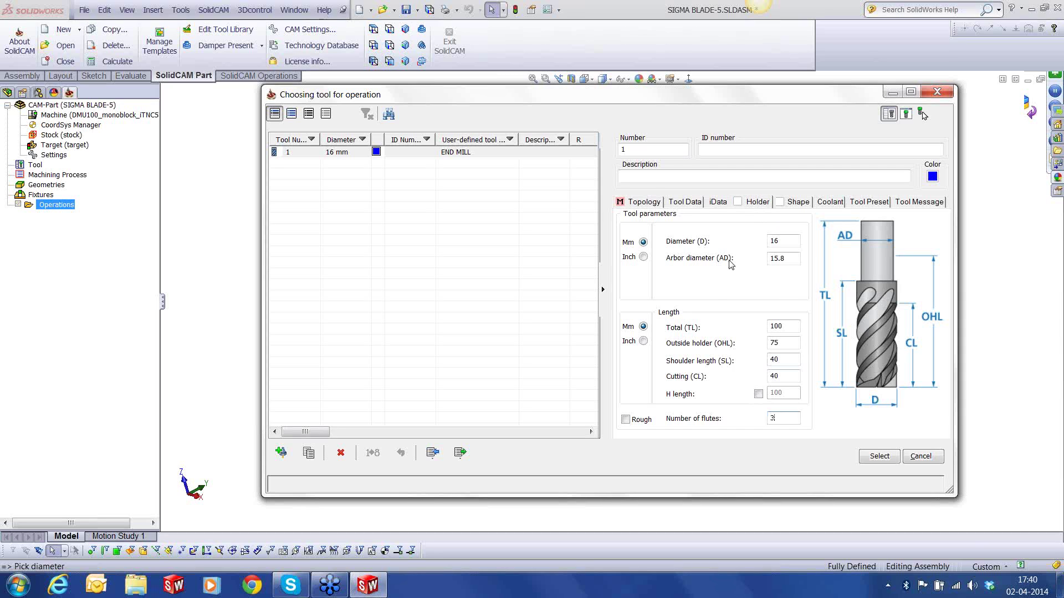
{"action": "left_click", "coordinate": [657, 305]}
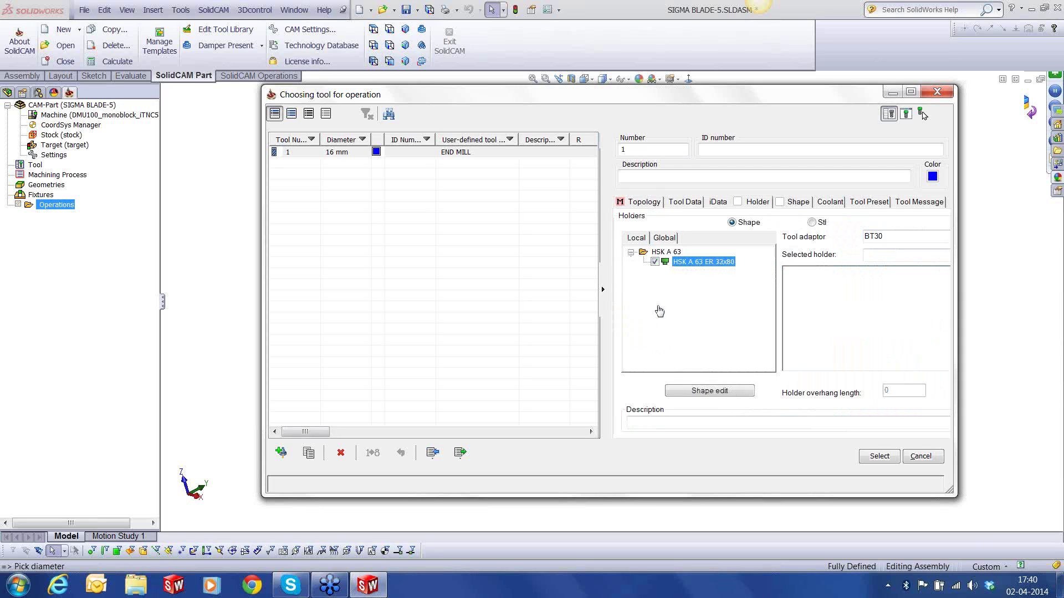
{"action": "left_click", "coordinate": [880, 462]}
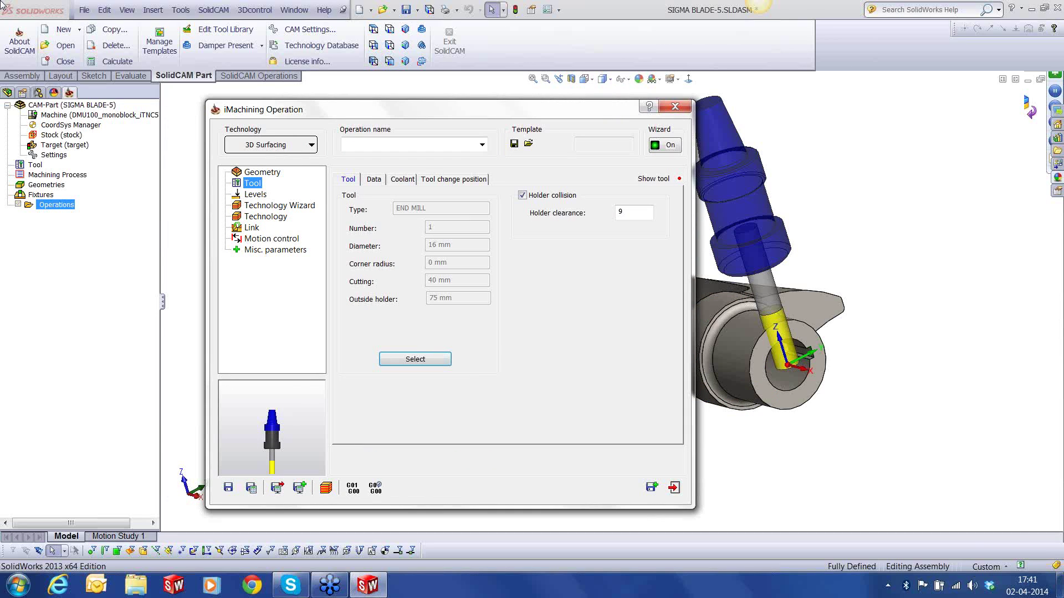
Set the tool's holder clearance to 10 and the operation's upper milling level to 80.
{"action": "double_click", "coordinate": [620, 212]}
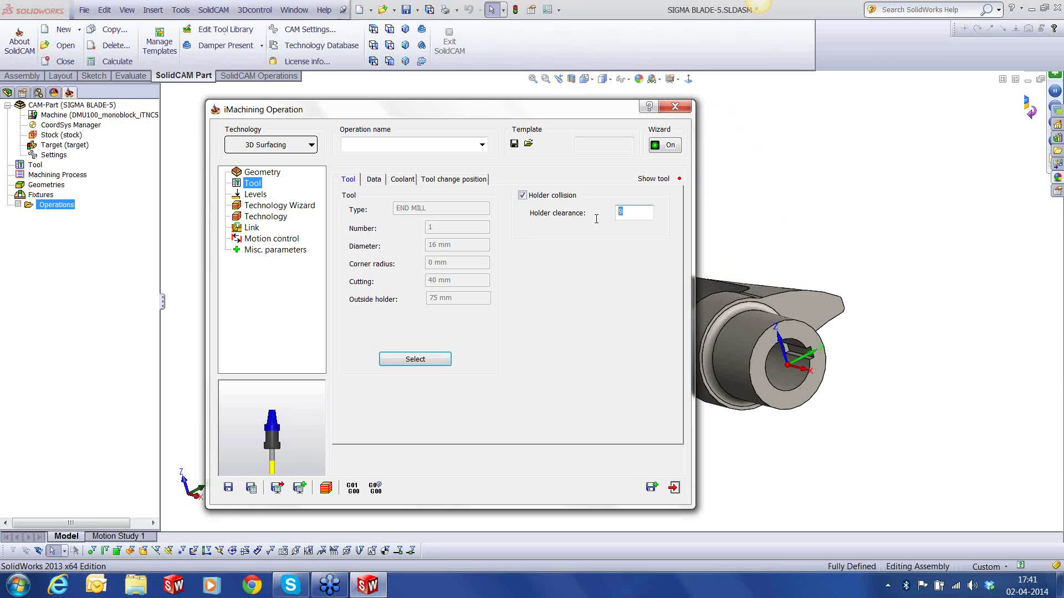
{"action": "type", "text": "10"}
{"action": "left_click", "coordinate": [256, 194]}
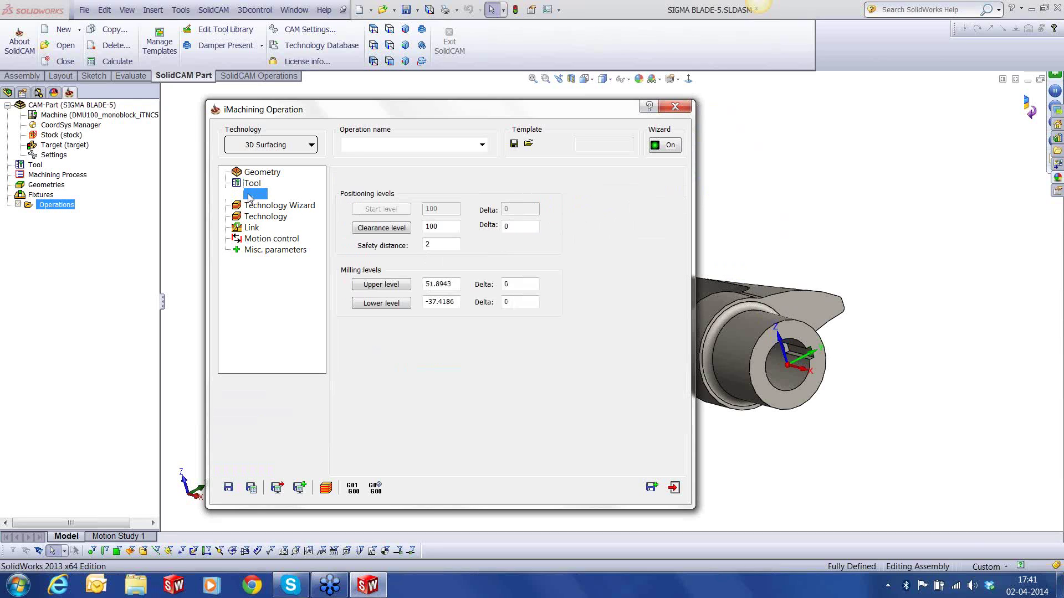
{"action": "double_click", "coordinate": [455, 284]}
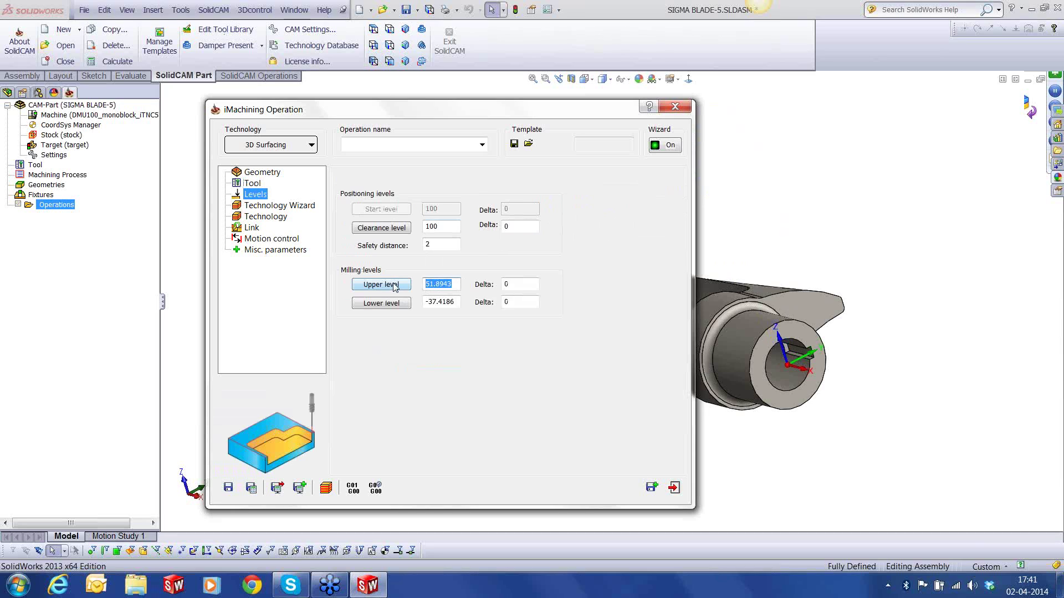
{"action": "type", "text": "80"}
Examine the blade from several angles alongside the milling level settings to judge the lower level.
{"action": "left_click", "coordinate": [439, 303]}
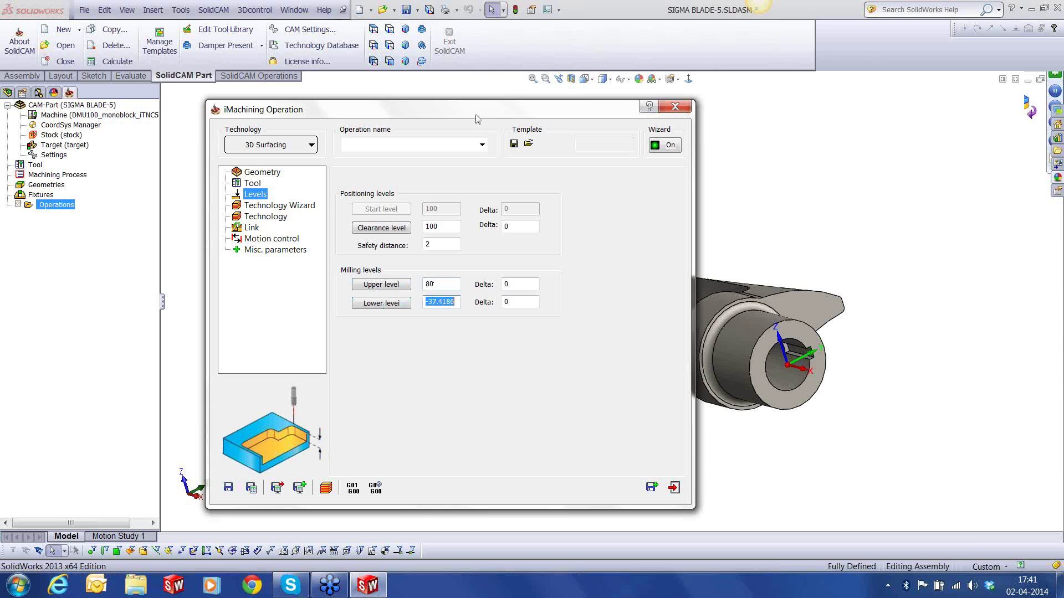
{"action": "left_click_drag", "start_coordinate": [463, 119], "coordinate": [272, 184]}
{"action": "scroll", "coordinate": [614, 300], "scroll_direction": "up", "scroll_amount": 7}
{"action": "middle_click_drag", "start_coordinate": [620, 305], "coordinate": [656, 337]}
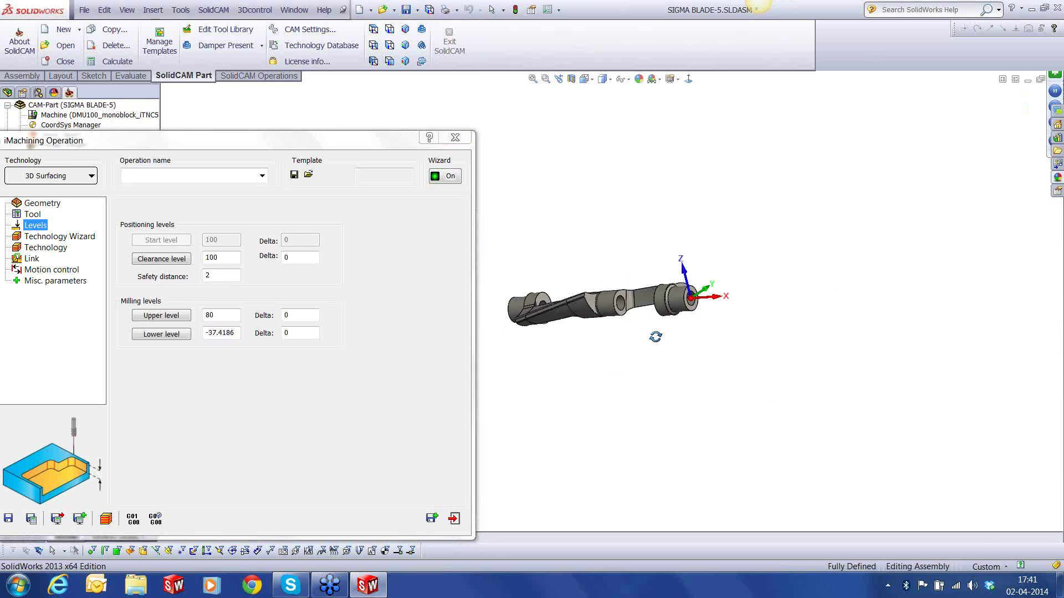
{"action": "scroll", "coordinate": [542, 333], "scroll_direction": "down", "scroll_amount": 4}
{"action": "scroll", "coordinate": [518, 313], "scroll_direction": "down", "scroll_amount": 3}
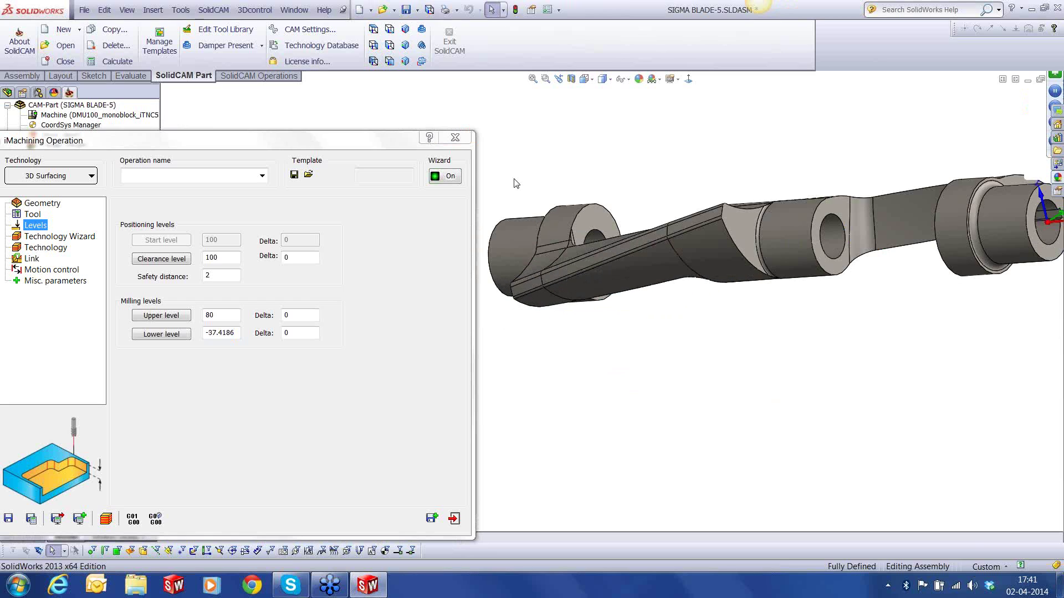
{"action": "scroll", "coordinate": [800, 282], "scroll_direction": "up", "scroll_amount": 3}
{"action": "middle_click_drag", "start_coordinate": [800, 280], "coordinate": [749, 286]}
{"action": "left_click", "coordinate": [257, 147]}
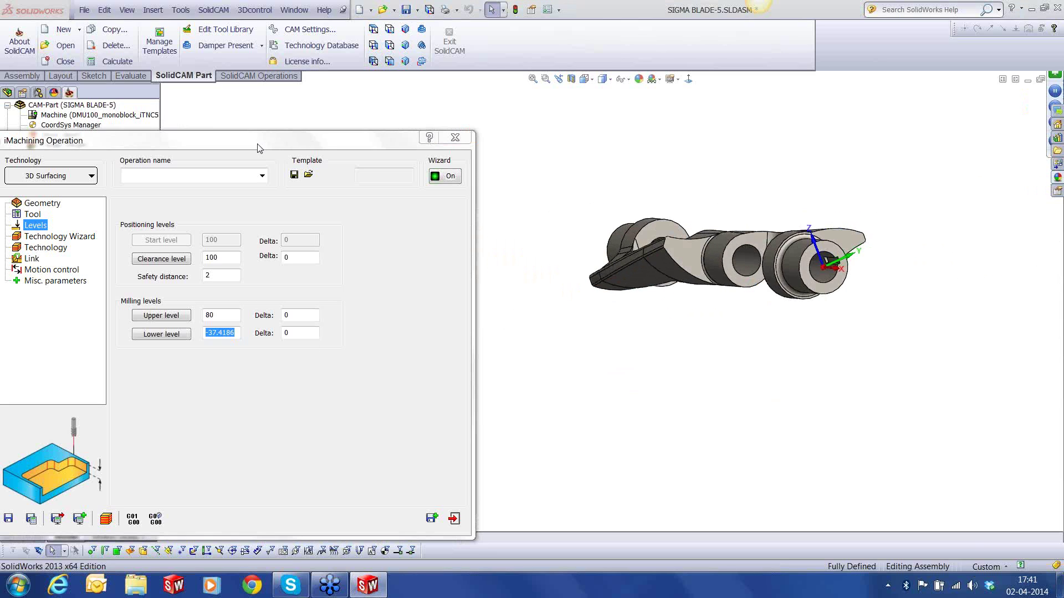
{"action": "left_click_drag", "start_coordinate": [257, 146], "coordinate": [273, 150]}
{"action": "left_click_drag", "start_coordinate": [436, 150], "coordinate": [620, 148]}
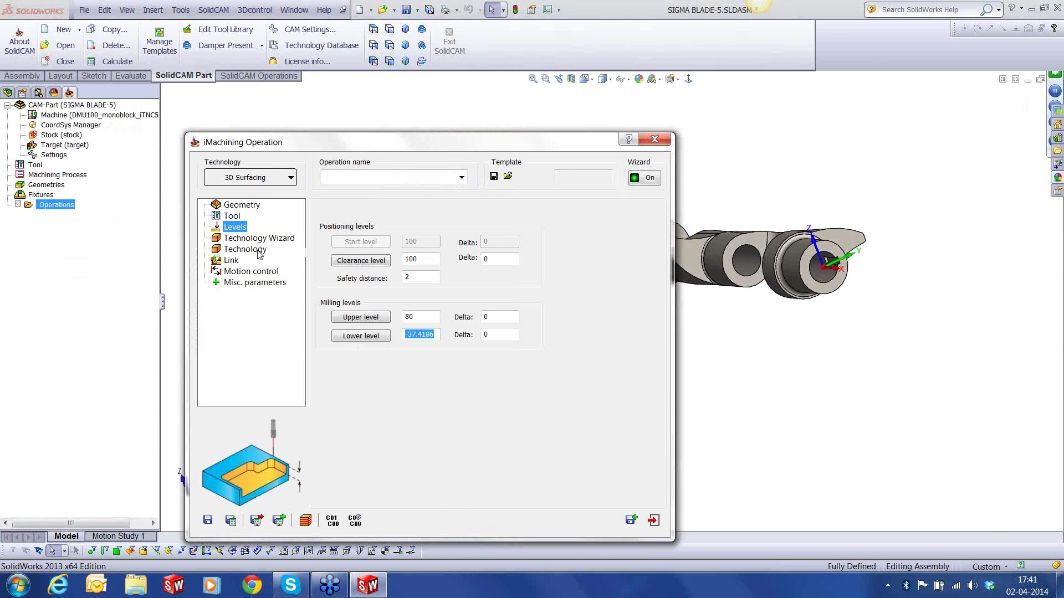
Set the safety distance of the positioning levels to 10.
{"action": "left_click", "coordinate": [259, 238]}
{"action": "left_click", "coordinate": [235, 227]}
{"action": "double_click", "coordinate": [415, 277]}
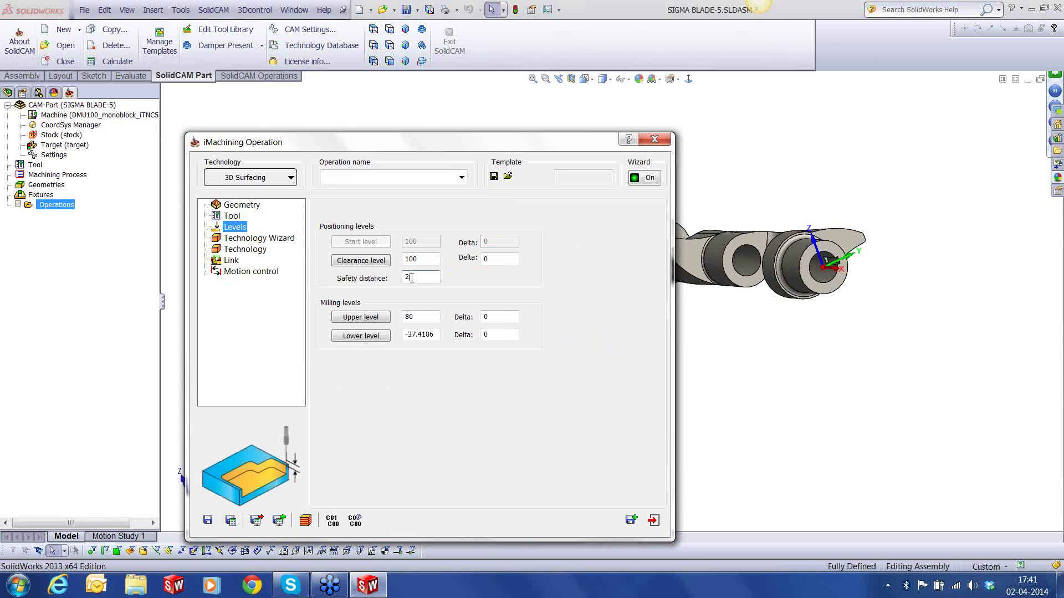
{"action": "type", "text": "10"}
Turn on Turbo Mode for the cutting conditions and override the maximum cutting angle with 50.
{"action": "left_click", "coordinate": [259, 238]}
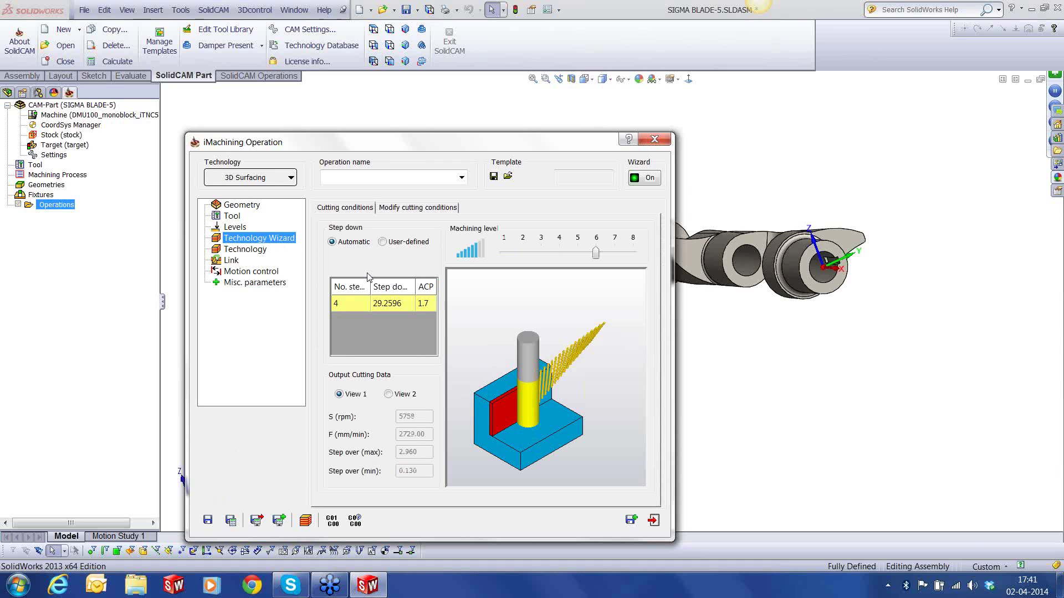
{"action": "left_click", "coordinate": [424, 208]}
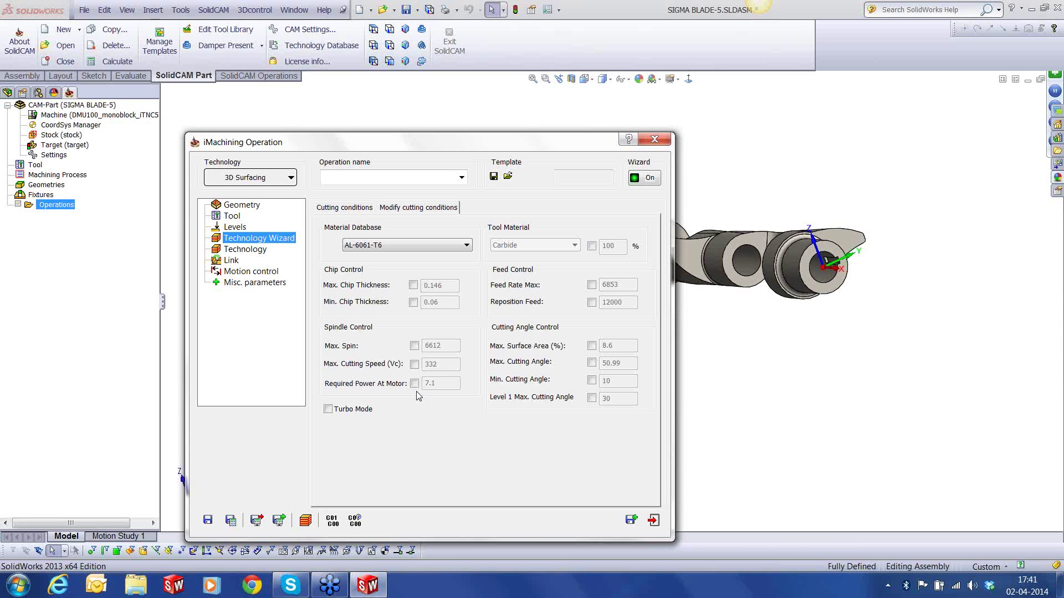
{"action": "left_click", "coordinate": [328, 409]}
{"action": "left_click", "coordinate": [591, 363]}
{"action": "left_click_drag", "start_coordinate": [629, 367], "coordinate": [582, 376]}
{"action": "type", "text": "50"}
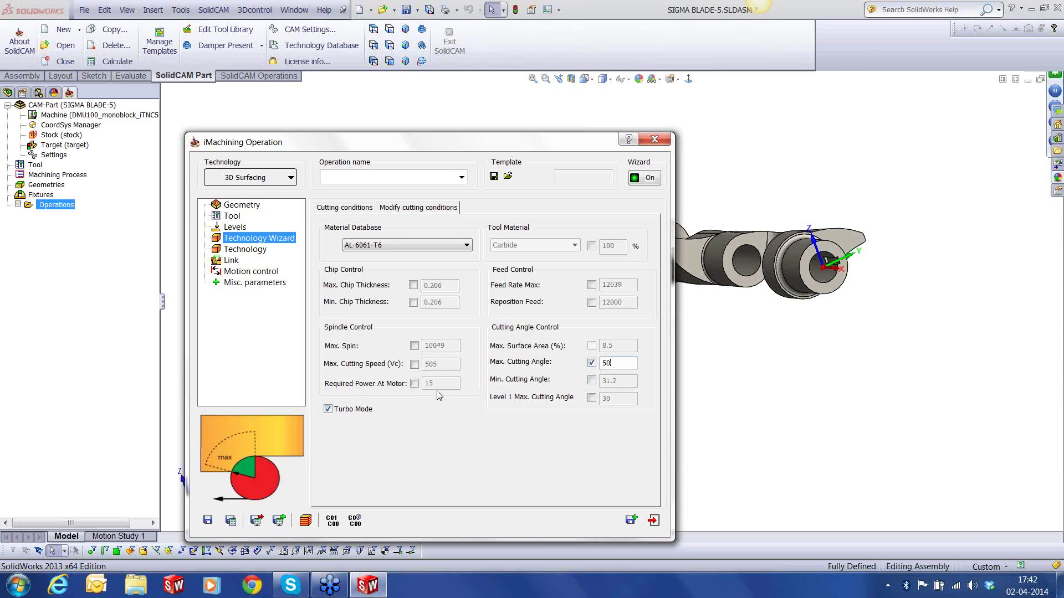
Try a maximum cutting angle of 40 and return it to 50.
{"action": "left_click_drag", "start_coordinate": [623, 365], "coordinate": [601, 367]}
{"action": "type", "text": "40"}
{"action": "left_click_drag", "start_coordinate": [610, 363], "coordinate": [578, 370]}
{"action": "type", "text": "50"}
Override the maximum chip thickness with 0.15 and review the resulting cutting conditions.
{"action": "left_click", "coordinate": [413, 284]}
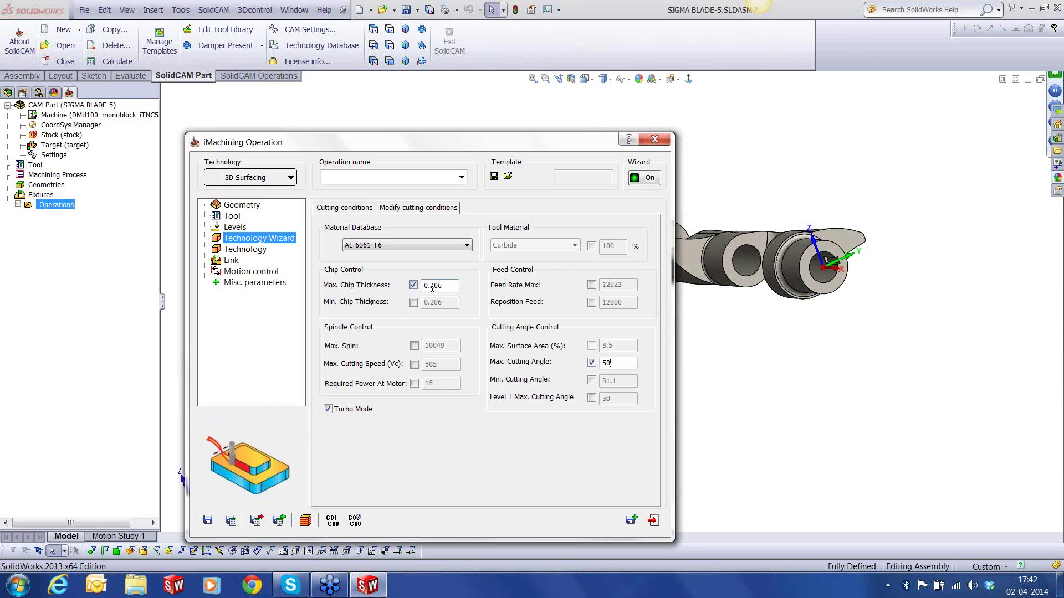
{"action": "left_click_drag", "start_coordinate": [428, 285], "coordinate": [447, 285]}
{"action": "type", "text": "15"}
{"action": "left_click", "coordinate": [358, 208]}
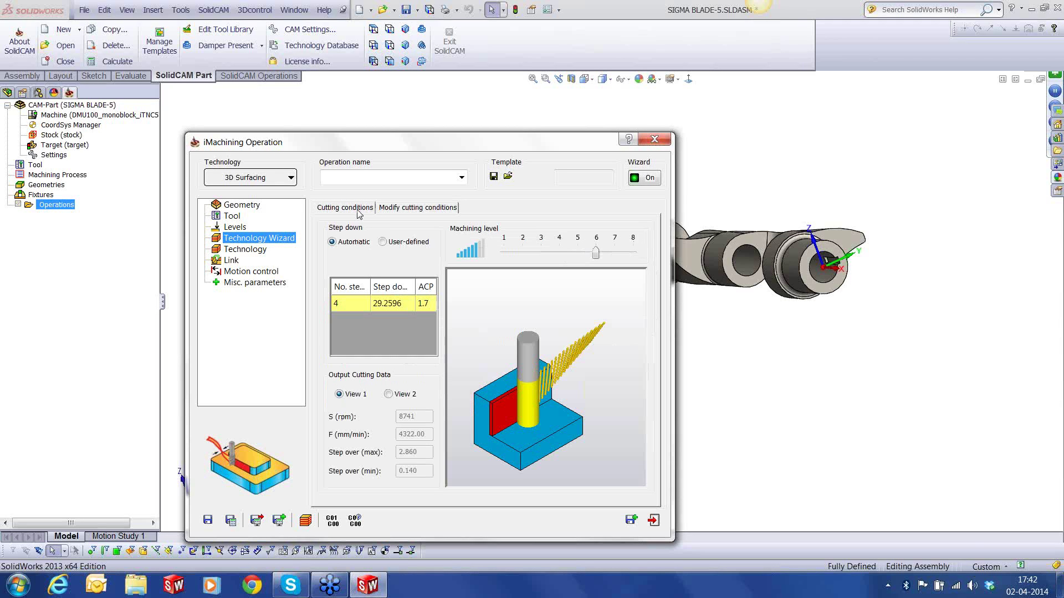
Set the surface and wall offset to 0.8 and override the tool path tolerance with 0.05.
{"action": "left_click", "coordinate": [231, 251]}
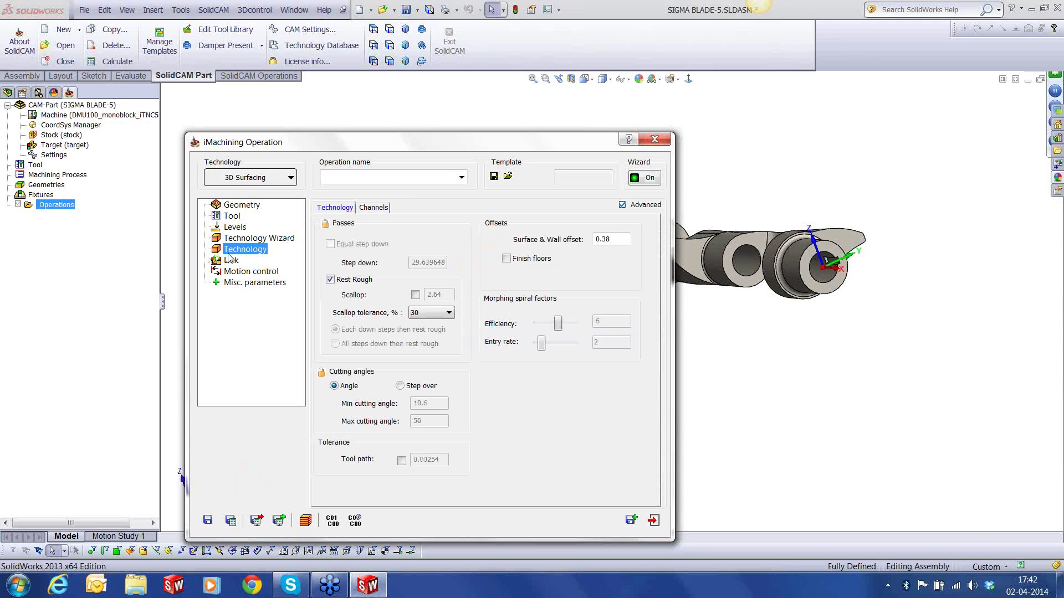
{"action": "double_click", "coordinate": [611, 239]}
{"action": "type", "text": "0.8"}
{"action": "left_click", "coordinate": [401, 461]}
{"action": "left_click_drag", "start_coordinate": [425, 459], "coordinate": [454, 463]}
{"action": "type", "text": "5"}
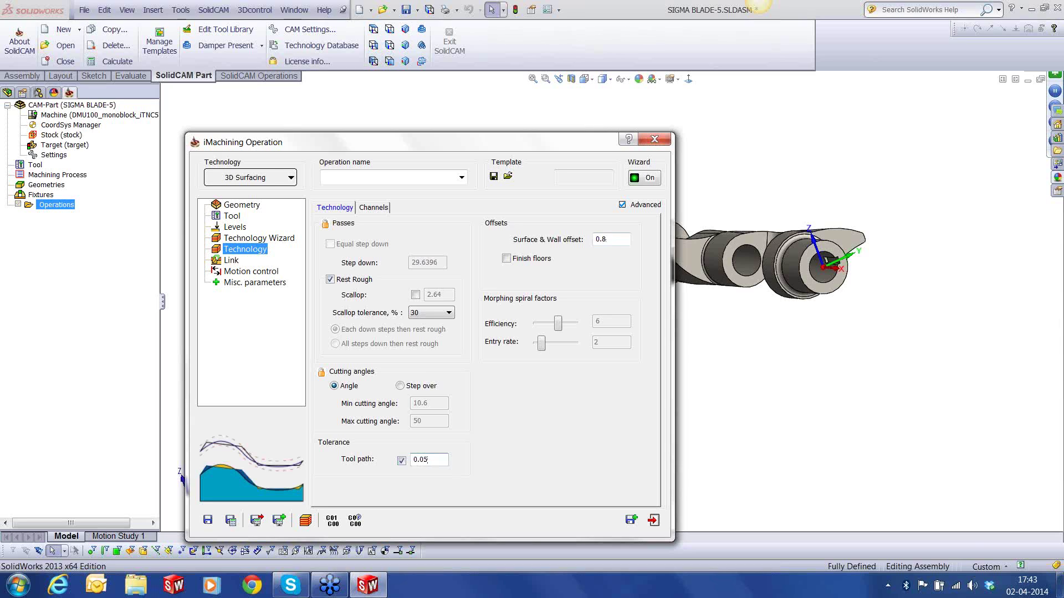
Raise the maximum arc size for in-pocket positioning to about 8.3 and set the Z clearance to 0.15.
{"action": "left_click", "coordinate": [230, 262]}
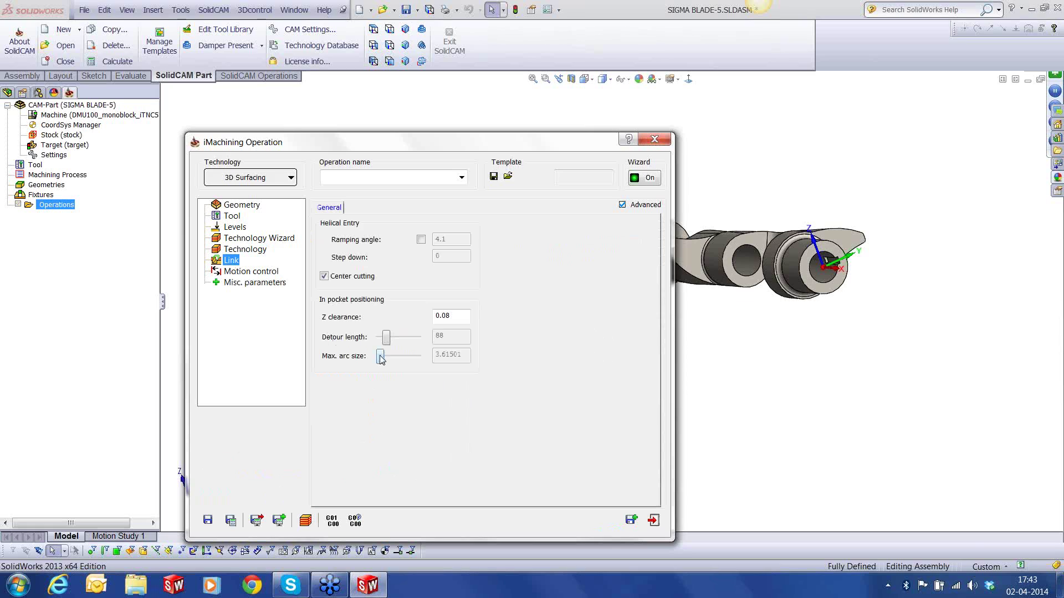
{"action": "left_click_drag", "start_coordinate": [380, 358], "coordinate": [382, 359]}
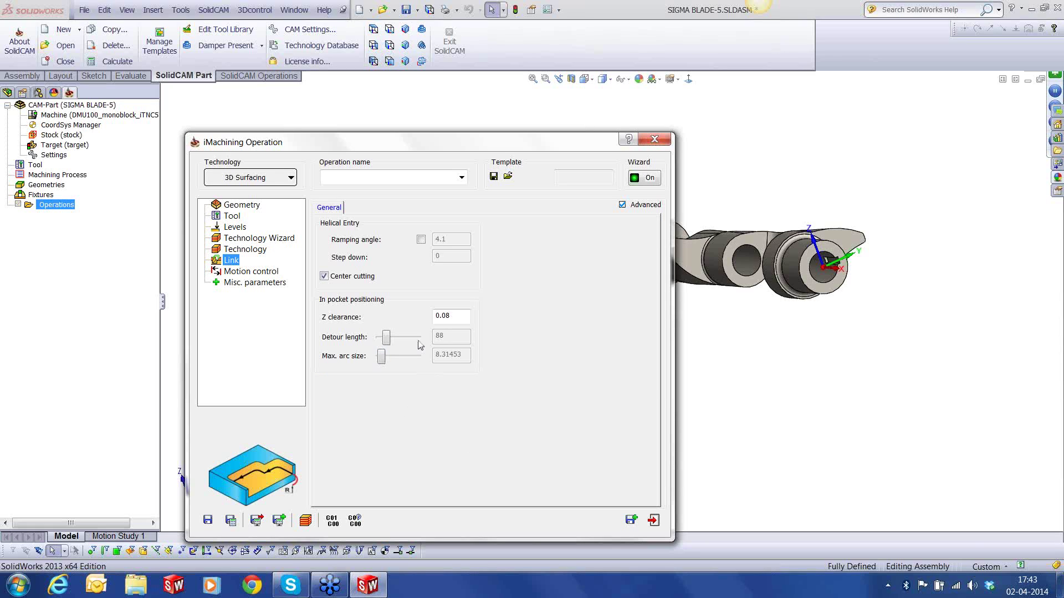
{"action": "left_click_drag", "start_coordinate": [444, 315], "coordinate": [477, 320]}
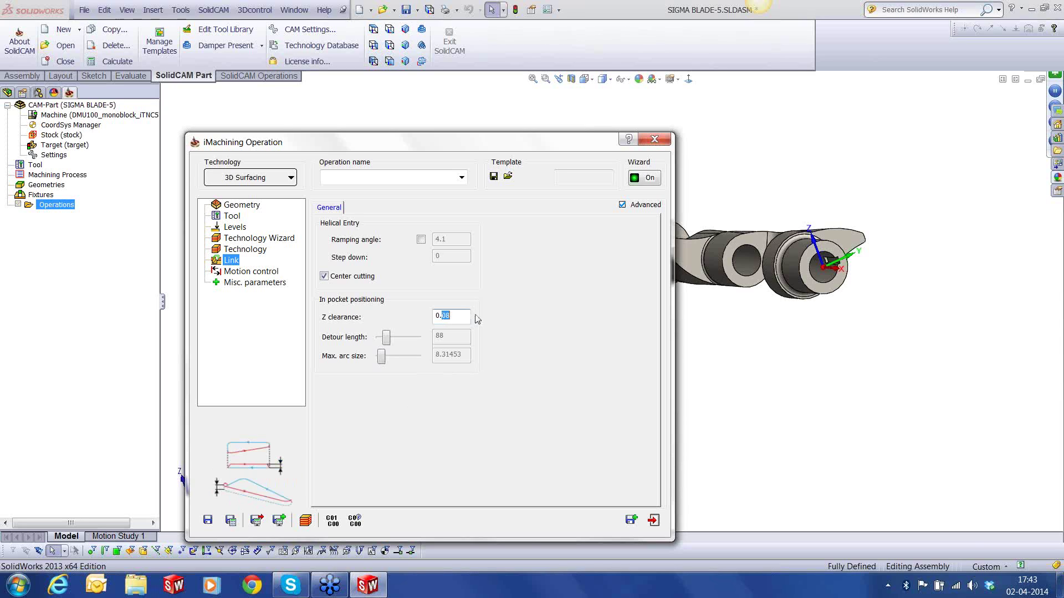
{"action": "type", "text": "15"}
Save the 3D roughing operation, accepting its upper level above the CoordSys upper level, and close its dialog.
{"action": "left_click", "coordinate": [252, 282]}
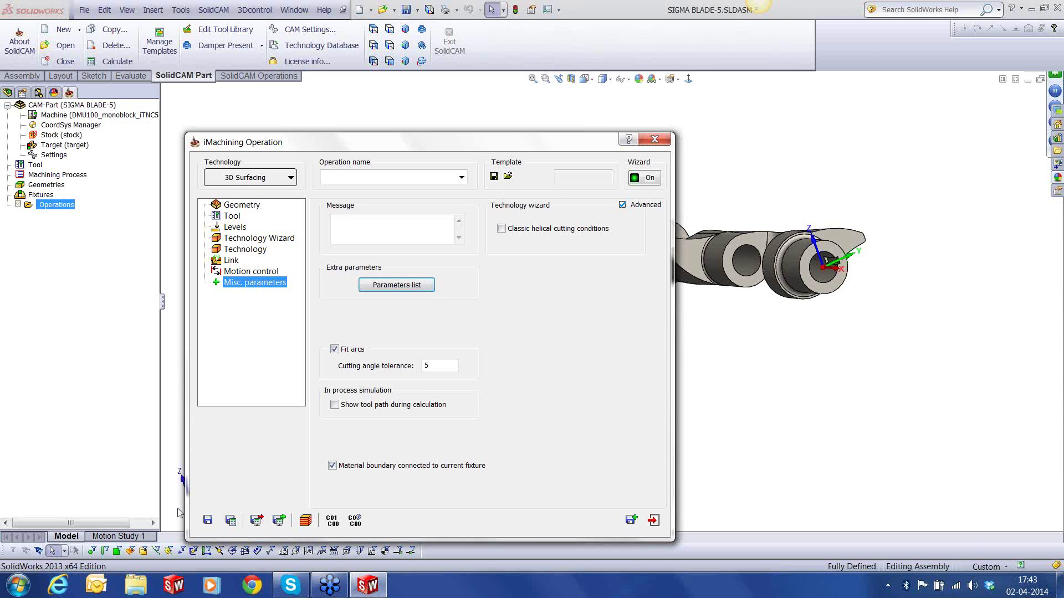
{"action": "left_click", "coordinate": [207, 521]}
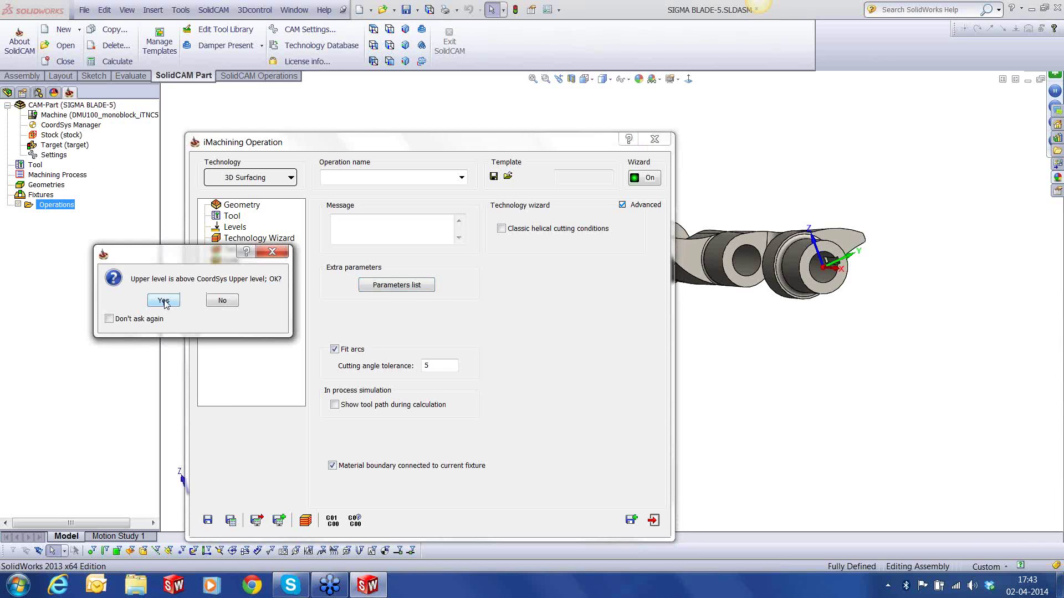
{"action": "left_click", "coordinate": [164, 301]}
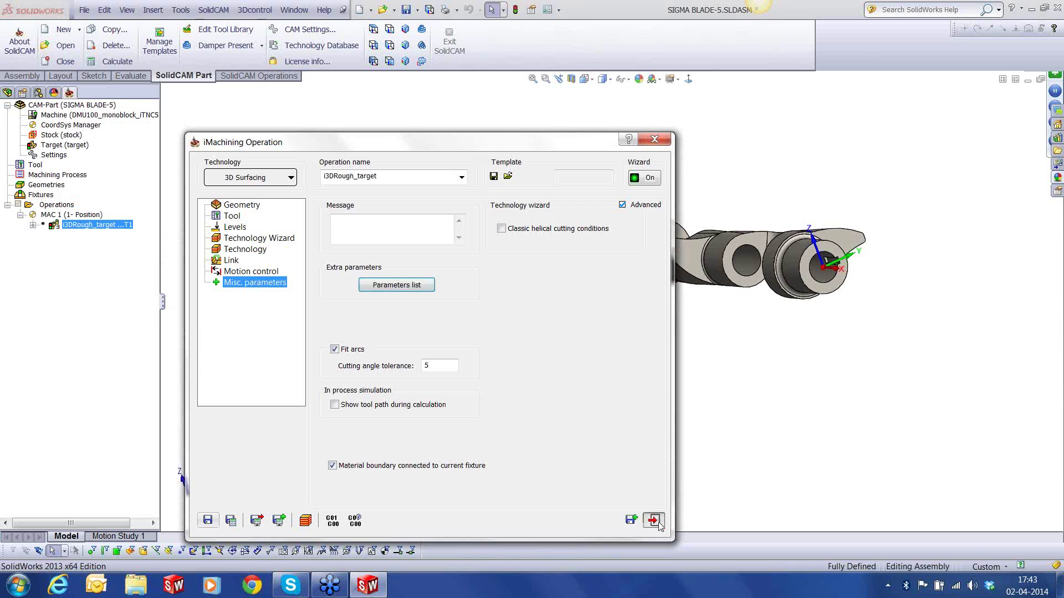
{"action": "left_click", "coordinate": [656, 521]}
{"action": "right_click", "coordinate": [75, 145]}
{"action": "left_click", "coordinate": [92, 192]}
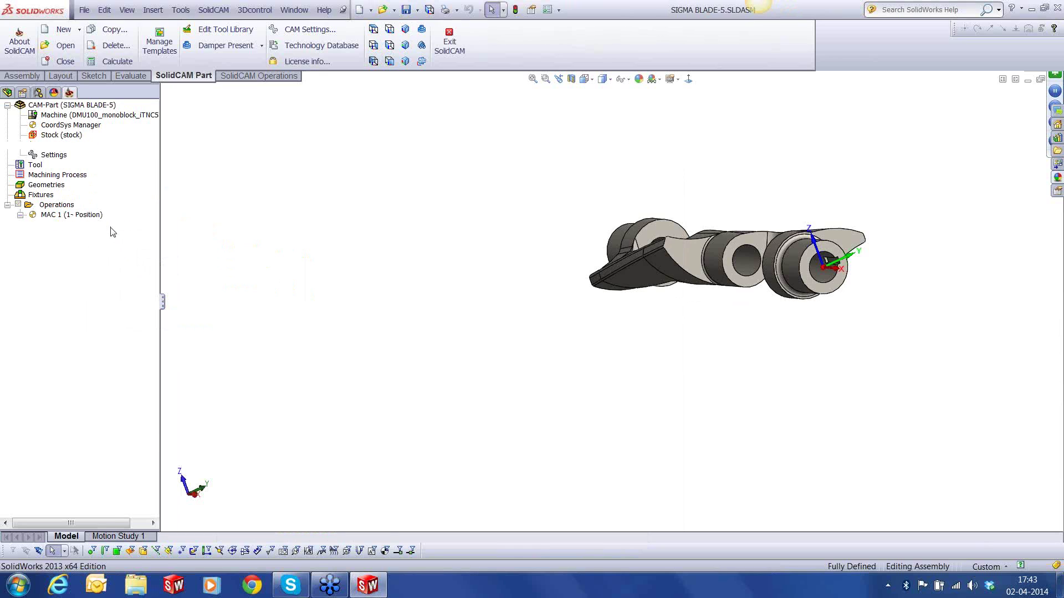
Duplicate the i3DRough_target operation by copying and pasting it below the original.
{"action": "right_click", "coordinate": [110, 225]}
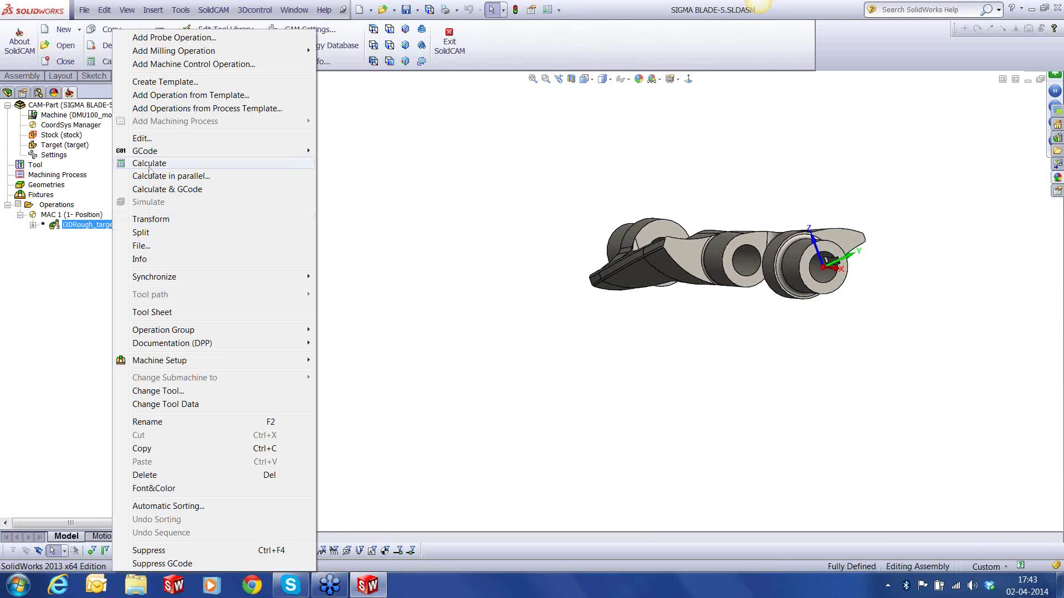
{"action": "left_click", "coordinate": [143, 448]}
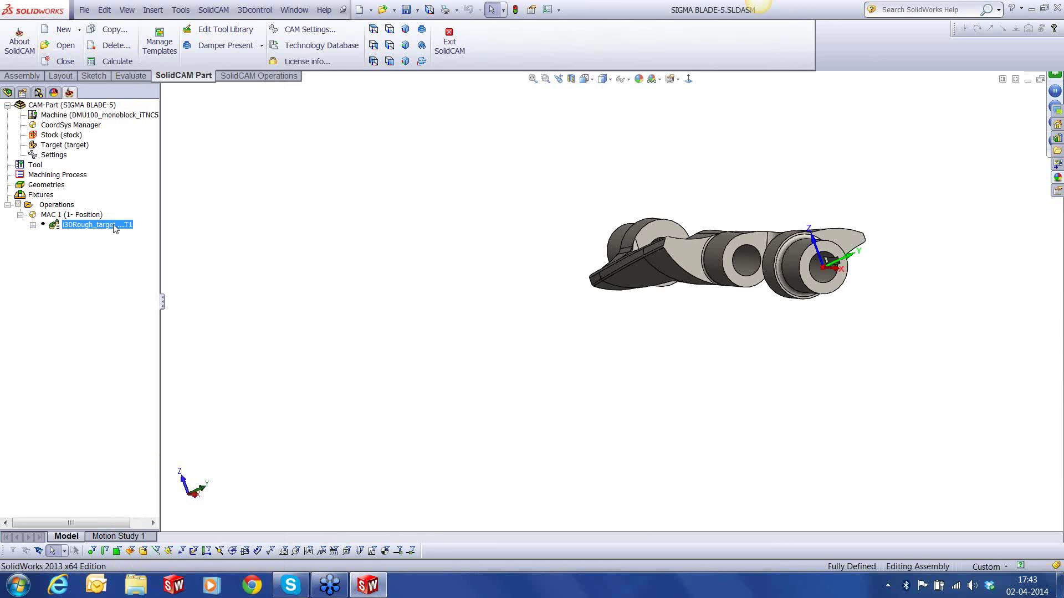
{"action": "right_click", "coordinate": [114, 227]}
{"action": "left_click", "coordinate": [139, 469]}
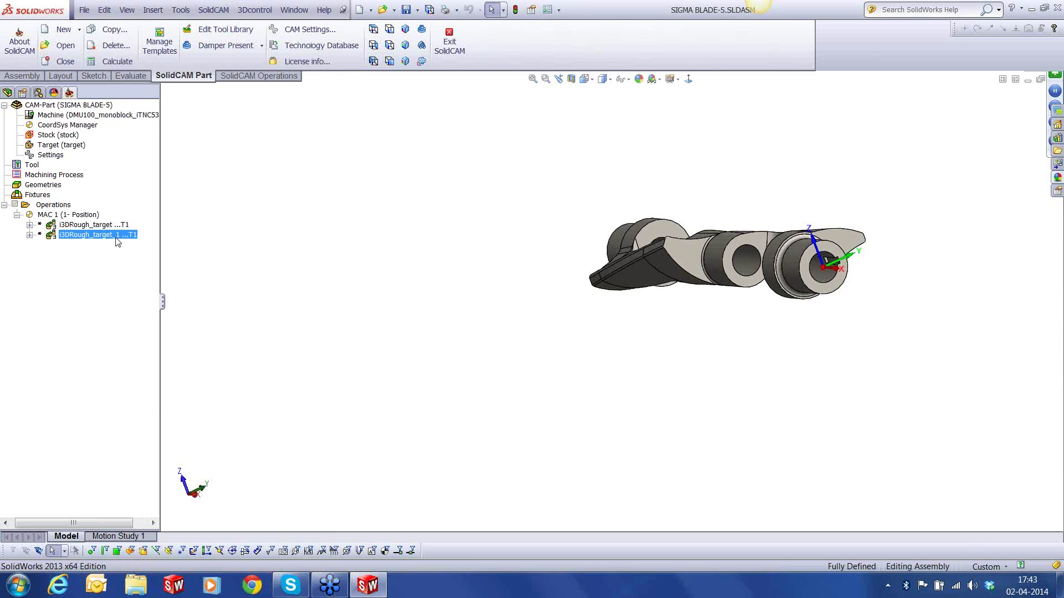
Edit the copied roughing operation and start adding a new coordinate system position for its geometry.
{"action": "right_click", "coordinate": [116, 241]}
{"action": "left_click", "coordinate": [472, 275]}
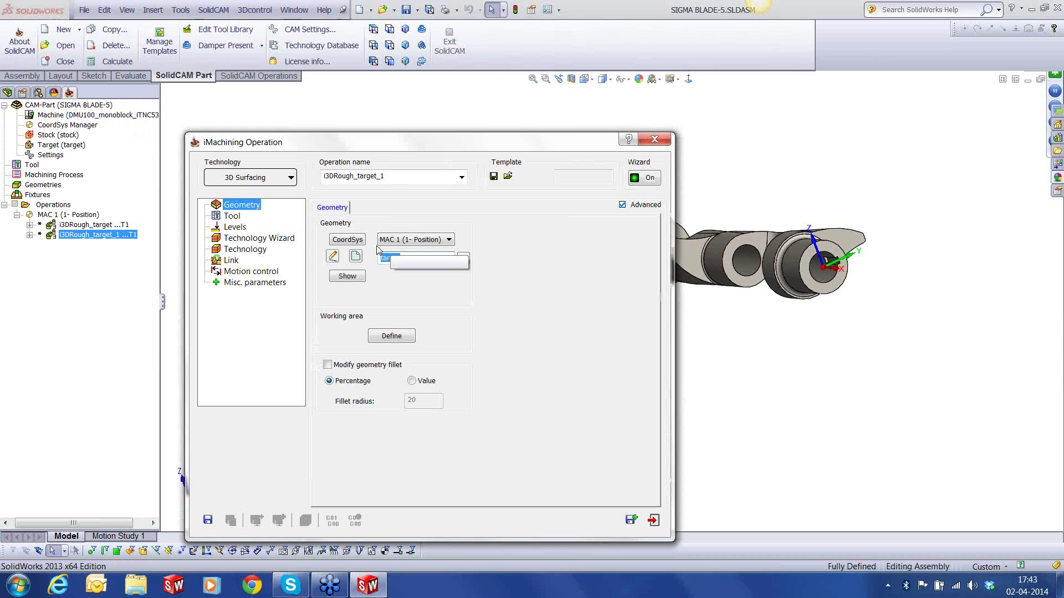
{"action": "left_click", "coordinate": [347, 239]}
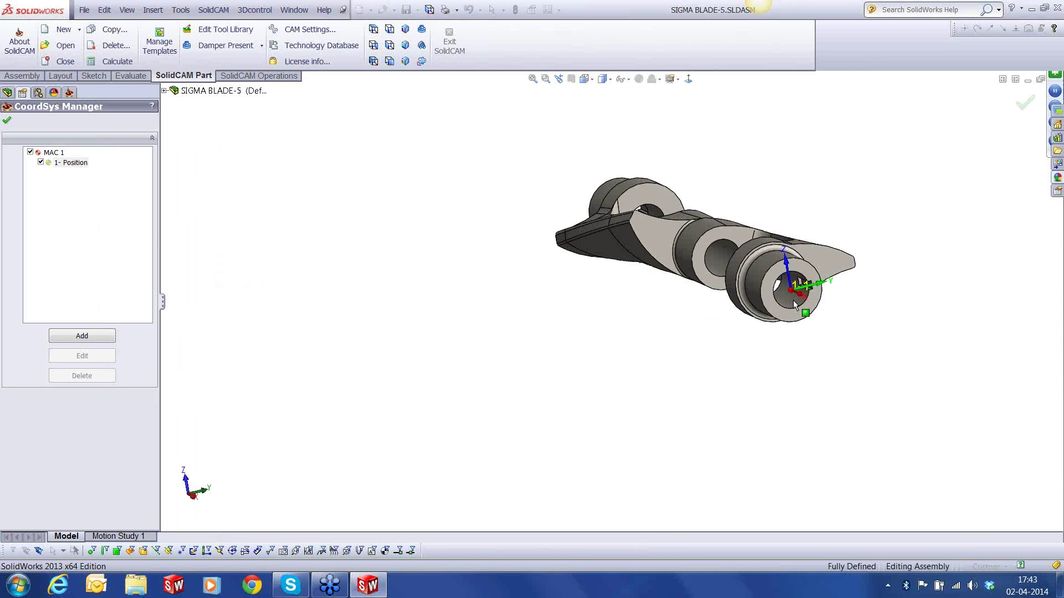
{"action": "scroll", "coordinate": [793, 300], "scroll_direction": "up", "scroll_amount": 3}
{"action": "scroll", "coordinate": [795, 265], "scroll_direction": "up", "scroll_amount": 2}
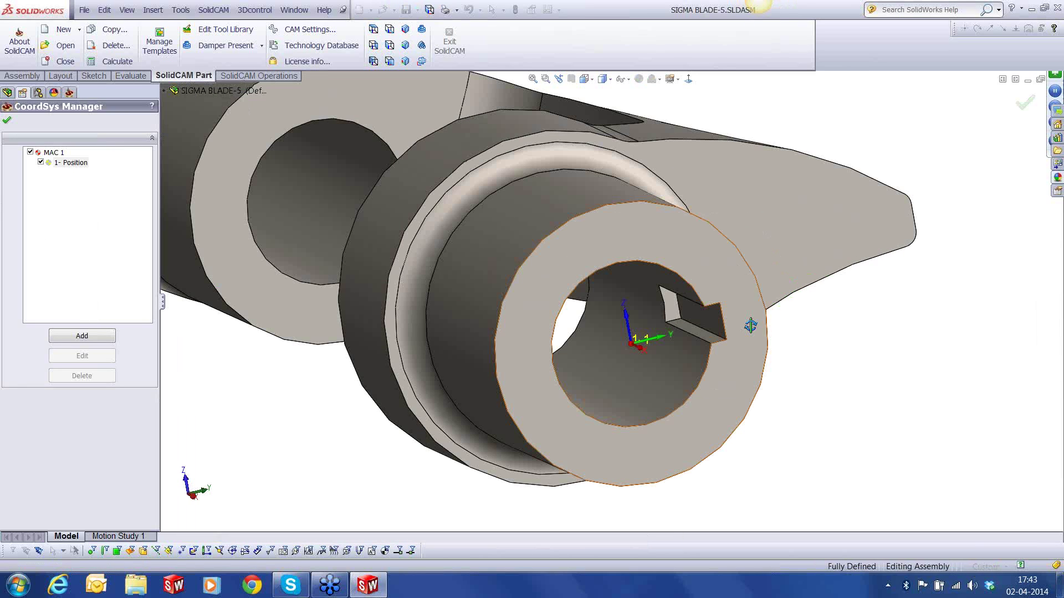
{"action": "middle_click_drag", "start_coordinate": [751, 326], "coordinate": [743, 311]}
{"action": "left_click", "coordinate": [79, 340]}
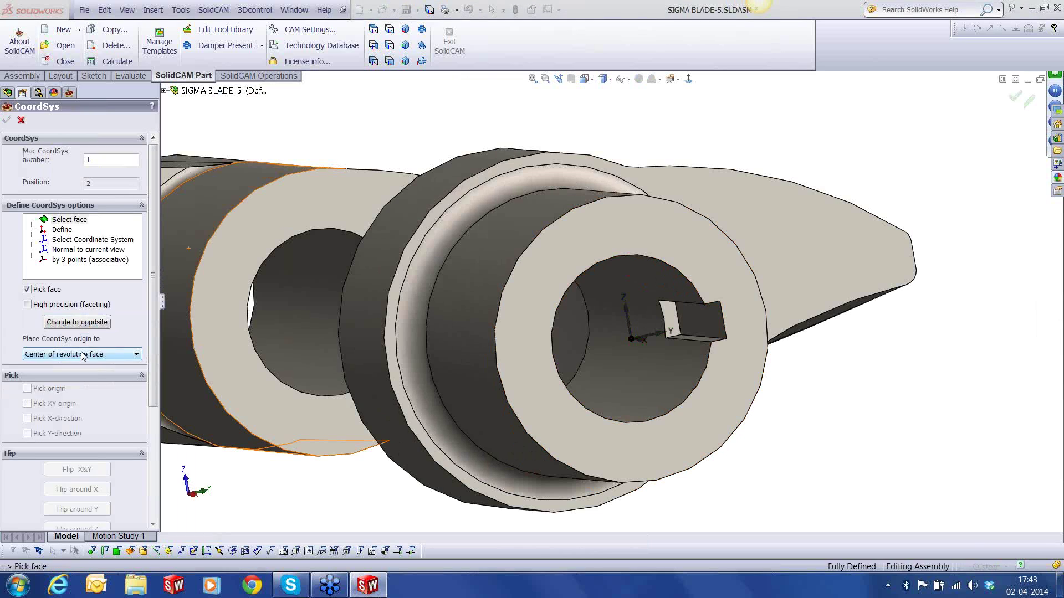
Define coordinate system position 2 from the keyway face inside the bore, with its origin placed at CoordSys #1.
{"action": "left_click", "coordinate": [80, 354]}
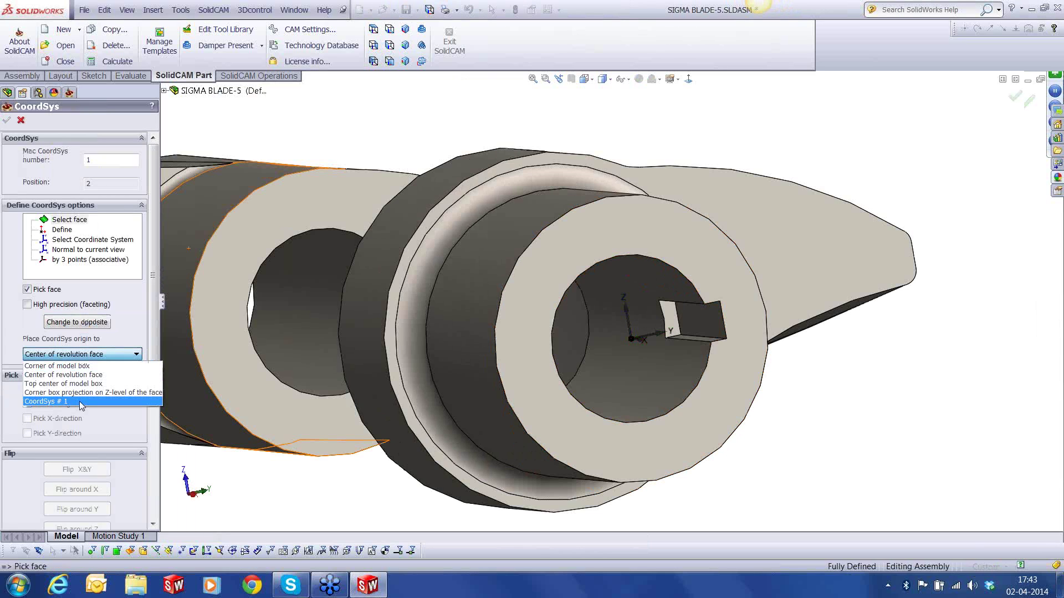
{"action": "left_click", "coordinate": [79, 402]}
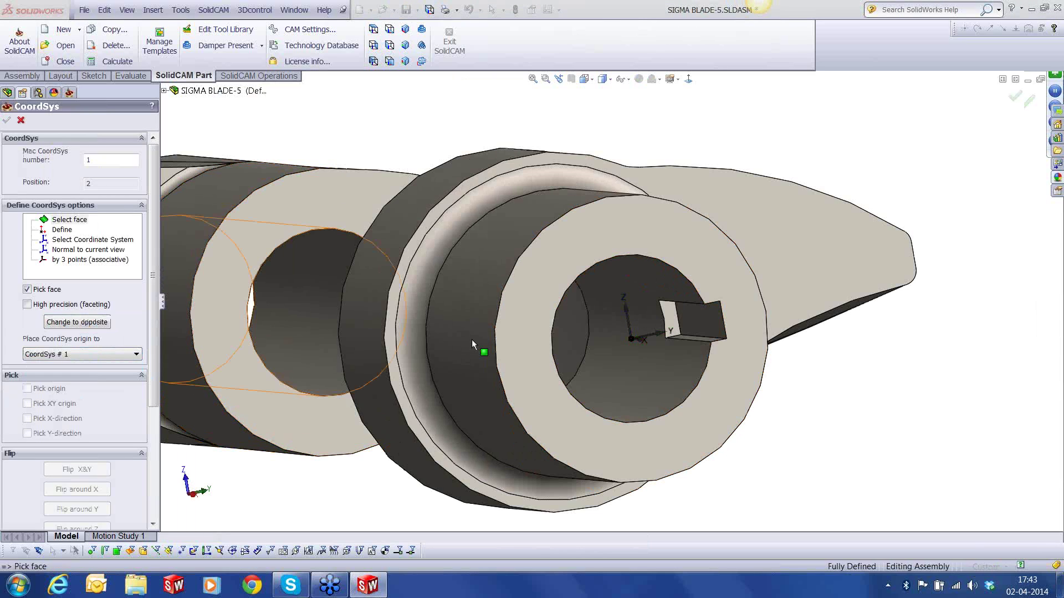
{"action": "middle_click_drag", "start_coordinate": [707, 335], "coordinate": [698, 268]}
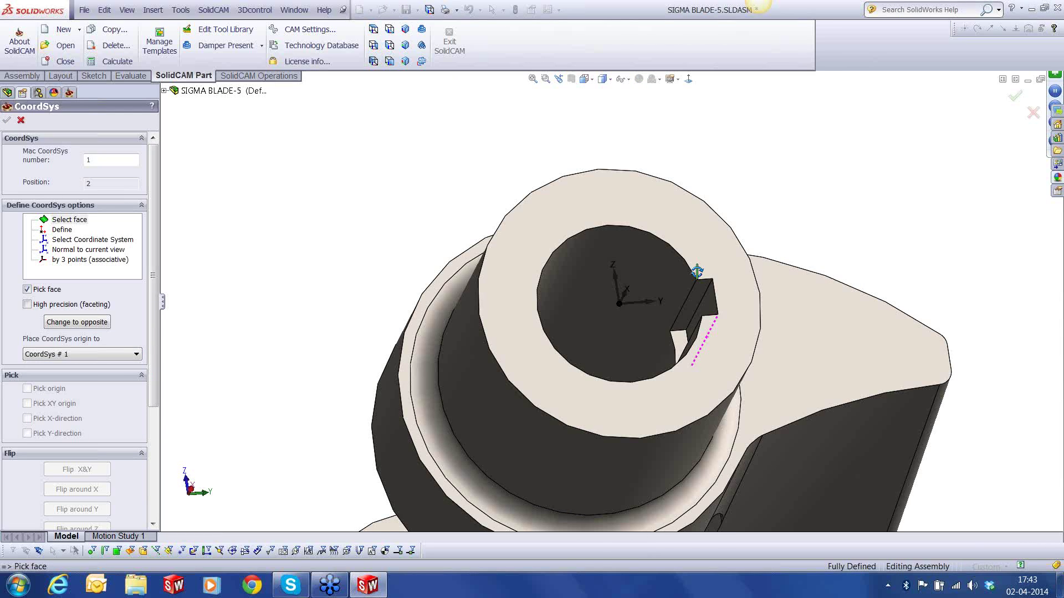
{"action": "left_click", "coordinate": [697, 301]}
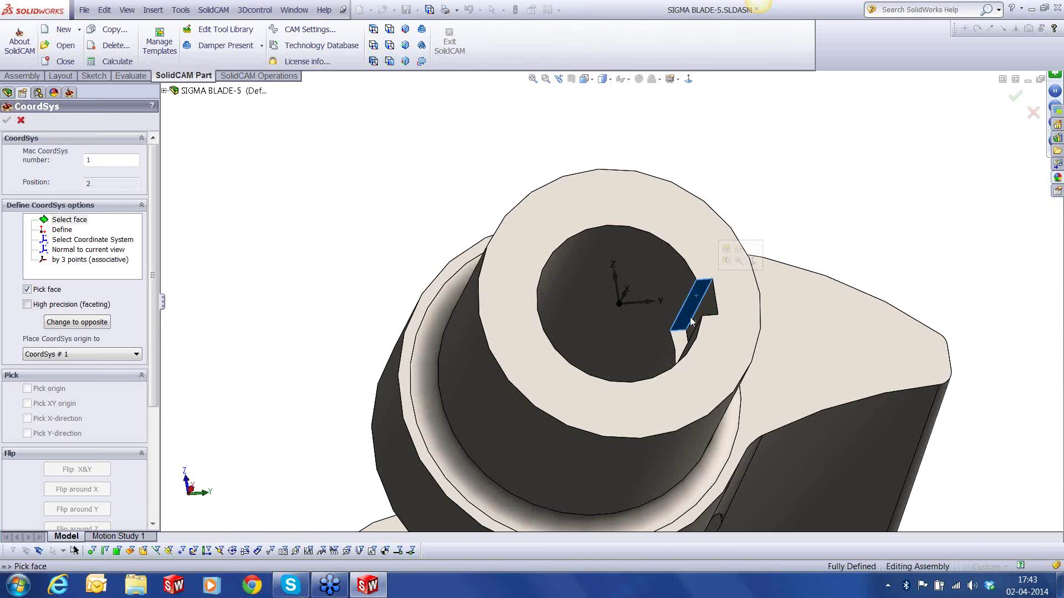
{"action": "left_click", "coordinate": [690, 337]}
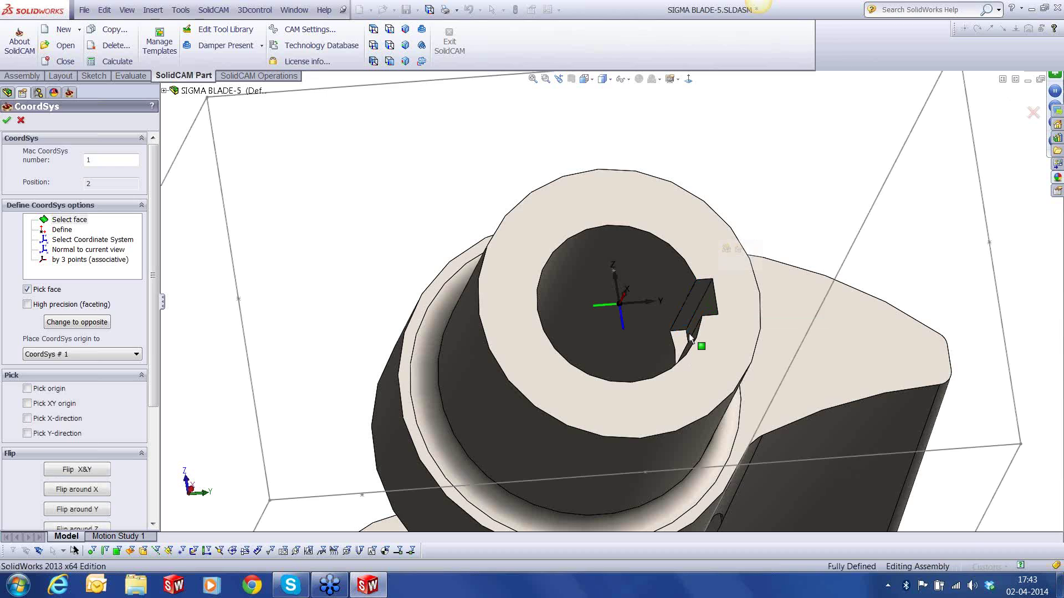
{"action": "middle_click_drag", "start_coordinate": [689, 337], "coordinate": [664, 360]}
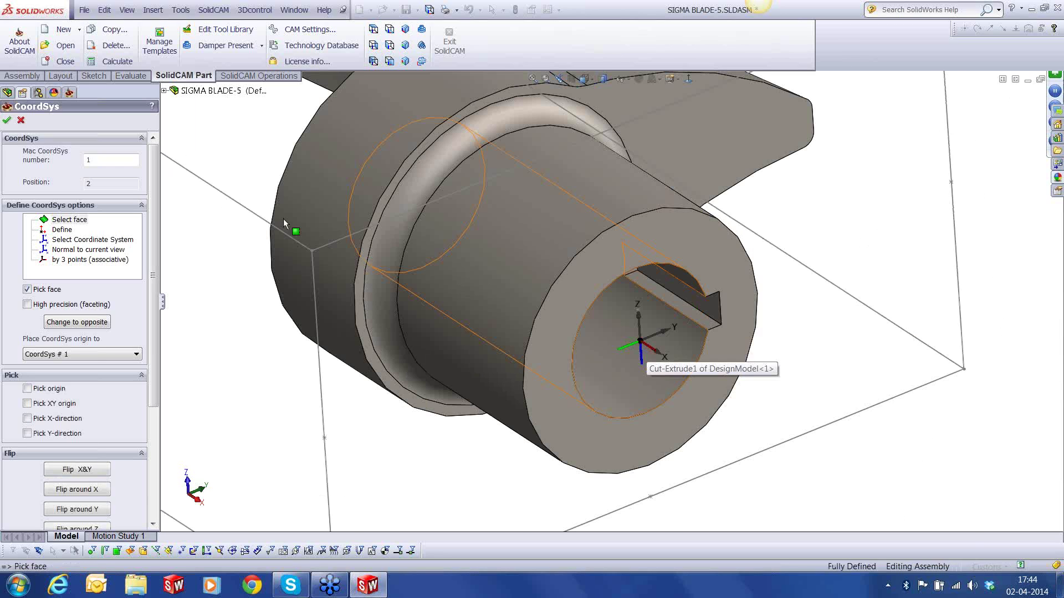
{"action": "left_click", "coordinate": [6, 123]}
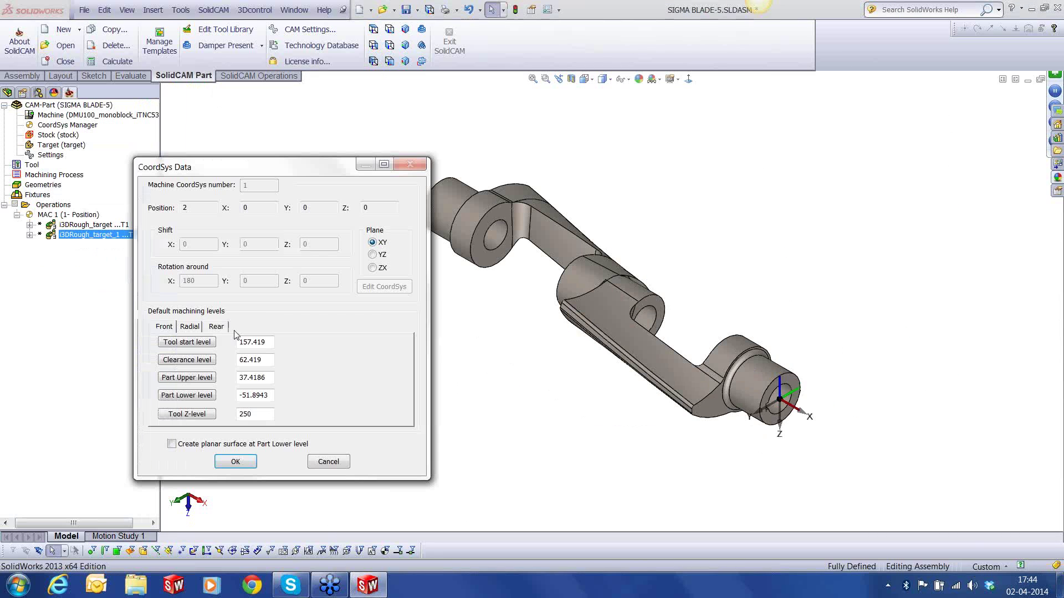
Set the new position's tool start level to 175 and clearance level to 100, and finish the coordinate system definition.
{"action": "type", "text": "175"}
{"action": "left_click_drag", "start_coordinate": [267, 343], "coordinate": [233, 360]}
{"action": "type", "text": "8"}
{"action": "key", "text": "BackSpace"}
{"action": "type", "text": "100"}
{"action": "left_click", "coordinate": [229, 466]}
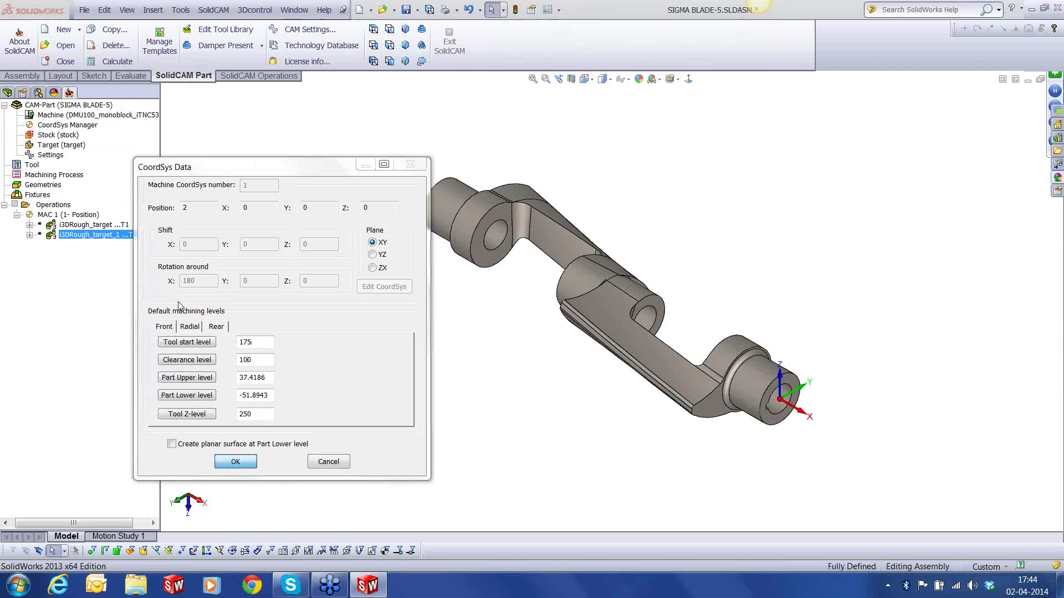
{"action": "left_click", "coordinate": [7, 122]}
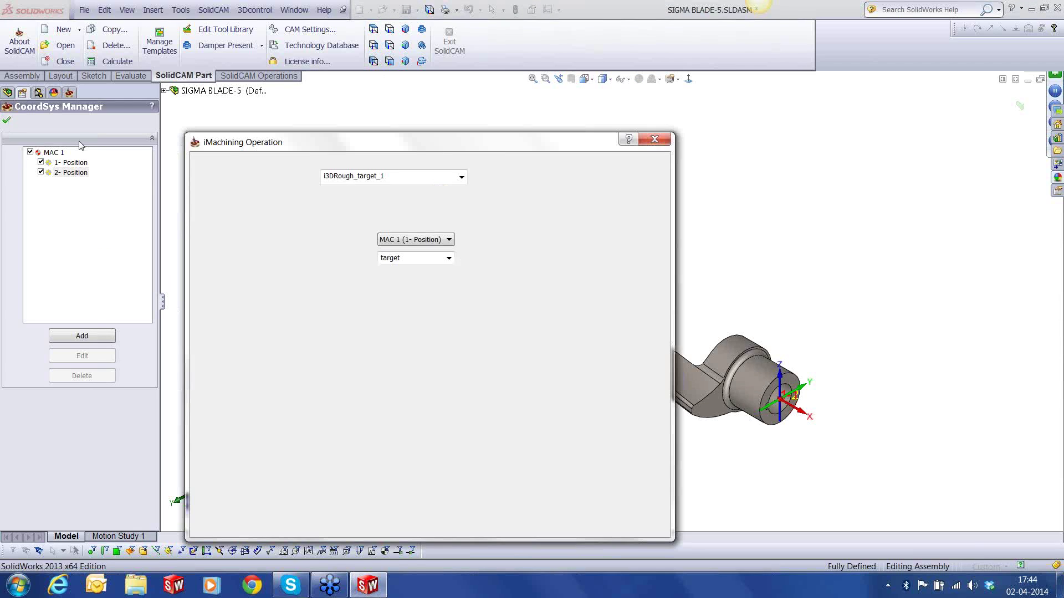
Assign the target geometry to the copied roughing operation and set its upper milling level to 80.
{"action": "left_click", "coordinate": [447, 260]}
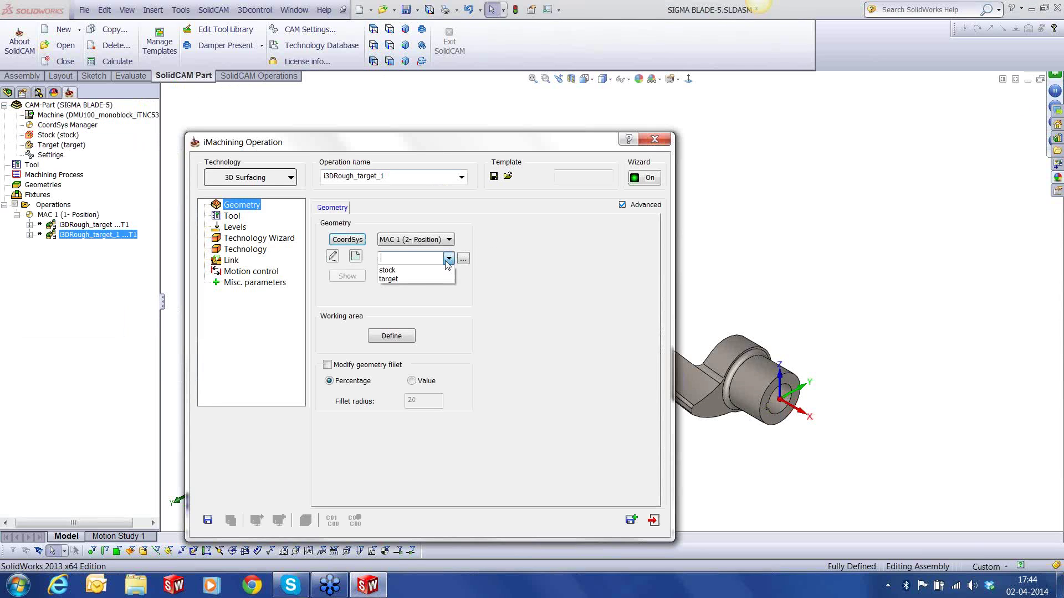
{"action": "left_click", "coordinate": [389, 279]}
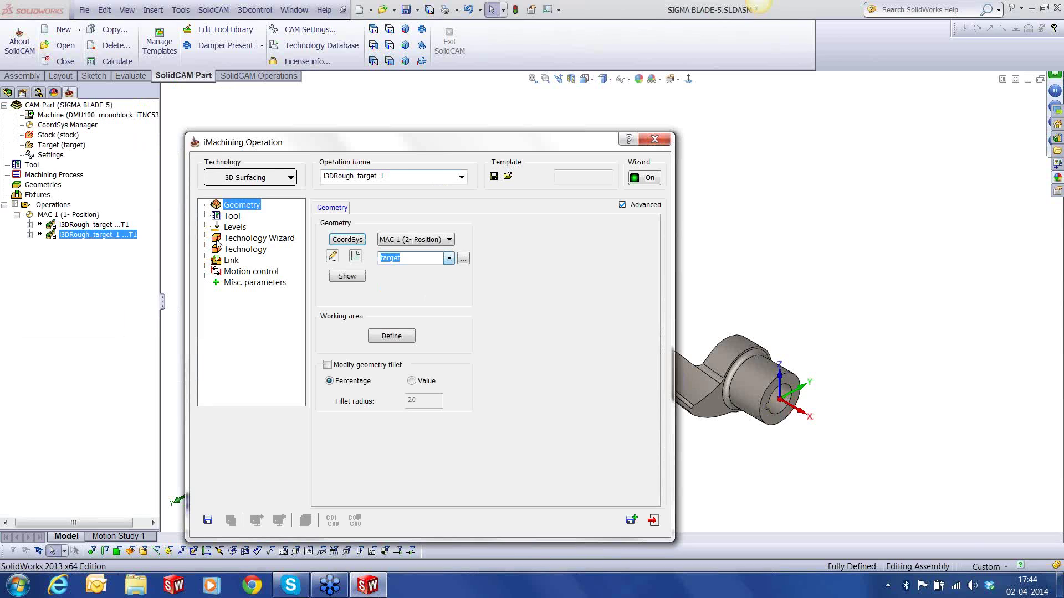
{"action": "left_click", "coordinate": [232, 216]}
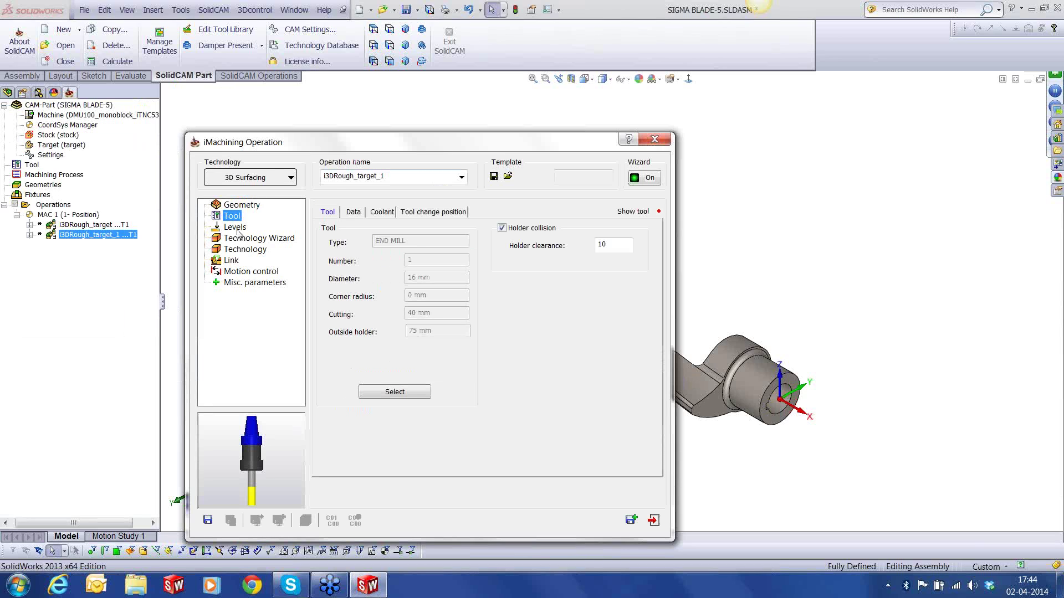
{"action": "left_click", "coordinate": [237, 228]}
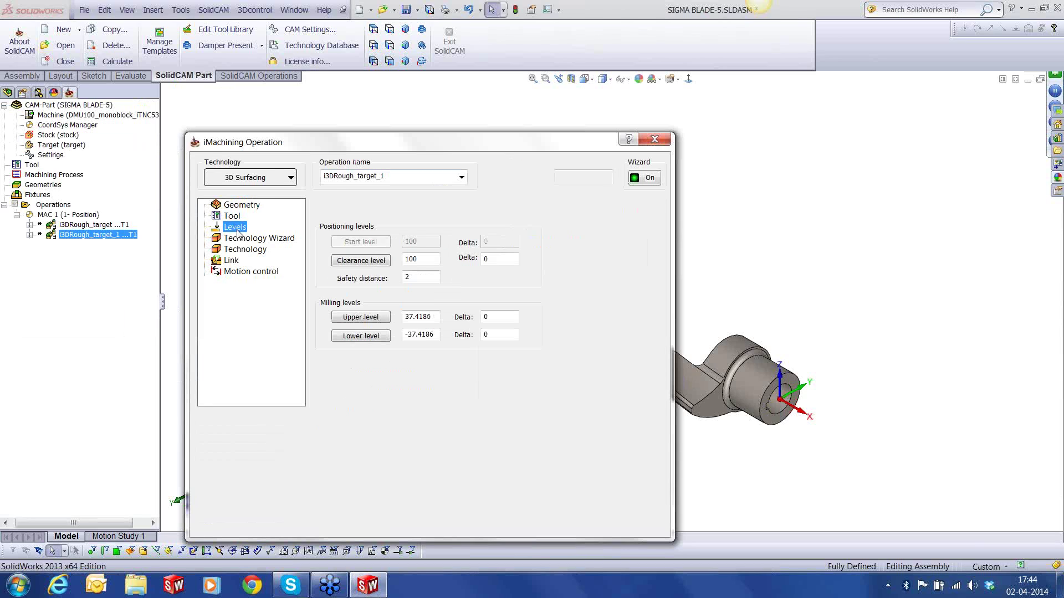
{"action": "double_click", "coordinate": [422, 318]}
{"action": "type", "text": "80"}
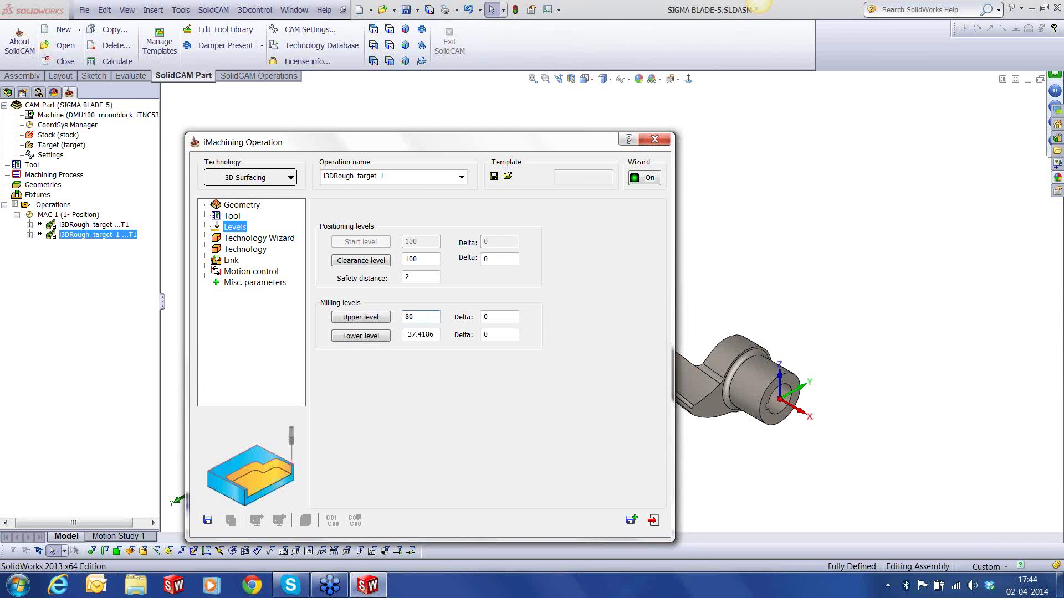
Pick the lower milling level at the corner vertex of the blade's edge and set the safety distance to 10.
{"action": "left_click", "coordinate": [359, 336]}
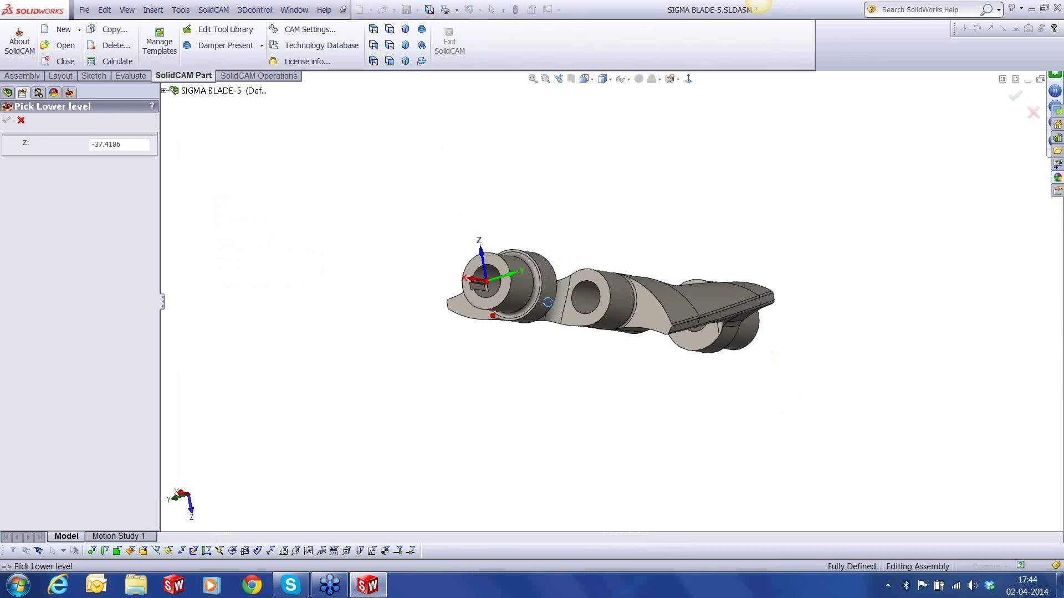
{"action": "scroll", "coordinate": [680, 325], "scroll_direction": "down", "scroll_amount": 2}
{"action": "scroll", "coordinate": [680, 320], "scroll_direction": "down", "scroll_amount": 2}
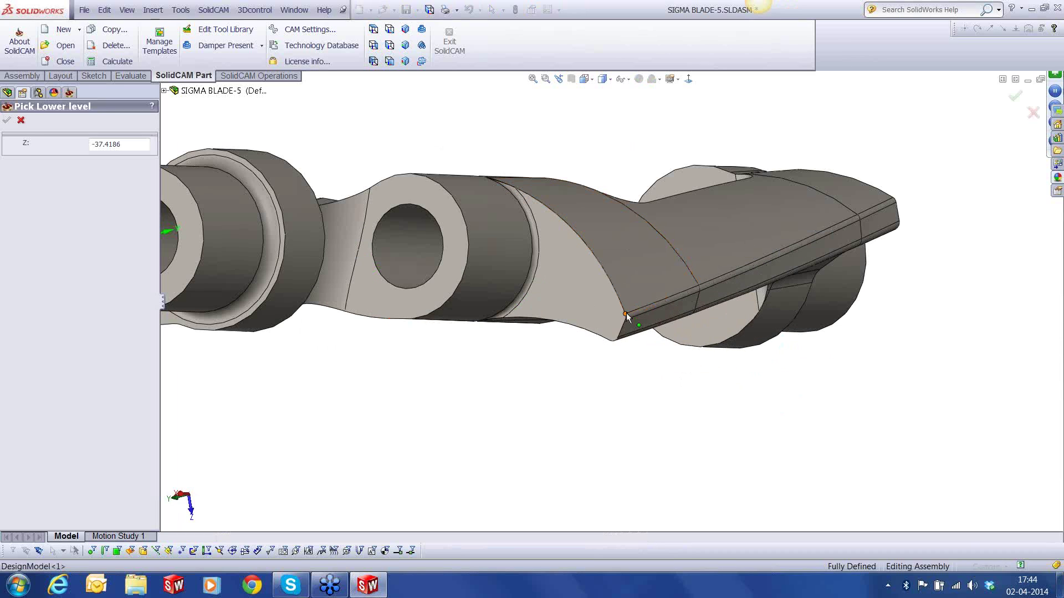
{"action": "left_click", "coordinate": [626, 313]}
{"action": "left_click", "coordinate": [7, 120]}
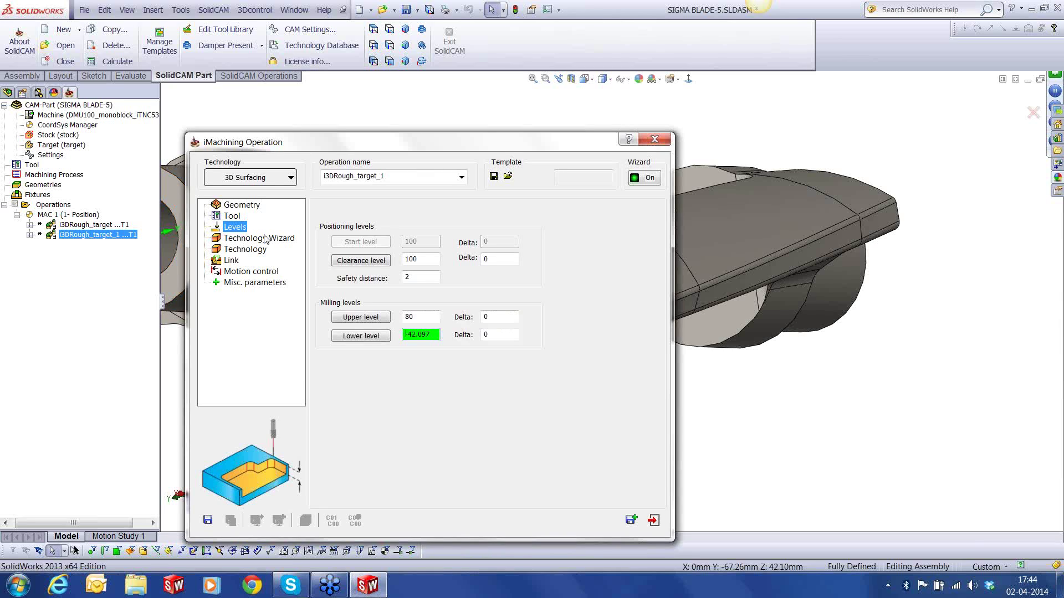
{"action": "double_click", "coordinate": [418, 279]}
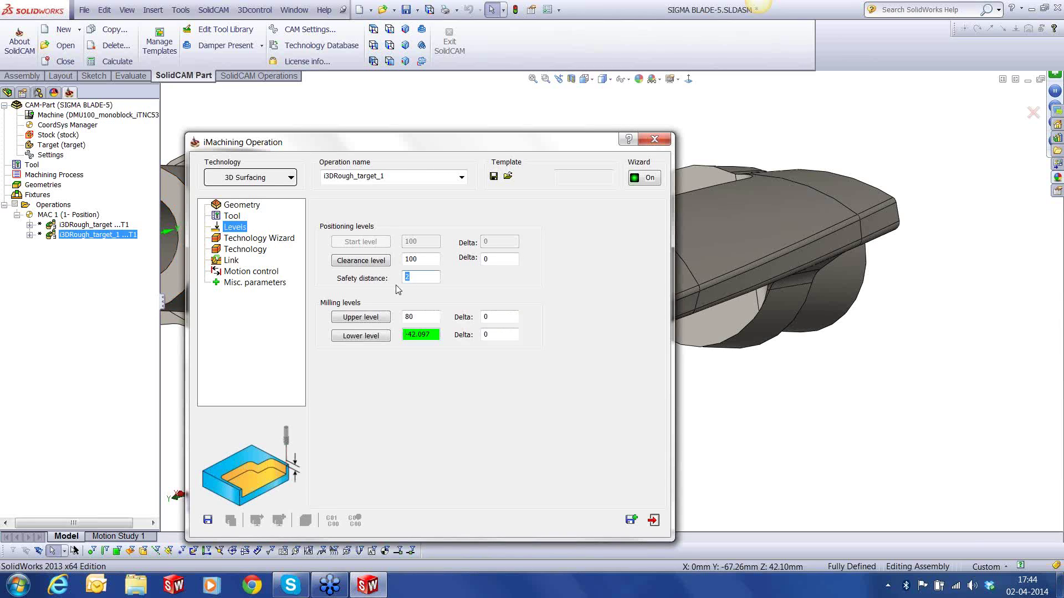
{"action": "type", "text": "10"}
Review the copied operation's cutting conditions and technology parameters, save the operation and close its dialog.
{"action": "left_click", "coordinate": [281, 239]}
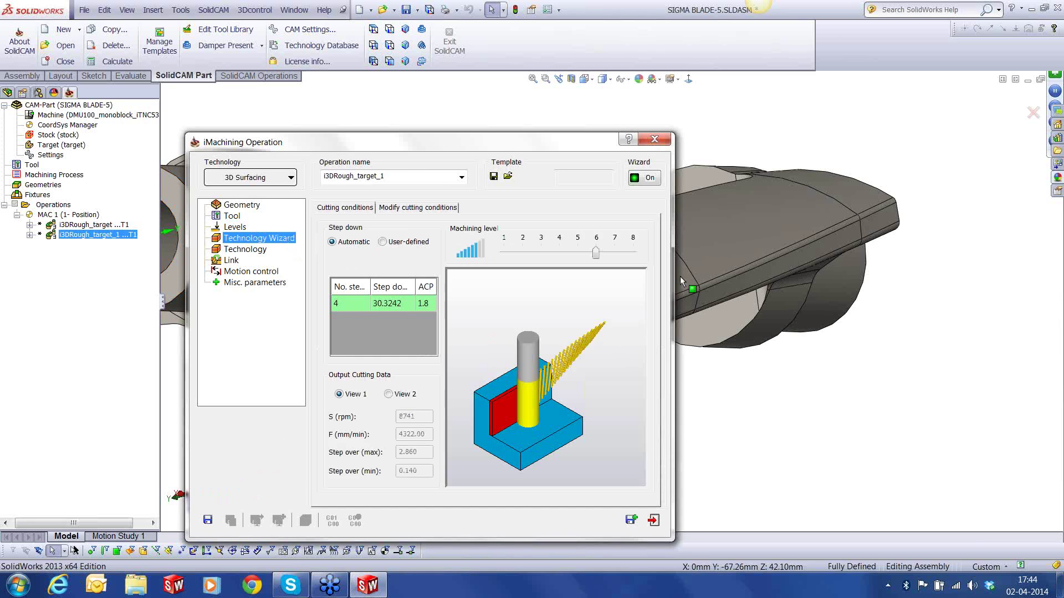
{"action": "left_click", "coordinate": [395, 209]}
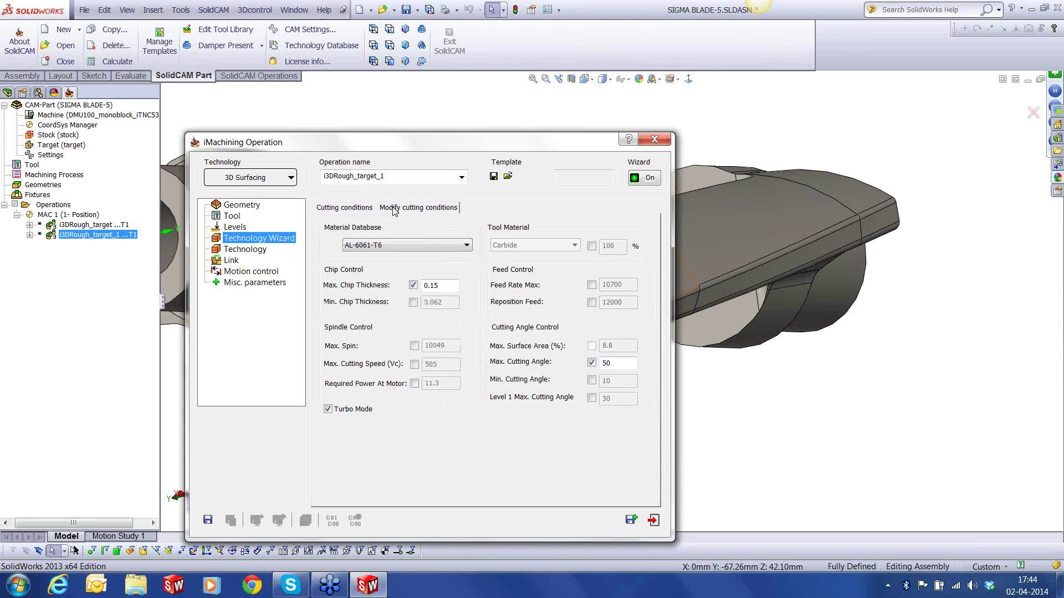
{"action": "left_click", "coordinate": [362, 210]}
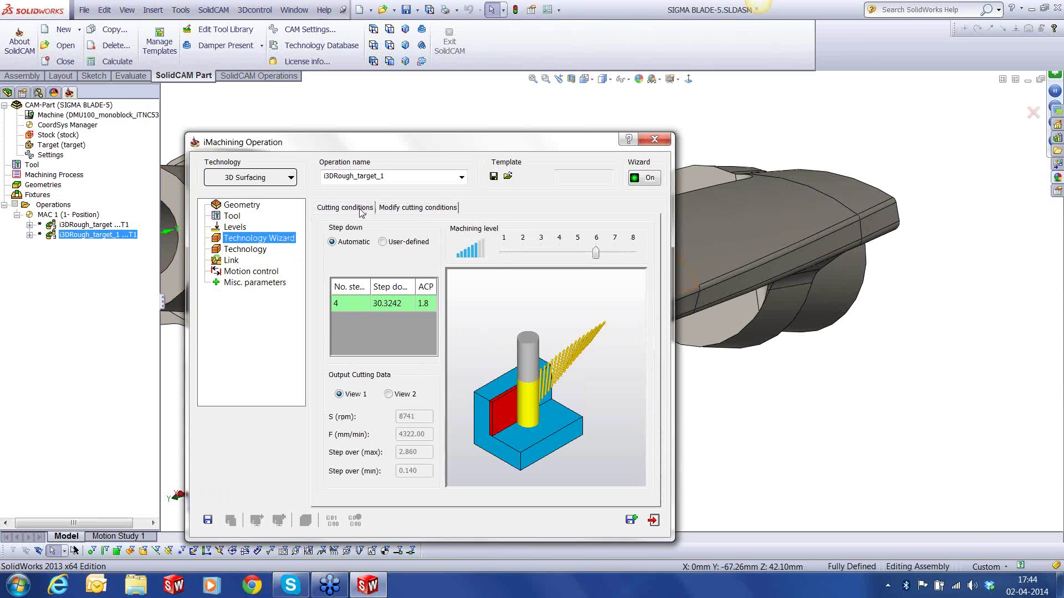
{"action": "left_click", "coordinate": [246, 249]}
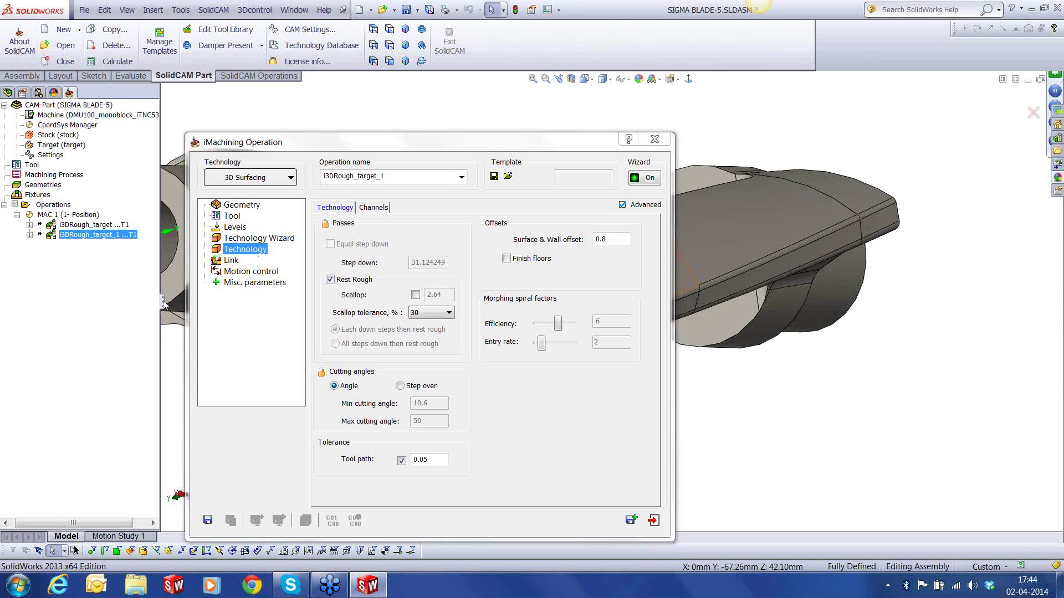
{"action": "left_click", "coordinate": [164, 301]}
{"action": "left_click", "coordinate": [652, 520]}
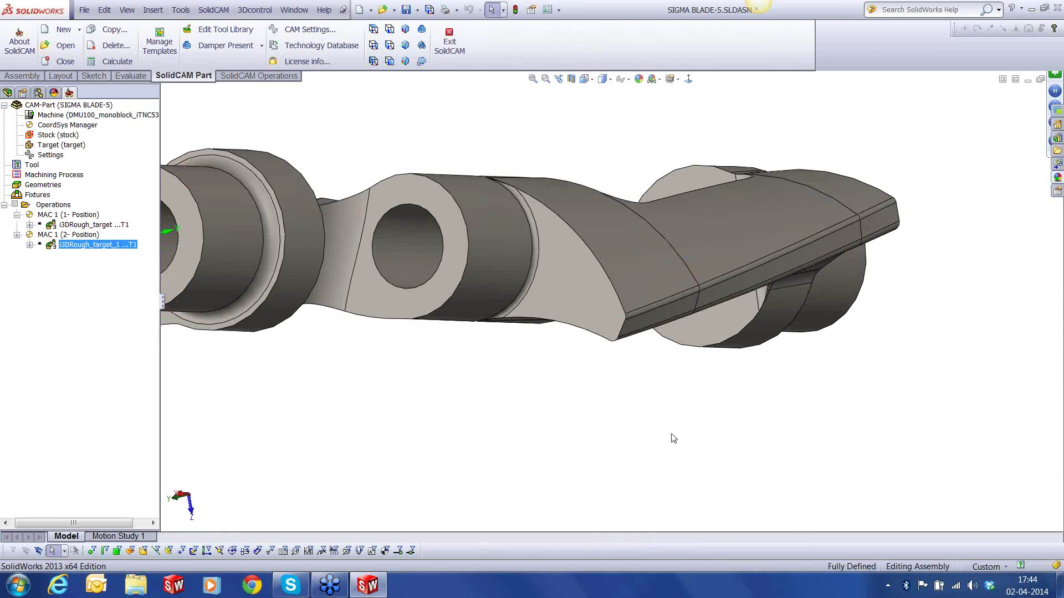
Measure the distance between the two outer end faces of the sigma blade.
{"action": "scroll", "coordinate": [672, 437], "scroll_direction": "up", "scroll_amount": 3}
{"action": "middle_click_drag", "start_coordinate": [672, 437], "coordinate": [610, 382]}
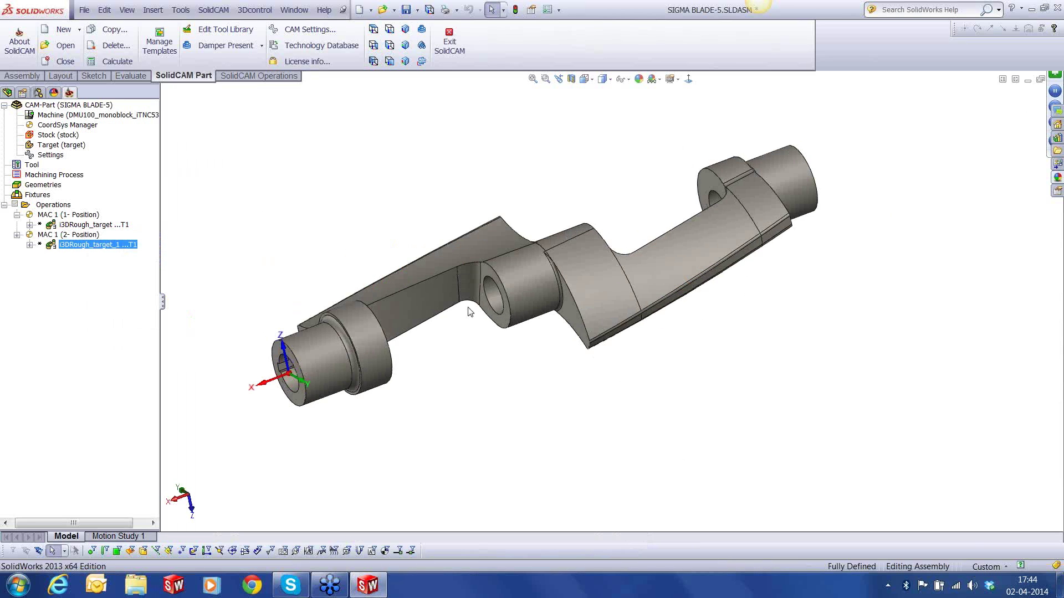
{"action": "left_click", "coordinate": [100, 76]}
{"action": "left_click", "coordinate": [132, 76]}
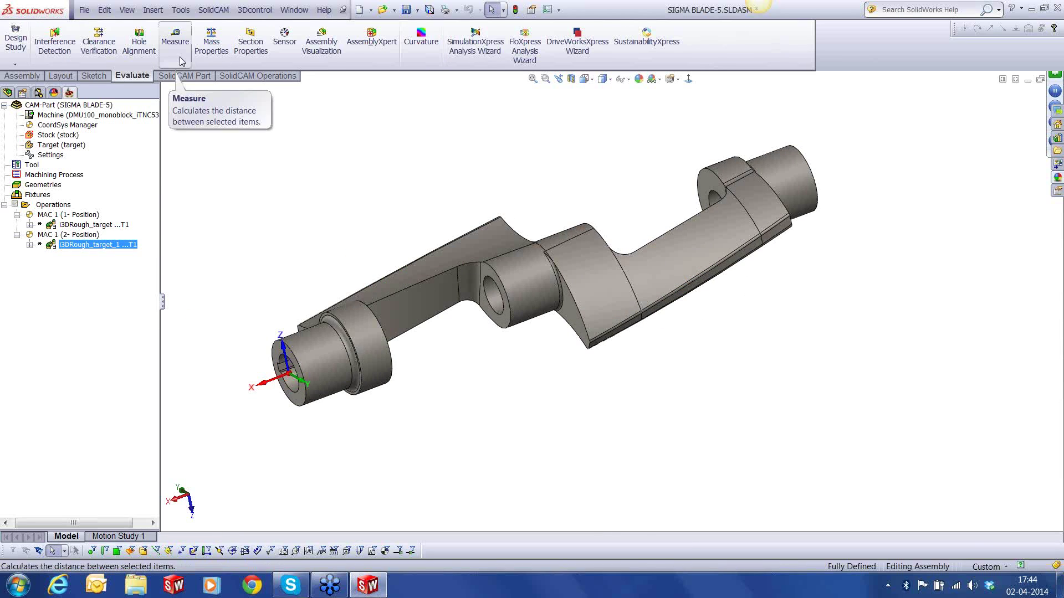
{"action": "left_click", "coordinate": [181, 61]}
{"action": "left_click", "coordinate": [286, 369]}
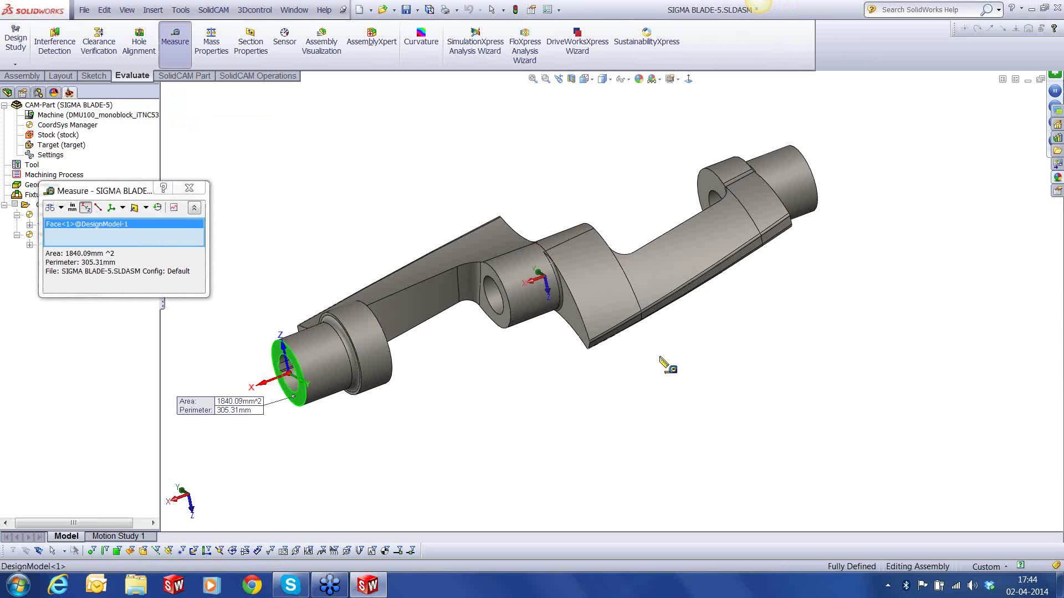
{"action": "middle_click_drag", "start_coordinate": [665, 297], "coordinate": [646, 368]}
{"action": "left_click", "coordinate": [797, 223]}
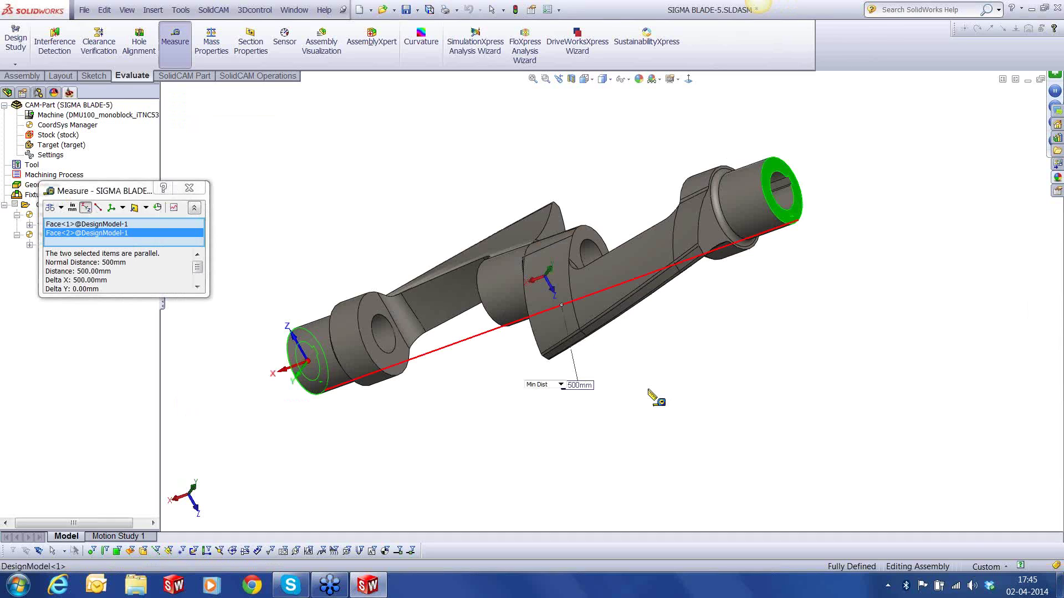
{"action": "left_click", "coordinate": [189, 189]}
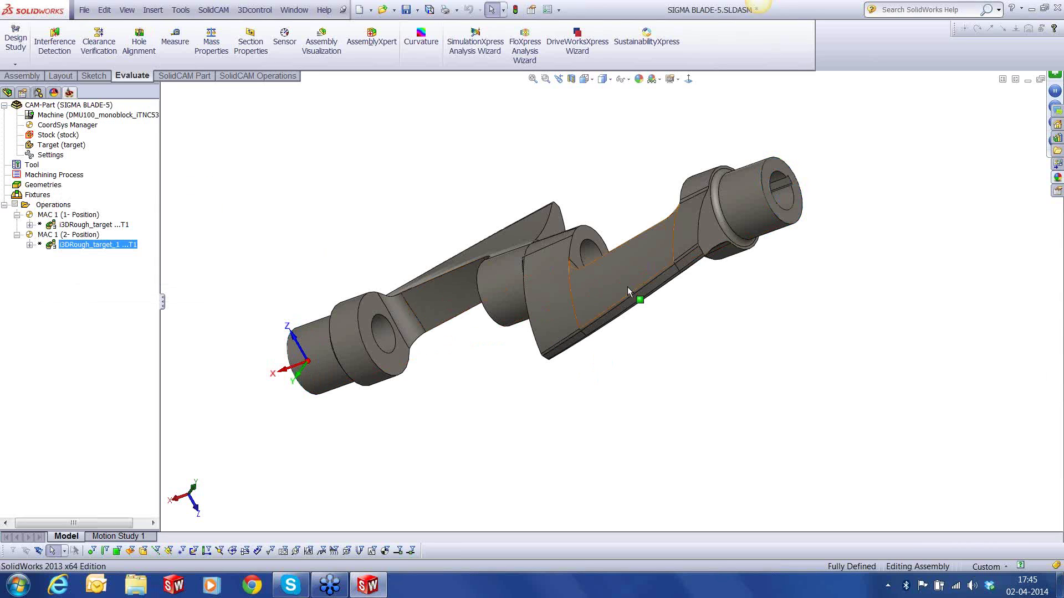
Calculate the i3DRough_target and i3DRough_target_1 operations in parallel on the local computer.
{"action": "middle_click_drag", "start_coordinate": [629, 292], "coordinate": [556, 185]}
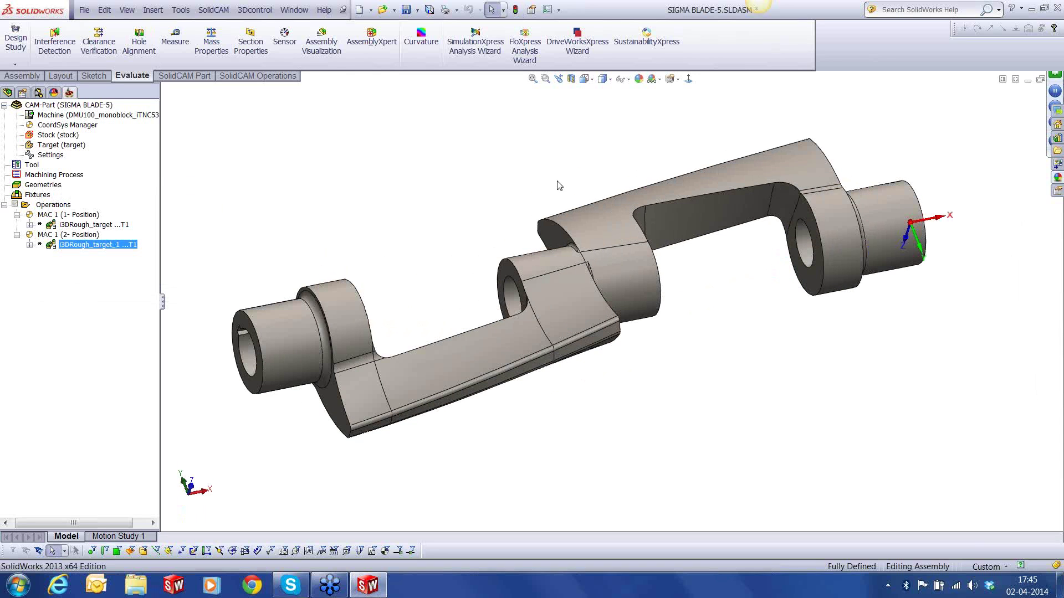
{"action": "left_click", "coordinate": [110, 227]}
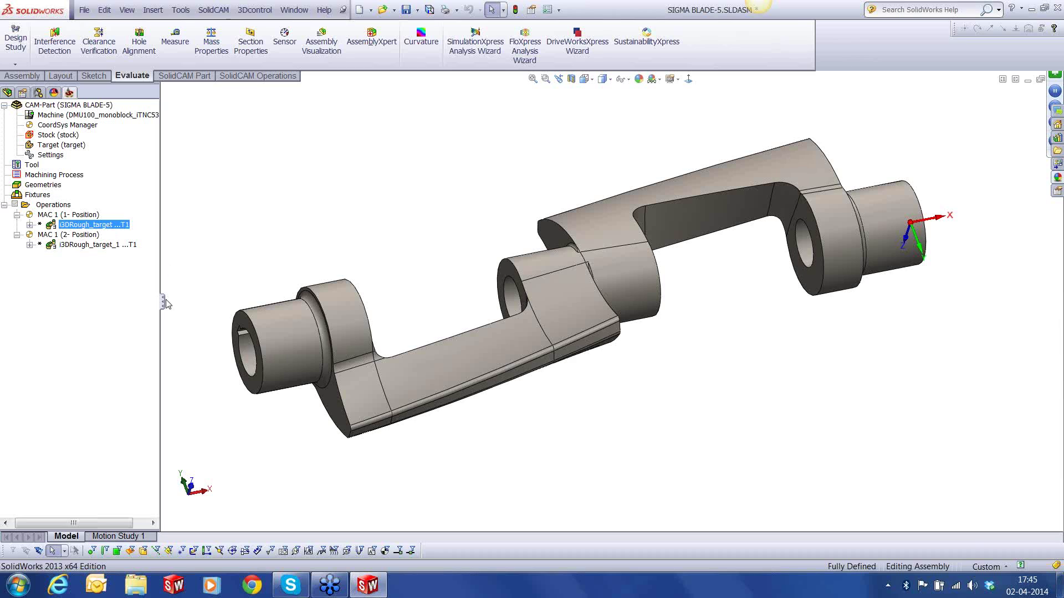
{"action": "left_click", "coordinate": [109, 245], "text": "ctrl"}
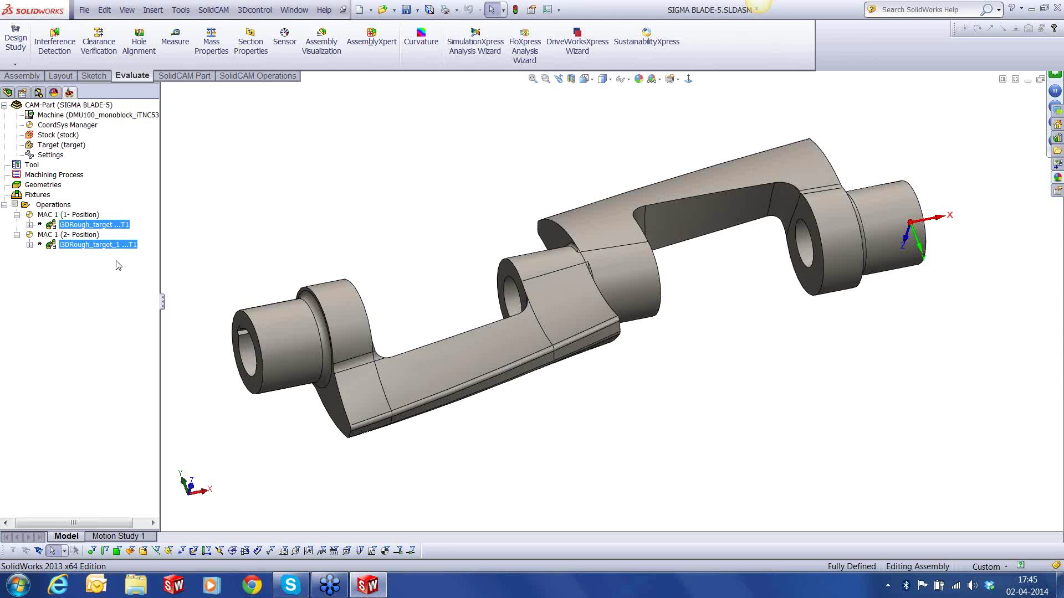
{"action": "right_click", "coordinate": [113, 249]}
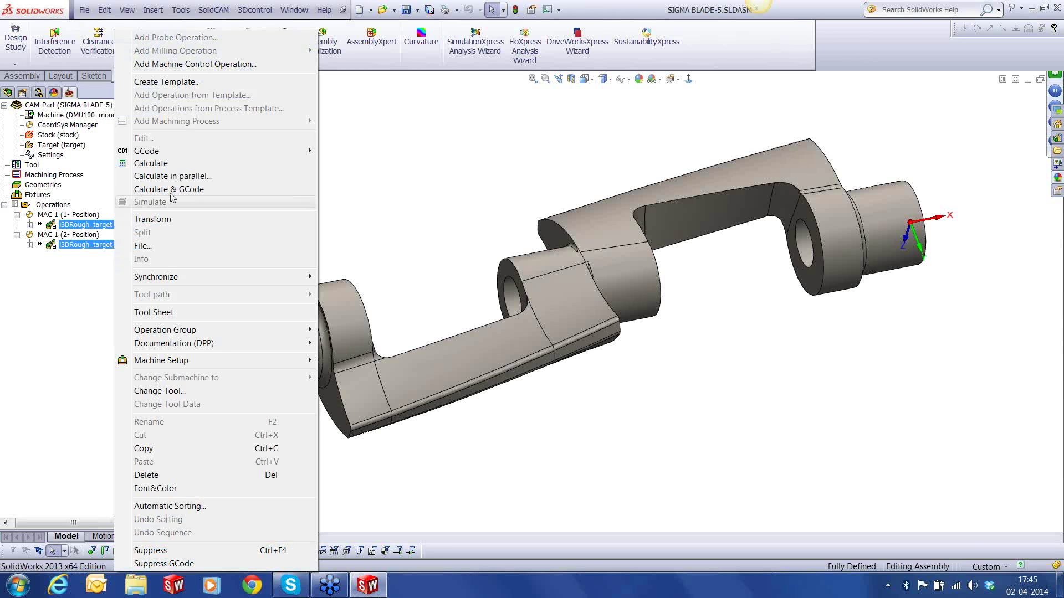
{"action": "left_click", "coordinate": [176, 178]}
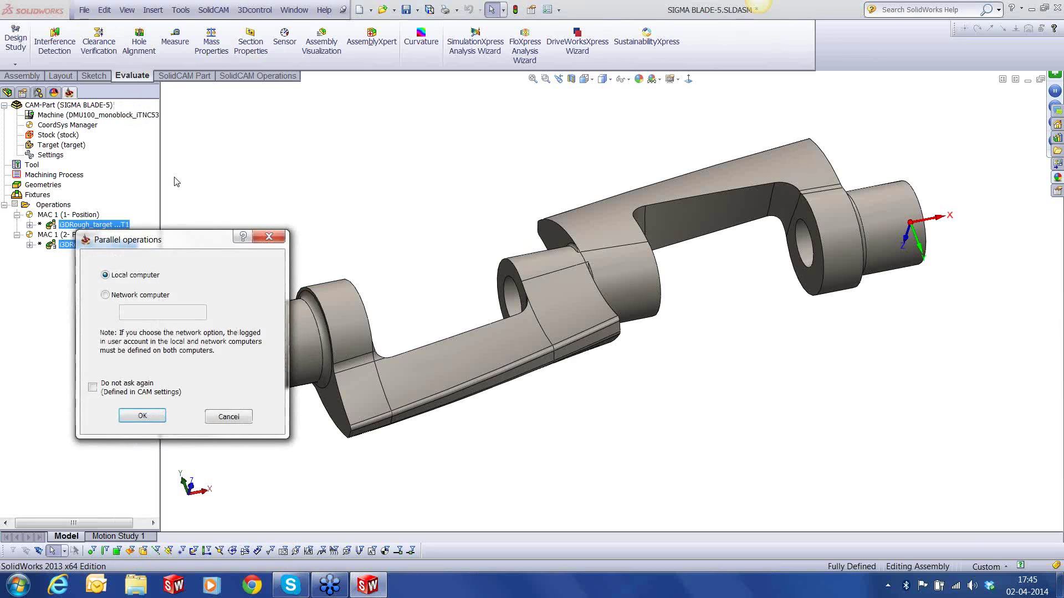
{"action": "left_click_drag", "start_coordinate": [168, 242], "coordinate": [247, 163]}
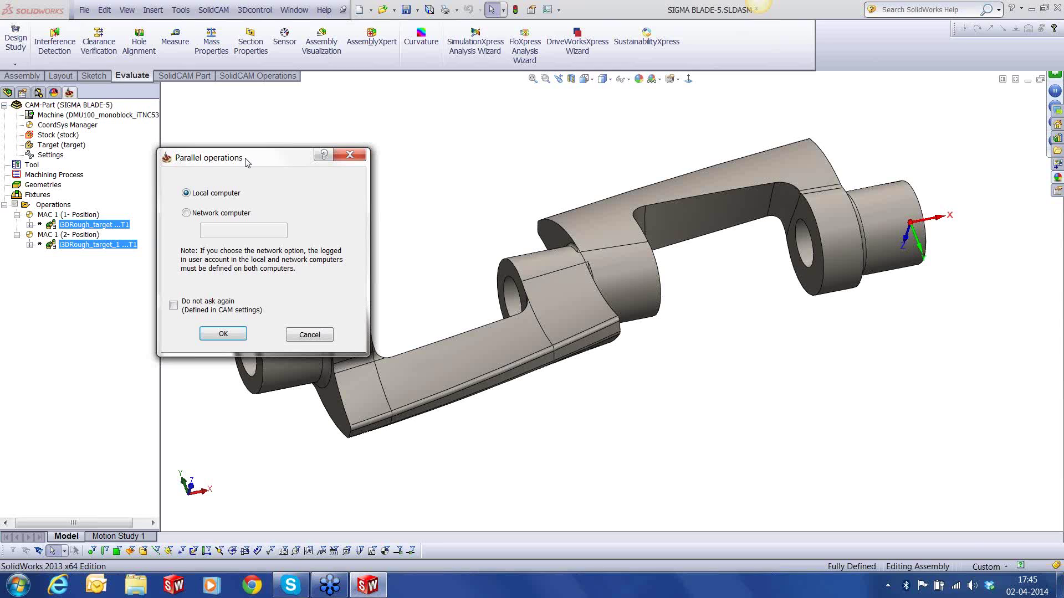
{"action": "left_click", "coordinate": [223, 333]}
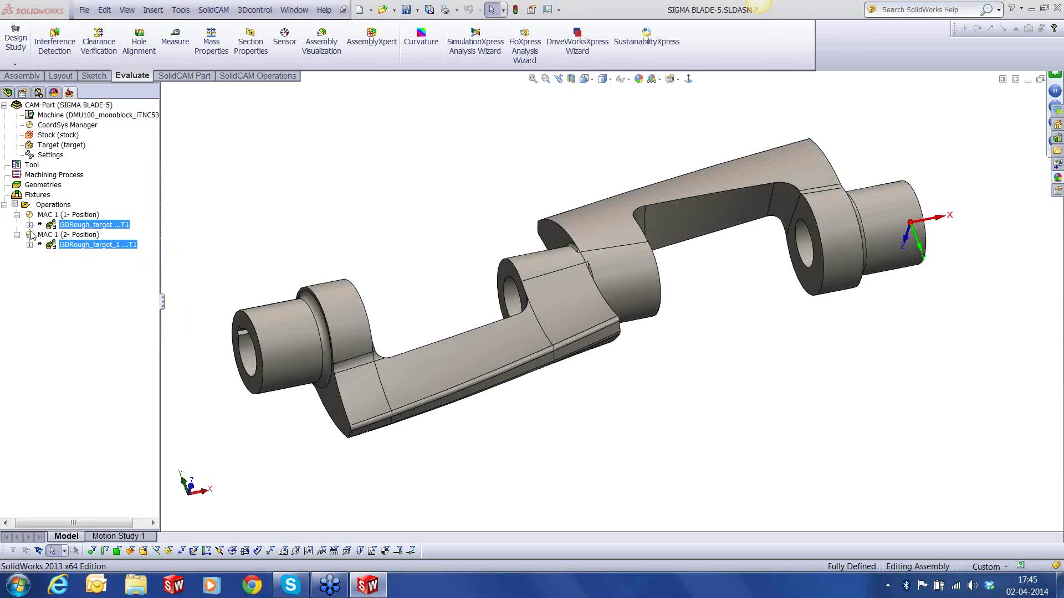
Exit SolidCAM to close the SIGMA BLADE-5 CAM-Part, and restart SolidWorks.
{"action": "left_click", "coordinate": [99, 244], "text": "ctrl"}
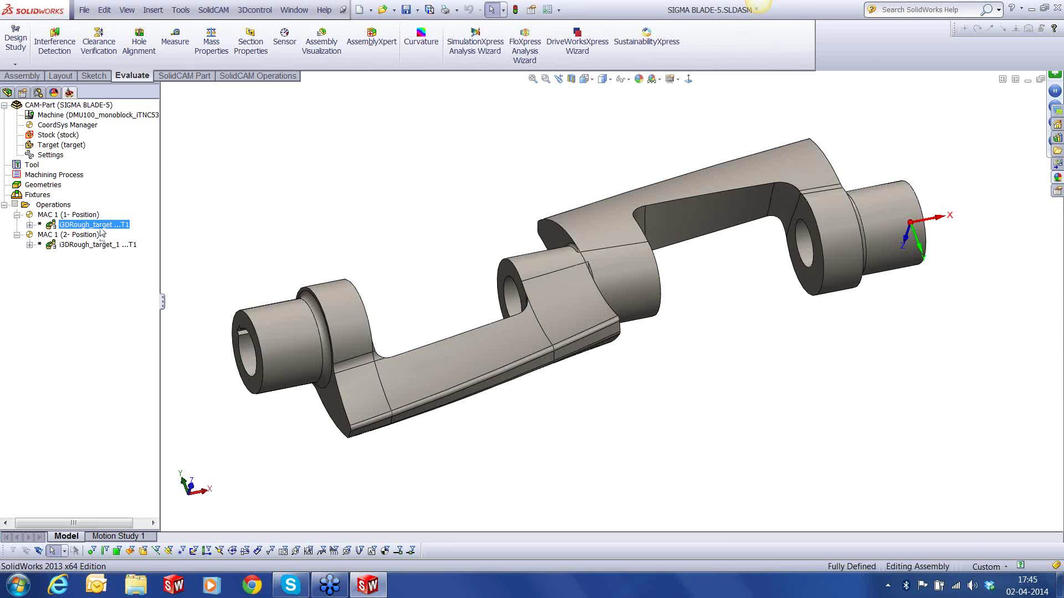
{"action": "left_click", "coordinate": [98, 244]}
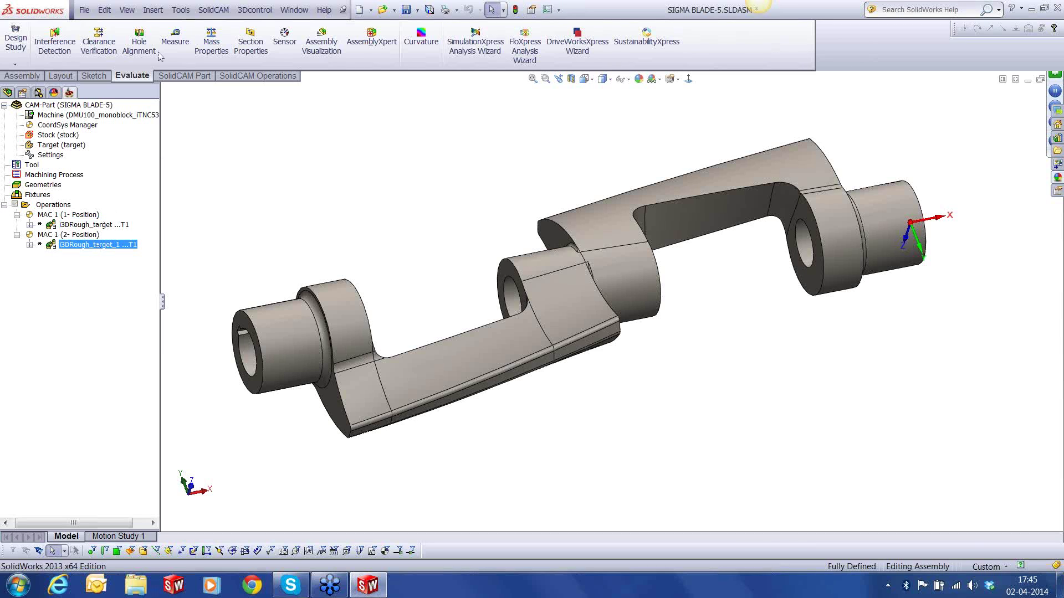
{"action": "left_click", "coordinate": [213, 10]}
{"action": "left_click", "coordinate": [240, 316]}
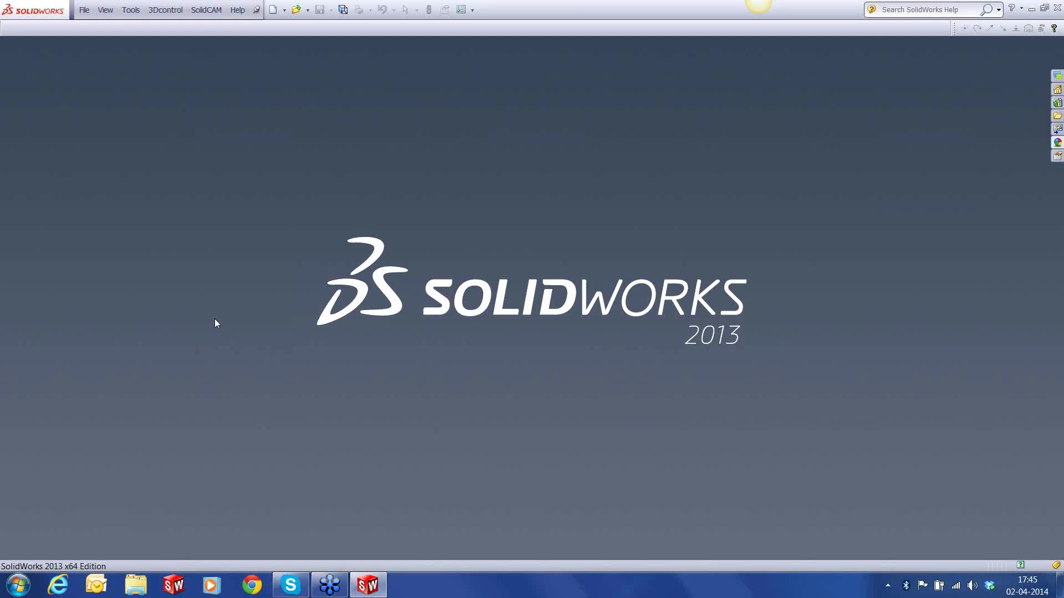
{"action": "left_click", "coordinate": [84, 9]}
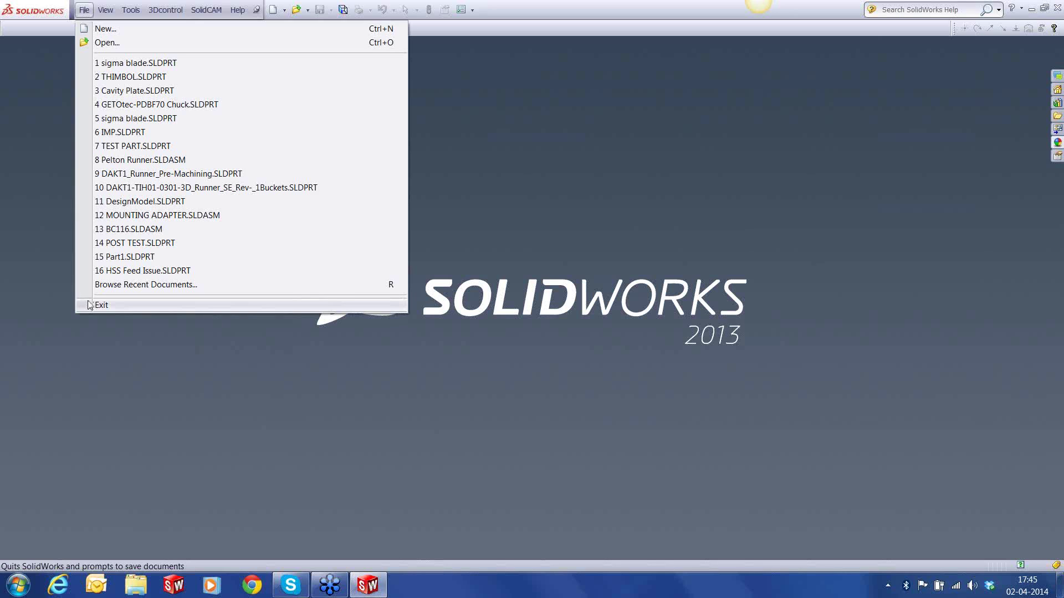
{"action": "left_click", "coordinate": [89, 306]}
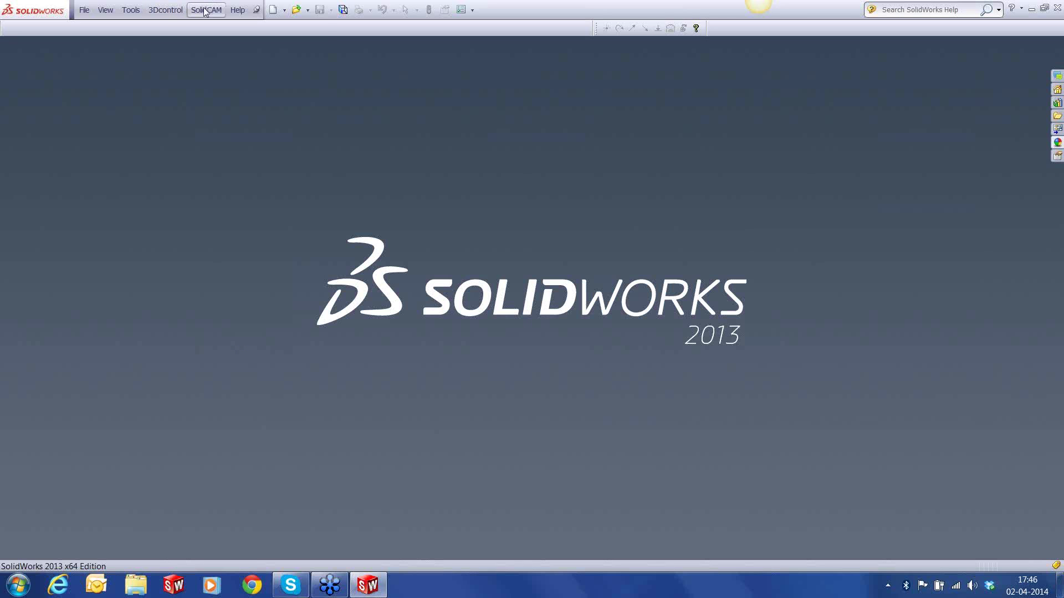
Open the recent CAM-Part SIGMA BLADE-5.prz and dismiss the iMachining success story.
{"action": "left_click", "coordinate": [206, 10]}
{"action": "mouse_move", "coordinate": [210, 263]}
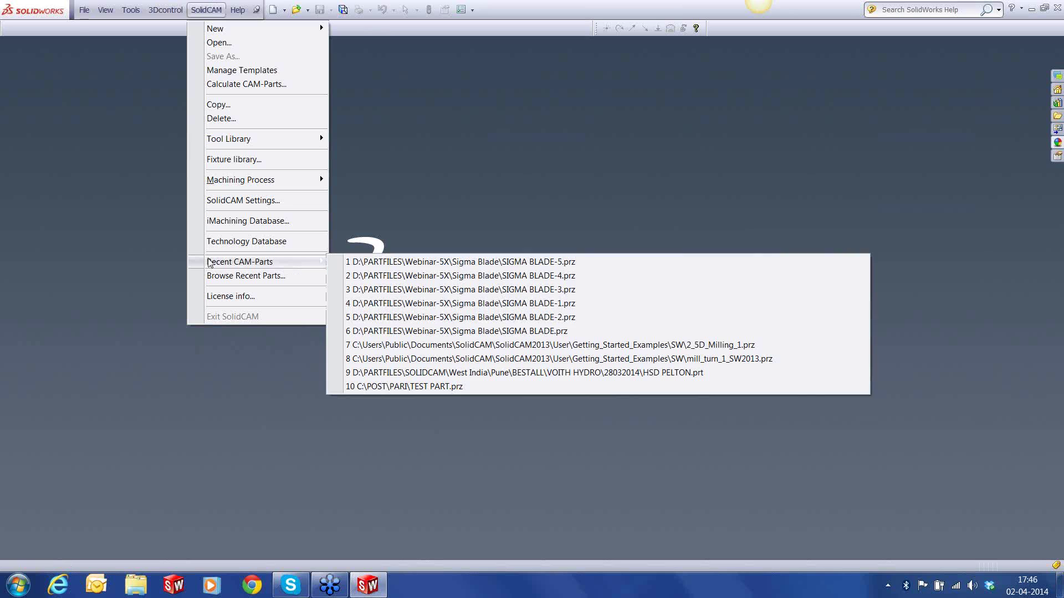
{"action": "left_click", "coordinate": [348, 262]}
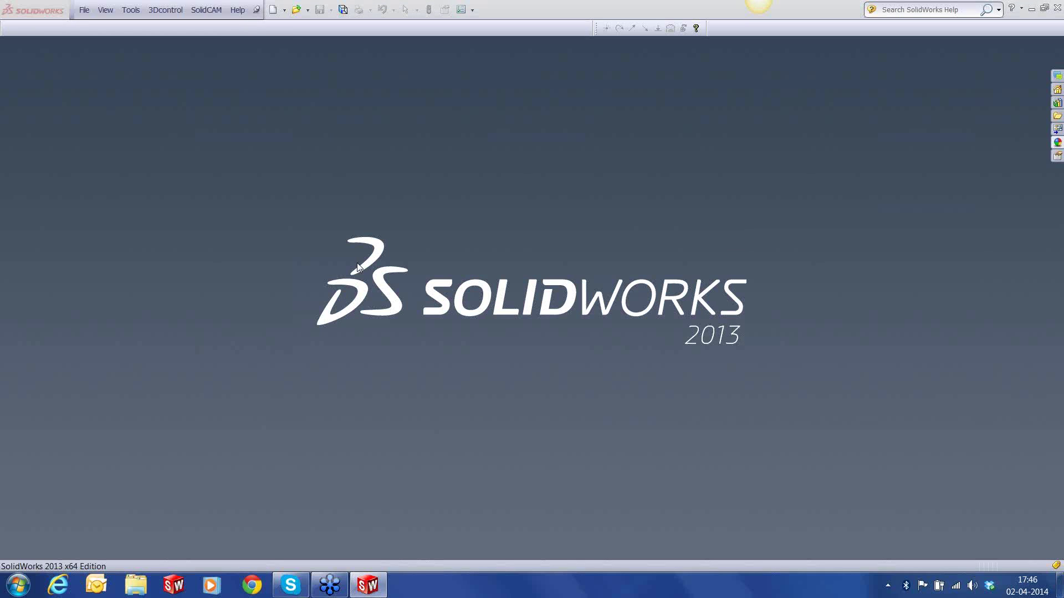
{"action": "left_click", "coordinate": [580, 351]}
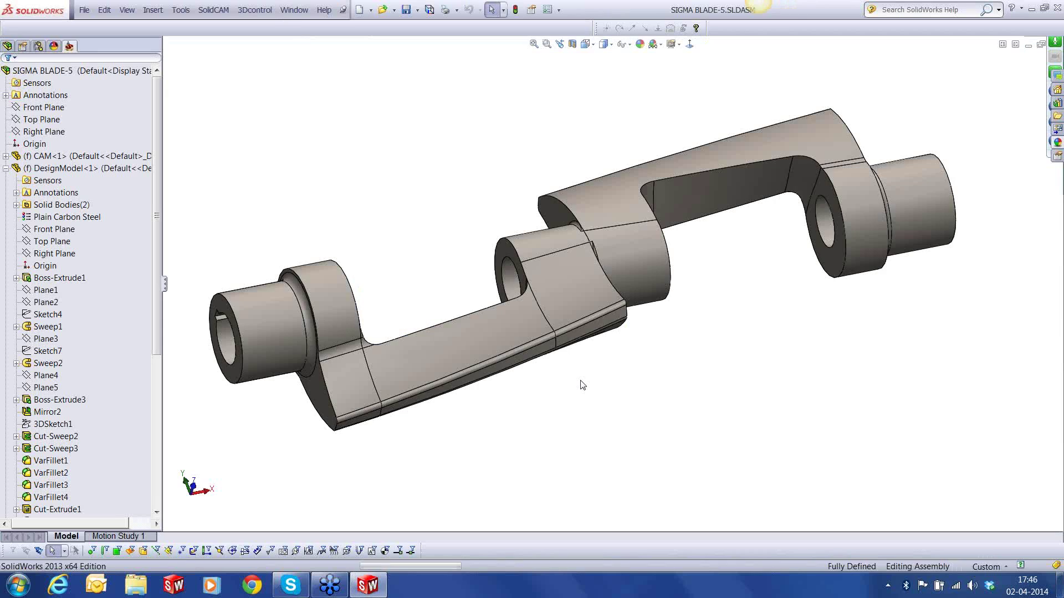
Try to calculate i3DRough_target and i3DRough_target_1 in parallel on the local computer, repeating the calculation once.
{"action": "left_click", "coordinate": [89, 224]}
{"action": "left_click", "coordinate": [88, 244], "text": "ctrl"}
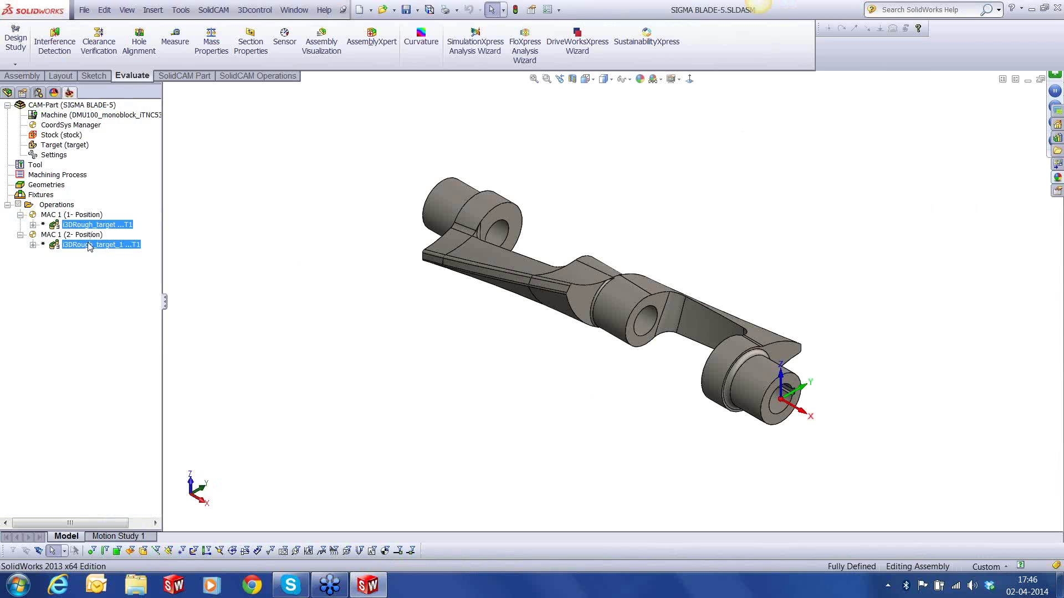
{"action": "right_click", "coordinate": [88, 245]}
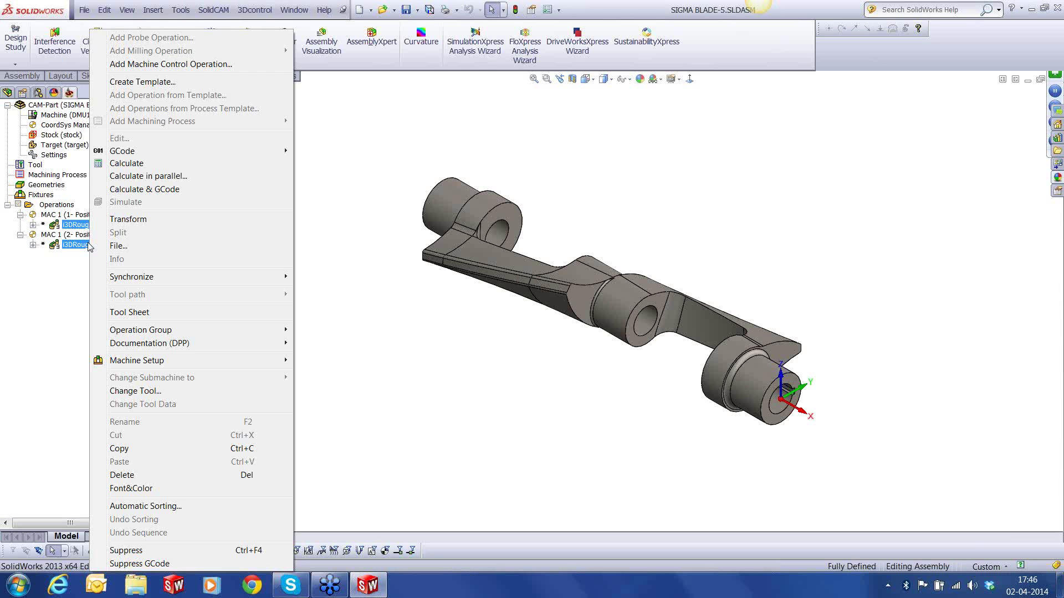
{"action": "left_click", "coordinate": [124, 182]}
{"action": "left_click", "coordinate": [224, 334]}
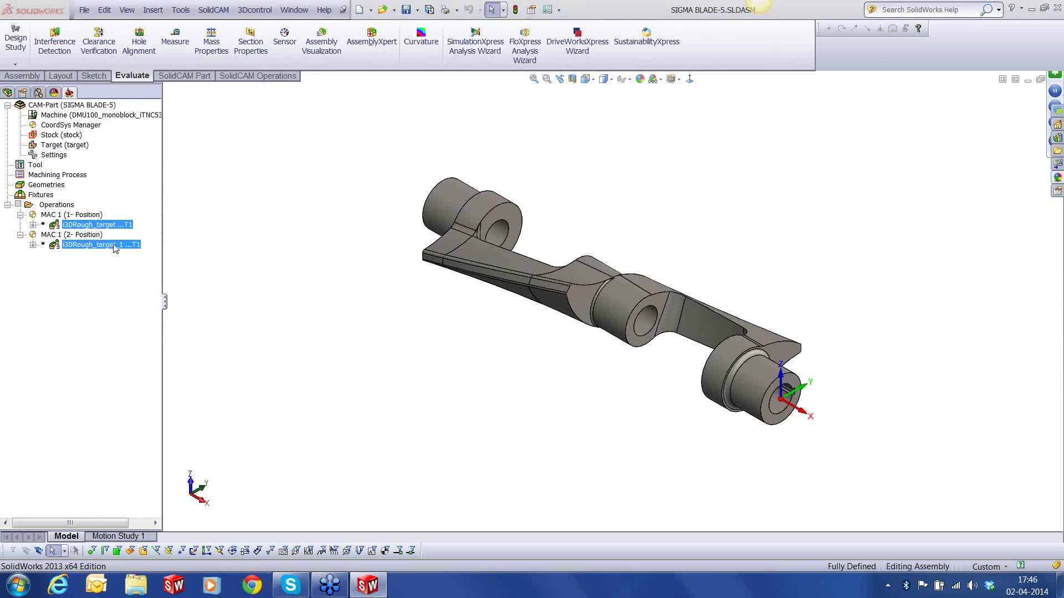
{"action": "right_click", "coordinate": [106, 227]}
{"action": "left_click", "coordinate": [217, 336]}
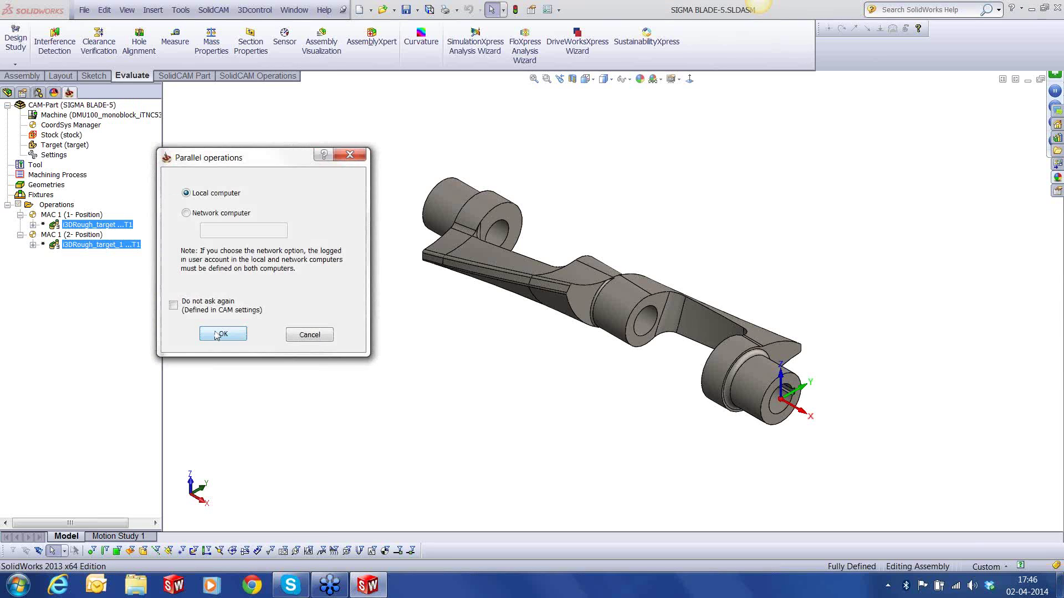
{"action": "left_click", "coordinate": [223, 334]}
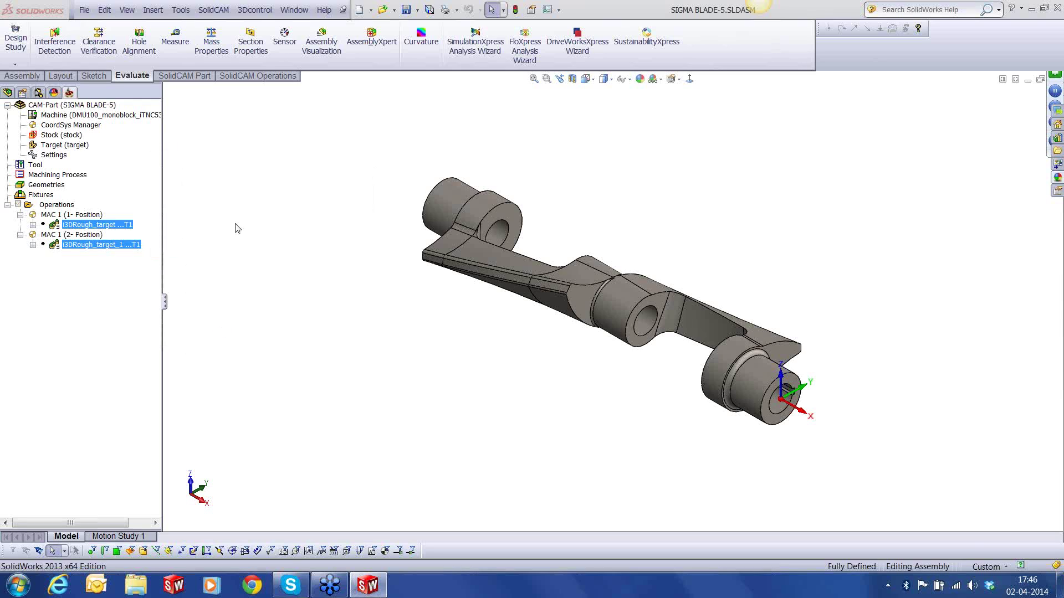
Restart SolidWorks and reopen the recent CAM-Part SIGMA BLADE-5.prz, dismissing the iMachining success story.
{"action": "left_click", "coordinate": [86, 11]}
{"action": "mouse_move", "coordinate": [92, 582]}
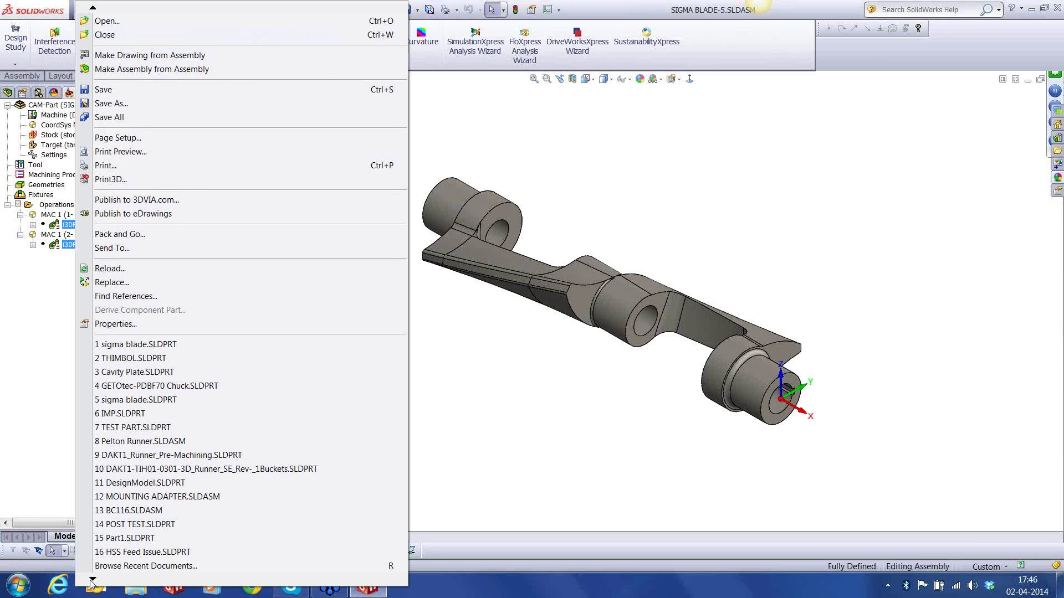
{"action": "left_click", "coordinate": [135, 383]}
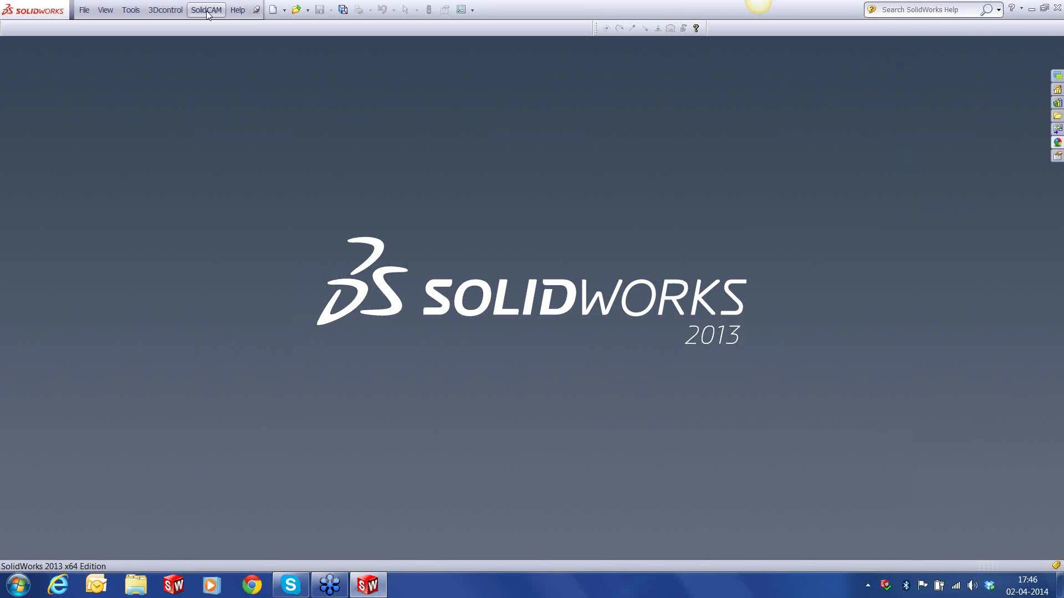
{"action": "left_click", "coordinate": [206, 10]}
{"action": "mouse_move", "coordinate": [222, 259]}
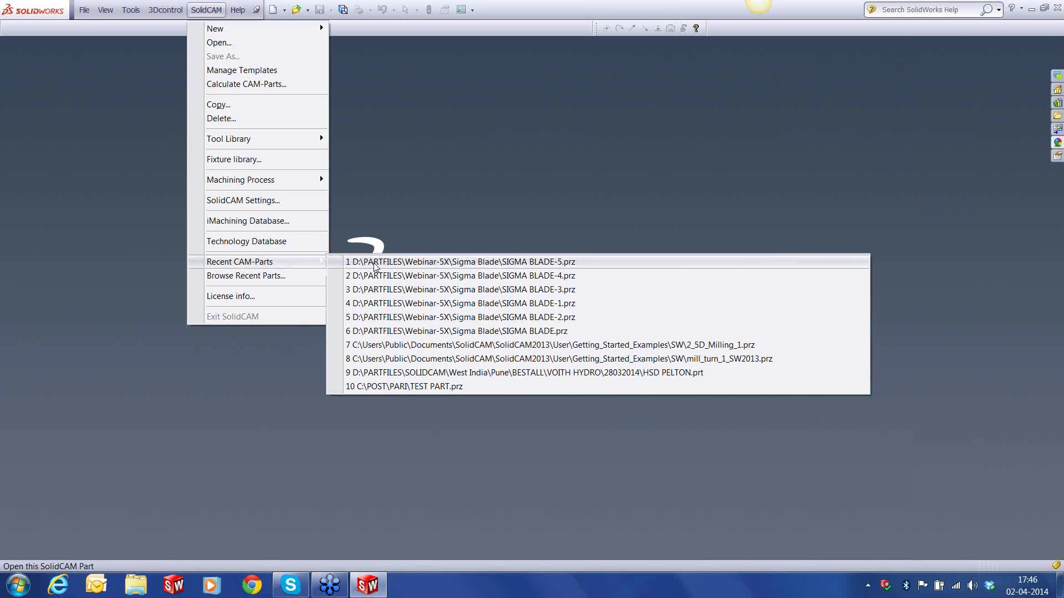
{"action": "left_click", "coordinate": [375, 267]}
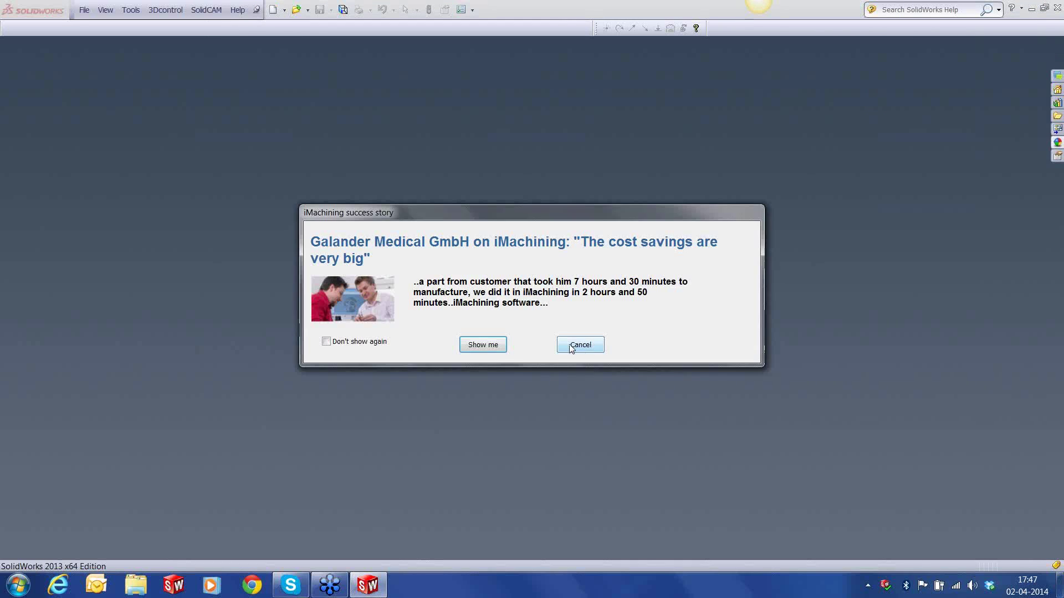
{"action": "left_click", "coordinate": [574, 345]}
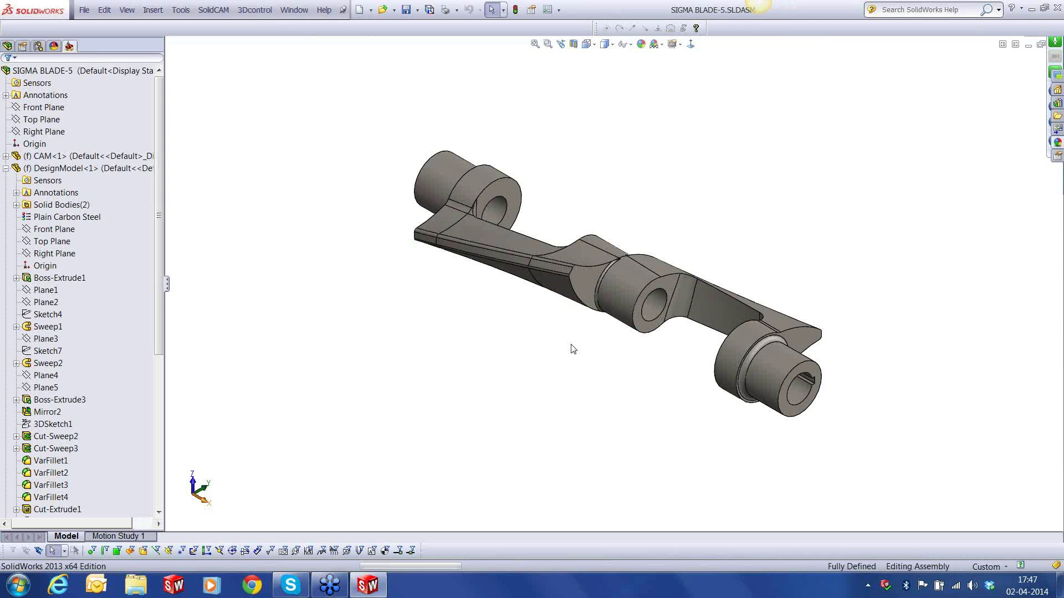
Try to calculate all operations of the CAM-Part in parallel on the local computer.
{"action": "left_click", "coordinate": [109, 225]}
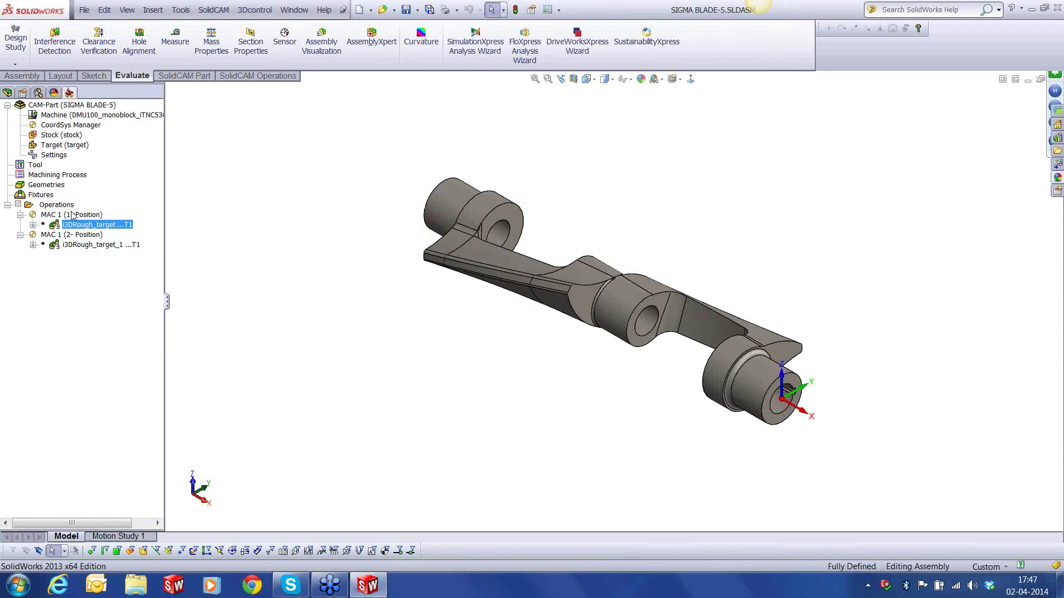
{"action": "right_click", "coordinate": [65, 205]}
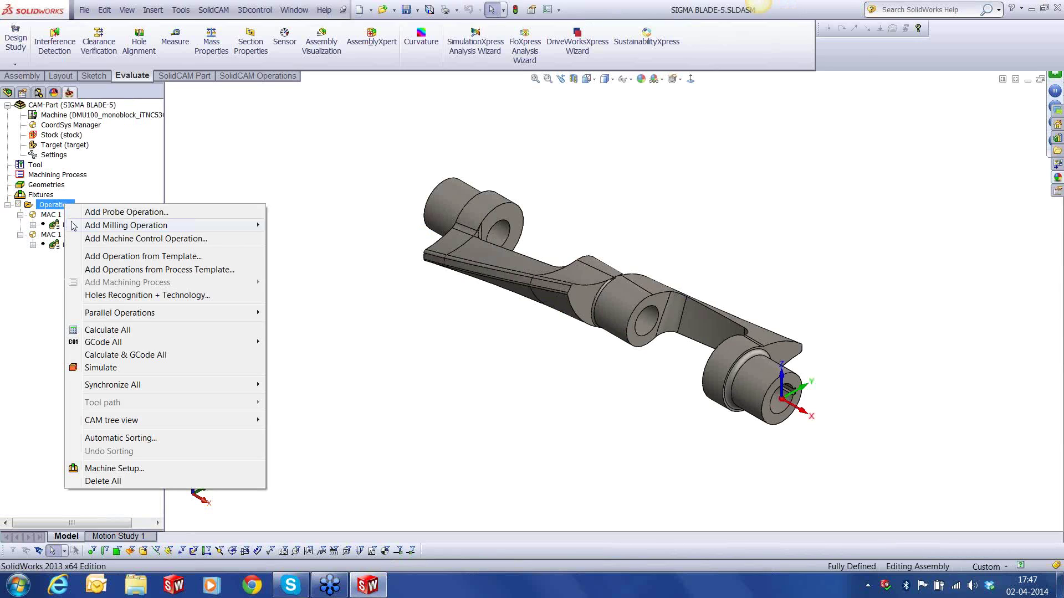
{"action": "mouse_move", "coordinate": [118, 313]}
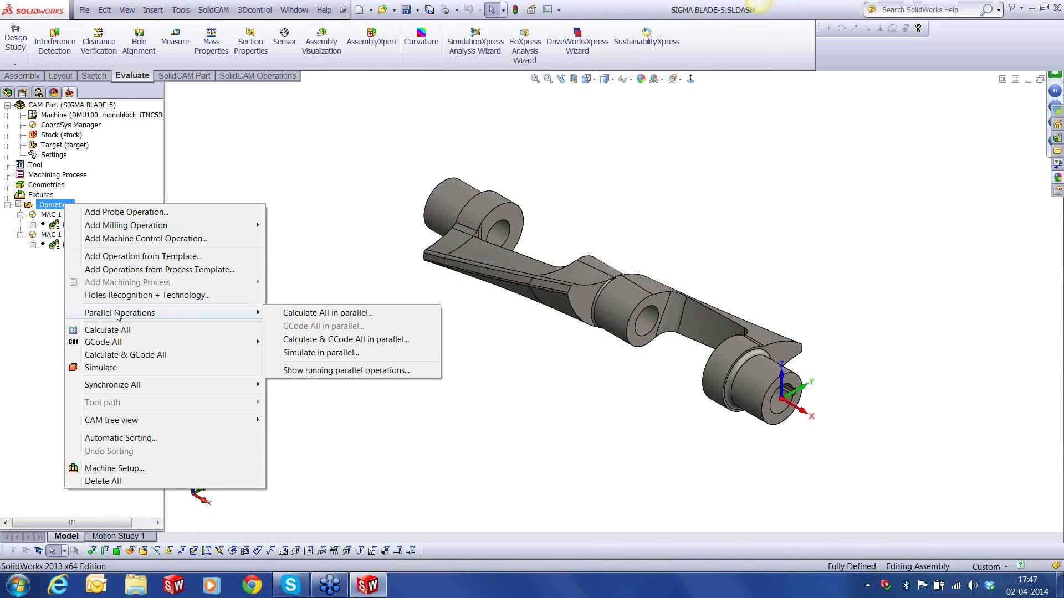
{"action": "left_click", "coordinate": [343, 315]}
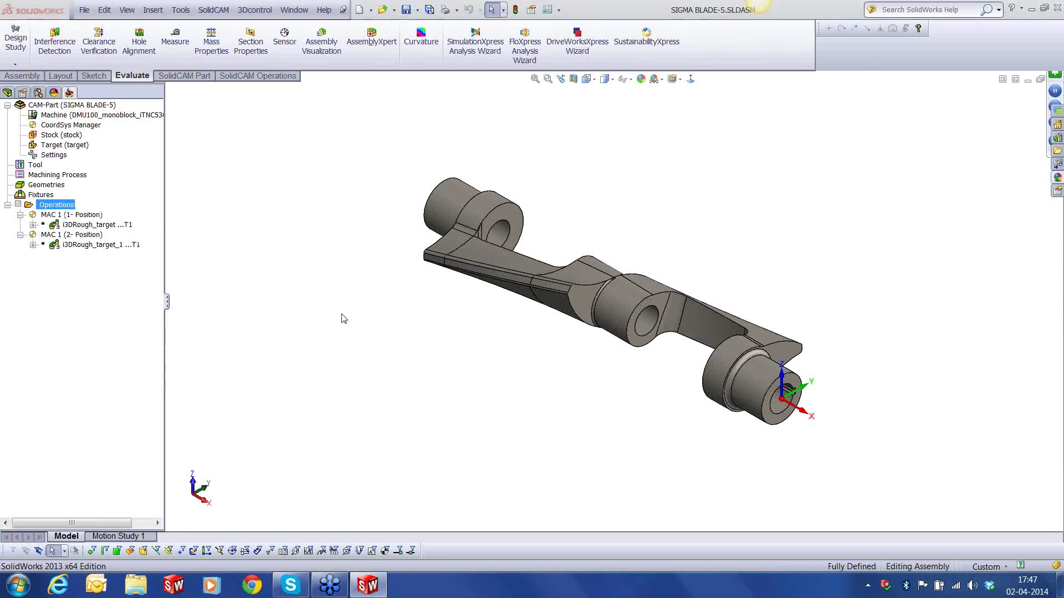
{"action": "left_click", "coordinate": [224, 335]}
Update the target and stock models of the CAM-Part.
{"action": "right_click", "coordinate": [66, 144]}
{"action": "left_click", "coordinate": [82, 190]}
{"action": "left_click", "coordinate": [54, 136]}
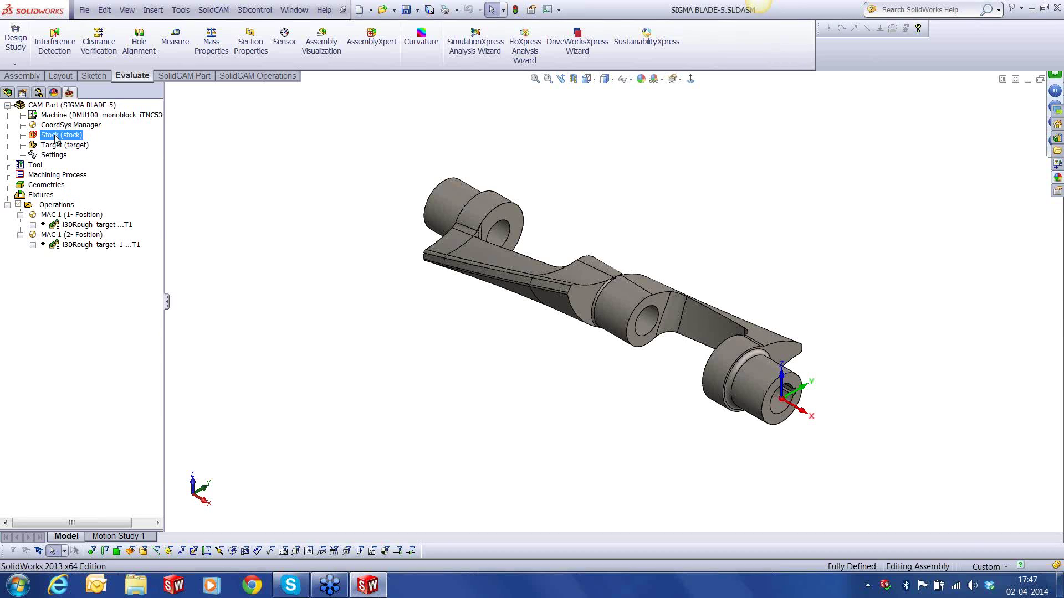
{"action": "right_click", "coordinate": [55, 138]}
{"action": "left_click", "coordinate": [82, 185]}
Try to calculate only the i3DRough_target operation in parallel on the local computer.
{"action": "left_click", "coordinate": [74, 226]}
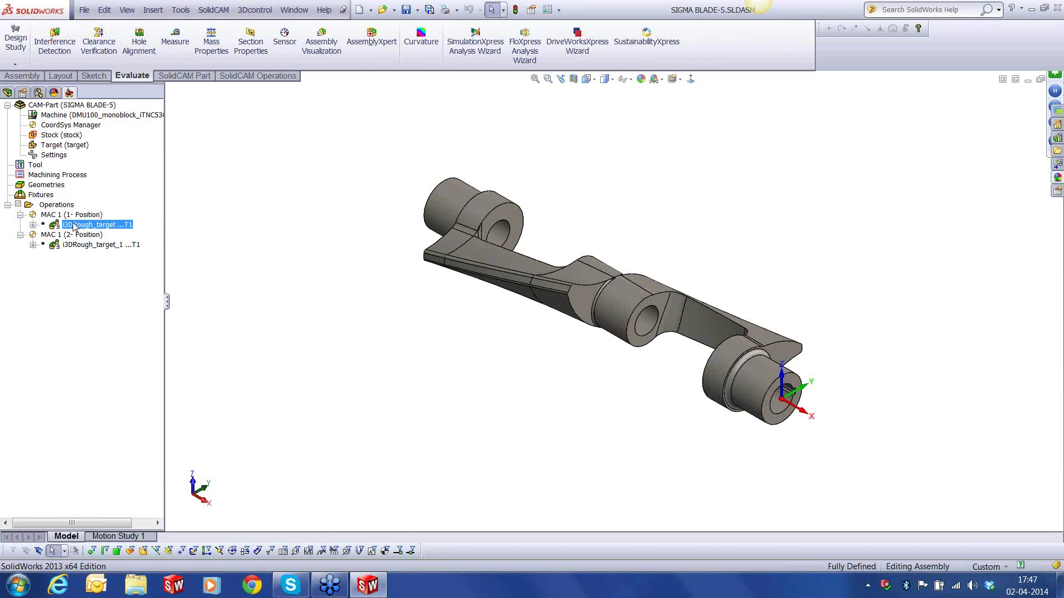
{"action": "right_click", "coordinate": [74, 226]}
{"action": "left_click", "coordinate": [133, 174]}
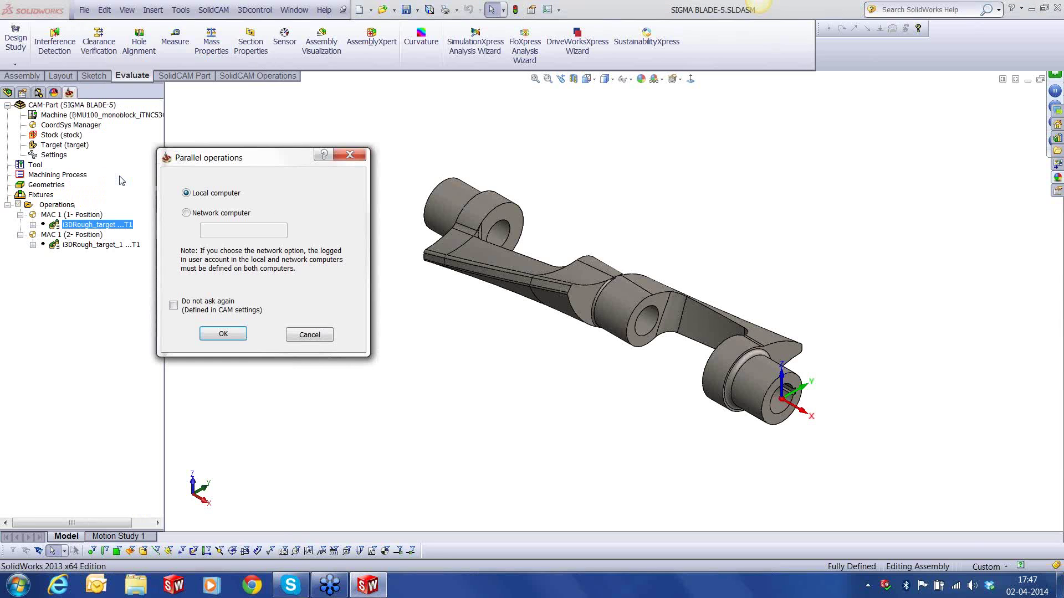
{"action": "left_click", "coordinate": [221, 334]}
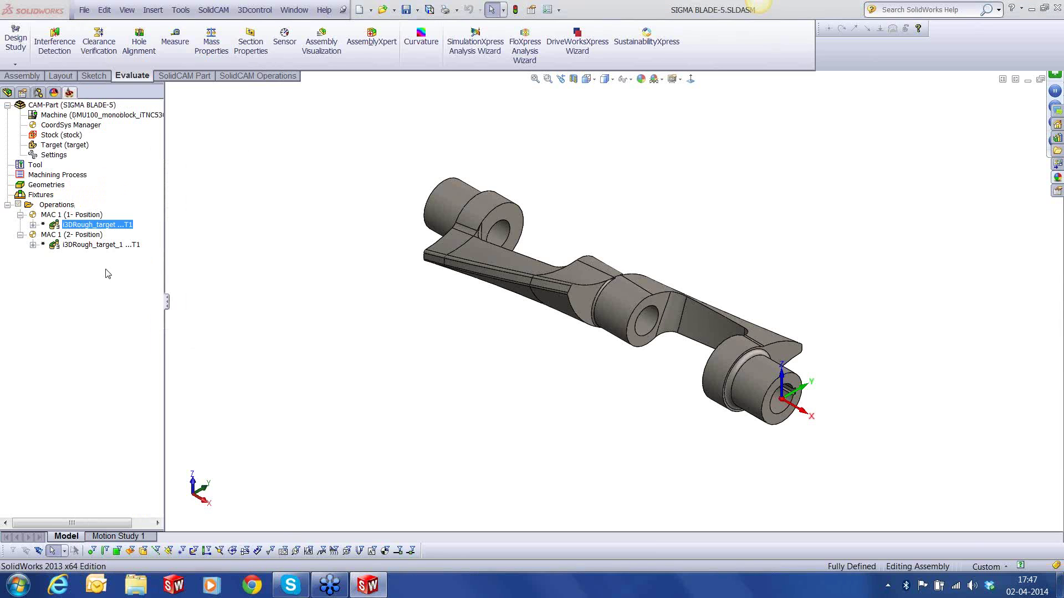
Add i3DRough_target_1 to the selection and try to calculate both roughing operations in parallel on the local computer.
{"action": "left_click", "coordinate": [86, 245], "text": "ctrl"}
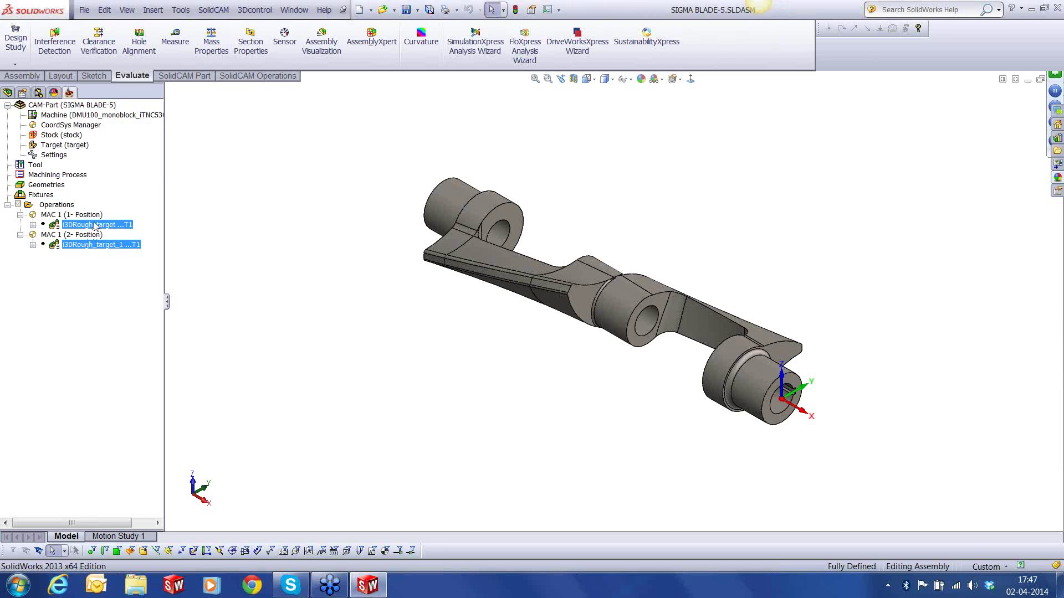
{"action": "right_click", "coordinate": [95, 225]}
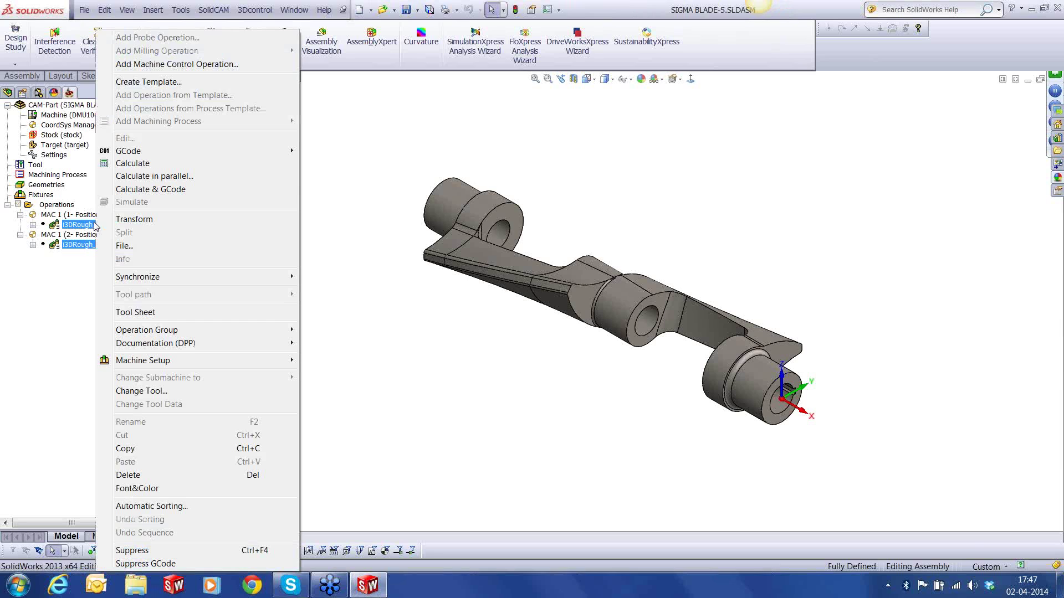
{"action": "left_click", "coordinate": [147, 176]}
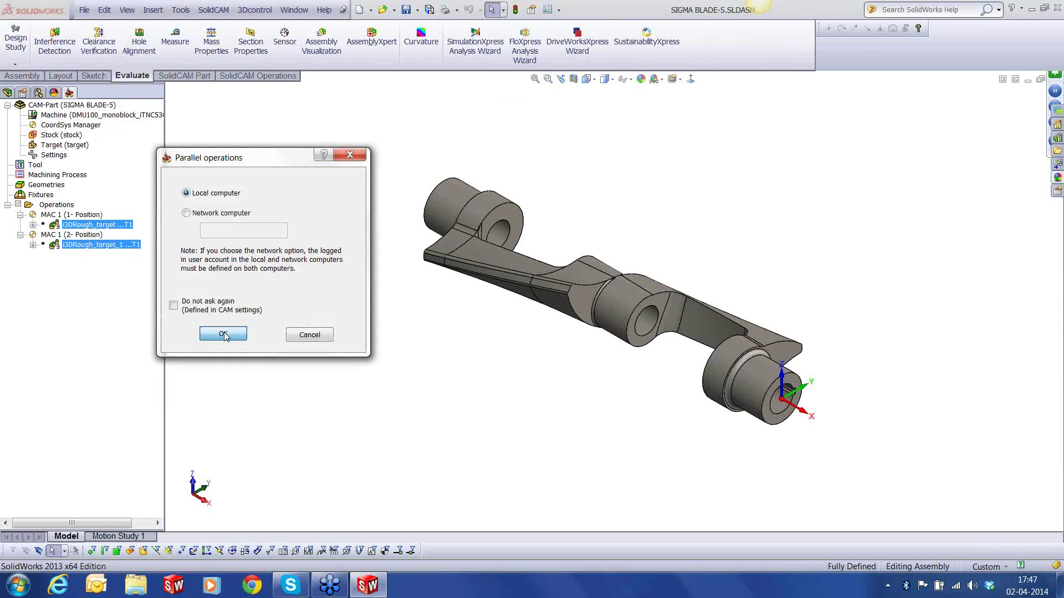
{"action": "left_click", "coordinate": [227, 324]}
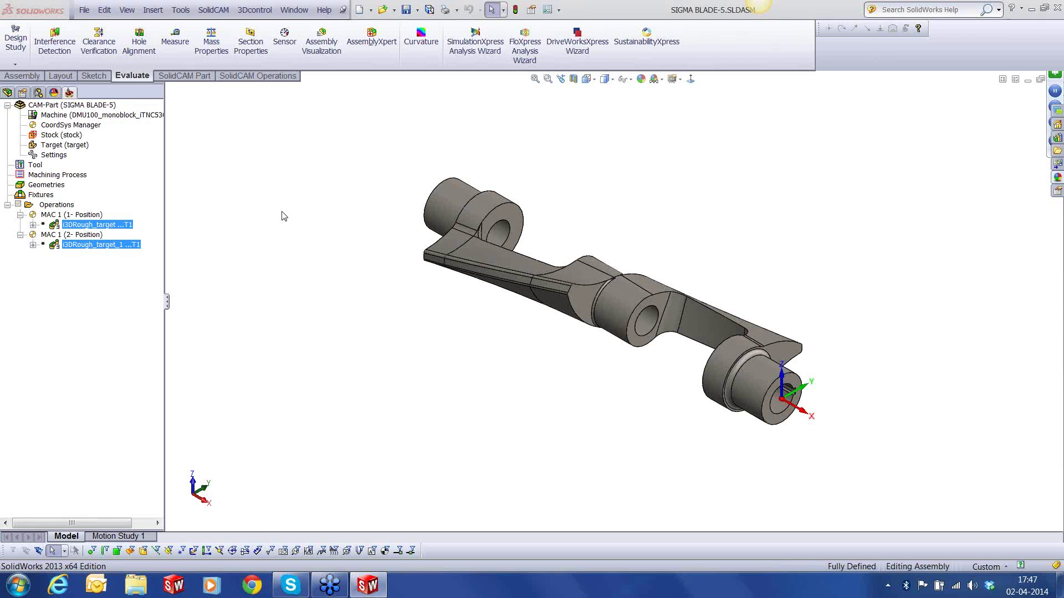
Try to calculate the two selected roughing operations with the standard, non-parallel calculation.
{"action": "right_click", "coordinate": [97, 227]}
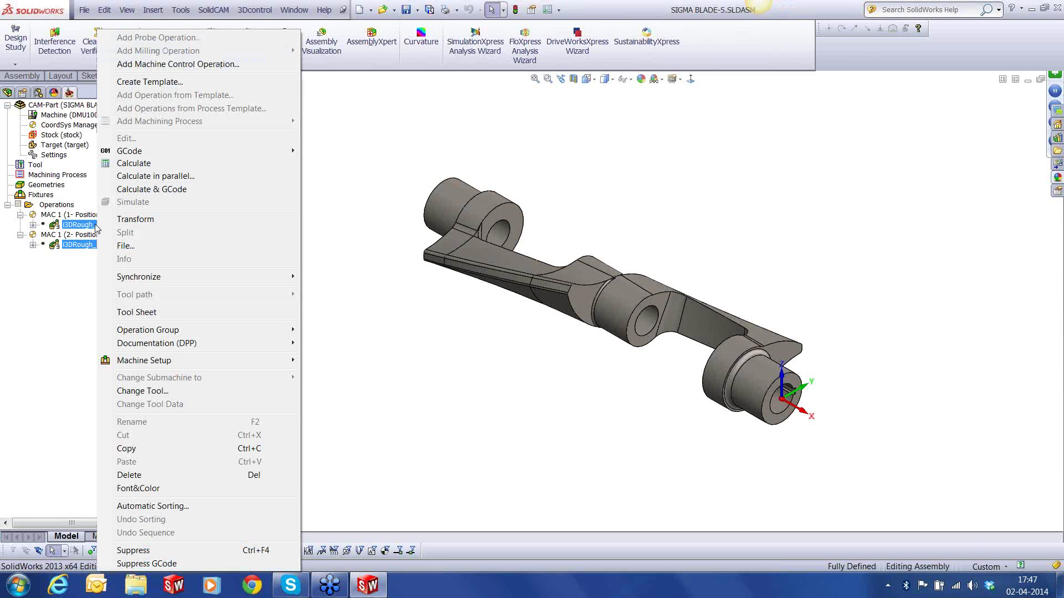
{"action": "left_click", "coordinate": [135, 164]}
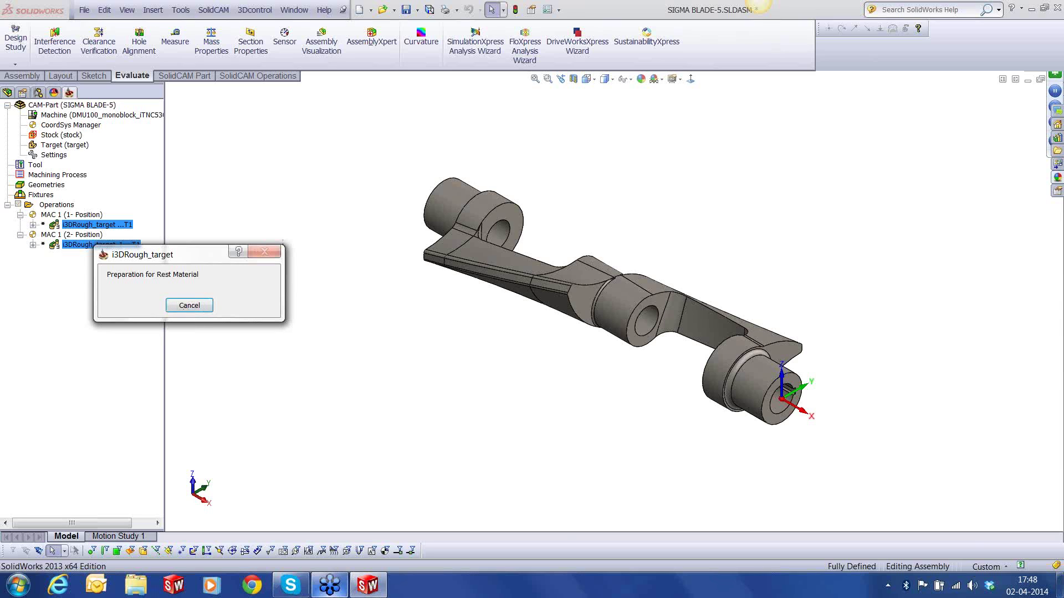
End the SLDWORKS.exe process in Windows Task Manager, close the manager and start SolidWorks again.
{"action": "right_click", "coordinate": [420, 593]}
{"action": "left_click", "coordinate": [494, 551]}
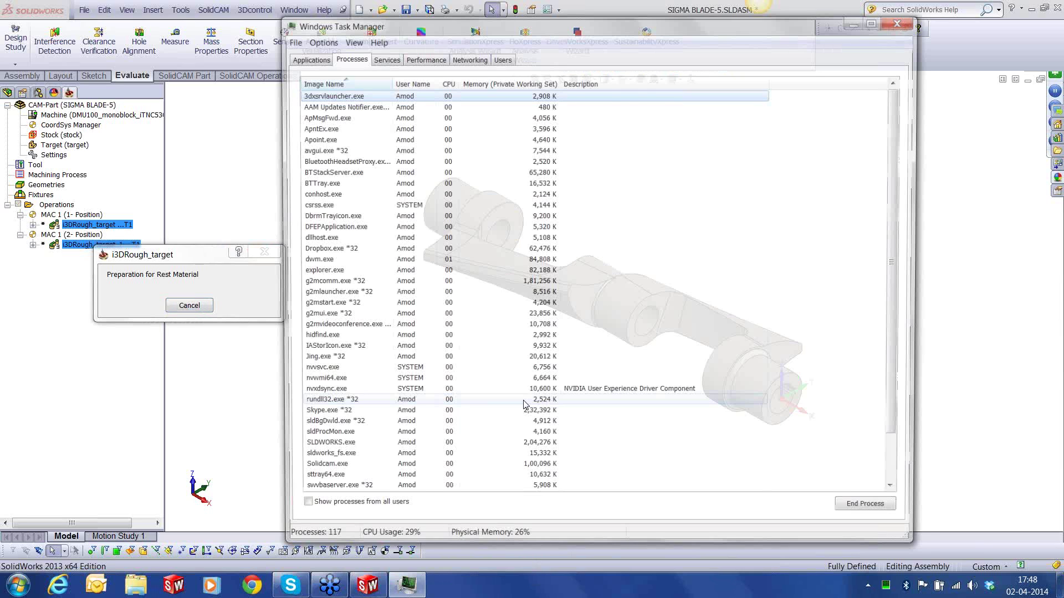
{"action": "left_click", "coordinate": [521, 446]}
{"action": "left_click", "coordinate": [862, 508]}
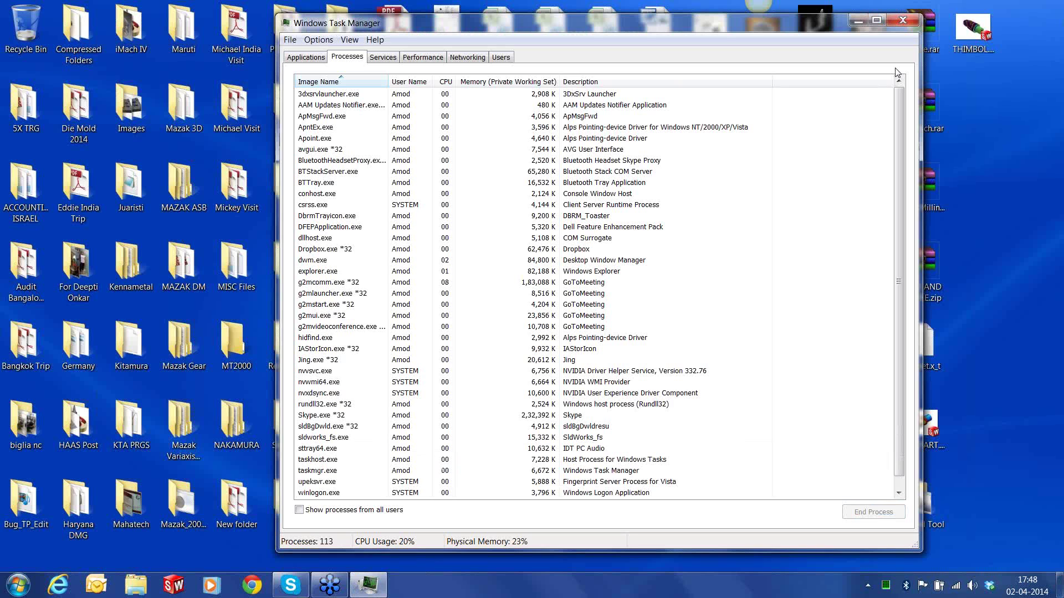
{"action": "left_click", "coordinate": [902, 20]}
{"action": "left_click", "coordinate": [173, 585]}
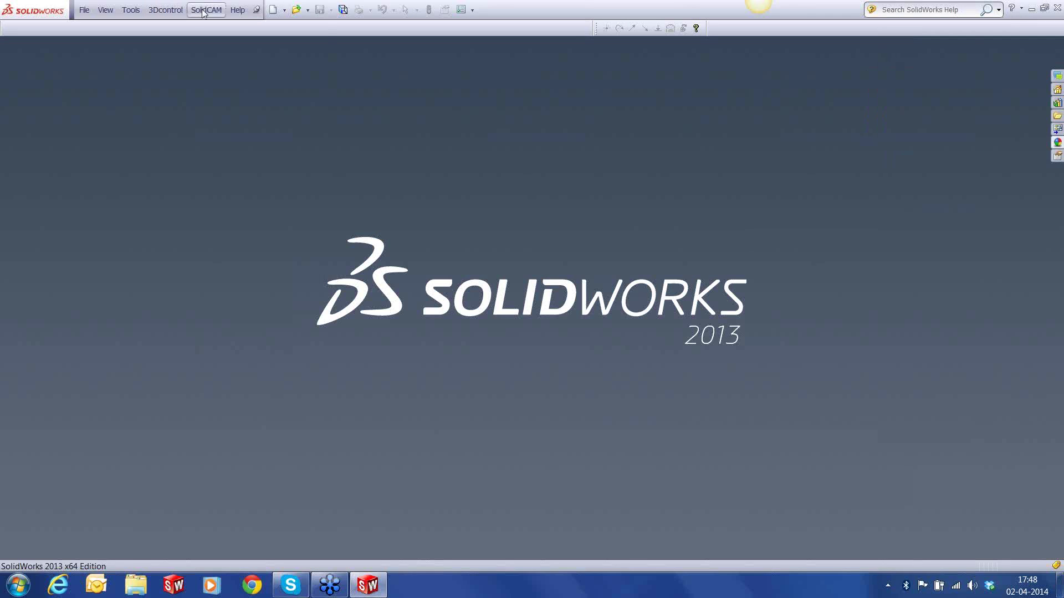
Open the recent CAM-Part SIGMA BLADE-5 and confirm which of the ambiguous part versions to continue with.
{"action": "left_click", "coordinate": [206, 9]}
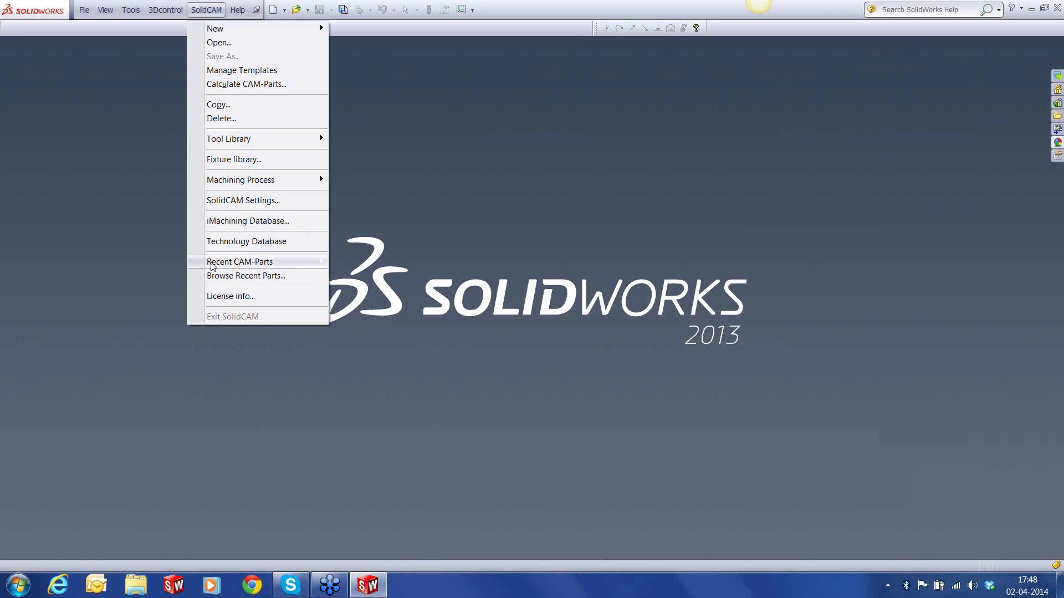
{"action": "mouse_move", "coordinate": [212, 265]}
{"action": "left_click", "coordinate": [375, 262]}
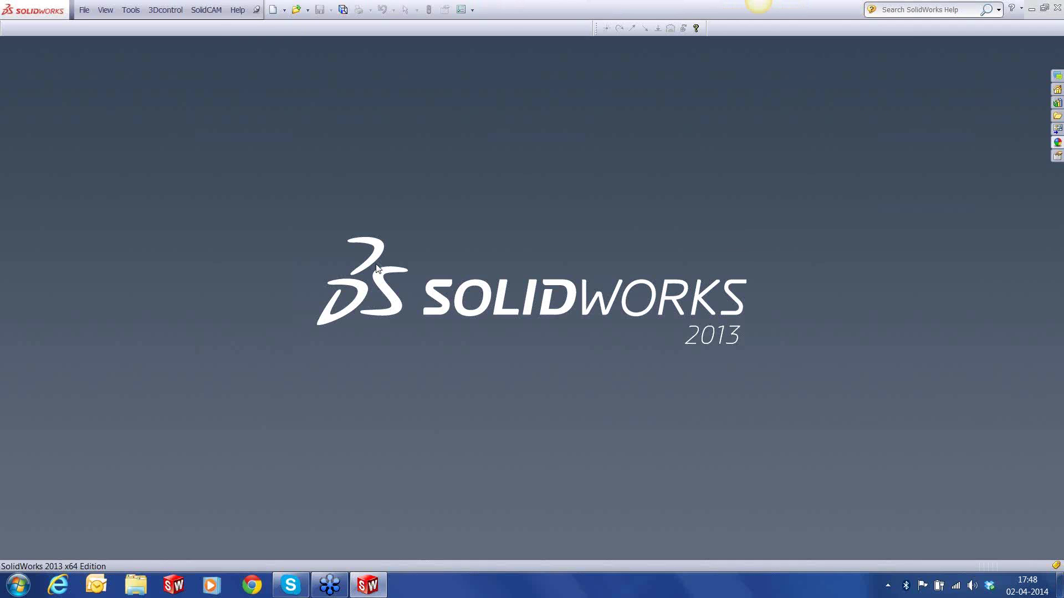
{"action": "left_click", "coordinate": [590, 351]}
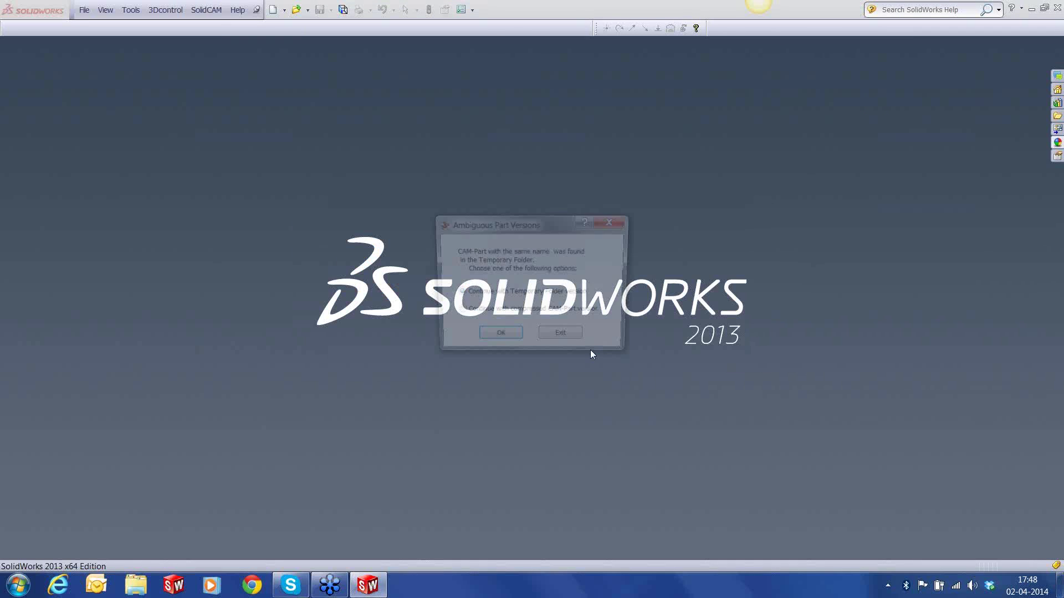
{"action": "left_click", "coordinate": [485, 339]}
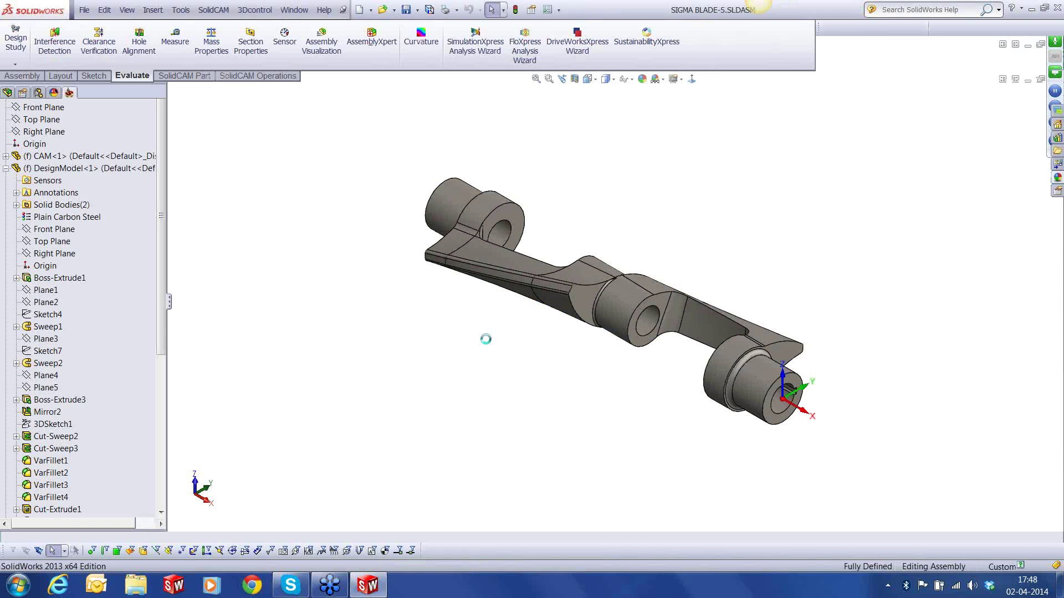
Calculate the i3DRough_target and i3DRough_target_1 operations in parallel on the local computer.
{"action": "left_click", "coordinate": [117, 244], "text": "ctrl"}
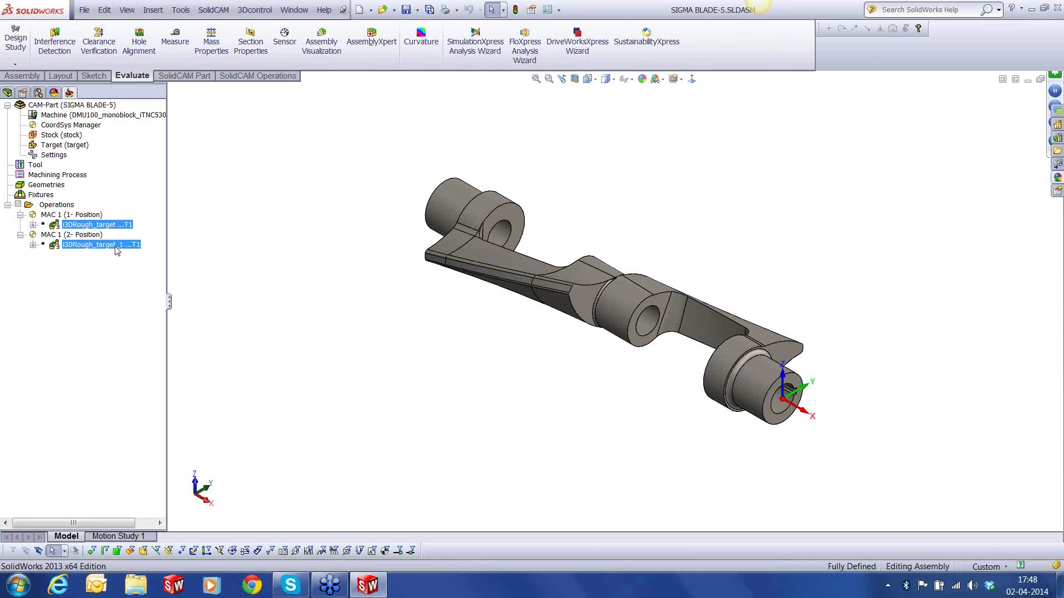
{"action": "right_click", "coordinate": [117, 250]}
{"action": "left_click", "coordinate": [156, 175]}
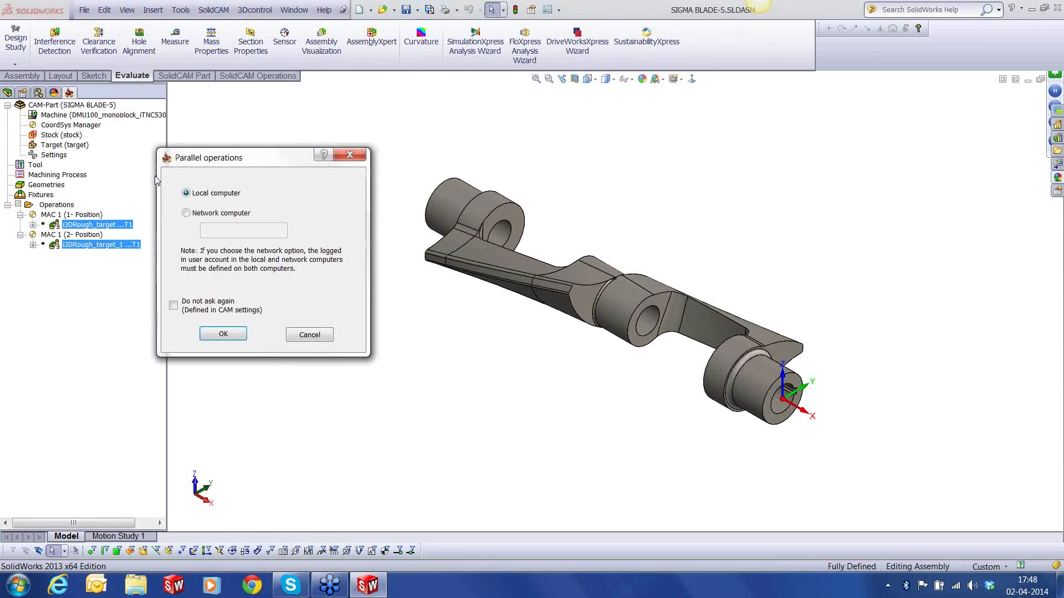
{"action": "left_click", "coordinate": [222, 334]}
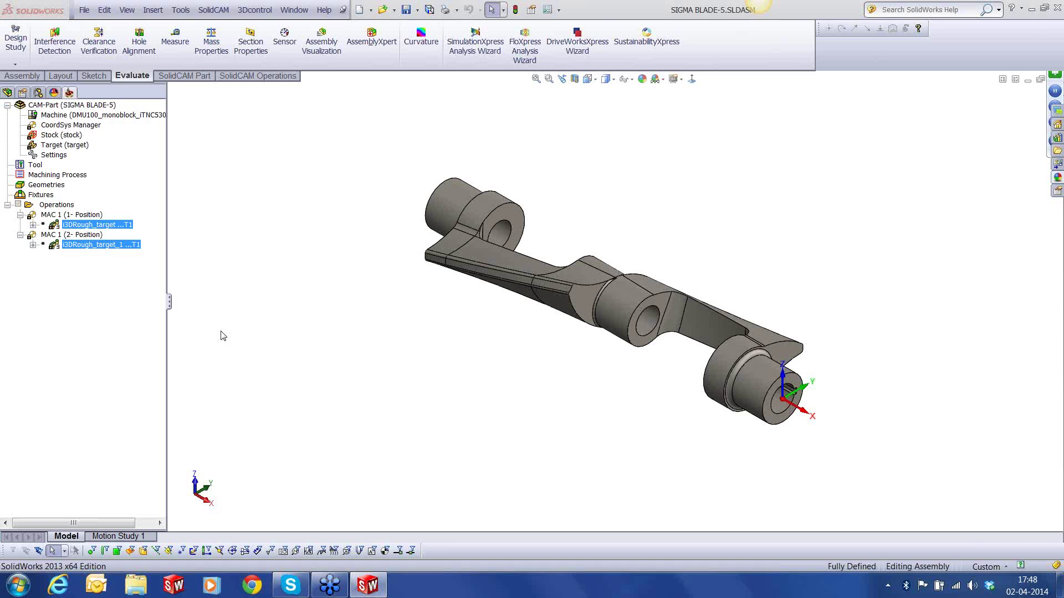
Add a Sim. 5-Axis Milling operation with the Morph between two boundary curves technology and open its drive surface geometry definition.
{"action": "left_click", "coordinate": [19, 235]}
{"action": "middle_click_drag", "start_coordinate": [411, 307], "coordinate": [540, 375]}
{"action": "scroll", "coordinate": [539, 371], "scroll_direction": "down", "scroll_amount": 3}
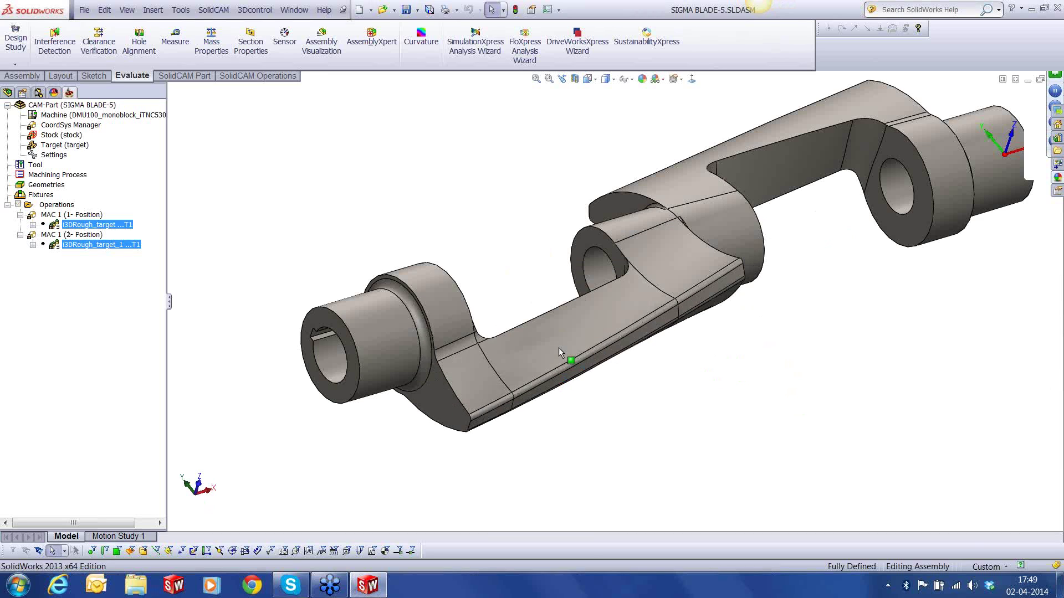
{"action": "scroll", "coordinate": [626, 277], "scroll_direction": "up", "scroll_amount": 2}
{"action": "scroll", "coordinate": [653, 247], "scroll_direction": "down", "scroll_amount": 2}
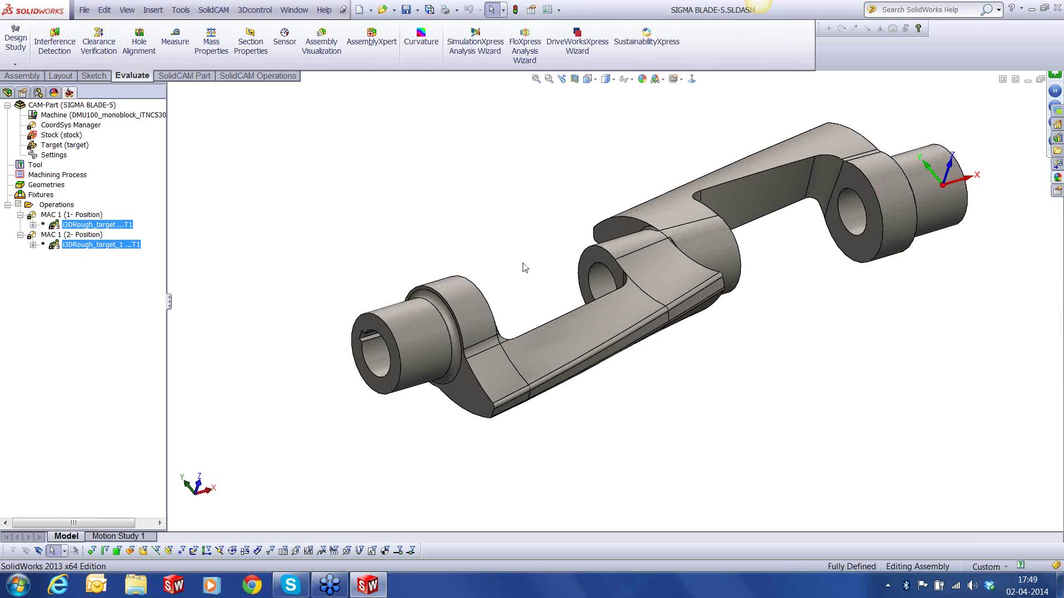
{"action": "scroll", "coordinate": [475, 289], "scroll_direction": "down", "scroll_amount": 2}
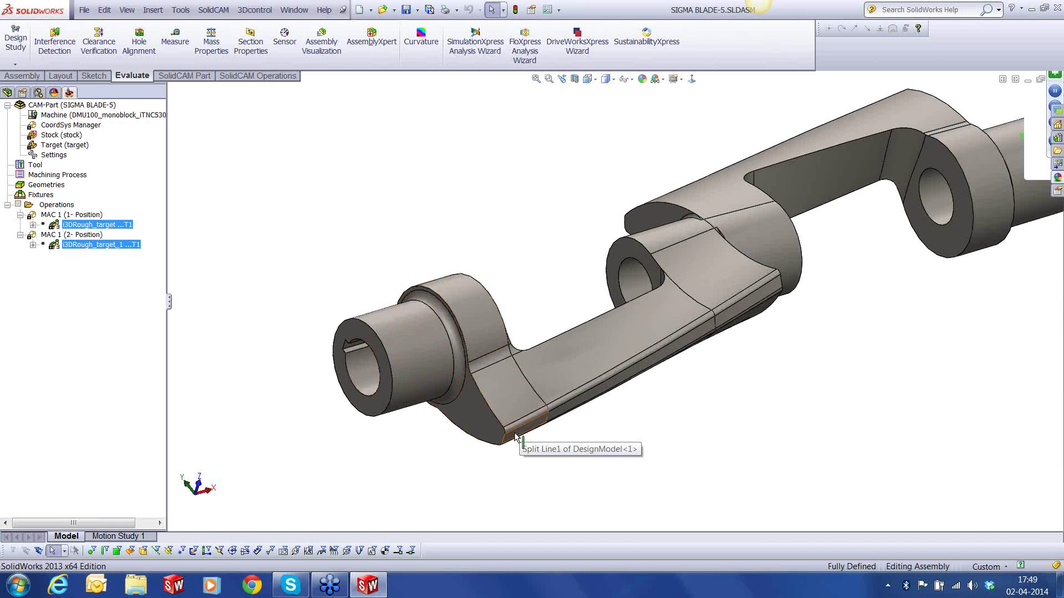
{"action": "right_click", "coordinate": [69, 204]}
{"action": "mouse_move", "coordinate": [136, 227]}
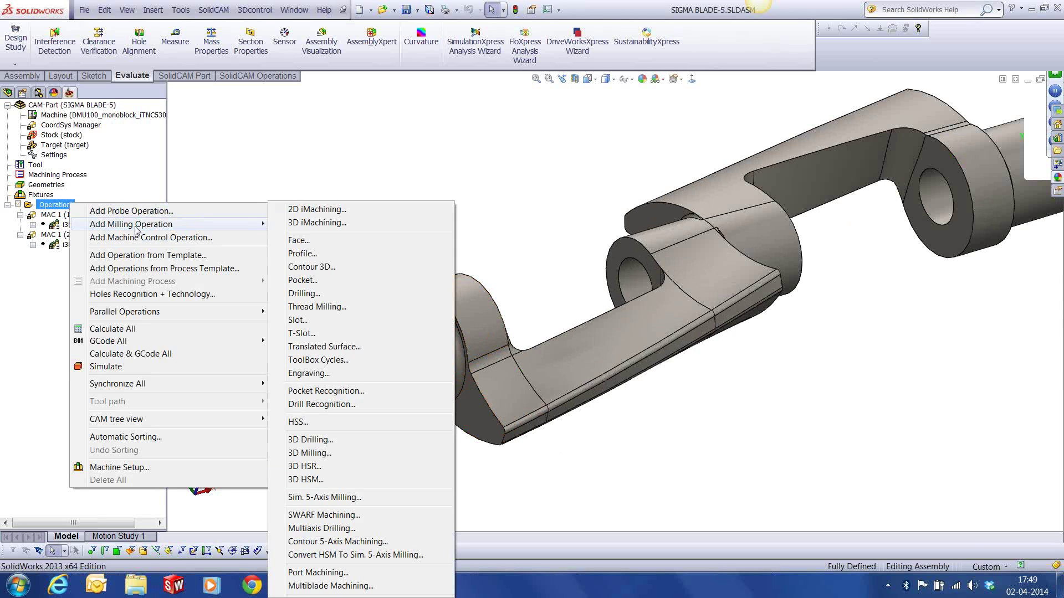
{"action": "left_click", "coordinate": [352, 514]}
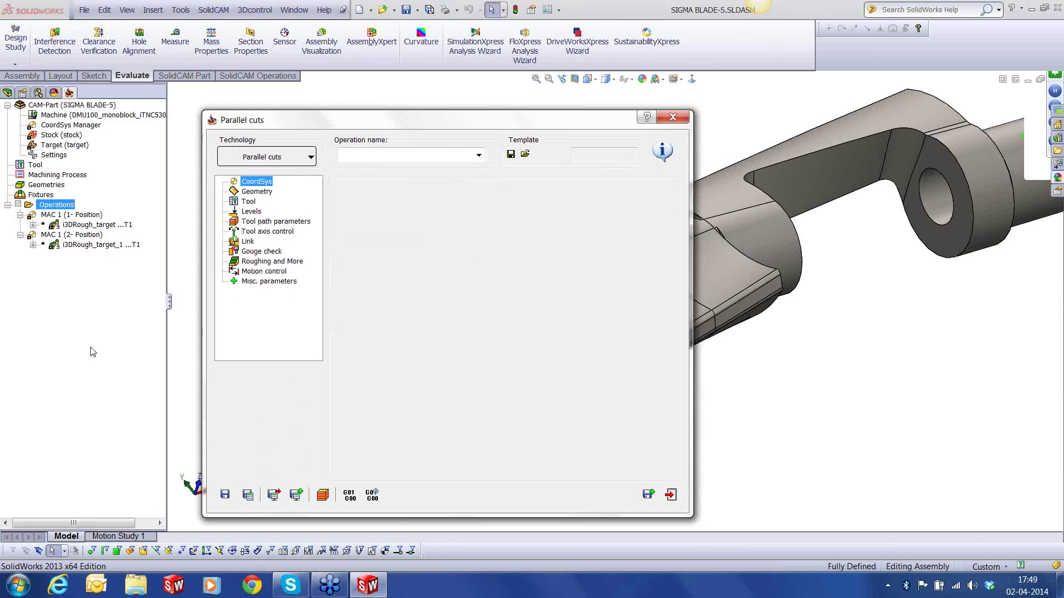
{"action": "left_click", "coordinate": [256, 191]}
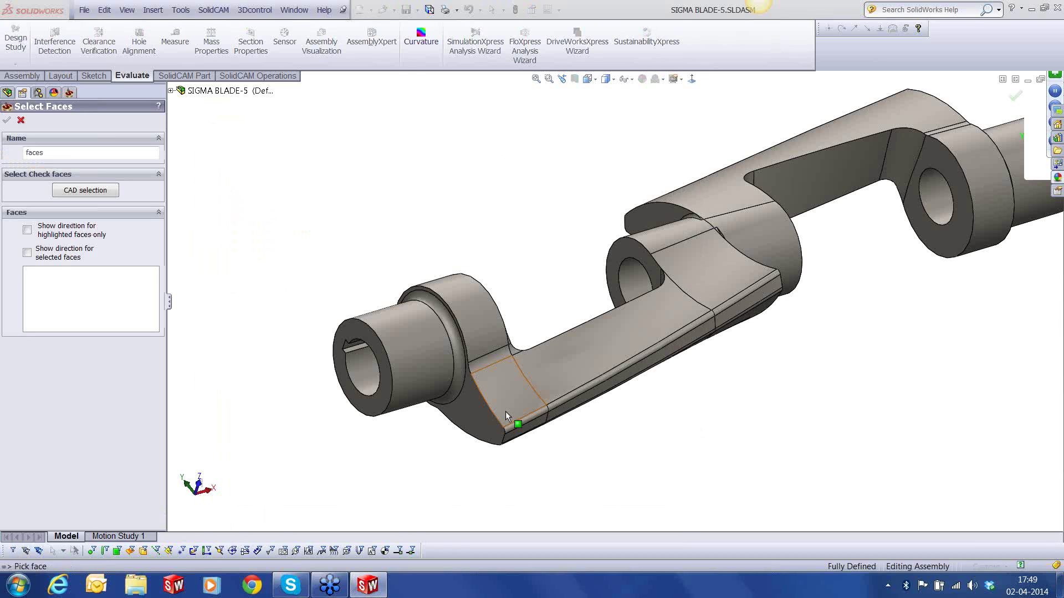
Select the connected outer faces around the keyed end hub and adjoining blade end, including the fillets, as drive faces.
{"action": "left_click", "coordinate": [489, 354]}
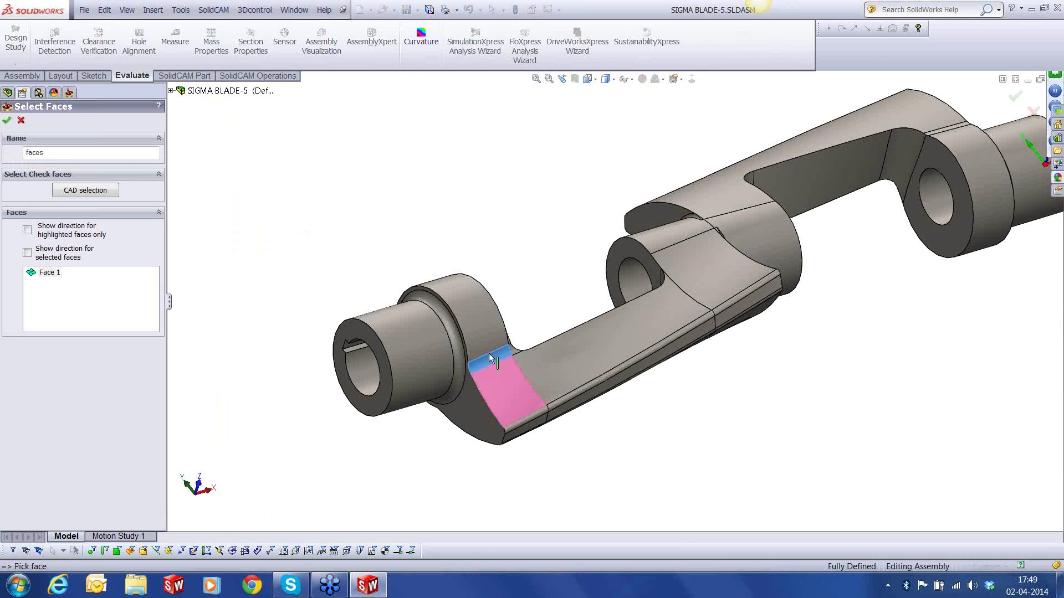
{"action": "left_click", "coordinate": [499, 342]}
{"action": "middle_click_drag", "start_coordinate": [500, 342], "coordinate": [492, 394]}
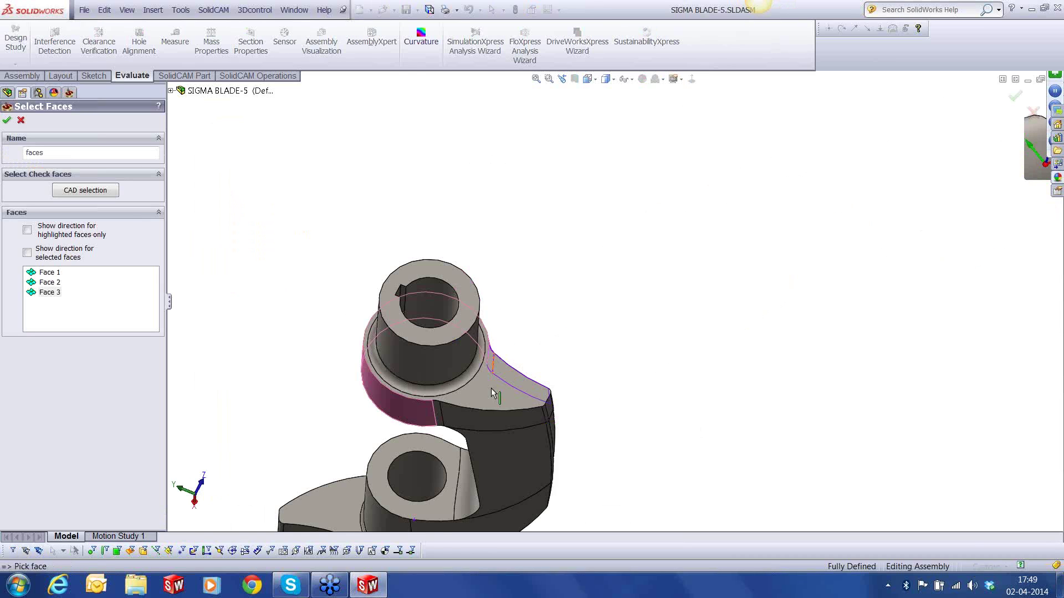
{"action": "scroll", "coordinate": [449, 419], "scroll_direction": "down", "scroll_amount": 4}
{"action": "left_click", "coordinate": [427, 409]}
{"action": "left_click", "coordinate": [496, 417]}
{"action": "left_click", "coordinate": [653, 410]}
{"action": "left_click", "coordinate": [661, 400]}
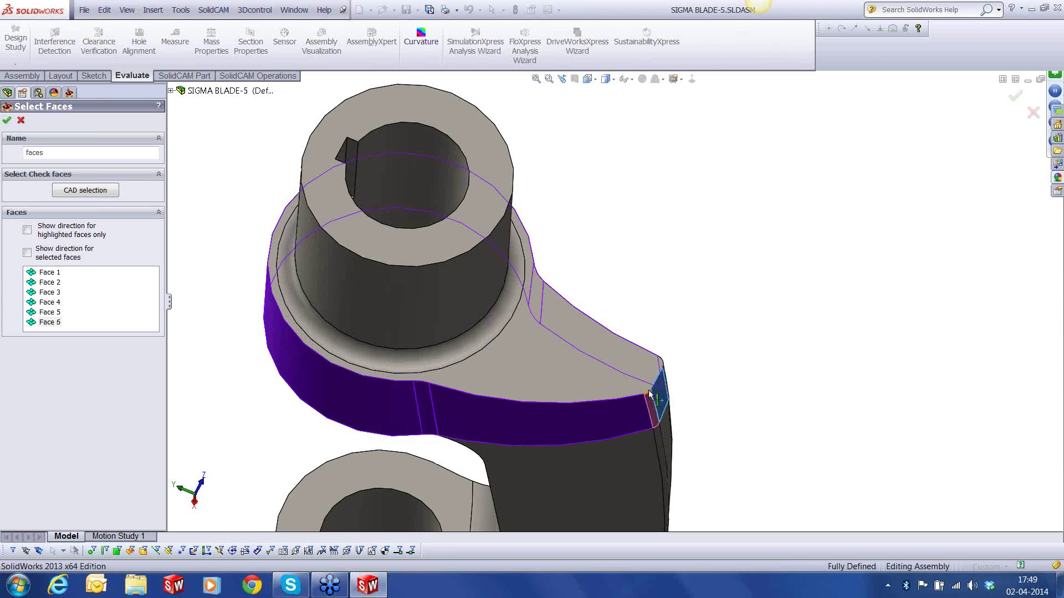
{"action": "left_click", "coordinate": [650, 393]}
Add the narrow rounded edge face at the blade tip to the drive faces and accept the set as faces.
{"action": "middle_click_drag", "start_coordinate": [616, 419], "coordinate": [570, 453]}
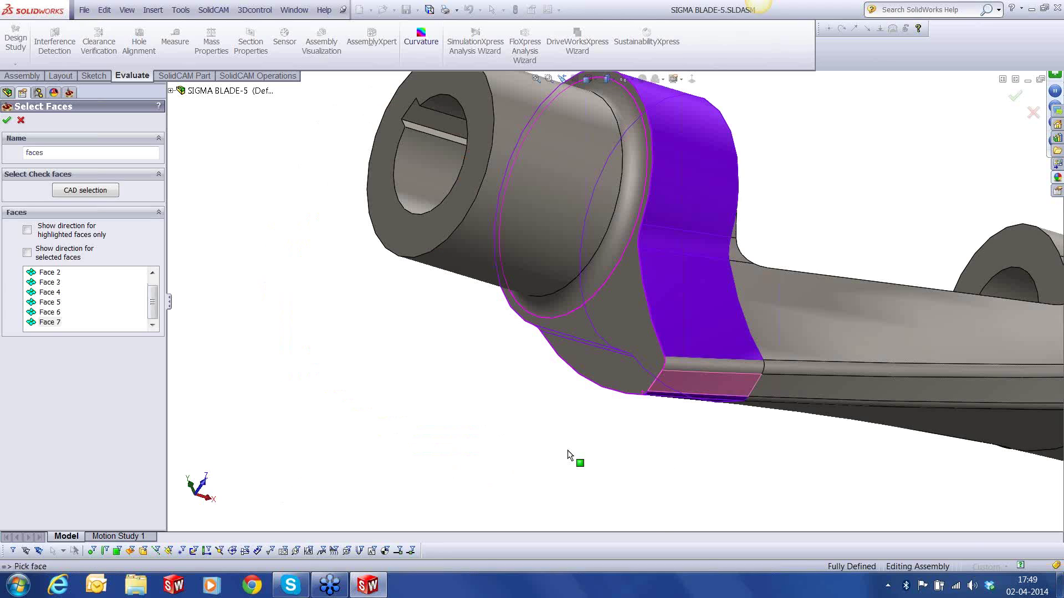
{"action": "left_click", "coordinate": [711, 366]}
{"action": "scroll", "coordinate": [715, 354], "scroll_direction": "up", "scroll_amount": 4}
{"action": "middle_click_drag", "start_coordinate": [715, 355], "coordinate": [747, 296]}
{"action": "scroll", "coordinate": [776, 288], "scroll_direction": "down", "scroll_amount": 2}
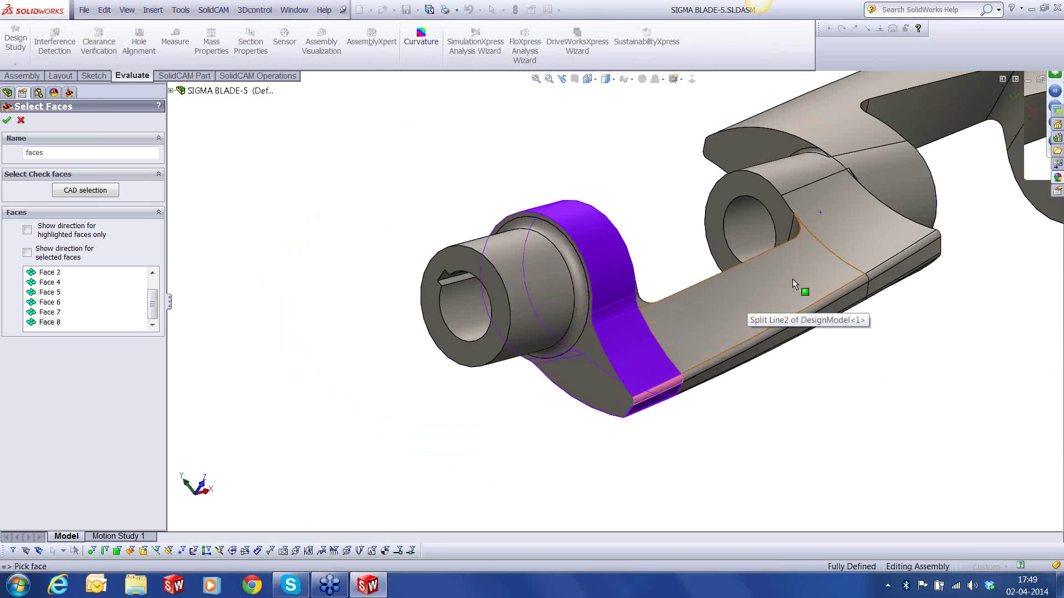
{"action": "scroll", "coordinate": [795, 275], "scroll_direction": "up", "scroll_amount": 1}
{"action": "scroll", "coordinate": [797, 261], "scroll_direction": "down", "scroll_amount": 1}
{"action": "left_click", "coordinate": [7, 120]}
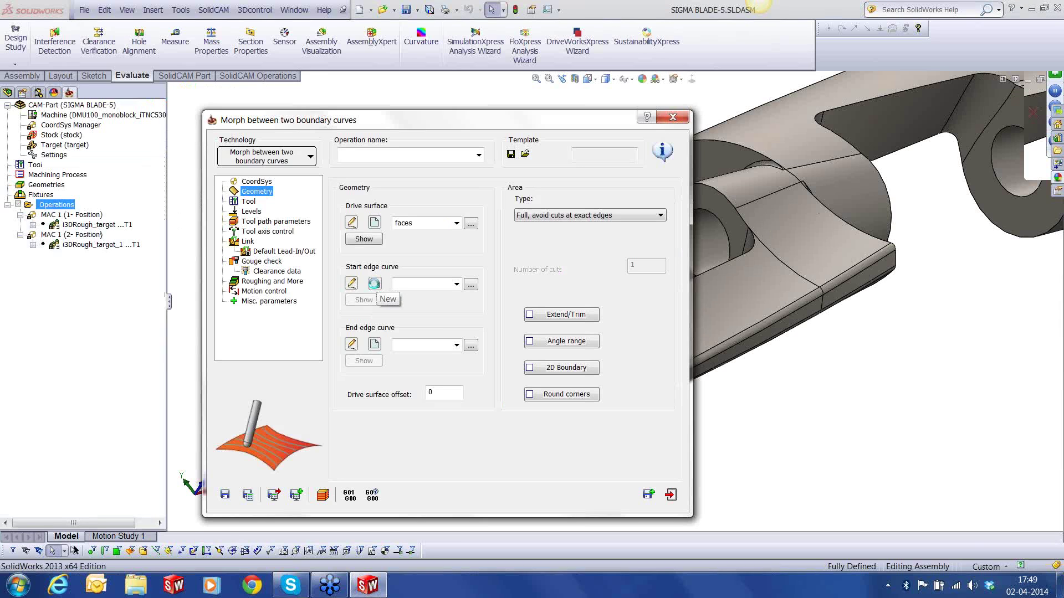
Begin the start edge curve chain along the outer end edges of the drive faces, around the hub and the blade's curved underside.
{"action": "left_click", "coordinate": [375, 283]}
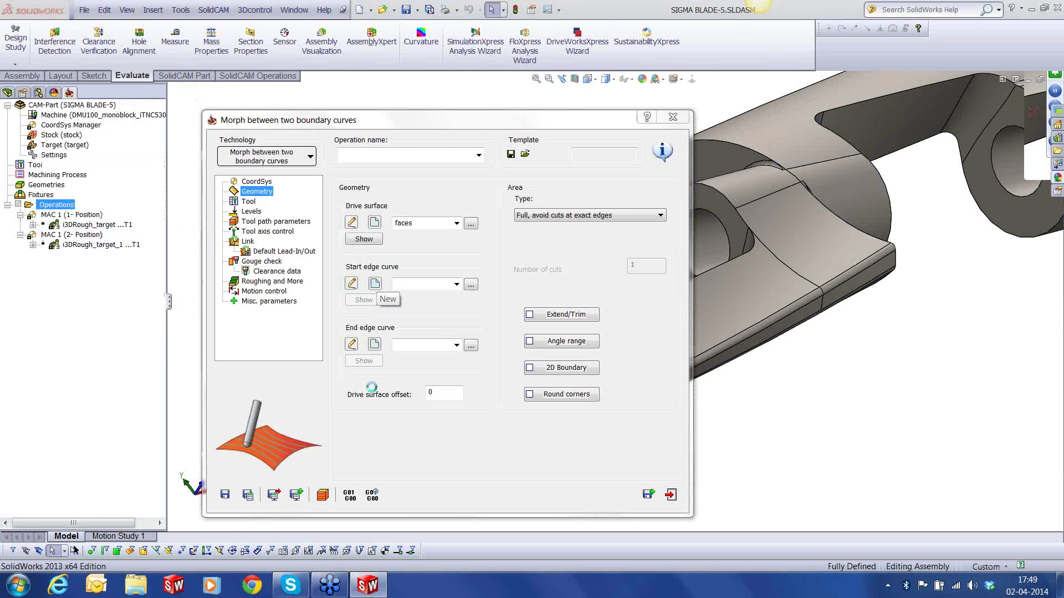
{"action": "left_click", "coordinate": [553, 352]}
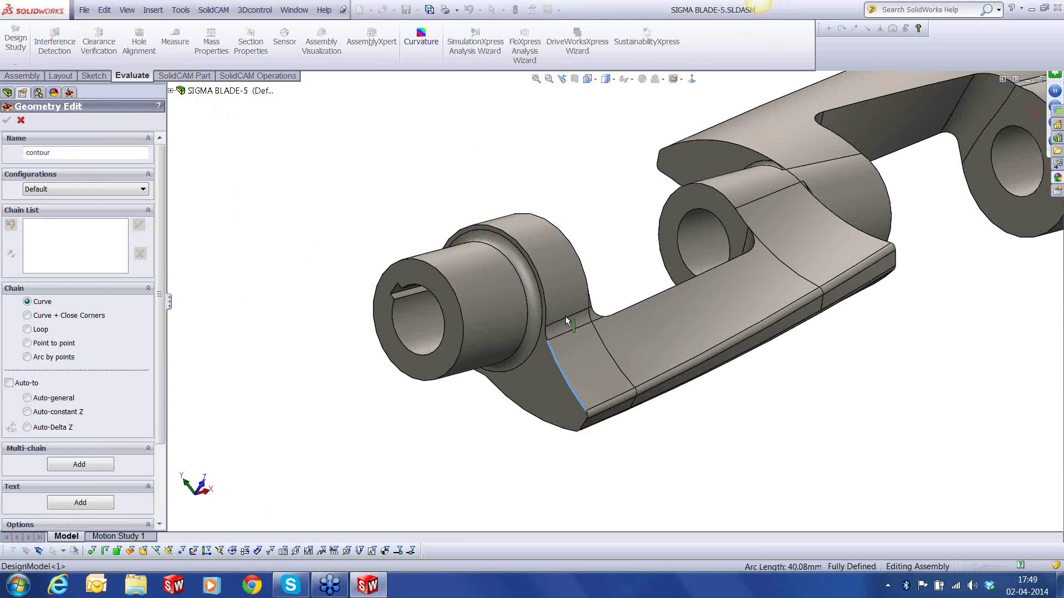
{"action": "scroll", "coordinate": [565, 316], "scroll_direction": "down", "scroll_amount": 2}
{"action": "left_click", "coordinate": [560, 311]}
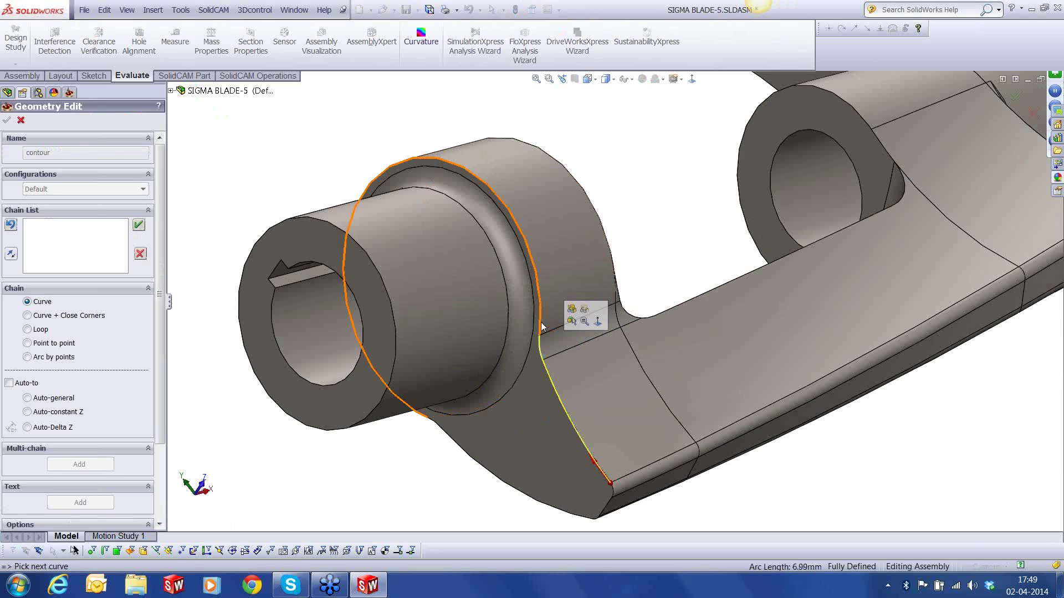
{"action": "left_click", "coordinate": [441, 438]}
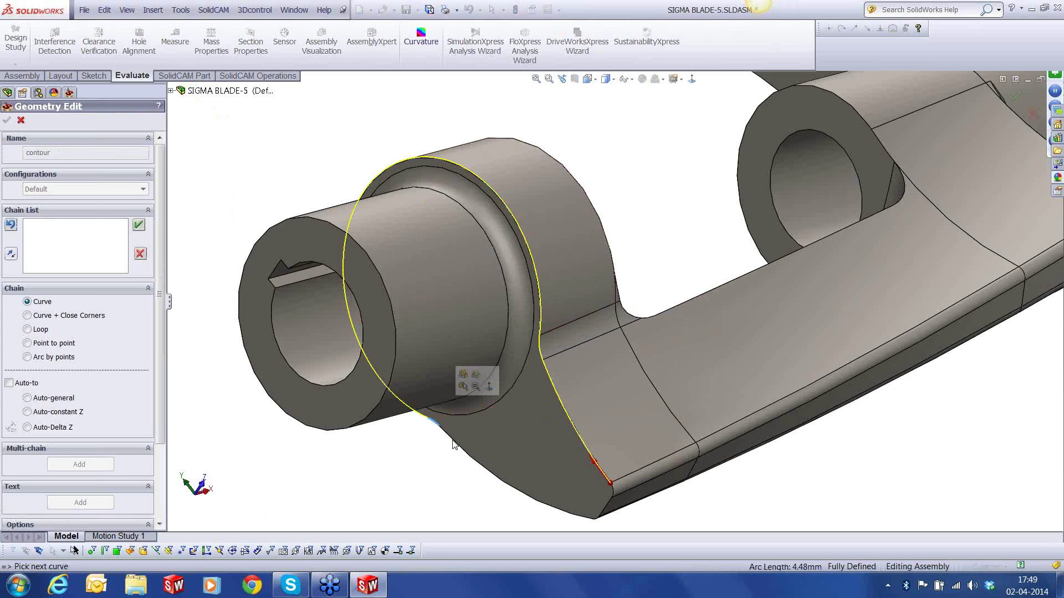
{"action": "left_click", "coordinate": [459, 448]}
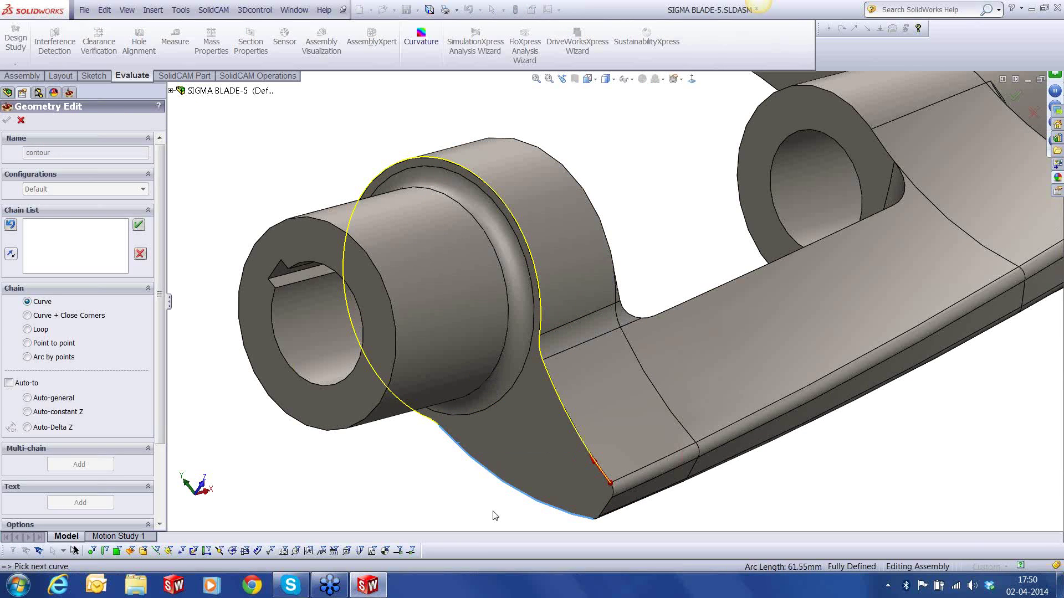
Close the chain with the short edges at the blade tip and accept the contour as the start edge curve.
{"action": "scroll", "coordinate": [495, 516], "scroll_direction": "up", "scroll_amount": 2}
{"action": "scroll", "coordinate": [595, 471], "scroll_direction": "down", "scroll_amount": 3}
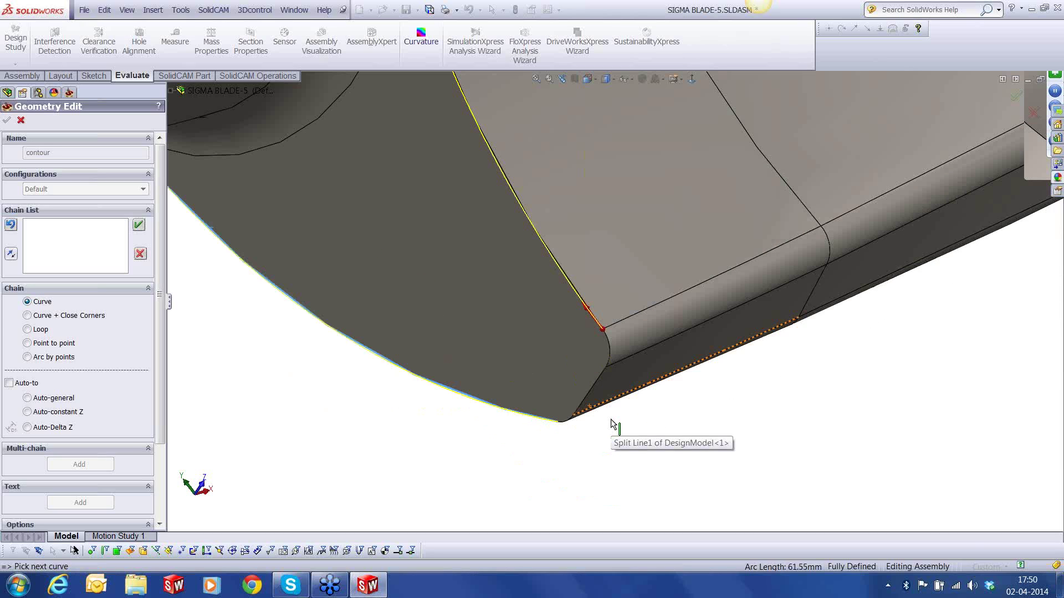
{"action": "middle_click_drag", "start_coordinate": [612, 424], "coordinate": [588, 349]}
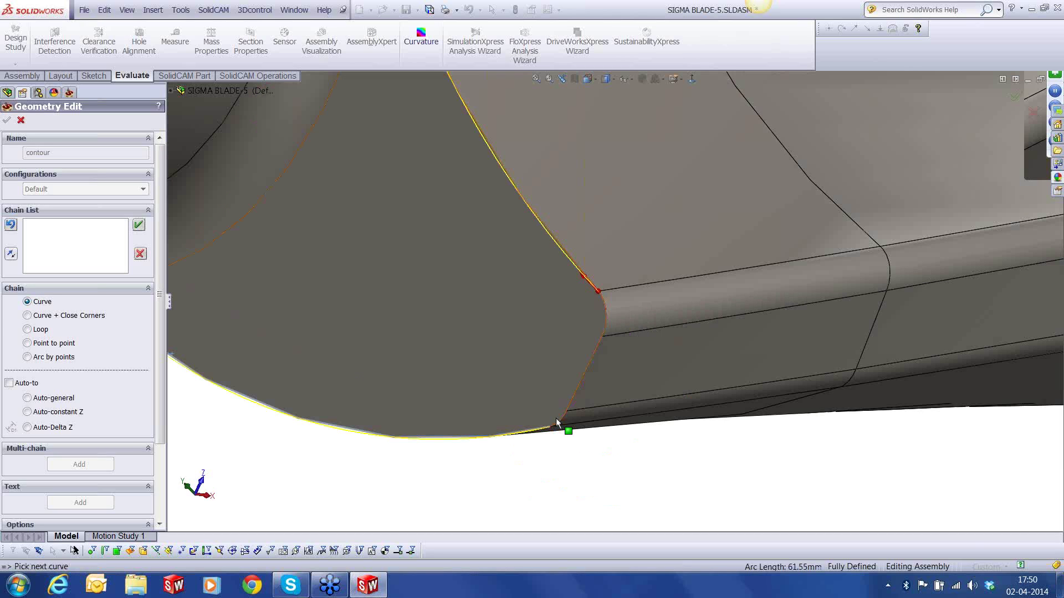
{"action": "left_click", "coordinate": [600, 345]}
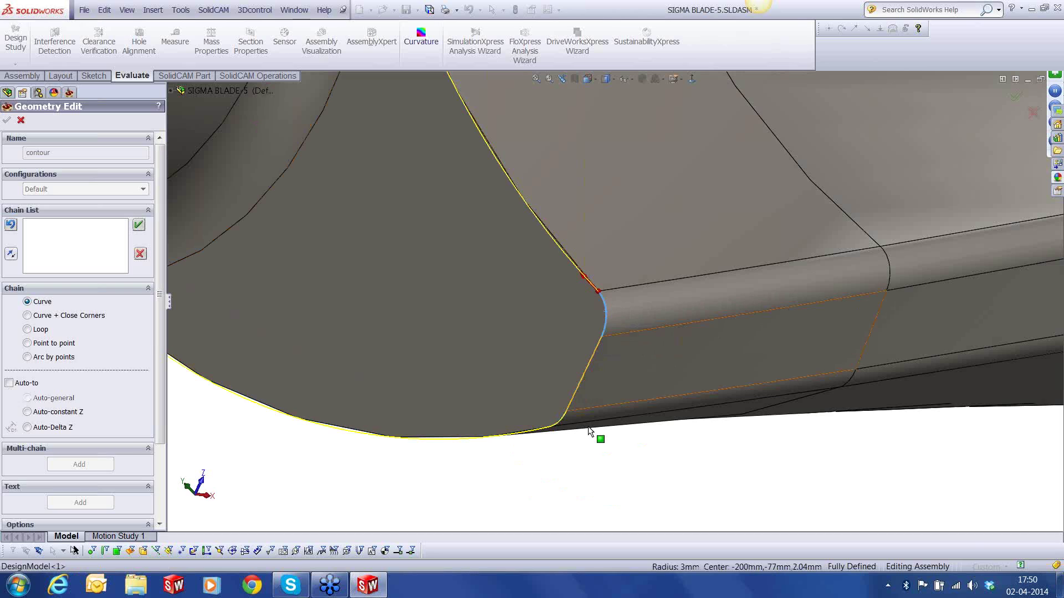
{"action": "left_click", "coordinate": [121, 301]}
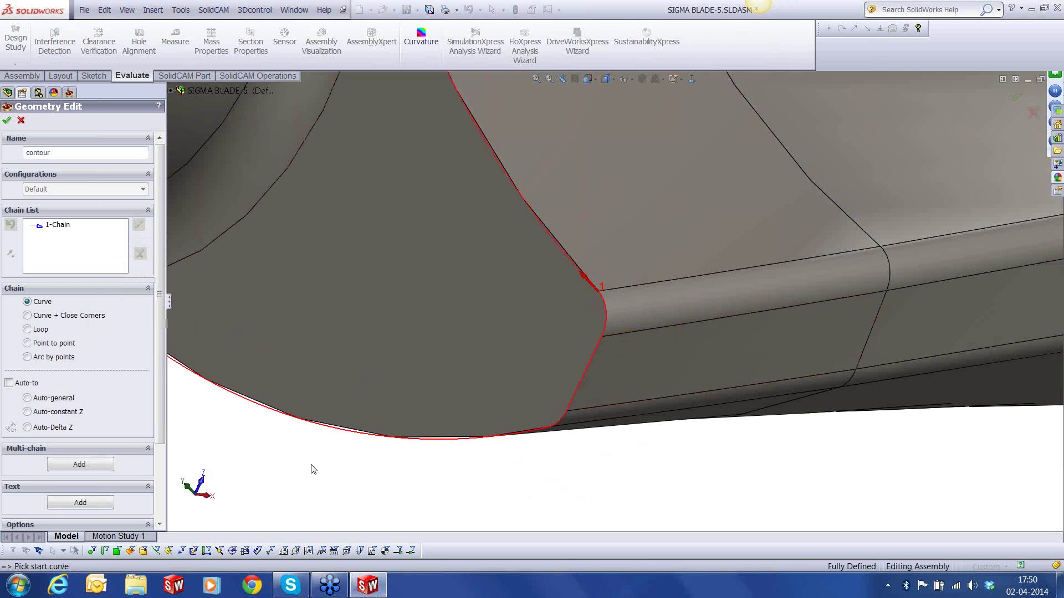
{"action": "scroll", "coordinate": [468, 461], "scroll_direction": "up", "scroll_amount": 6}
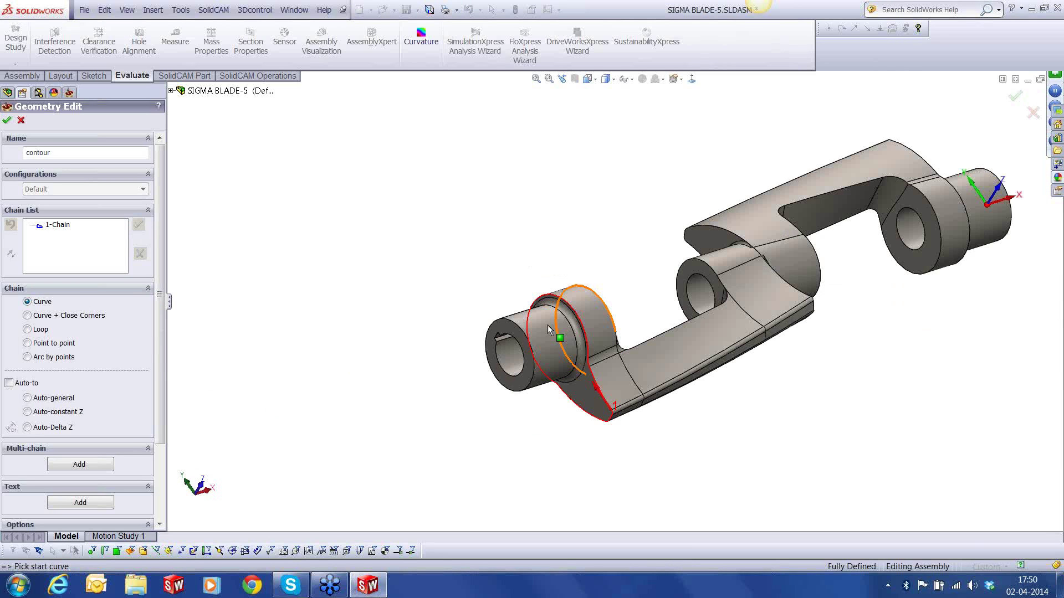
{"action": "scroll", "coordinate": [547, 324], "scroll_direction": "down", "scroll_amount": 2}
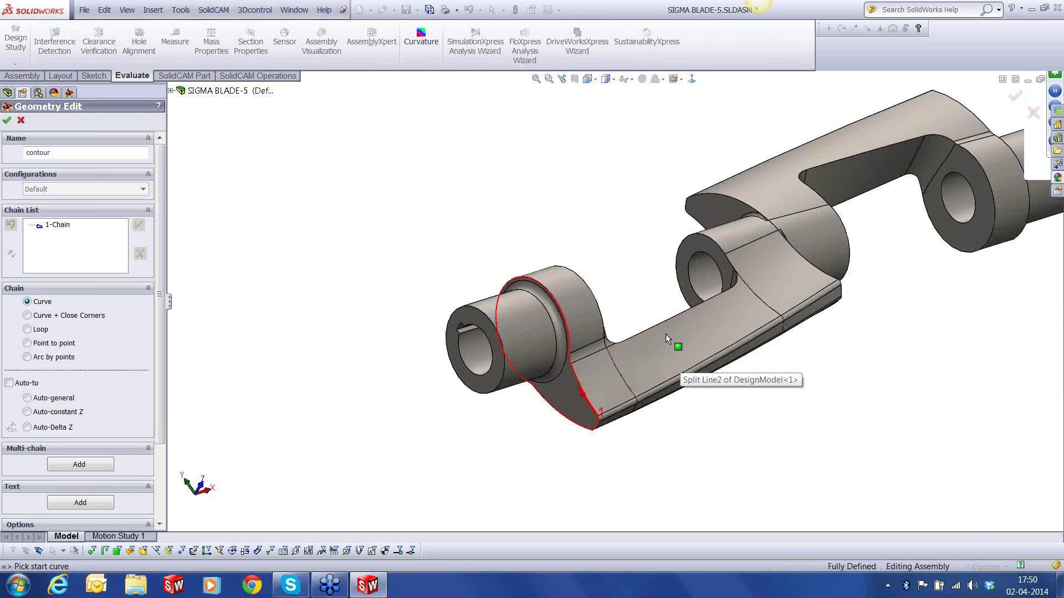
{"action": "scroll", "coordinate": [666, 334], "scroll_direction": "down", "scroll_amount": 2}
{"action": "left_click", "coordinate": [7, 122]}
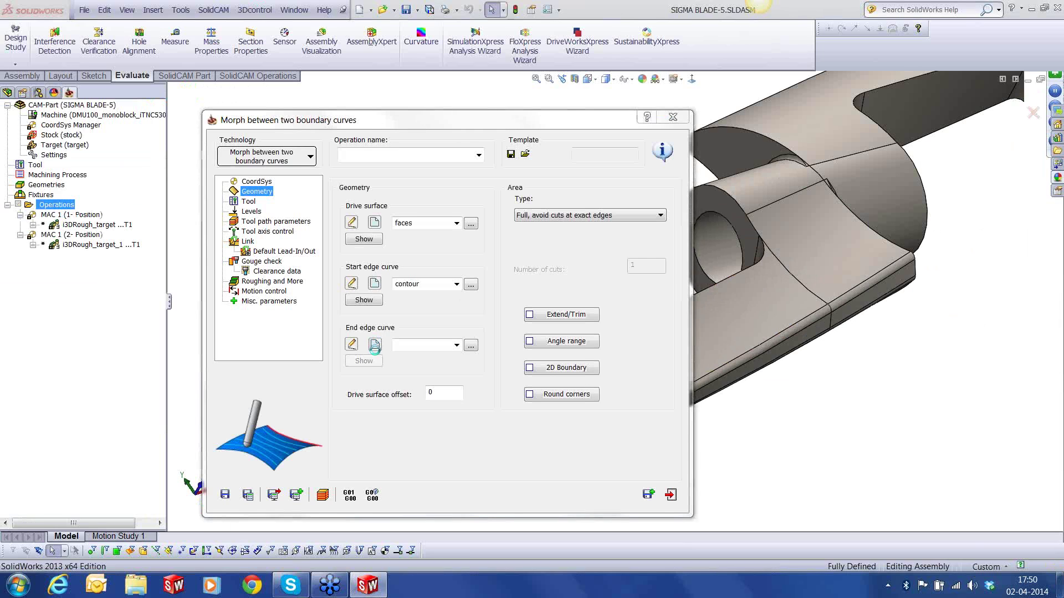
Begin the end edge curve chain with the cross edge on the blade face beside the hub and dismiss the compatibility notice.
{"action": "left_click", "coordinate": [375, 344]}
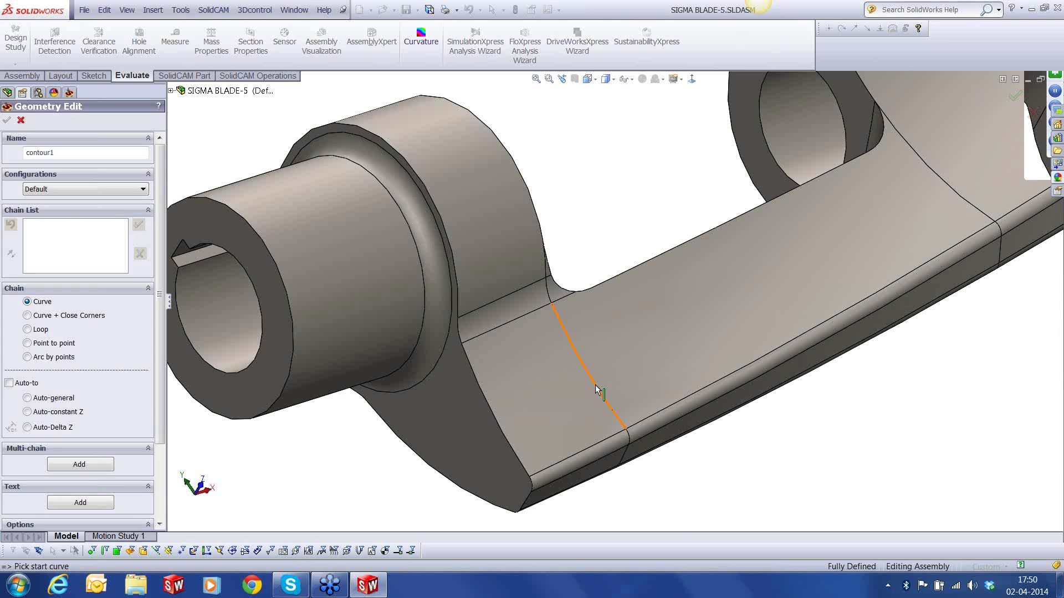
{"action": "left_click", "coordinate": [596, 390]}
{"action": "scroll", "coordinate": [554, 299], "scroll_direction": "down", "scroll_amount": 3}
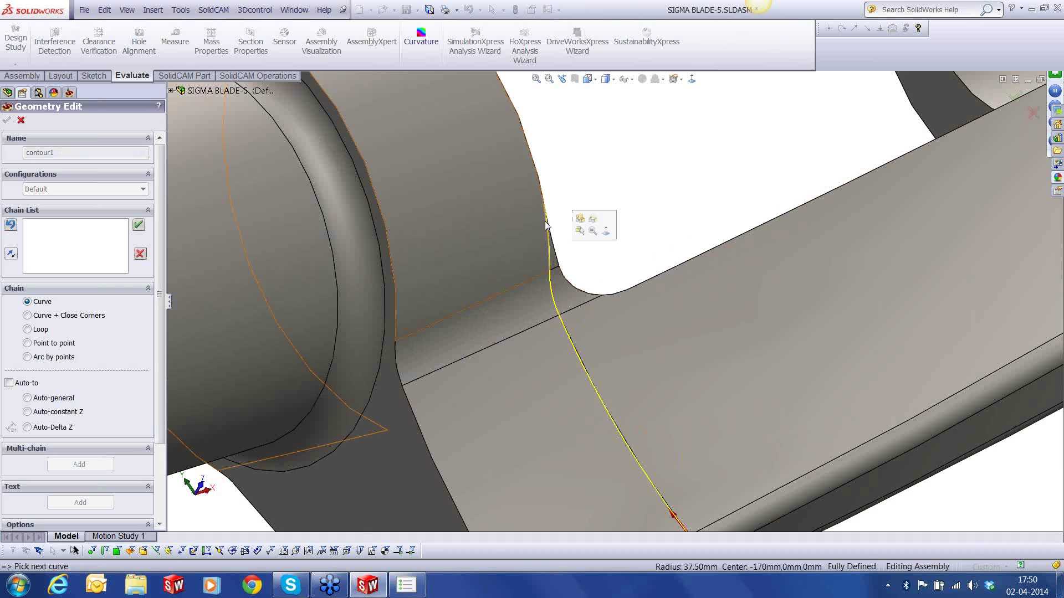
{"action": "mouse_move", "coordinate": [409, 594]}
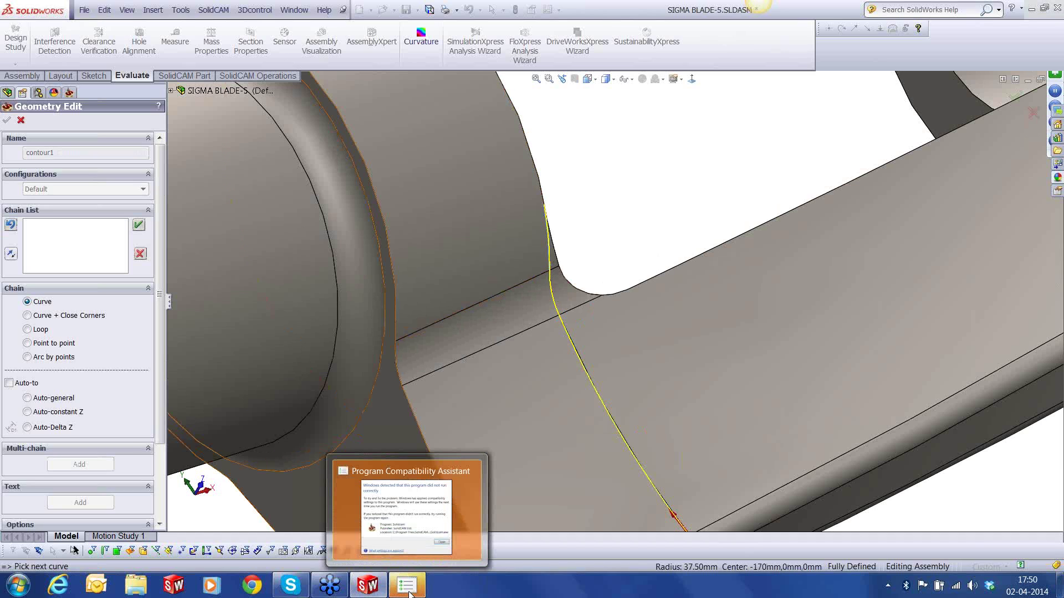
{"action": "left_click", "coordinate": [408, 586]}
{"action": "left_click", "coordinate": [626, 342]}
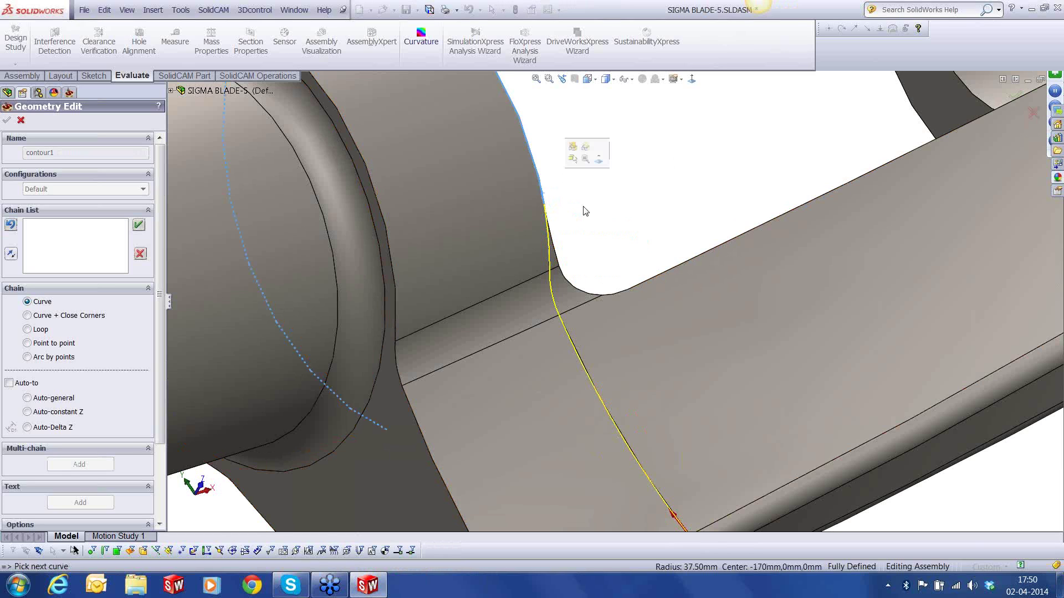
Extend the end edge curve chain around the hub and along the short fillet edge and curved cross edge on the blade's underside.
{"action": "scroll", "coordinate": [584, 210], "scroll_direction": "up", "scroll_amount": 3}
{"action": "middle_click_drag", "start_coordinate": [582, 209], "coordinate": [511, 351]}
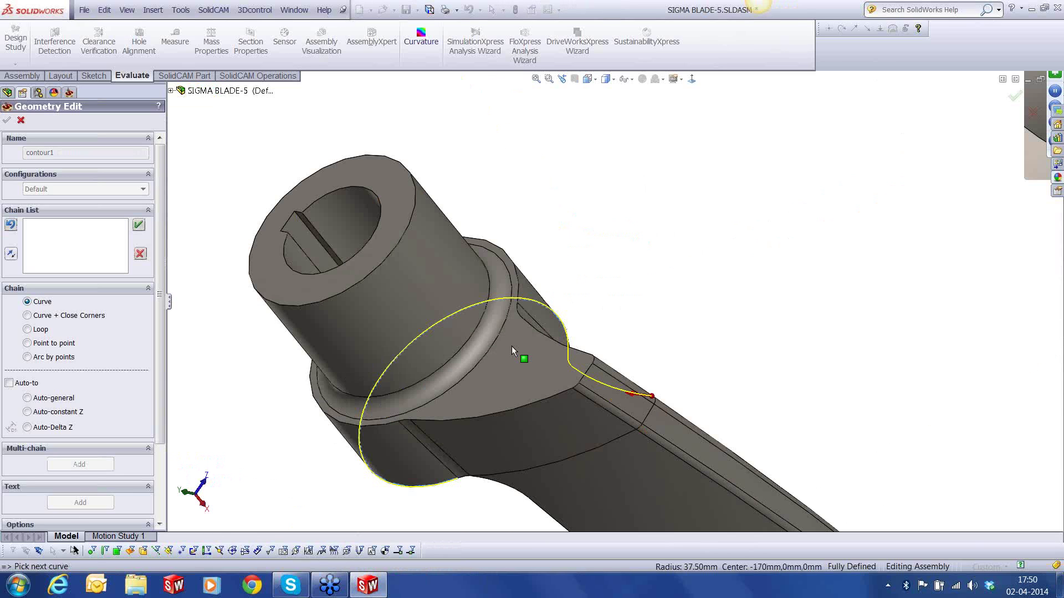
{"action": "scroll", "coordinate": [546, 416], "scroll_direction": "down", "scroll_amount": 5}
{"action": "left_click", "coordinate": [576, 410]}
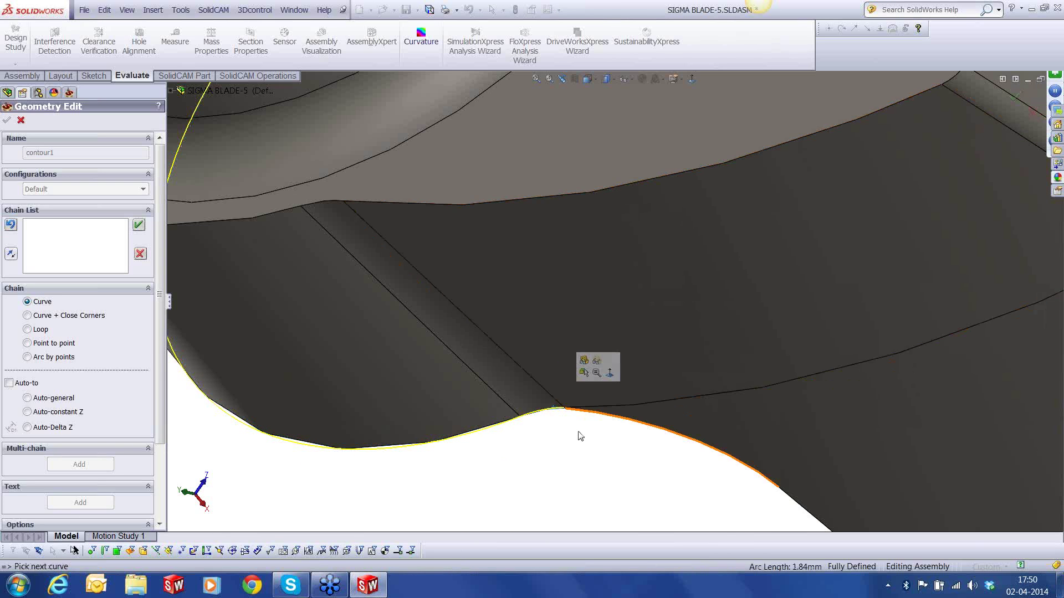
{"action": "left_click", "coordinate": [600, 417]}
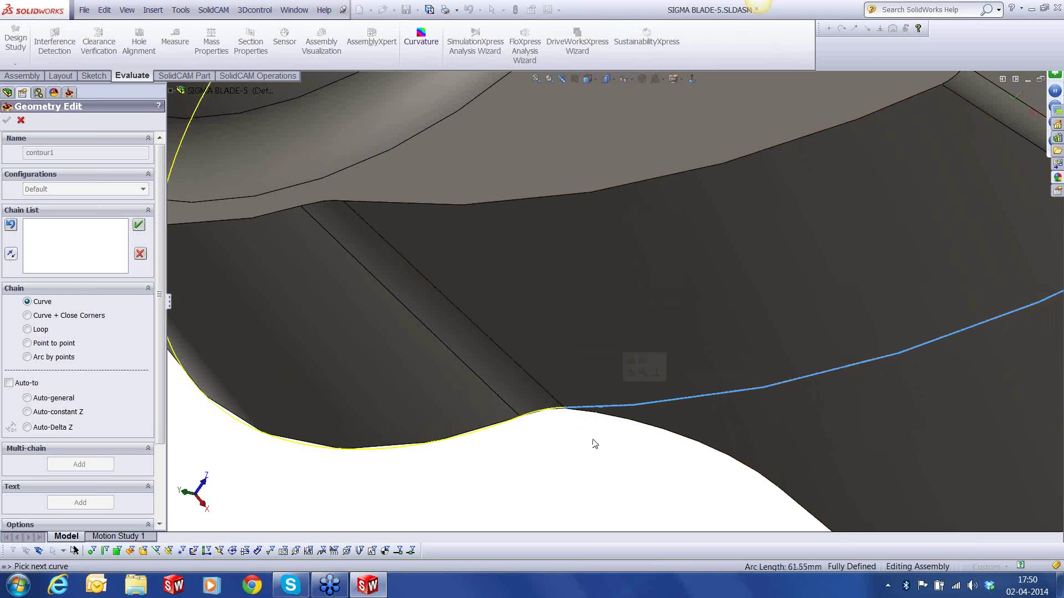
{"action": "scroll", "coordinate": [595, 443], "scroll_direction": "up", "scroll_amount": 4}
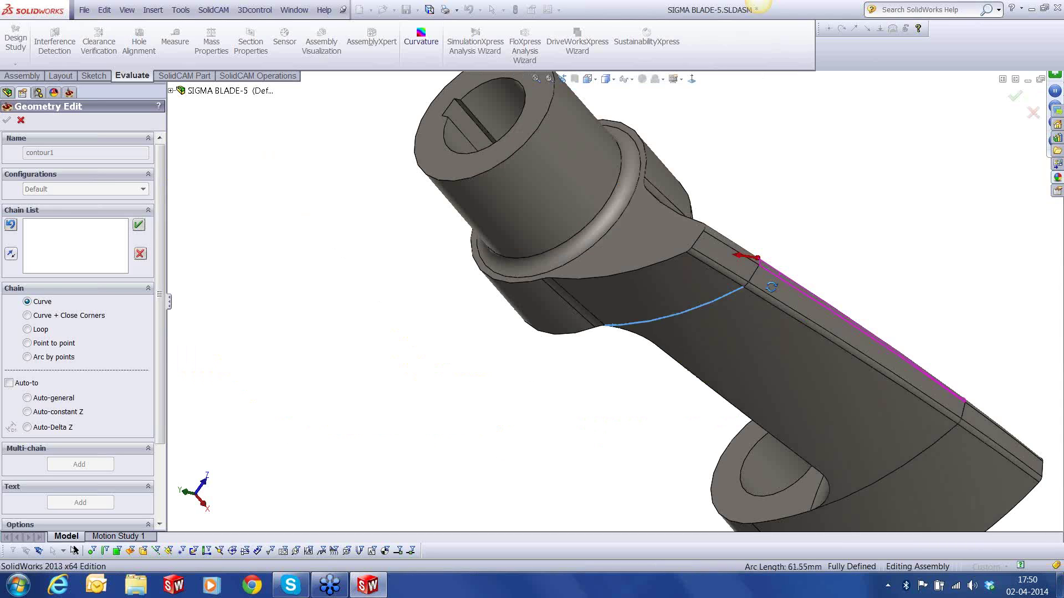
Close the chain across the blade's narrow side with its short edges and accept the contour as the end edge curve.
{"action": "middle_click_drag", "start_coordinate": [771, 286], "coordinate": [744, 275]}
{"action": "scroll", "coordinate": [744, 275], "scroll_direction": "down", "scroll_amount": 2}
{"action": "left_click", "coordinate": [717, 274]}
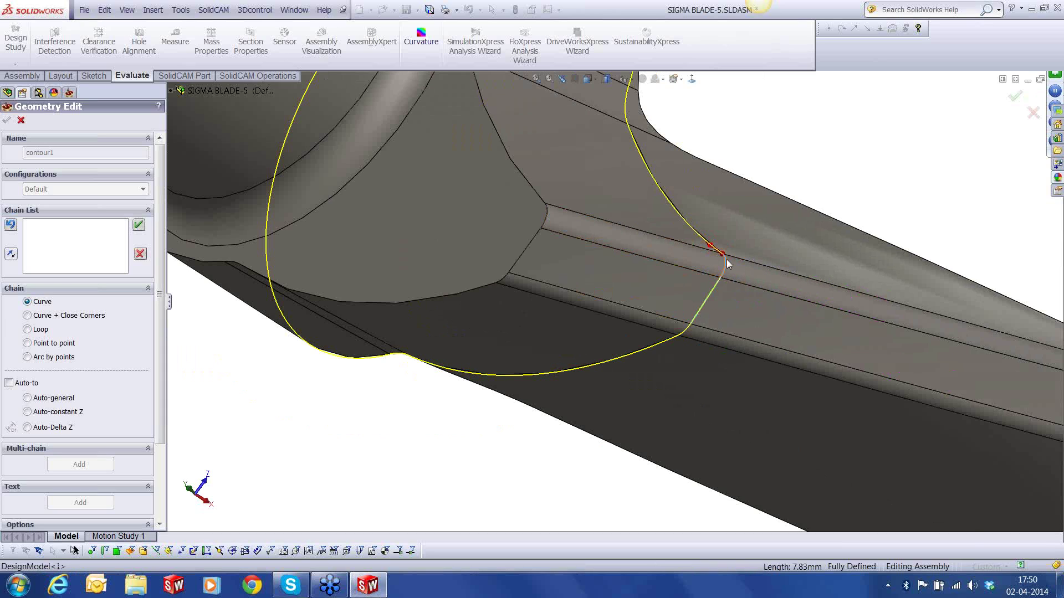
{"action": "left_click", "coordinate": [727, 260]}
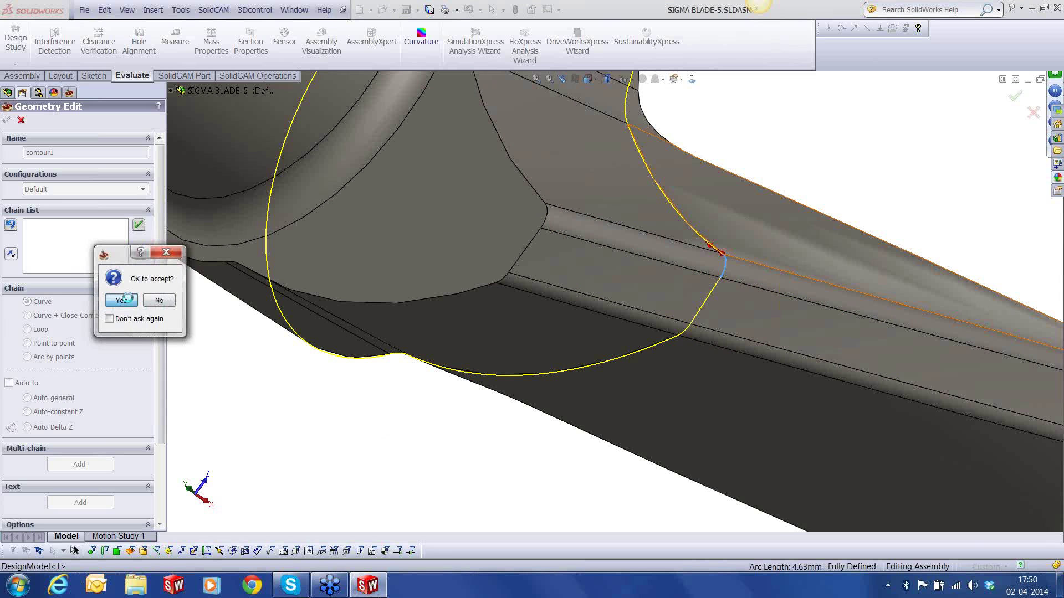
{"action": "left_click", "coordinate": [122, 301]}
{"action": "scroll", "coordinate": [500, 375], "scroll_direction": "up", "scroll_amount": 3}
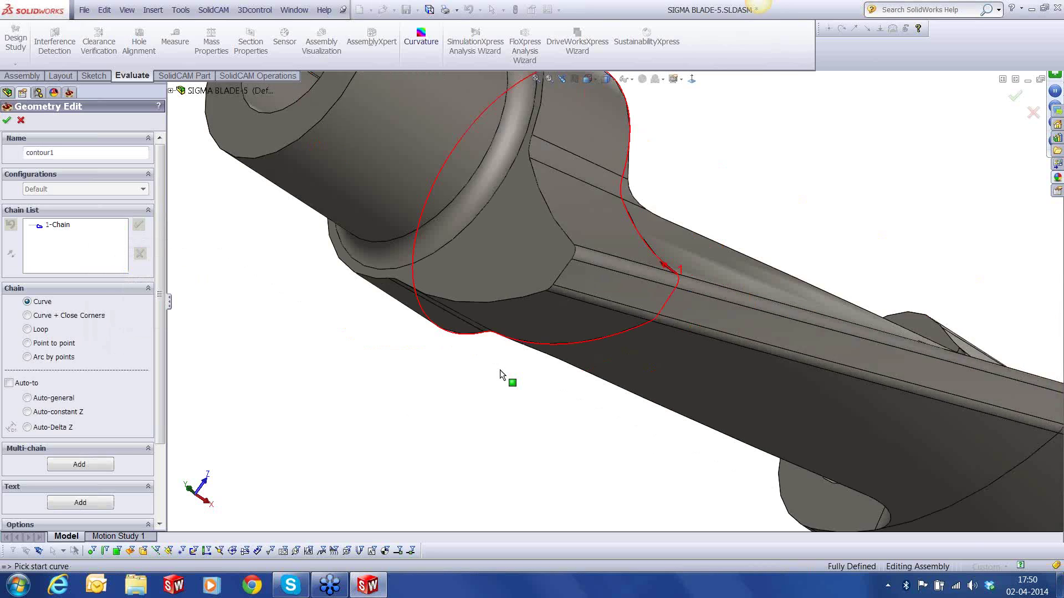
{"action": "scroll", "coordinate": [500, 375], "scroll_direction": "up", "scroll_amount": 3}
{"action": "scroll", "coordinate": [570, 265], "scroll_direction": "down", "scroll_amount": 5}
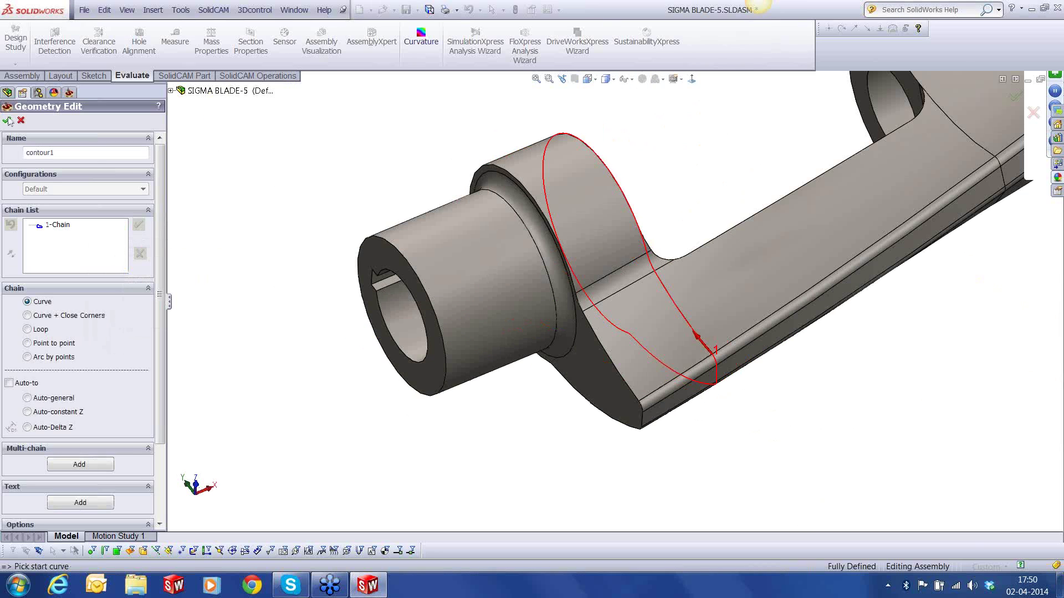
{"action": "left_click", "coordinate": [7, 120]}
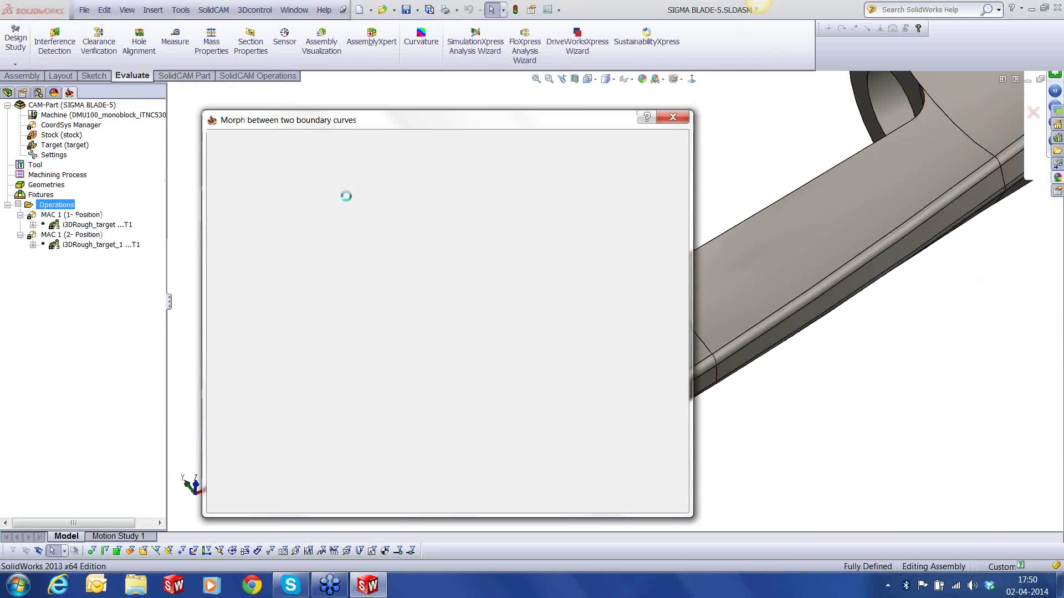
Add a ball nose mill for the operation with 16 mm diameter, 16 mm arbor diameter and 25 mm cutting length.
{"action": "left_click", "coordinate": [415, 344]}
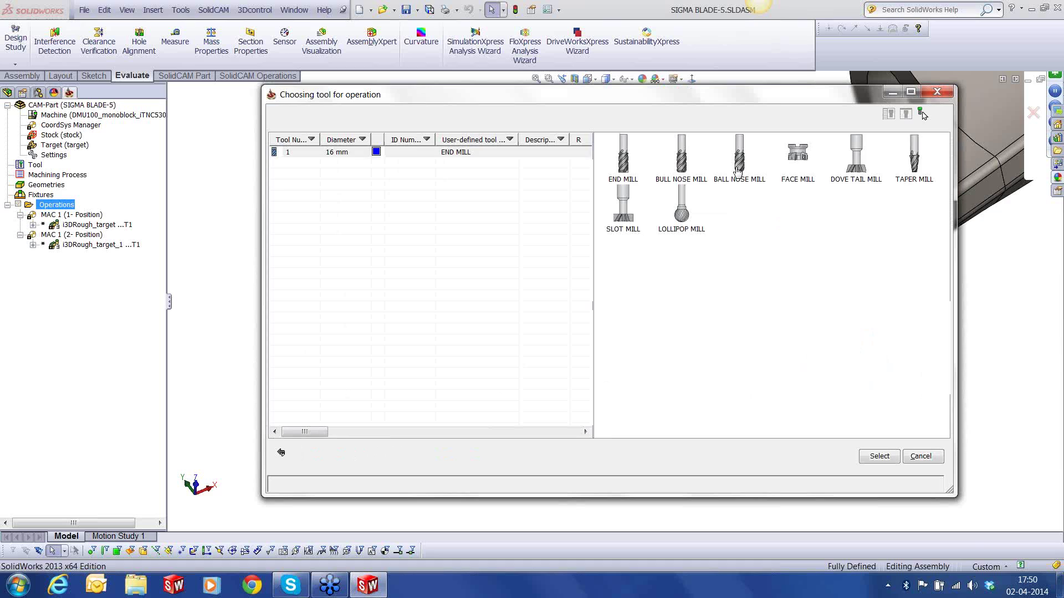
{"action": "double_click", "coordinate": [738, 165]}
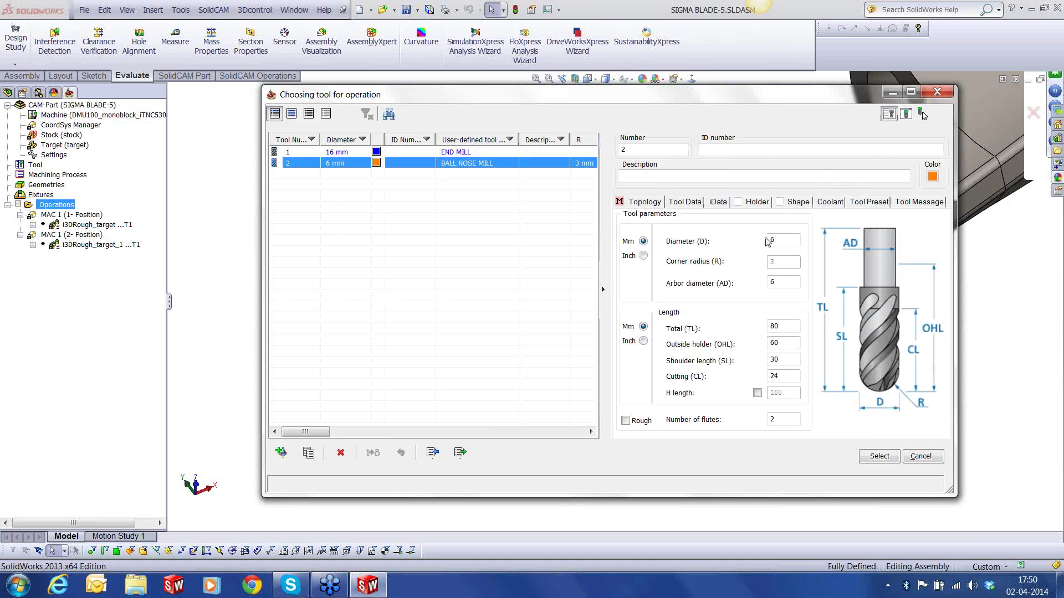
{"action": "left_click", "coordinate": [788, 378]}
{"action": "key", "text": "BackSpace"}
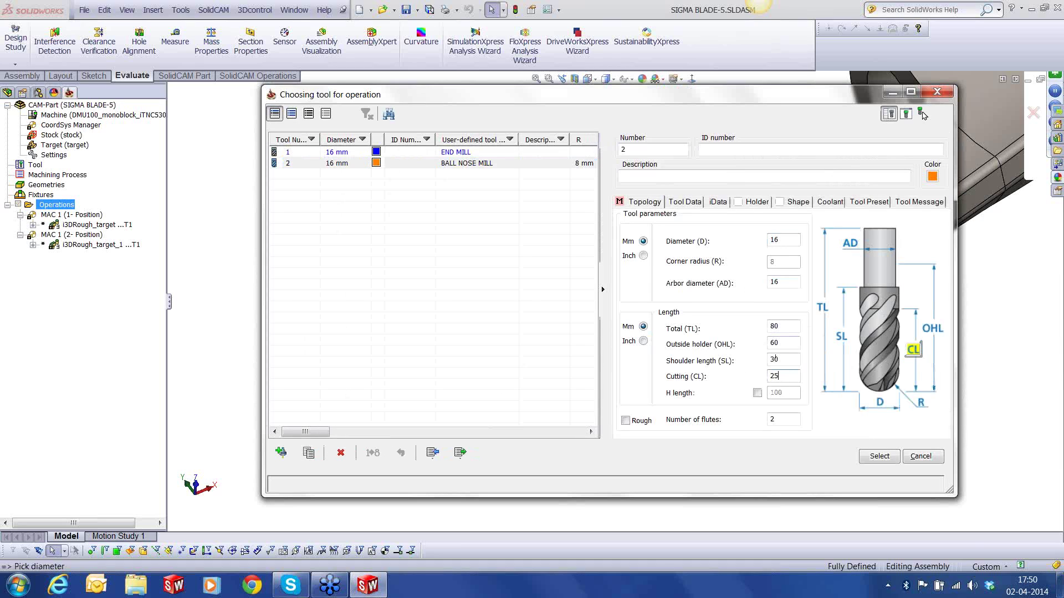
Set the ball nose mill's shoulder length to 40 mm and its number of flutes to 4.
{"action": "left_click", "coordinate": [781, 359]}
{"action": "key", "text": "BackSpace"}
{"action": "key", "text": "BackSpace"}
{"action": "type", "text": "40"}
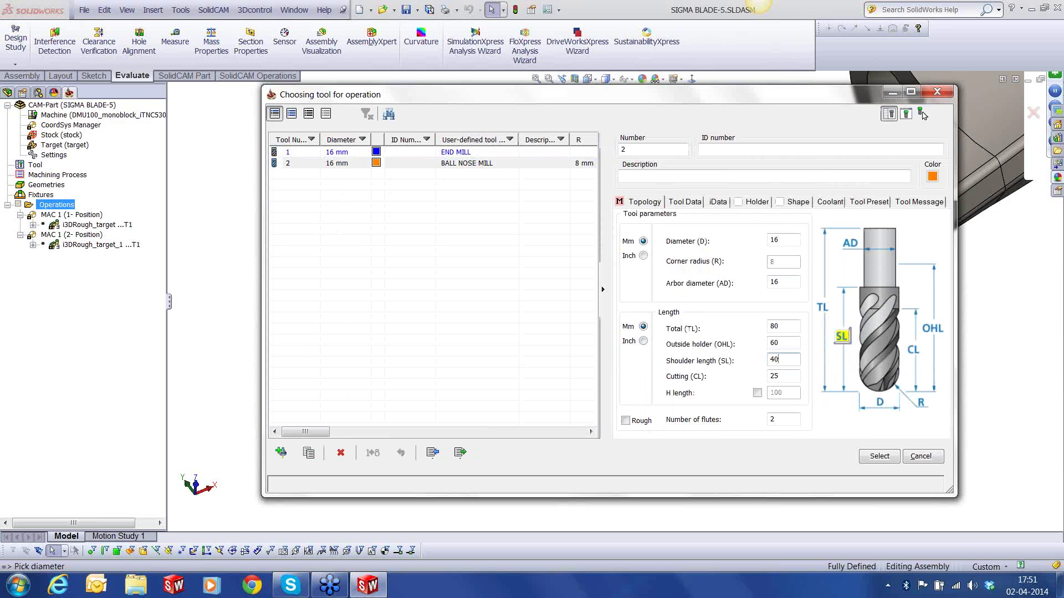
{"action": "left_click_drag", "start_coordinate": [780, 421], "coordinate": [743, 425]}
{"action": "type", "text": "4"}
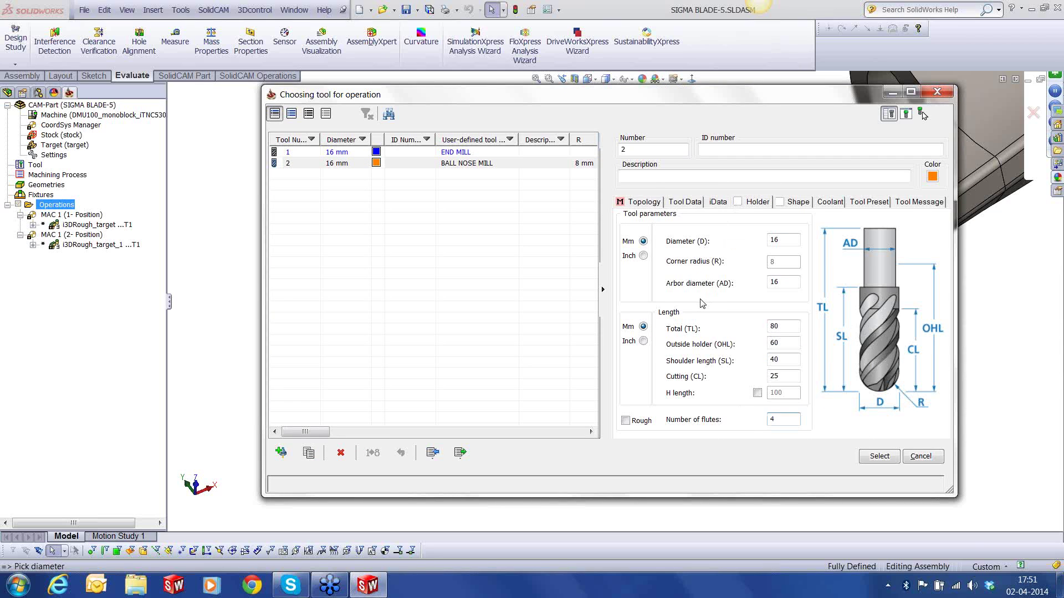
Assign the HSK A 63 ER 32x80 holder to the ball nose mill and select this tool for the operation.
{"action": "left_click", "coordinate": [757, 202]}
{"action": "left_click", "coordinate": [655, 262]}
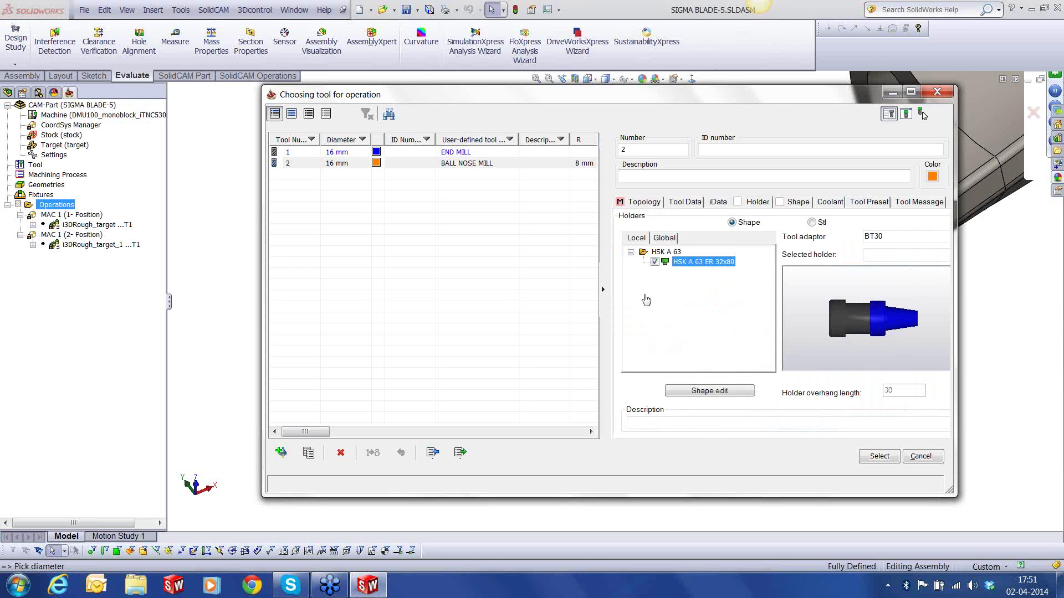
{"action": "left_click", "coordinate": [865, 460]}
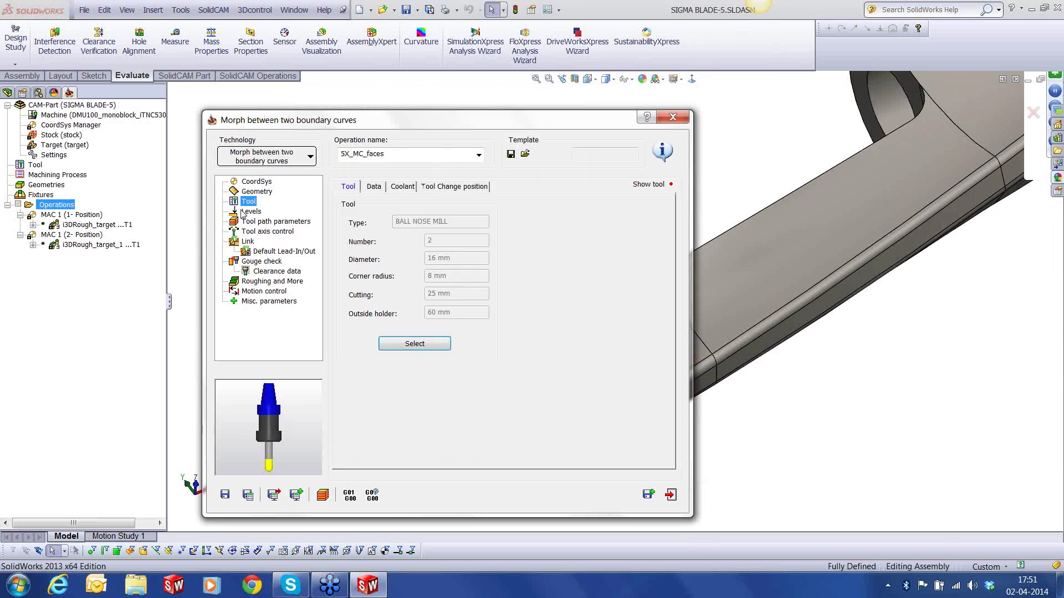
Define the clearance area as a cylinder parallel to X with radius 125 and dismiss the remote connection message.
{"action": "left_click", "coordinate": [251, 211]}
{"action": "left_click", "coordinate": [390, 208]}
{"action": "left_click", "coordinate": [374, 228]}
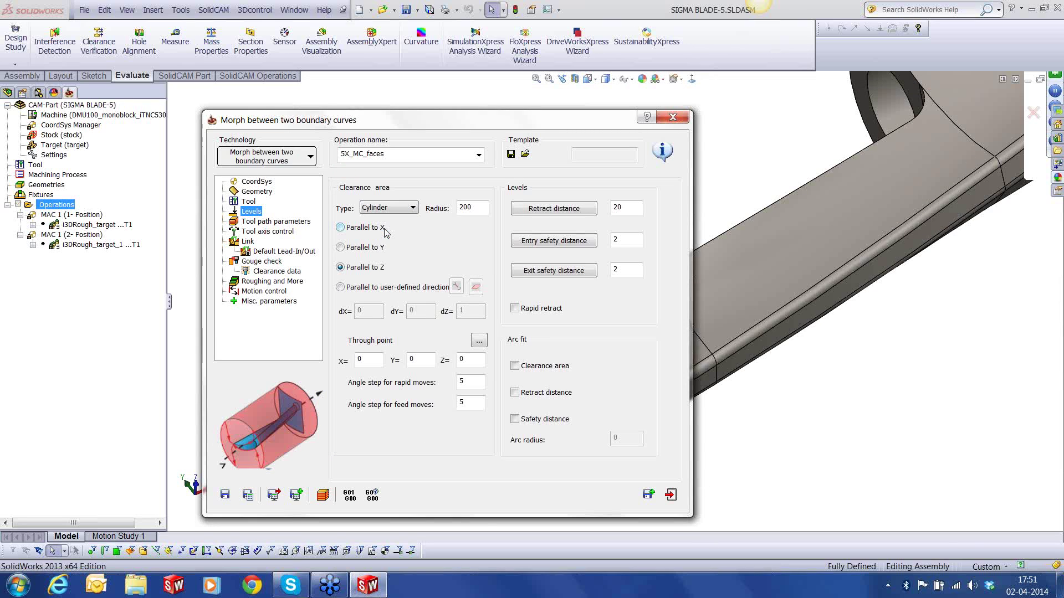
{"action": "left_click", "coordinate": [366, 229]}
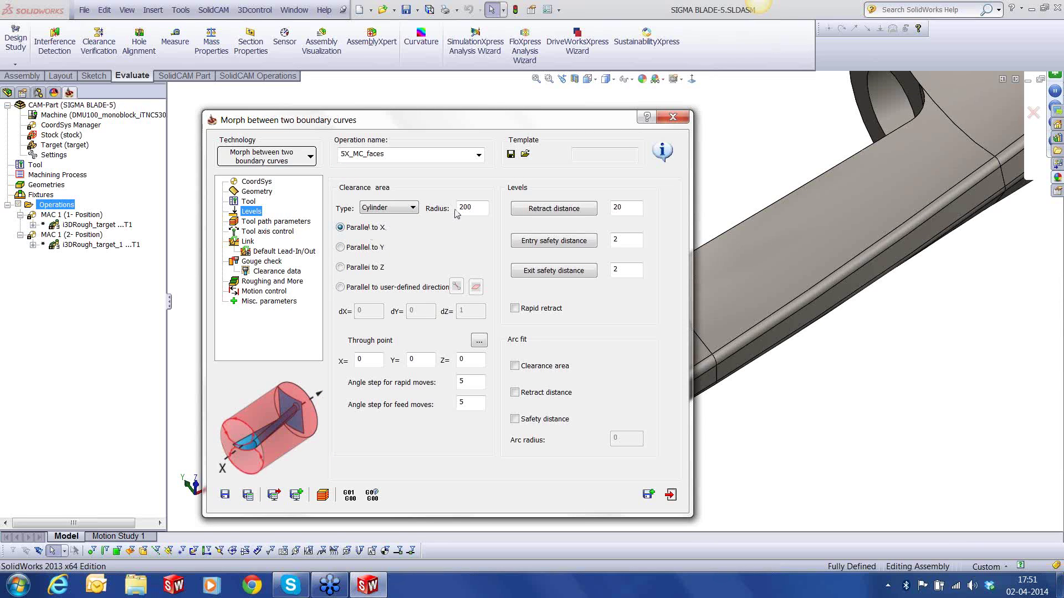
{"action": "left_click_drag", "start_coordinate": [474, 208], "coordinate": [436, 216]}
{"action": "type", "text": "125"}
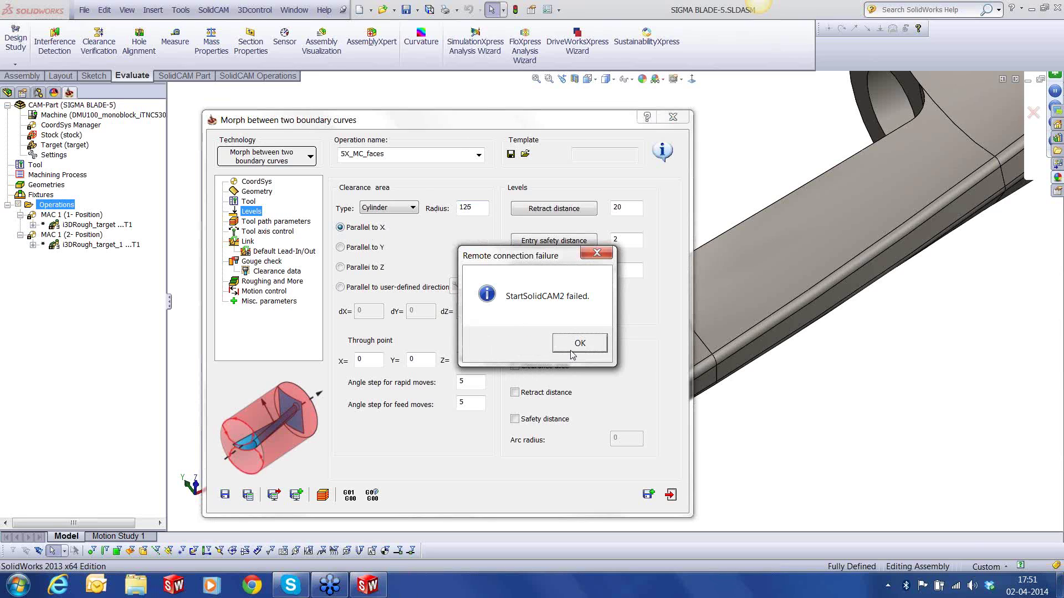
{"action": "left_click", "coordinate": [579, 343]}
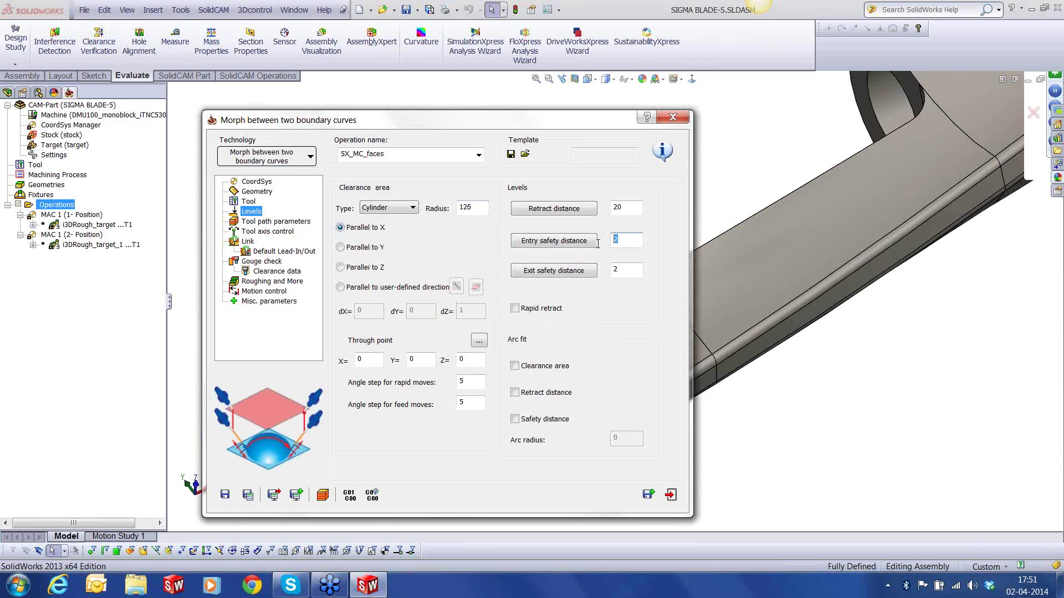
Set both the entry and exit safety distances to 10.
{"action": "type", "text": "10"}
{"action": "key", "text": "Tab"}
{"action": "type", "text": "10"}
Set the tool path's cutting method to Spiral.
{"action": "left_click", "coordinate": [265, 223]}
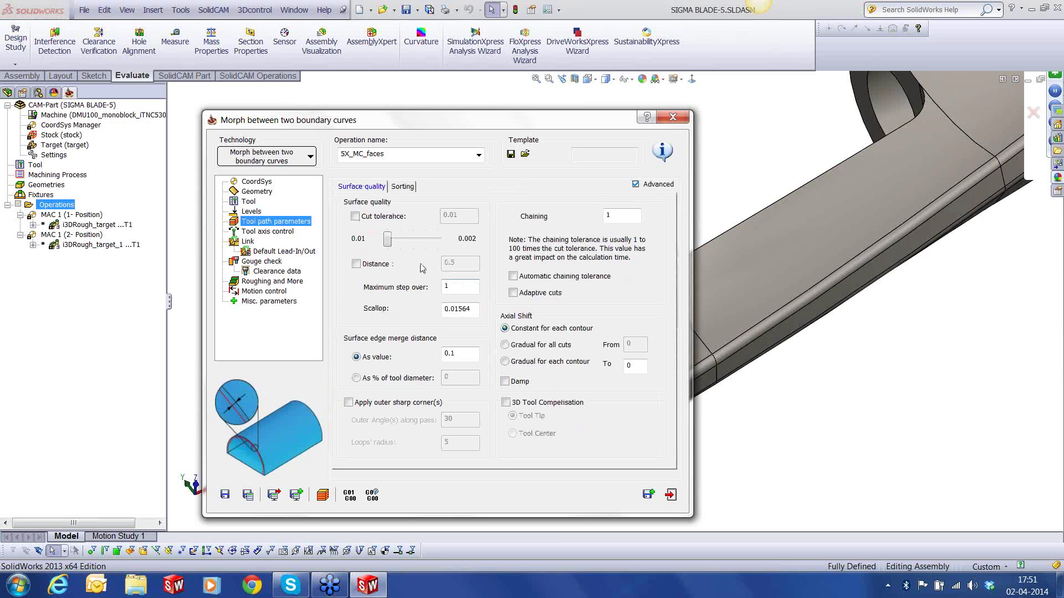
{"action": "left_click", "coordinate": [396, 187]}
{"action": "left_click", "coordinate": [476, 217]}
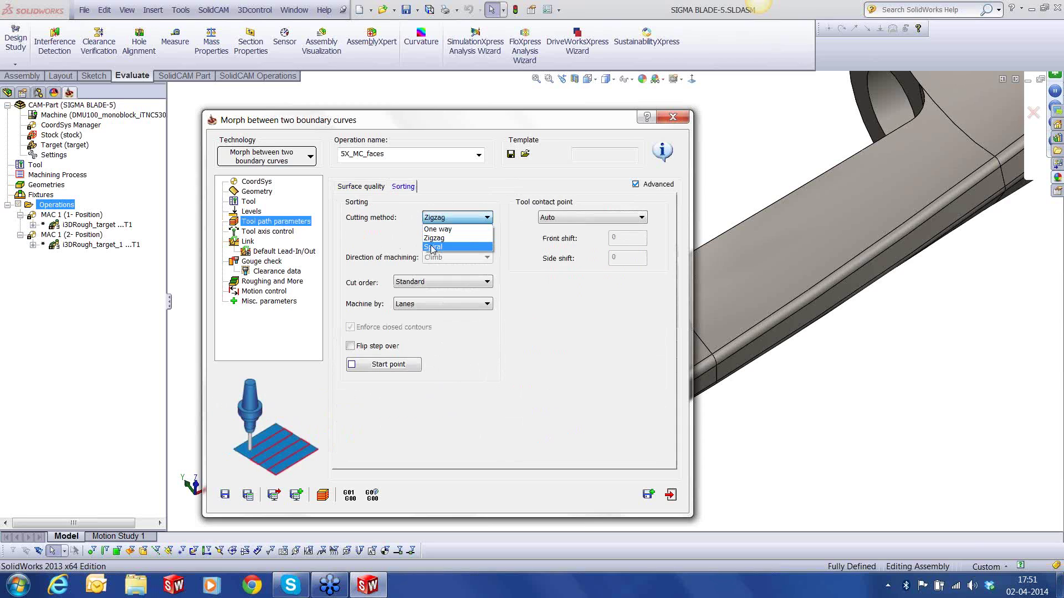
{"action": "left_click", "coordinate": [432, 248]}
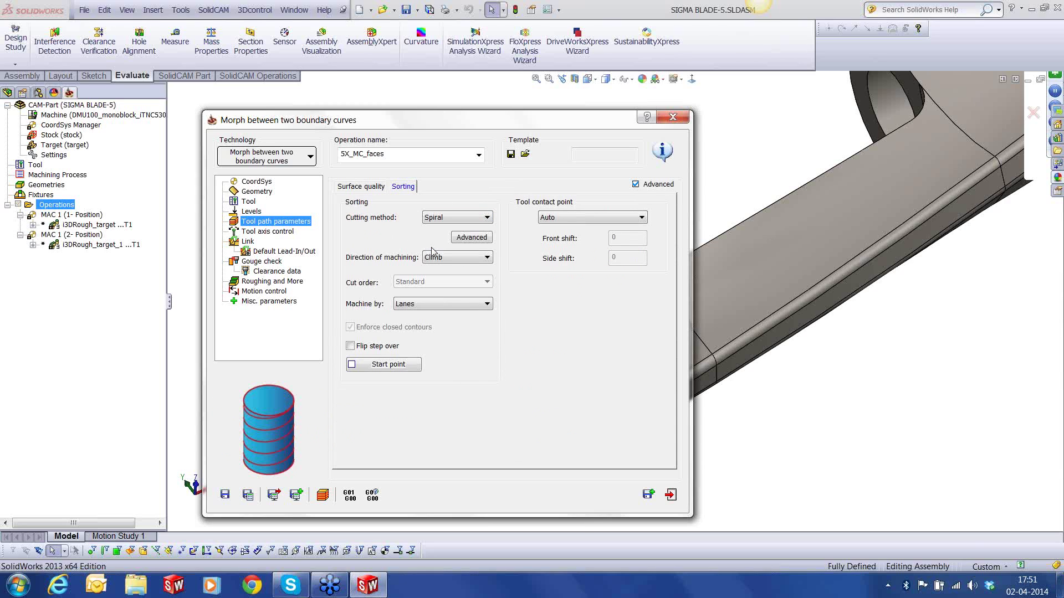
Set the tool axis side tilt to follow surface ISO lines direction, with a ruled surface radius limit of 100000.
{"action": "left_click", "coordinate": [269, 232]}
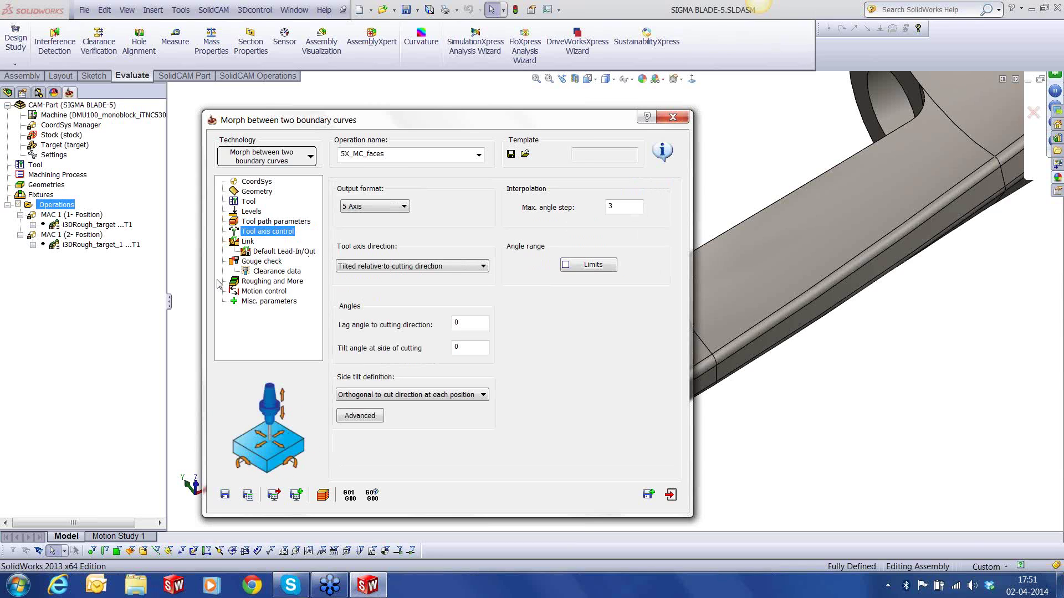
{"action": "left_click", "coordinate": [397, 395]}
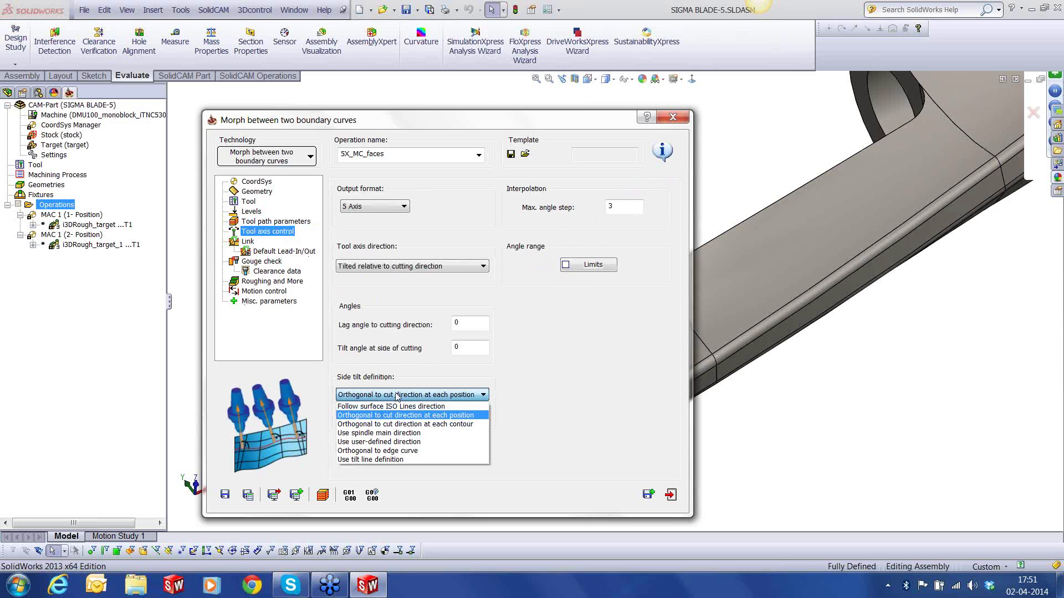
{"action": "left_click", "coordinate": [391, 406]}
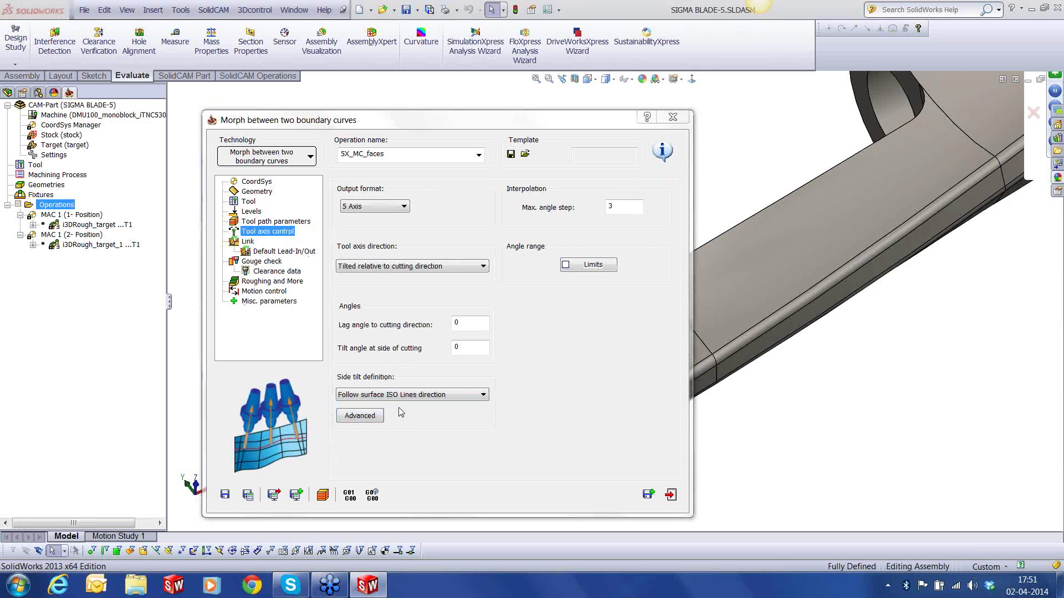
{"action": "left_click", "coordinate": [369, 416]}
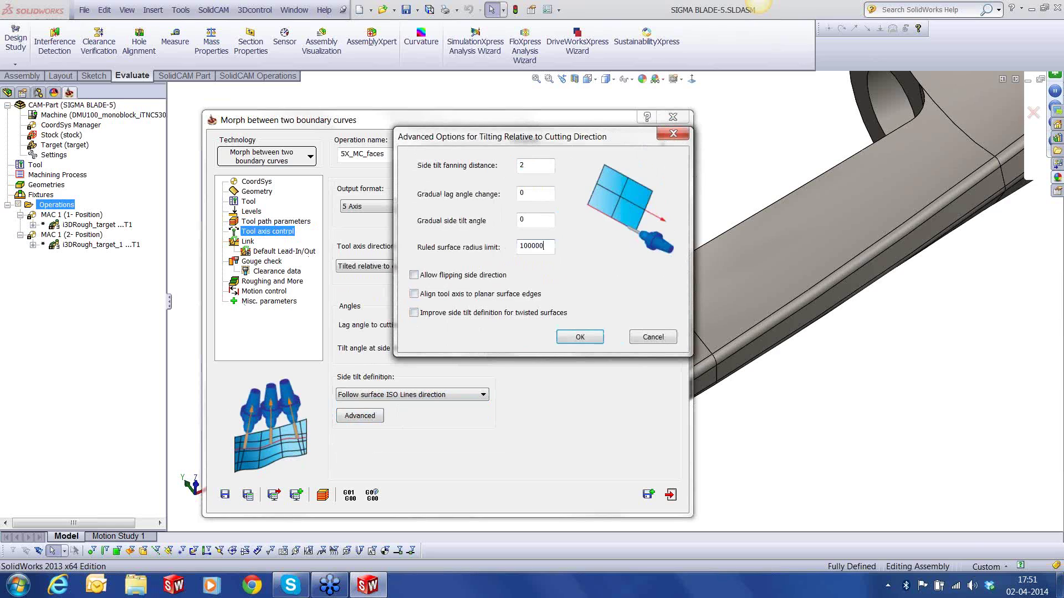
{"action": "left_click", "coordinate": [579, 337]}
Enable a lead-in for the first entry and a lead-out for the last exit of the tool path.
{"action": "left_click", "coordinate": [247, 243]}
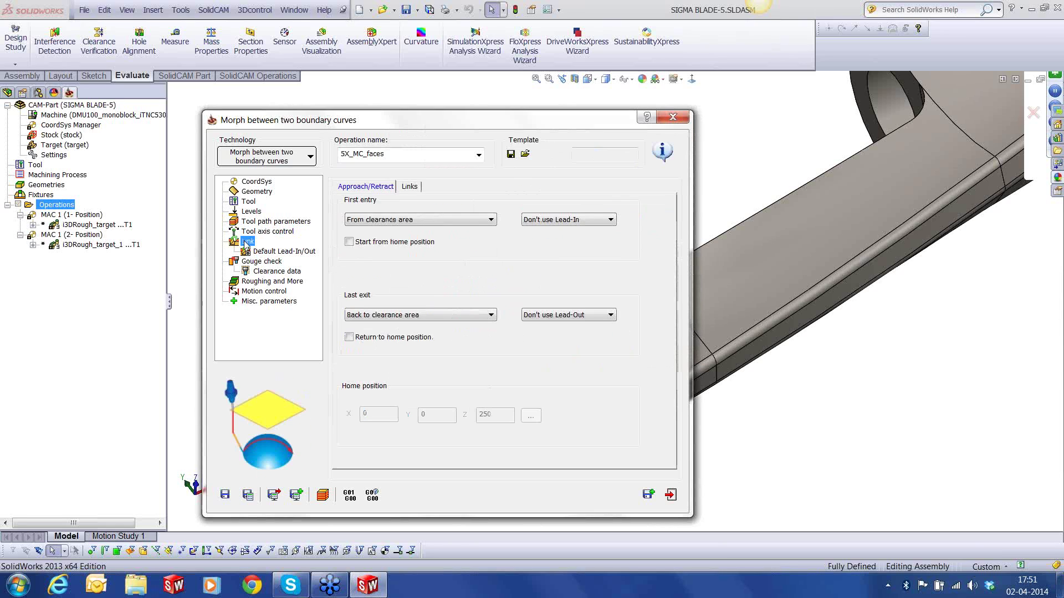
{"action": "left_click", "coordinate": [536, 222]}
{"action": "left_click", "coordinate": [540, 239]}
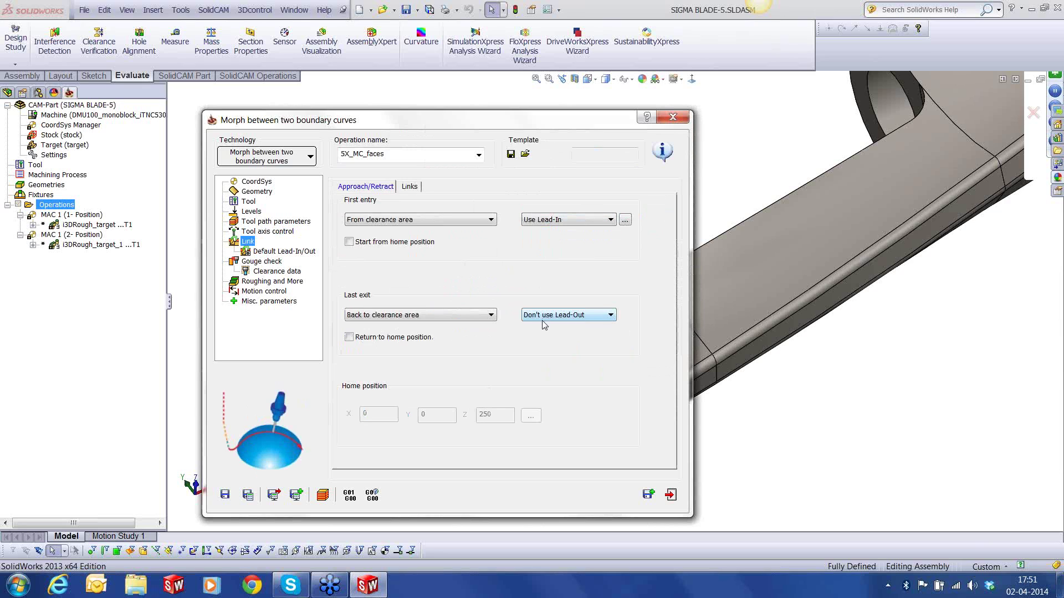
{"action": "left_click", "coordinate": [568, 315]}
{"action": "left_click", "coordinate": [549, 332]}
Set both the first-entry lead-in and the last-exit lead-out type to Vertical tang. arc.
{"action": "left_click", "coordinate": [625, 220]}
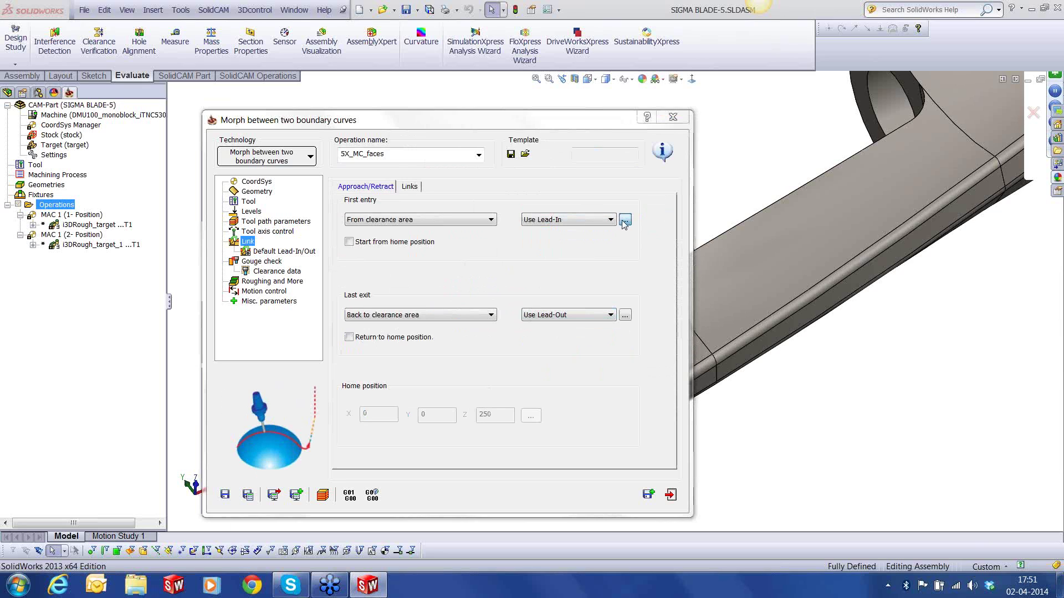
{"action": "left_click", "coordinate": [507, 193]}
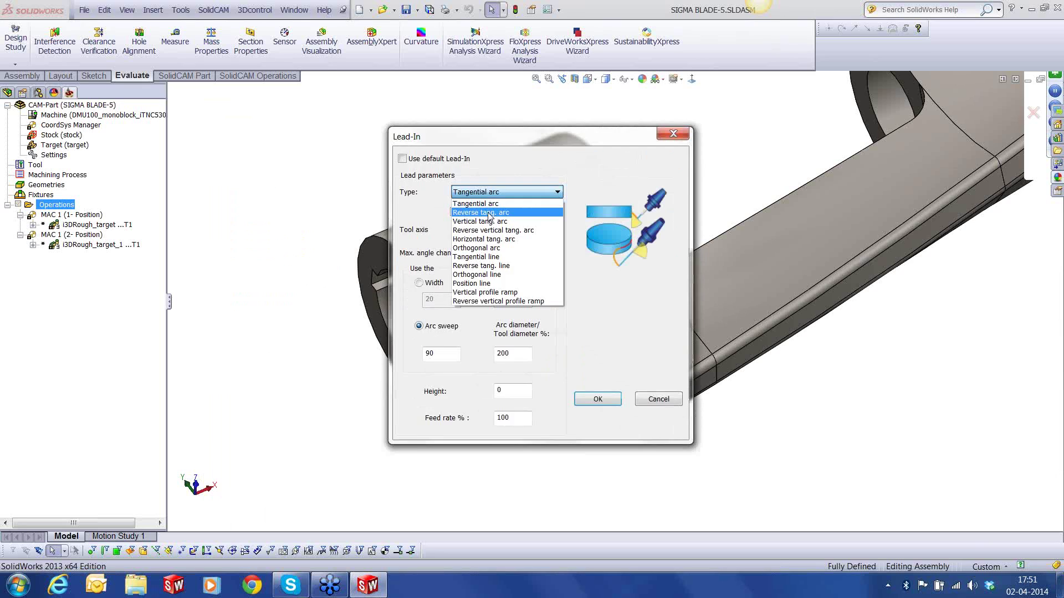
{"action": "left_click", "coordinate": [499, 222]}
{"action": "left_click", "coordinate": [593, 386]}
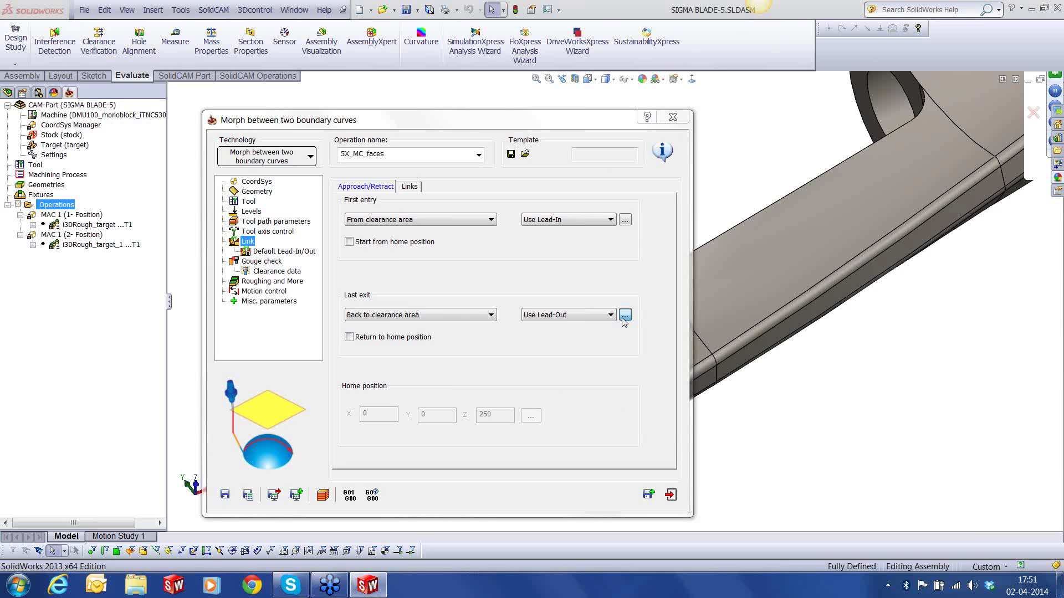
{"action": "left_click", "coordinate": [625, 316]}
{"action": "left_click", "coordinate": [506, 192]}
{"action": "left_click", "coordinate": [499, 222]}
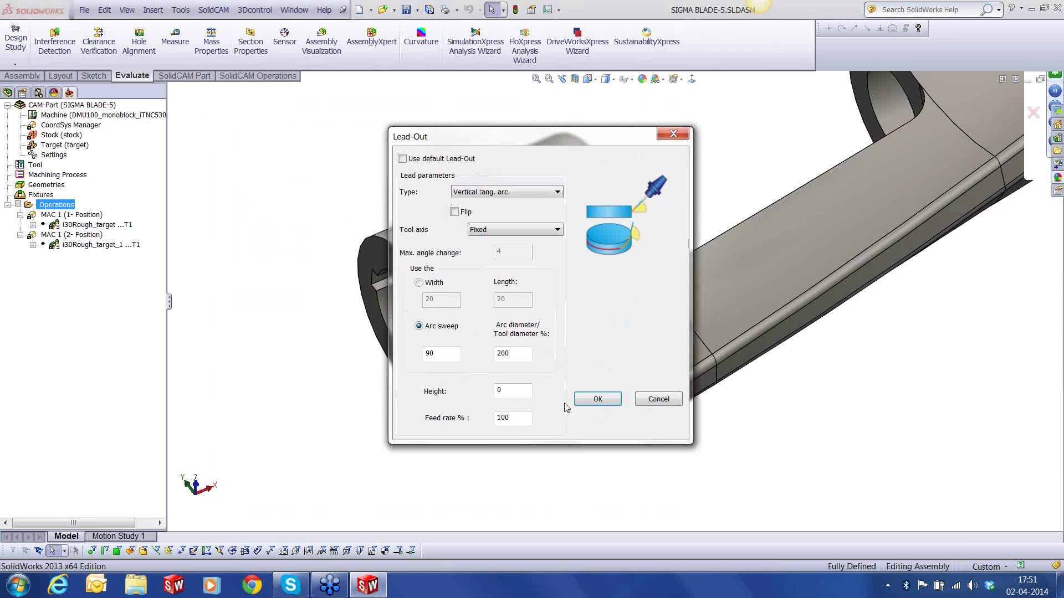
{"action": "left_click", "coordinate": [598, 399]}
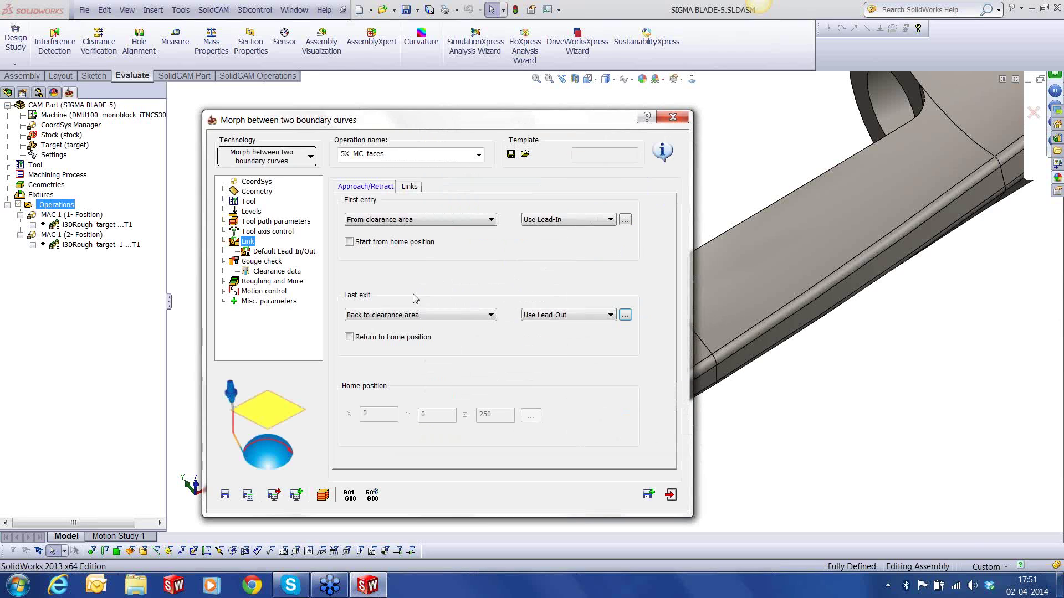
Enable the first gouge check for the tool tip against the drive surfaces, excluding the tool shaft and check surfaces.
{"action": "left_click", "coordinate": [256, 194]}
{"action": "left_click", "coordinate": [252, 233]}
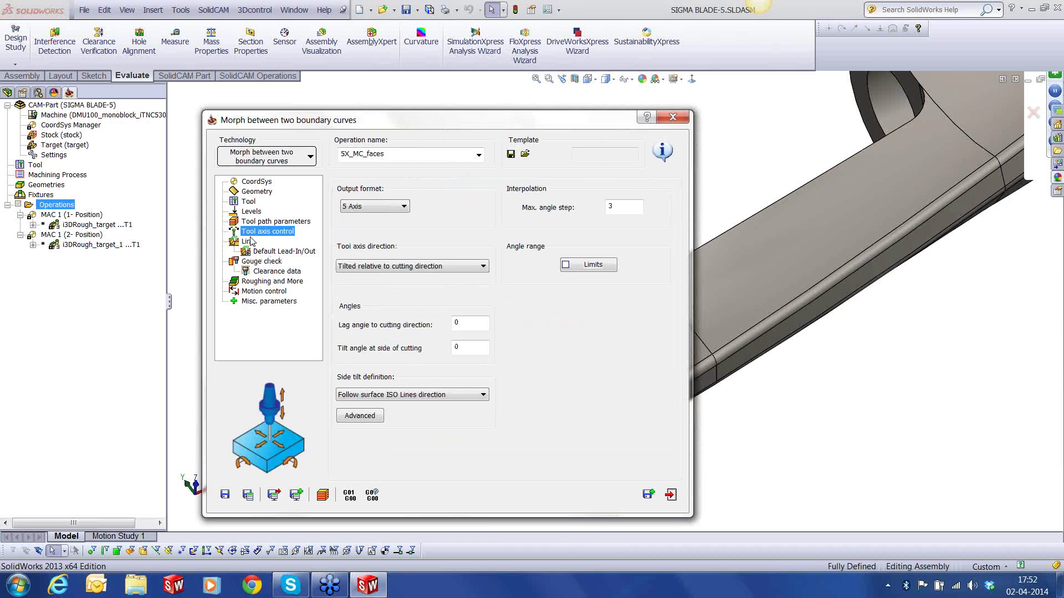
{"action": "left_click", "coordinate": [249, 242]}
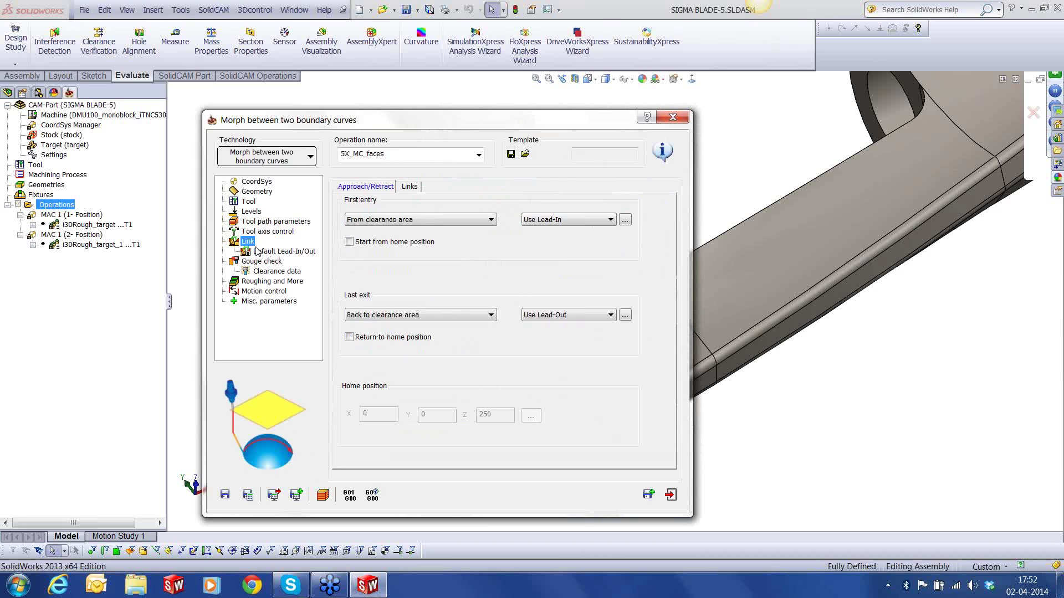
{"action": "left_click", "coordinate": [257, 252]}
{"action": "left_click", "coordinate": [261, 261]}
{"action": "left_click", "coordinate": [350, 201]}
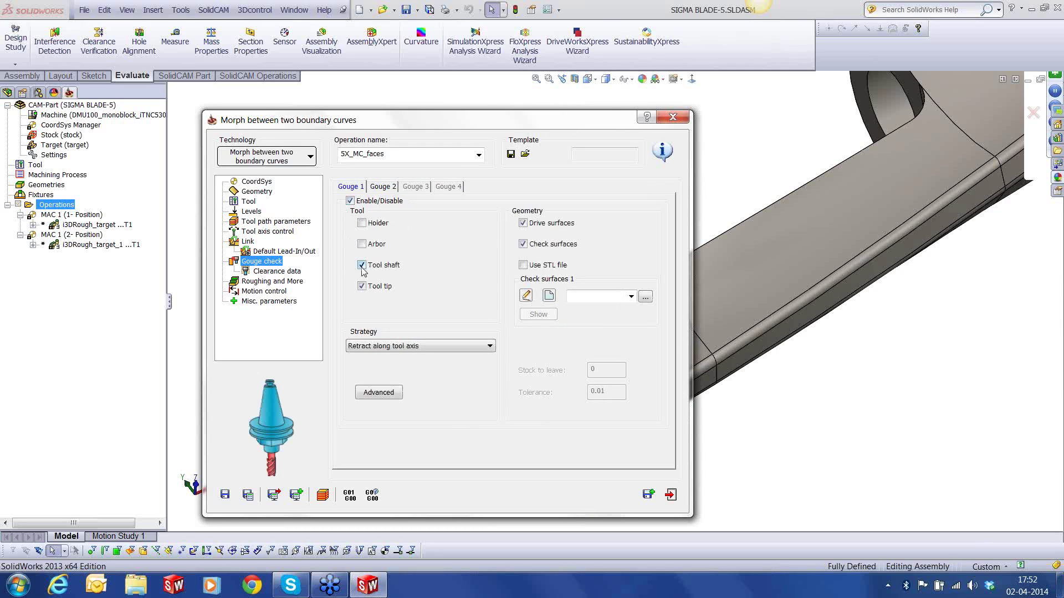
{"action": "left_click", "coordinate": [362, 266]}
{"action": "left_click", "coordinate": [522, 243]}
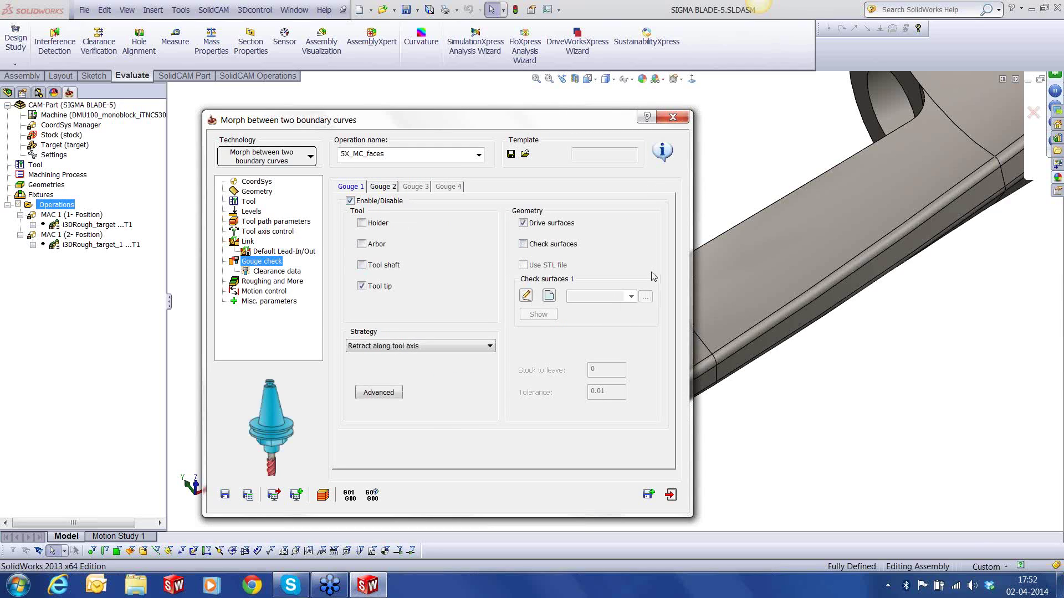
Review the remaining parameter pages of the morph operation, save it as 5X_MC_faces and close it.
{"action": "left_click", "coordinate": [275, 271]}
{"action": "left_click", "coordinate": [272, 281]}
{"action": "left_click", "coordinate": [265, 291]}
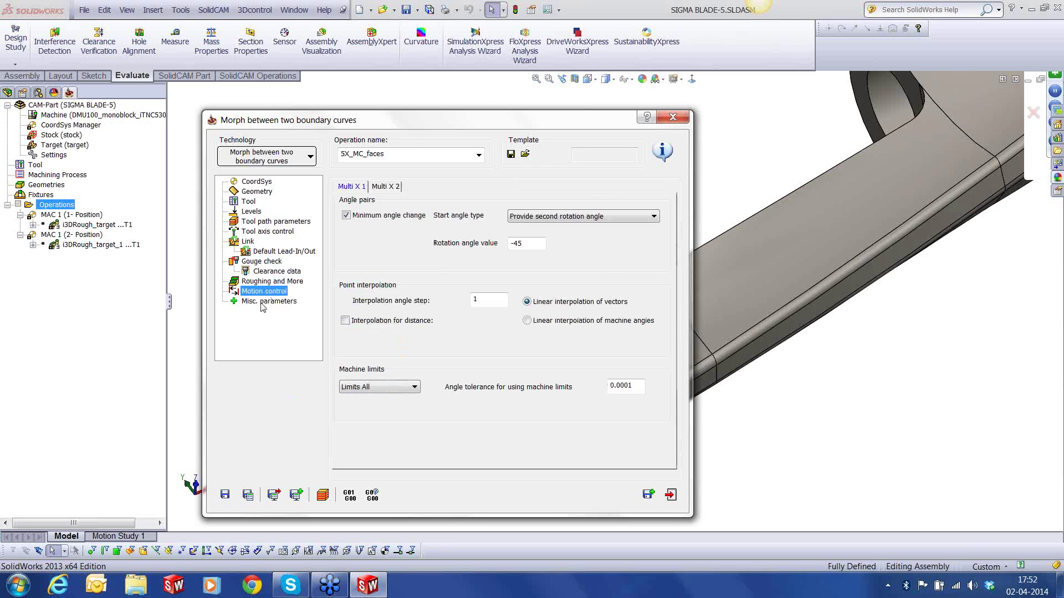
{"action": "left_click", "coordinate": [263, 302]}
{"action": "left_click", "coordinate": [268, 193]}
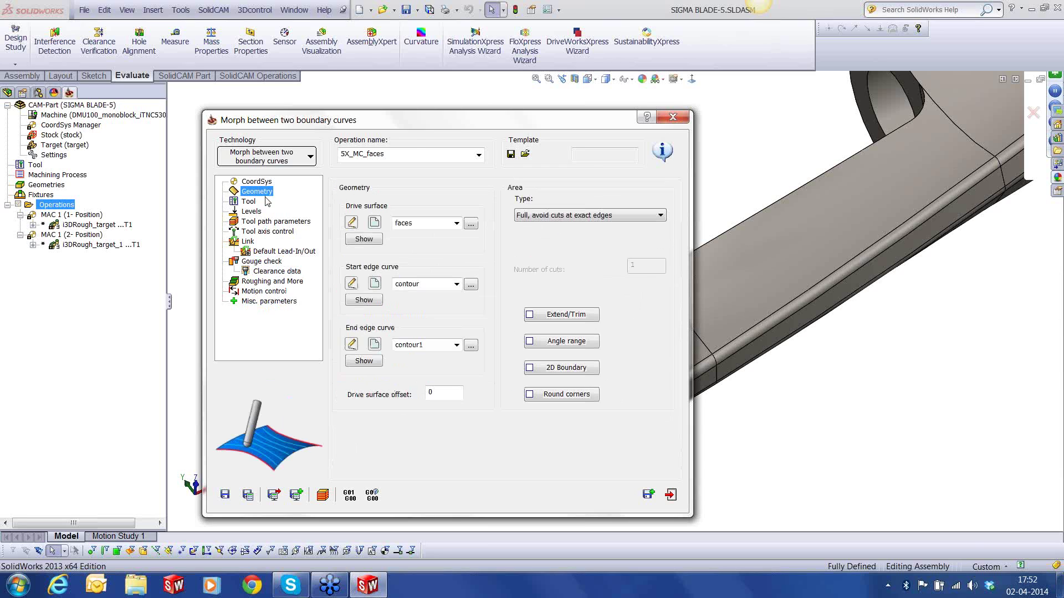
{"action": "left_click", "coordinate": [225, 495]}
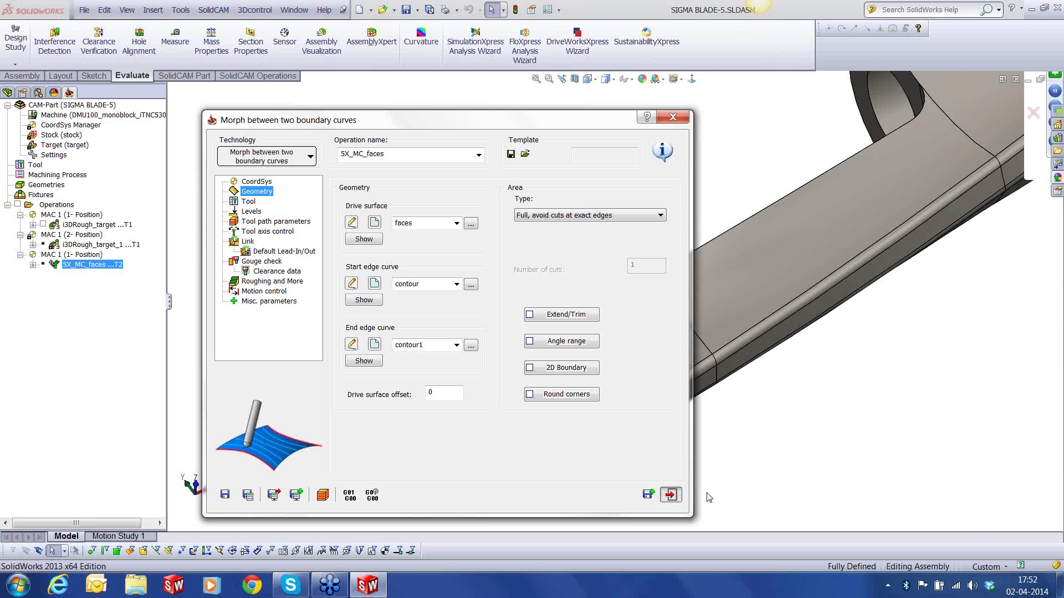
{"action": "left_click", "coordinate": [670, 495]}
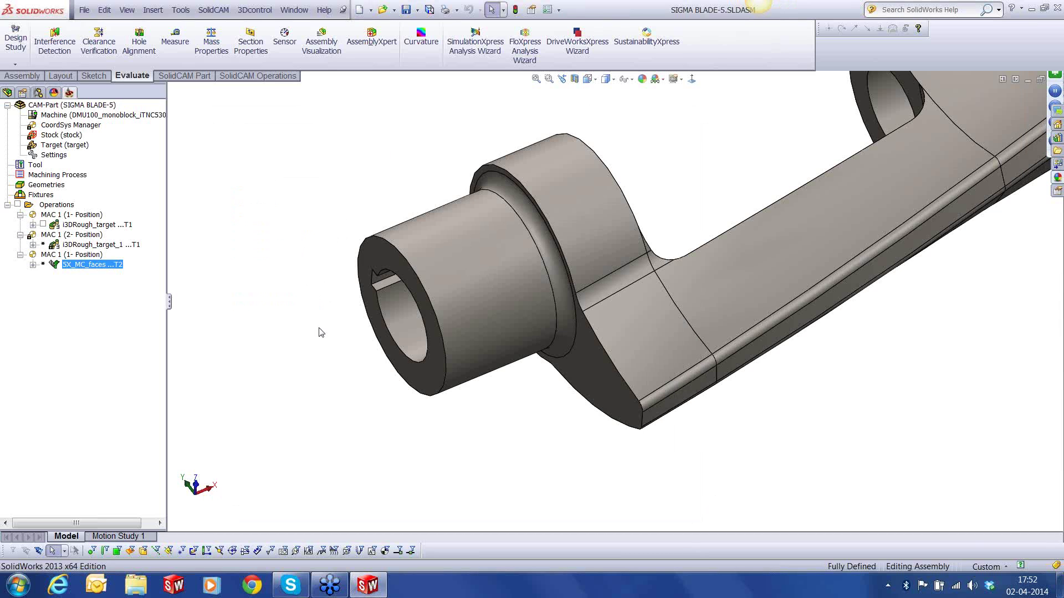
Display the tool path of the first roughing operation, i3DRough_target, on the blade, inspect it and hide it again.
{"action": "scroll", "coordinate": [757, 439], "scroll_direction": "up", "scroll_amount": 8}
{"action": "scroll", "coordinate": [793, 213], "scroll_direction": "down", "scroll_amount": 3}
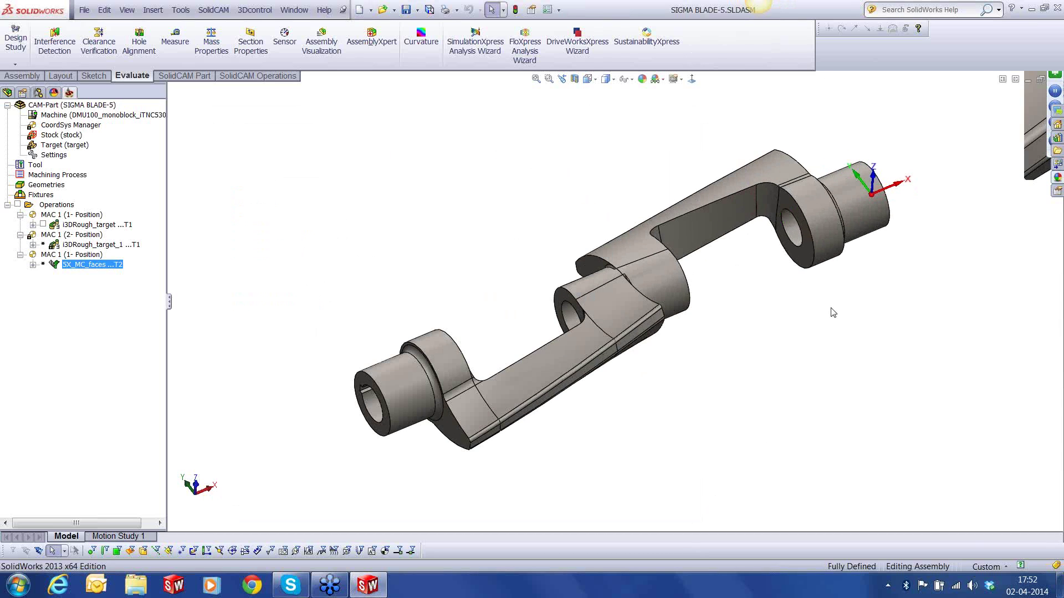
{"action": "left_click", "coordinate": [43, 225]}
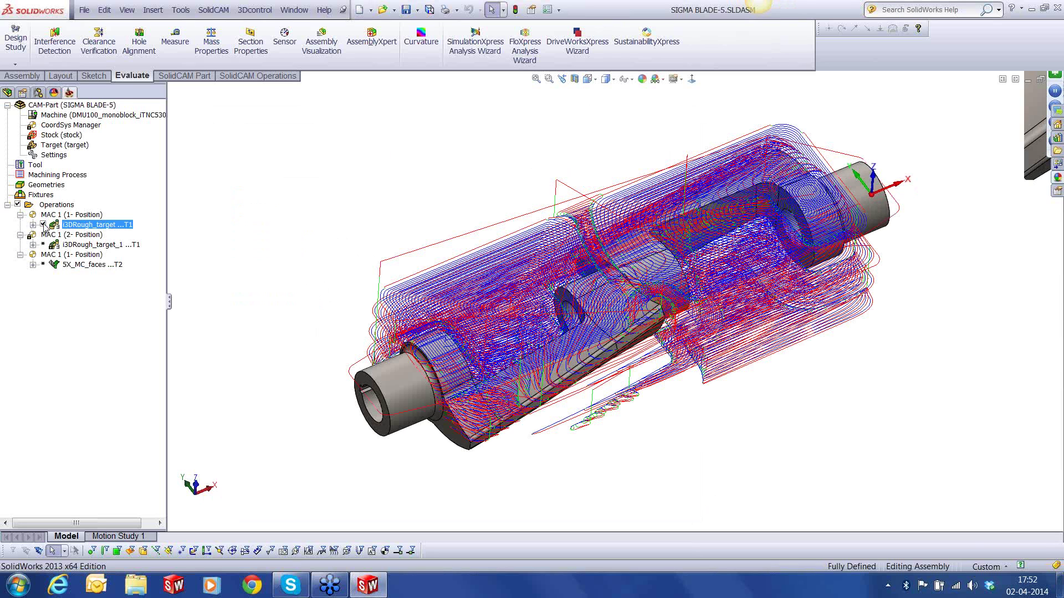
{"action": "middle_click_drag", "start_coordinate": [554, 250], "coordinate": [608, 287]}
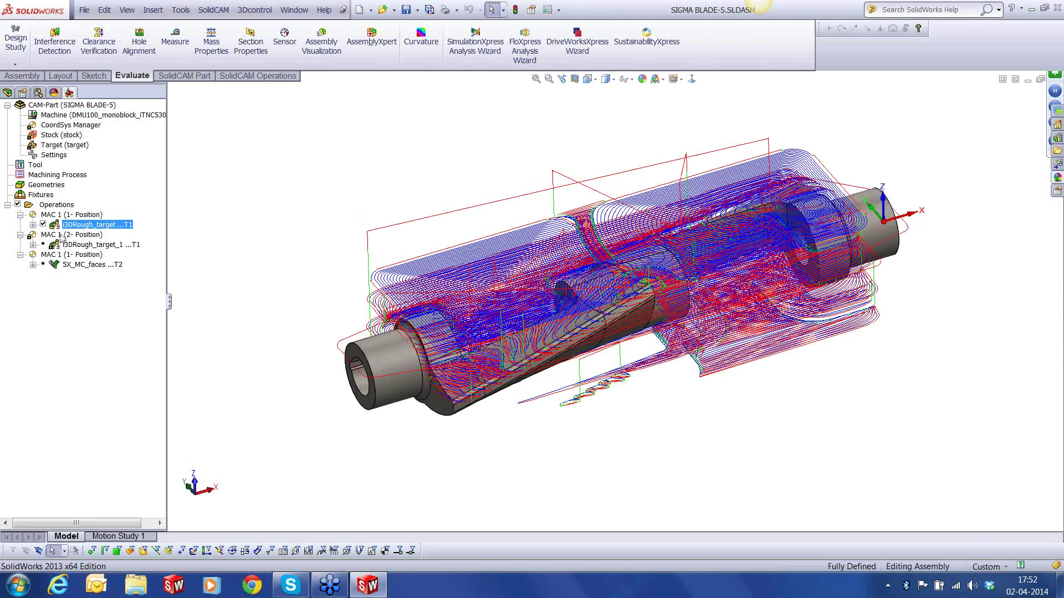
{"action": "left_click", "coordinate": [43, 224]}
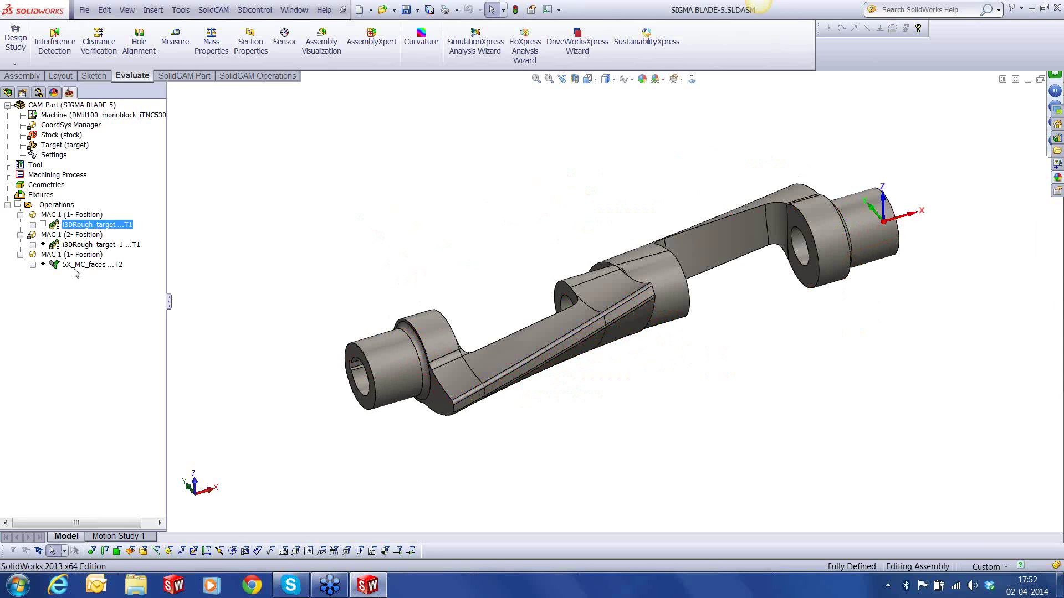
Calculate the 5X_MC_faces operation in parallel.
{"action": "right_click", "coordinate": [75, 266]}
{"action": "left_click", "coordinate": [150, 177]}
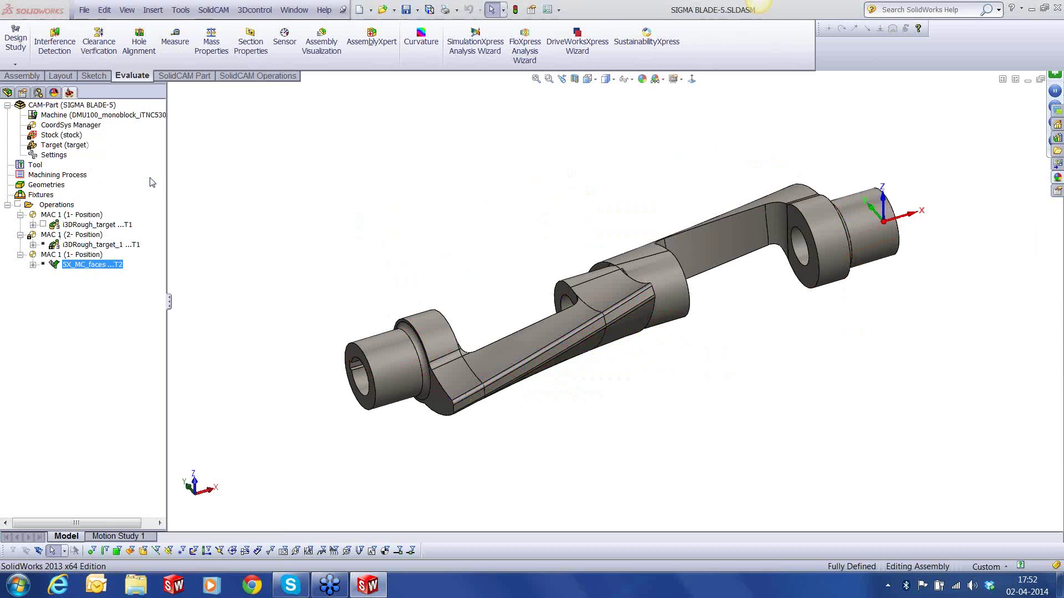
{"action": "left_click", "coordinate": [212, 338]}
Simulate the i3DRough_target operation in SolidVerify mode, with the whole cylindrical stock in view.
{"action": "left_click", "coordinate": [99, 225]}
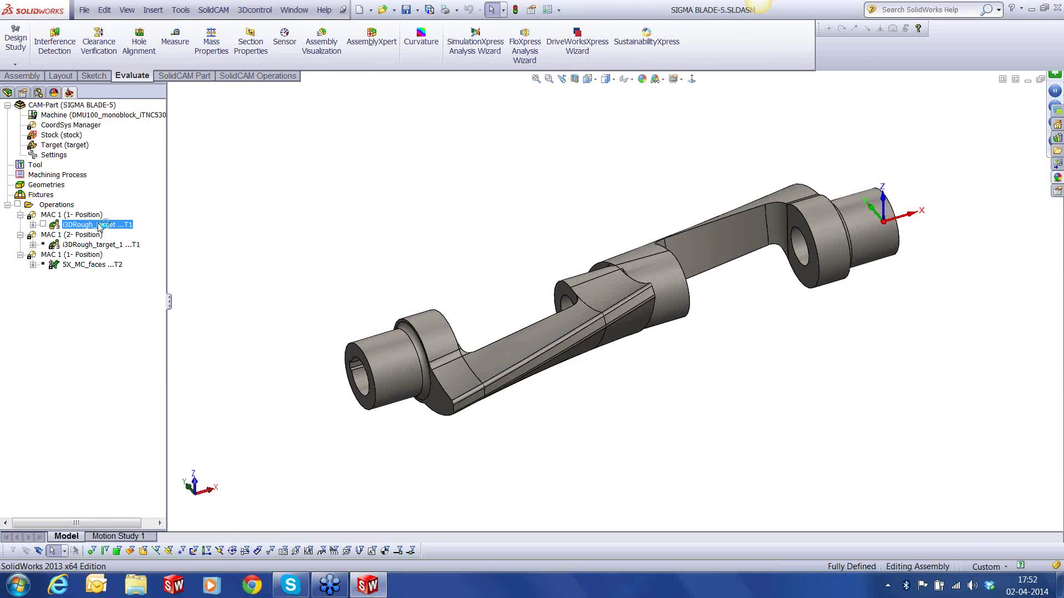
{"action": "right_click", "coordinate": [99, 225]}
{"action": "left_click", "coordinate": [142, 206]}
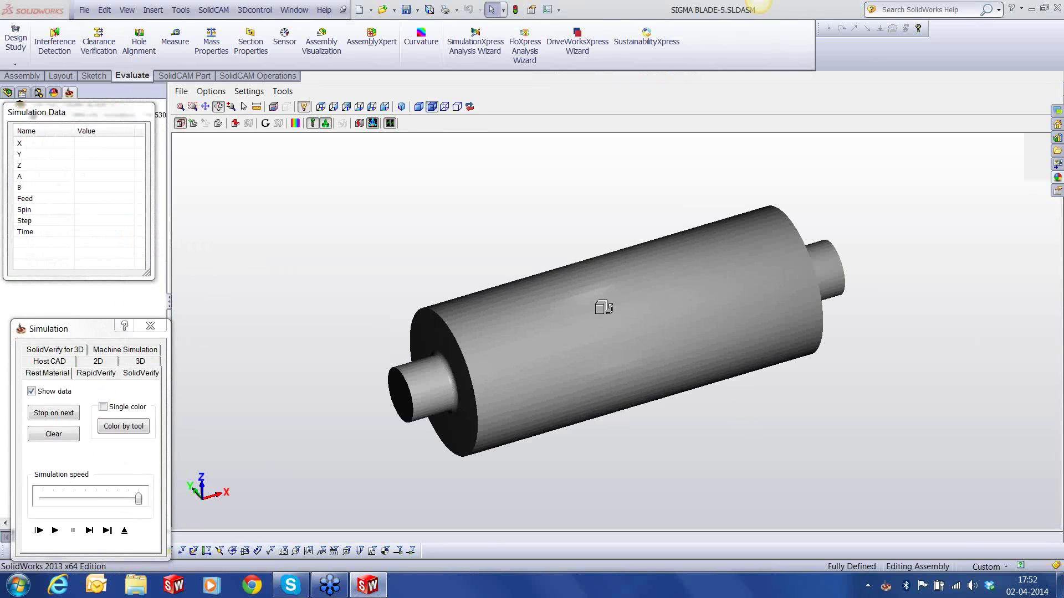
{"action": "left_click_drag", "start_coordinate": [603, 308], "coordinate": [605, 291]}
{"action": "middle_click_drag", "start_coordinate": [606, 291], "coordinate": [613, 288]}
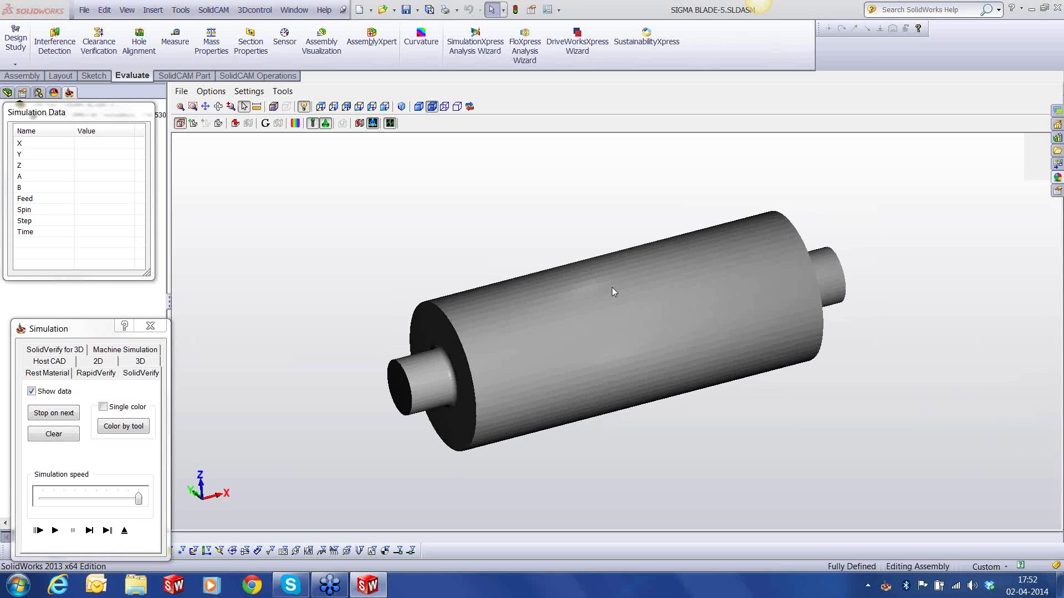
{"action": "left_click", "coordinate": [55, 535]}
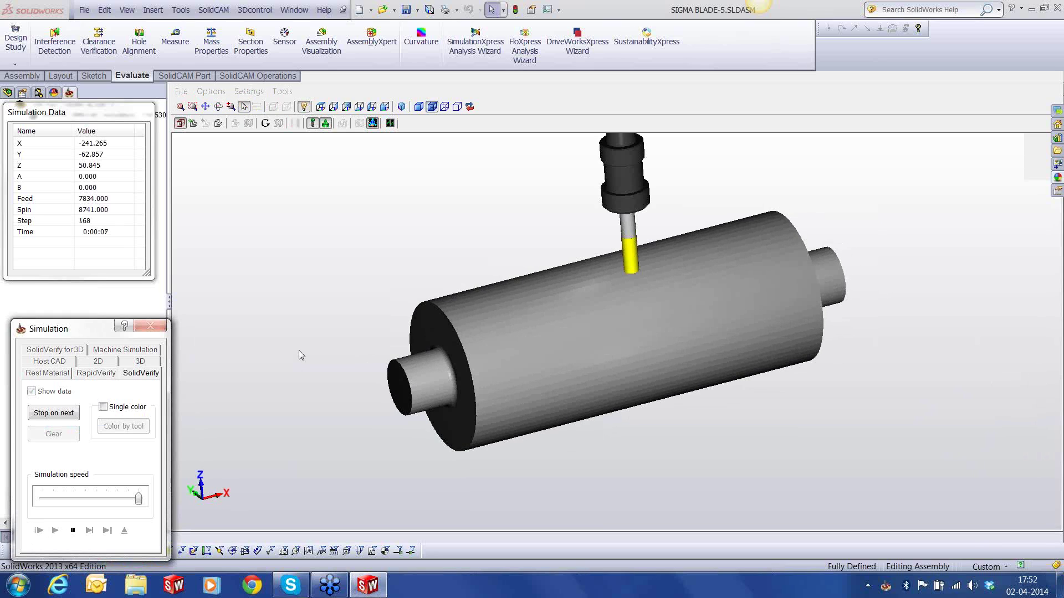
Hide the tool holder during the roughing simulation, decline further crash checking, inspect the machined stock and exit the simulation.
{"action": "left_click", "coordinate": [326, 127]}
{"action": "middle_click_drag", "start_coordinate": [563, 296], "coordinate": [580, 306]}
{"action": "scroll", "coordinate": [579, 306], "scroll_direction": "up", "scroll_amount": 3}
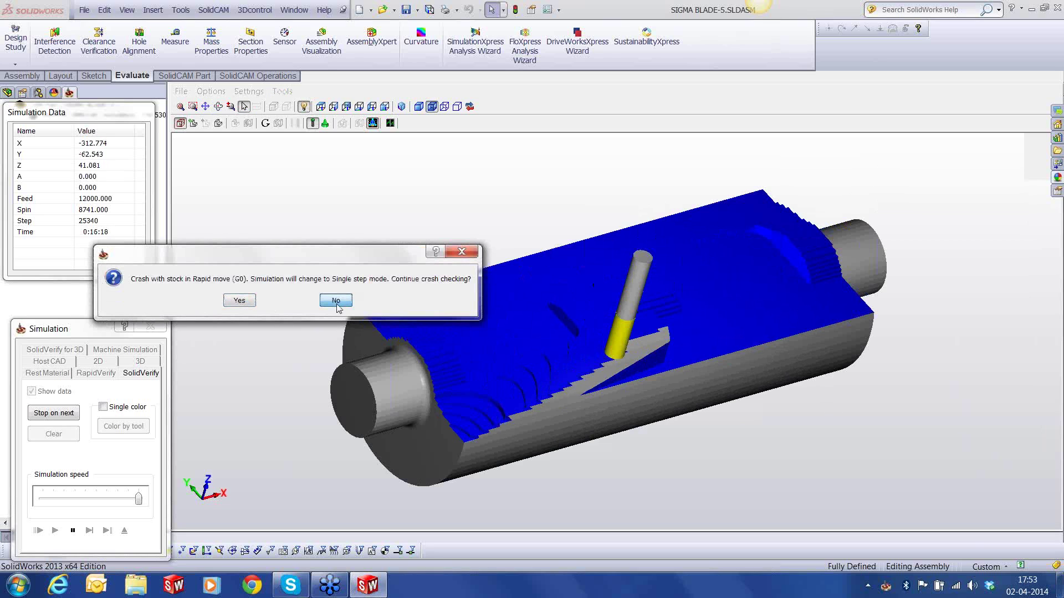
{"action": "left_click", "coordinate": [335, 300]}
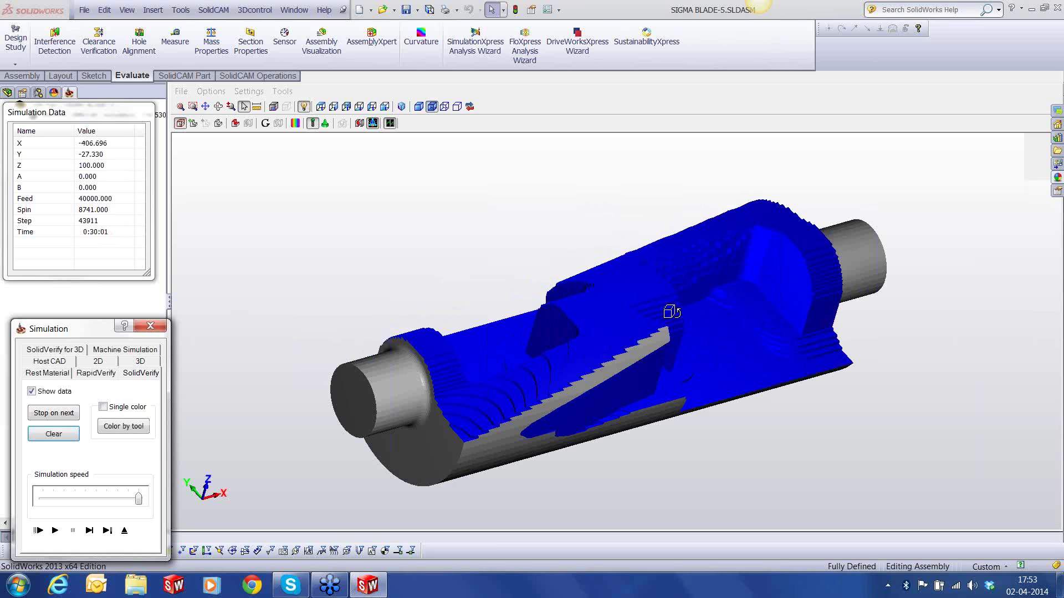
{"action": "mouse_move", "coordinate": [671, 312]}
{"action": "left_mouse_down"}
{"action": "mouse_move", "coordinate": [657, 328]}
{"action": "mouse_move", "coordinate": [673, 376]}
{"action": "mouse_move", "coordinate": [668, 316]}
{"action": "mouse_move", "coordinate": [684, 328]}
{"action": "mouse_move", "coordinate": [673, 330]}
{"action": "left_mouse_up"}
{"action": "left_click_drag", "start_coordinate": [106, 113], "coordinate": [266, 111]}
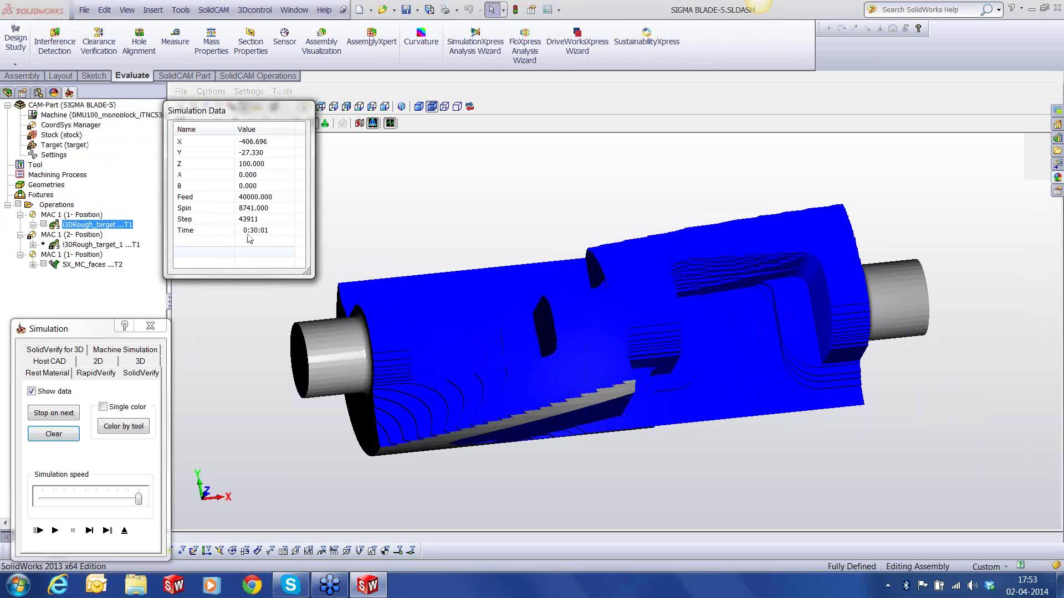
{"action": "left_click", "coordinate": [126, 531]}
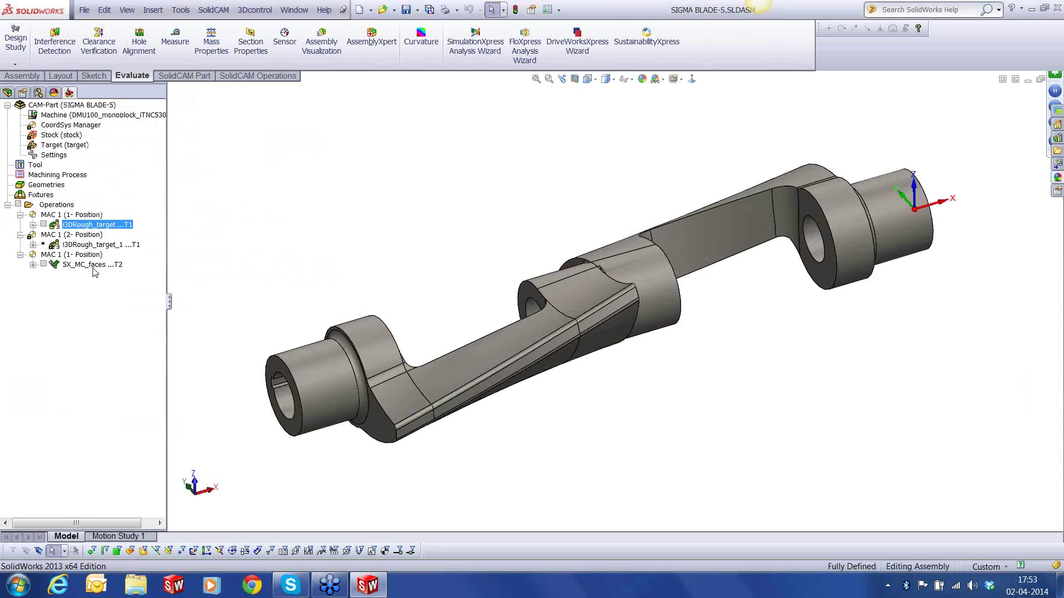
Simulate the 5X_MC_faces operation in Host CAD mode.
{"action": "left_click", "coordinate": [94, 266]}
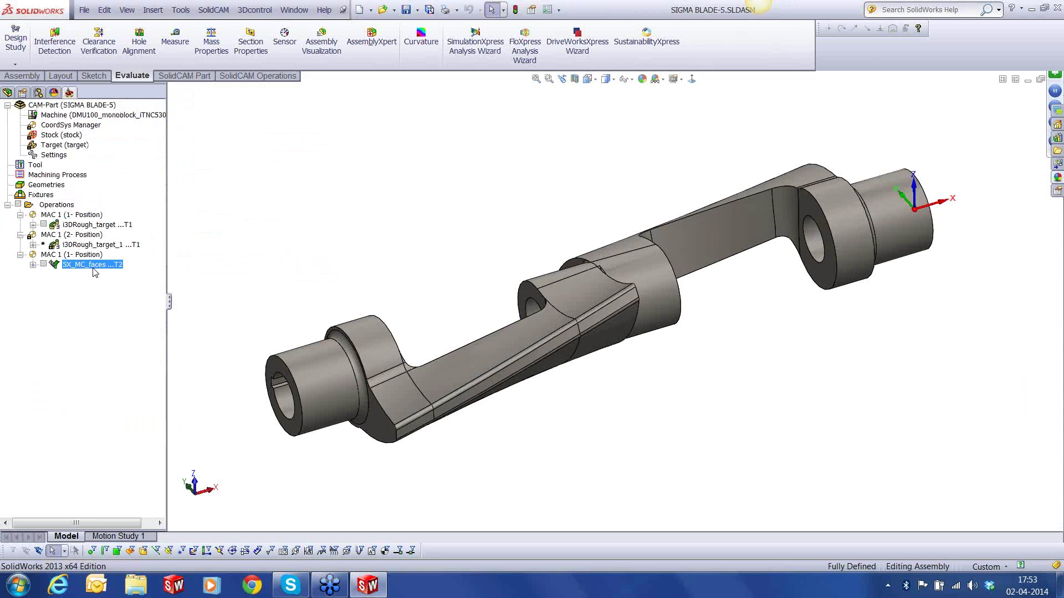
{"action": "right_click", "coordinate": [95, 272]}
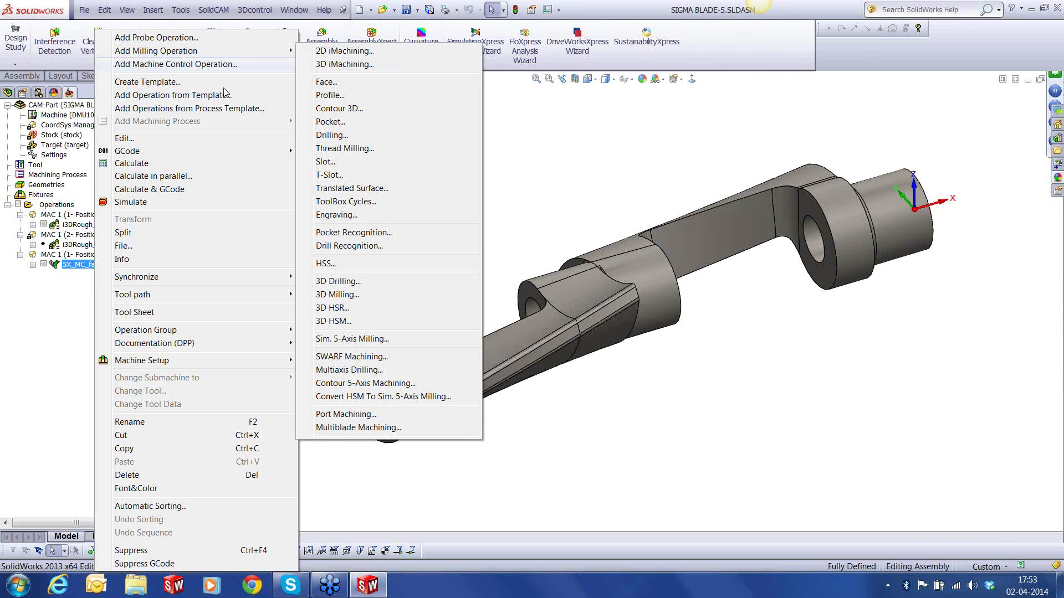
{"action": "left_click", "coordinate": [134, 204]}
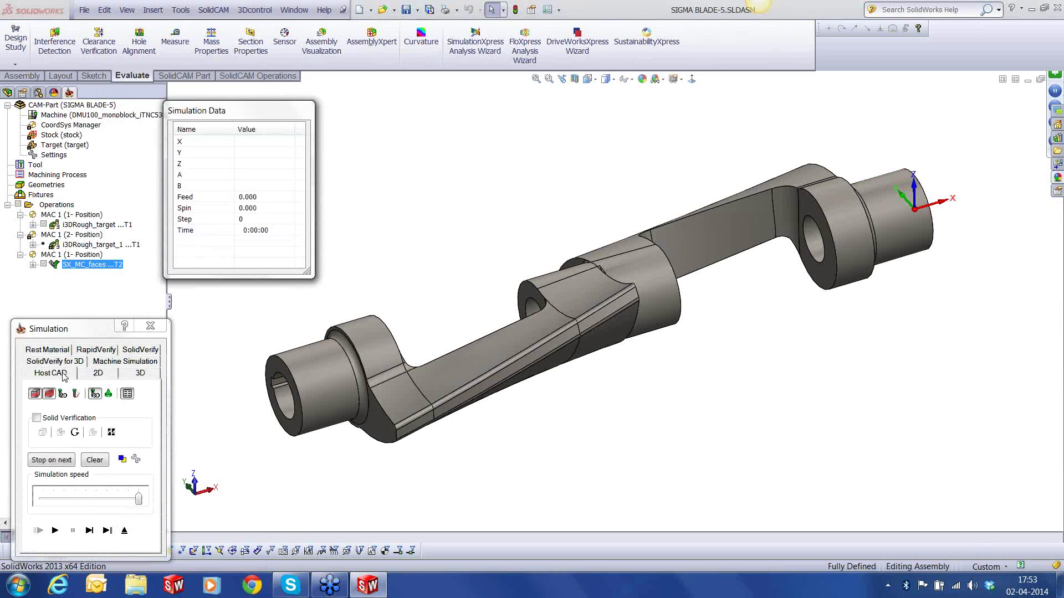
{"action": "left_click", "coordinate": [55, 531]}
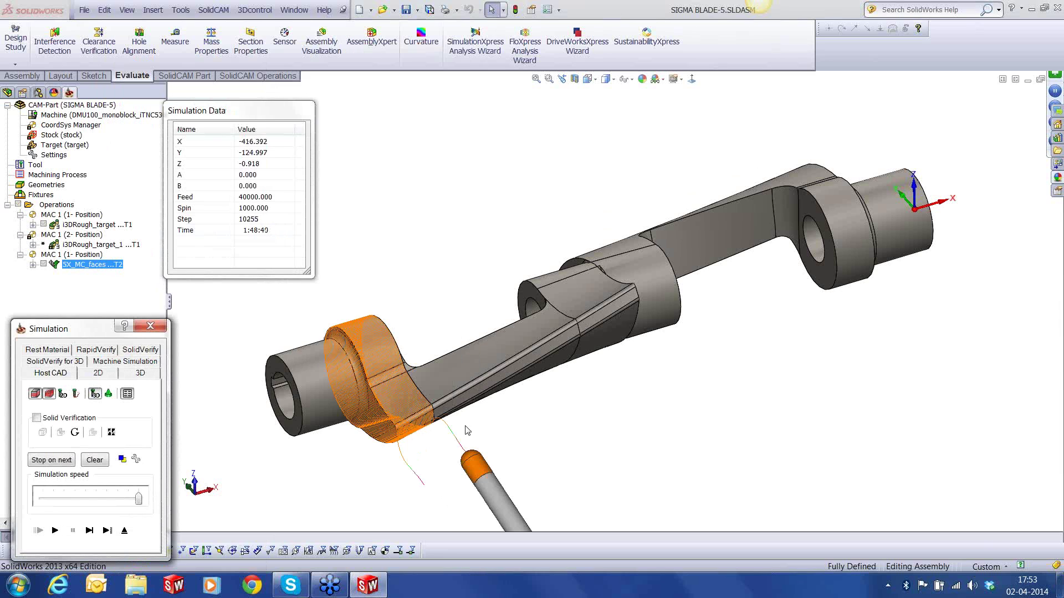
Examine the spiral tool path and its lead moves around the end hub, then replay the simulation and pause it partway.
{"action": "middle_click_drag", "start_coordinate": [467, 430], "coordinate": [442, 329]}
{"action": "scroll", "coordinate": [502, 309], "scroll_direction": "down", "scroll_amount": 3}
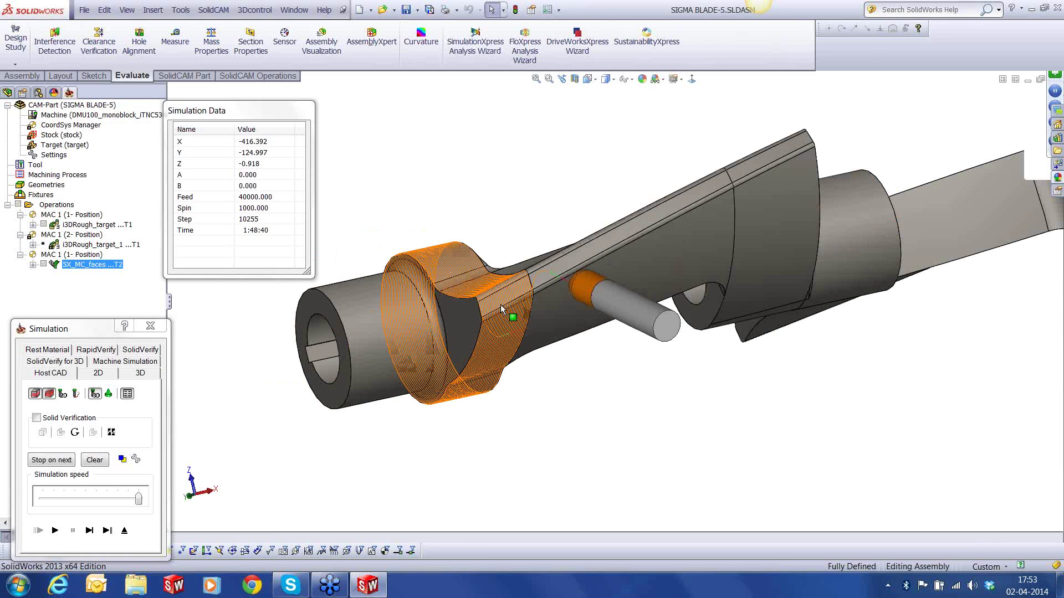
{"action": "scroll", "coordinate": [501, 309], "scroll_direction": "down", "scroll_amount": 3}
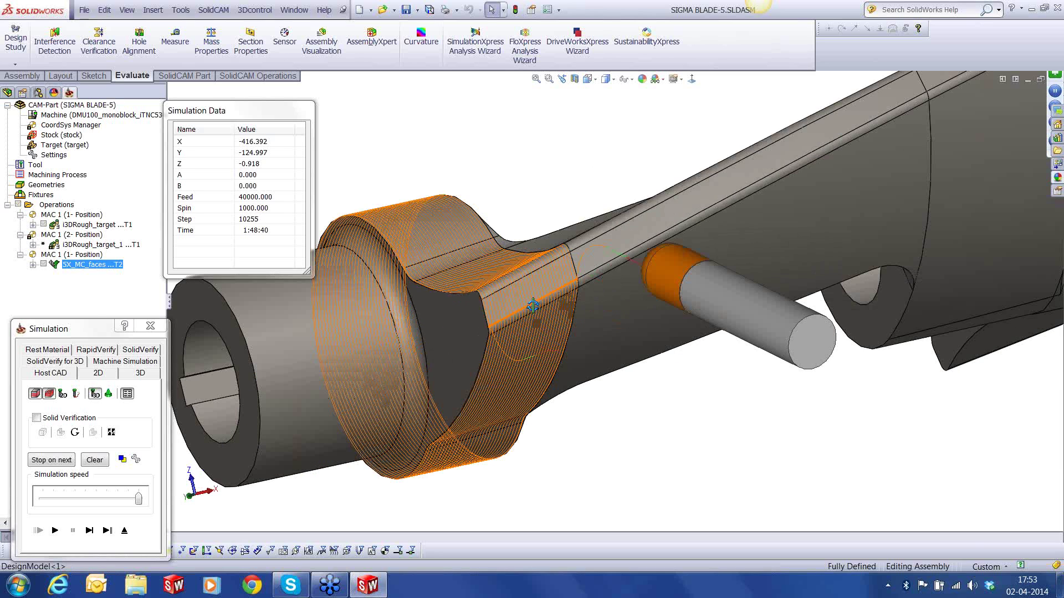
{"action": "middle_click_drag", "start_coordinate": [533, 305], "coordinate": [541, 372]}
{"action": "scroll", "coordinate": [541, 355], "scroll_direction": "up", "scroll_amount": 3}
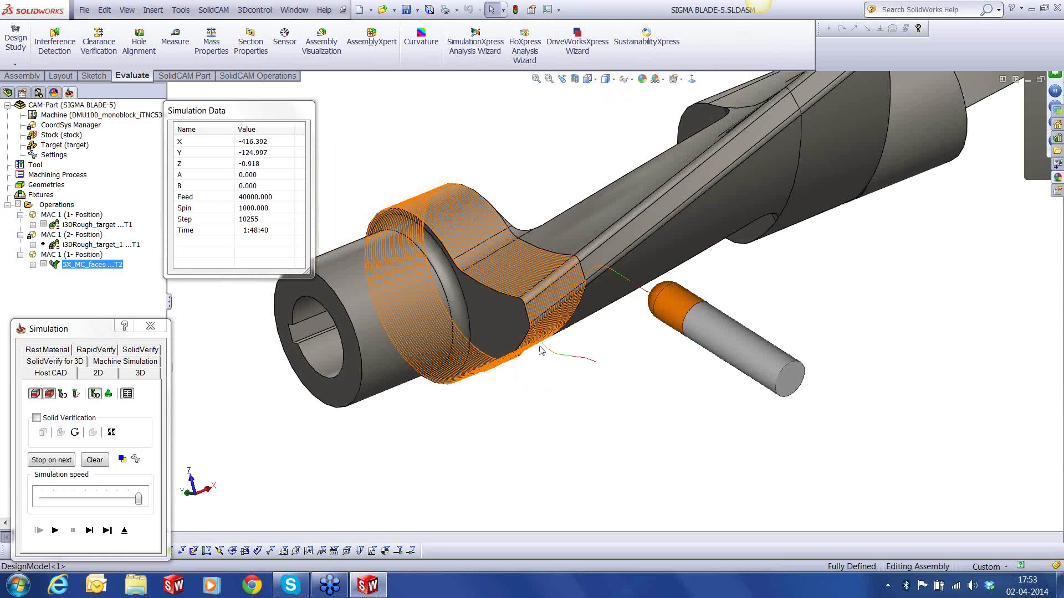
{"action": "scroll", "coordinate": [542, 350], "scroll_direction": "down", "scroll_amount": 2}
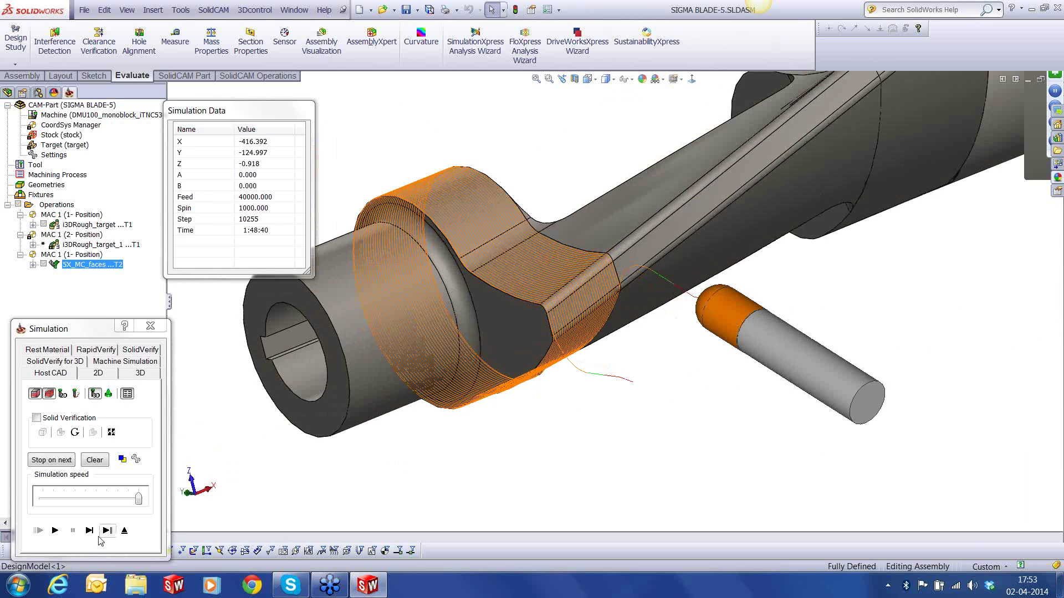
{"action": "left_click", "coordinate": [55, 531]}
{"action": "left_click", "coordinate": [73, 532]}
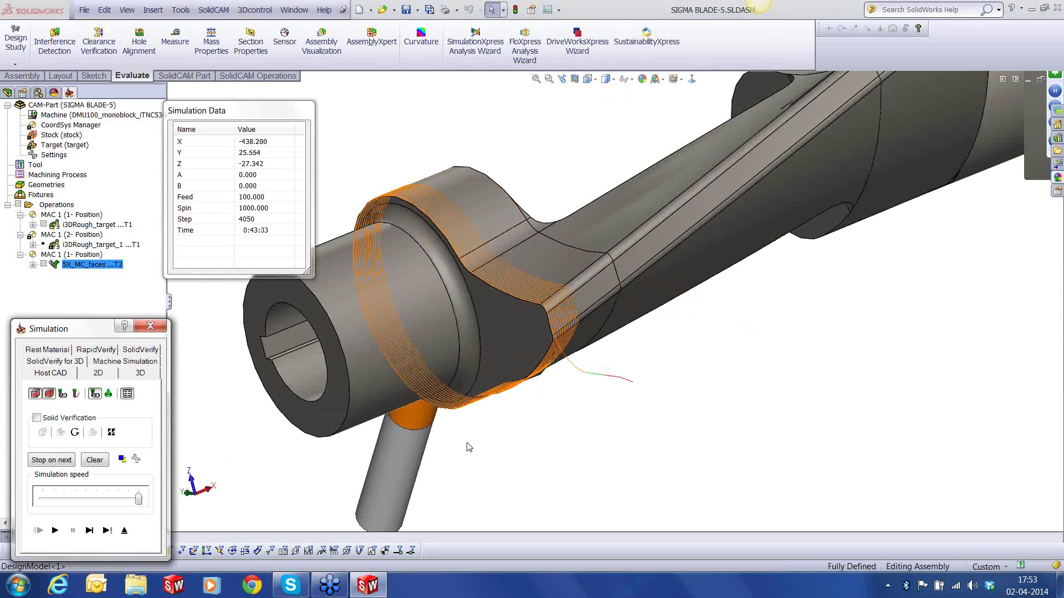
Examine the ball-nose tool's contact with the end hub face in side view, then exit the simulation.
{"action": "middle_click_drag", "start_coordinate": [469, 447], "coordinate": [513, 395]}
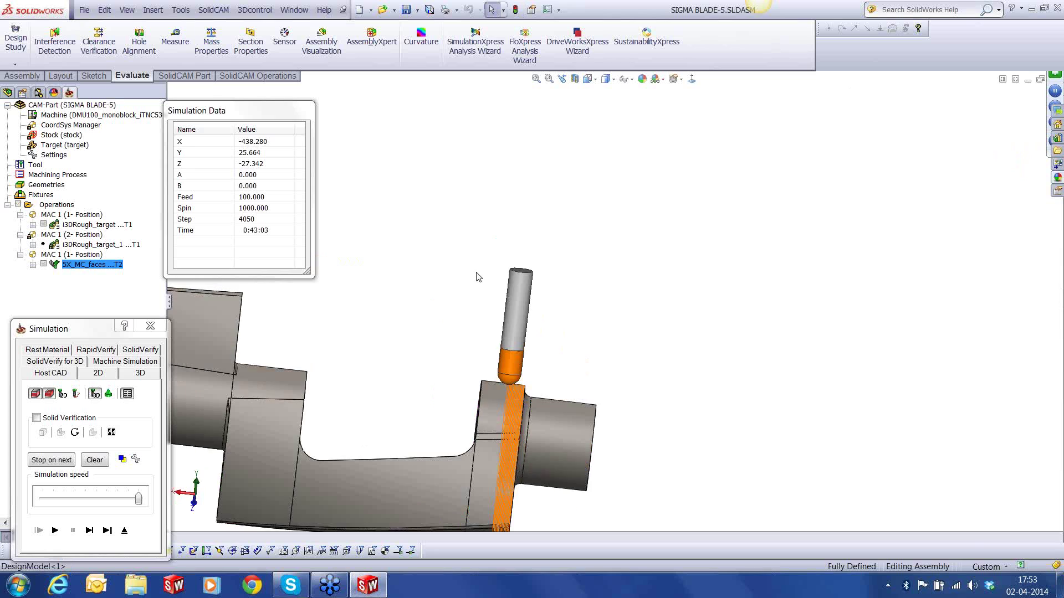
{"action": "scroll", "coordinate": [513, 395], "scroll_direction": "down", "scroll_amount": 6}
{"action": "scroll", "coordinate": [522, 352], "scroll_direction": "down", "scroll_amount": 6}
{"action": "middle_click", "coordinate": [555, 337]}
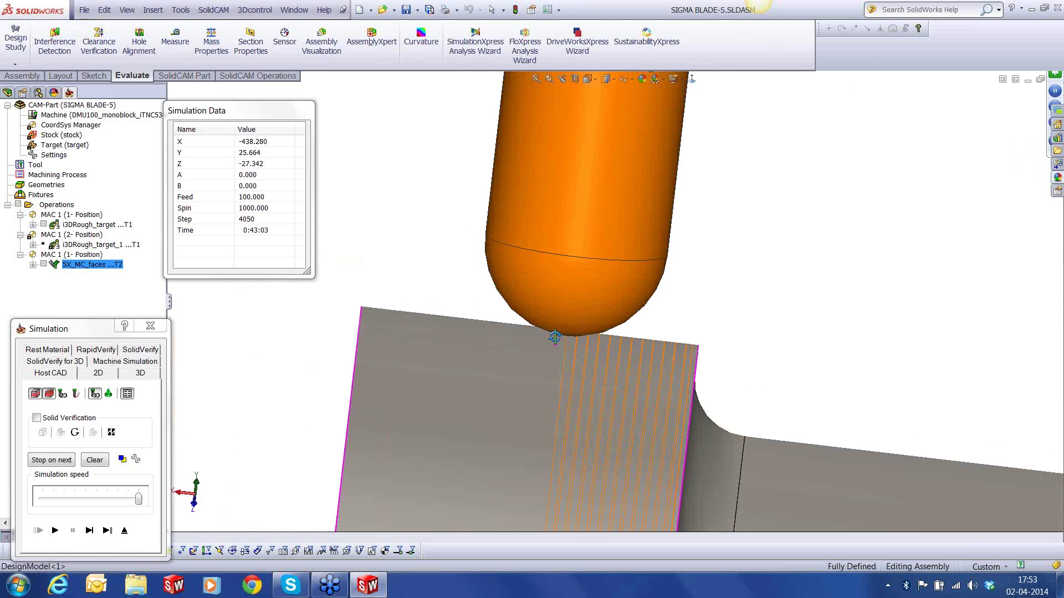
{"action": "middle_click_drag", "start_coordinate": [555, 337], "coordinate": [563, 345]}
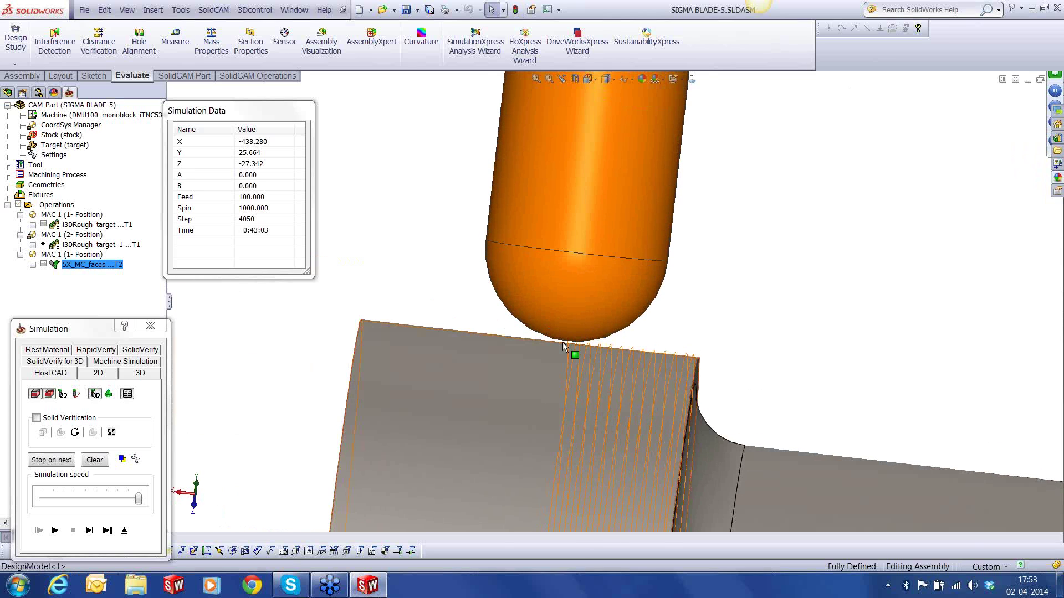
{"action": "scroll", "coordinate": [570, 355], "scroll_direction": "down", "scroll_amount": 2}
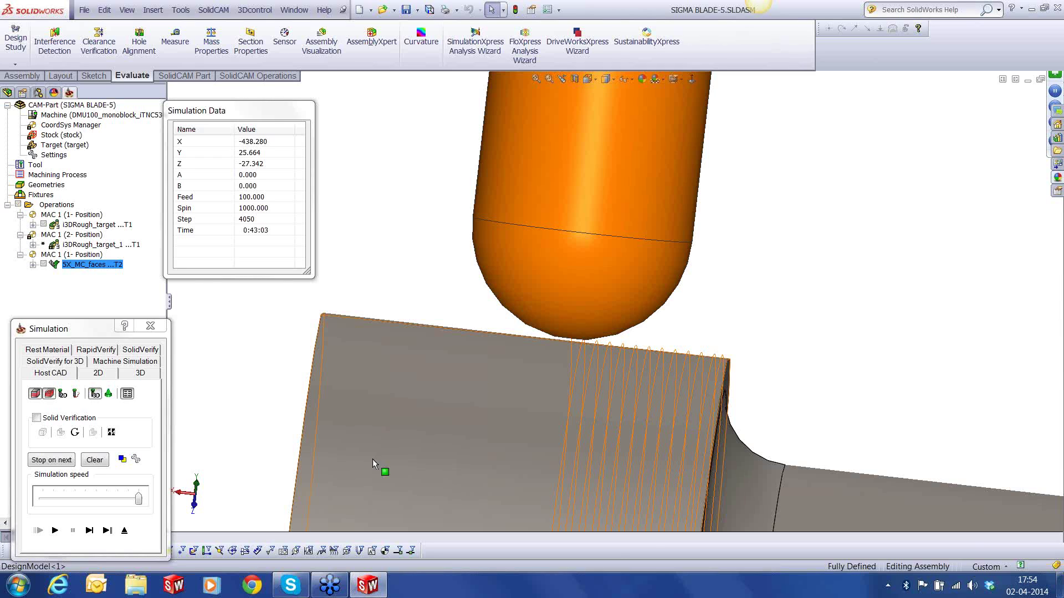
{"action": "left_click", "coordinate": [131, 535]}
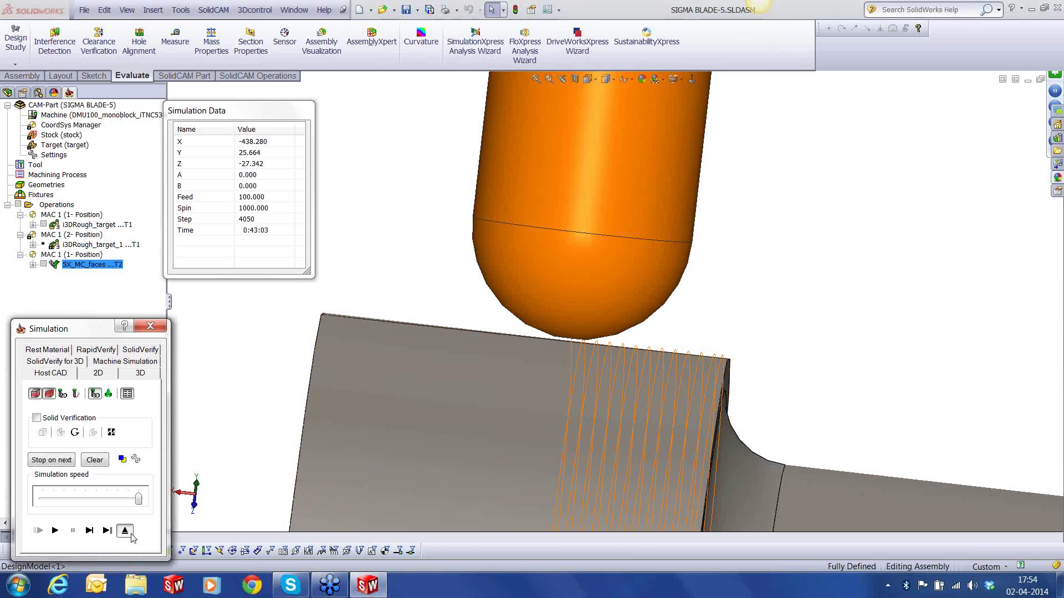
{"action": "scroll", "coordinate": [457, 384], "scroll_direction": "up", "scroll_amount": 6}
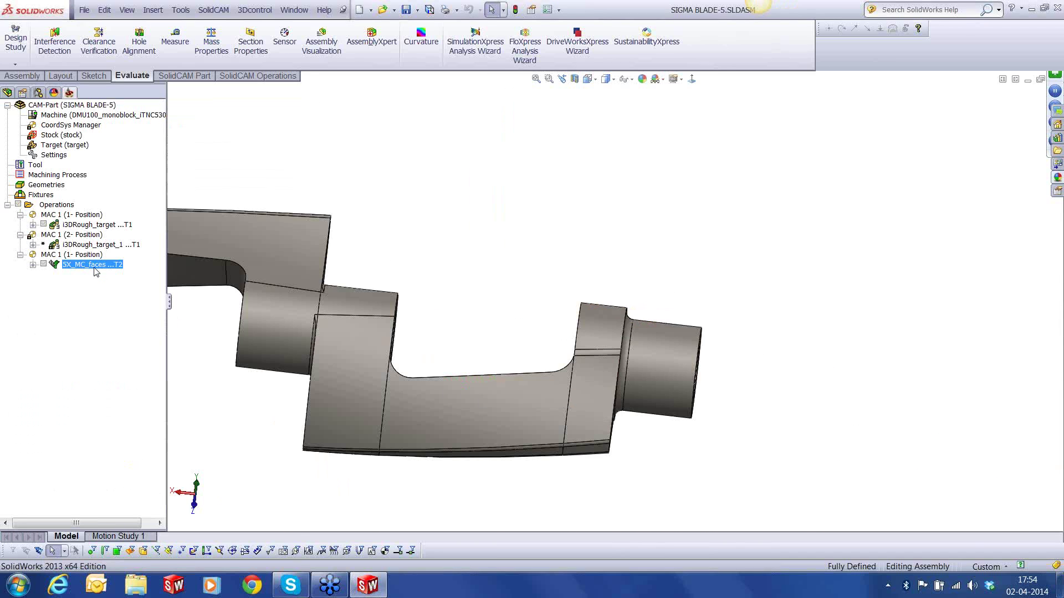
Set the tilt angle at side of cutting to 10 for the 5X_MC_faces operation, then save, calculate and close it.
{"action": "right_click", "coordinate": [94, 265]}
{"action": "left_click", "coordinate": [228, 271]}
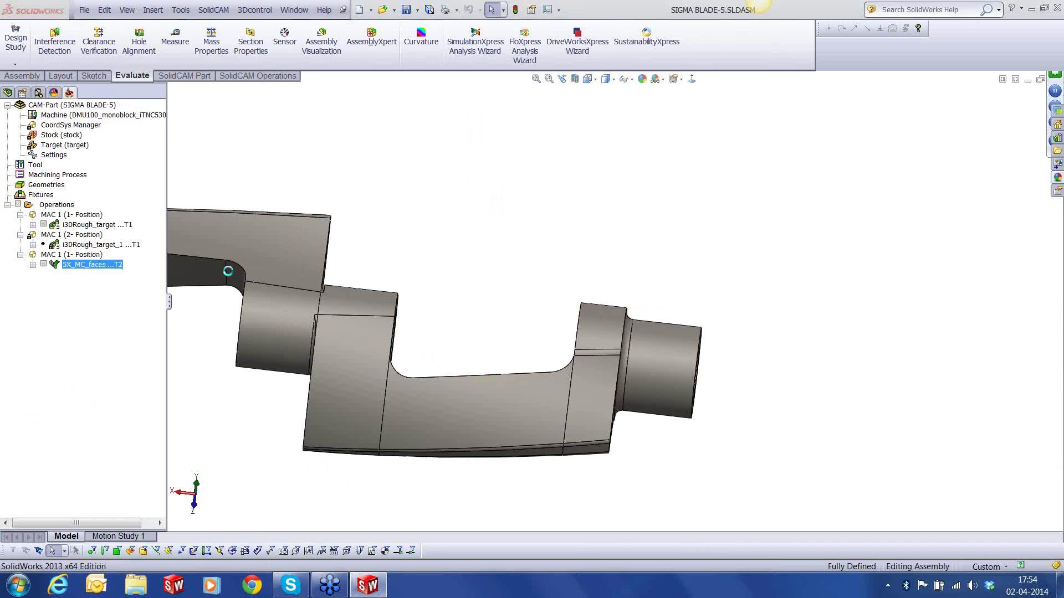
{"action": "left_click", "coordinate": [268, 232]}
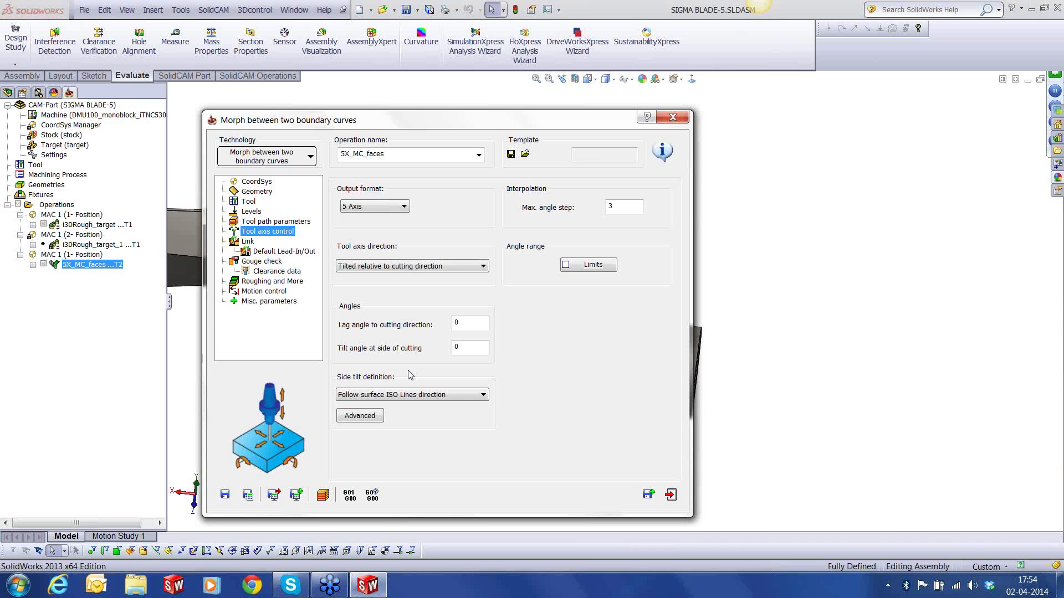
{"action": "type", "text": "10"}
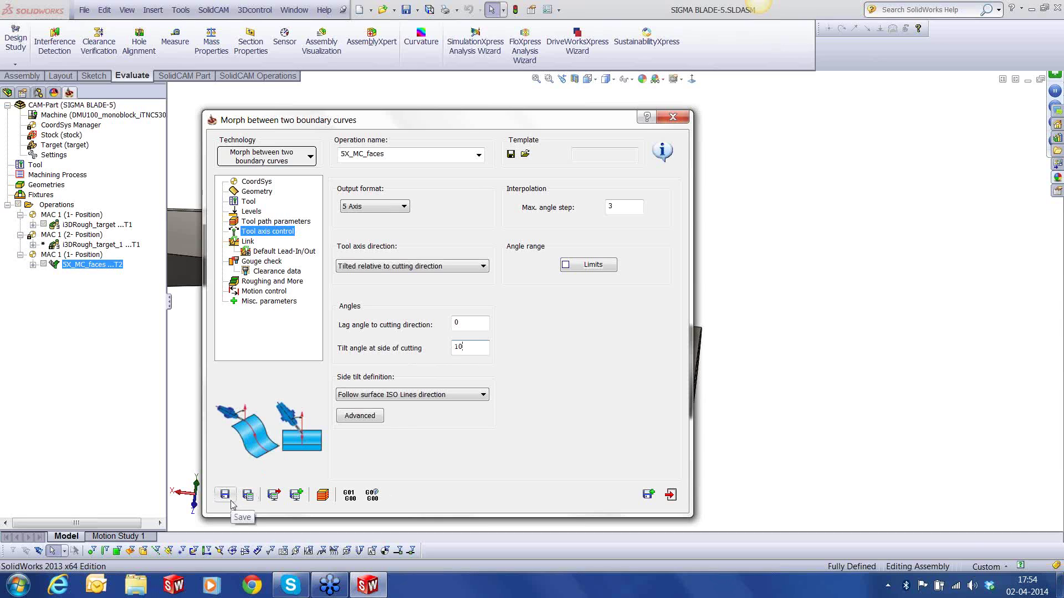
{"action": "left_click", "coordinate": [247, 499]}
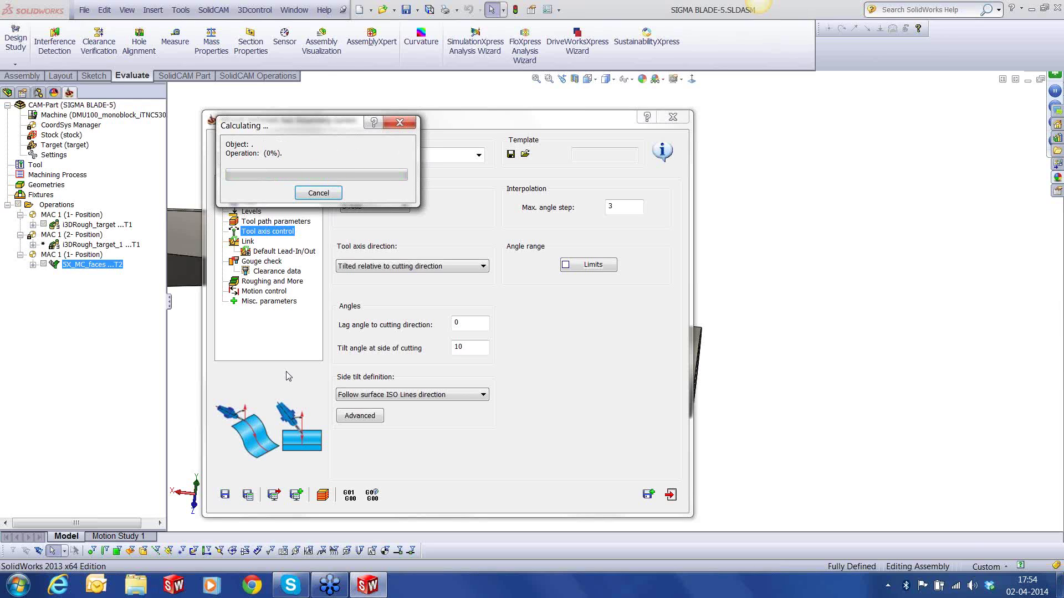
{"action": "left_click", "coordinate": [678, 499]}
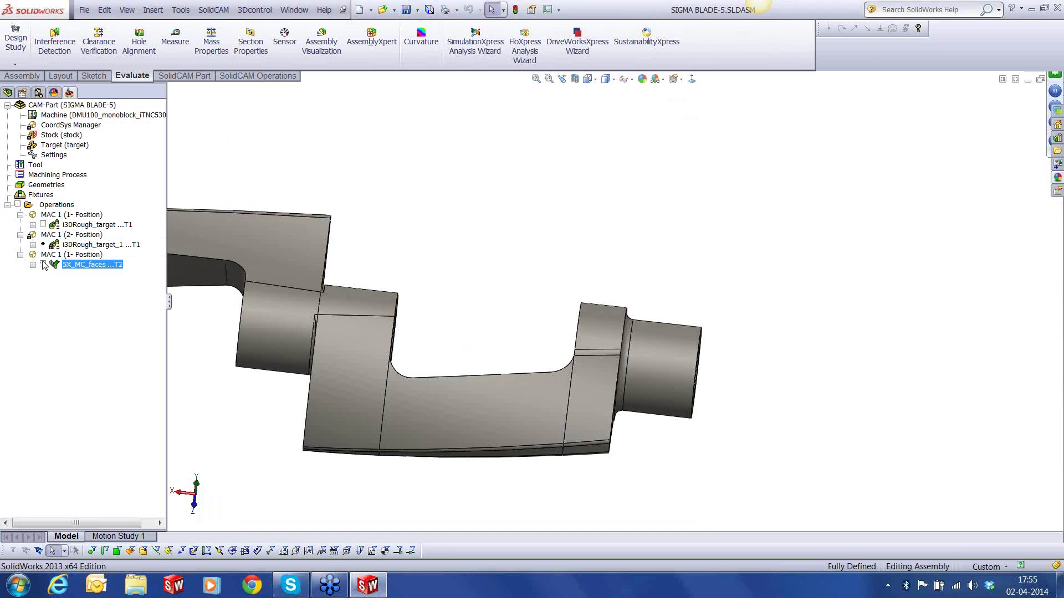
Show the recalculated 5X_MC_faces tool path, inspect its passes around the end hub from several sides, and hide it again.
{"action": "left_click", "coordinate": [43, 265]}
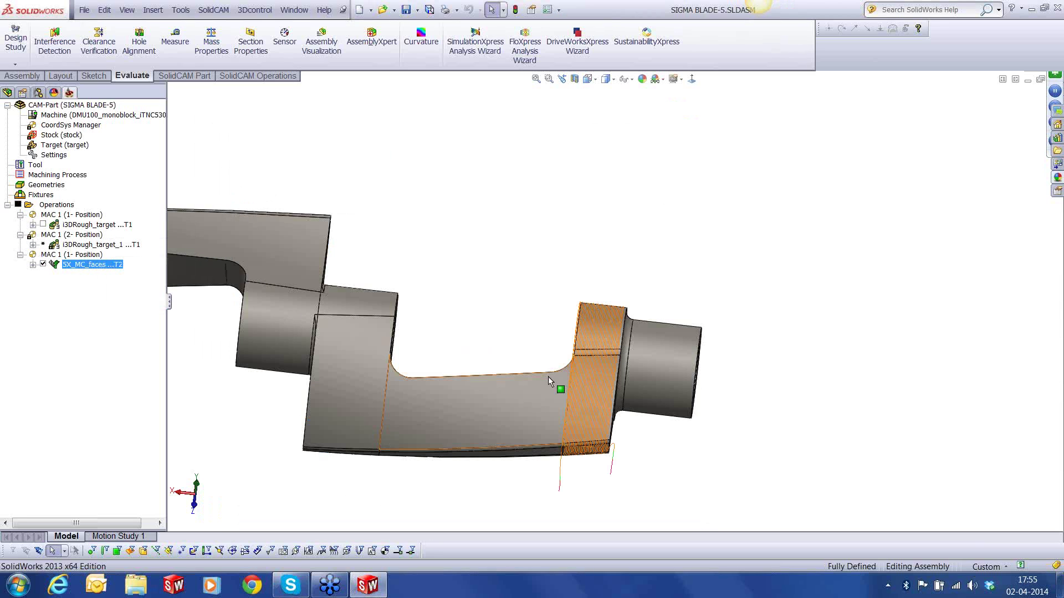
{"action": "middle_click_drag", "start_coordinate": [547, 377], "coordinate": [531, 398]}
{"action": "scroll", "coordinate": [531, 423], "scroll_direction": "down", "scroll_amount": 3}
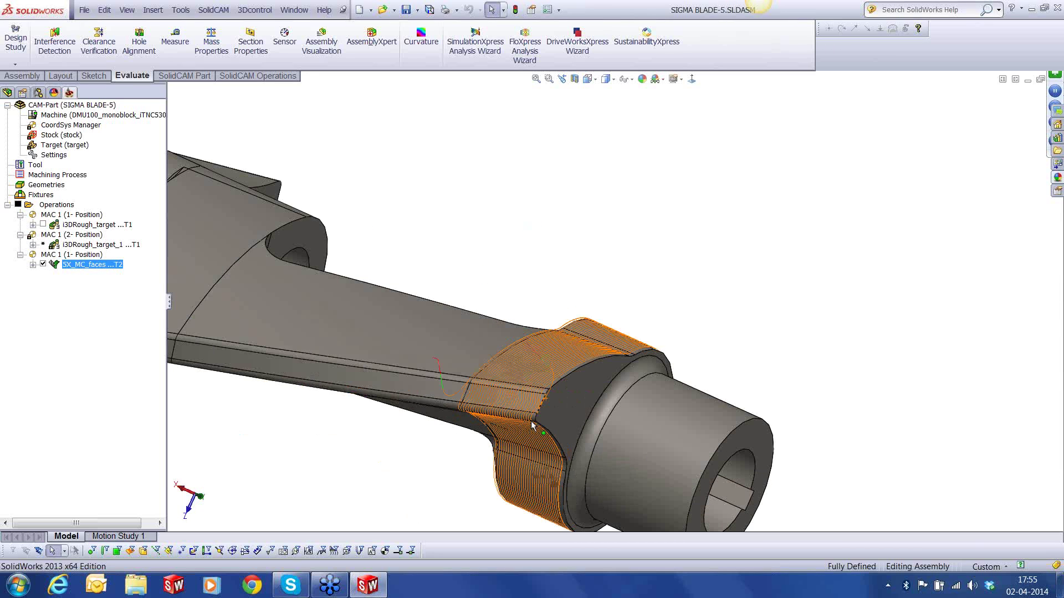
{"action": "scroll", "coordinate": [531, 424], "scroll_direction": "down", "scroll_amount": 4}
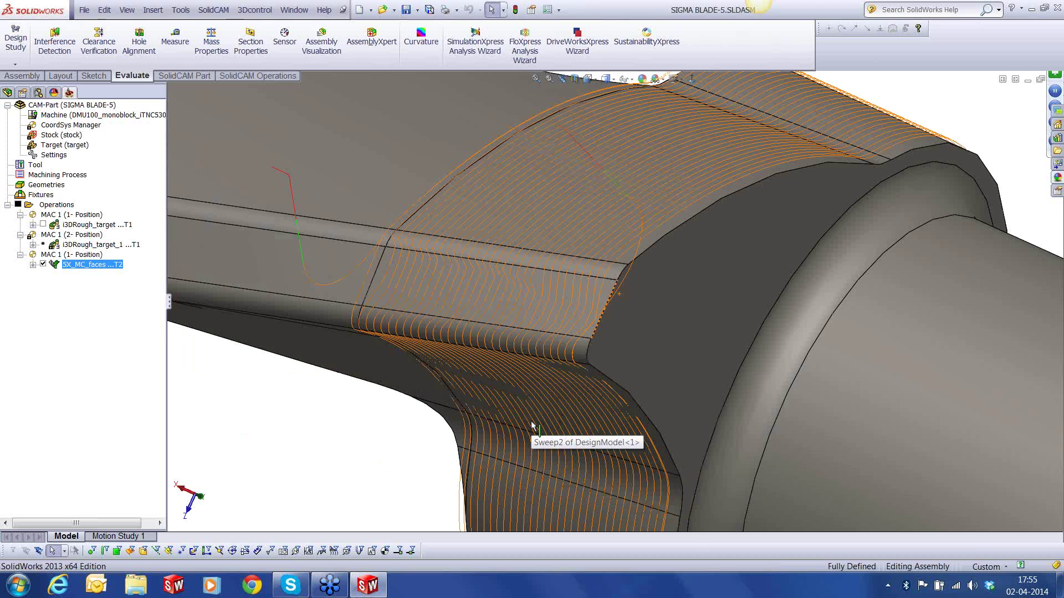
{"action": "middle_click_drag", "start_coordinate": [532, 424], "coordinate": [479, 214]}
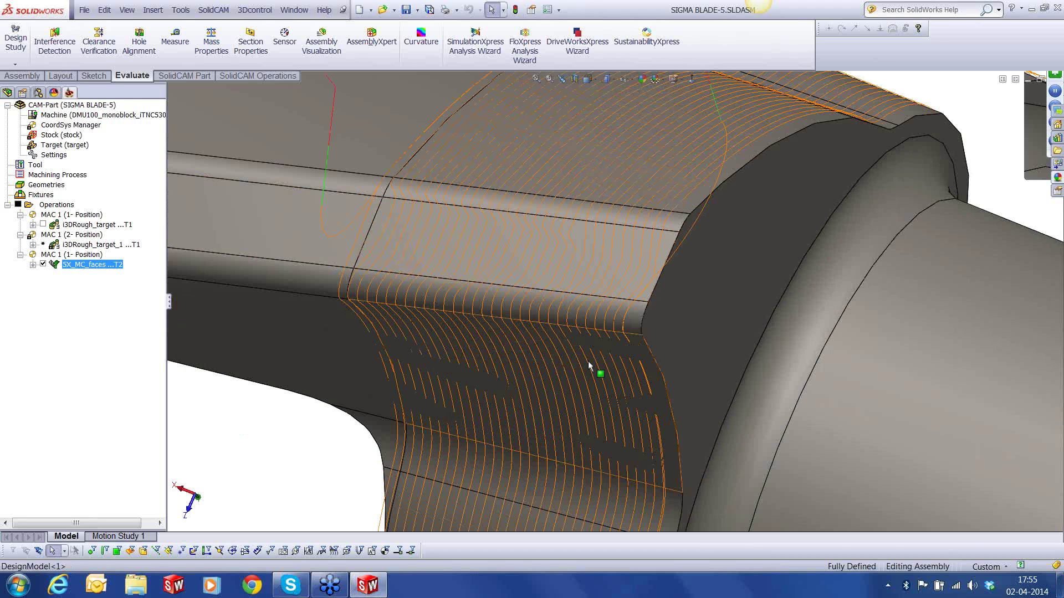
{"action": "scroll", "coordinate": [587, 361], "scroll_direction": "up", "scroll_amount": 2}
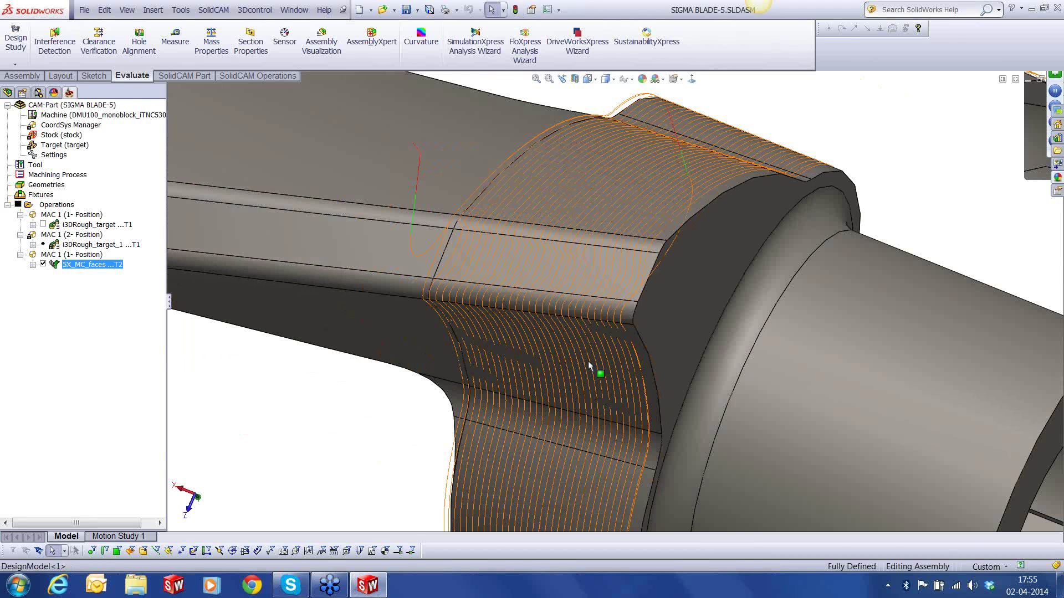
{"action": "scroll", "coordinate": [589, 363], "scroll_direction": "up", "scroll_amount": 5}
{"action": "middle_click_drag", "start_coordinate": [588, 362], "coordinate": [540, 532]}
{"action": "scroll", "coordinate": [656, 340], "scroll_direction": "down", "scroll_amount": 2}
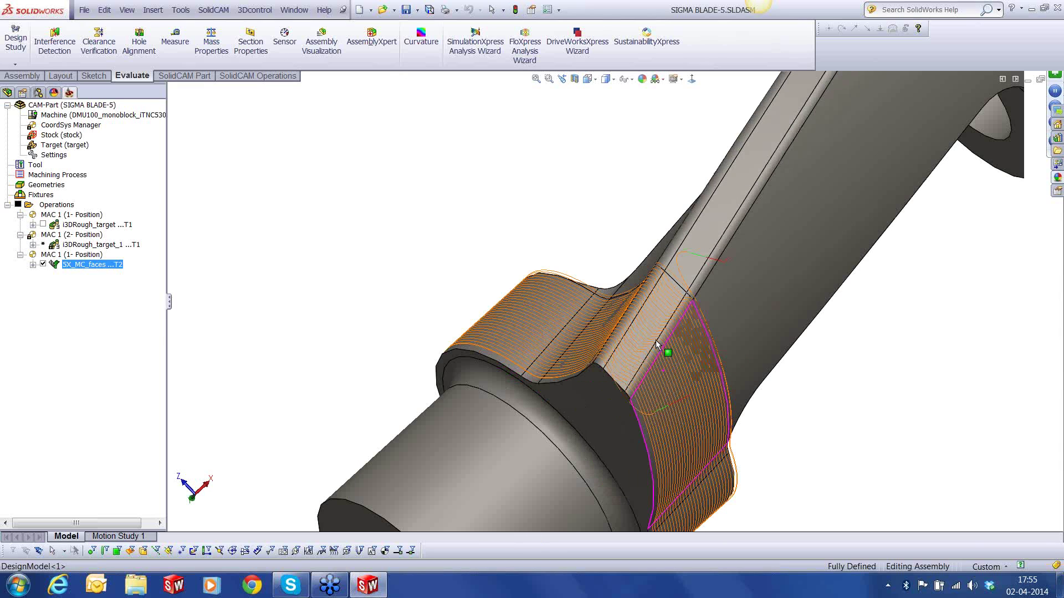
{"action": "scroll", "coordinate": [656, 341], "scroll_direction": "down", "scroll_amount": 2}
{"action": "left_click", "coordinate": [43, 264]}
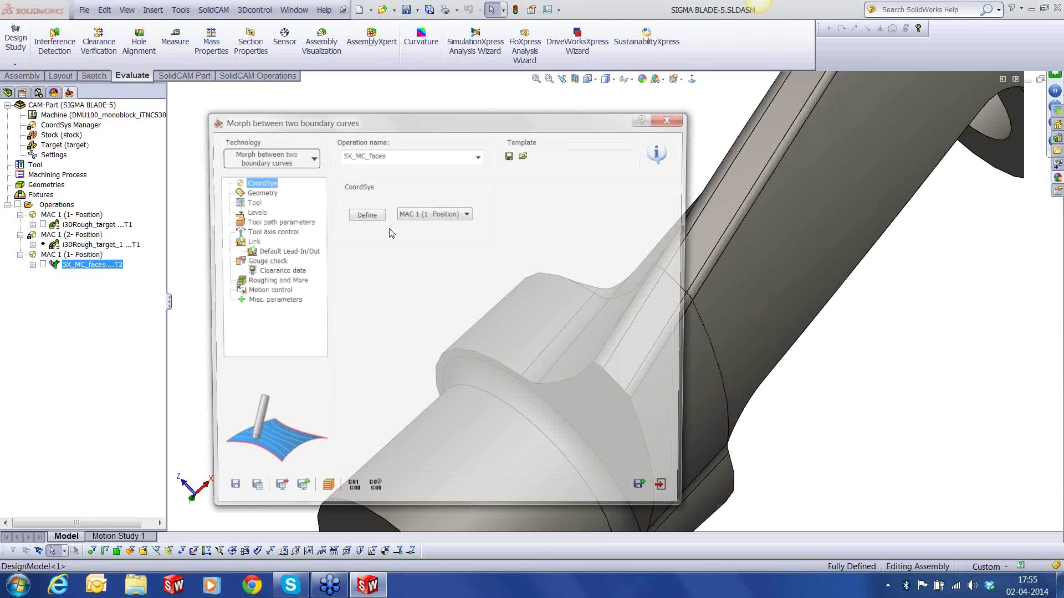
Set the 5X_MC_faces side tilt definition to Orthogonal to cut direction at each position, then save, calculate and close the operation.
{"action": "left_click", "coordinate": [412, 395]}
{"action": "left_click", "coordinate": [370, 416]}
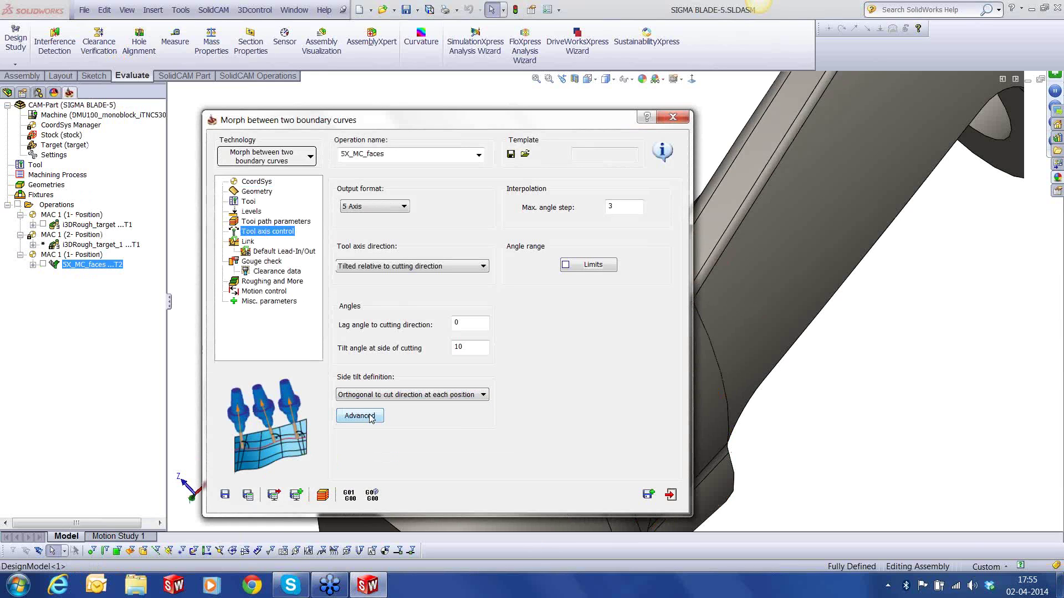
{"action": "left_click", "coordinate": [247, 494]}
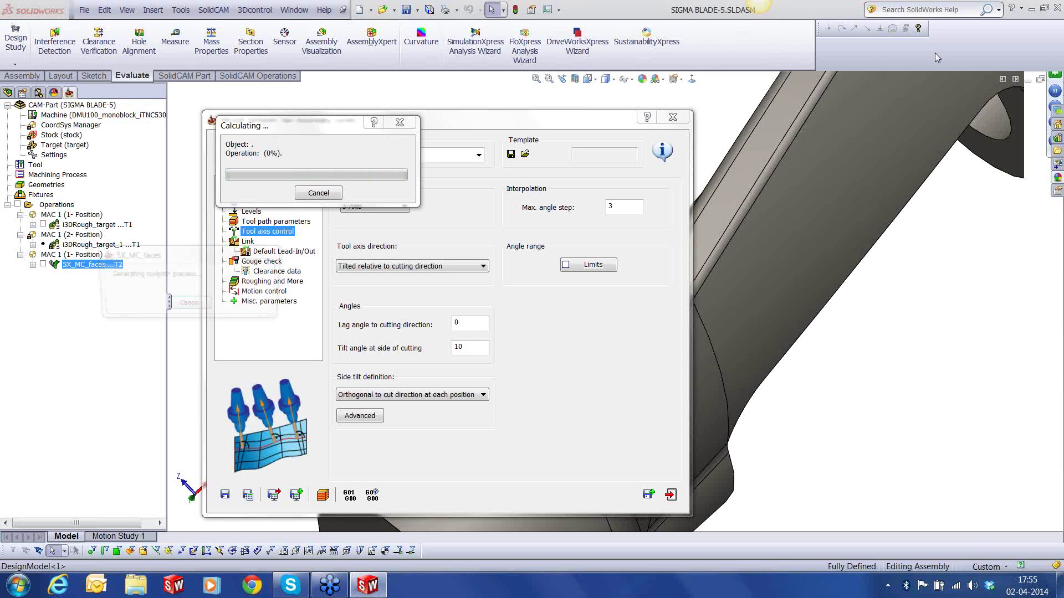
{"action": "left_click", "coordinate": [670, 495]}
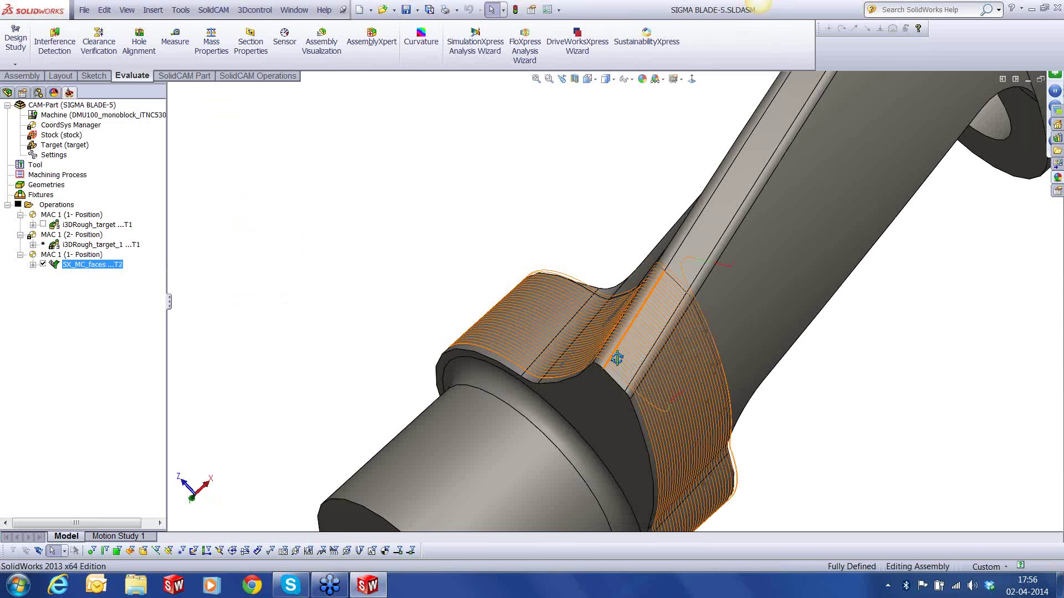
Inspect the tool path with the orthogonal side tilt over the hub's ridge and lead moves, then hide it.
{"action": "mouse_move", "coordinate": [617, 359]}
{"action": "middle_mouse_down"}
{"action": "mouse_move", "coordinate": [637, 316]}
{"action": "mouse_move", "coordinate": [616, 340]}
{"action": "middle_mouse_up"}
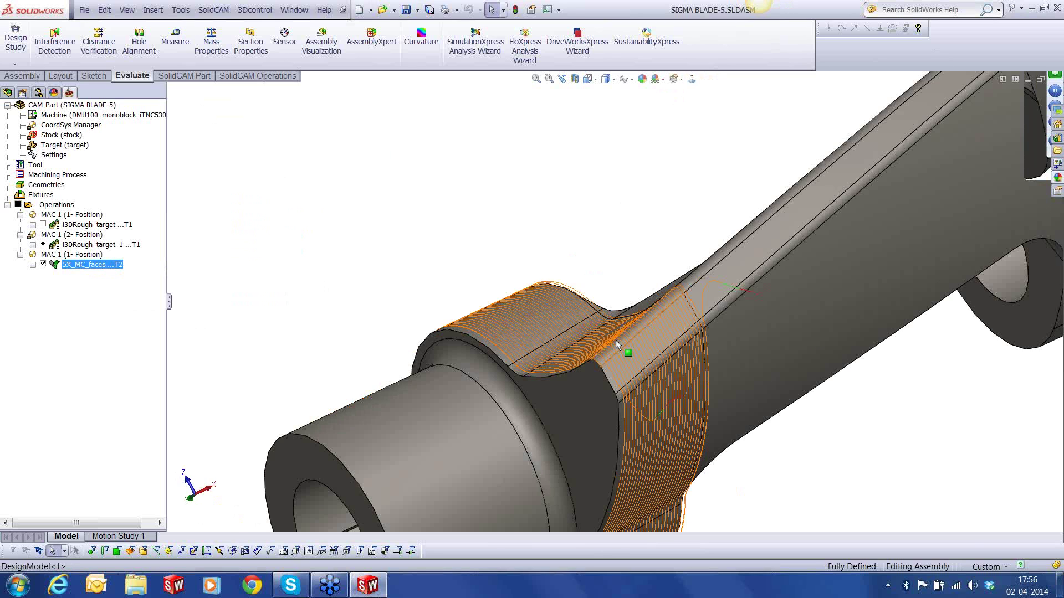
{"action": "scroll", "coordinate": [617, 340], "scroll_direction": "down", "scroll_amount": 4}
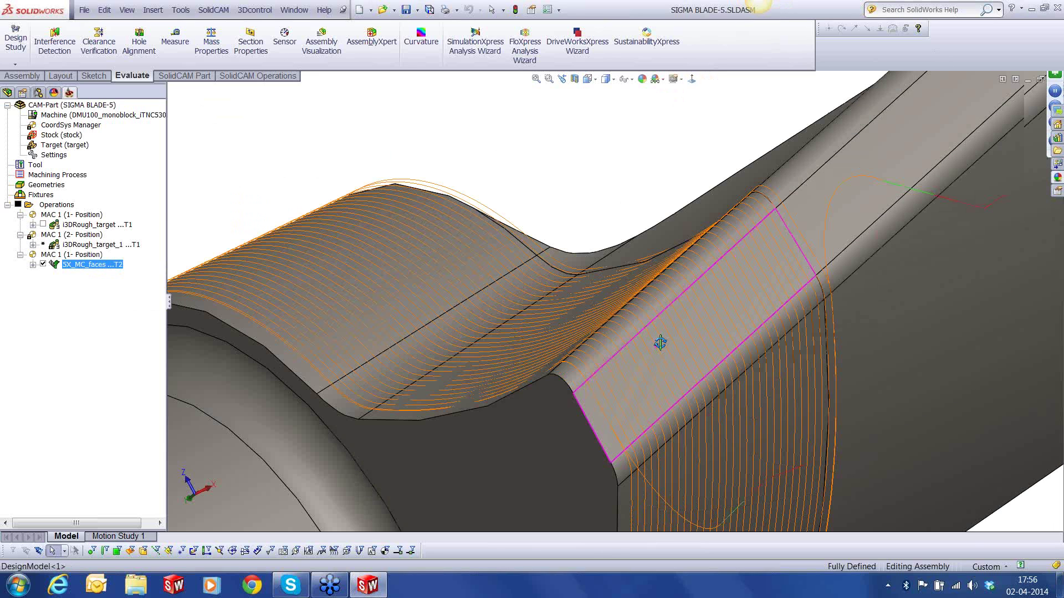
{"action": "middle_click_drag", "start_coordinate": [660, 342], "coordinate": [728, 328]}
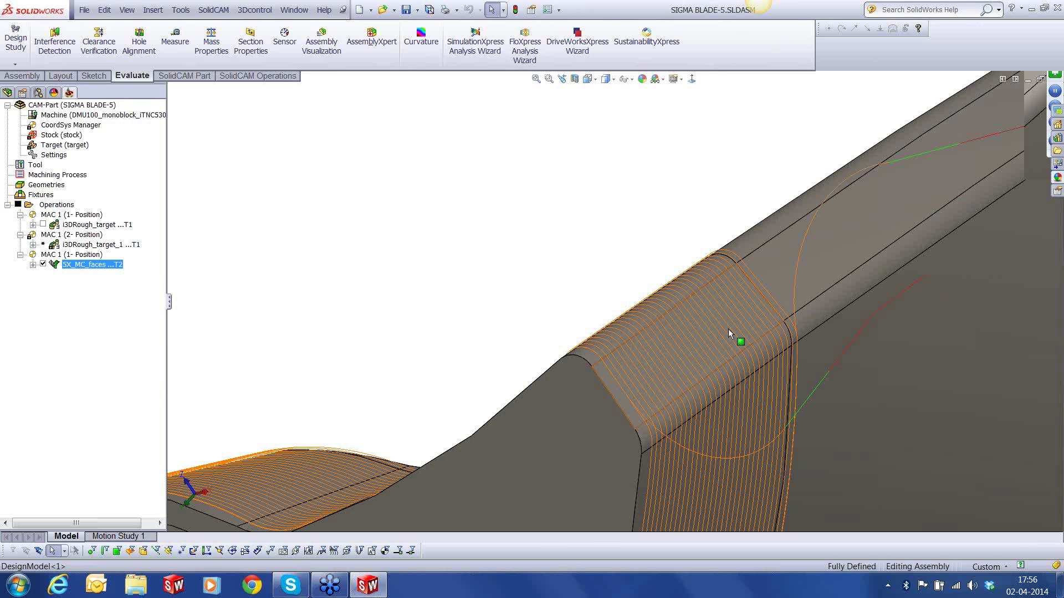
{"action": "key", "text": "f"}
{"action": "left_click", "coordinate": [43, 264]}
Simulate the 5X_MC_faces operation in Host CAD mode, pause it partway and advance the tool in increments.
{"action": "right_click", "coordinate": [61, 266]}
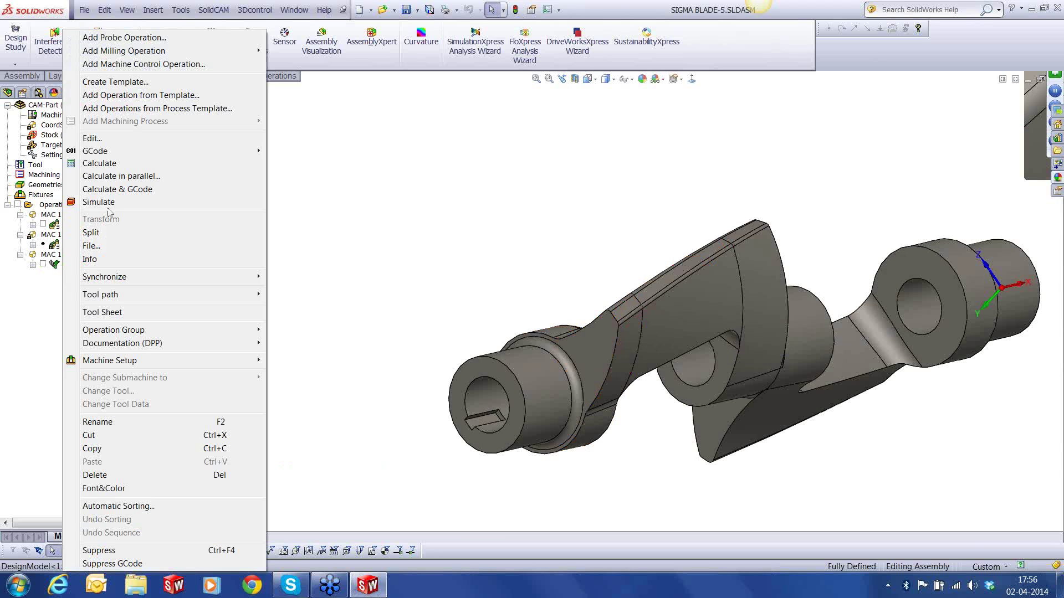
{"action": "left_click", "coordinate": [112, 203]}
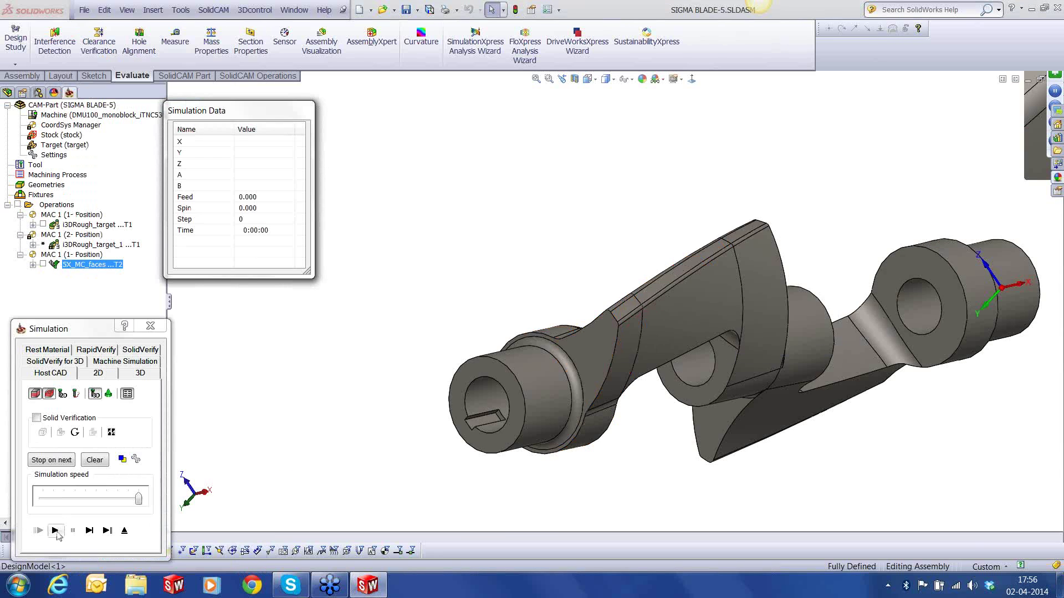
{"action": "left_click", "coordinate": [55, 531]}
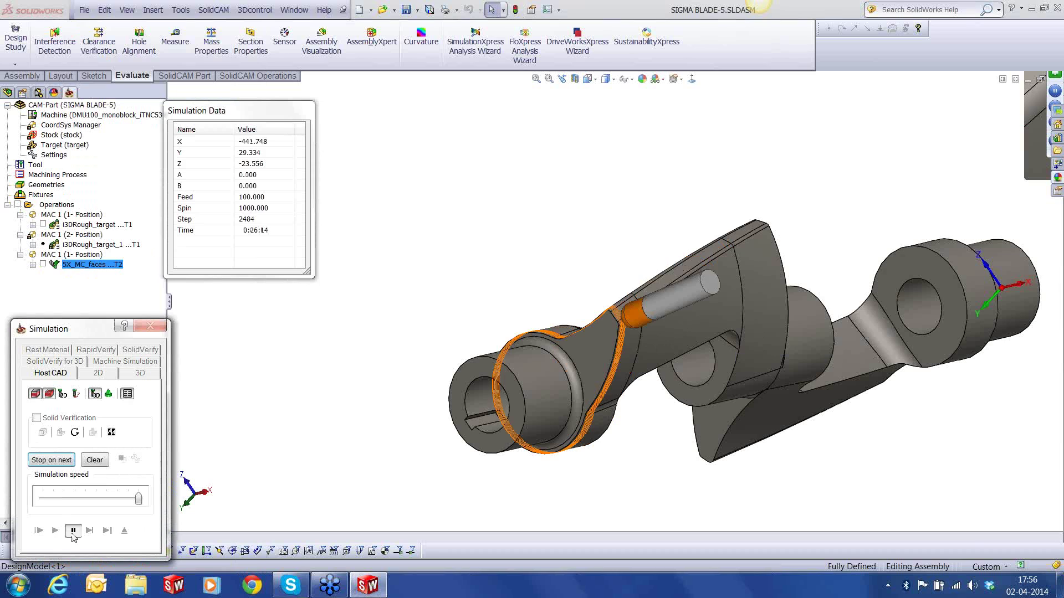
{"action": "middle_click_drag", "start_coordinate": [531, 422], "coordinate": [493, 321]}
{"action": "left_click", "coordinate": [92, 530]}
{"action": "left_click", "coordinate": [92, 530]}
{"action": "left_click", "coordinate": [92, 530]}
{"action": "left_click", "coordinate": [92, 530]}
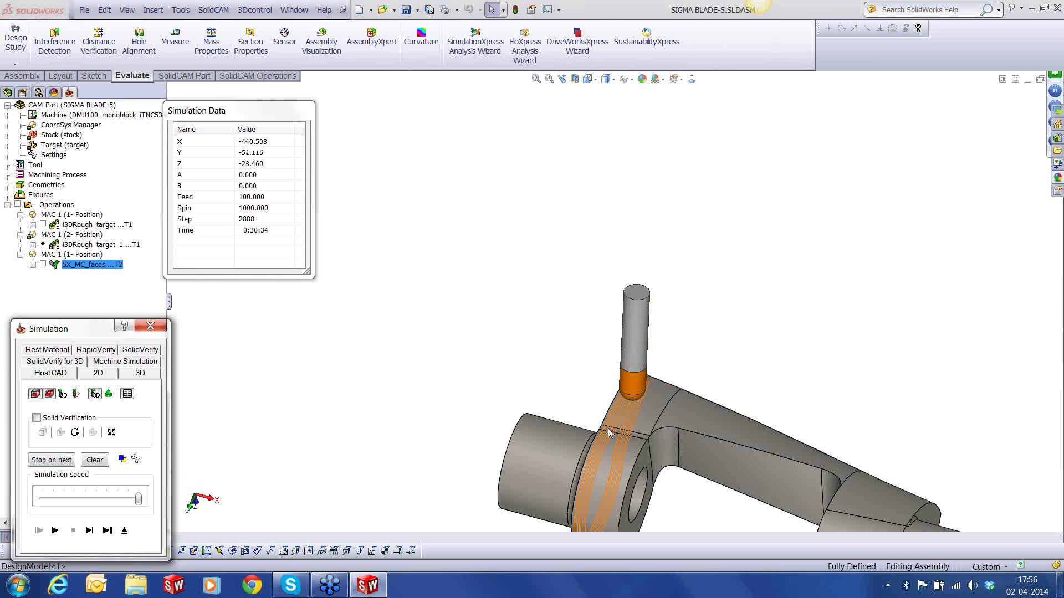
Examine the tool's side tilt against the end hub face, then run the simulation to its end and exit.
{"action": "middle_click_drag", "start_coordinate": [609, 432], "coordinate": [630, 292]}
{"action": "middle_click_drag", "start_coordinate": [654, 316], "coordinate": [631, 361]}
{"action": "scroll", "coordinate": [618, 435], "scroll_direction": "down", "scroll_amount": 3}
{"action": "scroll", "coordinate": [619, 439], "scroll_direction": "down", "scroll_amount": 4}
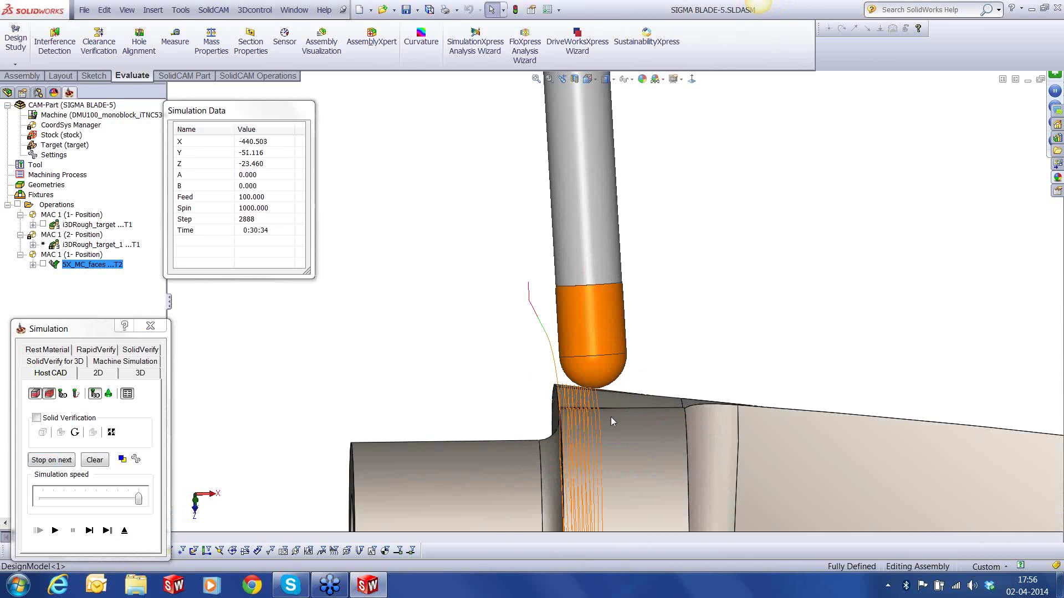
{"action": "scroll", "coordinate": [598, 366], "scroll_direction": "down", "scroll_amount": 4}
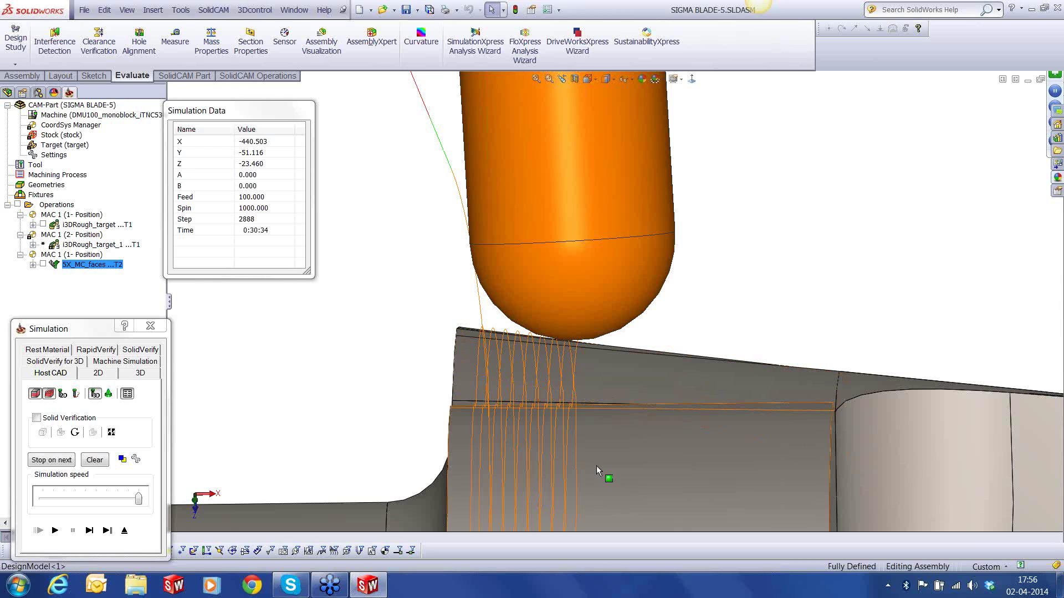
{"action": "scroll", "coordinate": [599, 470], "scroll_direction": "up", "scroll_amount": 1}
{"action": "scroll", "coordinate": [598, 470], "scroll_direction": "up", "scroll_amount": 3}
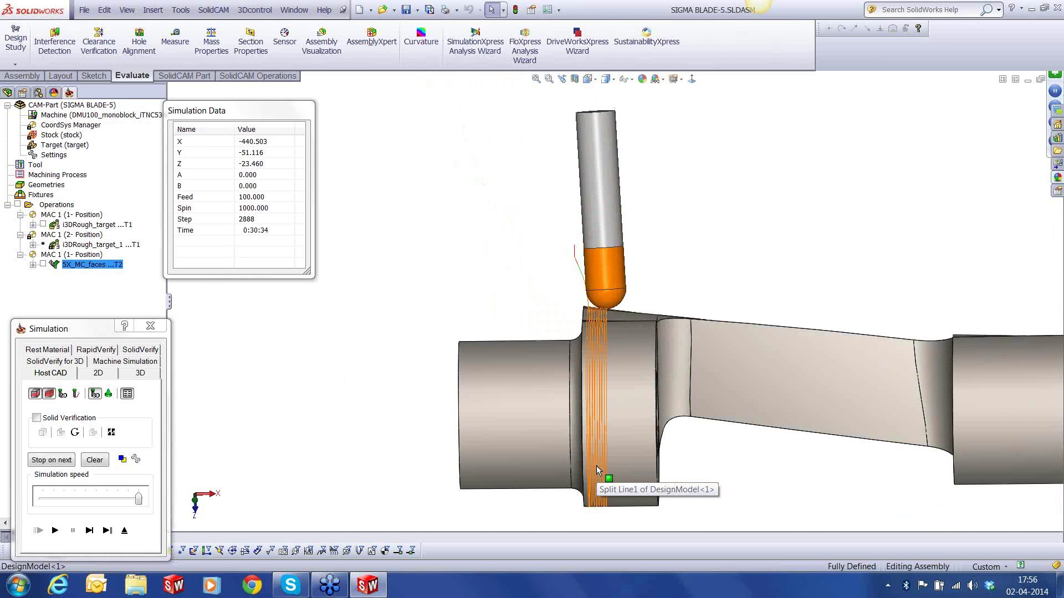
{"action": "scroll", "coordinate": [619, 438], "scroll_direction": "up", "scroll_amount": 2}
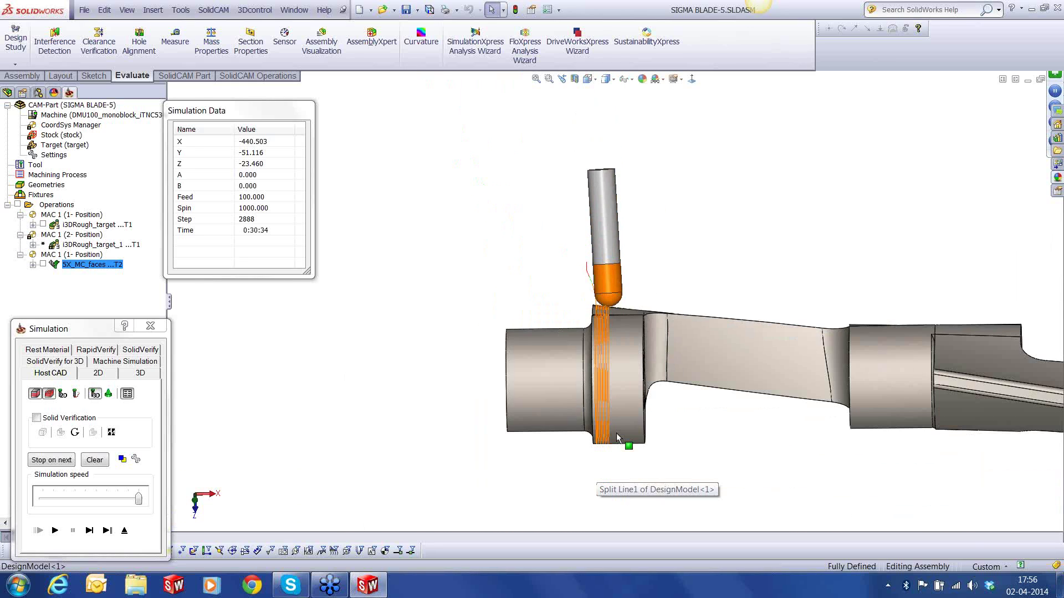
{"action": "middle_click_drag", "start_coordinate": [625, 385], "coordinate": [657, 407]}
{"action": "left_click", "coordinate": [55, 530]}
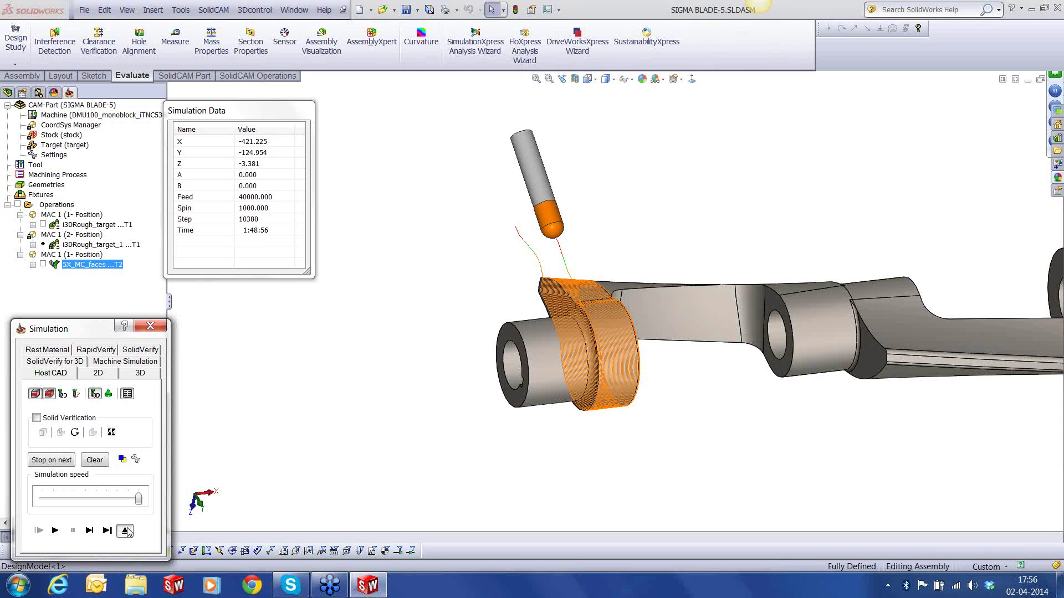
{"action": "left_click", "coordinate": [126, 531]}
Duplicate the 5X_MC_faces operation within the MAC 1 (1- Position) group by copying and pasting it.
{"action": "middle_click_drag", "start_coordinate": [787, 330], "coordinate": [755, 493]}
{"action": "scroll", "coordinate": [798, 169], "scroll_direction": "down", "scroll_amount": 2}
{"action": "middle_click_drag", "start_coordinate": [798, 169], "coordinate": [794, 259]}
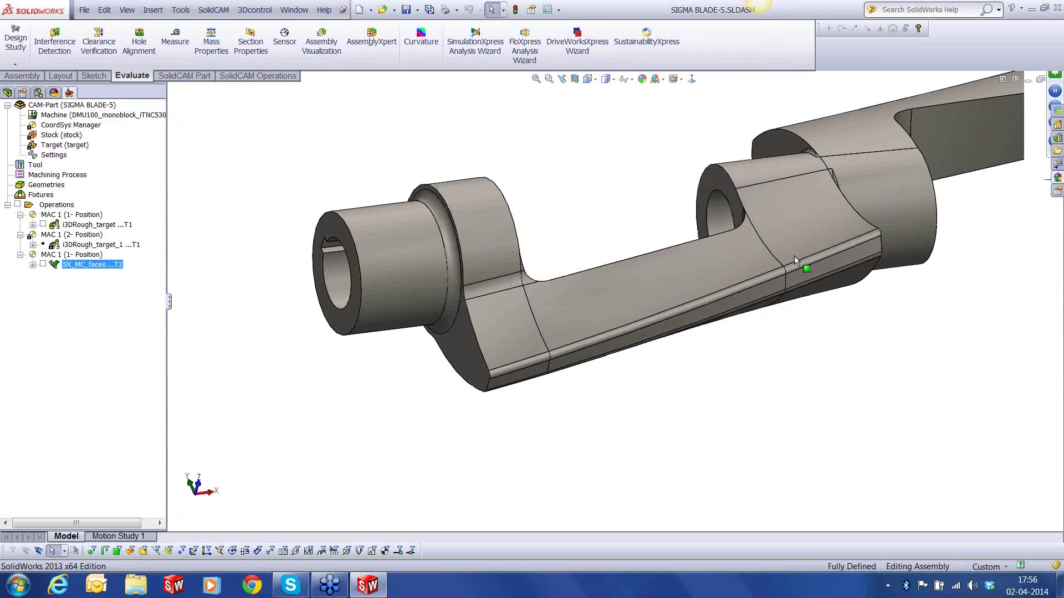
{"action": "right_click", "coordinate": [91, 265]}
{"action": "left_click", "coordinate": [105, 463]}
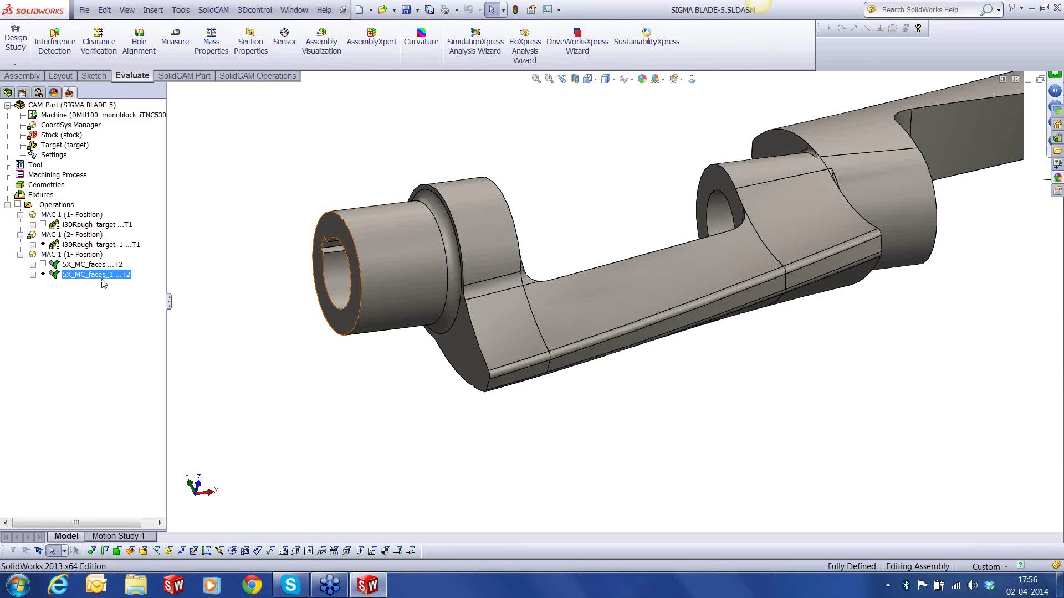
Open the copied 5X_MC_faces_1 operation and start a new drive surface with the blade's front web, fillet, rounded edge and narrow side faces.
{"action": "right_click", "coordinate": [104, 283]}
{"action": "key", "text": "Escape"}
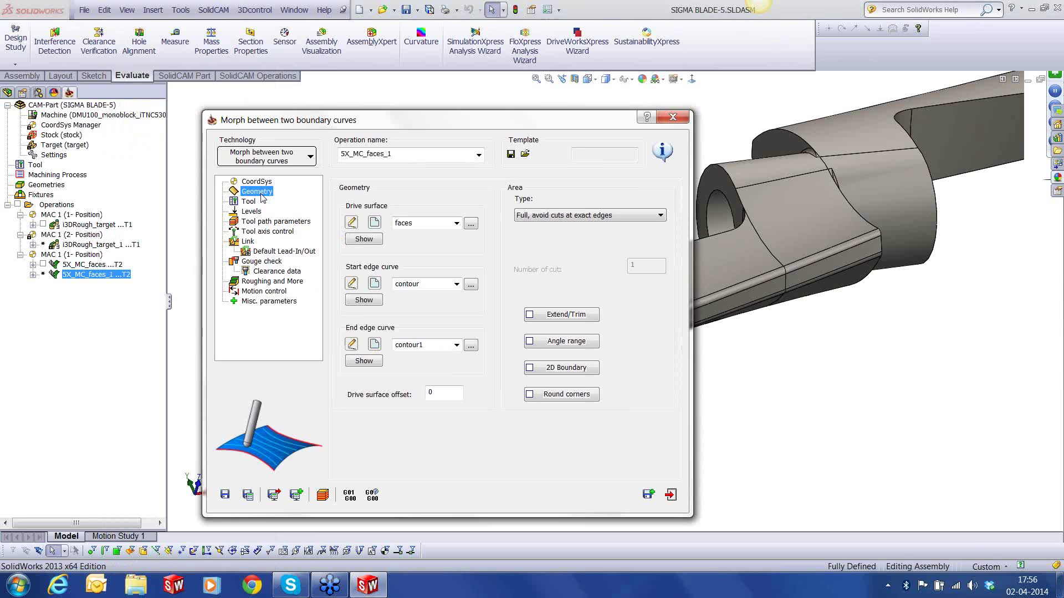
{"action": "left_click", "coordinate": [351, 223]}
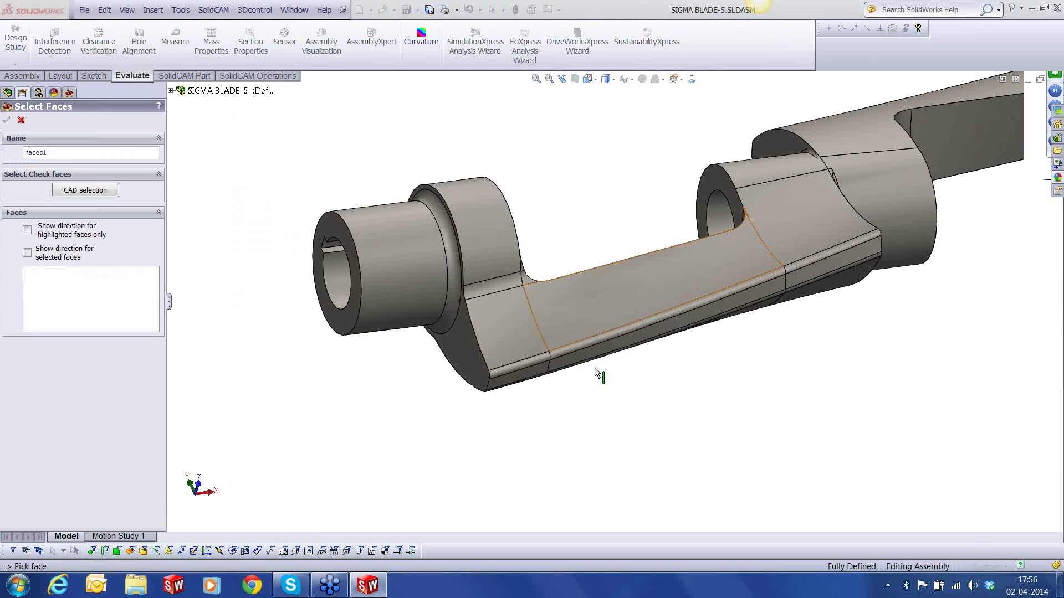
{"action": "scroll", "coordinate": [591, 277], "scroll_direction": "down", "scroll_amount": 4}
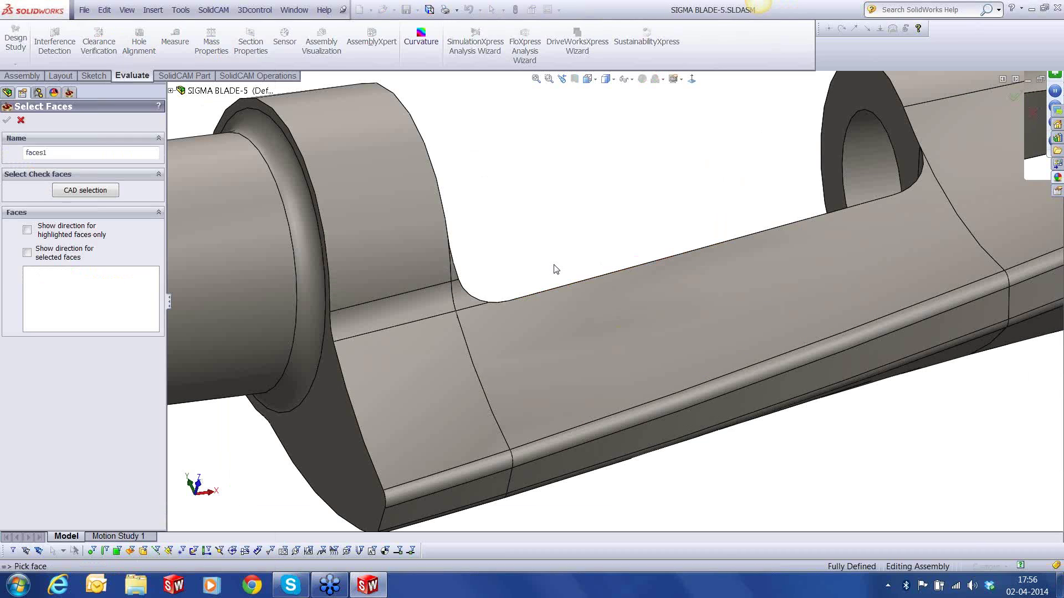
{"action": "left_click", "coordinate": [453, 263]}
{"action": "left_click", "coordinate": [461, 294]}
{"action": "left_click", "coordinate": [491, 339]}
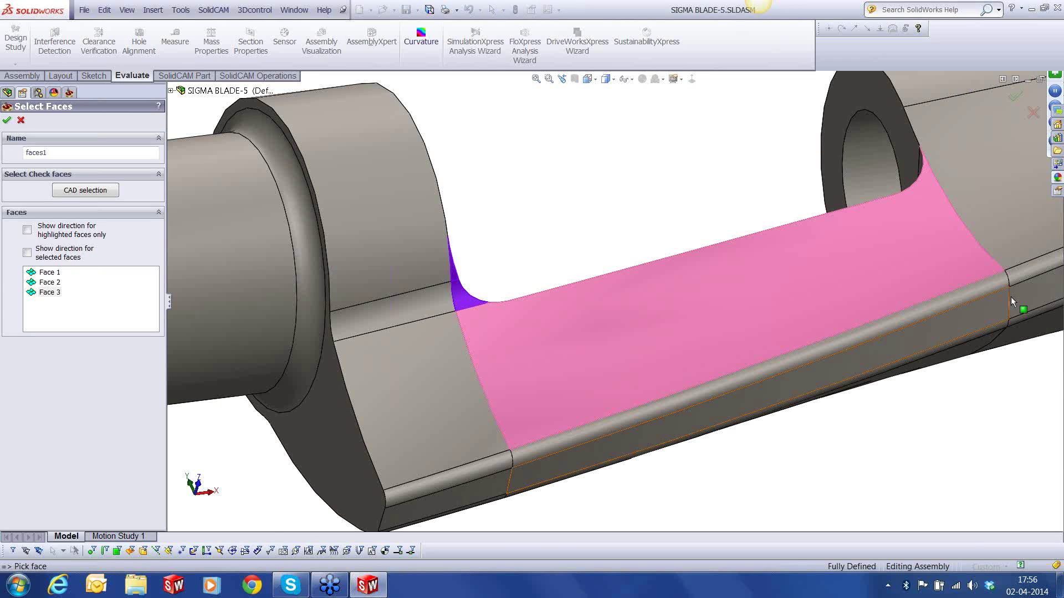
{"action": "left_click", "coordinate": [924, 313]}
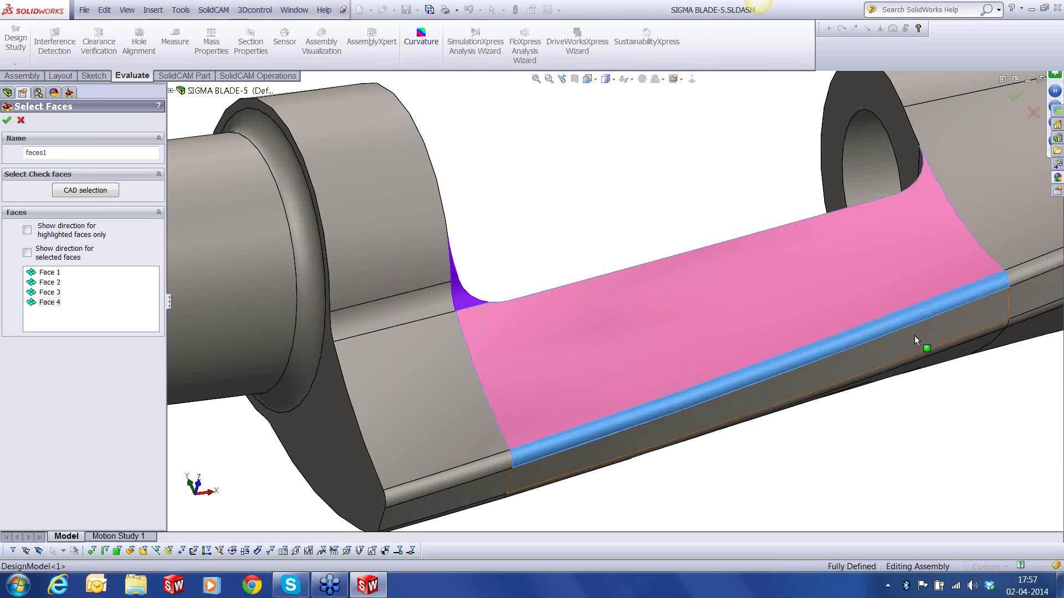
{"action": "left_click", "coordinate": [915, 336]}
Add the blade's lower rounded edge and underside face between the two hubs to the drive surface selection.
{"action": "middle_click_drag", "start_coordinate": [914, 336], "coordinate": [527, 394]}
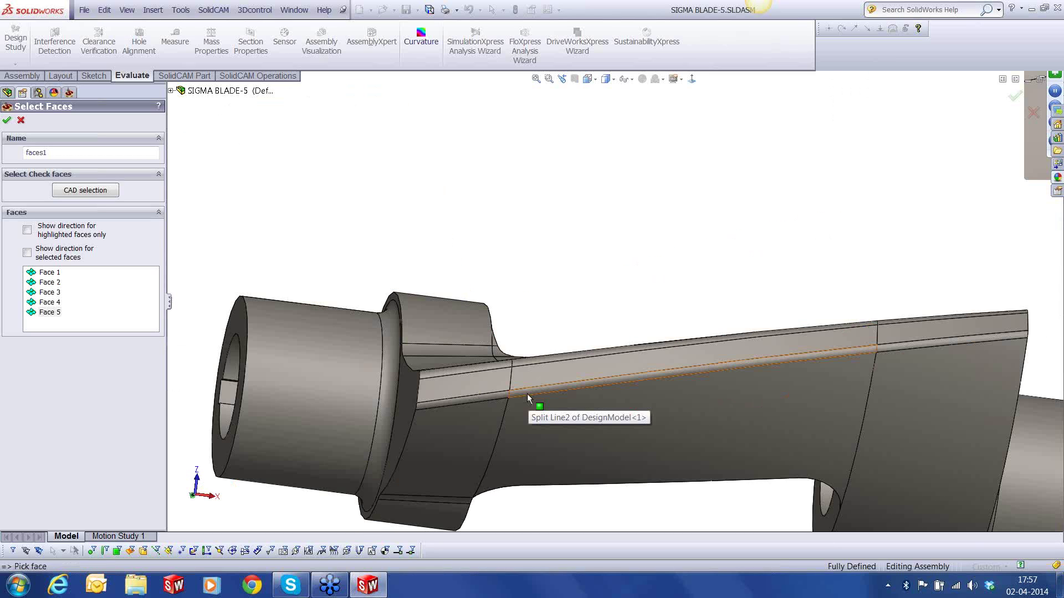
{"action": "left_click", "coordinate": [527, 393]}
{"action": "left_click", "coordinate": [708, 403]}
{"action": "middle_click_drag", "start_coordinate": [708, 403], "coordinate": [725, 505]}
Check the picked faces one by one in the list and accept them as the faces1 drive surface.
{"action": "left_click", "coordinate": [55, 273]}
{"action": "left_click_drag", "start_coordinate": [153, 298], "coordinate": [153, 292]}
{"action": "left_click", "coordinate": [51, 282]}
{"action": "left_click", "coordinate": [48, 292]}
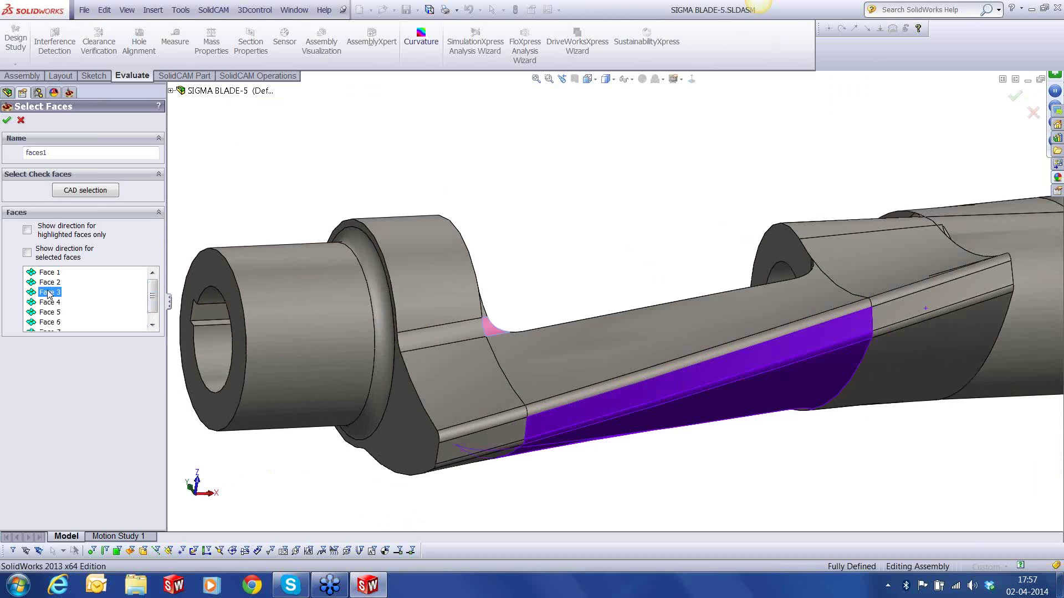
{"action": "left_click", "coordinate": [7, 120]}
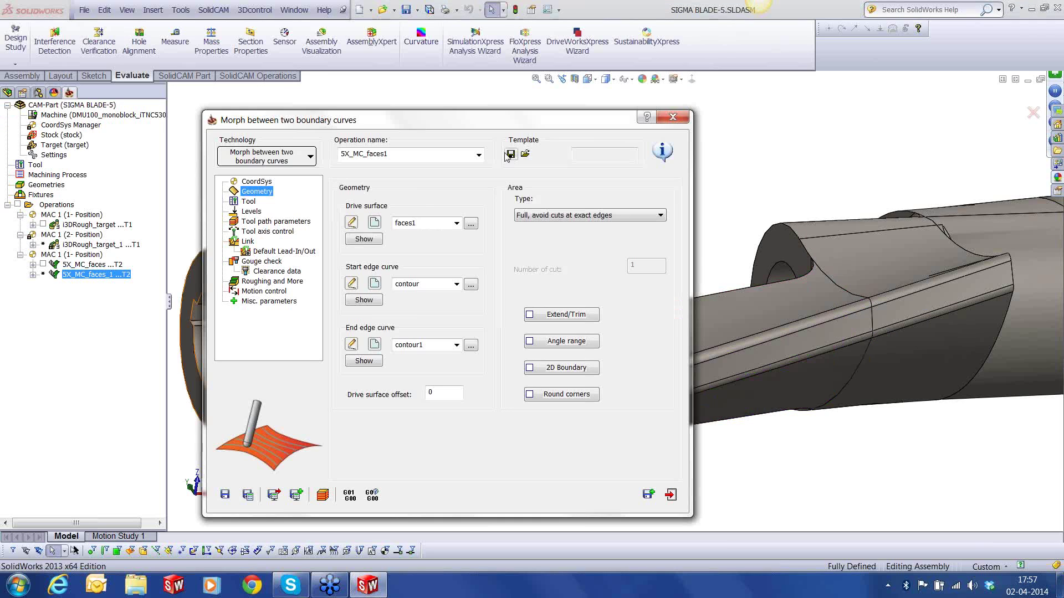
Show the faces1 drive surface on the model, examine its coverage around the blade, and exit the display.
{"action": "left_click", "coordinate": [360, 241]}
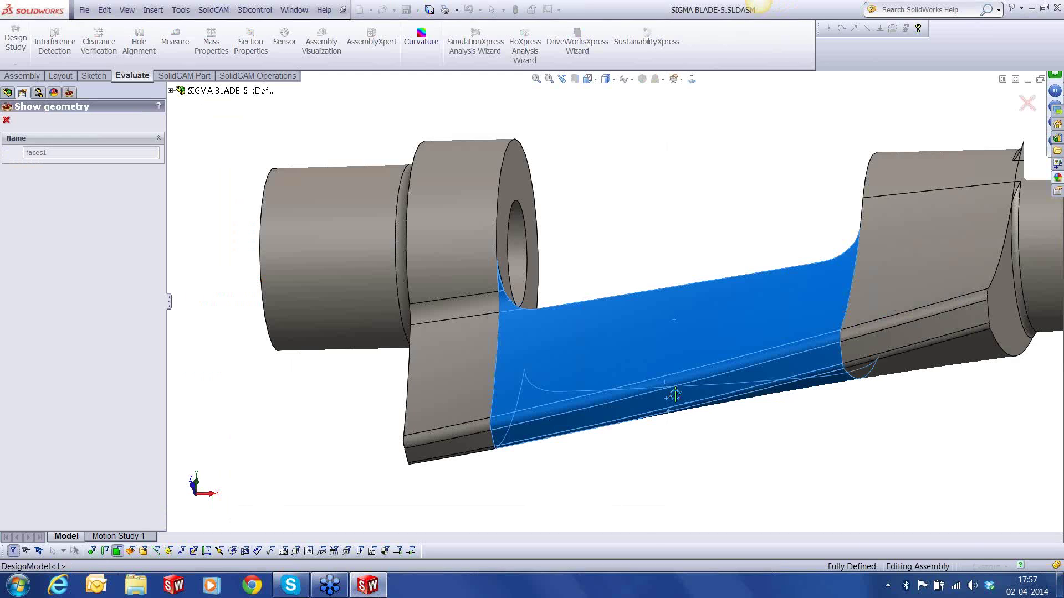
{"action": "middle_click_drag", "start_coordinate": [675, 395], "coordinate": [759, 388]}
{"action": "key", "text": "Escape"}
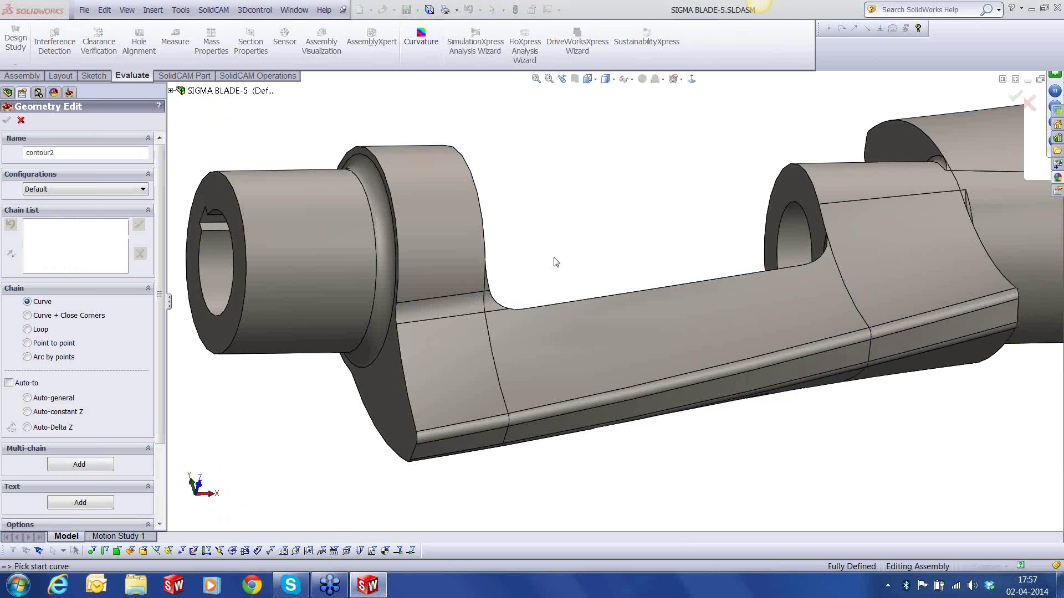
Chain the start edge curve contour2 along the blade's split line beside the end hub, from the upper fillet around the narrow side to the underside.
{"action": "scroll", "coordinate": [555, 262], "scroll_direction": "down", "scroll_amount": 4}
{"action": "left_click", "coordinate": [494, 289]}
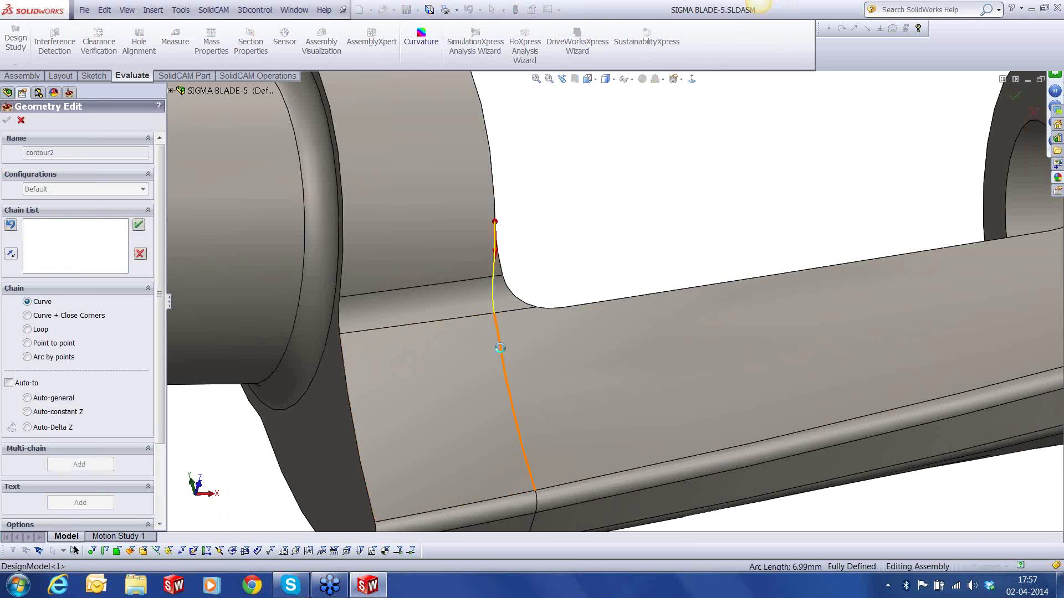
{"action": "scroll", "coordinate": [564, 269], "scroll_direction": "up", "scroll_amount": 3}
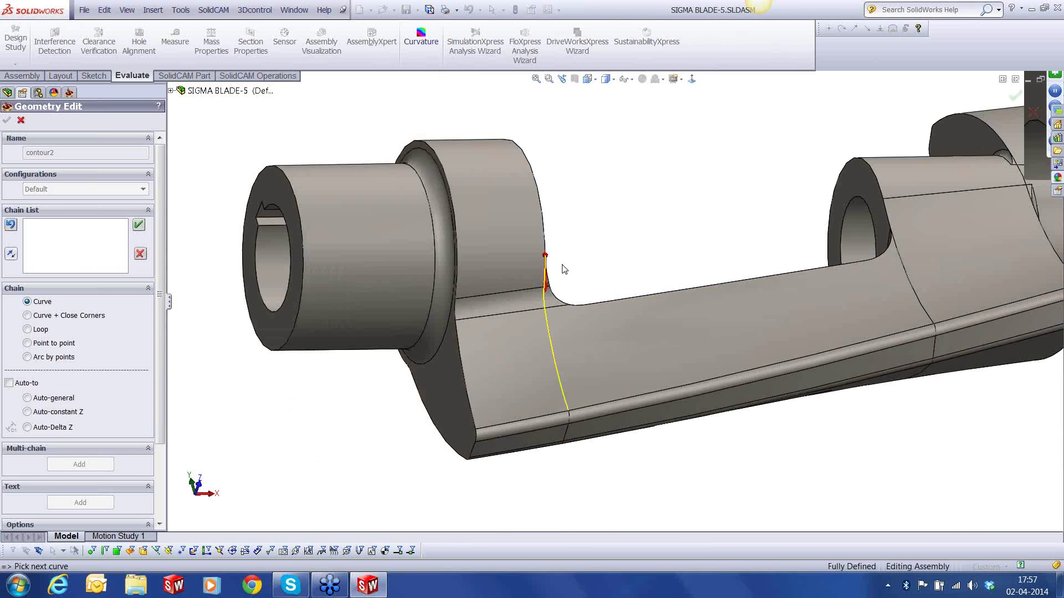
{"action": "scroll", "coordinate": [616, 348], "scroll_direction": "down", "scroll_amount": 4}
{"action": "middle_click_drag", "start_coordinate": [614, 344], "coordinate": [599, 242]}
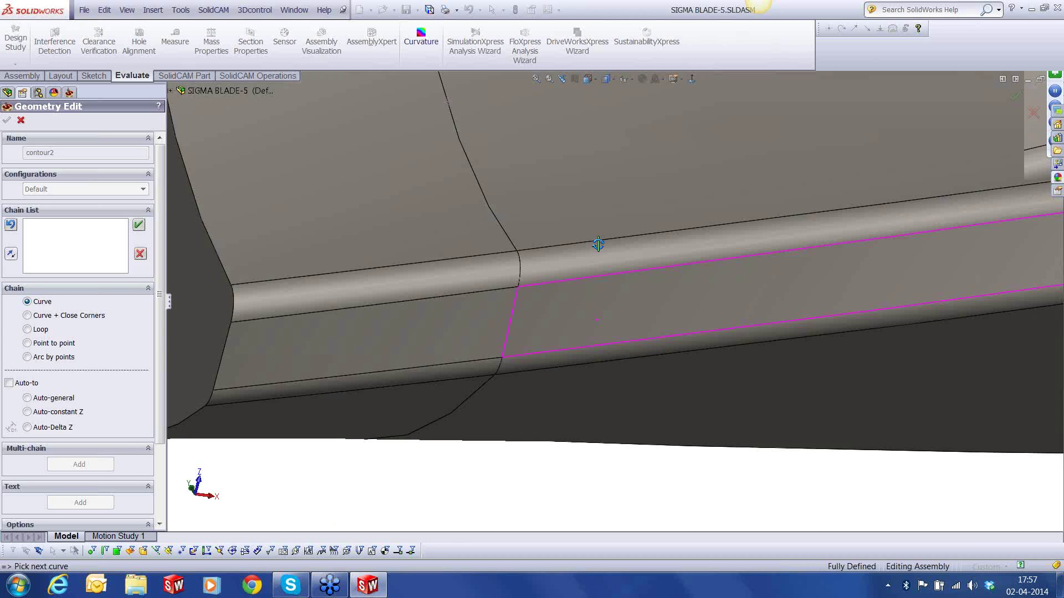
{"action": "left_click", "coordinate": [520, 270]}
{"action": "left_click", "coordinate": [514, 308]}
{"action": "left_click", "coordinate": [499, 368]}
{"action": "left_click", "coordinate": [494, 380]}
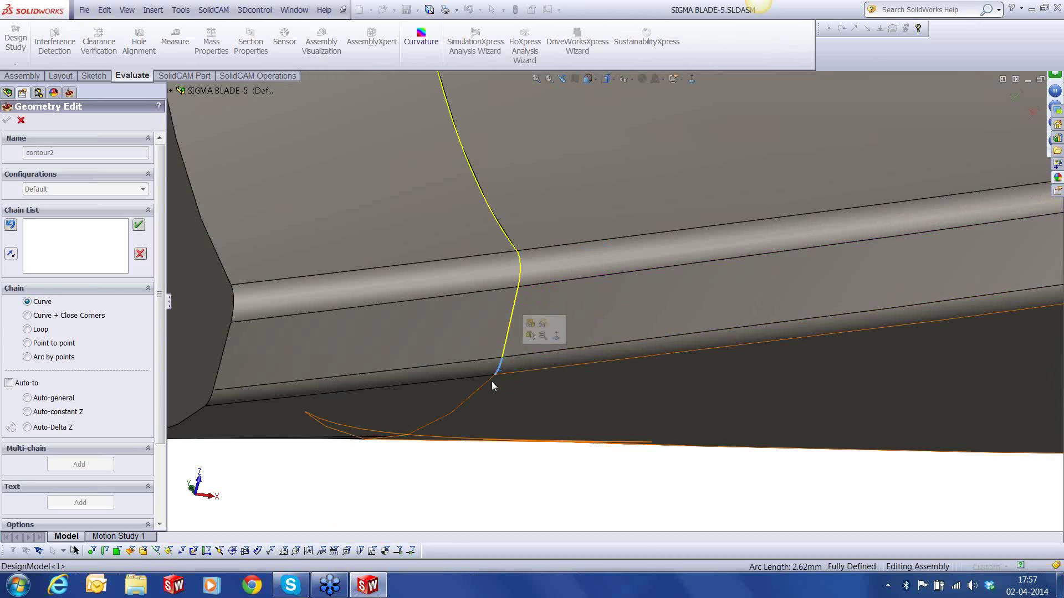
Complete the contour2 chain through the underside fillet beside the end hub and accept it as the start edge curve.
{"action": "scroll", "coordinate": [484, 384], "scroll_direction": "up", "scroll_amount": 2}
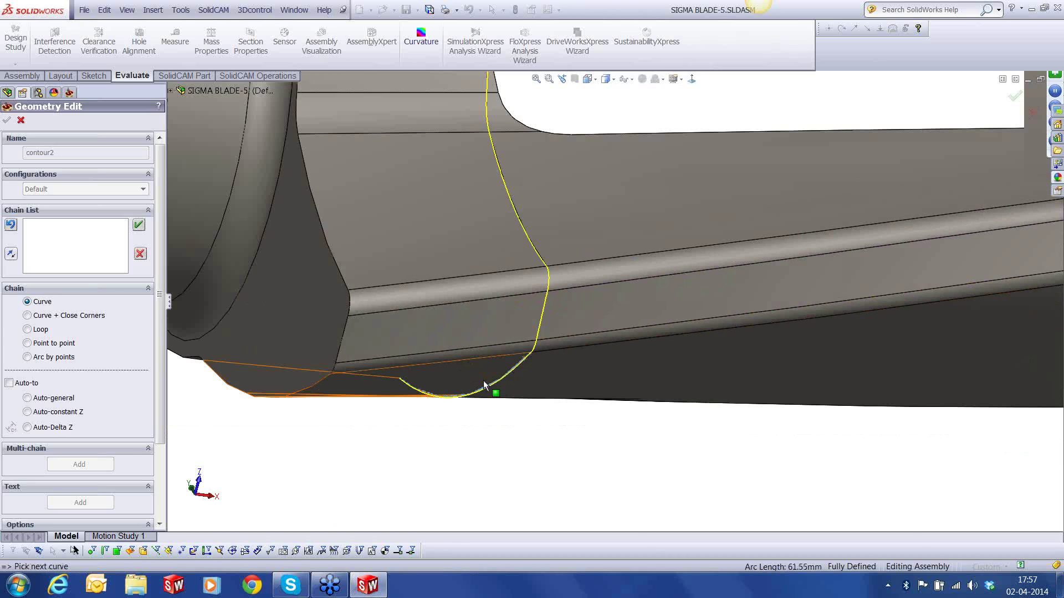
{"action": "middle_click_drag", "start_coordinate": [483, 380], "coordinate": [500, 330]}
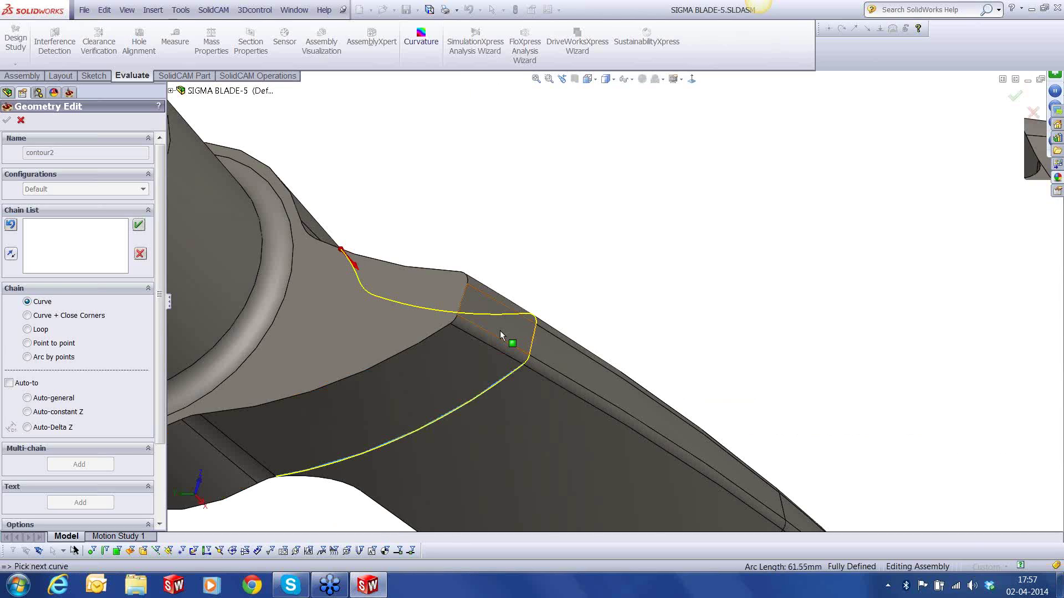
{"action": "scroll", "coordinate": [403, 434], "scroll_direction": "down", "scroll_amount": 4}
{"action": "scroll", "coordinate": [403, 439], "scroll_direction": "down", "scroll_amount": 2}
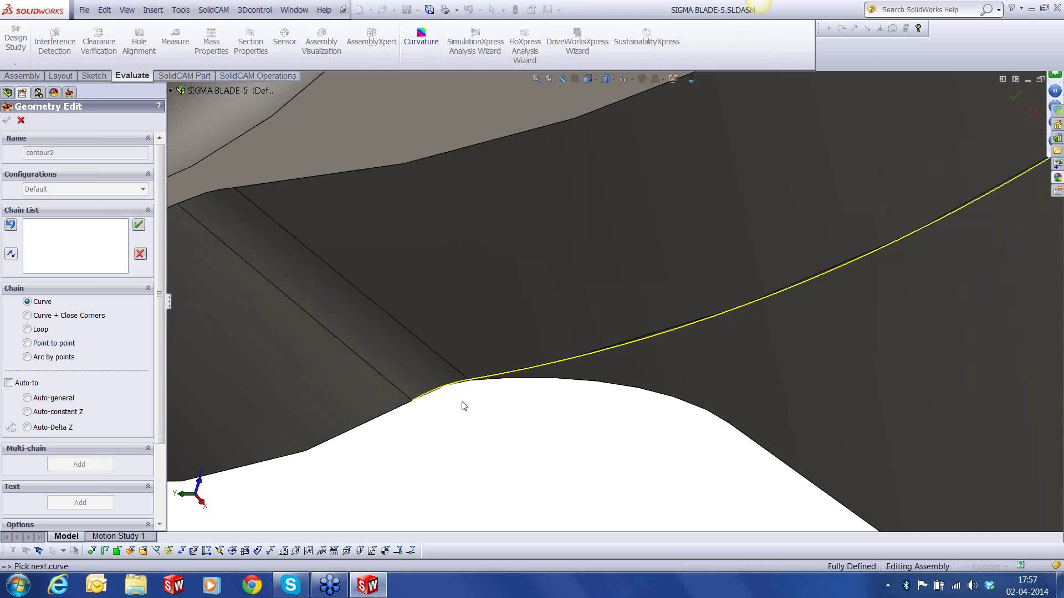
{"action": "middle_click_drag", "start_coordinate": [596, 358], "coordinate": [484, 395]}
{"action": "scroll", "coordinate": [483, 394], "scroll_direction": "down", "scroll_amount": 3}
{"action": "left_click", "coordinate": [139, 224]}
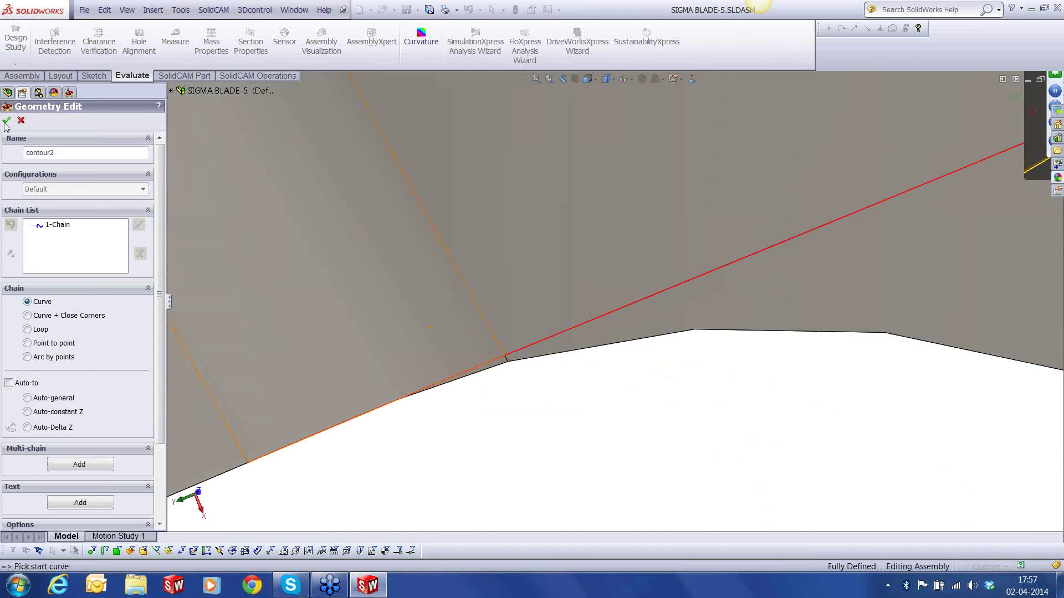
{"action": "left_click", "coordinate": [7, 121]}
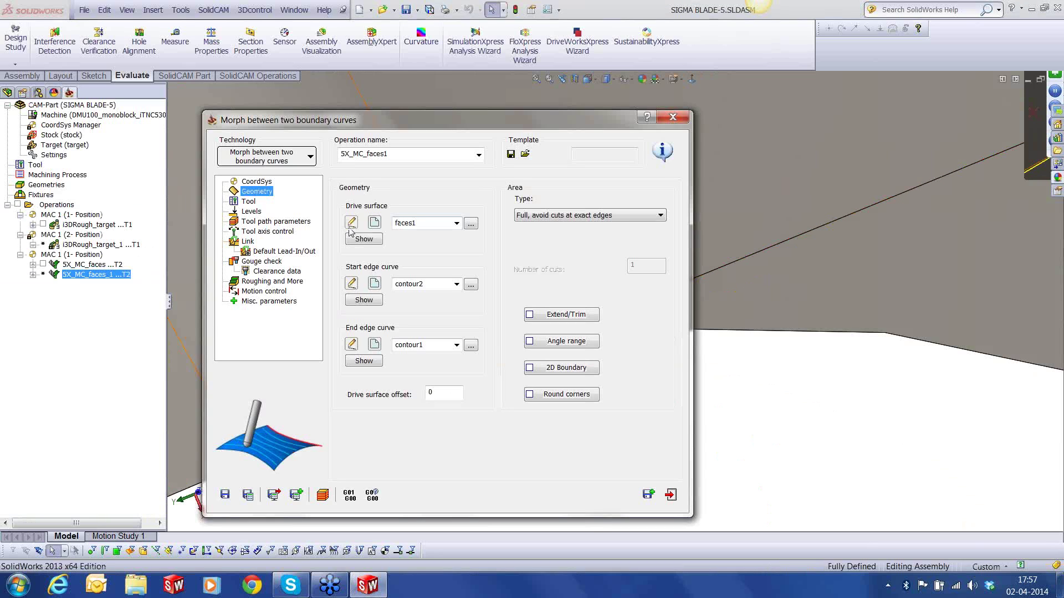
Review the face selection of the faces1 drive surface and leave it without changes.
{"action": "left_click", "coordinate": [350, 281]}
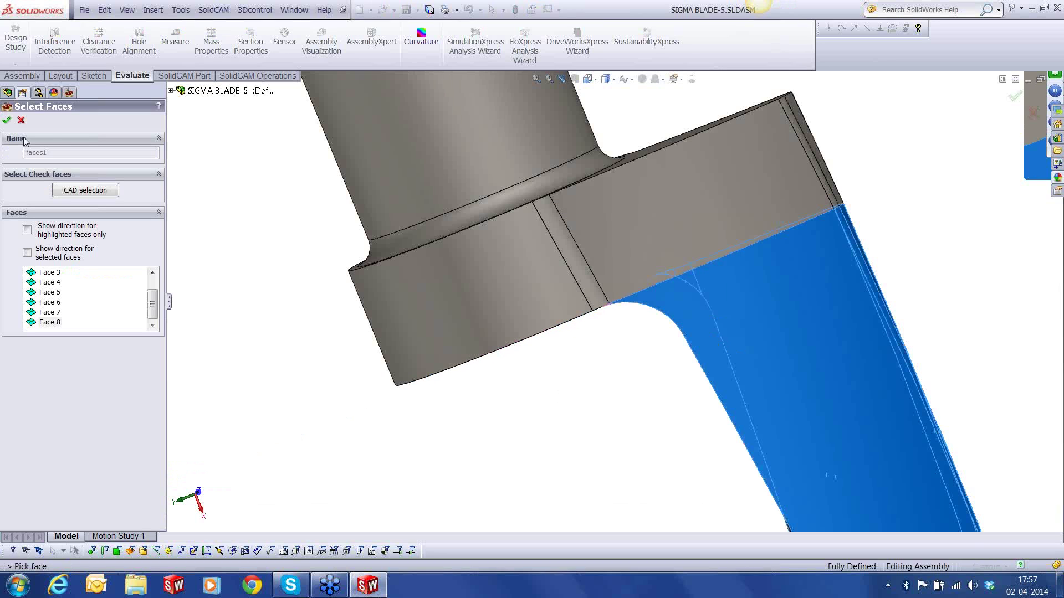
{"action": "left_click", "coordinate": [21, 121]}
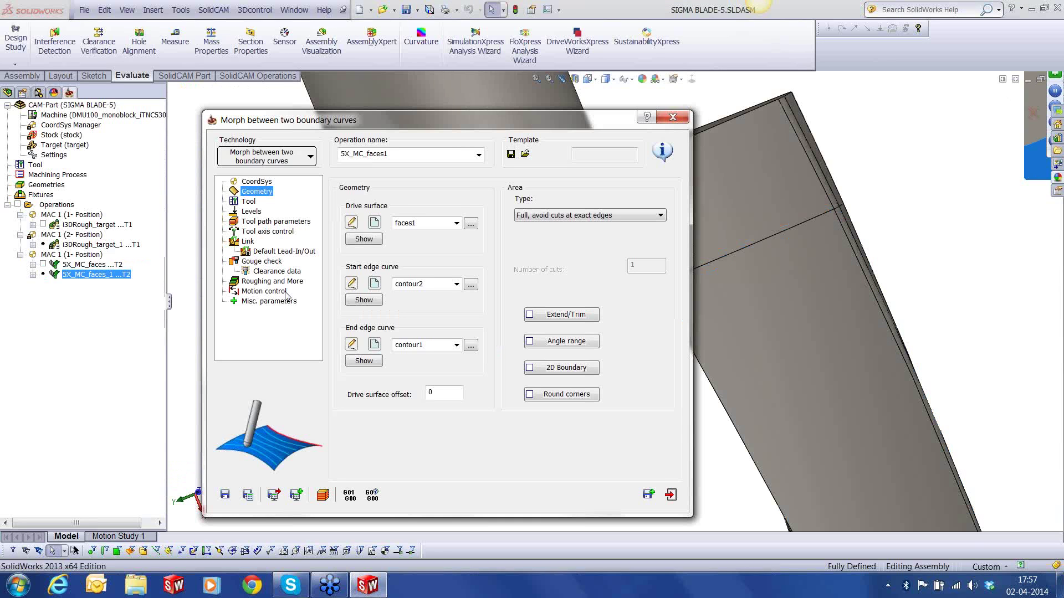
Define a new end edge curve as a Curve chain running around the blade section beside the bored boss.
{"action": "left_click", "coordinate": [375, 344]}
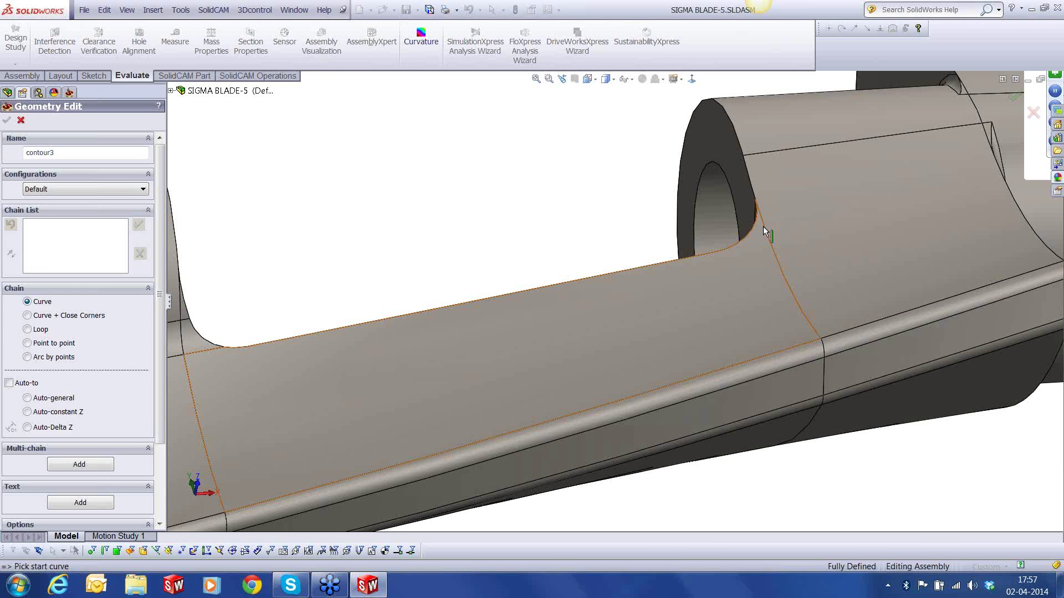
{"action": "left_click", "coordinate": [824, 377]}
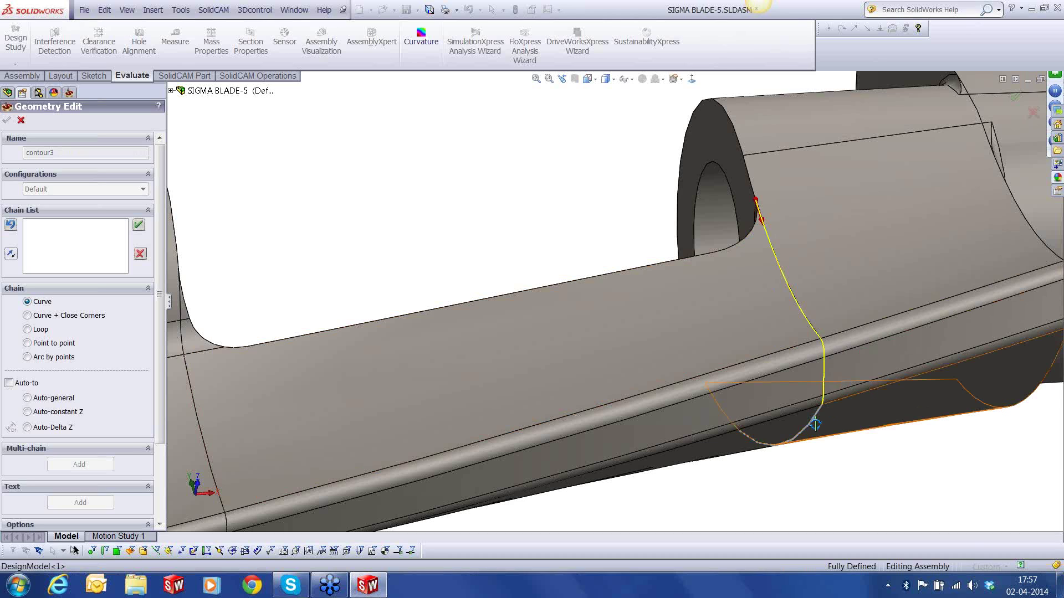
{"action": "middle_click_drag", "start_coordinate": [815, 424], "coordinate": [629, 297]}
{"action": "scroll", "coordinate": [629, 298], "scroll_direction": "down", "scroll_amount": 2}
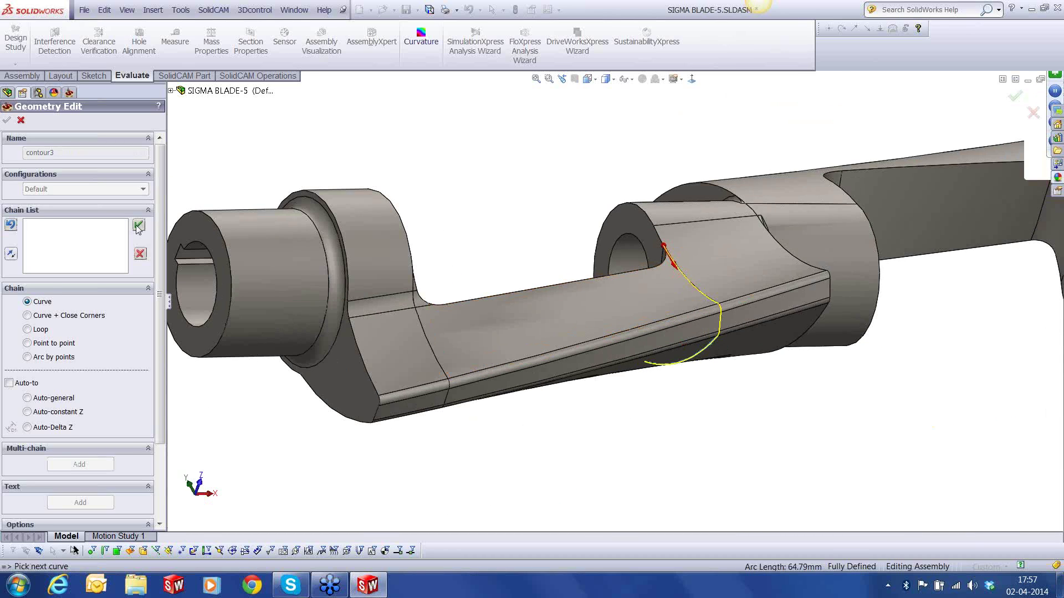
{"action": "left_click", "coordinate": [137, 226]}
{"action": "left_click", "coordinate": [6, 120]}
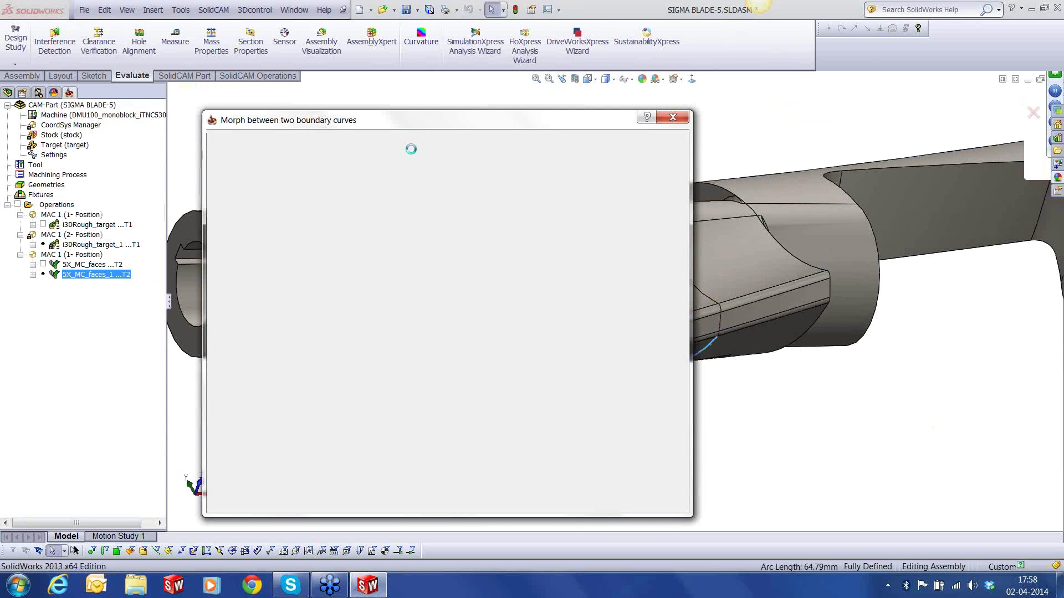
Change the machining area type and set the cutting method to Zigzag.
{"action": "left_click", "coordinate": [621, 215]}
{"action": "left_click", "coordinate": [616, 235]}
{"action": "left_click", "coordinate": [252, 202]}
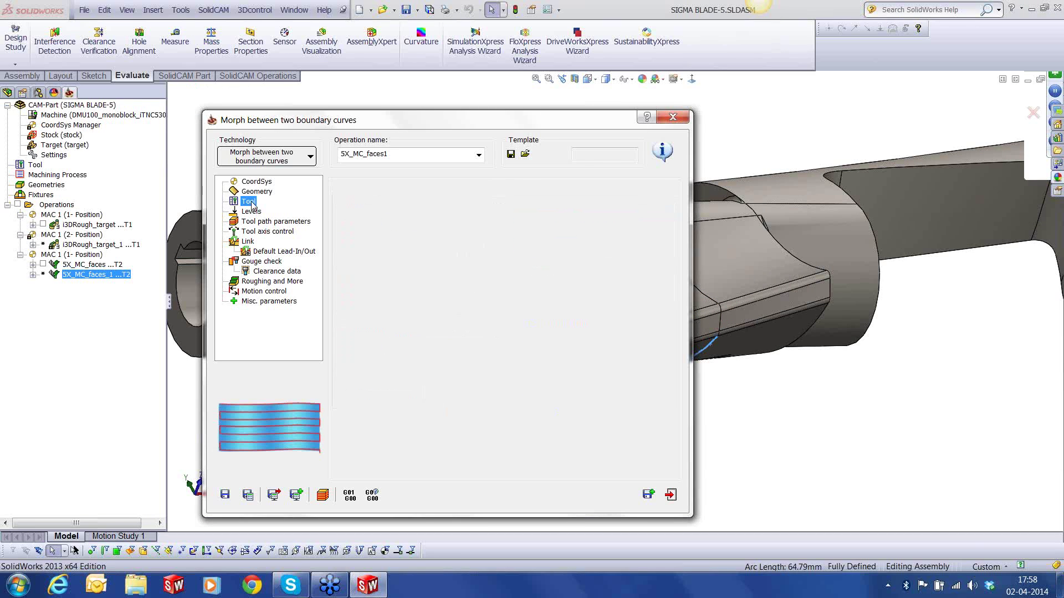
{"action": "left_click", "coordinate": [278, 223]}
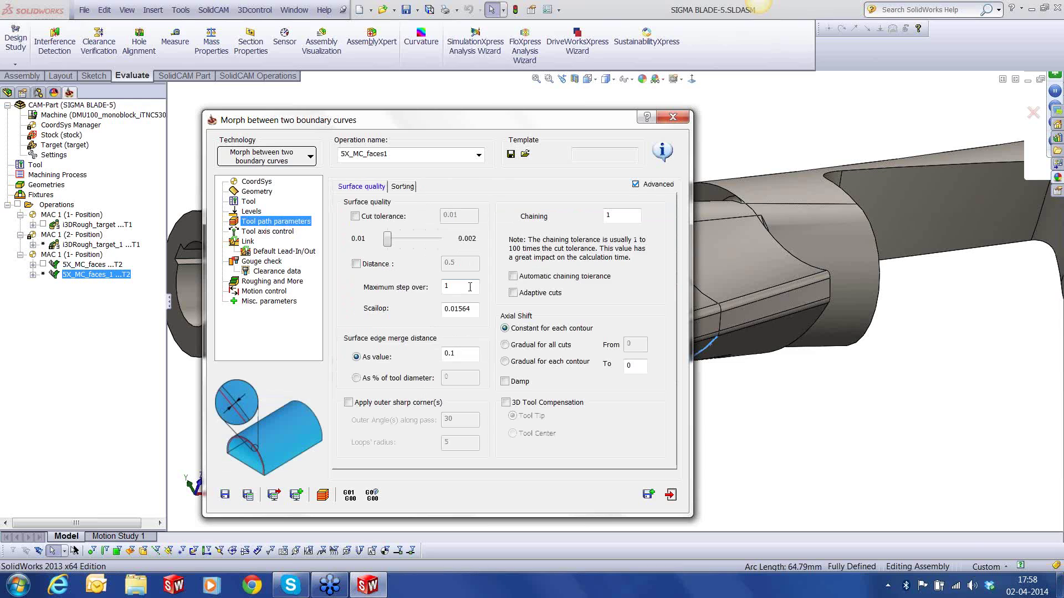
{"action": "left_click", "coordinate": [403, 186]}
{"action": "left_click", "coordinate": [438, 218]}
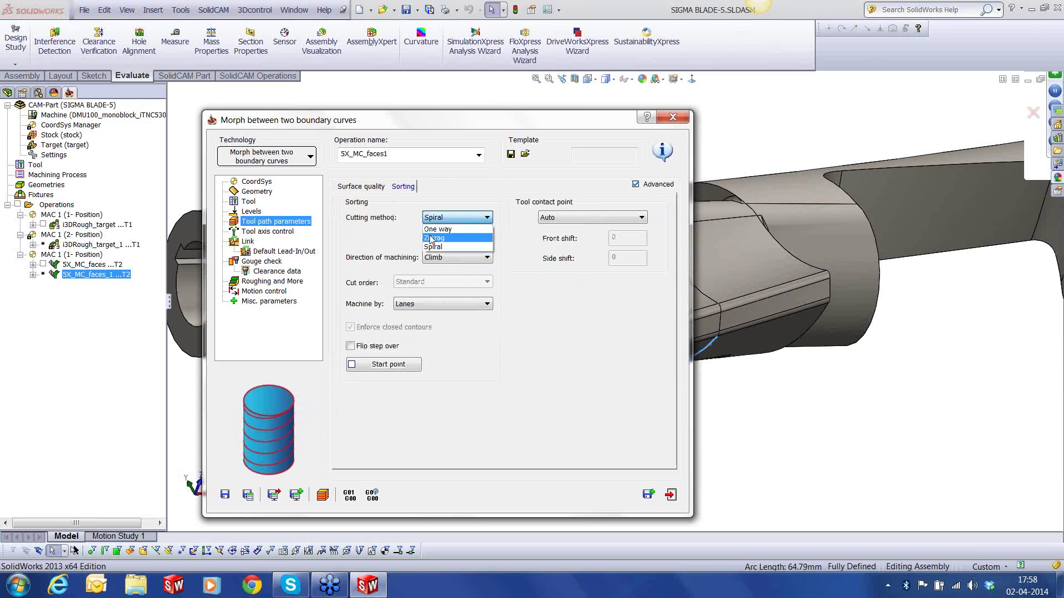
{"action": "left_click", "coordinate": [432, 238]}
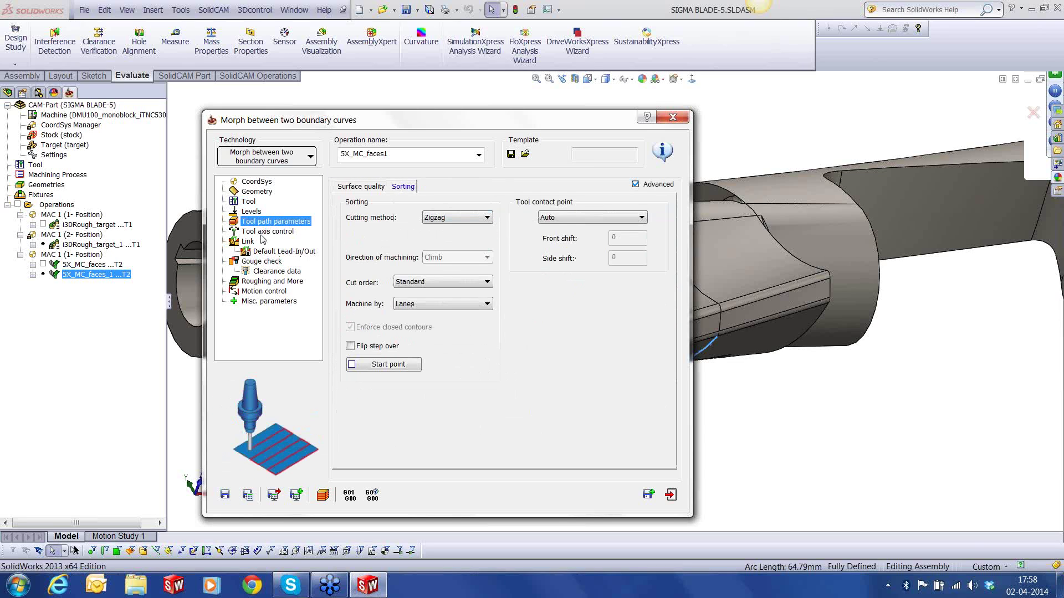
Save and calculate the operation, and simulate its tool path to examine the passes near the boss fillet.
{"action": "left_click", "coordinate": [253, 500]}
{"action": "left_click", "coordinate": [323, 495]}
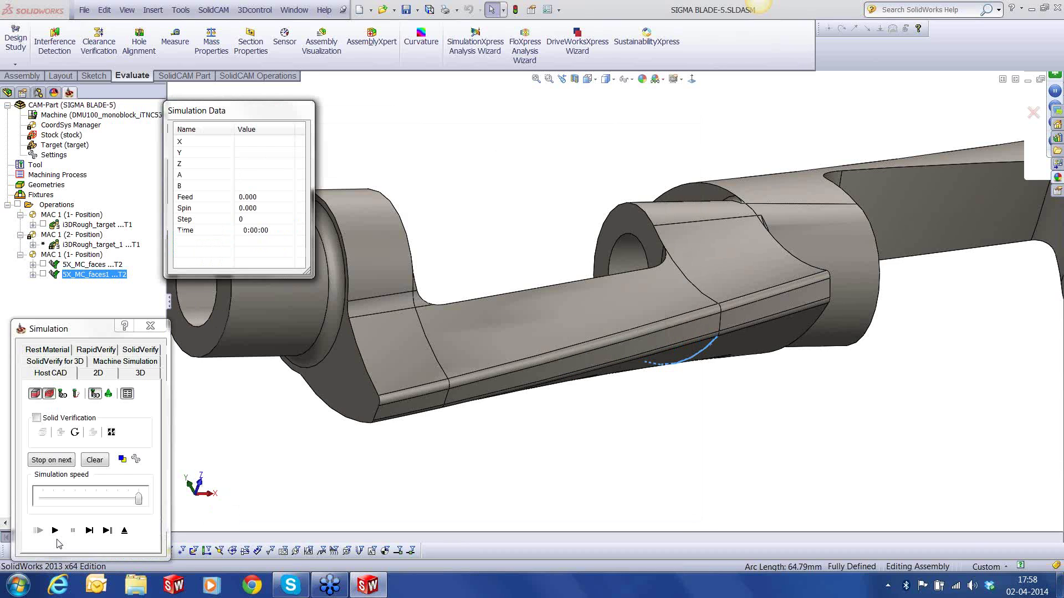
{"action": "left_click", "coordinate": [55, 531]}
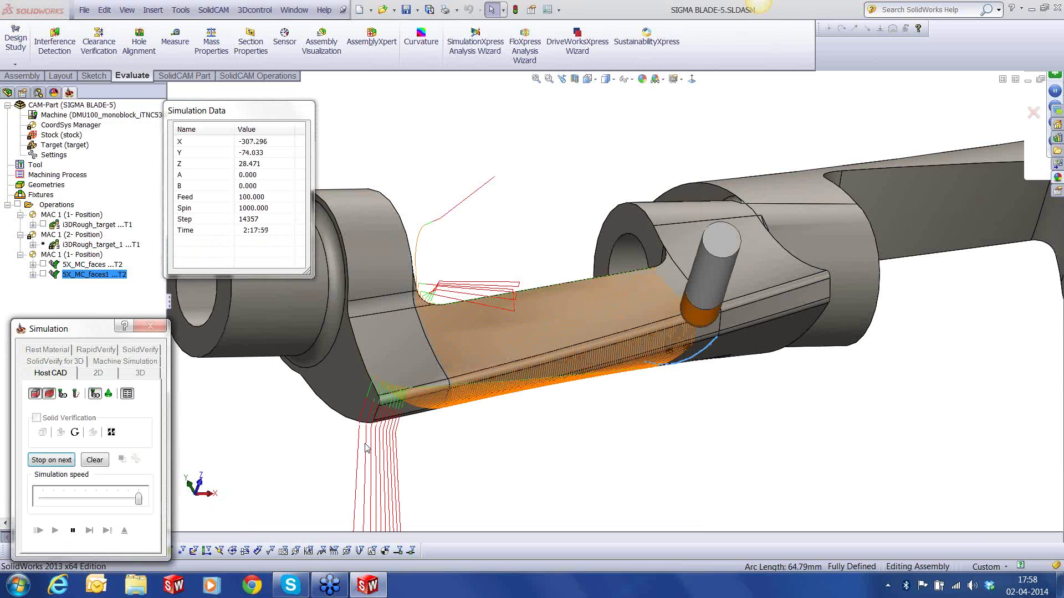
{"action": "left_click", "coordinate": [365, 448]}
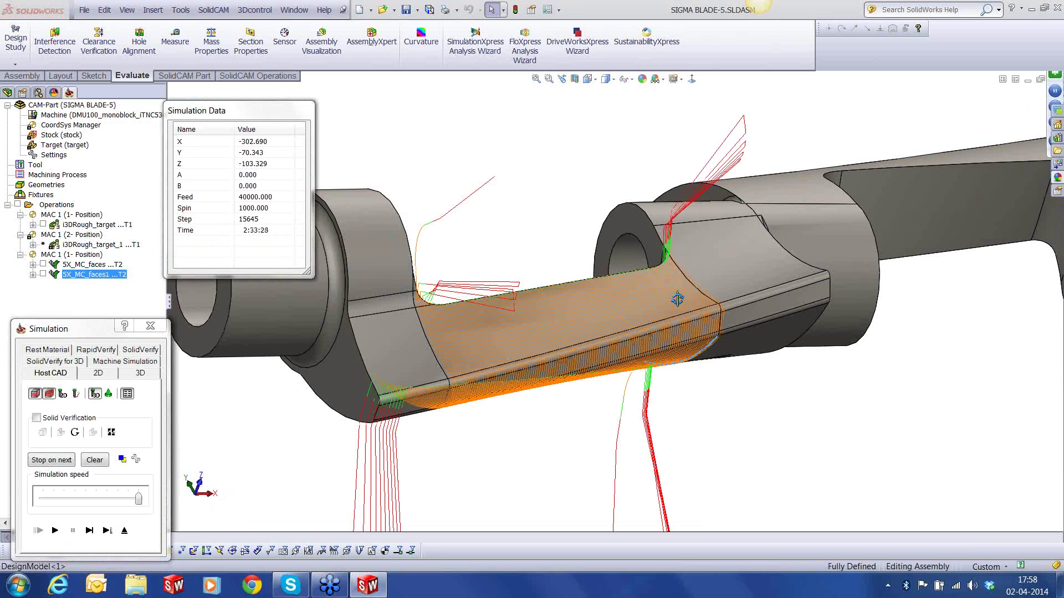
{"action": "scroll", "coordinate": [677, 299], "scroll_direction": "down", "scroll_amount": 5}
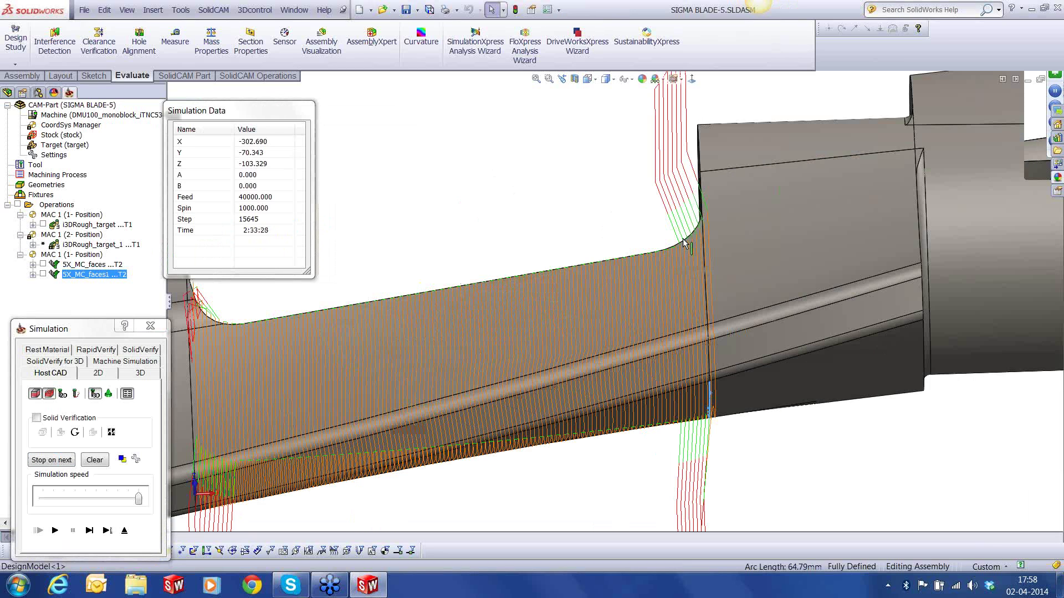
{"action": "scroll", "coordinate": [684, 242], "scroll_direction": "down", "scroll_amount": 3}
{"action": "scroll", "coordinate": [603, 324], "scroll_direction": "down", "scroll_amount": 1}
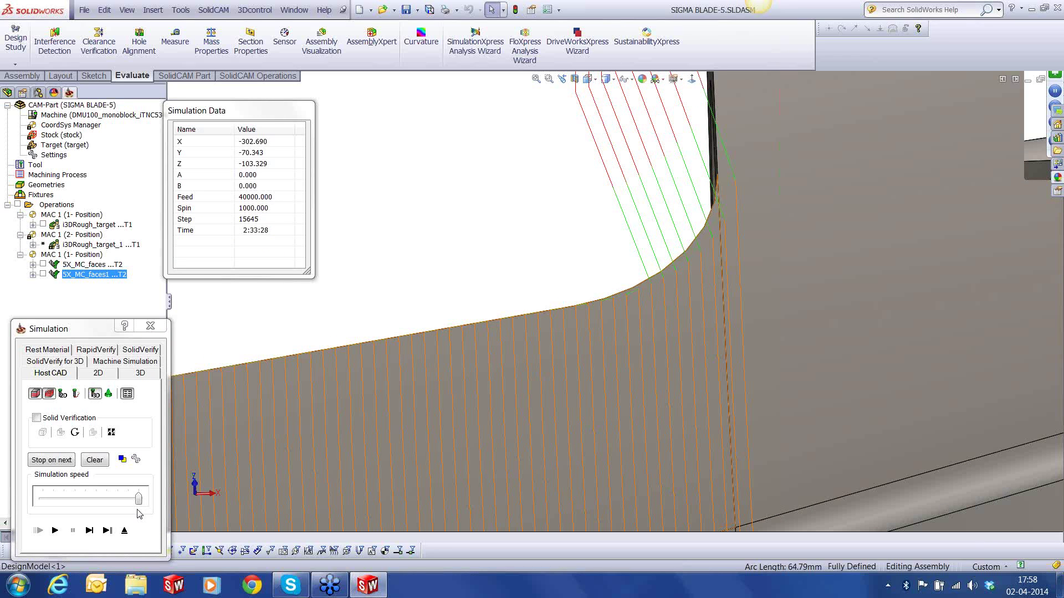
{"action": "left_click", "coordinate": [124, 530]}
Set the small move size between slices to 500% of the step over and the small links to Blend spline.
{"action": "left_click", "coordinate": [248, 241]}
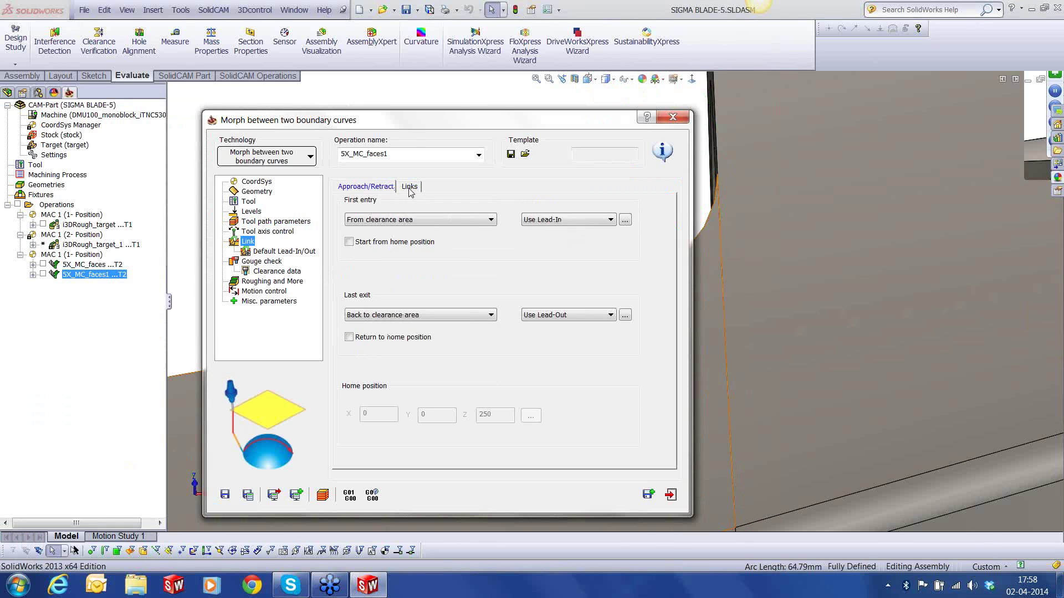
{"action": "left_click", "coordinate": [411, 187]}
{"action": "double_click", "coordinate": [488, 349]}
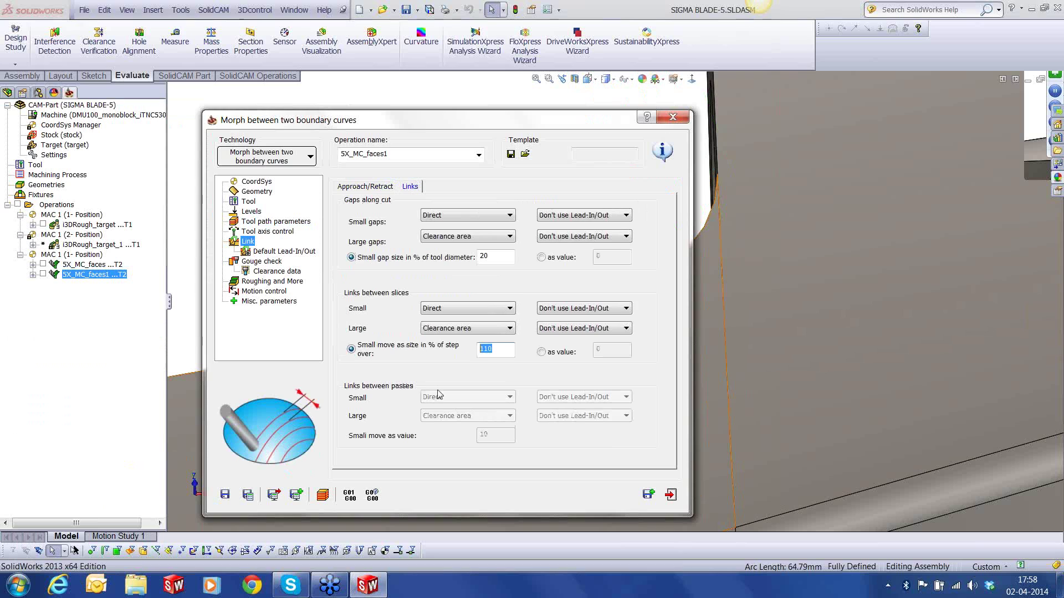
{"action": "type", "text": "5000"}
{"action": "left_click", "coordinate": [462, 309]}
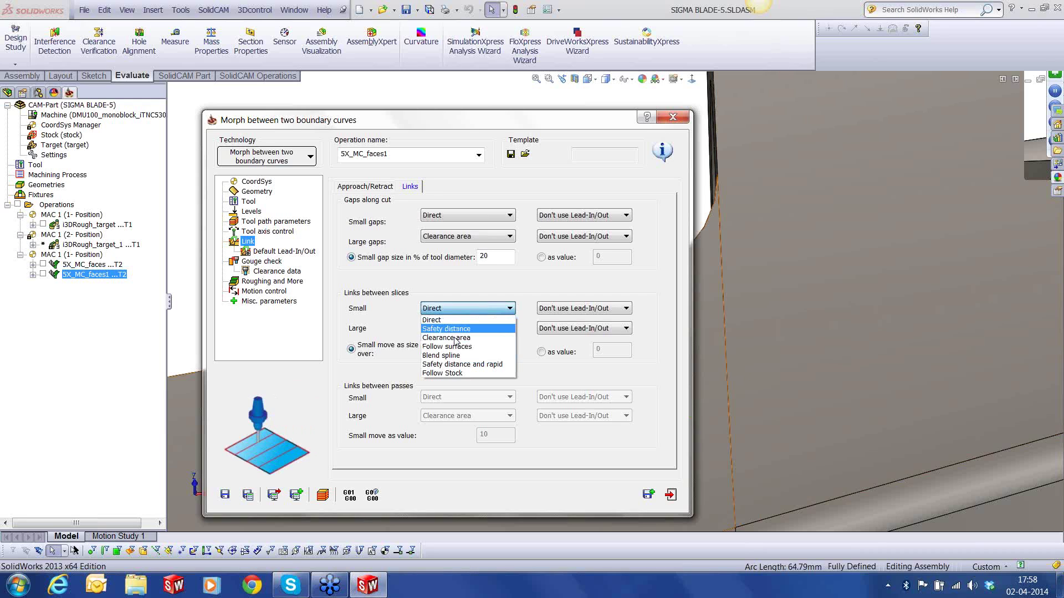
{"action": "left_click", "coordinate": [438, 357]}
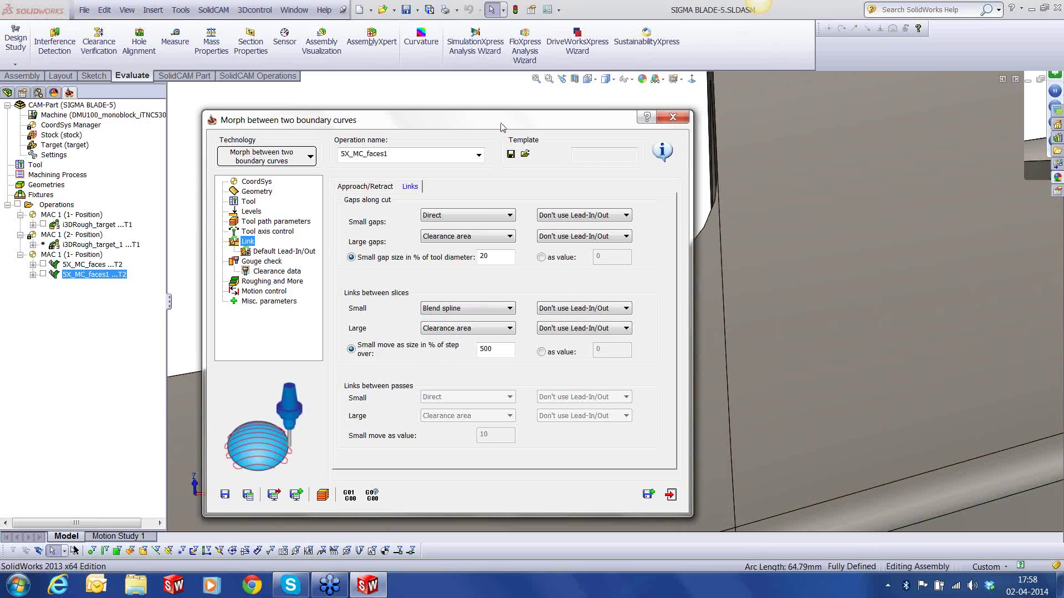
Display the operation's tool path on the model and recalculate it to inspect the new links between slices.
{"action": "left_click_drag", "start_coordinate": [502, 127], "coordinate": [220, 145]}
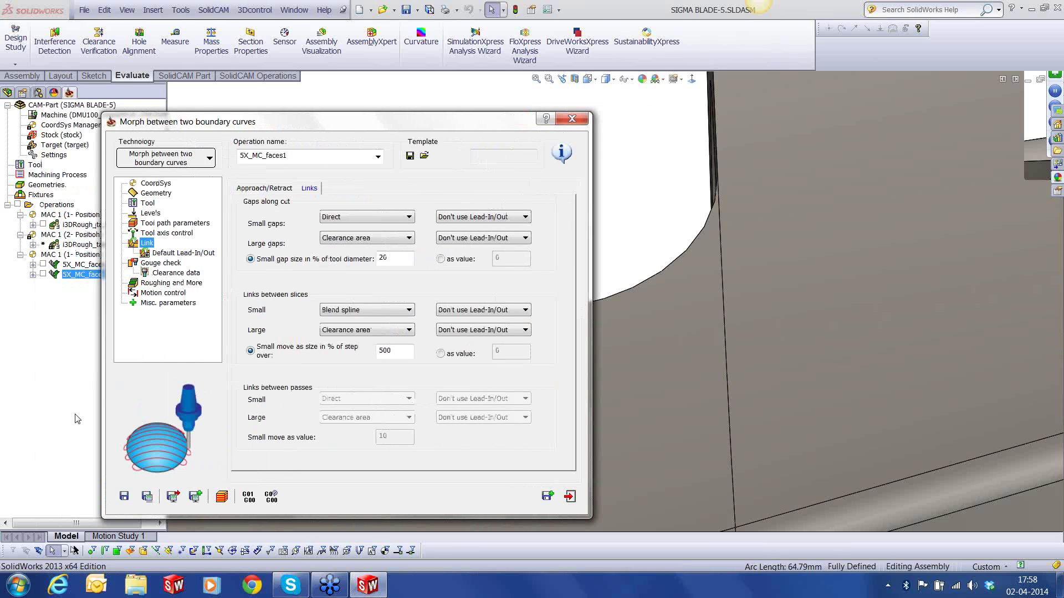
{"action": "left_click", "coordinate": [42, 274]}
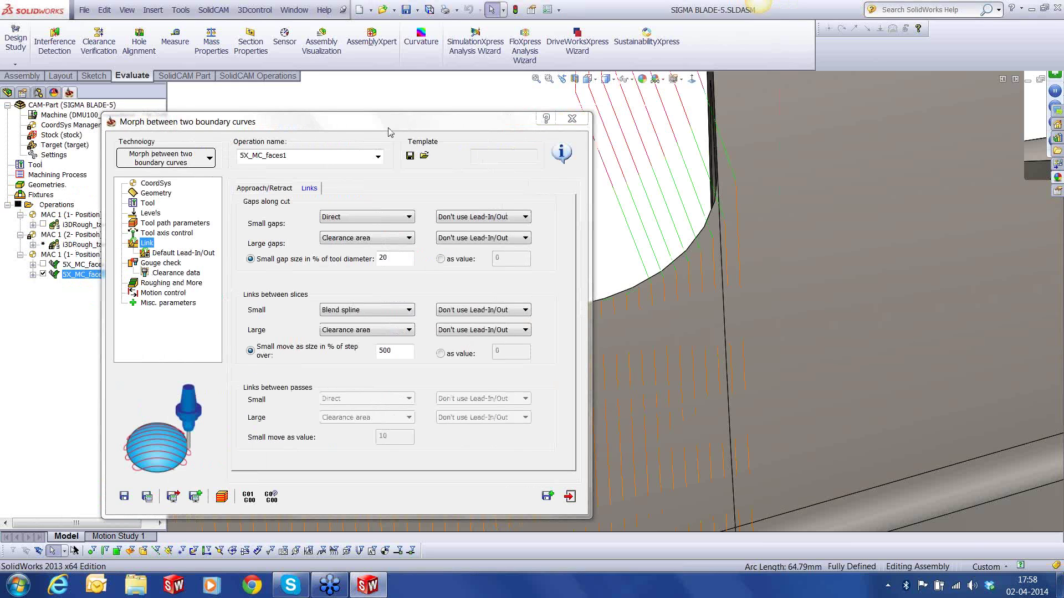
{"action": "left_click_drag", "start_coordinate": [390, 132], "coordinate": [315, 132]}
{"action": "middle_click_drag", "start_coordinate": [693, 288], "coordinate": [771, 323]}
{"action": "left_click", "coordinate": [71, 496]}
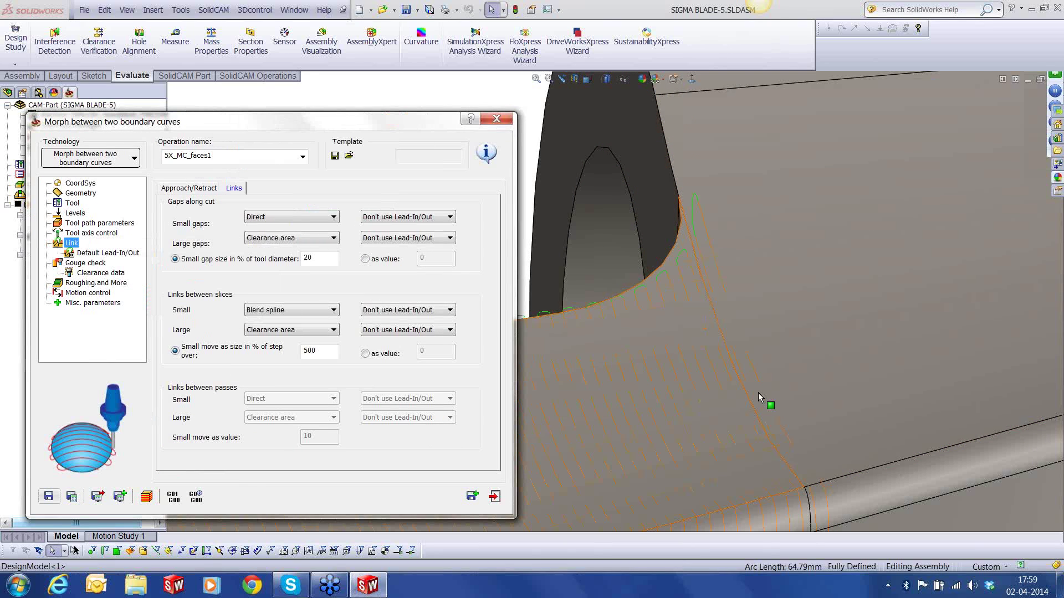
{"action": "middle_click_drag", "start_coordinate": [807, 381], "coordinate": [718, 378]}
{"action": "scroll", "coordinate": [719, 378], "scroll_direction": "up", "scroll_amount": 5}
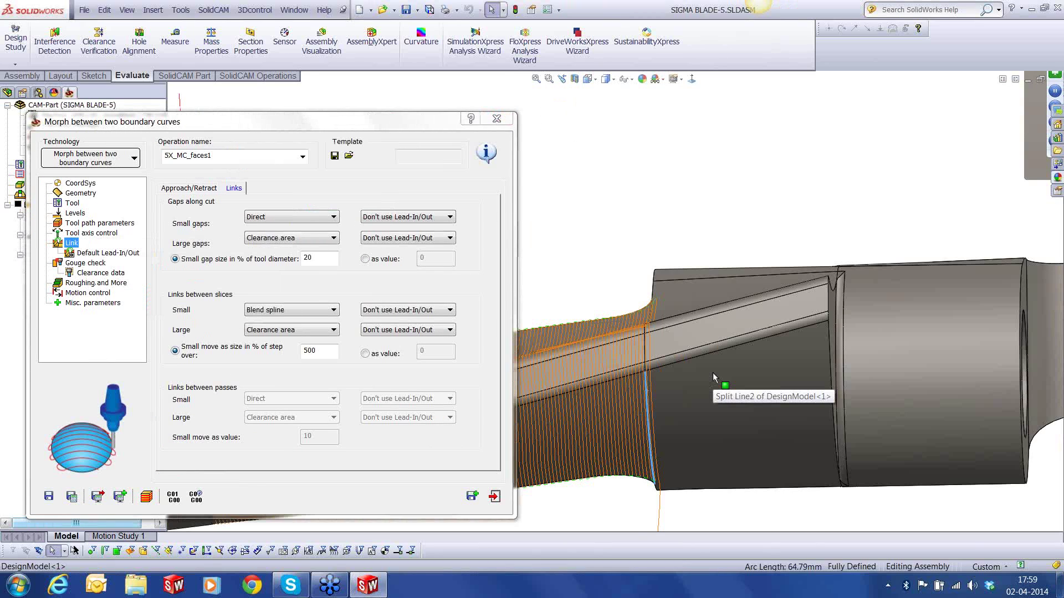
Close the operation, review the full tool path around the blade section, and hide it.
{"action": "left_click", "coordinate": [494, 497]}
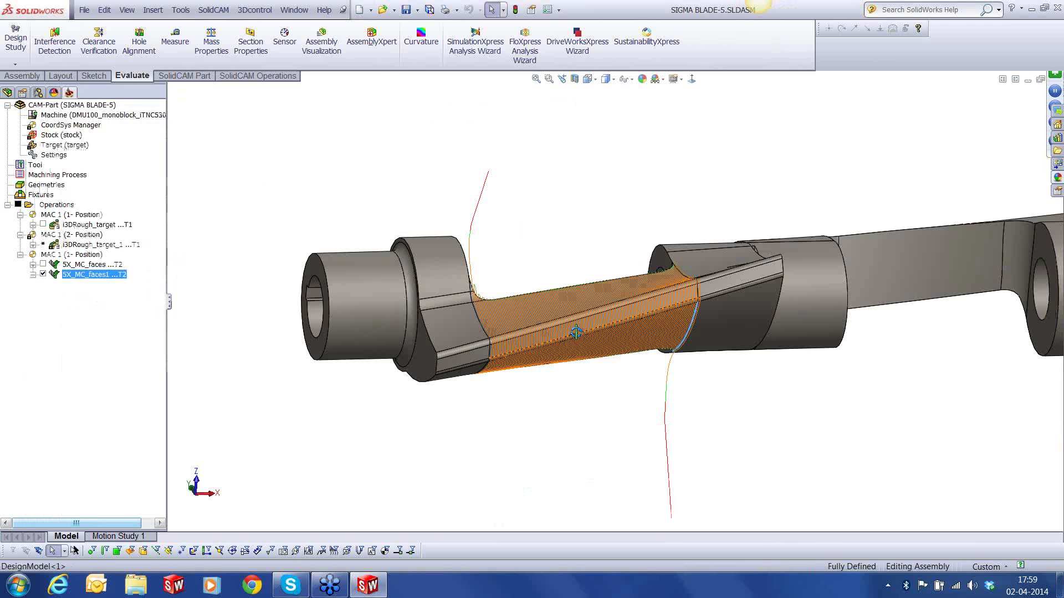
{"action": "middle_click_drag", "start_coordinate": [576, 332], "coordinate": [662, 231]}
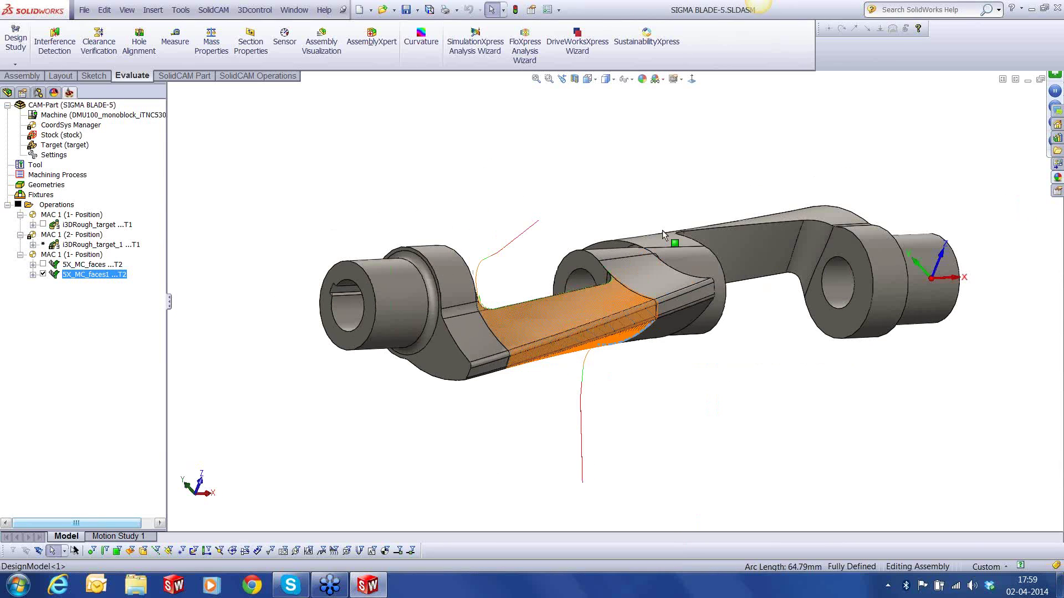
{"action": "scroll", "coordinate": [663, 230], "scroll_direction": "down", "scroll_amount": 3}
{"action": "left_click", "coordinate": [43, 274]}
Copy the 5X_MC_faces operation and paste the copy after 5X_MC_faces1.
{"action": "left_click", "coordinate": [83, 266]}
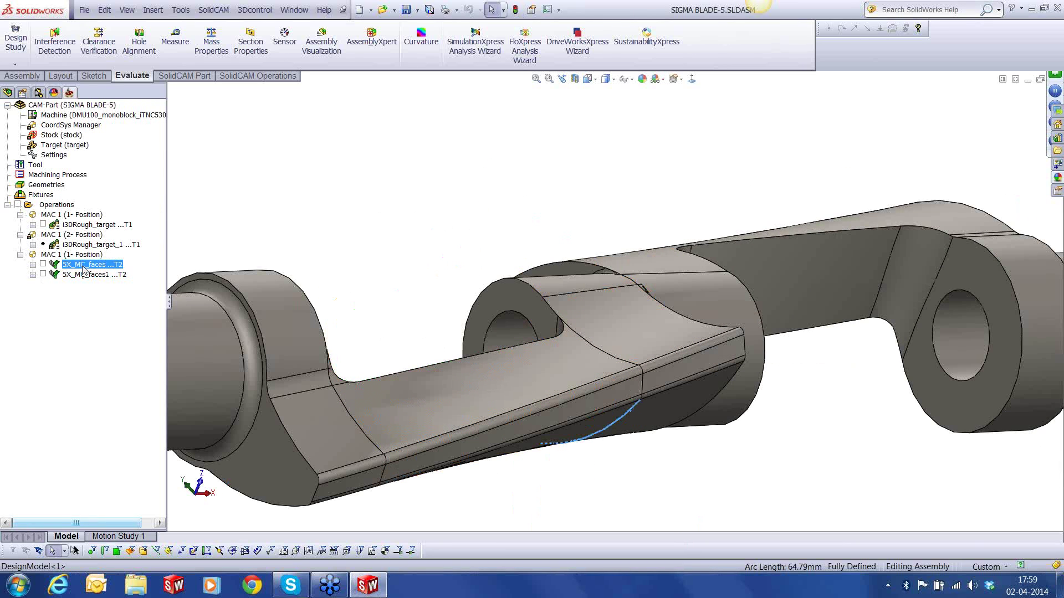
{"action": "right_click", "coordinate": [82, 267]}
{"action": "left_click", "coordinate": [109, 275]}
{"action": "right_click", "coordinate": [109, 275]}
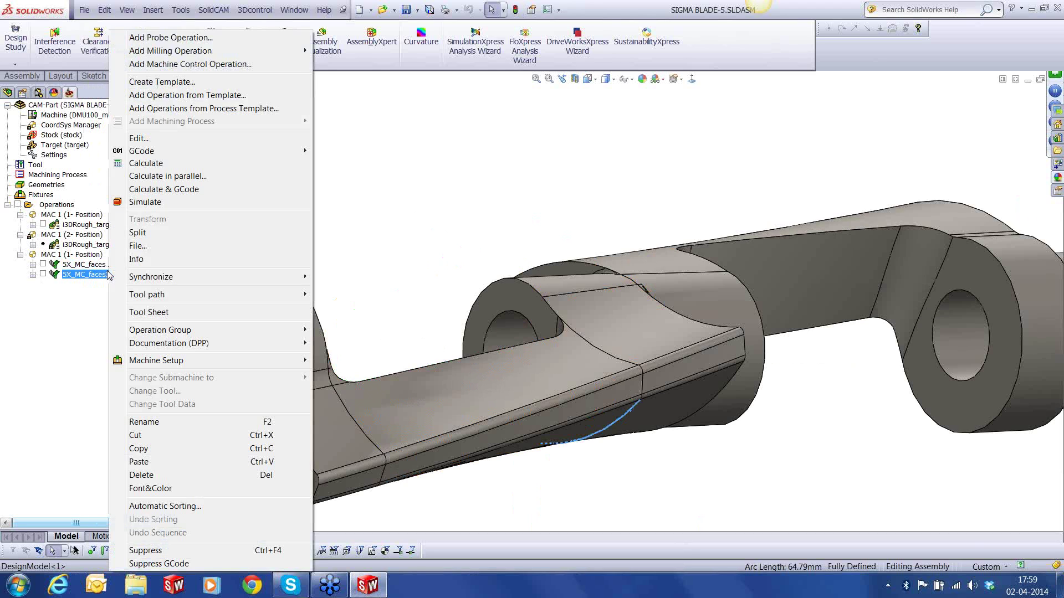
{"action": "left_click", "coordinate": [133, 464]}
Open the pasted operation and start a new drive surface with the curved blade face and the boss's adjoining cylindrical face.
{"action": "right_click", "coordinate": [112, 288]}
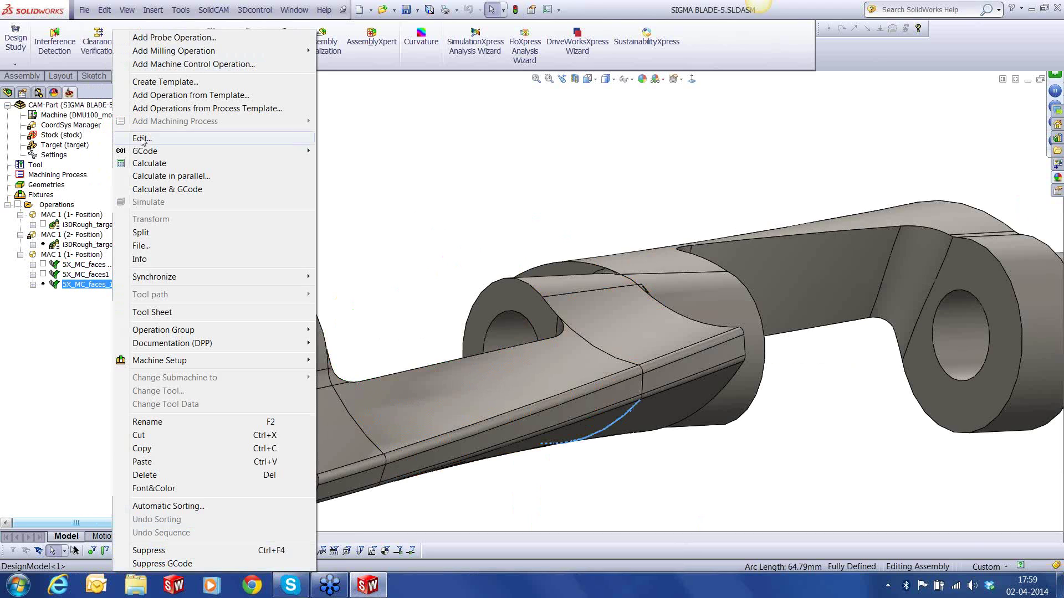
{"action": "left_click", "coordinate": [515, 232]}
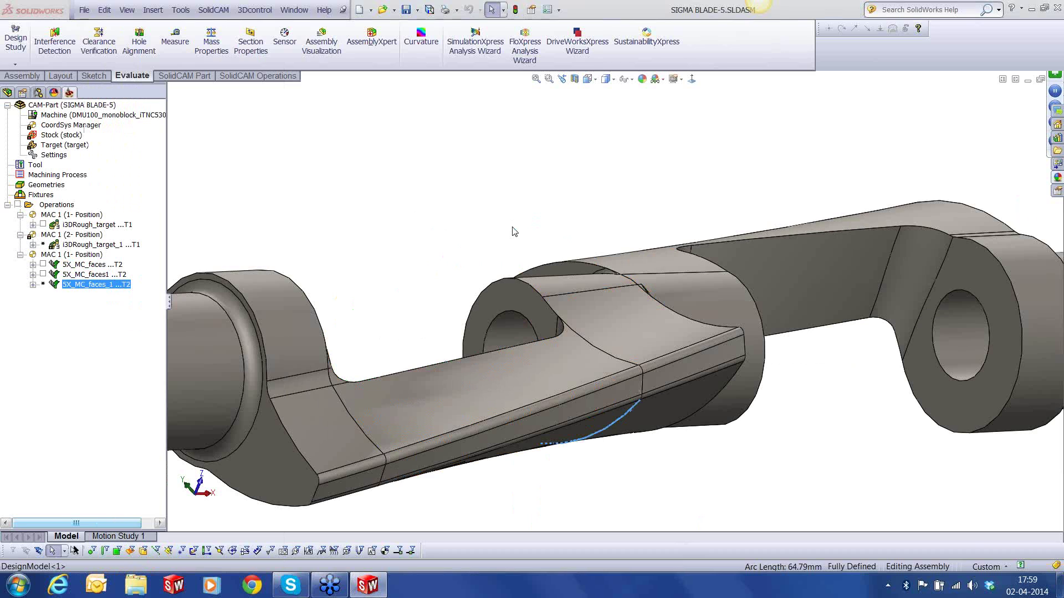
{"action": "left_click", "coordinate": [79, 193]}
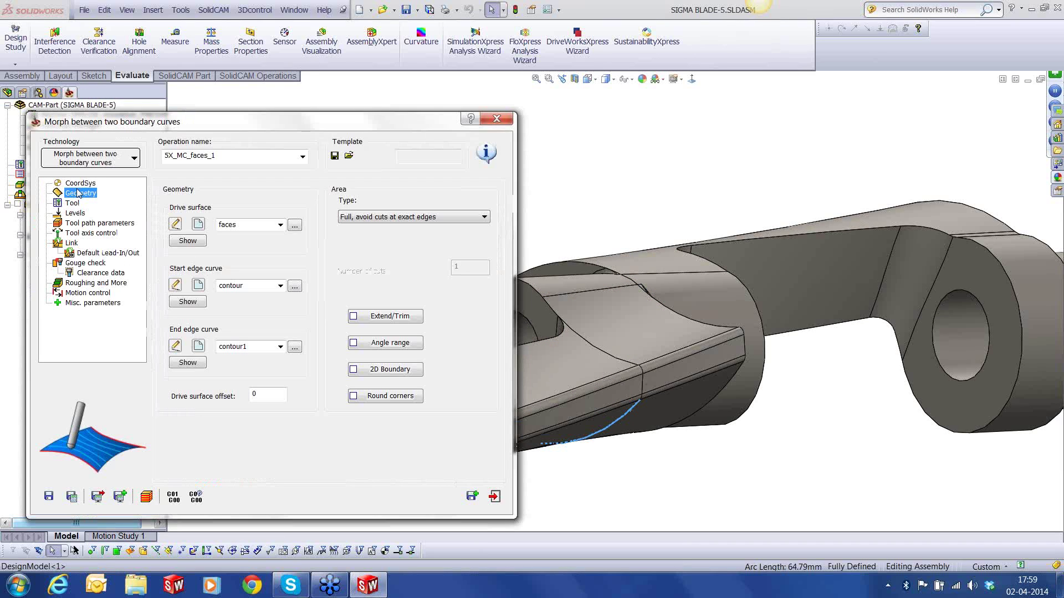
{"action": "left_click", "coordinate": [175, 224]}
{"action": "left_click", "coordinate": [632, 338]}
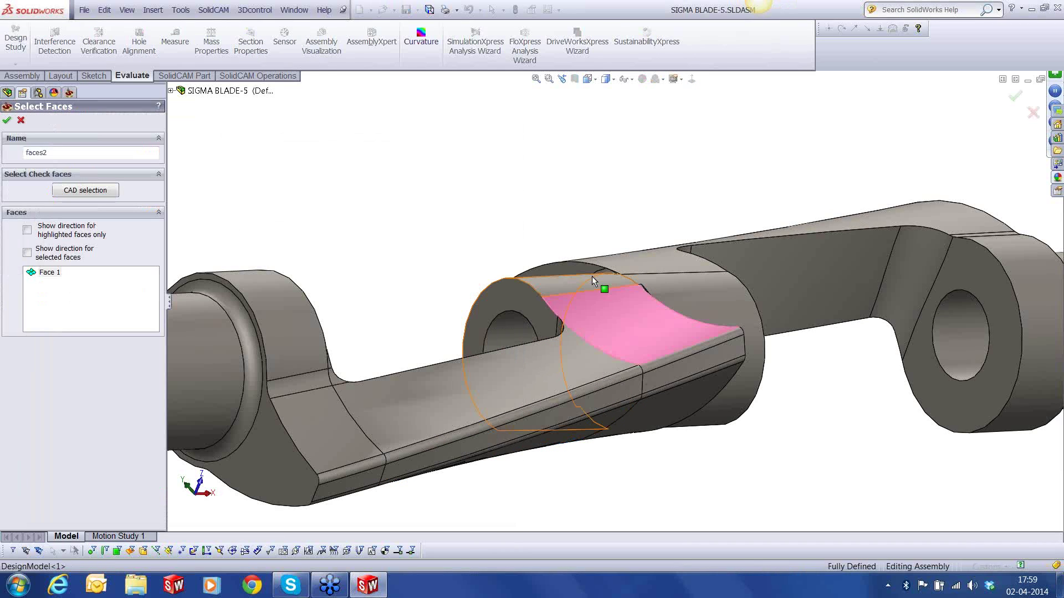
{"action": "left_click", "coordinate": [592, 276]}
Add the three small faces where the boss meets the adjoining large cylinder to the drive surface.
{"action": "middle_click_drag", "start_coordinate": [592, 276], "coordinate": [571, 396]}
{"action": "scroll", "coordinate": [665, 265], "scroll_direction": "down", "scroll_amount": 5}
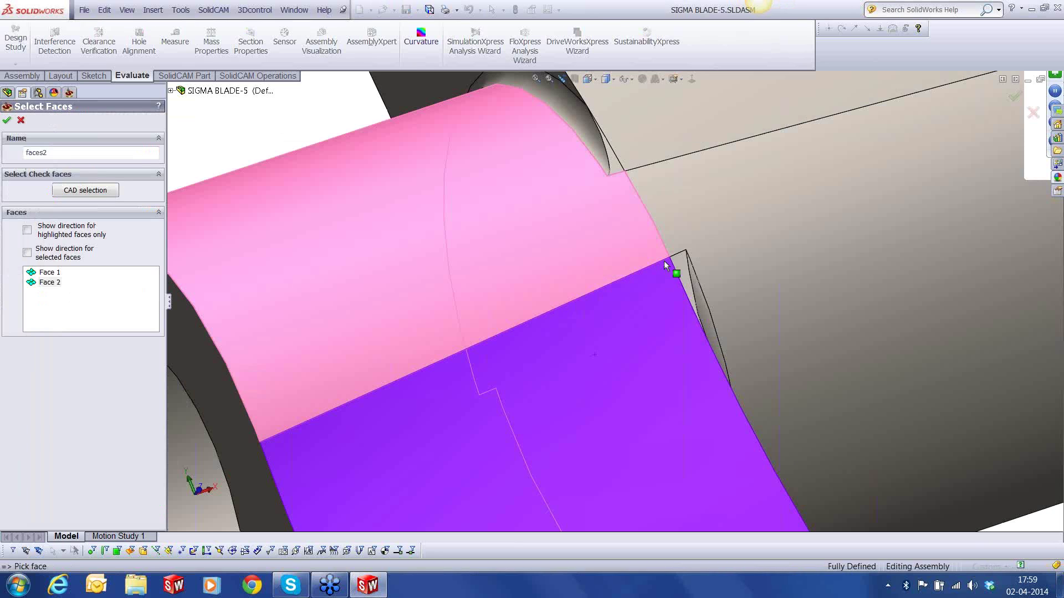
{"action": "scroll", "coordinate": [664, 261], "scroll_direction": "down", "scroll_amount": 1}
{"action": "left_click", "coordinate": [598, 137]}
{"action": "left_click", "coordinate": [583, 132]}
{"action": "scroll", "coordinate": [583, 132], "scroll_direction": "up", "scroll_amount": 4}
{"action": "middle_click_drag", "start_coordinate": [544, 225], "coordinate": [449, 252]}
{"action": "scroll", "coordinate": [399, 255], "scroll_direction": "down", "scroll_amount": 2}
{"action": "left_click", "coordinate": [341, 266]}
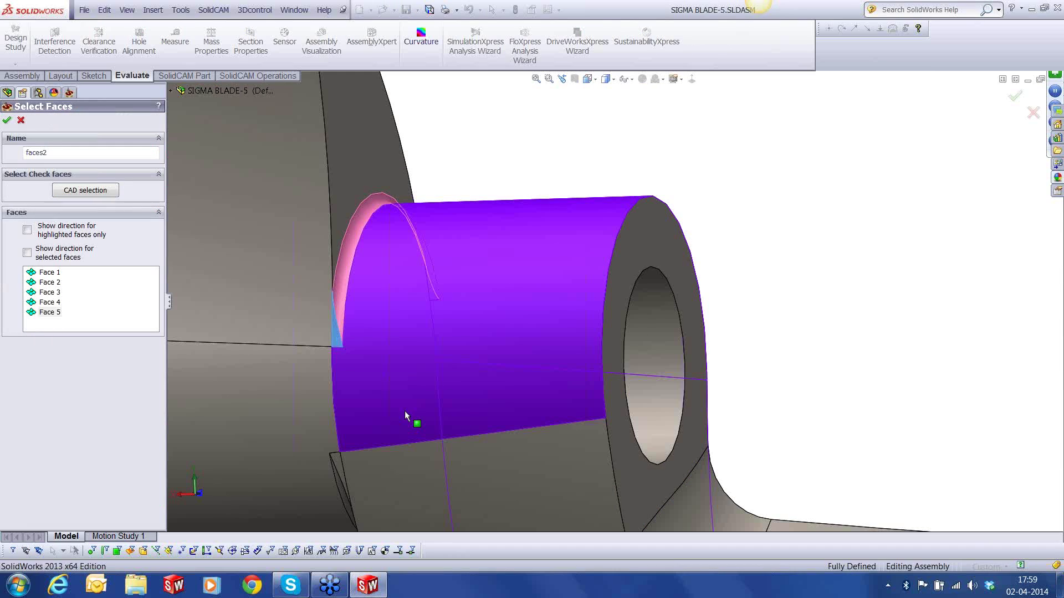
Add the underside face and the three narrow edge faces beside it to the drive surface, and accept the selection.
{"action": "left_click", "coordinate": [420, 484]}
{"action": "scroll", "coordinate": [420, 483], "scroll_direction": "up", "scroll_amount": 6}
{"action": "middle_click_drag", "start_coordinate": [641, 422], "coordinate": [504, 257]}
{"action": "scroll", "coordinate": [504, 257], "scroll_direction": "down", "scroll_amount": 3}
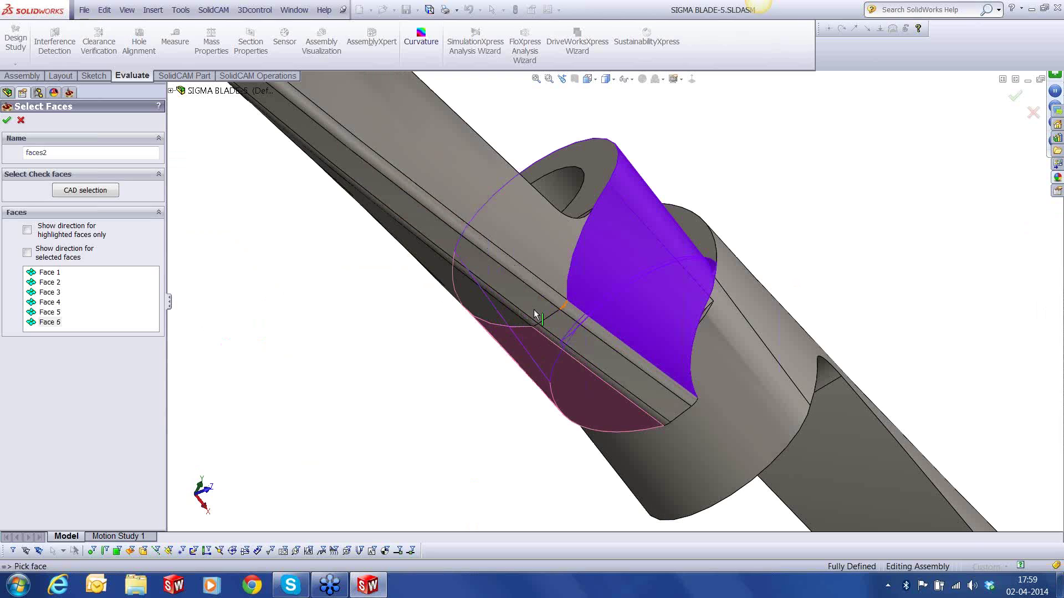
{"action": "scroll", "coordinate": [534, 309], "scroll_direction": "down", "scroll_amount": 3}
{"action": "left_click", "coordinate": [624, 314]}
{"action": "left_click", "coordinate": [668, 389]}
{"action": "left_click", "coordinate": [696, 441]}
{"action": "scroll", "coordinate": [657, 246], "scroll_direction": "up", "scroll_amount": 6}
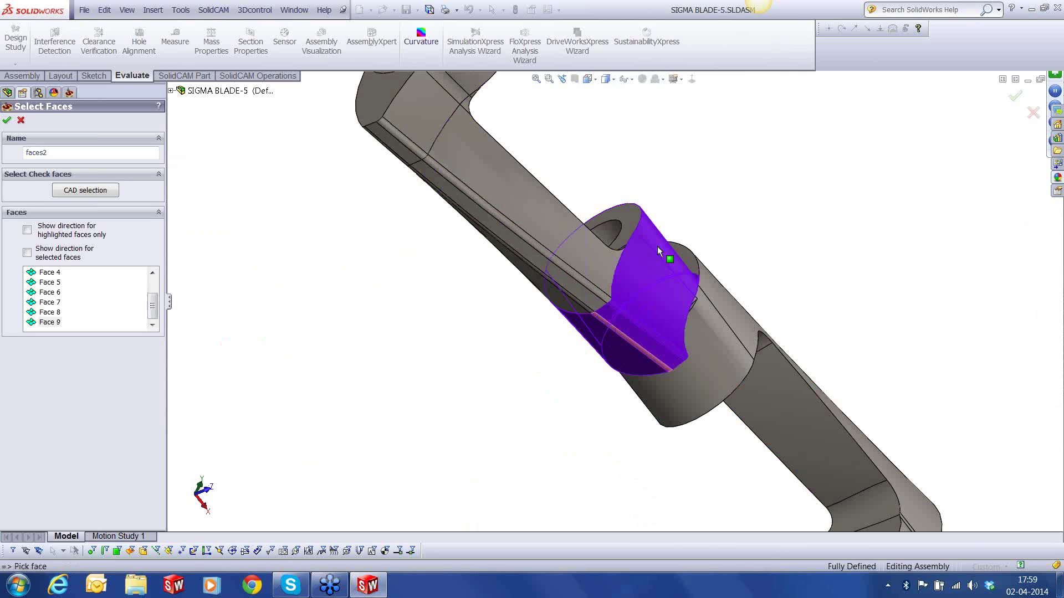
{"action": "middle_click_drag", "start_coordinate": [657, 246], "coordinate": [652, 410]}
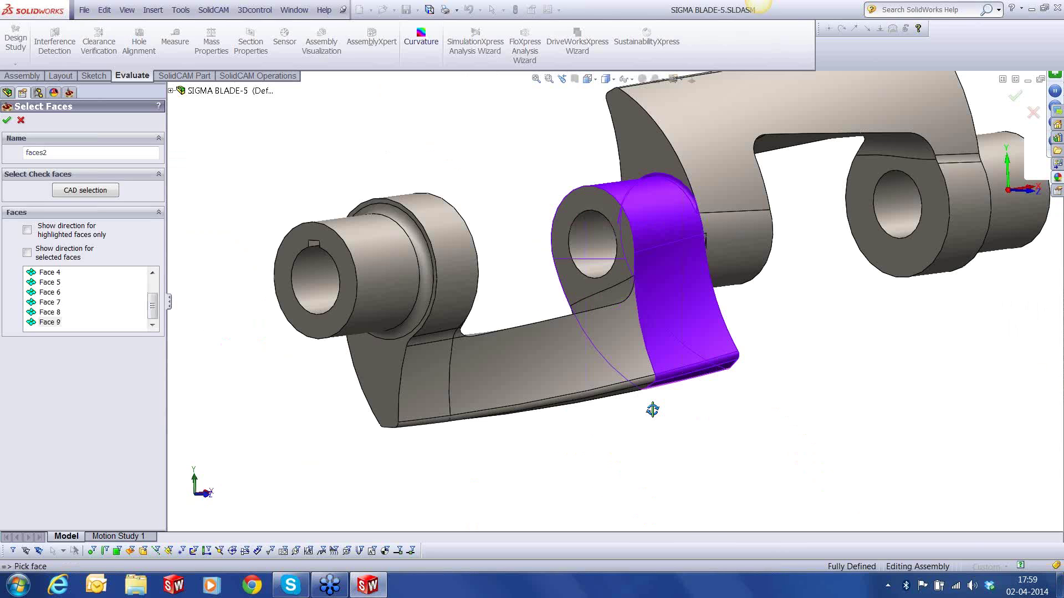
{"action": "left_click", "coordinate": [7, 121]}
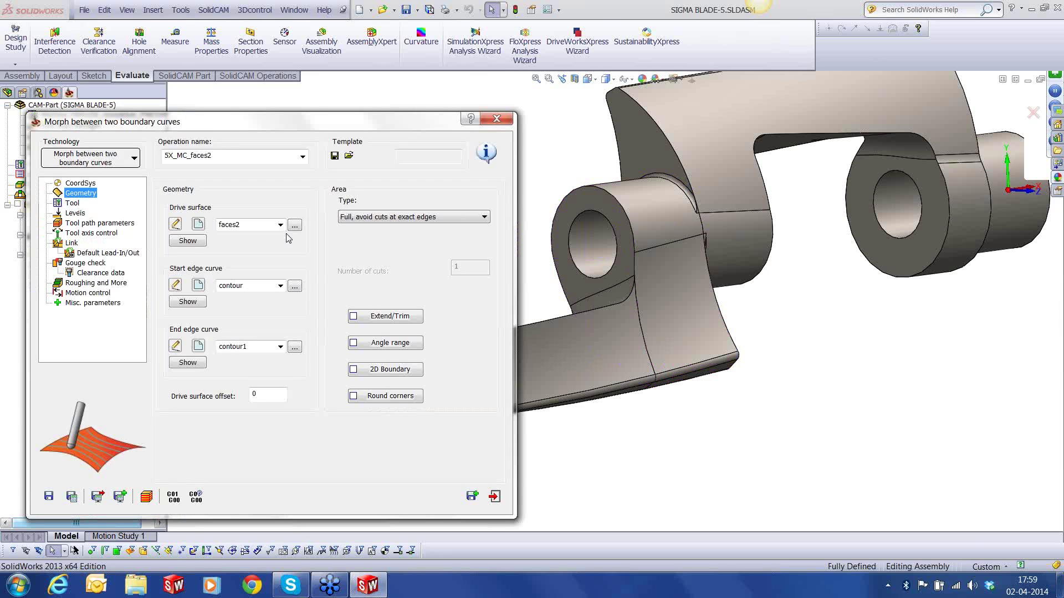
Define the start edge curve as a closed chain around the boss's end outline and the blade's cross-section edges, and accept it.
{"action": "left_click_drag", "start_coordinate": [215, 126], "coordinate": [340, 134]}
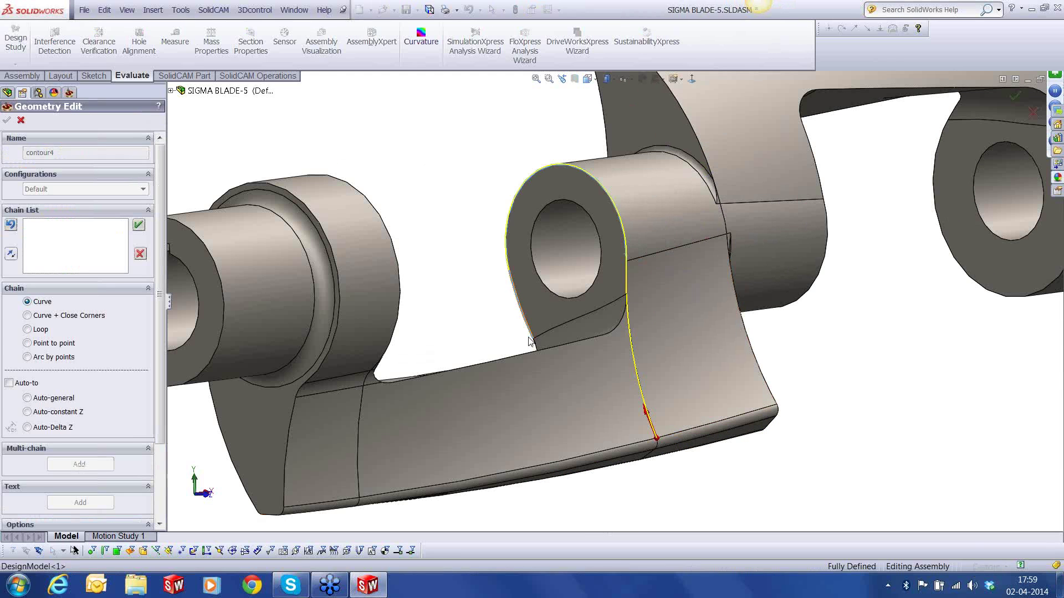
{"action": "left_click", "coordinate": [544, 401]}
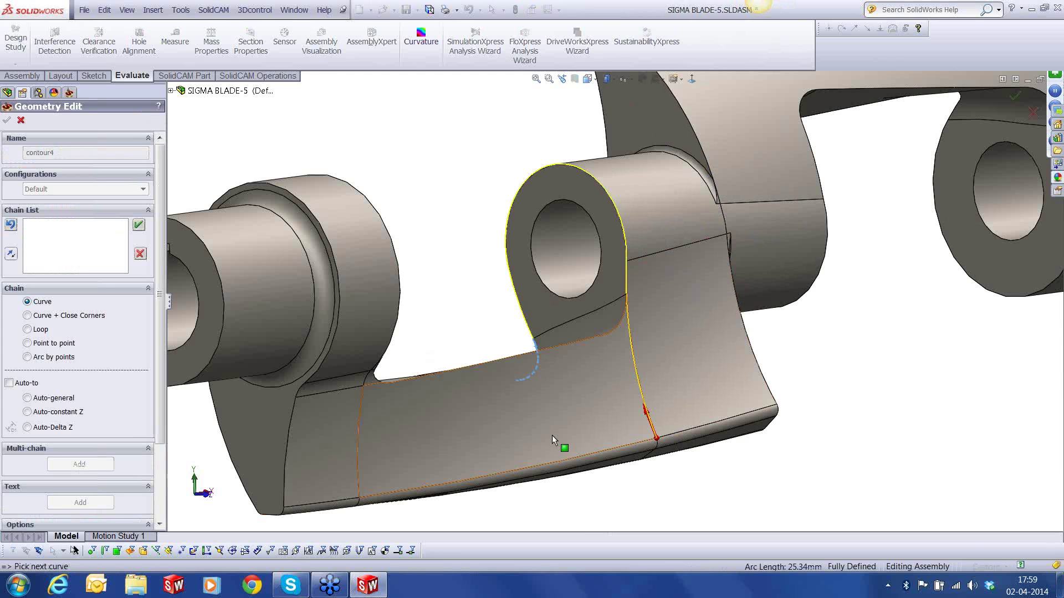
{"action": "middle_click_drag", "start_coordinate": [551, 434], "coordinate": [513, 445]}
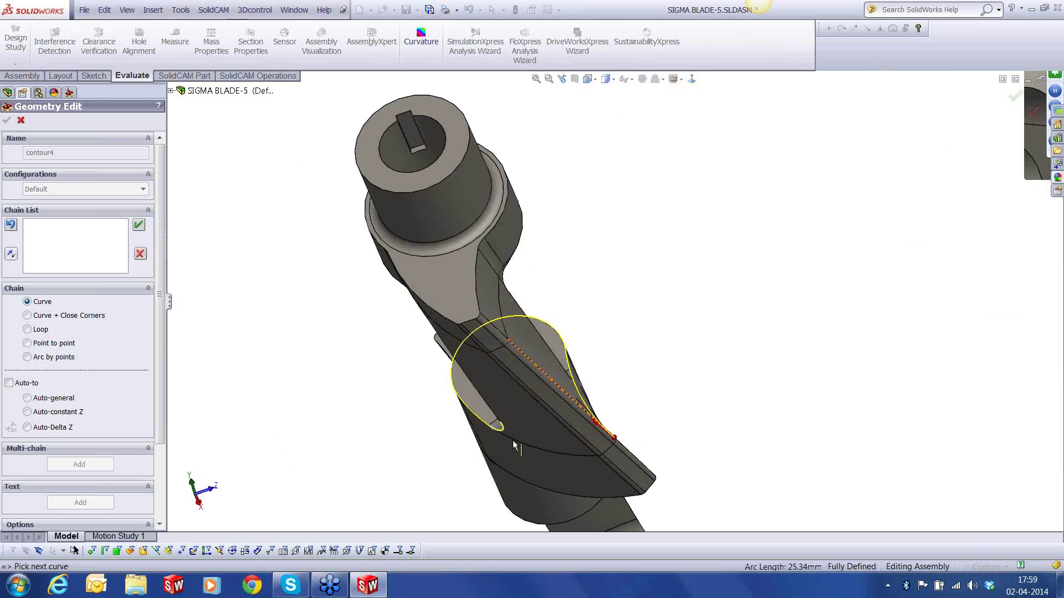
{"action": "scroll", "coordinate": [515, 445], "scroll_direction": "down", "scroll_amount": 5}
{"action": "left_click", "coordinate": [791, 425]}
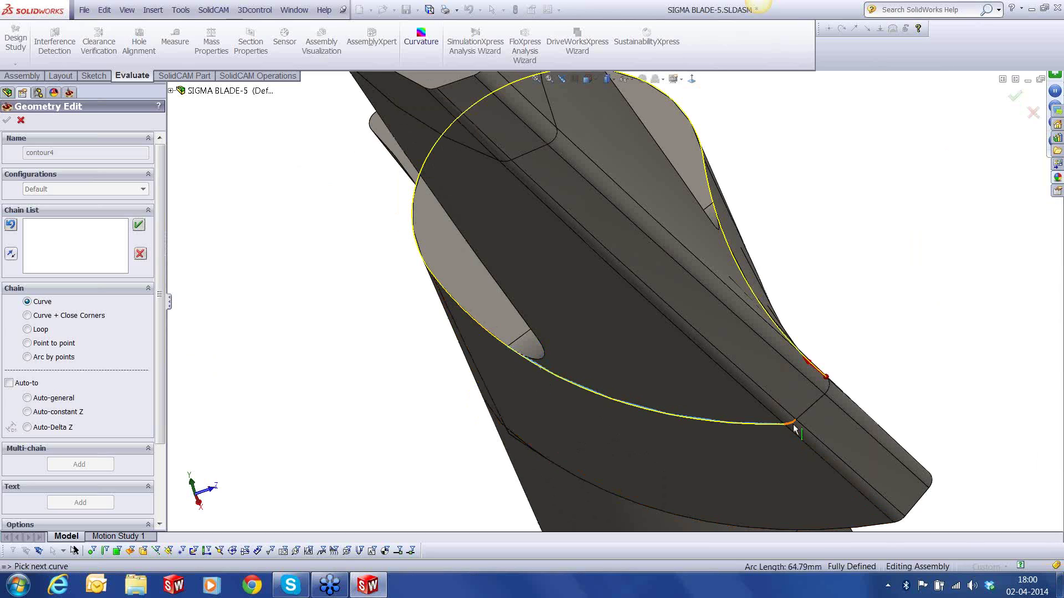
{"action": "left_click", "coordinate": [827, 392]}
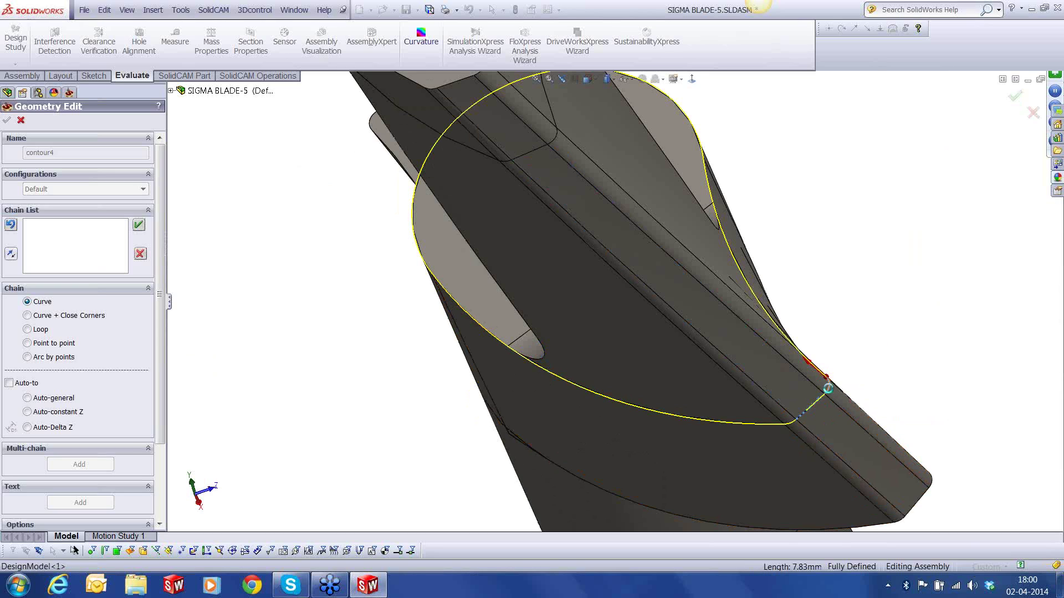
{"action": "left_click", "coordinate": [138, 225]}
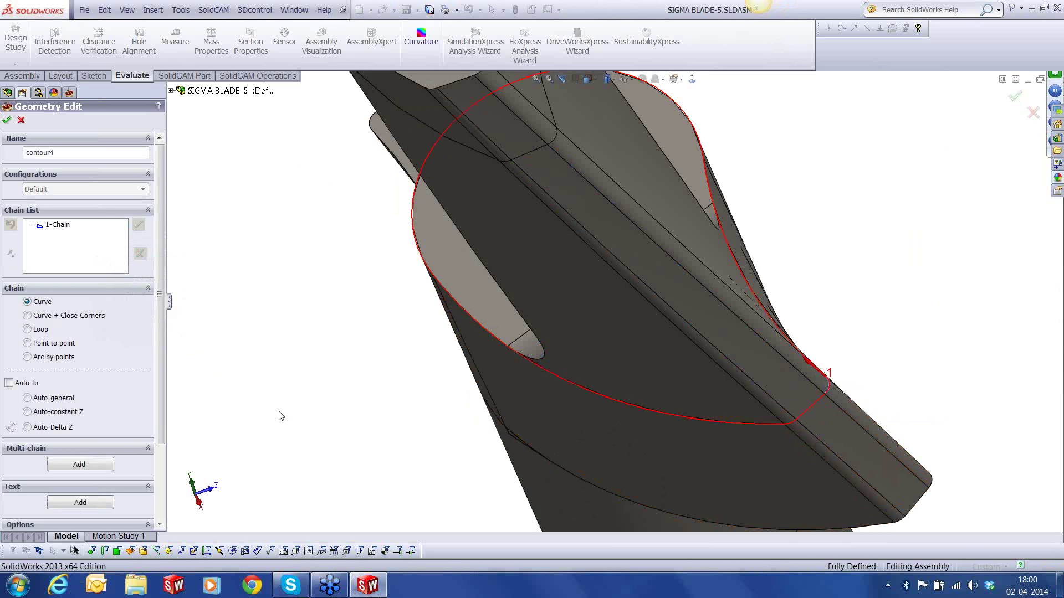
{"action": "middle_click_drag", "start_coordinate": [281, 416], "coordinate": [635, 293]}
{"action": "scroll", "coordinate": [657, 291], "scroll_direction": "up", "scroll_amount": 2}
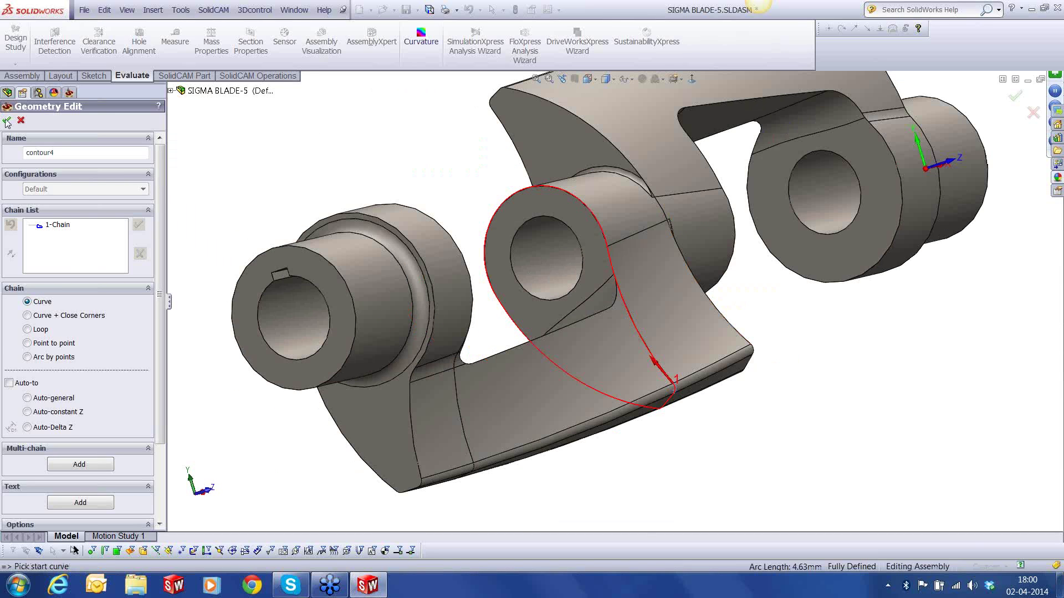
{"action": "left_click", "coordinate": [8, 122]}
Start a new end edge curve chain along the blade's outer side edge and the adjoining edges up to the boss fillet.
{"action": "left_click", "coordinate": [323, 353]}
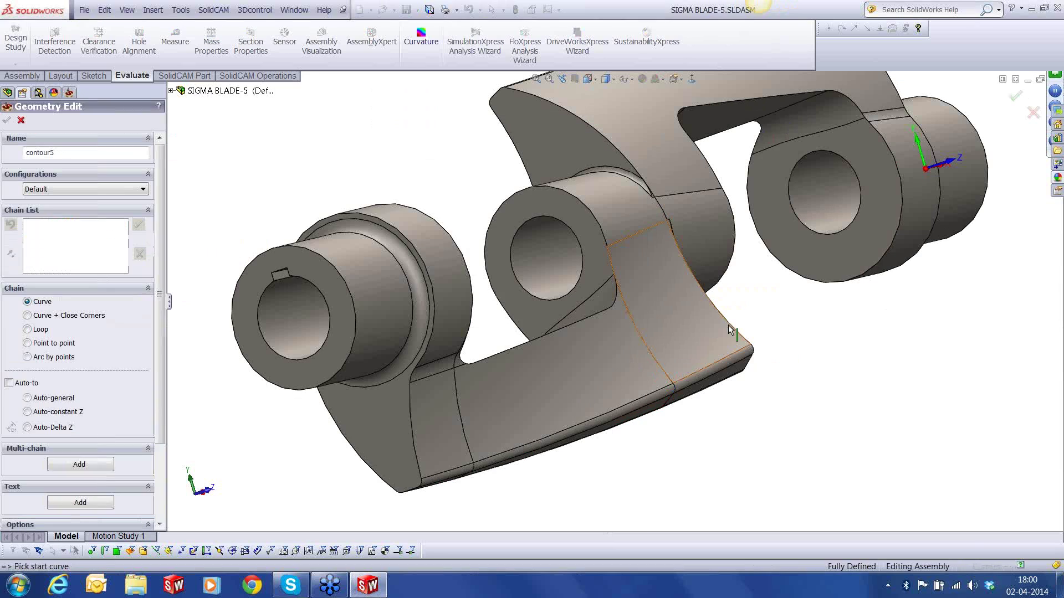
{"action": "left_click", "coordinate": [681, 231]}
{"action": "scroll", "coordinate": [681, 230], "scroll_direction": "down", "scroll_amount": 2}
{"action": "scroll", "coordinate": [681, 230], "scroll_direction": "down", "scroll_amount": 3}
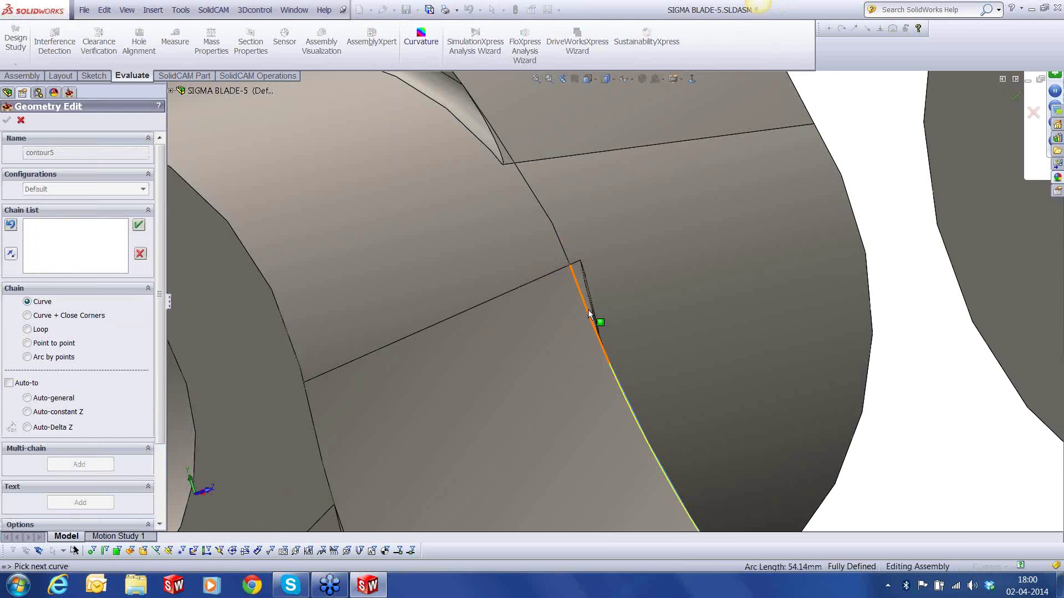
{"action": "left_click", "coordinate": [590, 315]}
{"action": "left_click", "coordinate": [520, 165]}
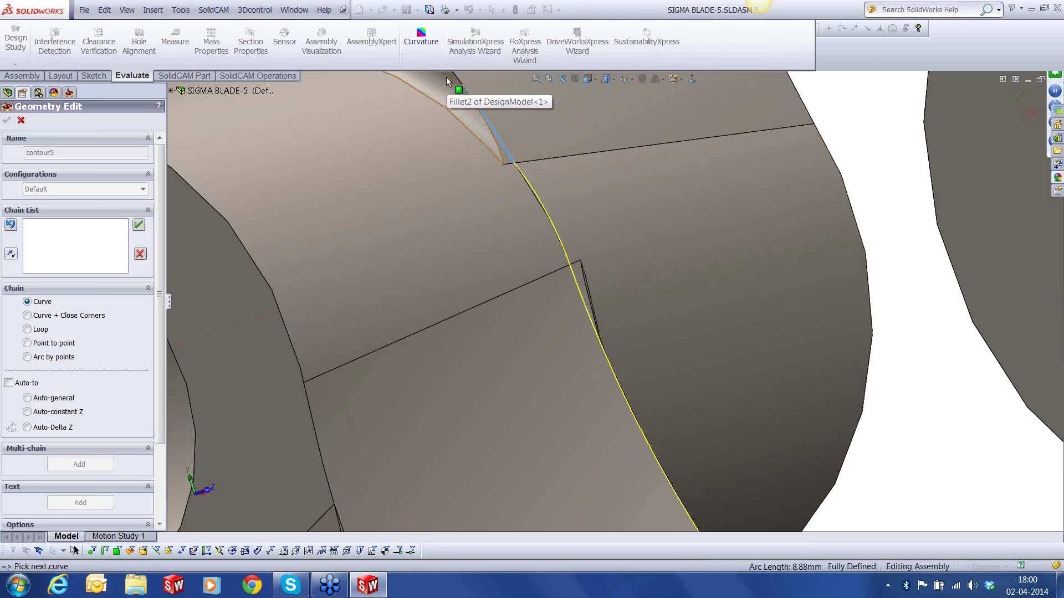
{"action": "left_click", "coordinate": [448, 81]}
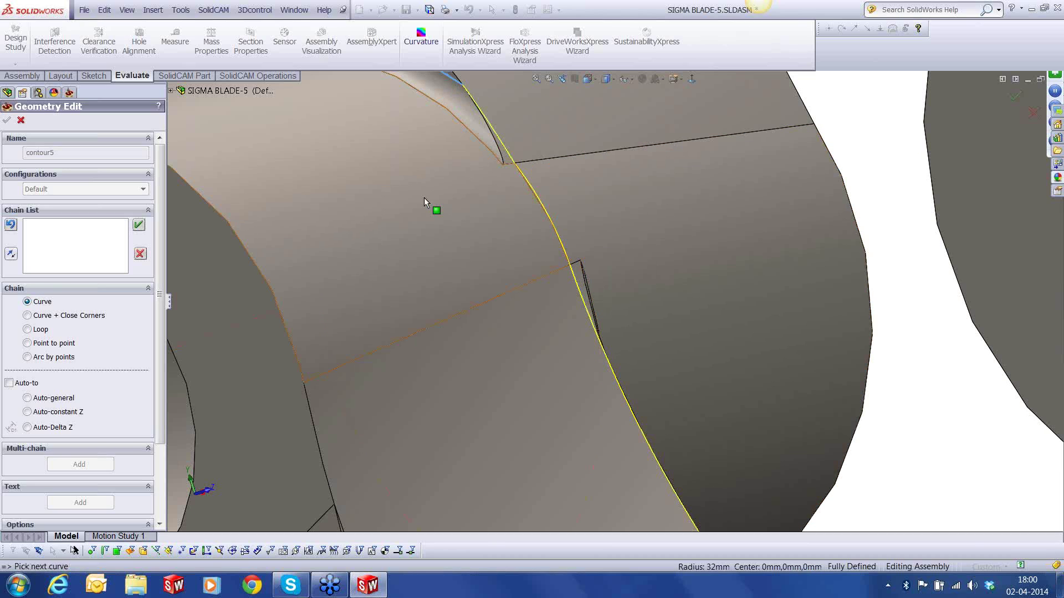
Continue the end edge chain around the boss fillet and along the blade's side edge on the opposite side.
{"action": "scroll", "coordinate": [424, 197], "scroll_direction": "up", "scroll_amount": 2}
{"action": "middle_click_drag", "start_coordinate": [424, 197], "coordinate": [561, 265]}
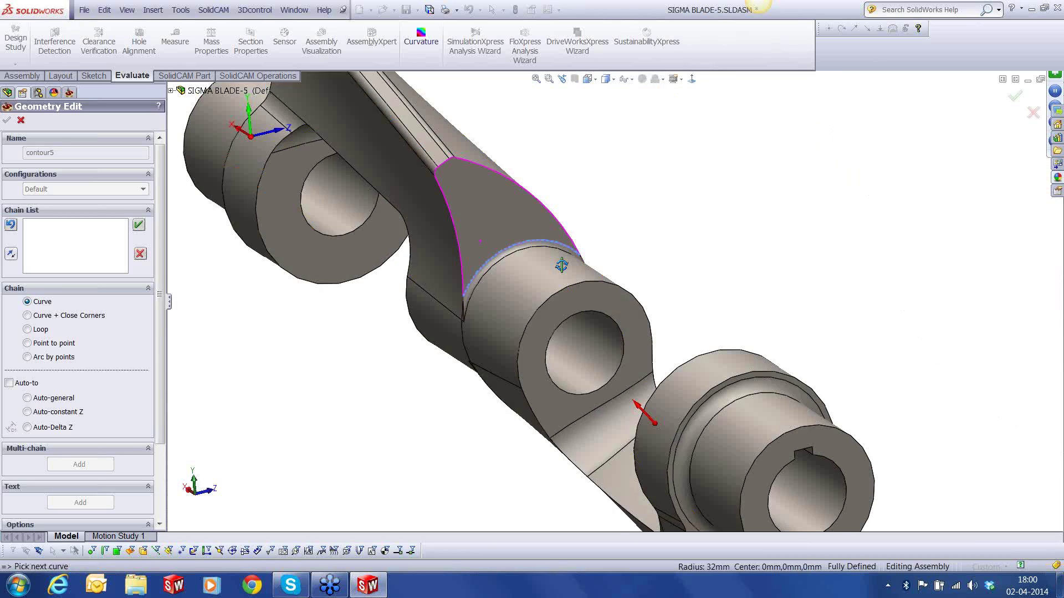
{"action": "scroll", "coordinate": [561, 265], "scroll_direction": "down", "scroll_amount": 5}
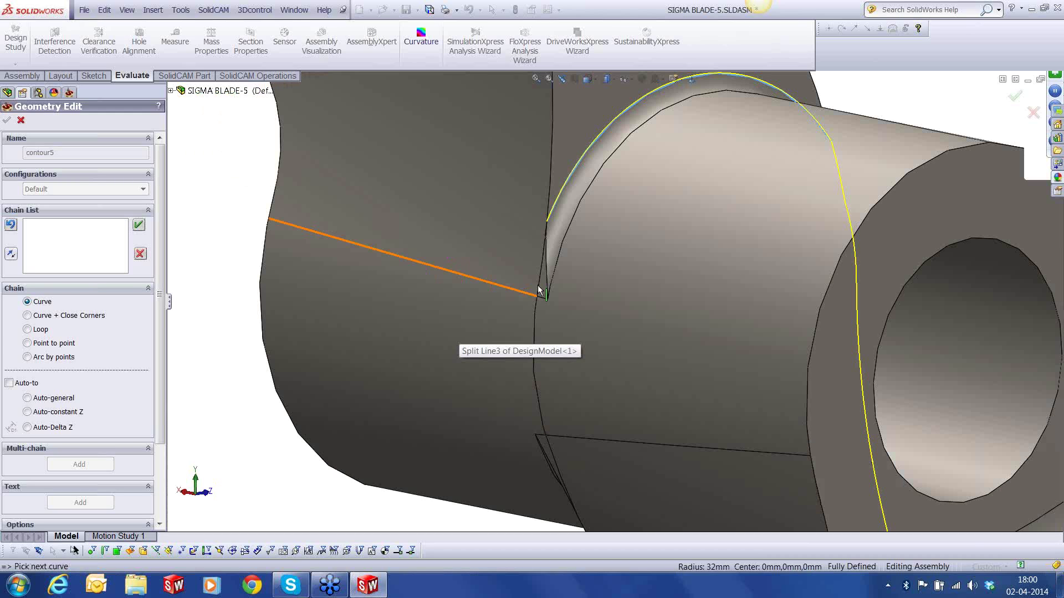
{"action": "left_click", "coordinate": [550, 434]}
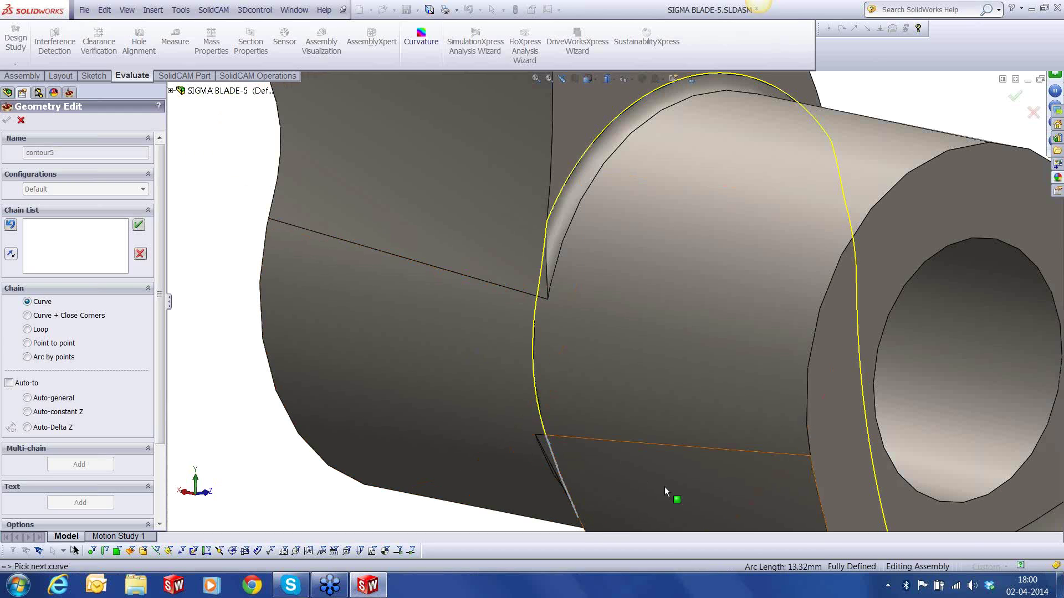
{"action": "scroll", "coordinate": [664, 487], "scroll_direction": "up", "scroll_amount": 3}
{"action": "middle_click_drag", "start_coordinate": [675, 448], "coordinate": [598, 466]}
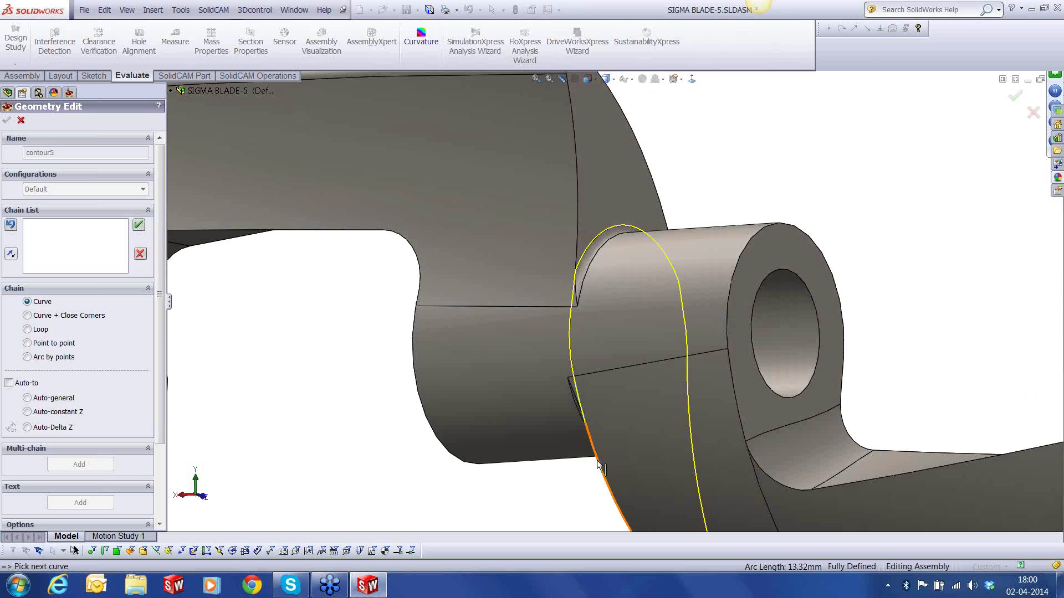
{"action": "left_click", "coordinate": [598, 461]}
Close the end edge chain across the blade's narrow edge faces and accept the curve.
{"action": "scroll", "coordinate": [734, 447], "scroll_direction": "up", "scroll_amount": 3}
{"action": "middle_click_drag", "start_coordinate": [735, 447], "coordinate": [548, 302]}
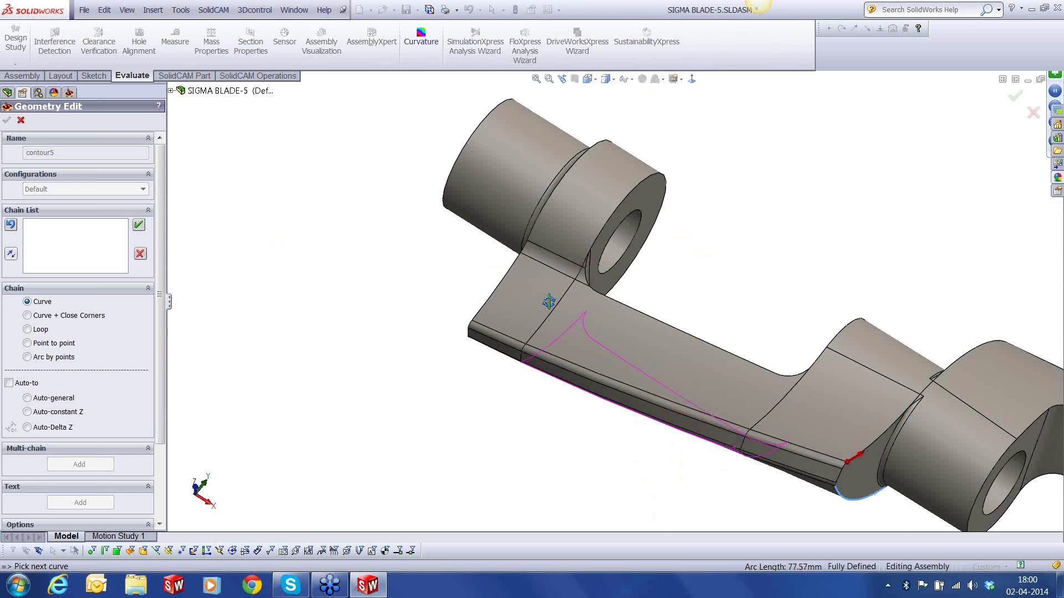
{"action": "scroll", "coordinate": [828, 448], "scroll_direction": "down", "scroll_amount": 3}
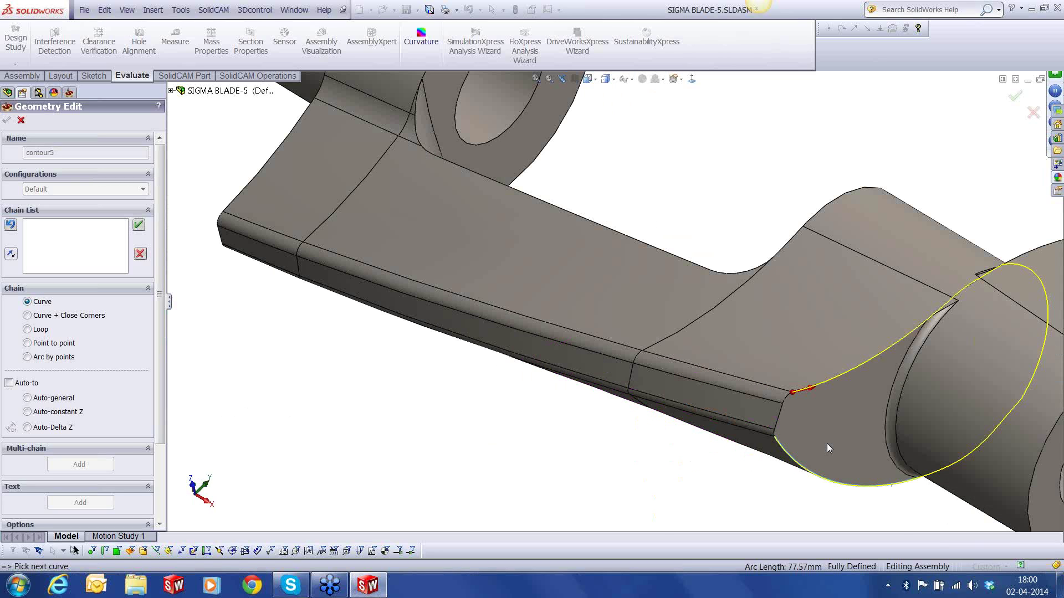
{"action": "scroll", "coordinate": [827, 443], "scroll_direction": "down", "scroll_amount": 3}
{"action": "left_click", "coordinate": [665, 345]}
{"action": "left_click", "coordinate": [676, 333]}
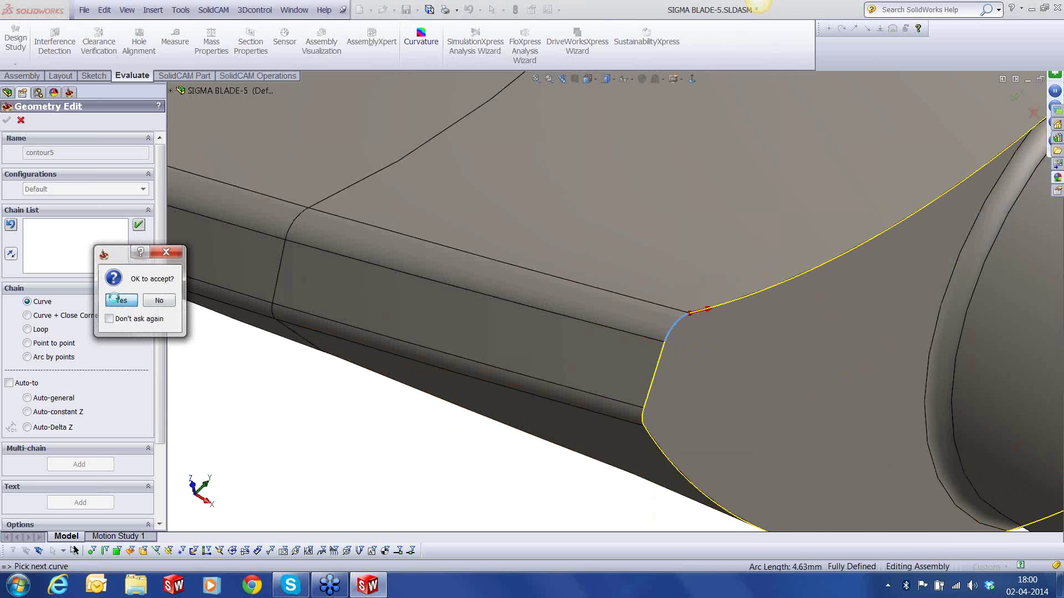
{"action": "left_click", "coordinate": [117, 301]}
{"action": "scroll", "coordinate": [829, 324], "scroll_direction": "up", "scroll_amount": 5}
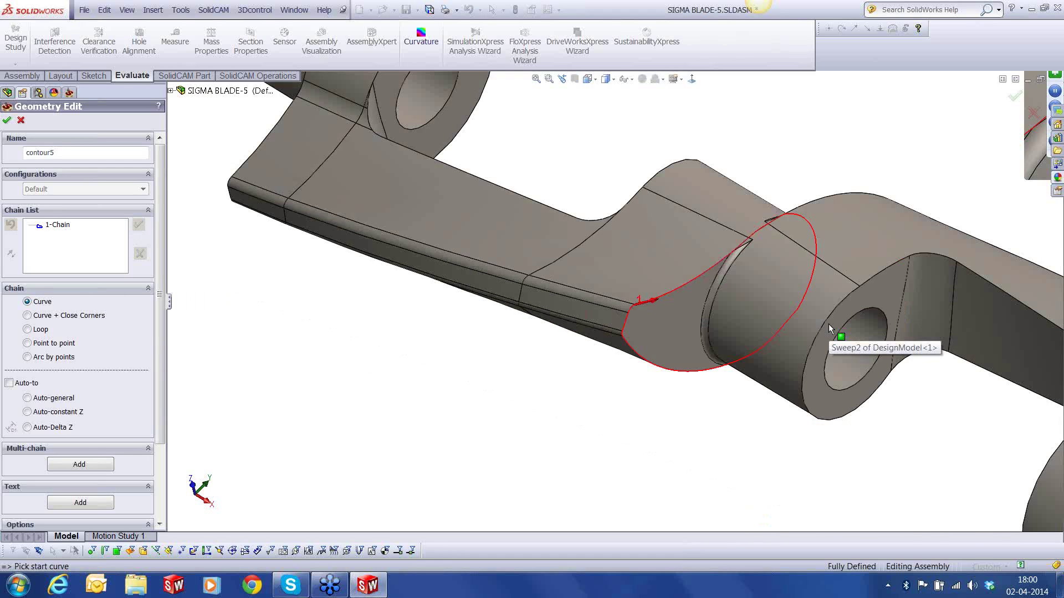
{"action": "middle_click_drag", "start_coordinate": [829, 324], "coordinate": [757, 275]}
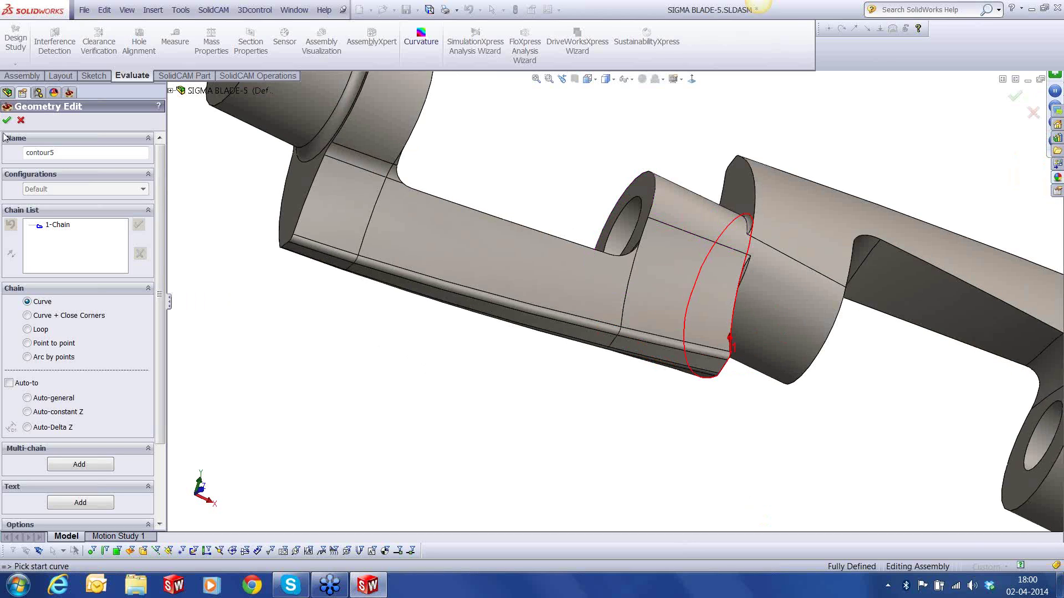
{"action": "left_click", "coordinate": [7, 121]}
Set the area type to Full, start and end at exact surface edges, with a 0.1 start margin and an 8.5 end margin.
{"action": "left_click", "coordinate": [509, 224]}
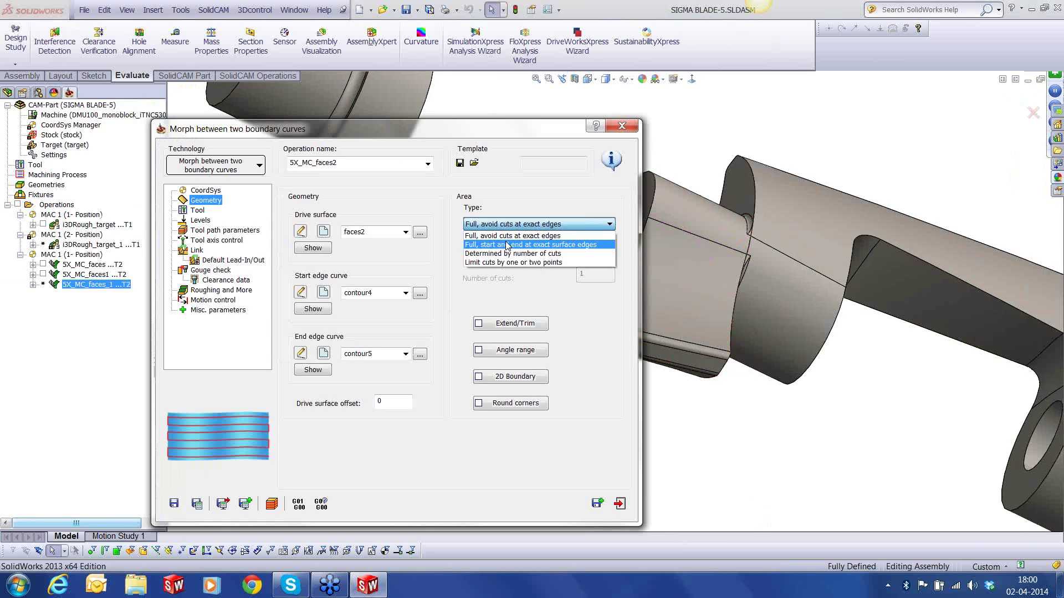
{"action": "left_click", "coordinate": [496, 245]}
{"action": "left_click", "coordinate": [485, 253]}
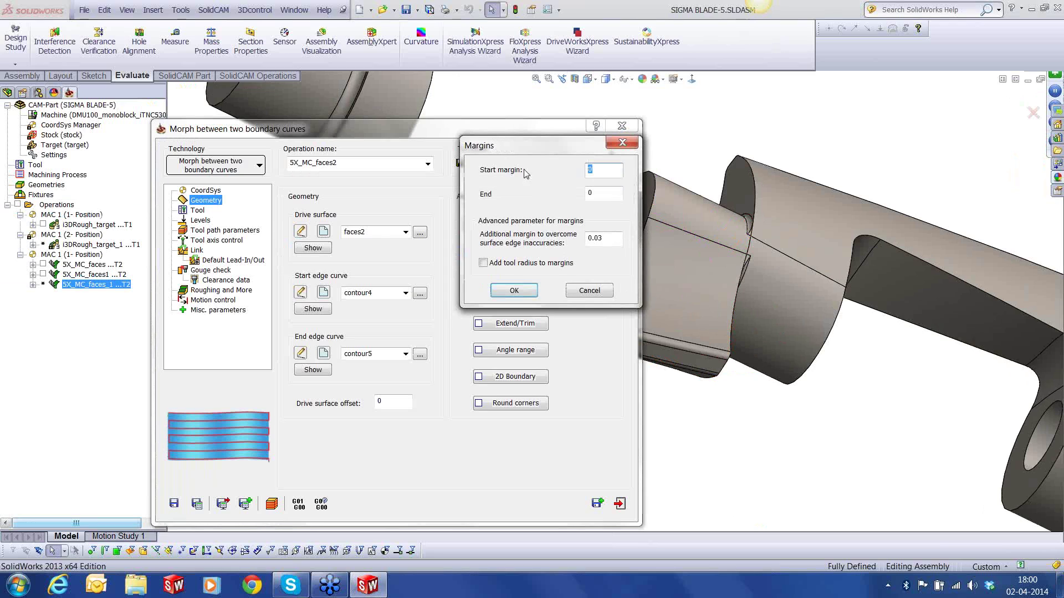
{"action": "type", "text": "0.1"}
{"action": "key", "text": "Tab"}
{"action": "type", "text": "0.5"}
{"action": "left_click_drag", "start_coordinate": [542, 159], "coordinate": [489, 194]}
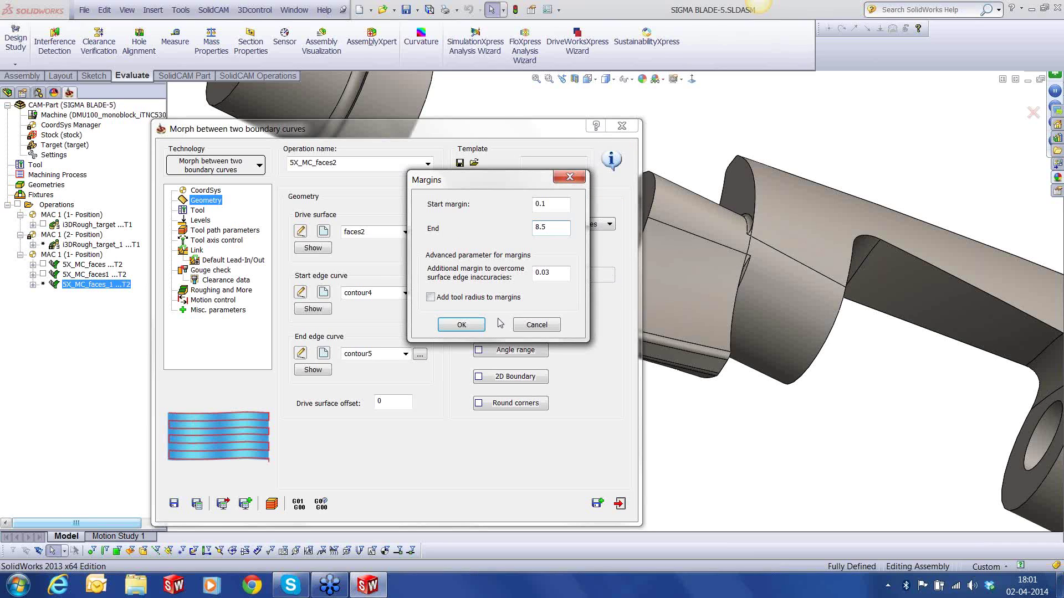
{"action": "left_click", "coordinate": [462, 325]}
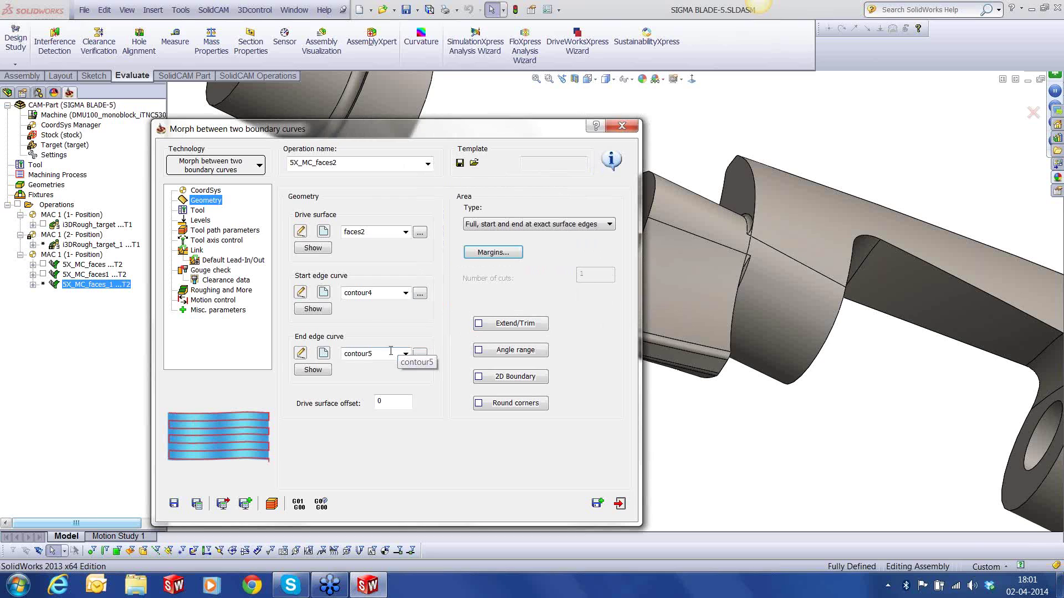
Check the tool, levels and tool axis settings, calculate the 5X_MC_faces2 operation and close it.
{"action": "left_click", "coordinate": [198, 210]}
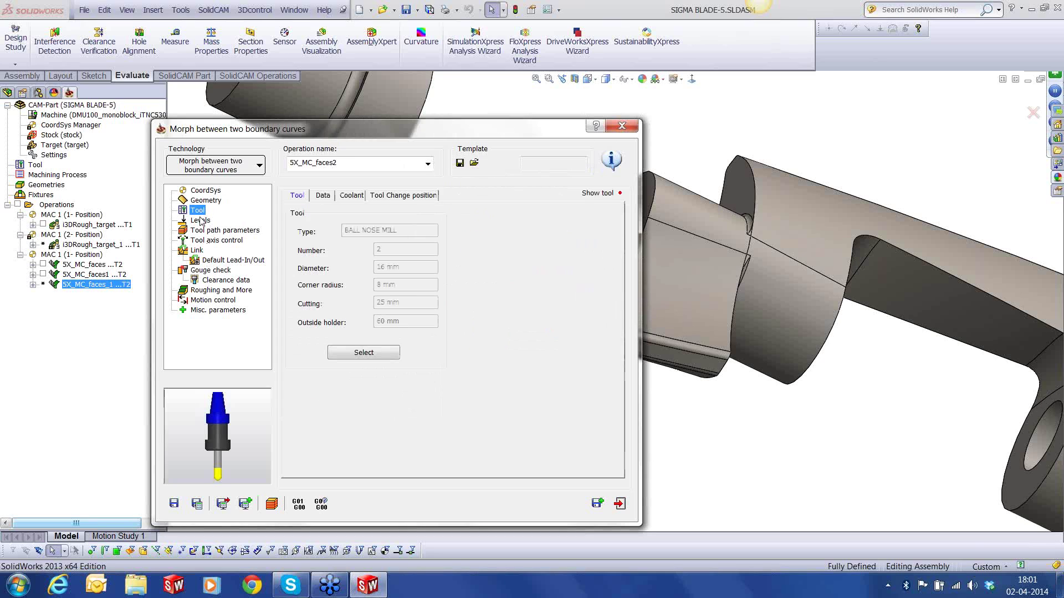
{"action": "left_click", "coordinate": [200, 220]}
{"action": "left_click", "coordinate": [203, 240]}
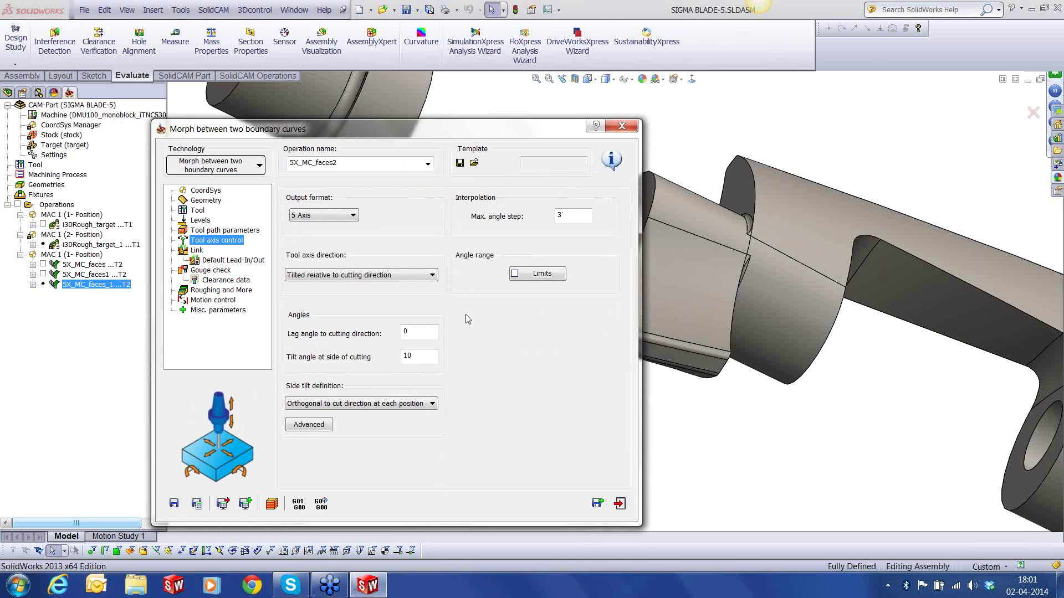
{"action": "left_click", "coordinate": [197, 504]}
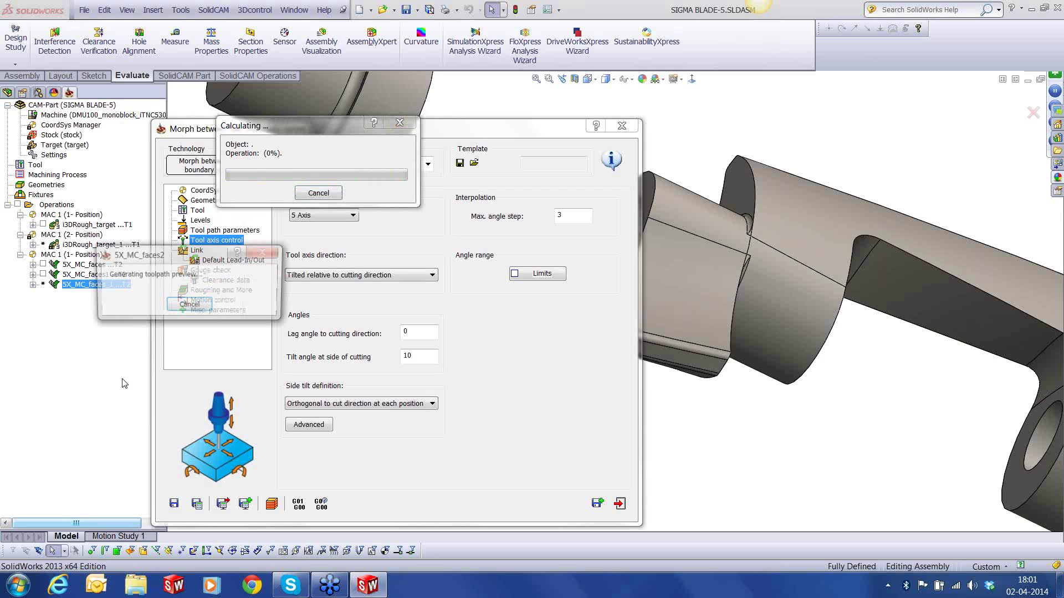
{"action": "left_click", "coordinate": [620, 505]}
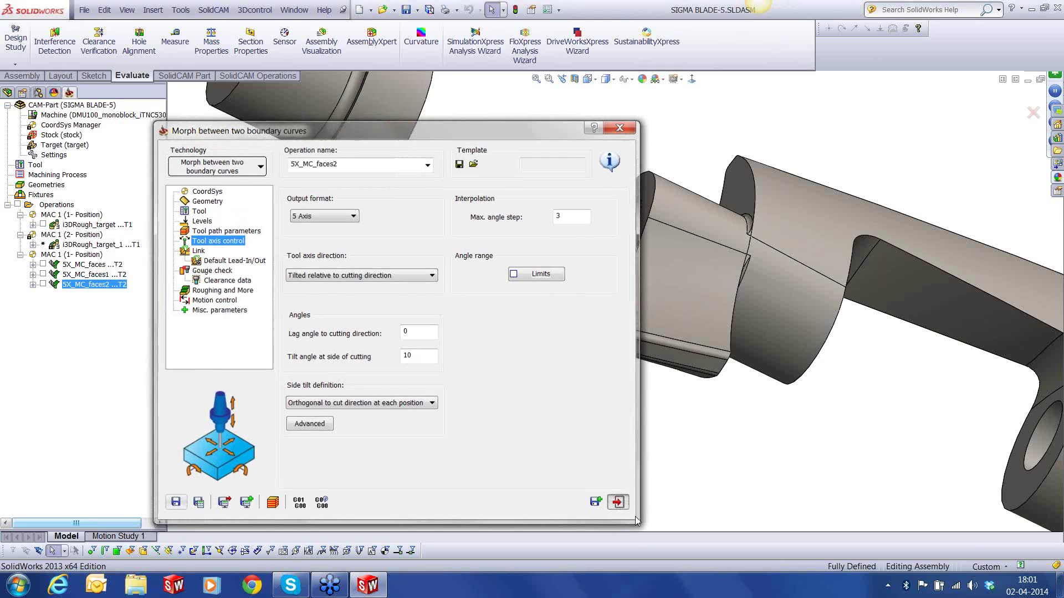
Display the 5X_MC_faces2 toolpath on the model, examine its coverage of the boss section, and hide it again.
{"action": "middle_click_drag", "start_coordinate": [637, 521], "coordinate": [672, 380]}
{"action": "scroll", "coordinate": [672, 379], "scroll_direction": "up", "scroll_amount": 2}
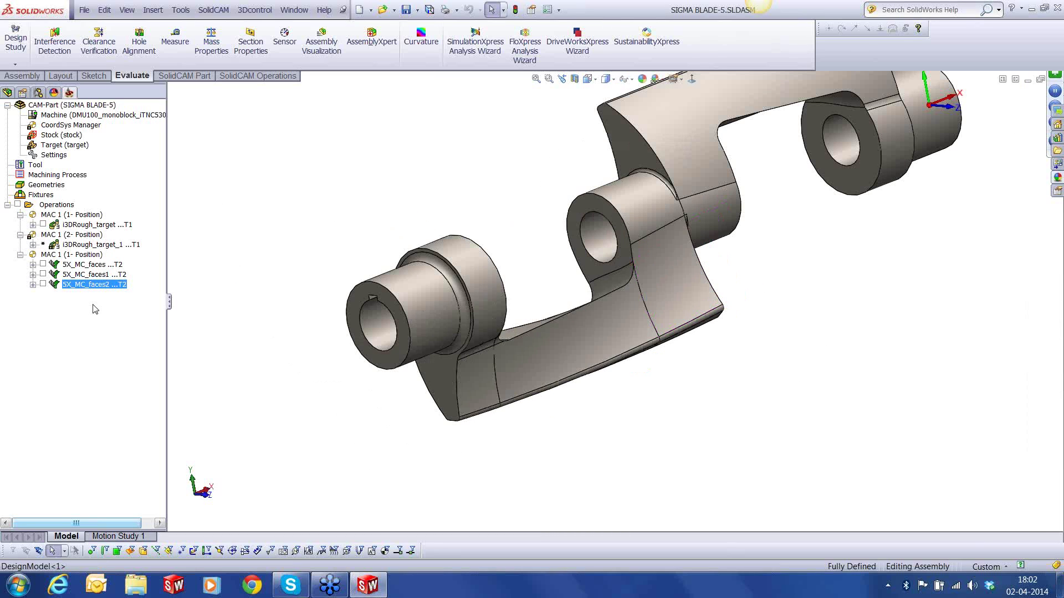
{"action": "left_click", "coordinate": [44, 284]}
{"action": "middle_click_drag", "start_coordinate": [746, 327], "coordinate": [704, 275]}
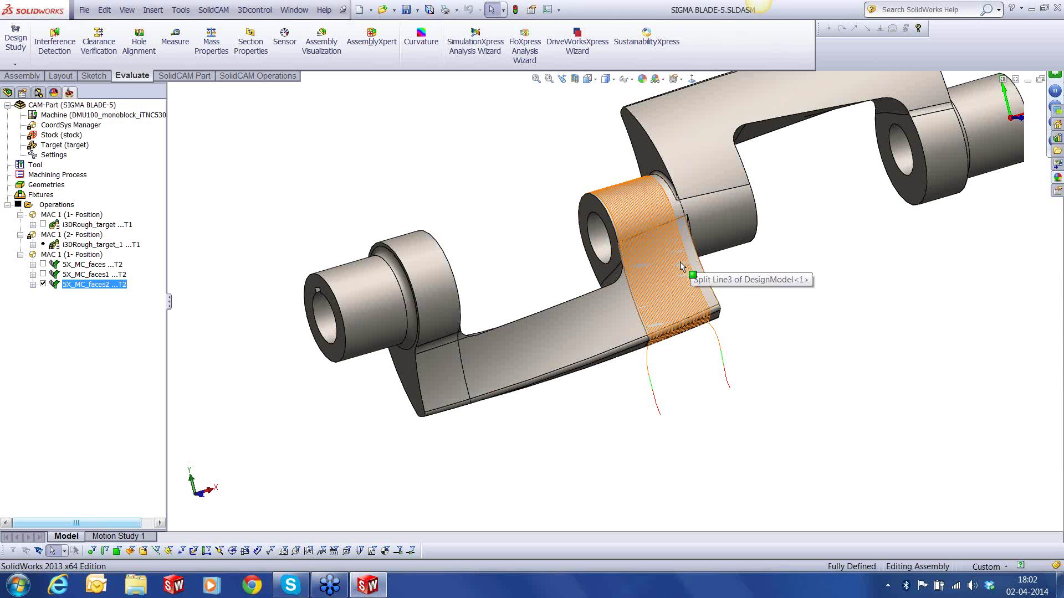
{"action": "middle_click_drag", "start_coordinate": [682, 266], "coordinate": [659, 249]}
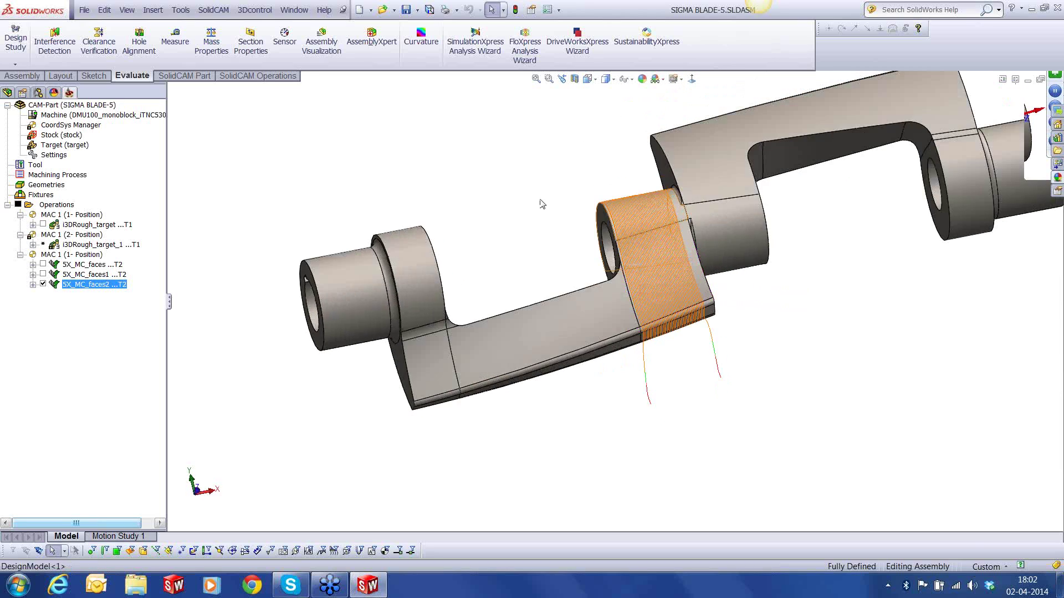
{"action": "left_click", "coordinate": [42, 284]}
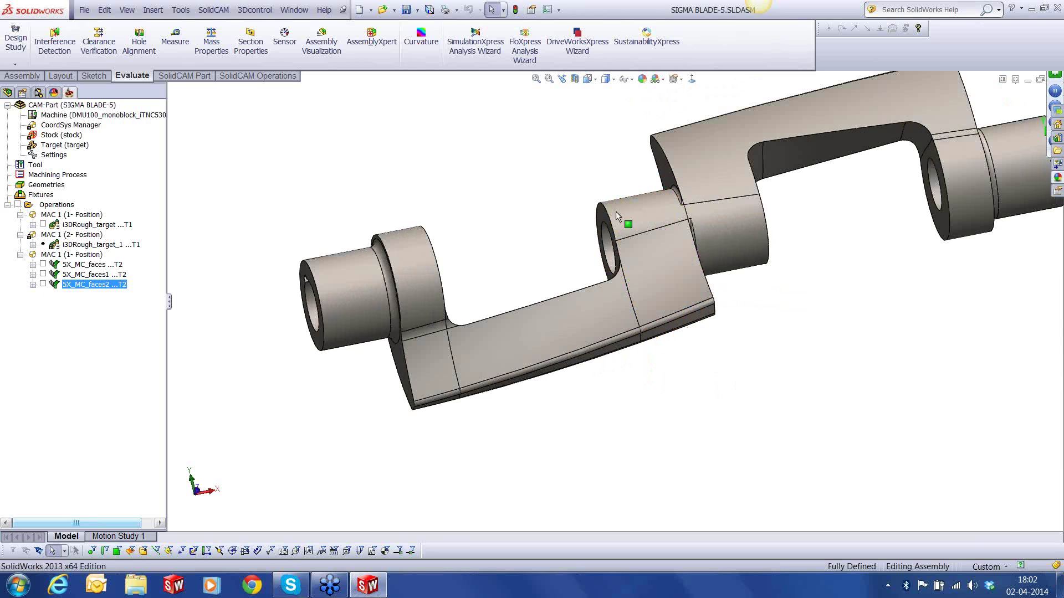
{"action": "middle_click_drag", "start_coordinate": [679, 245], "coordinate": [697, 264]}
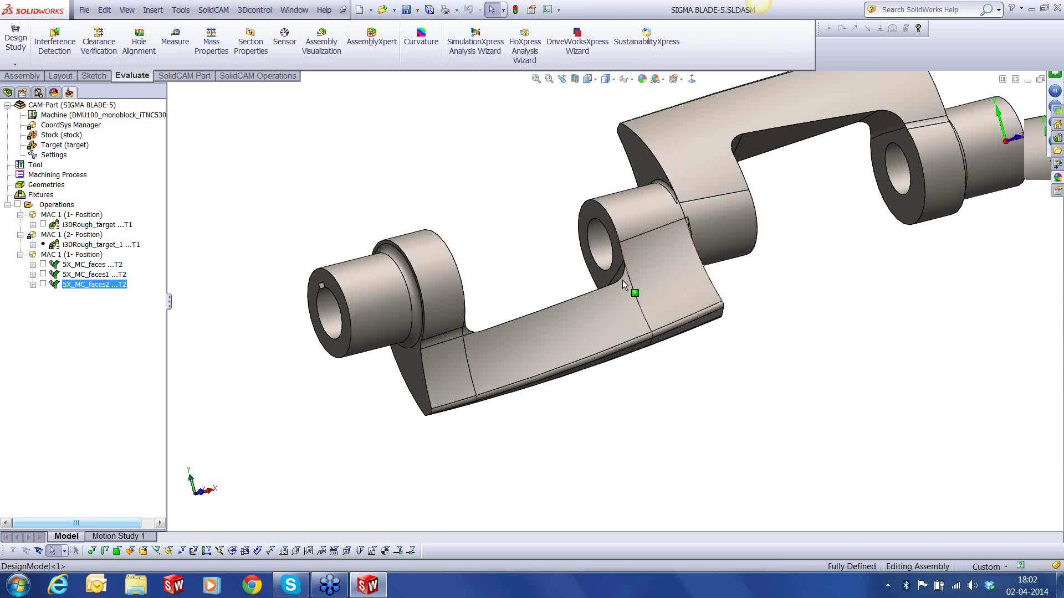
{"action": "middle_click_drag", "start_coordinate": [611, 292], "coordinate": [604, 340]}
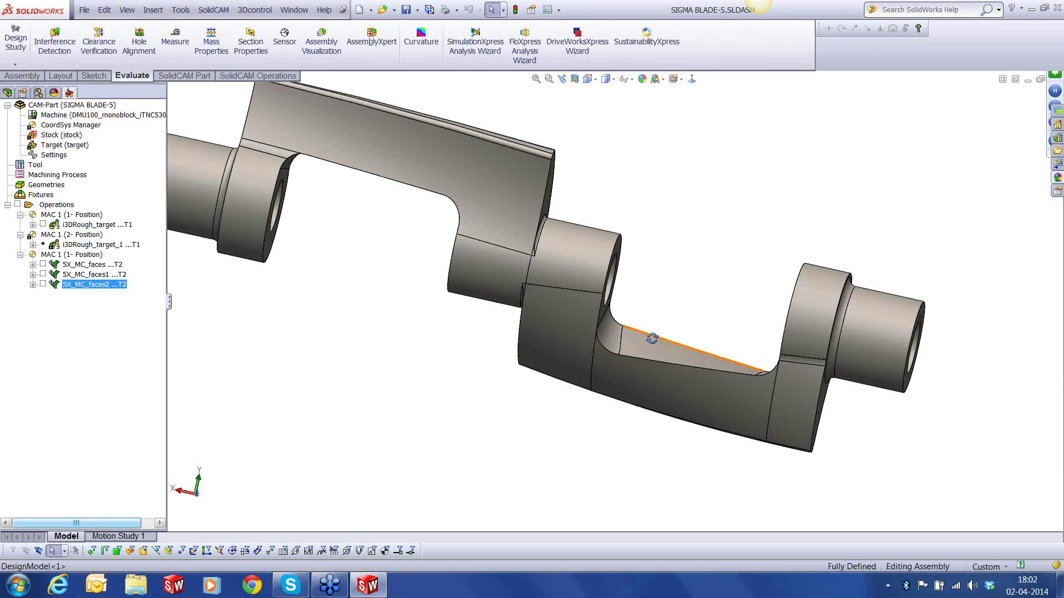
{"action": "middle_click_drag", "start_coordinate": [652, 339], "coordinate": [609, 329]}
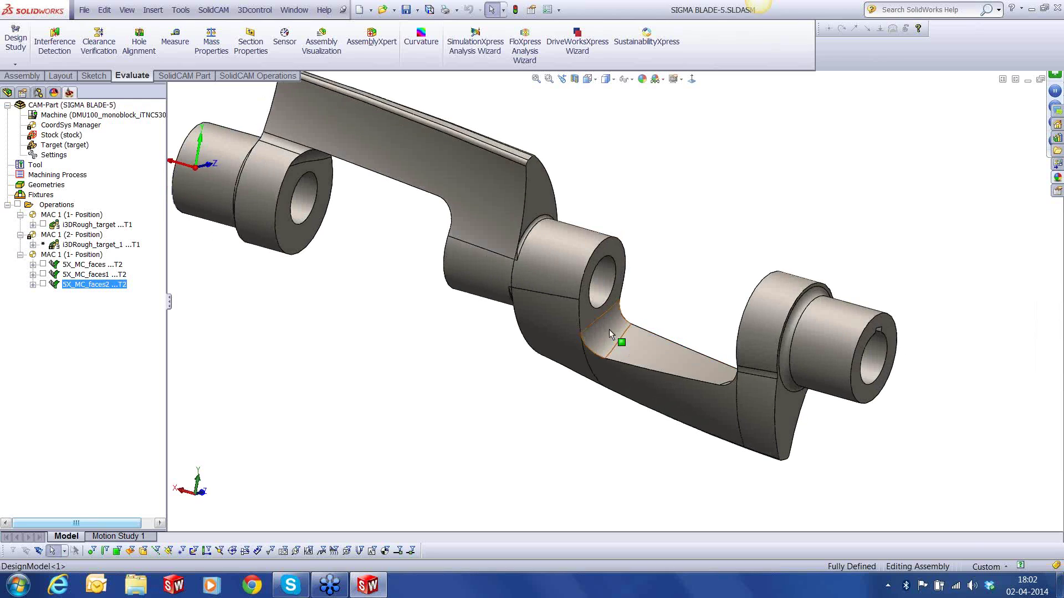
Add a 5-axis morph-between-two-boundary-curves milling operation after 5X_MC_faces2 for the recess between the two bosses.
{"action": "left_click", "coordinate": [673, 371]}
{"action": "middle_click_drag", "start_coordinate": [674, 371], "coordinate": [547, 438]}
{"action": "left_click", "coordinate": [754, 377]}
{"action": "left_click", "coordinate": [547, 437]}
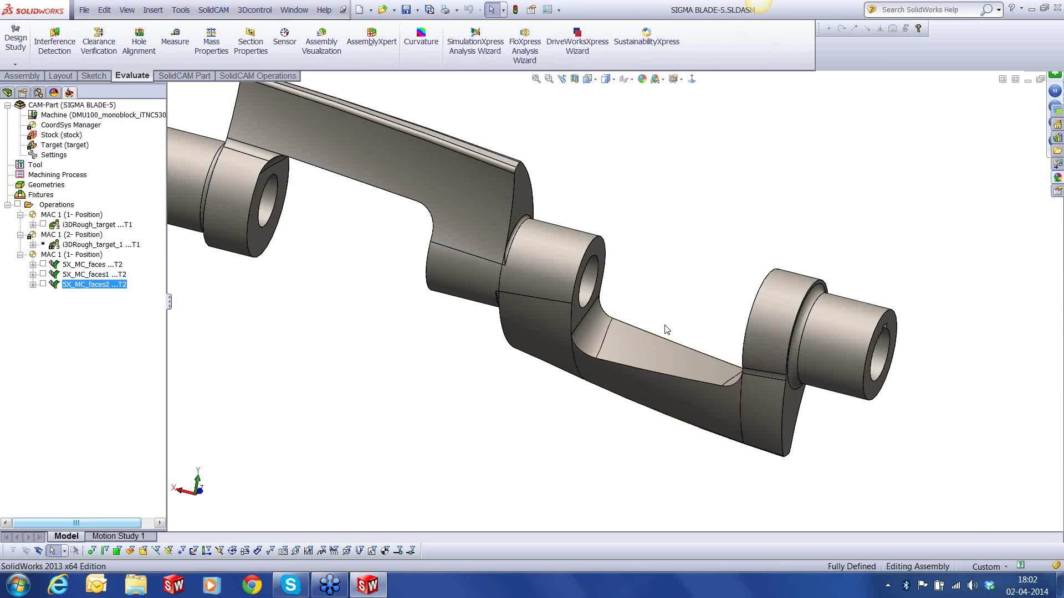
{"action": "middle_click_drag", "start_coordinate": [646, 355], "coordinate": [615, 366]}
{"action": "right_click", "coordinate": [108, 290]}
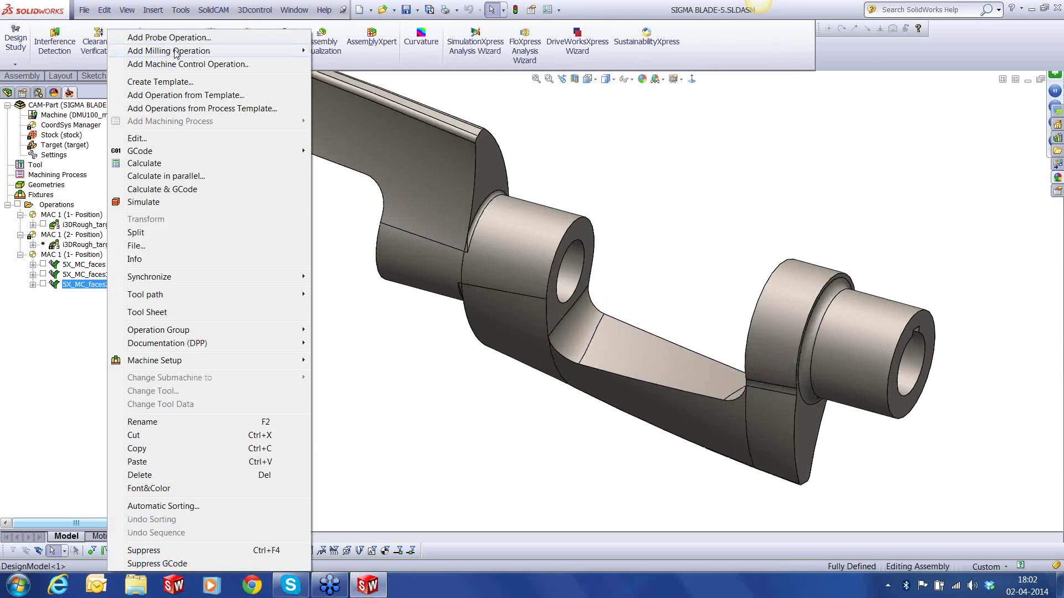
{"action": "mouse_move", "coordinate": [244, 42]}
{"action": "left_click", "coordinate": [333, 343]}
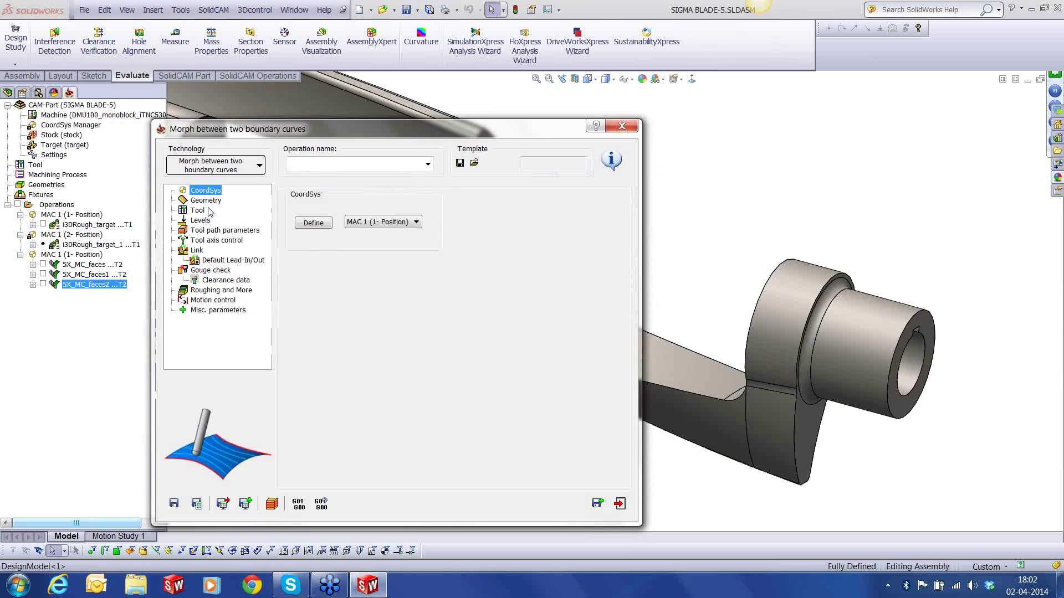
Define the recess's flat floor face and the fillet faces at both of its ends as the drive surface.
{"action": "left_click", "coordinate": [323, 231]}
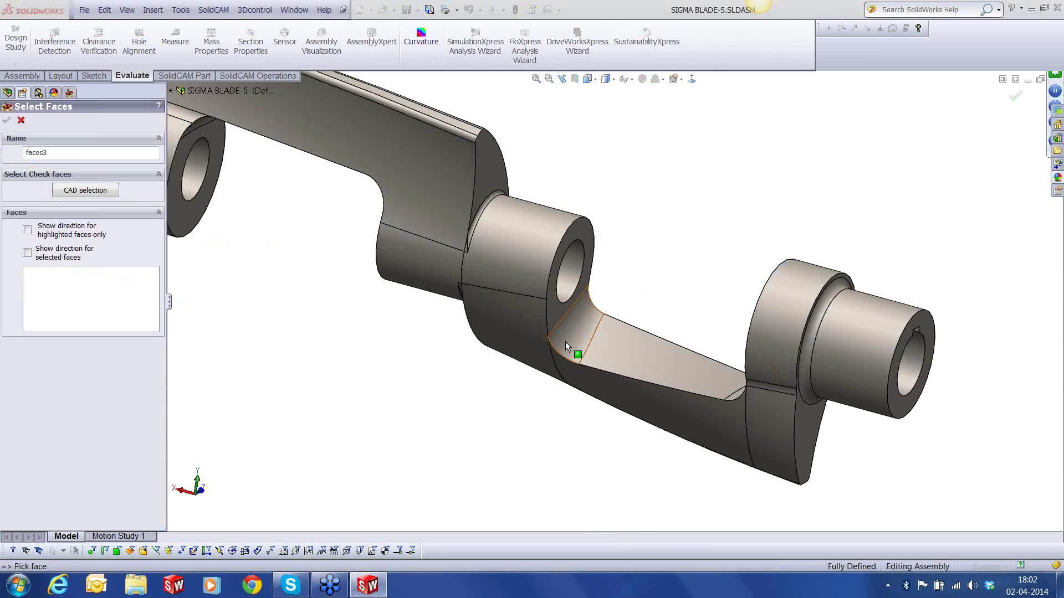
{"action": "left_click", "coordinate": [647, 358]}
{"action": "left_click", "coordinate": [647, 358]}
{"action": "middle_click_drag", "start_coordinate": [647, 358], "coordinate": [623, 359]}
{"action": "left_click", "coordinate": [774, 394]}
{"action": "left_click", "coordinate": [6, 120]}
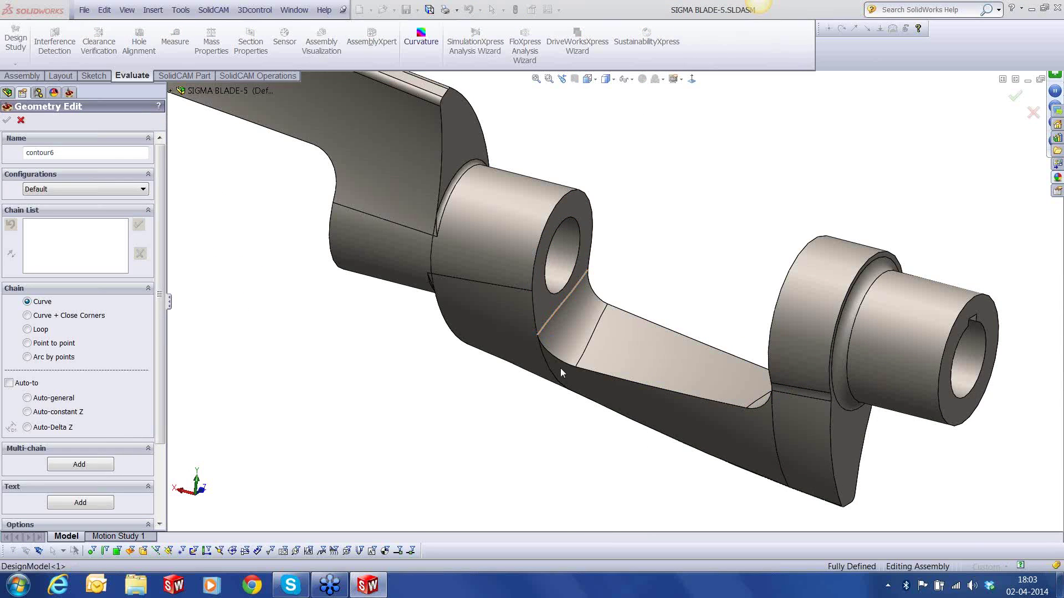
Define the upper edges of the recess's two end fillets, beside the bosses, as the start and end edge curves.
{"action": "left_click", "coordinate": [549, 318]}
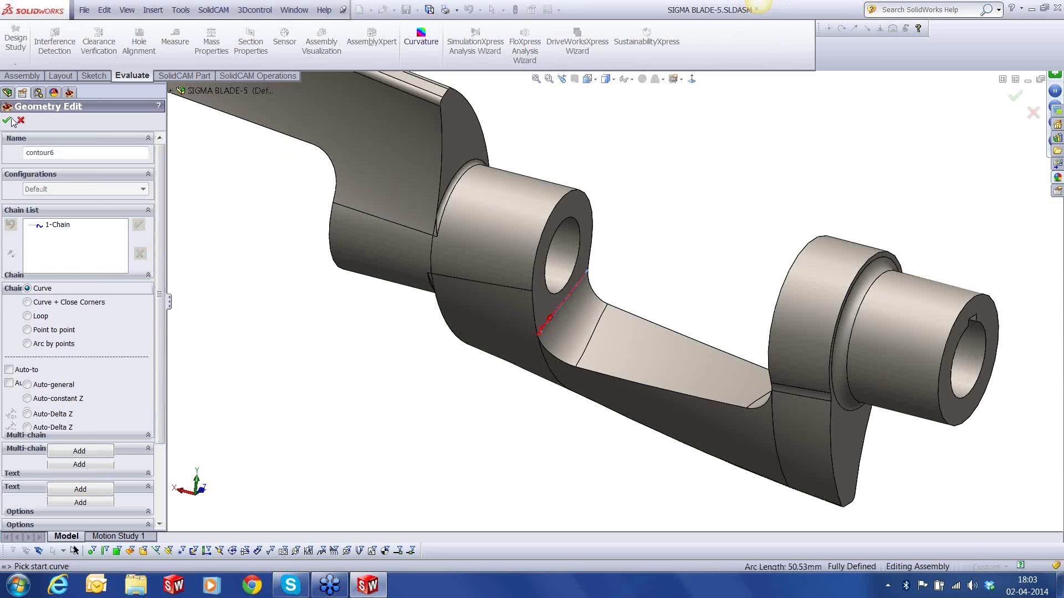
{"action": "left_click", "coordinate": [9, 121]}
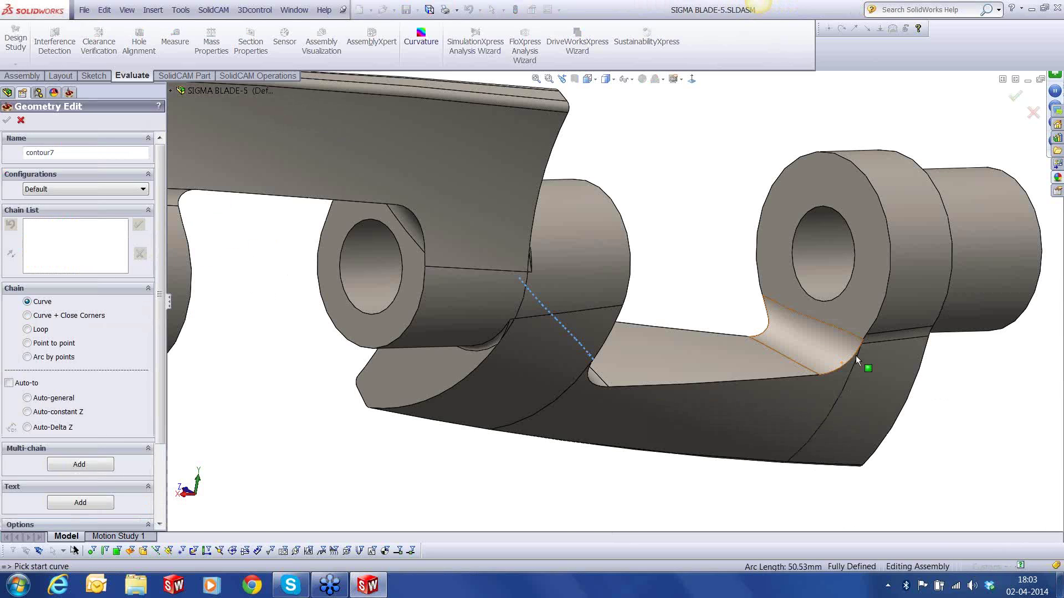
{"action": "left_click", "coordinate": [848, 331]}
{"action": "left_click", "coordinate": [7, 121]}
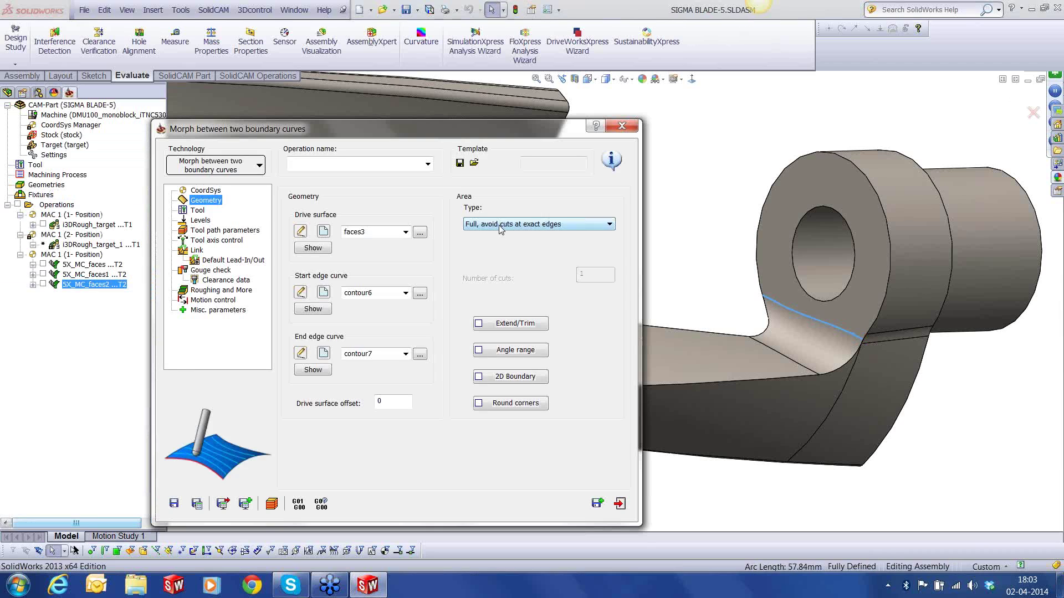
Set the area type to Full, start and end at exact surface edges, and assign the 16 mm ball nose mill.
{"action": "left_click", "coordinate": [500, 230]}
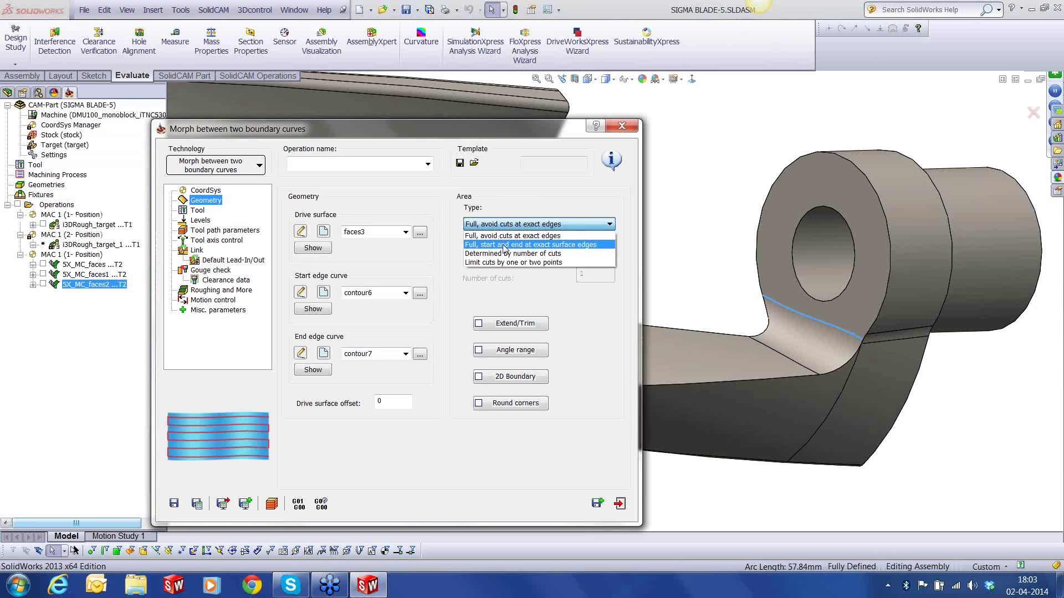
{"action": "left_click", "coordinate": [499, 243]}
{"action": "left_click", "coordinate": [198, 211]}
{"action": "left_click", "coordinate": [350, 354]}
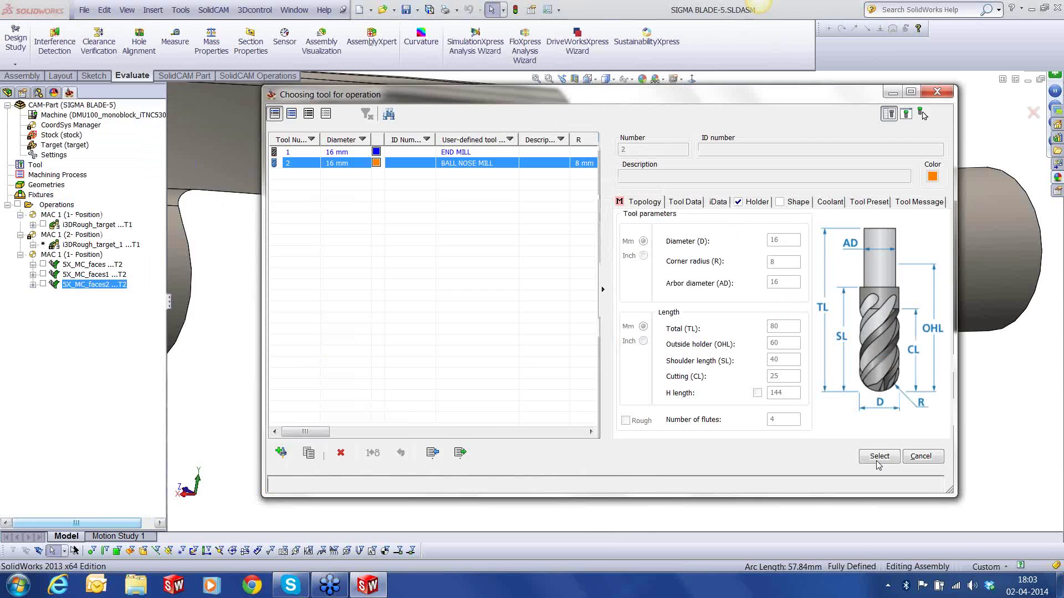
{"action": "left_click", "coordinate": [879, 461]}
Set the clearance plane direction to Y and the entry and exit safety distances to 10.
{"action": "left_click", "coordinate": [200, 221]}
{"action": "left_click", "coordinate": [333, 217]}
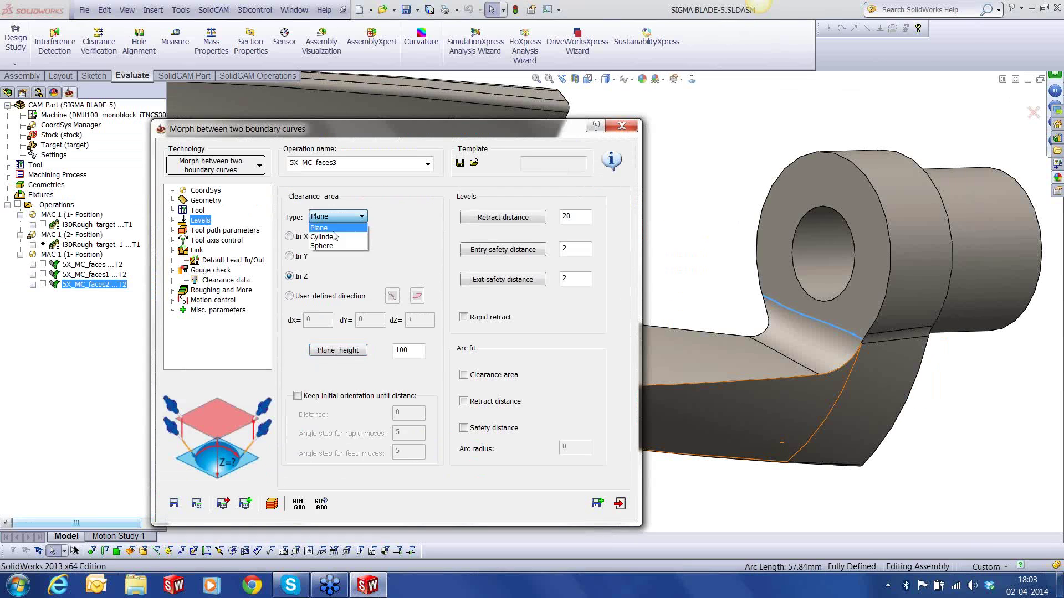
{"action": "left_click", "coordinate": [307, 255]}
{"action": "left_click", "coordinate": [303, 256]}
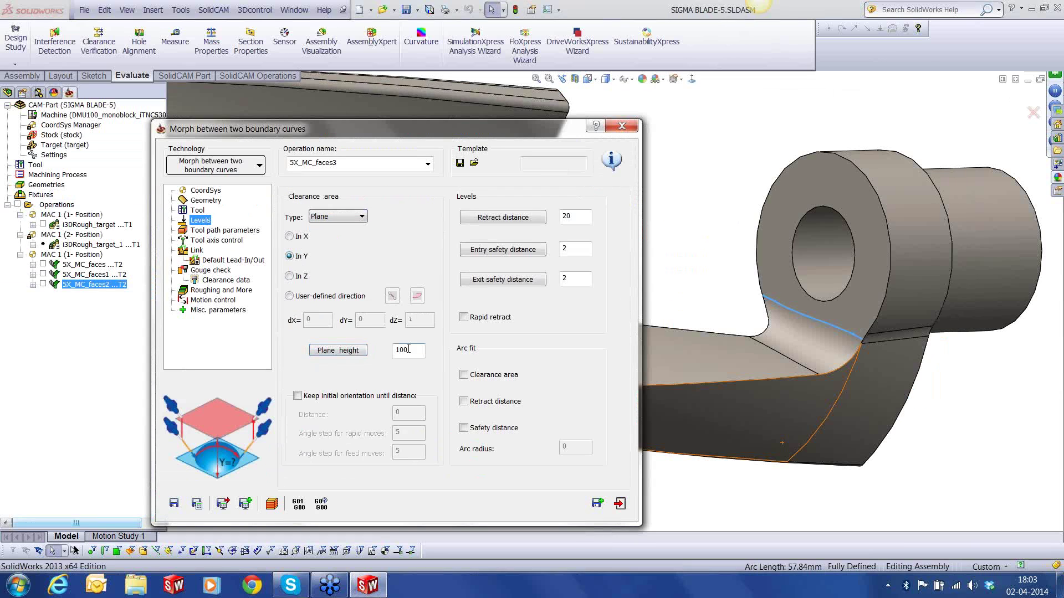
{"action": "double_click", "coordinate": [566, 248]}
{"action": "type", "text": "10"}
{"action": "double_click", "coordinate": [567, 278]}
{"action": "type", "text": "10"}
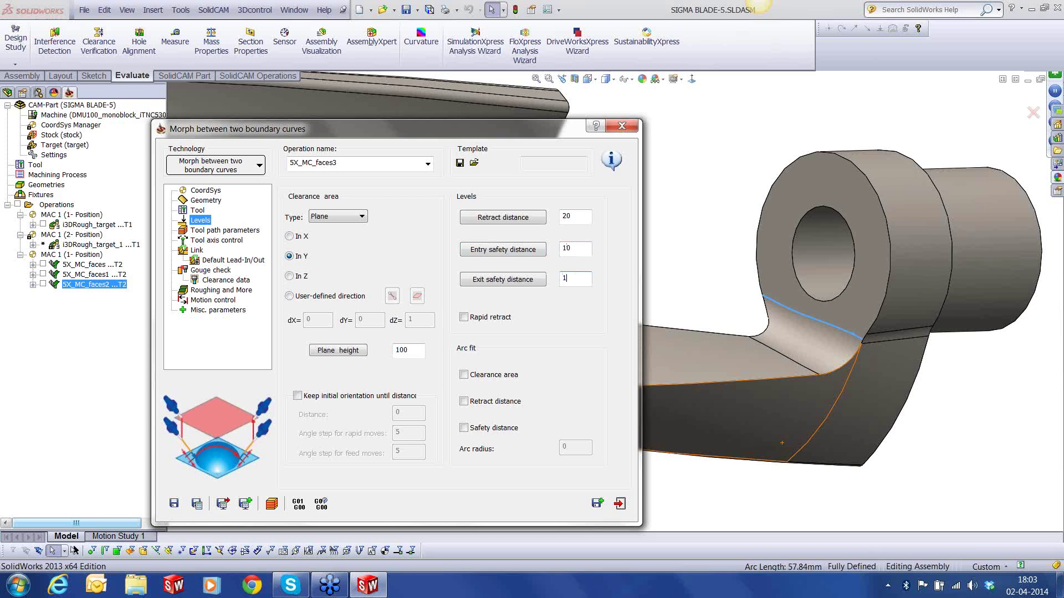
Review the tool path, tool axis and link settings, and enable Gouge 1 for the tool tip against drive surfaces only.
{"action": "left_click", "coordinate": [219, 240]}
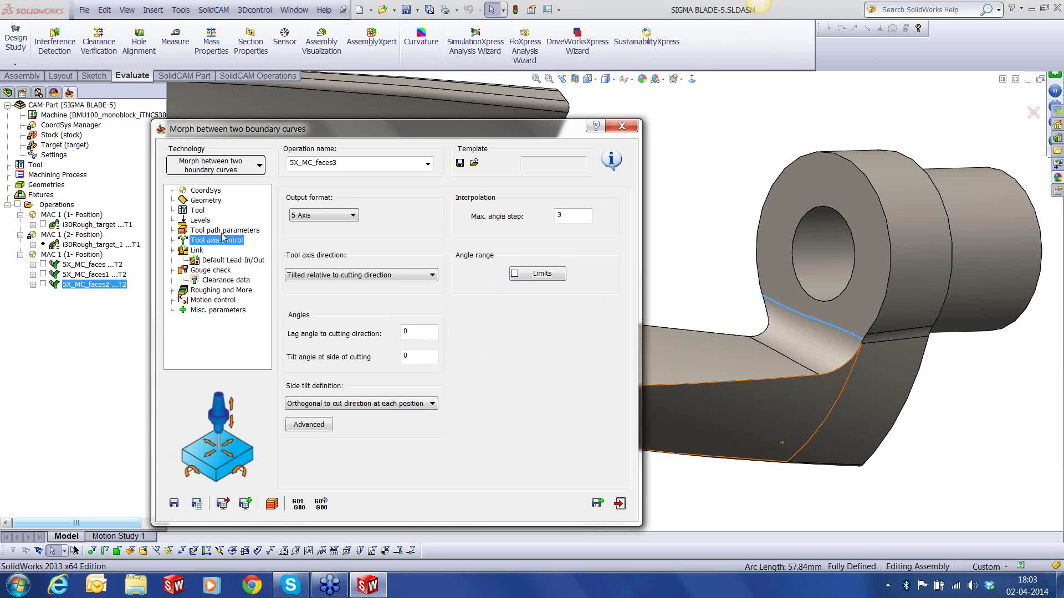
{"action": "left_click", "coordinate": [222, 231]}
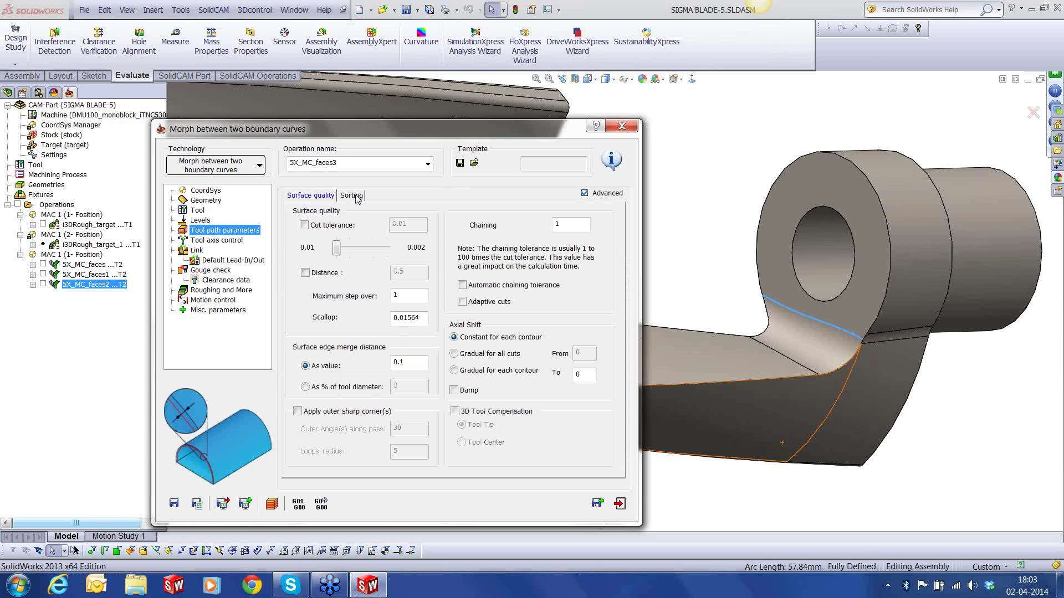
{"action": "left_click", "coordinate": [216, 240]}
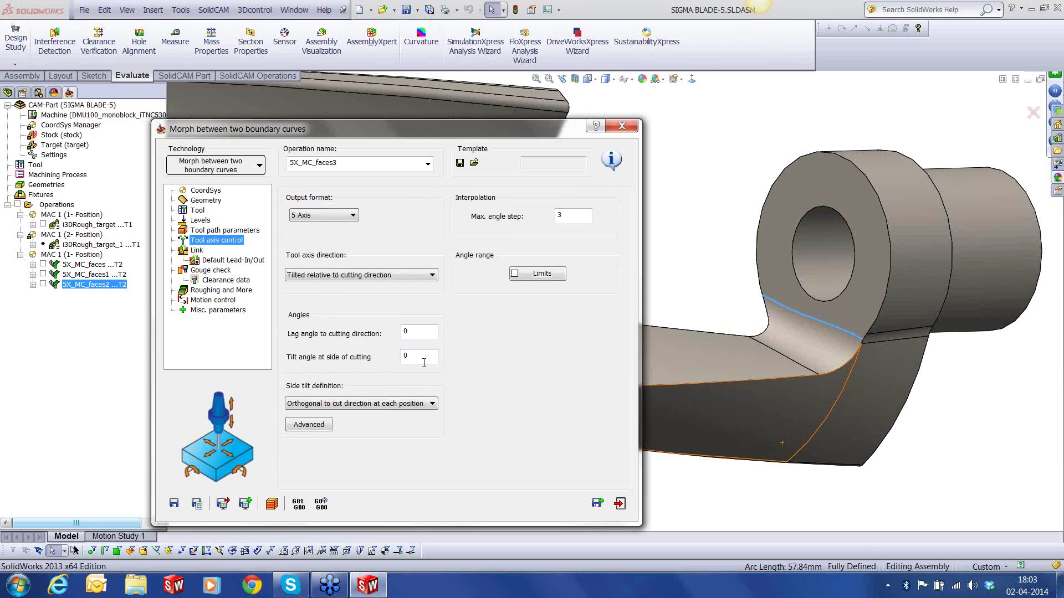
{"action": "left_click", "coordinate": [197, 250]}
{"action": "left_click", "coordinate": [230, 260]}
{"action": "left_click", "coordinate": [211, 270]}
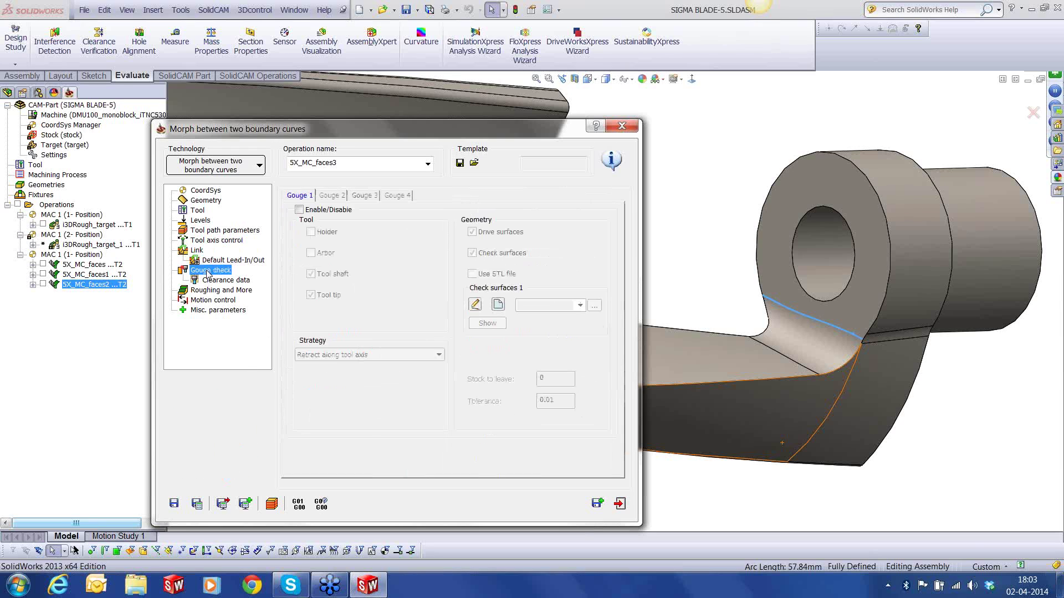
{"action": "left_click", "coordinate": [299, 209]}
{"action": "left_click", "coordinate": [311, 273]}
{"action": "left_click", "coordinate": [471, 252]}
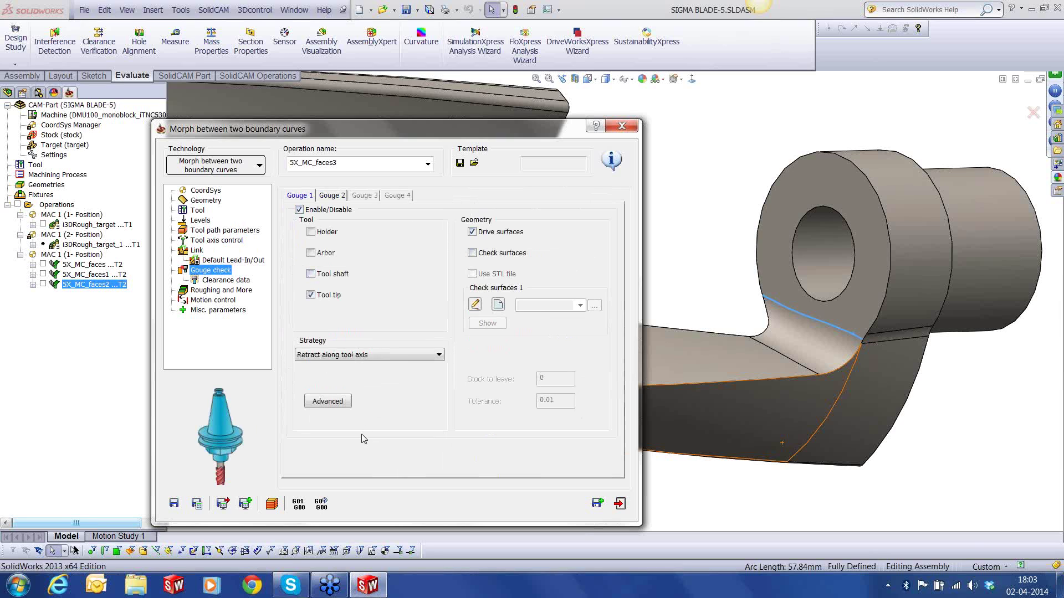
Check the clearance data, roughing and motion control settings, and save and calculate the operation.
{"action": "left_click", "coordinate": [226, 280]}
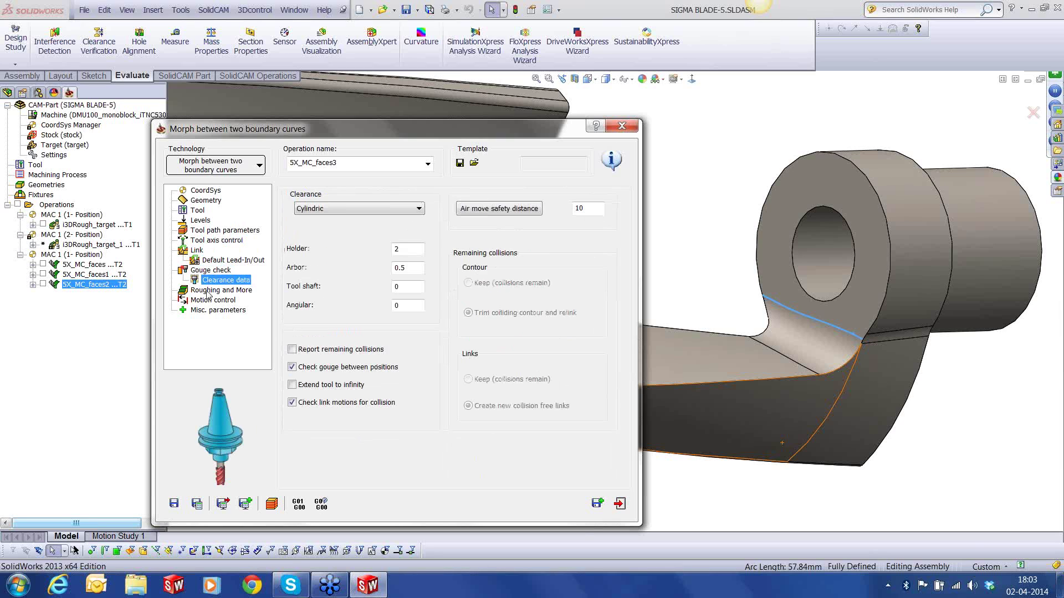
{"action": "left_click", "coordinate": [221, 289]}
{"action": "left_click", "coordinate": [212, 300]}
{"action": "left_click", "coordinate": [204, 508]}
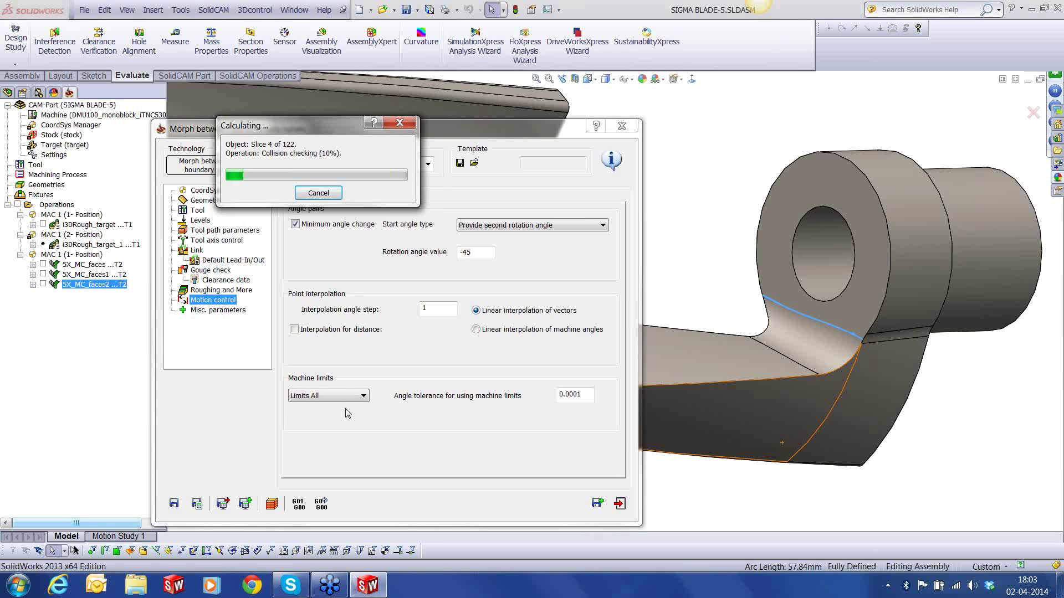
Simulate the new operation on the model, examine the tool's orientation at the recess's end fillet, and exit the simulation.
{"action": "left_click", "coordinate": [271, 505]}
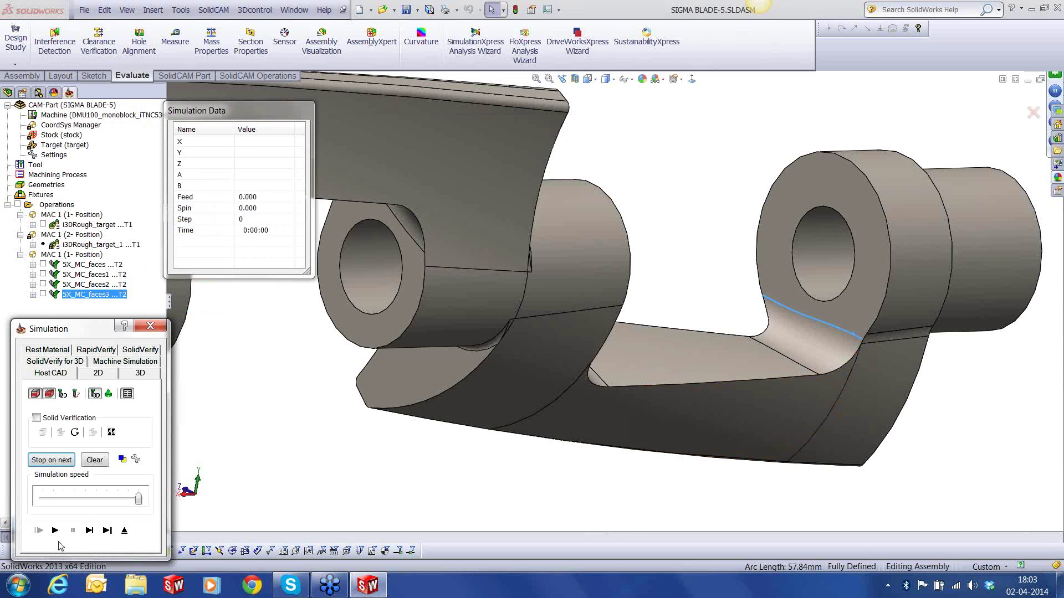
{"action": "middle_click_drag", "start_coordinate": [687, 422], "coordinate": [560, 420]}
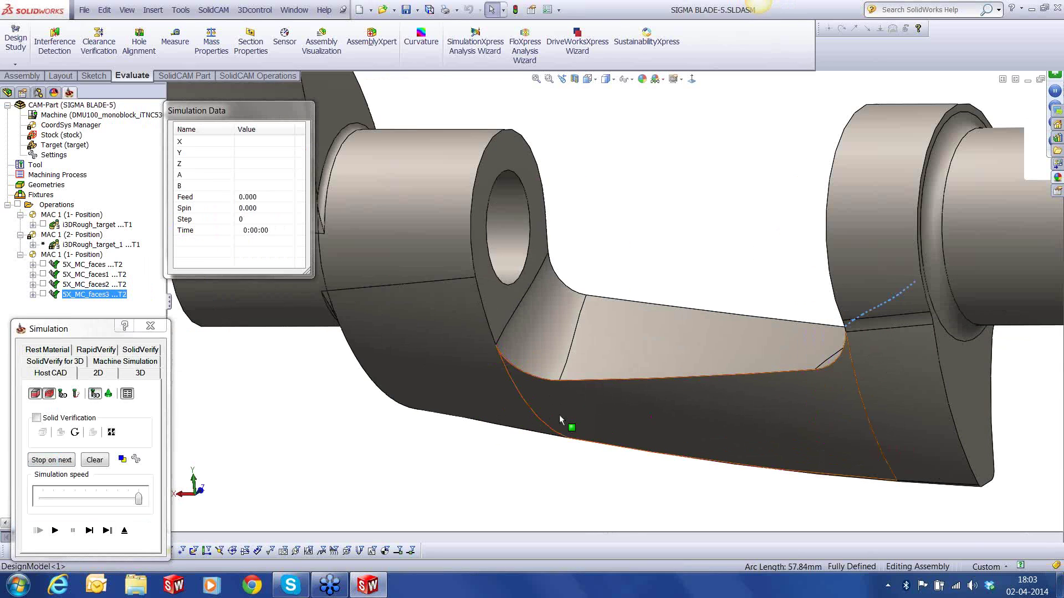
{"action": "left_click", "coordinate": [89, 531]}
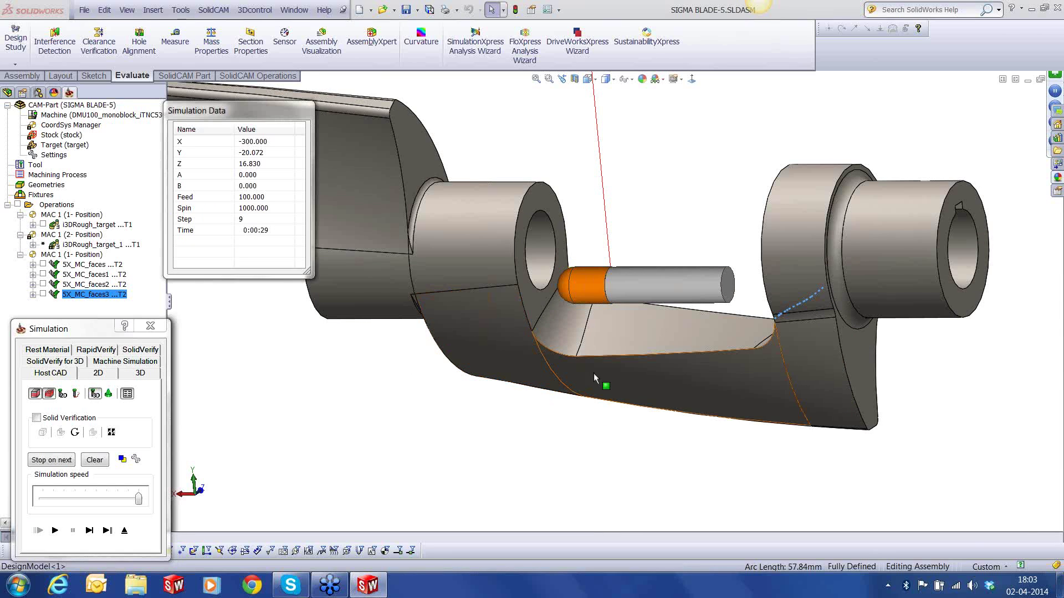
{"action": "middle_click_drag", "start_coordinate": [594, 378], "coordinate": [619, 307]}
{"action": "key", "text": "Escape"}
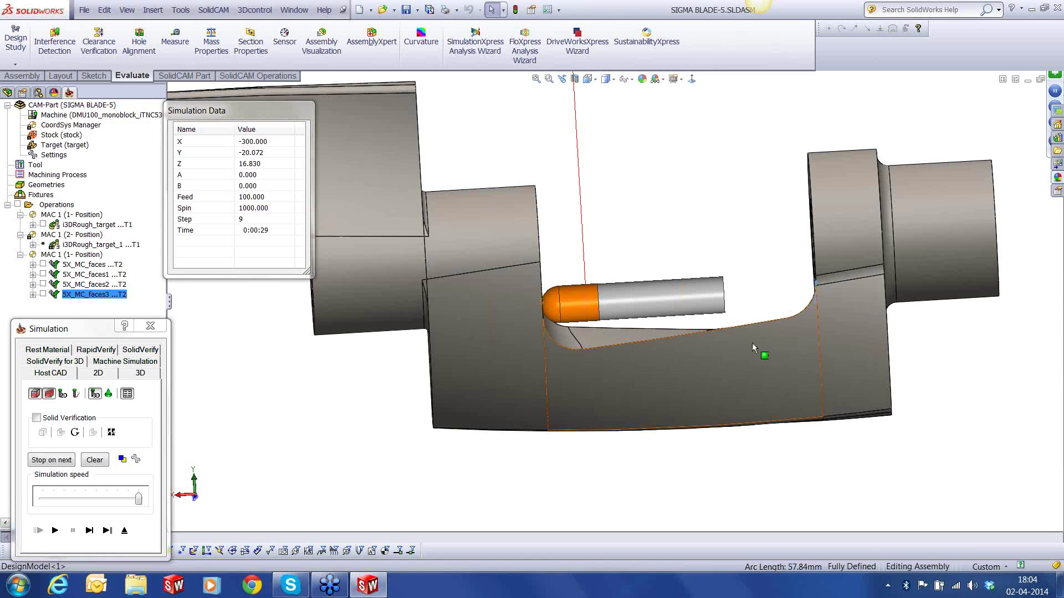
{"action": "middle_click_drag", "start_coordinate": [735, 355], "coordinate": [719, 357]}
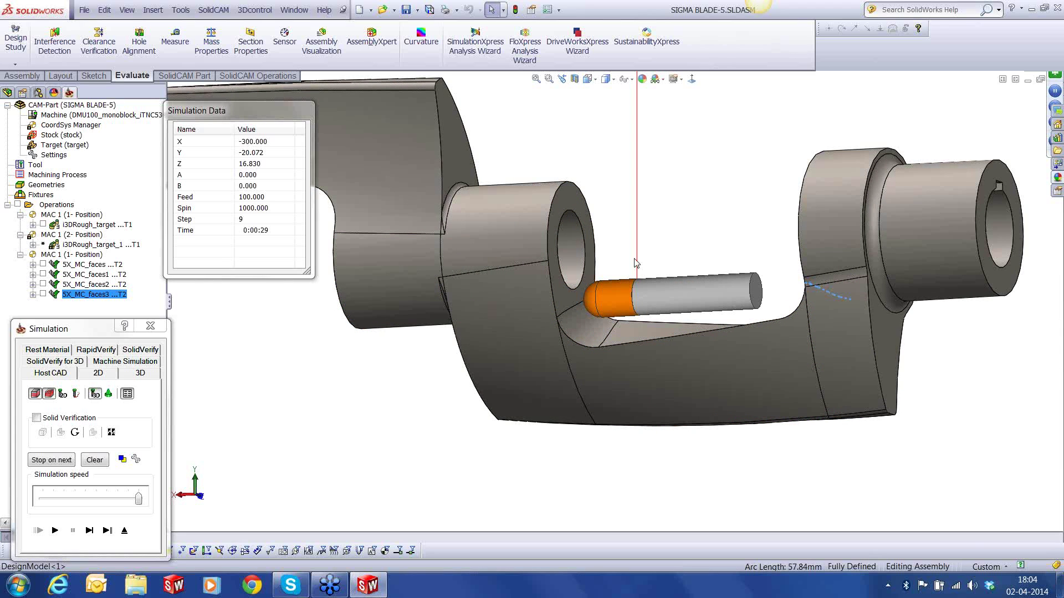
{"action": "left_click", "coordinate": [124, 531]}
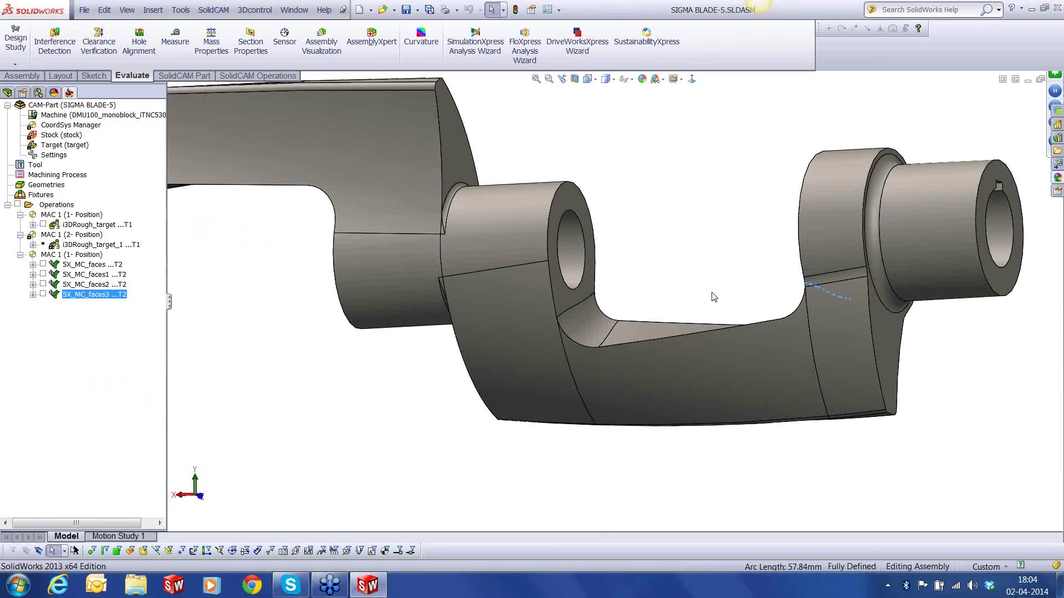
Open the DesignModel part for editing within the assembly from the recess's flat floor face.
{"action": "middle_click_drag", "start_coordinate": [714, 297], "coordinate": [678, 289]}
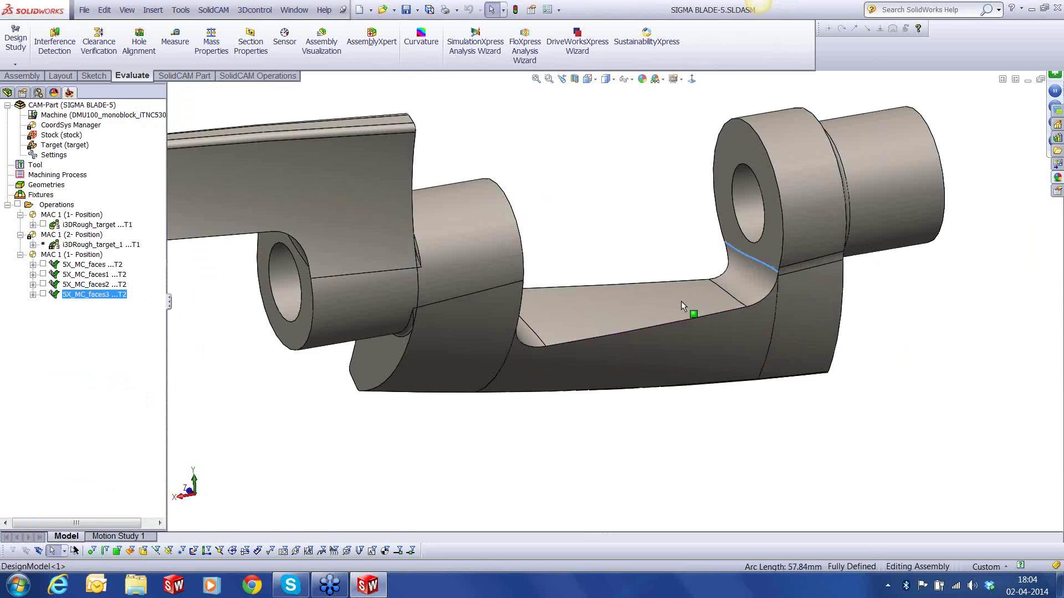
{"action": "scroll", "coordinate": [677, 287], "scroll_direction": "down", "scroll_amount": 2}
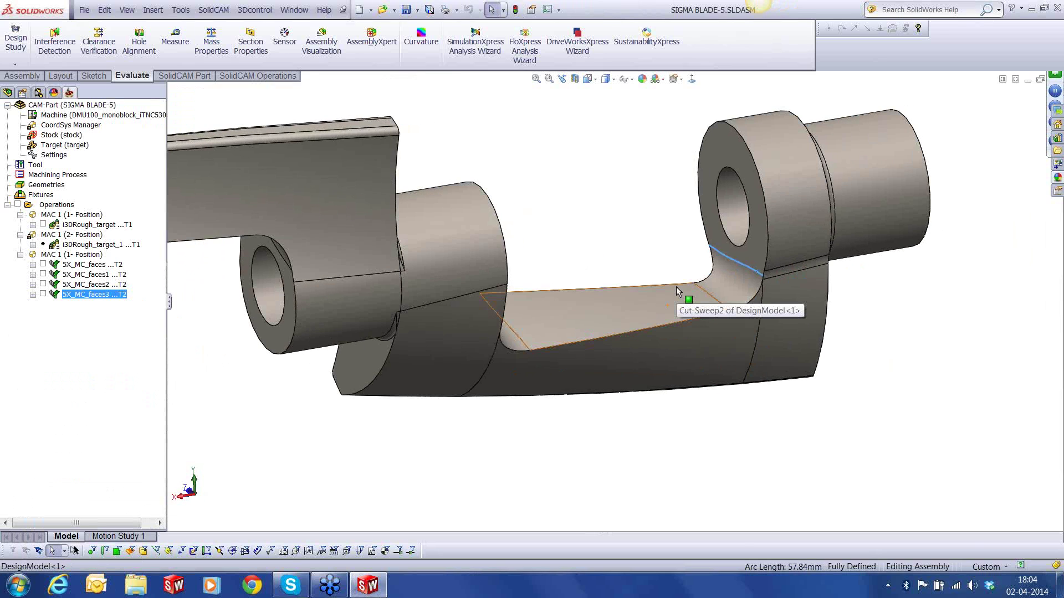
{"action": "left_click", "coordinate": [643, 308]}
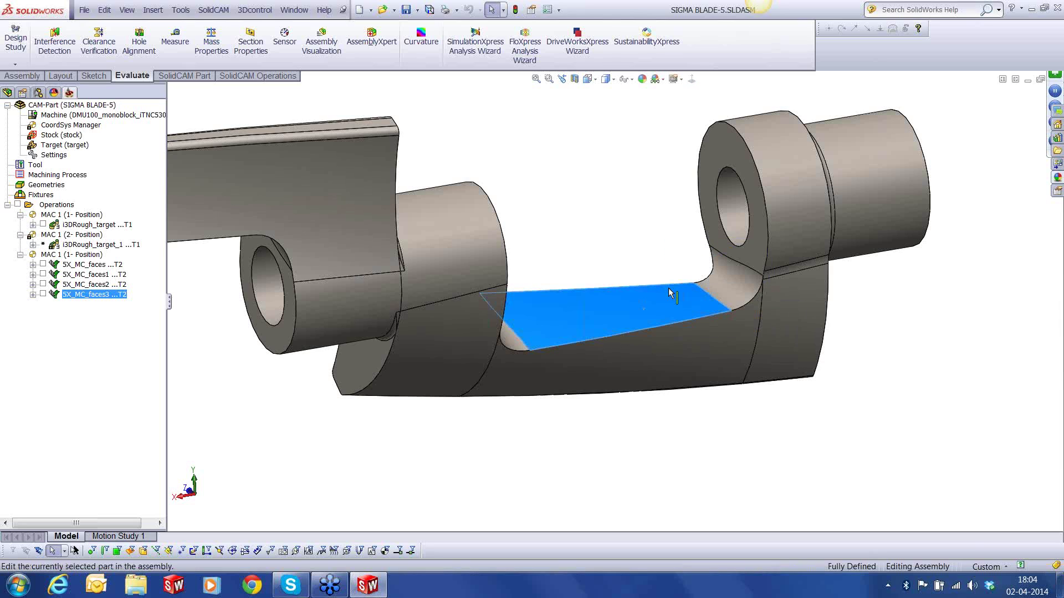
{"action": "right_click", "coordinate": [664, 295]}
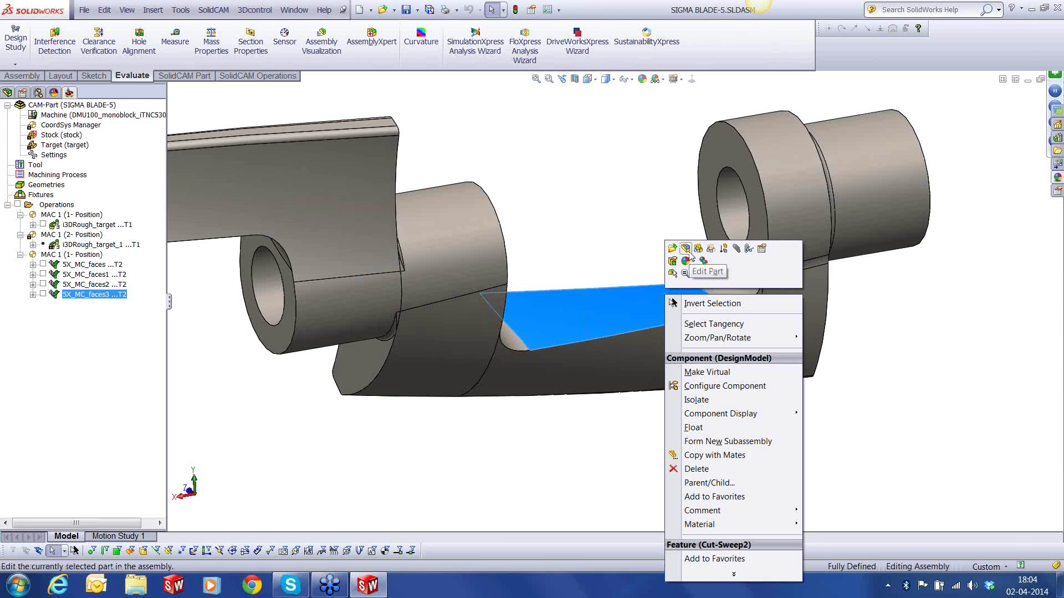
{"action": "left_click", "coordinate": [686, 249]}
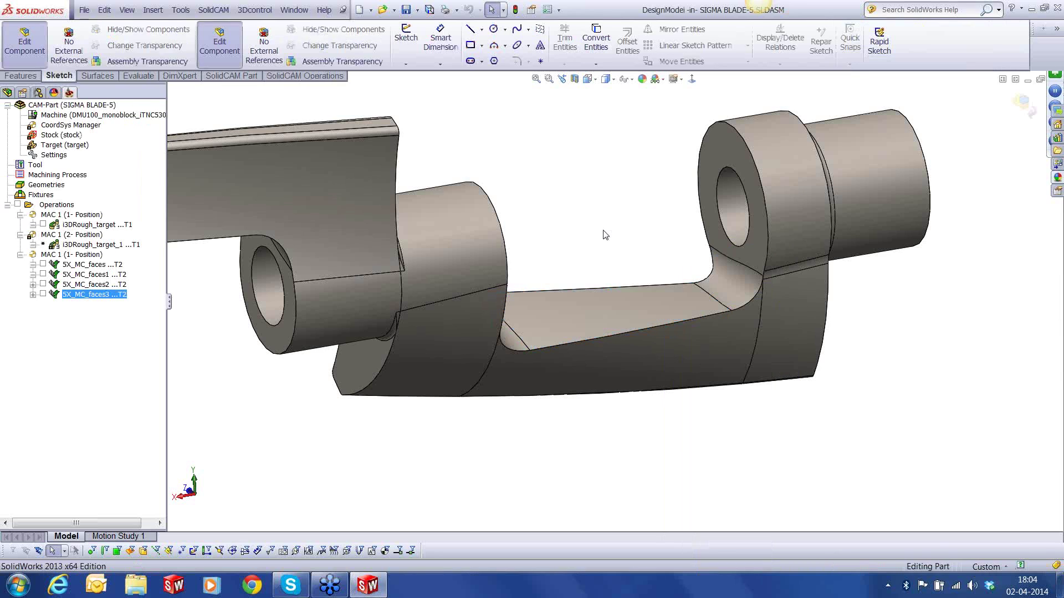
Create an offset surface 100 mm above the recess's flat floor face.
{"action": "left_click", "coordinate": [153, 10]}
{"action": "mouse_move", "coordinate": [182, 118]}
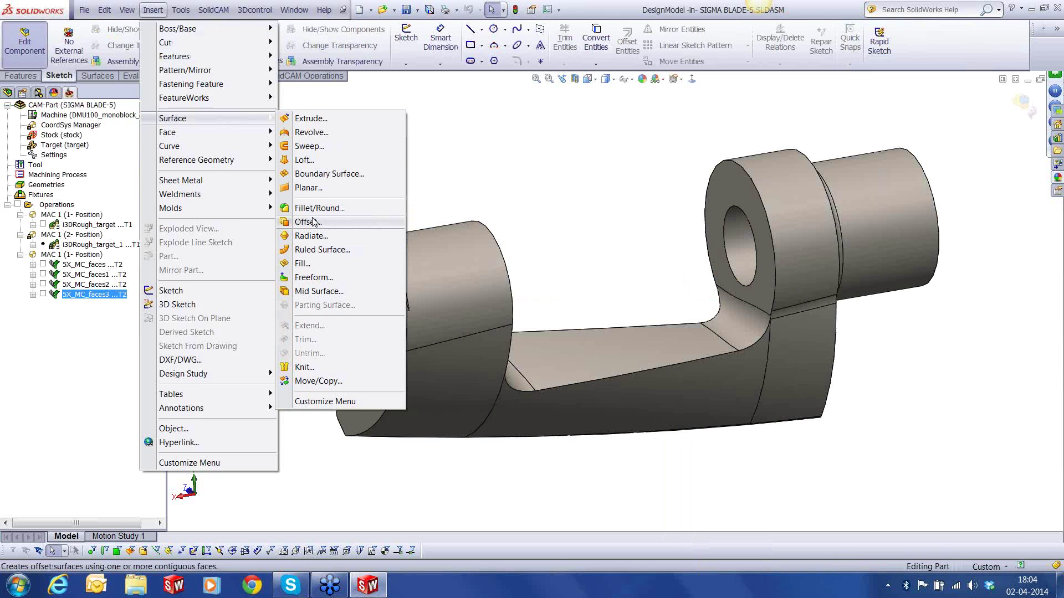
{"action": "left_click", "coordinate": [314, 223]}
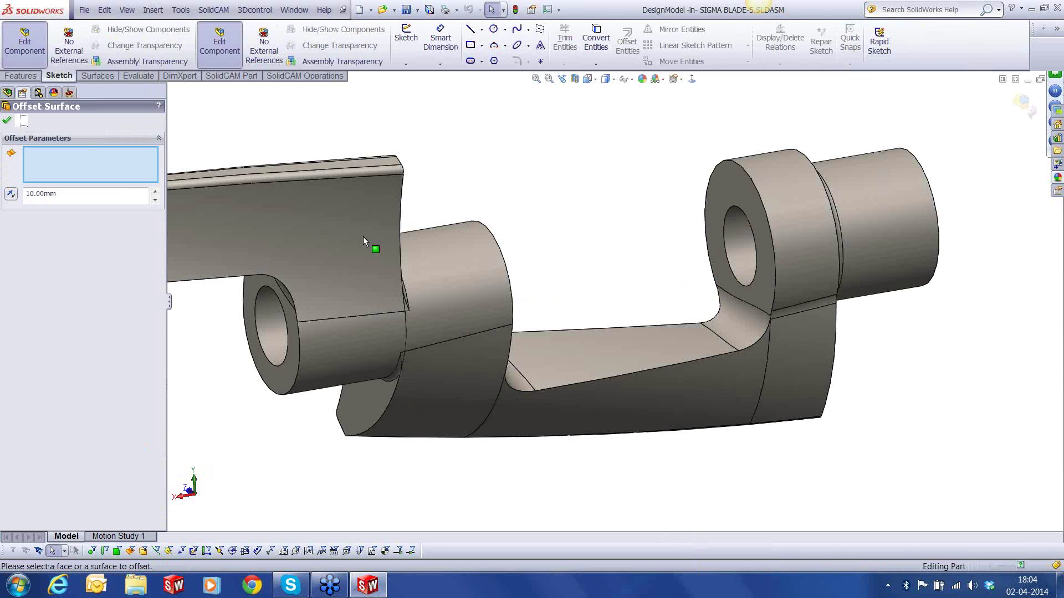
{"action": "left_click", "coordinate": [631, 340]}
{"action": "type", "text": "100"}
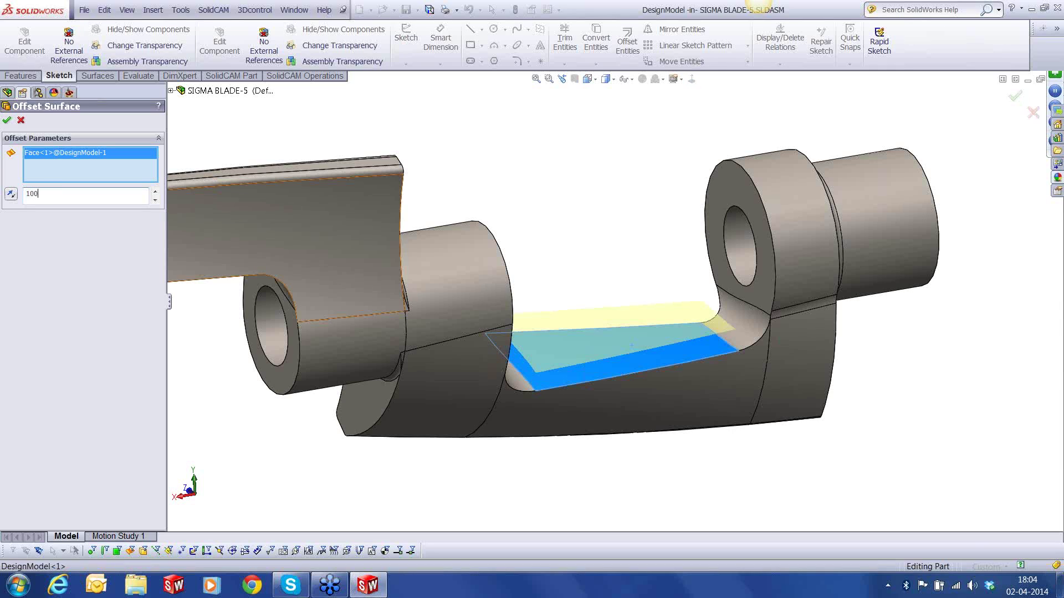
{"action": "key", "text": "Return"}
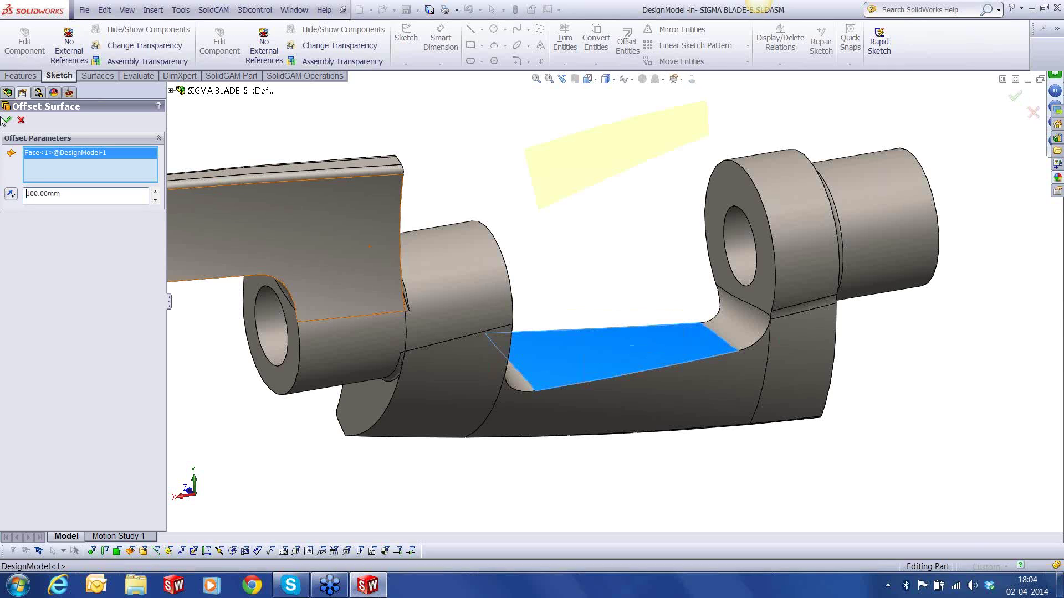
{"action": "left_click", "coordinate": [7, 121]}
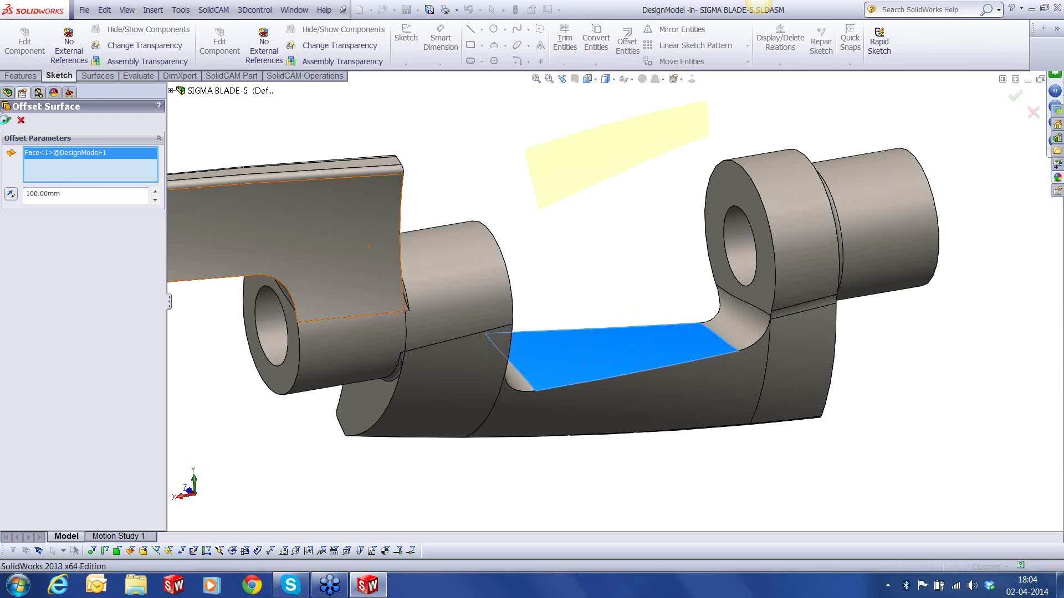
Create a single mesh face curve crosswise at the middle of the offset surface, with the lengthwise curve direction disabled.
{"action": "left_click", "coordinate": [181, 10]}
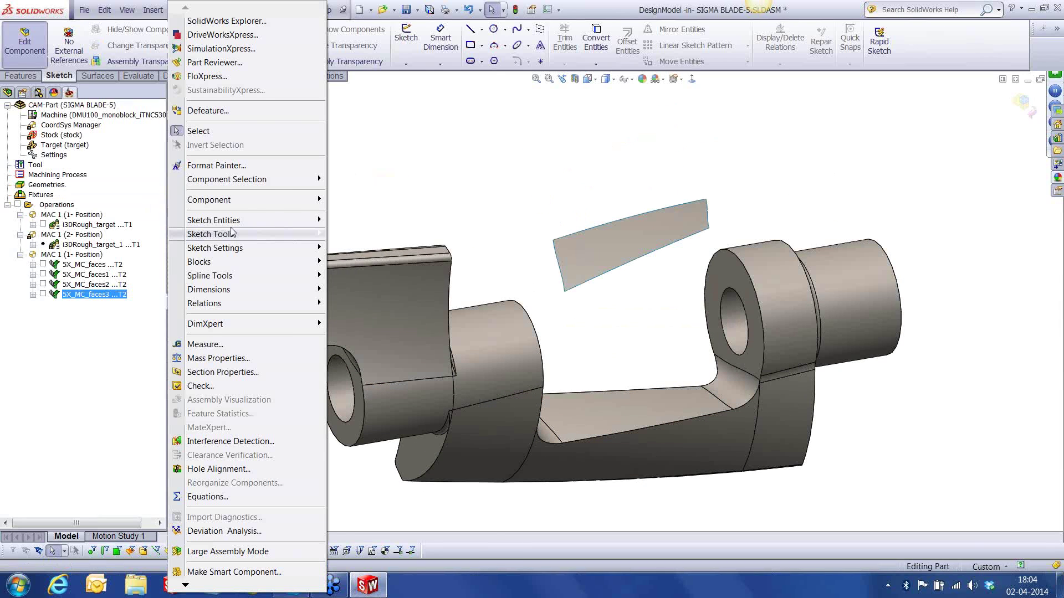
{"action": "mouse_move", "coordinate": [310, 234]}
{"action": "left_click", "coordinate": [546, 91]}
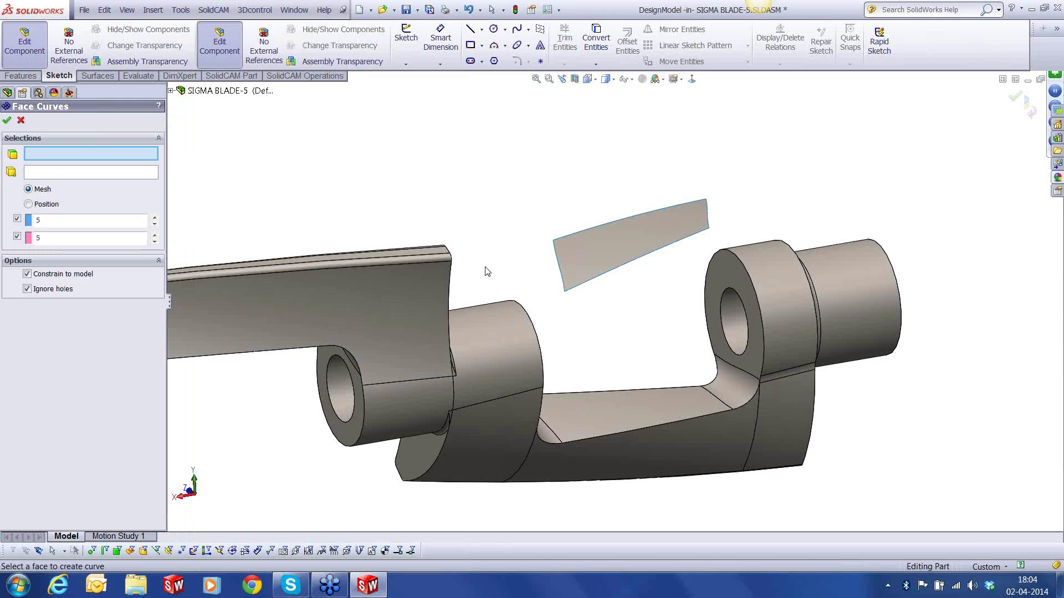
{"action": "left_click", "coordinate": [610, 237]}
{"action": "left_click", "coordinate": [37, 237]}
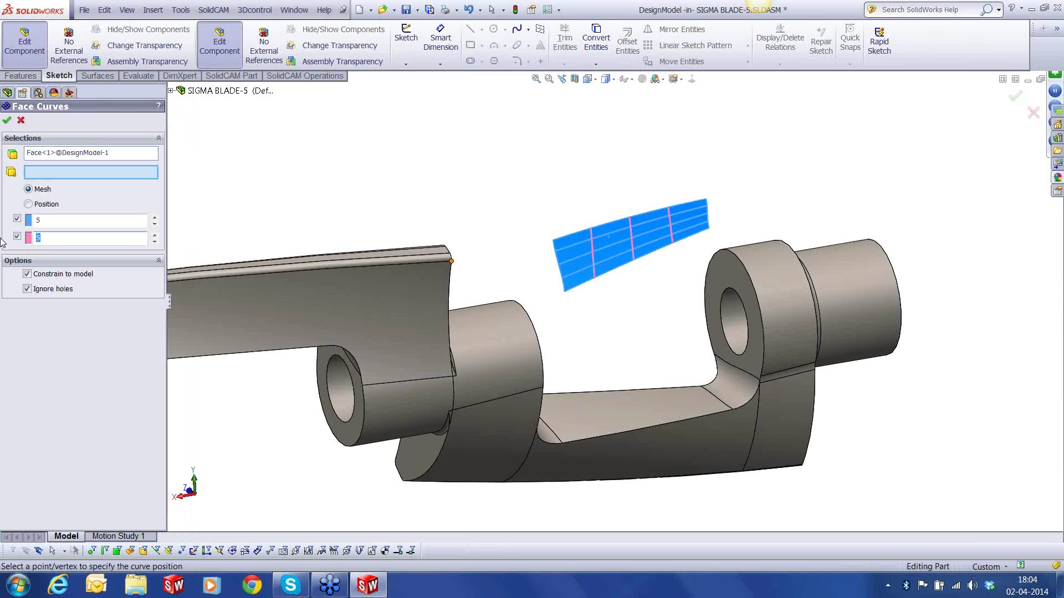
{"action": "type", "text": "1"}
{"action": "left_click", "coordinate": [16, 220]}
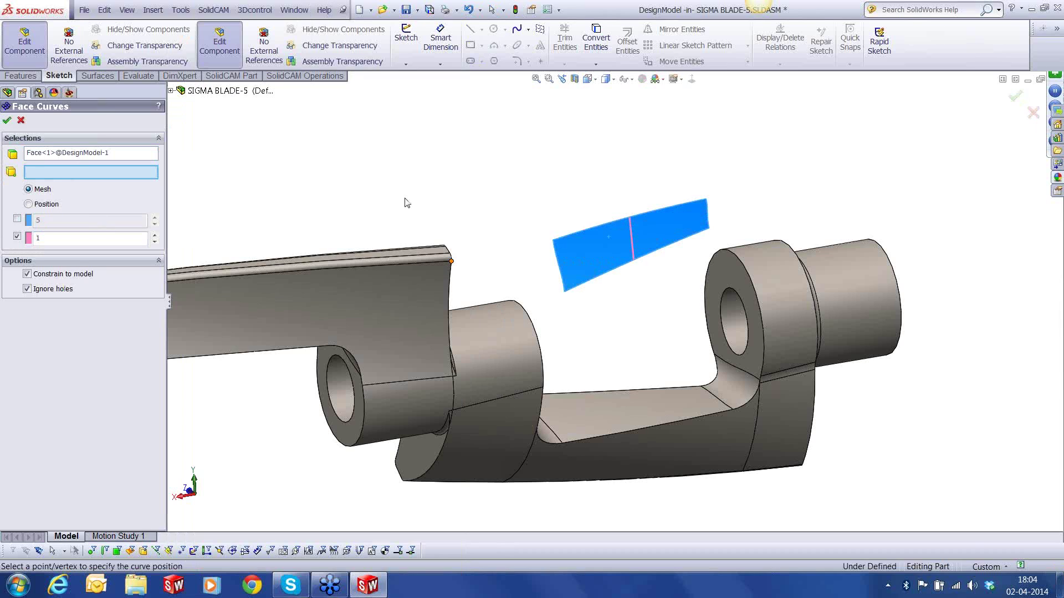
{"action": "key", "text": "Return"}
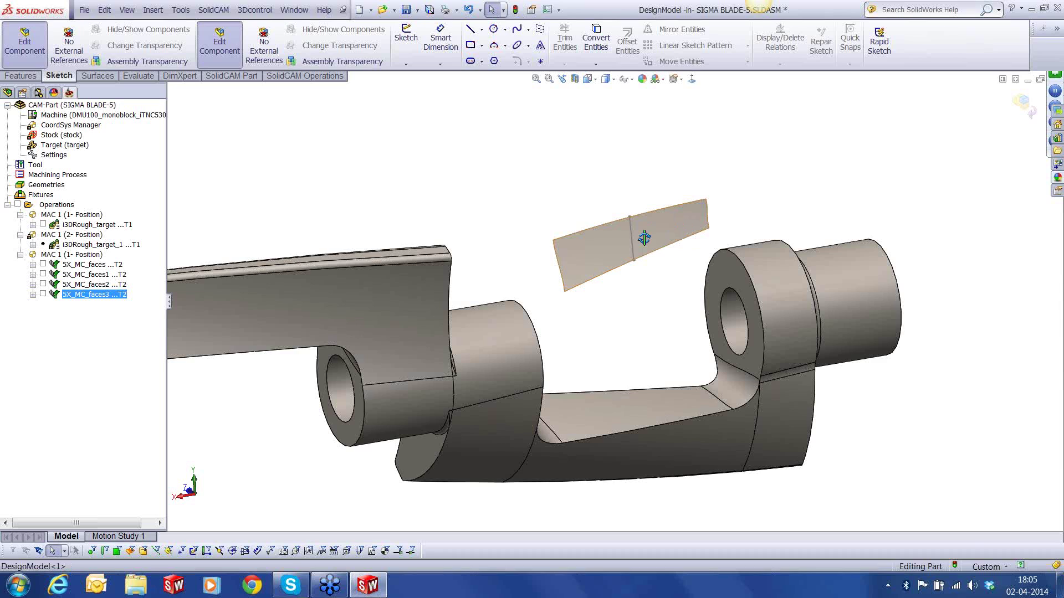
Edit operation 5X_MC_faces3 to use the Tilted through curve tool axis direction, with the offset surface's crosswise face curve as tilt curve.
{"action": "middle_click_drag", "start_coordinate": [644, 239], "coordinate": [643, 208]}
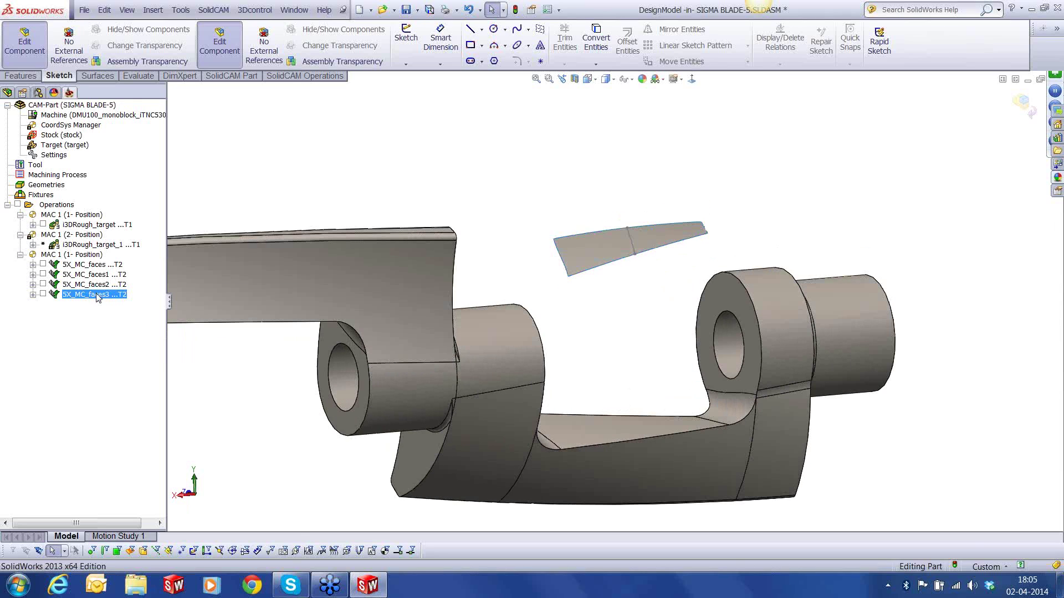
{"action": "right_click", "coordinate": [97, 298]}
{"action": "left_click", "coordinate": [133, 164]}
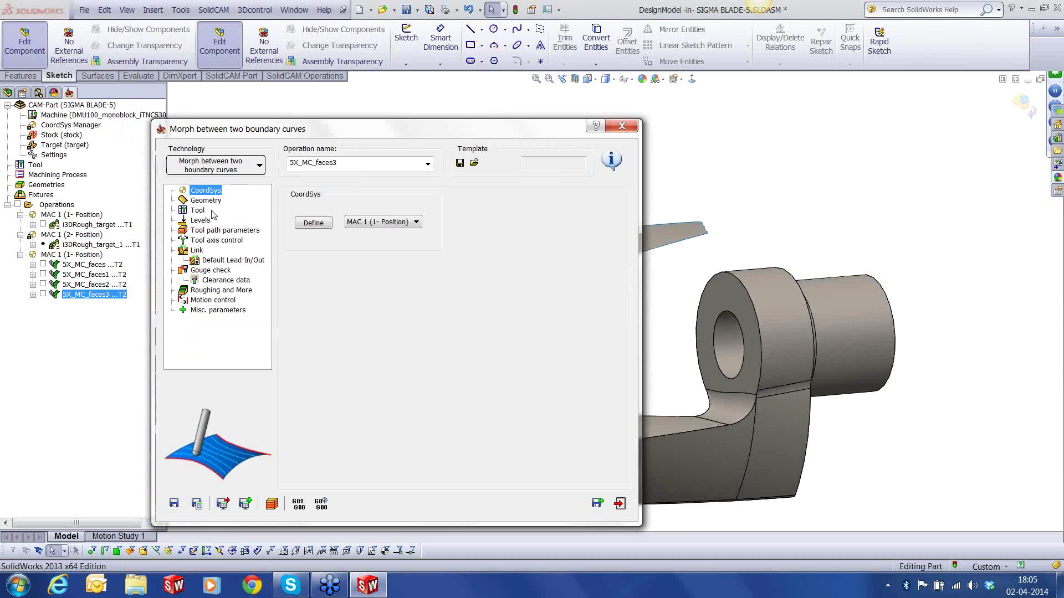
{"action": "left_click", "coordinate": [216, 240]}
{"action": "left_click", "coordinate": [360, 275]}
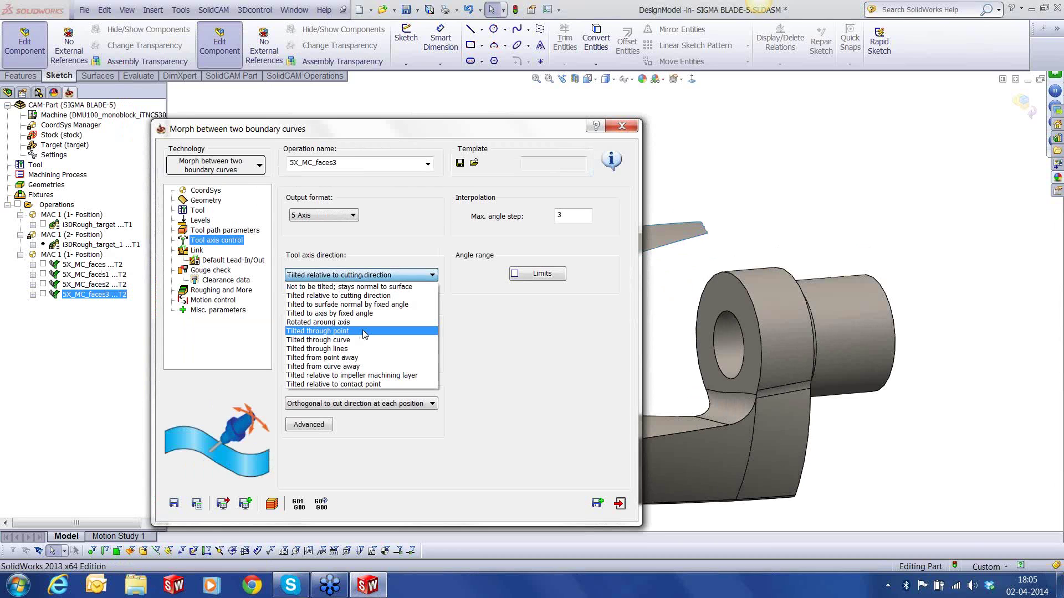
{"action": "left_click", "coordinate": [362, 340]}
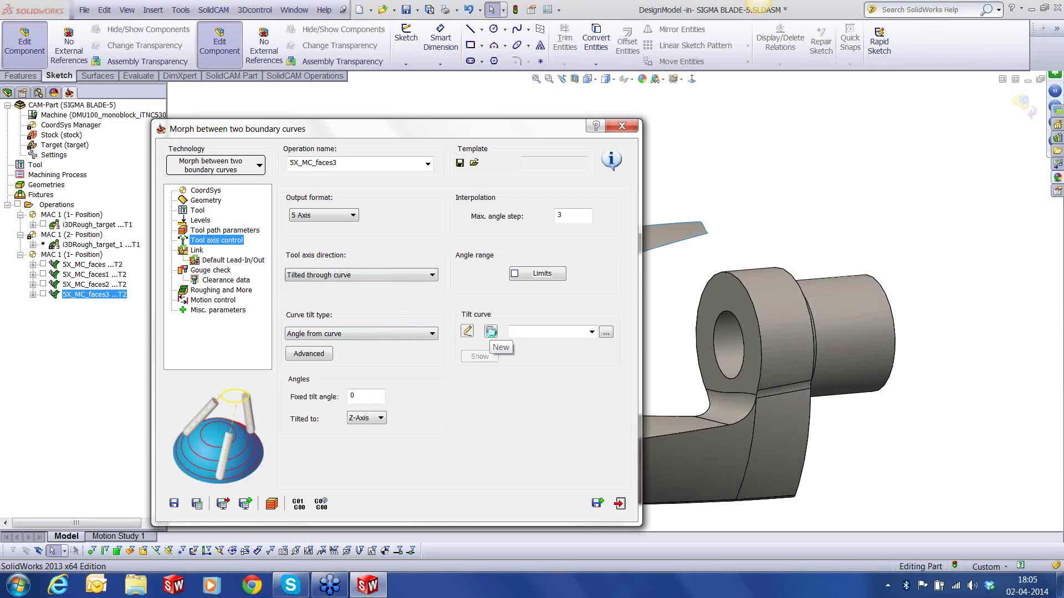
{"action": "left_click", "coordinate": [491, 332]}
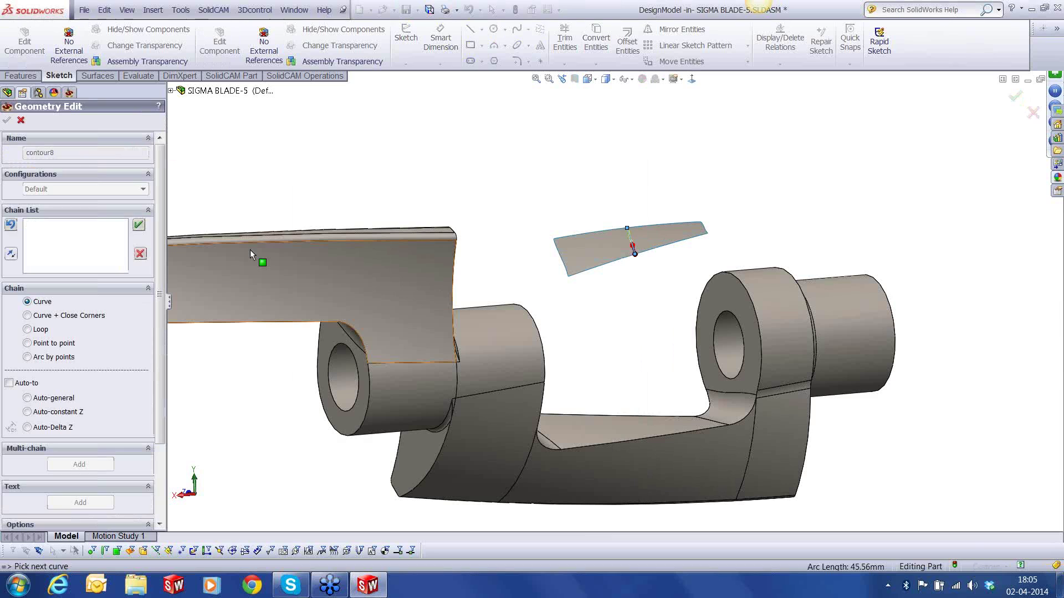
{"action": "left_click", "coordinate": [250, 237]}
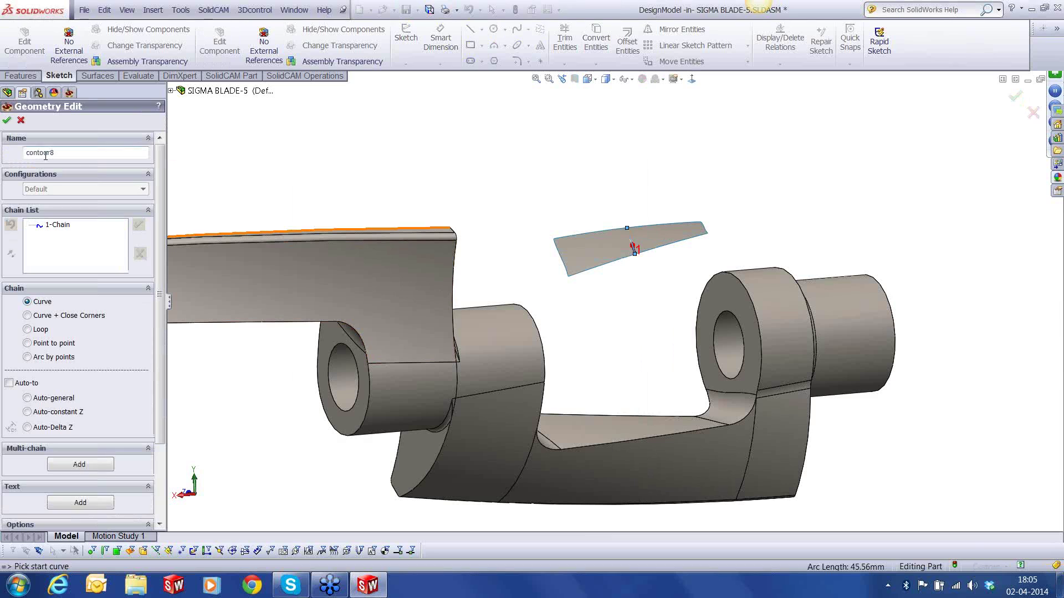
{"action": "left_click", "coordinate": [9, 121]}
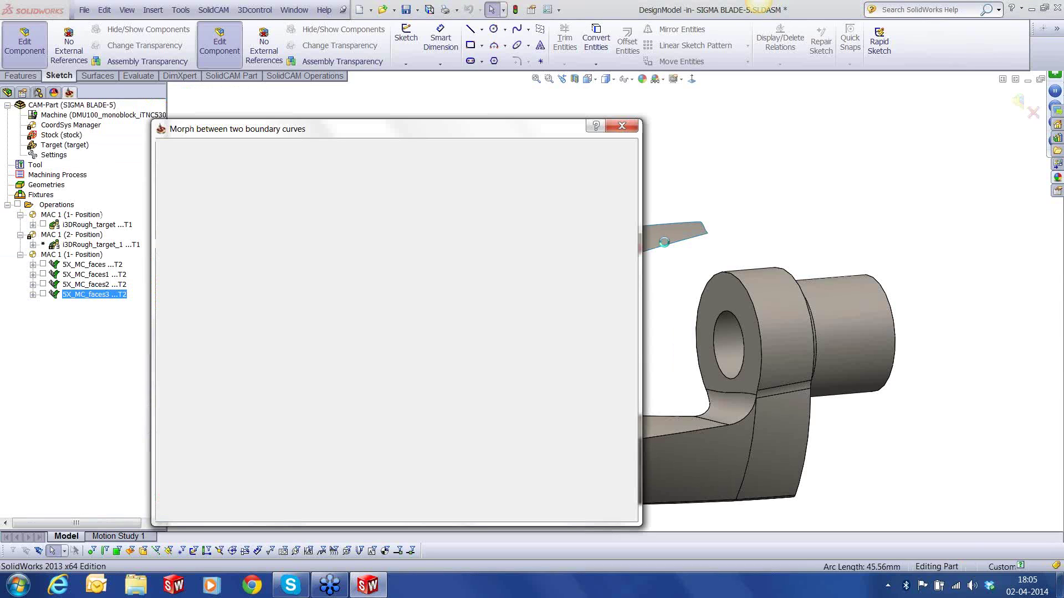
Set the operation's curve tilt type to Closest point.
{"action": "left_click", "coordinate": [333, 333]}
{"action": "left_click", "coordinate": [320, 350]}
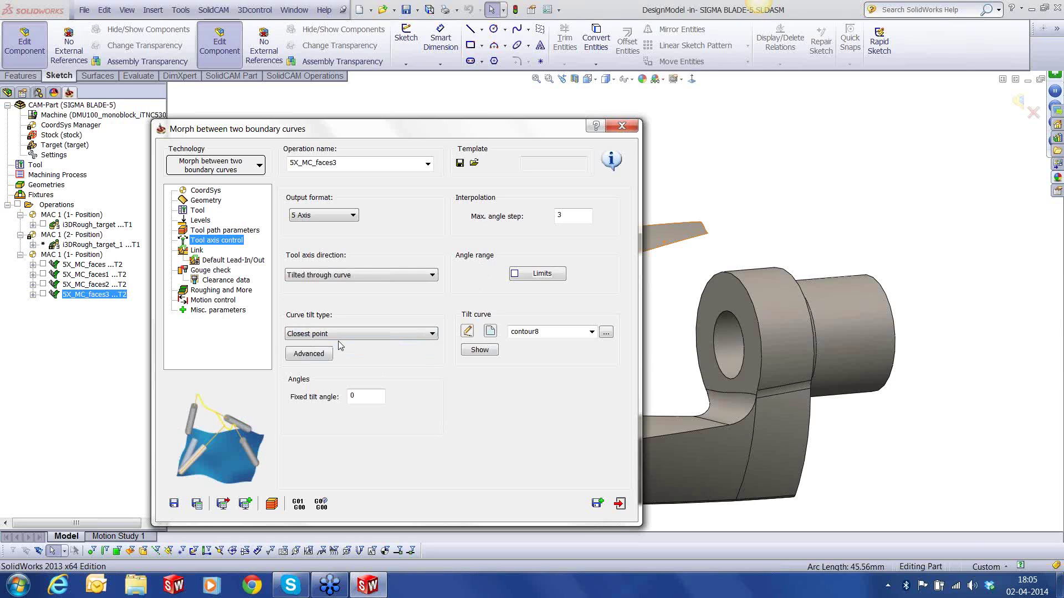
{"action": "left_click", "coordinate": [340, 335]}
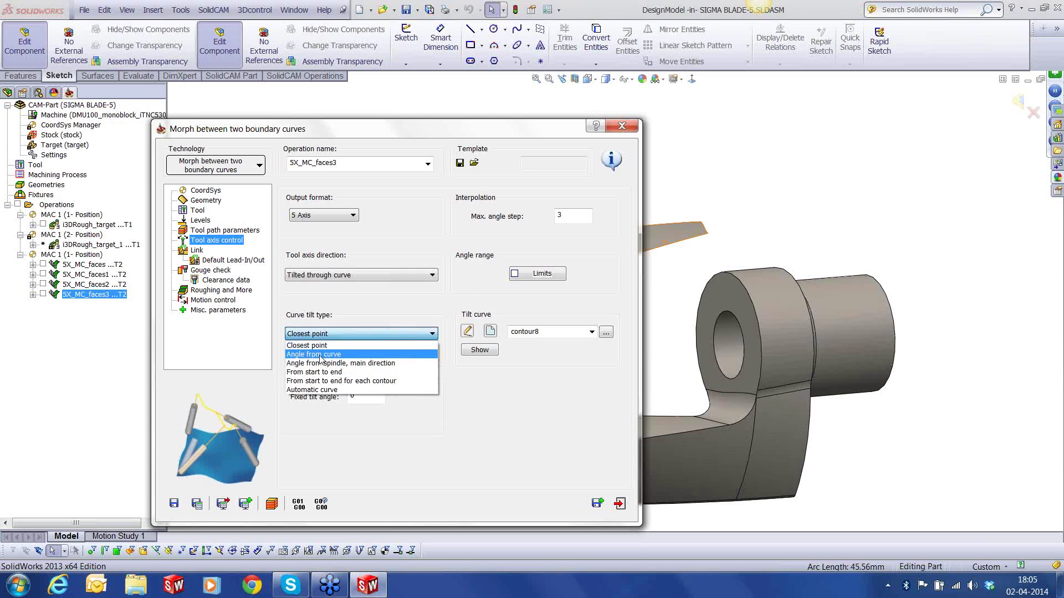
{"action": "left_click", "coordinate": [318, 345]}
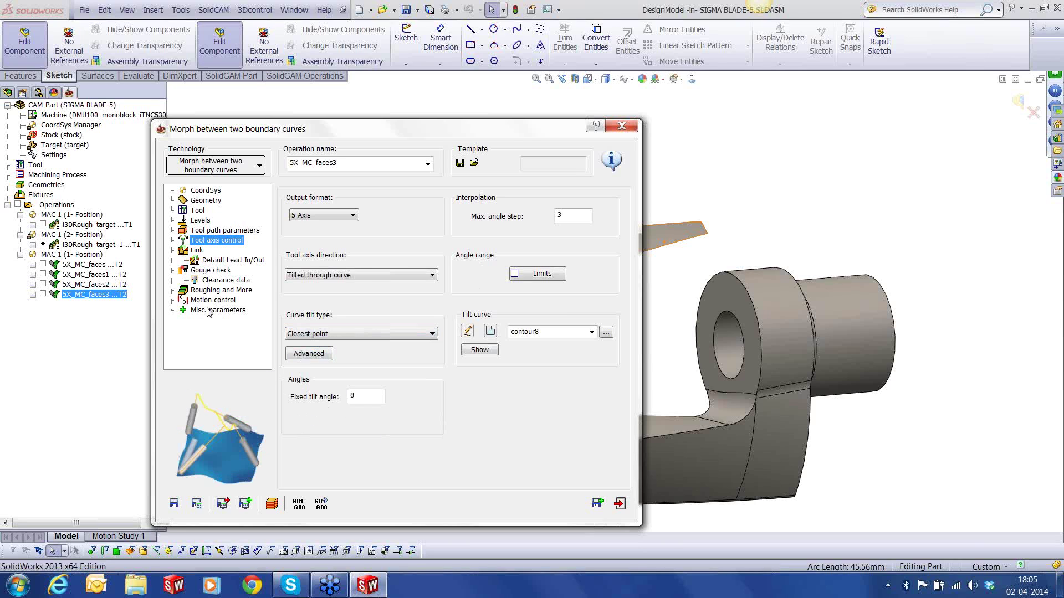
Check the link, default lead-in/out and gouge check settings, and save and calculate the operation.
{"action": "left_click", "coordinate": [197, 251]}
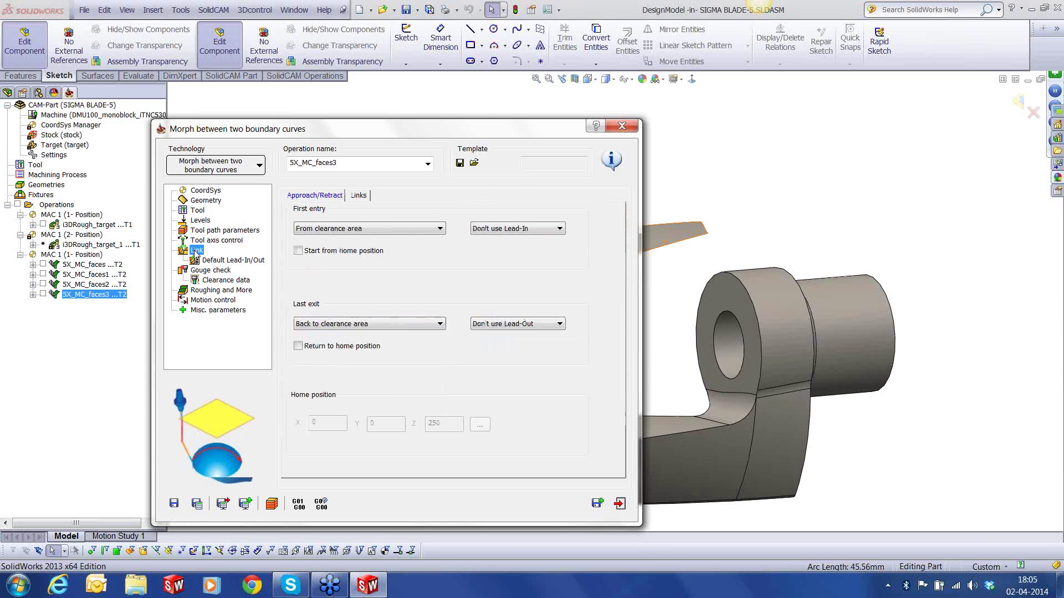
{"action": "left_click", "coordinate": [213, 261]}
{"action": "left_click", "coordinate": [210, 270]}
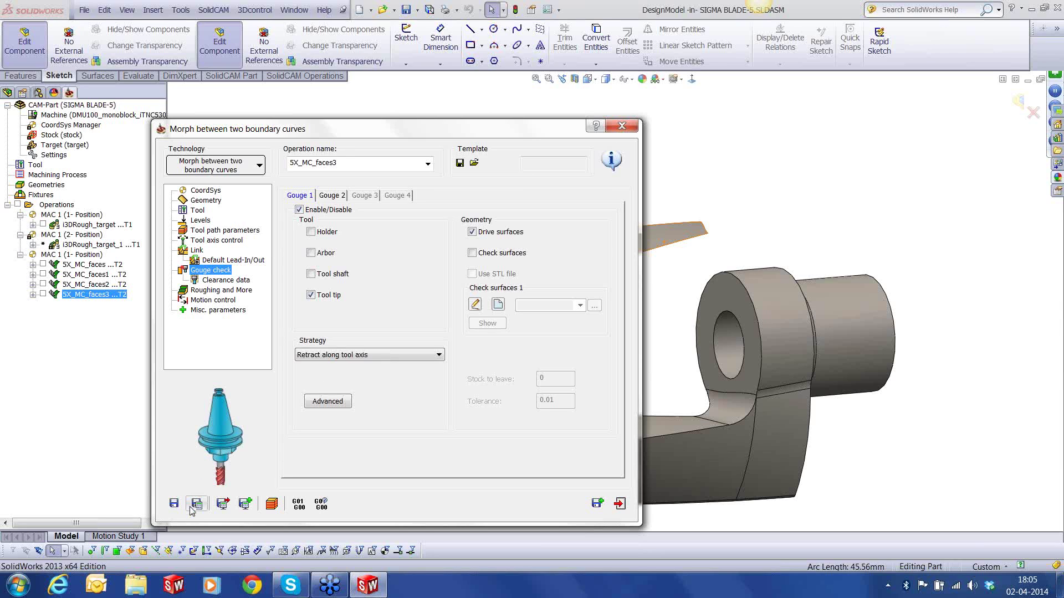
{"action": "left_click", "coordinate": [196, 503]}
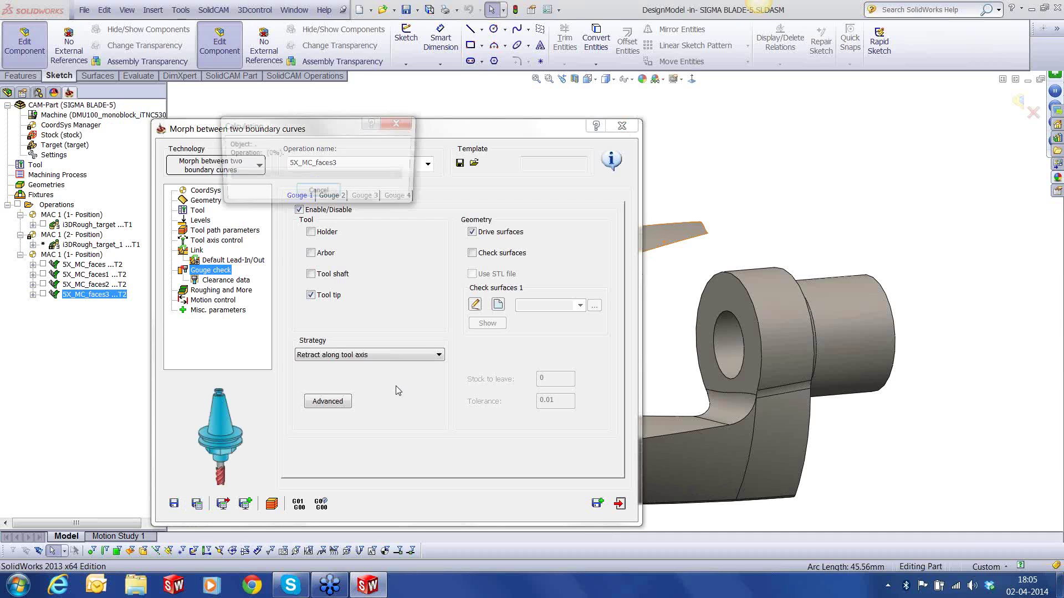
Simulate the operation on the model and on the machine, continuing past the axis limit prompt, examine the link moves, and exit the simulation.
{"action": "left_click", "coordinate": [272, 507]}
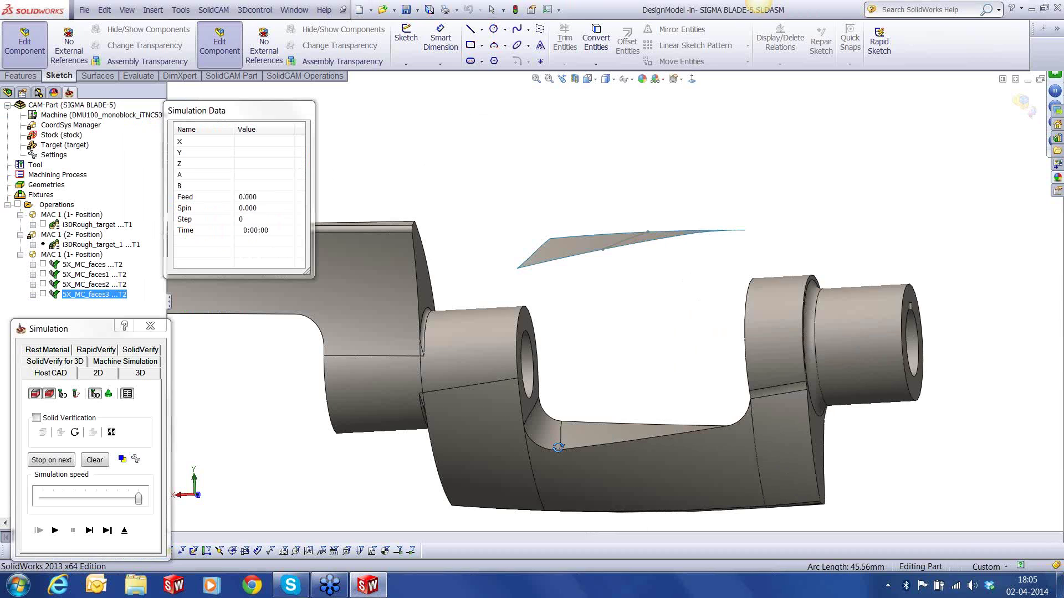
{"action": "left_click", "coordinate": [89, 530]}
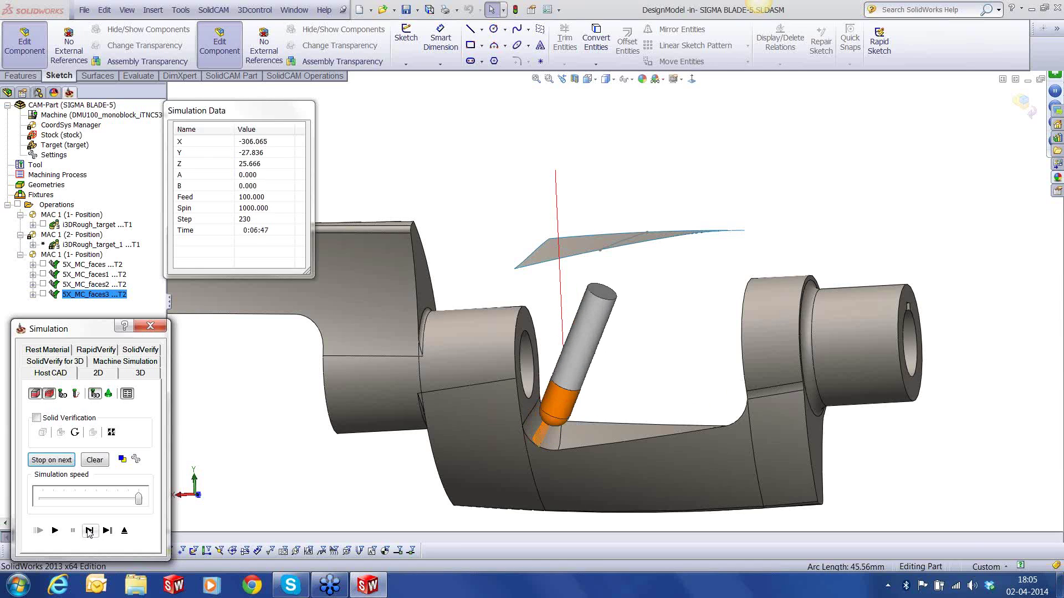
{"action": "left_click", "coordinate": [121, 364]}
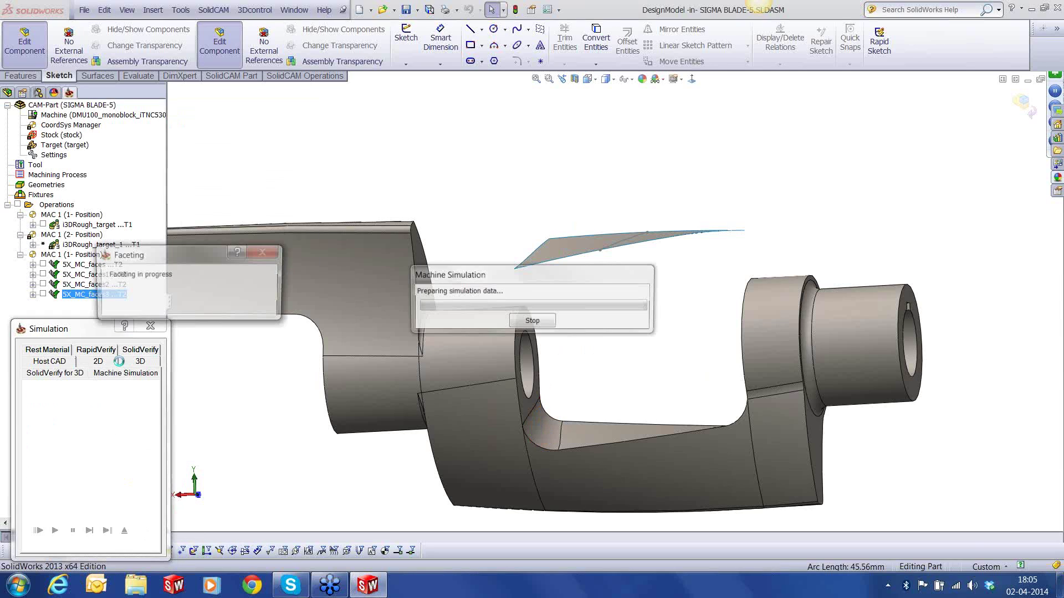
{"action": "left_click", "coordinate": [128, 476]}
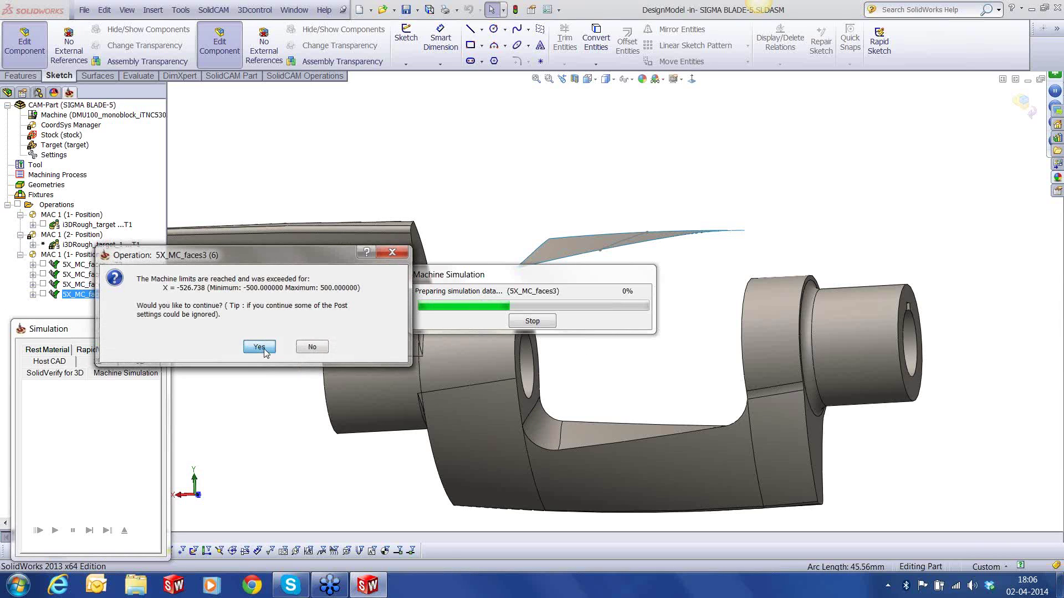
{"action": "left_click", "coordinate": [259, 347]}
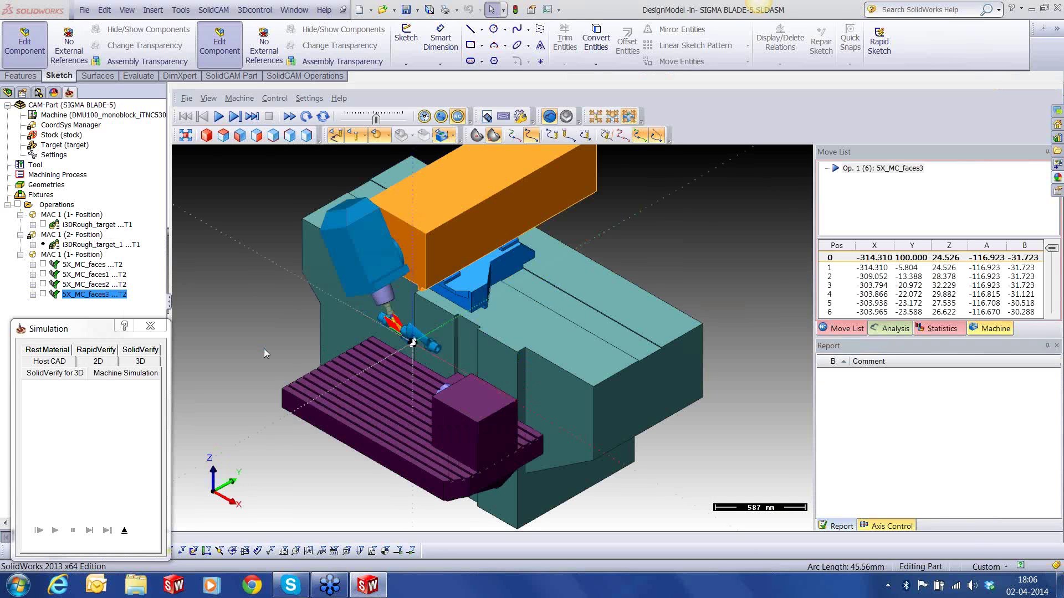
{"action": "scroll", "coordinate": [397, 326], "scroll_direction": "up", "scroll_amount": 5}
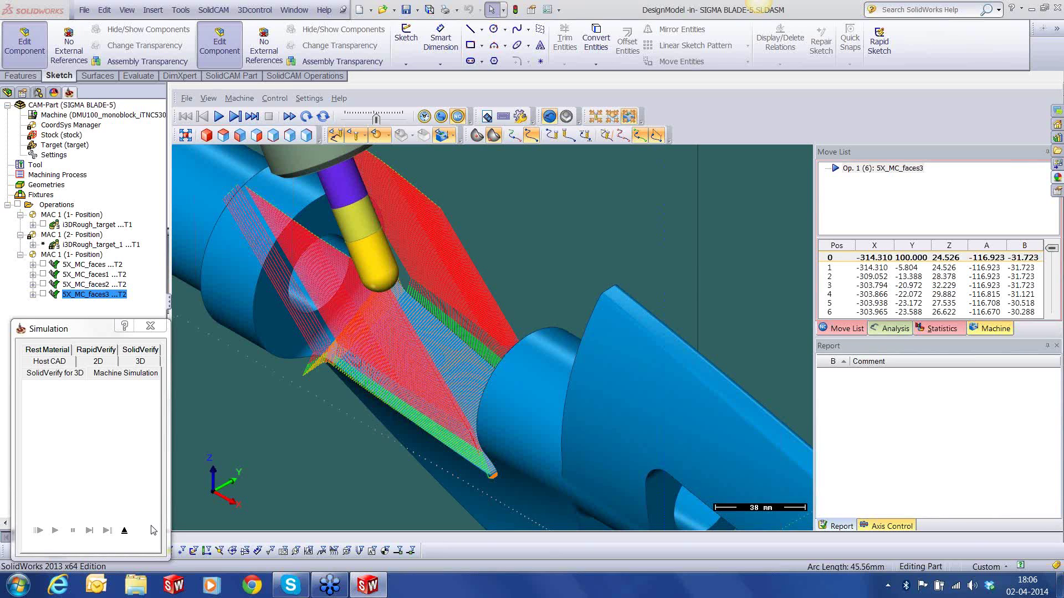
{"action": "left_click", "coordinate": [132, 532]}
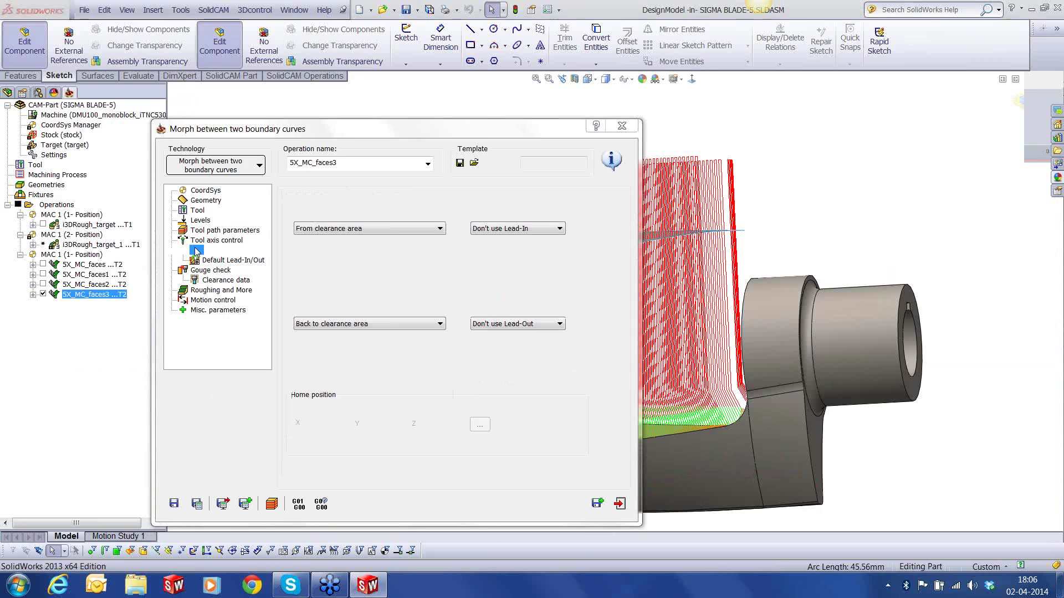
Set the small move size between slices to 500% of the step over, and save and calculate the operation.
{"action": "left_click", "coordinate": [359, 197]}
{"action": "left_click_drag", "start_coordinate": [443, 358], "coordinate": [386, 364]}
{"action": "type", "text": "500"}
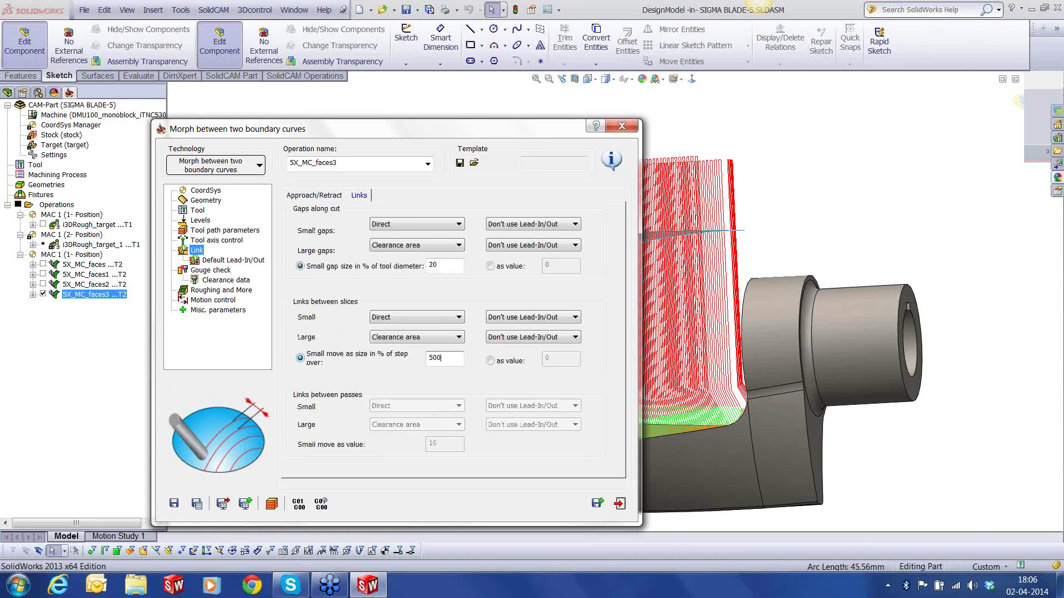
{"action": "left_click", "coordinate": [196, 503]}
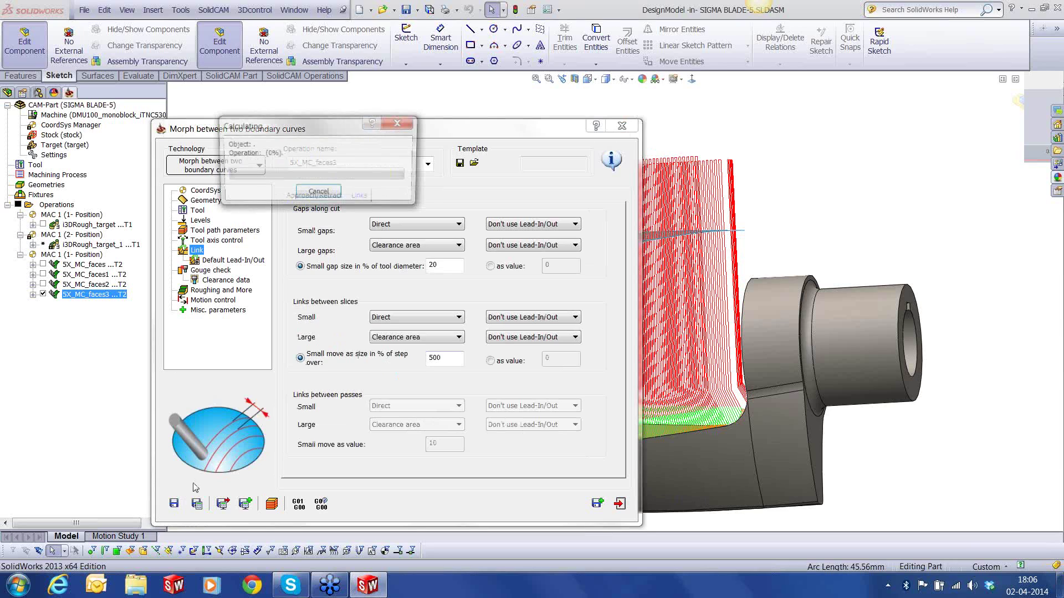
Open the machine simulation of the 5X_MC_faces3 operation, continuing past the machine limit prompts.
{"action": "left_click", "coordinate": [272, 503]}
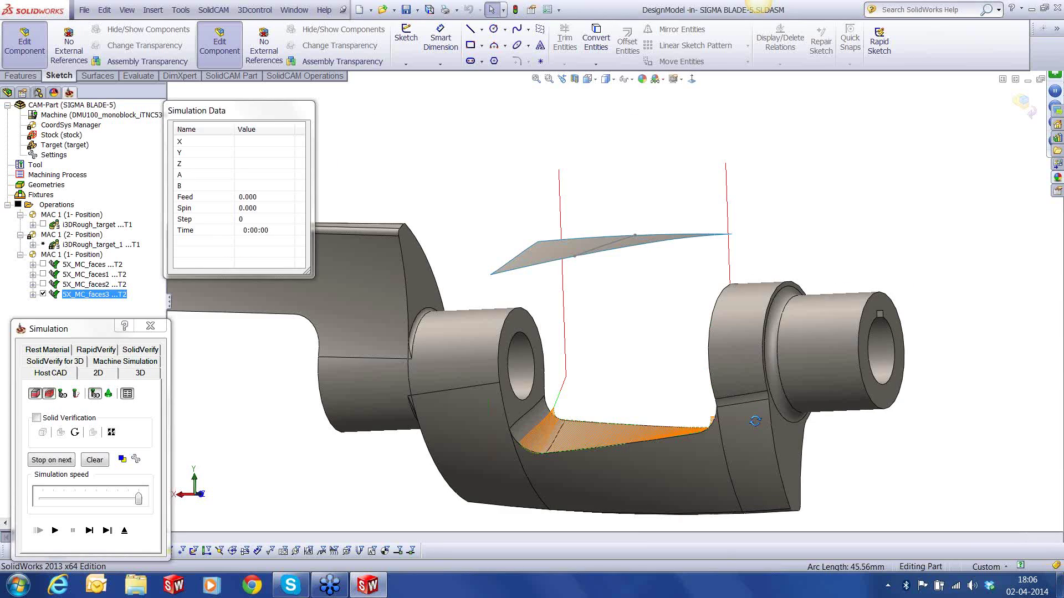
{"action": "left_click", "coordinate": [117, 361]}
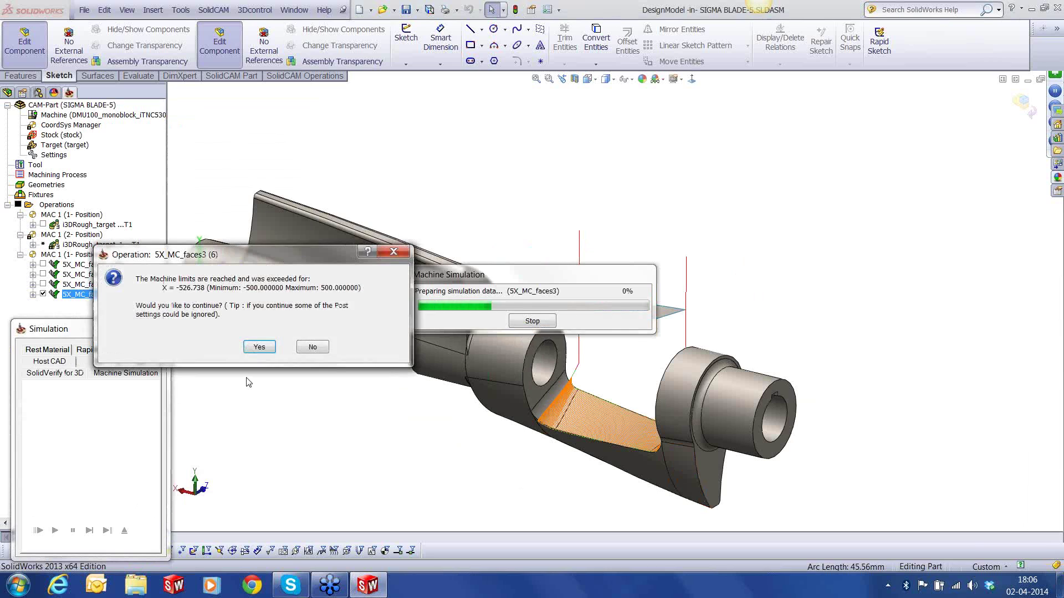
{"action": "left_click", "coordinate": [260, 347]}
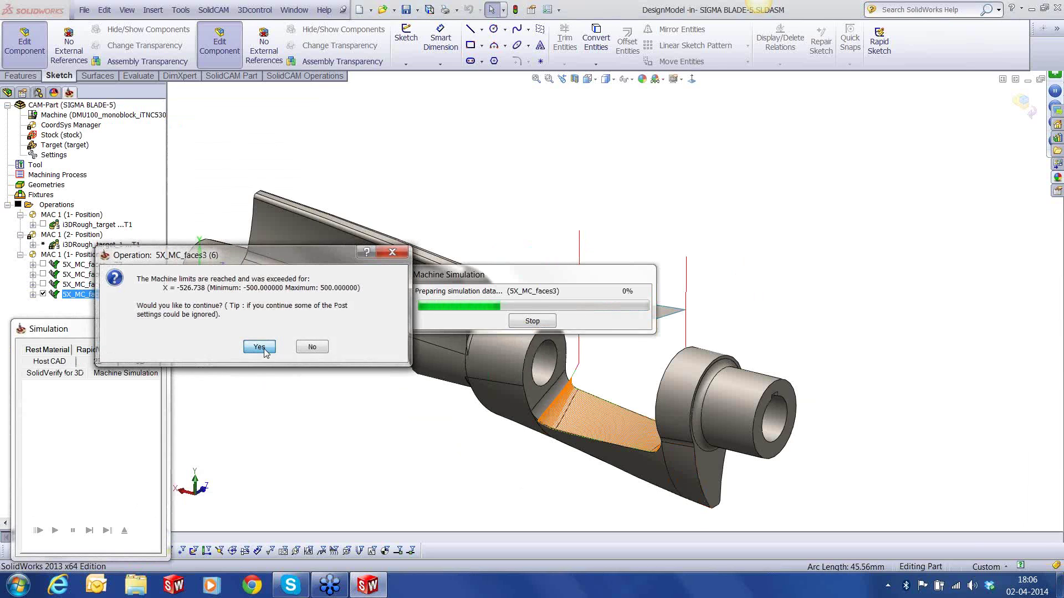
{"action": "left_click", "coordinate": [263, 348]}
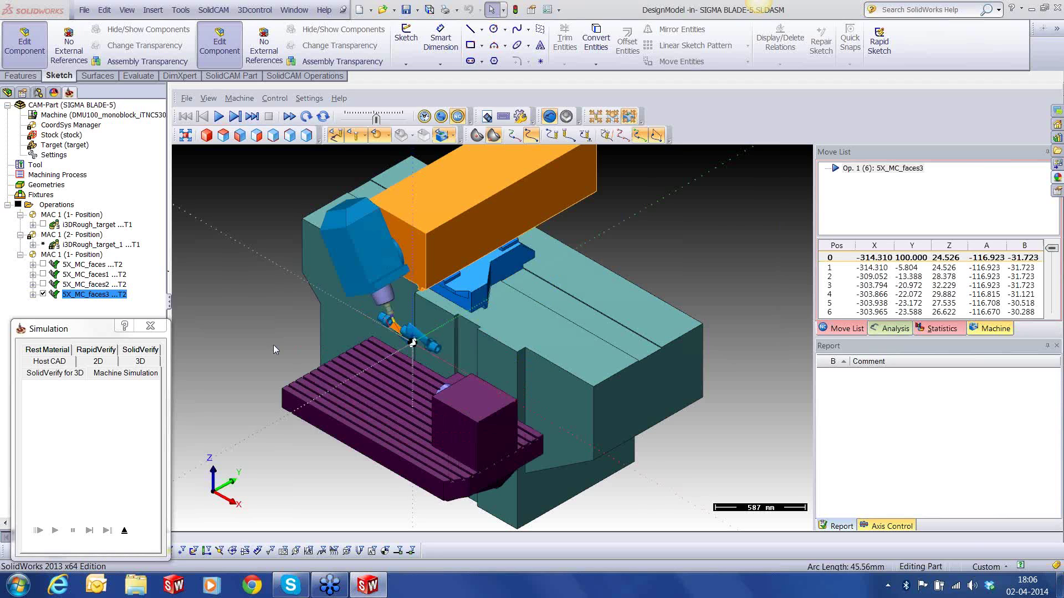
Play the machine simulation at adjusted speed, examine the first B-axis overflow in the report, and exit the simulation.
{"action": "scroll", "coordinate": [377, 321], "scroll_direction": "up", "scroll_amount": 3}
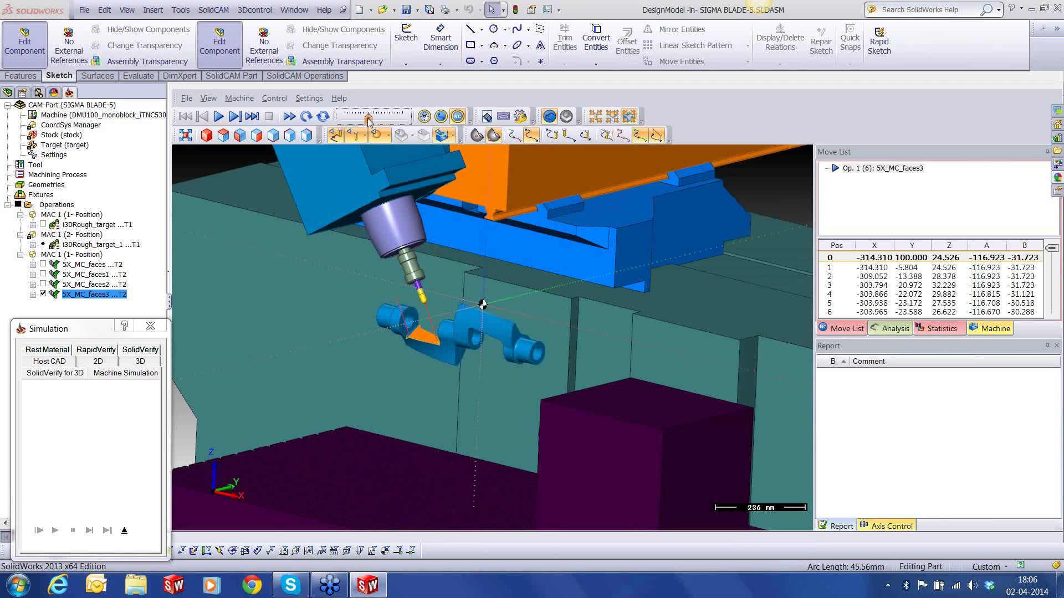
{"action": "left_click_drag", "start_coordinate": [376, 118], "coordinate": [366, 118]}
{"action": "left_click", "coordinate": [219, 117]}
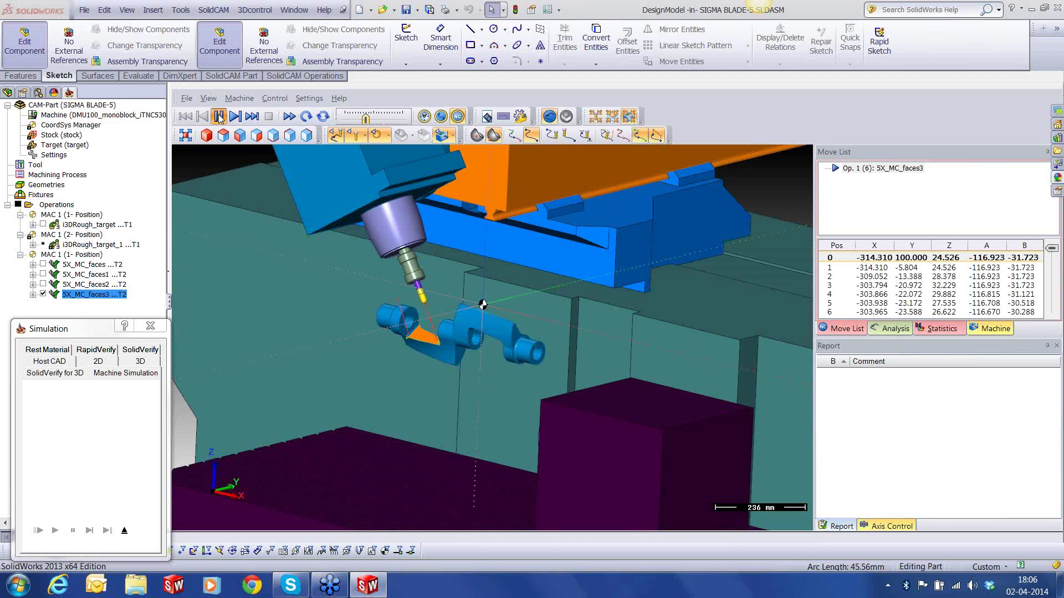
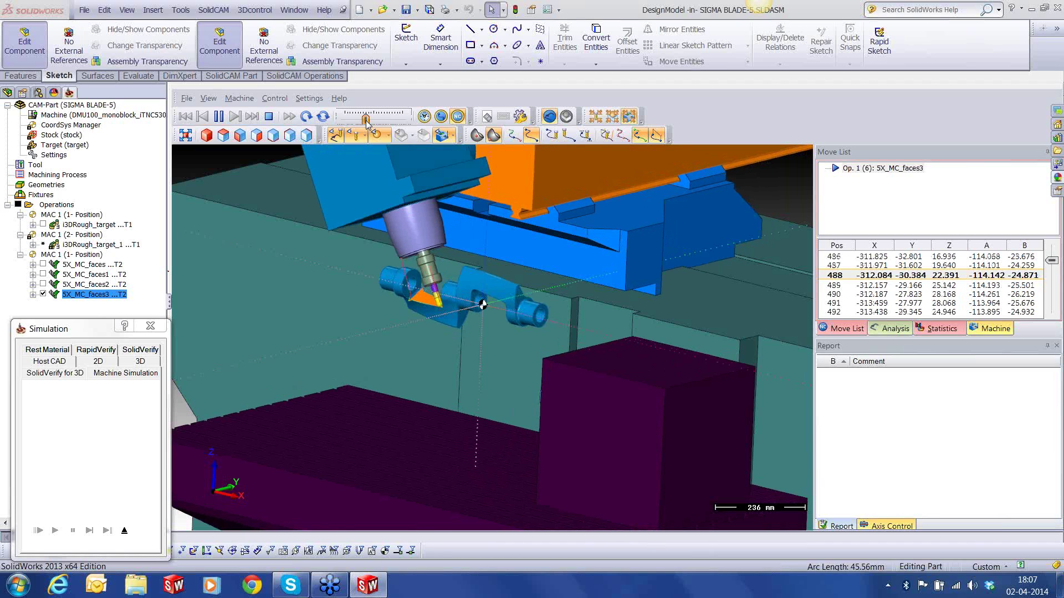
{"action": "left_click_drag", "start_coordinate": [365, 119], "coordinate": [382, 119]}
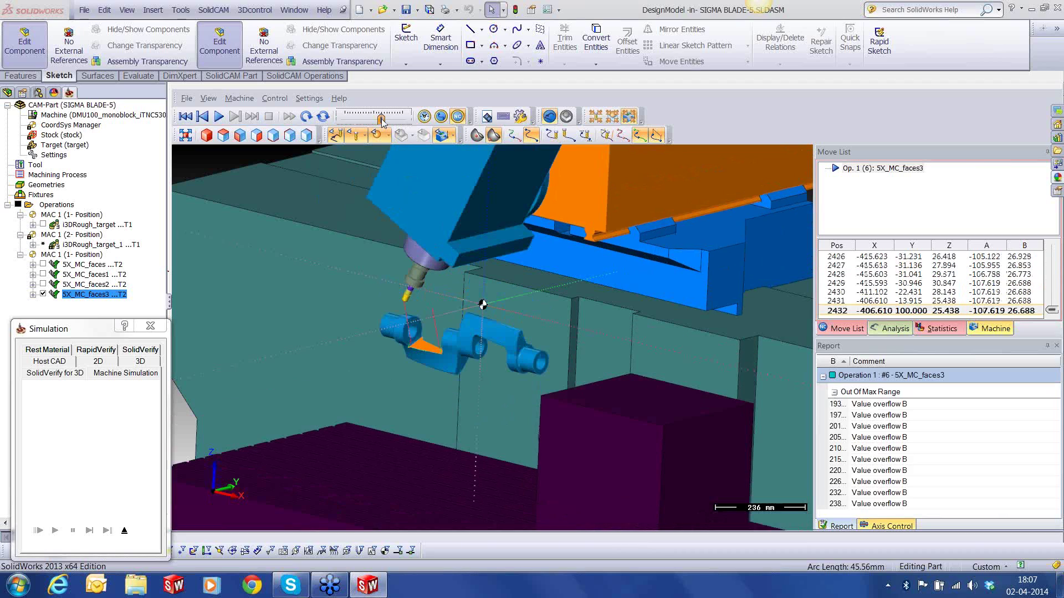
{"action": "left_click", "coordinate": [871, 406]}
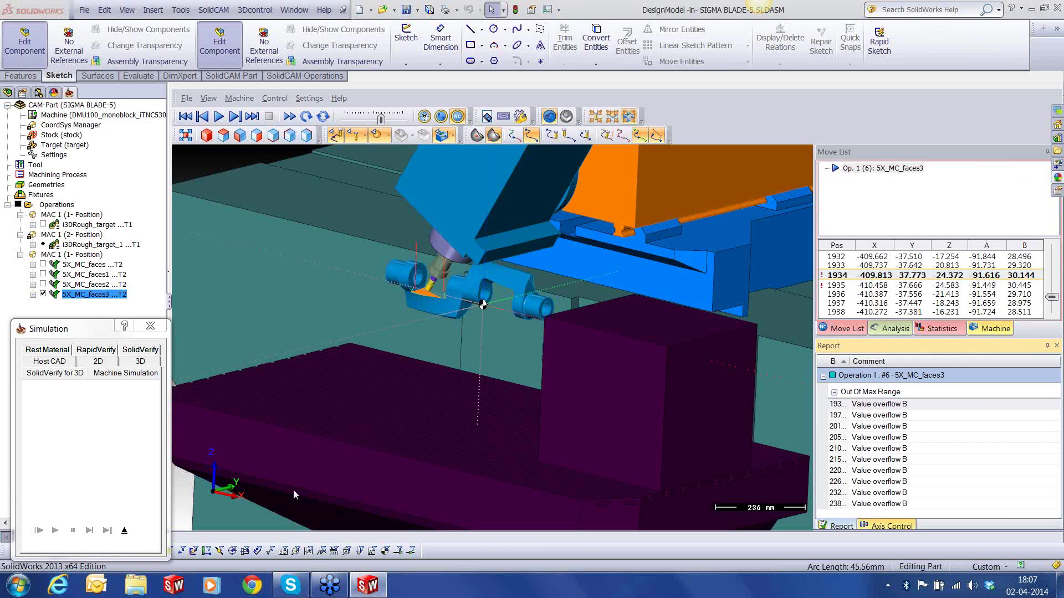
{"action": "left_click", "coordinate": [120, 533]}
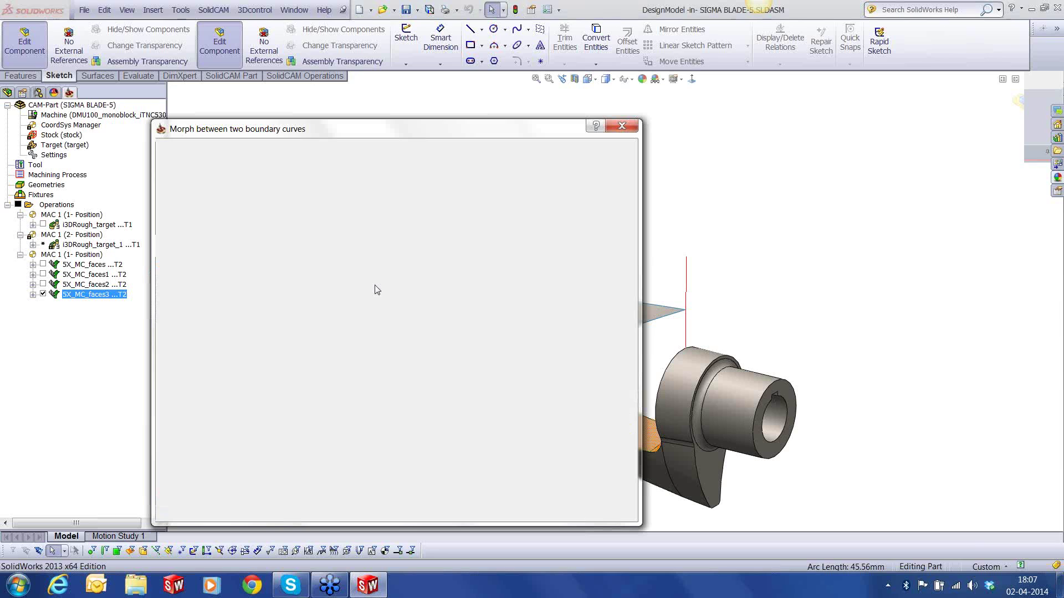
Review the operation's tool axis direction options and conical angle limit, cancel the limits, and exit the operation.
{"action": "left_click", "coordinate": [224, 231]}
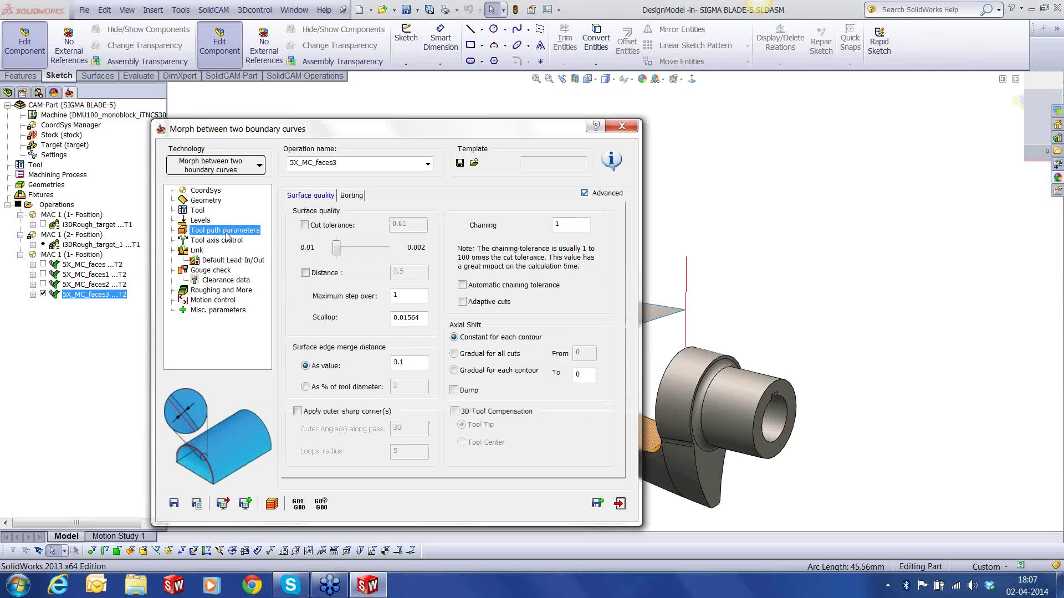
{"action": "left_click", "coordinate": [222, 240]}
{"action": "left_click", "coordinate": [329, 275]}
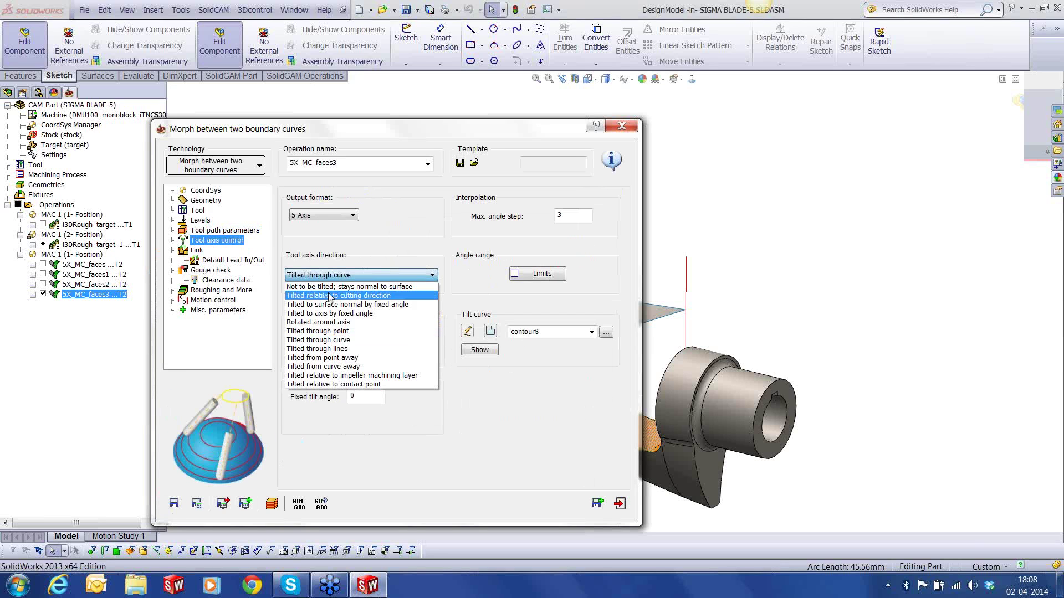
{"action": "left_click", "coordinate": [343, 257]}
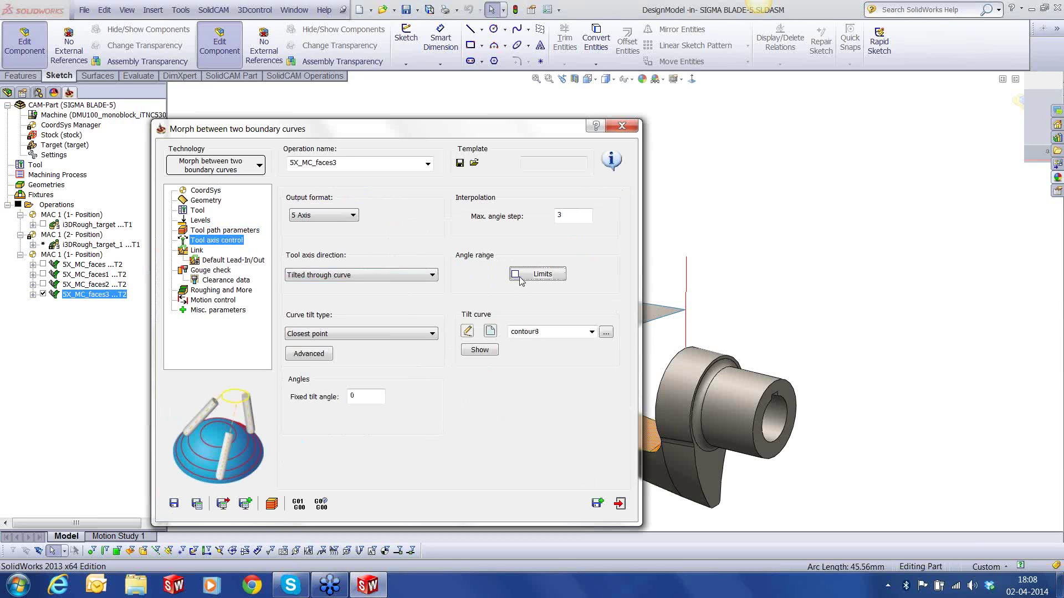
{"action": "left_click", "coordinate": [536, 274]}
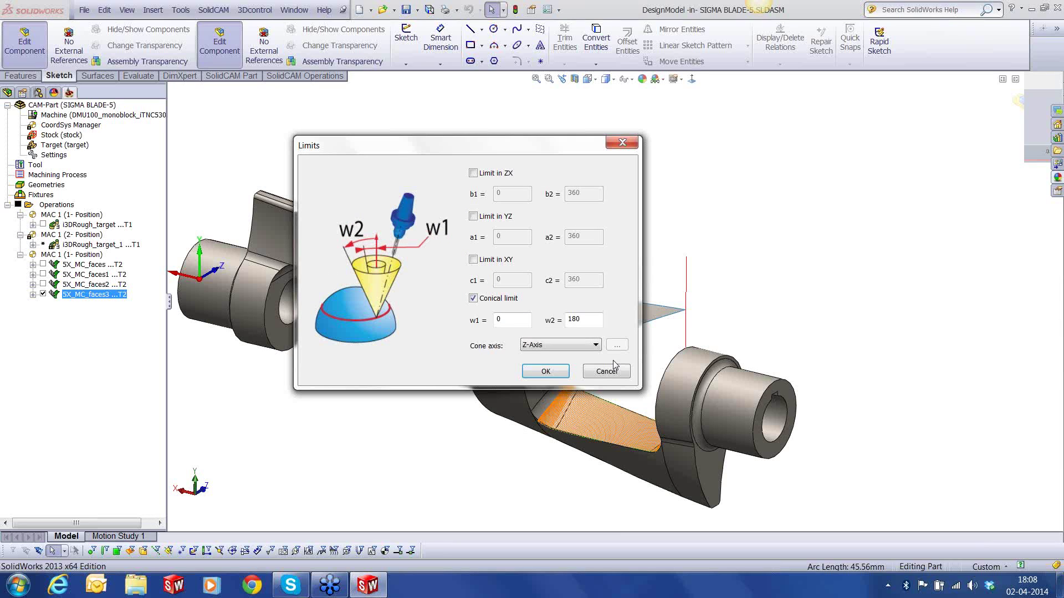
{"action": "left_click", "coordinate": [473, 298]}
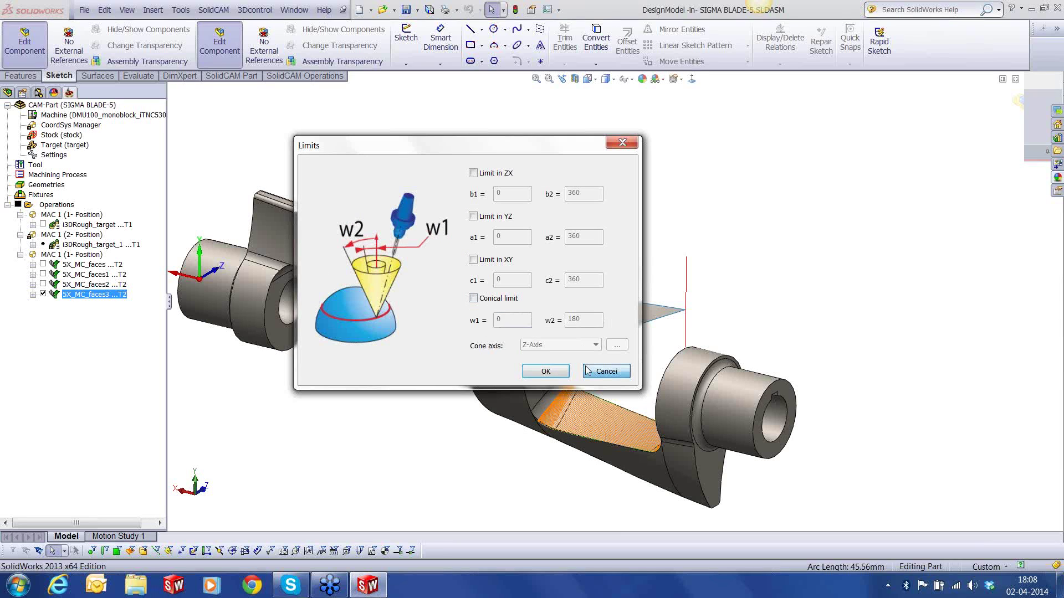
{"action": "left_click", "coordinate": [607, 371]}
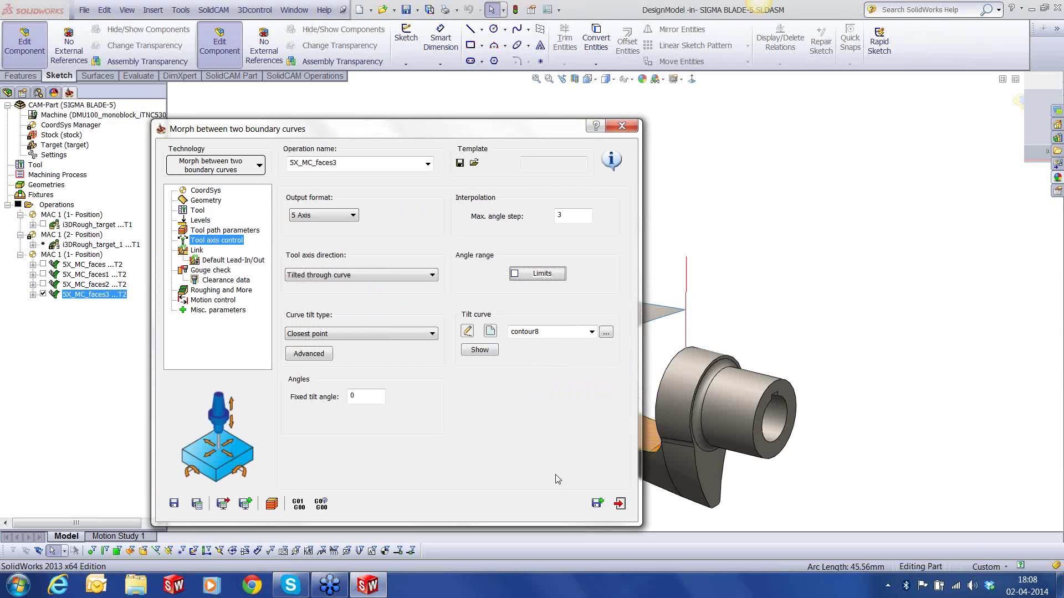
{"action": "left_click", "coordinate": [619, 509]}
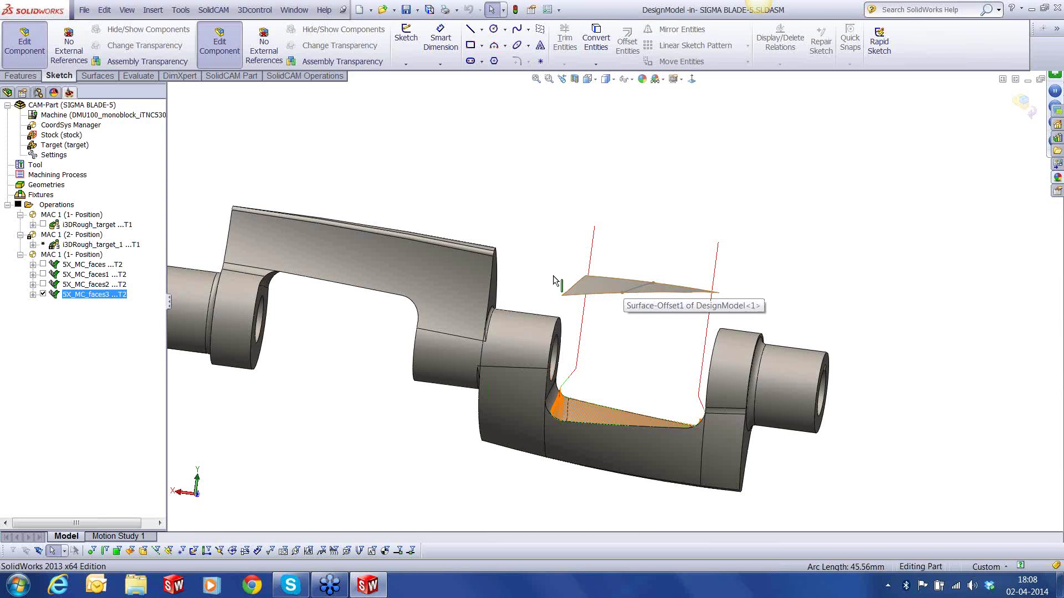
Open Paint and sketch an open U-shaped recess profile with a slightly curved floor.
{"action": "left_click", "coordinate": [16, 586]}
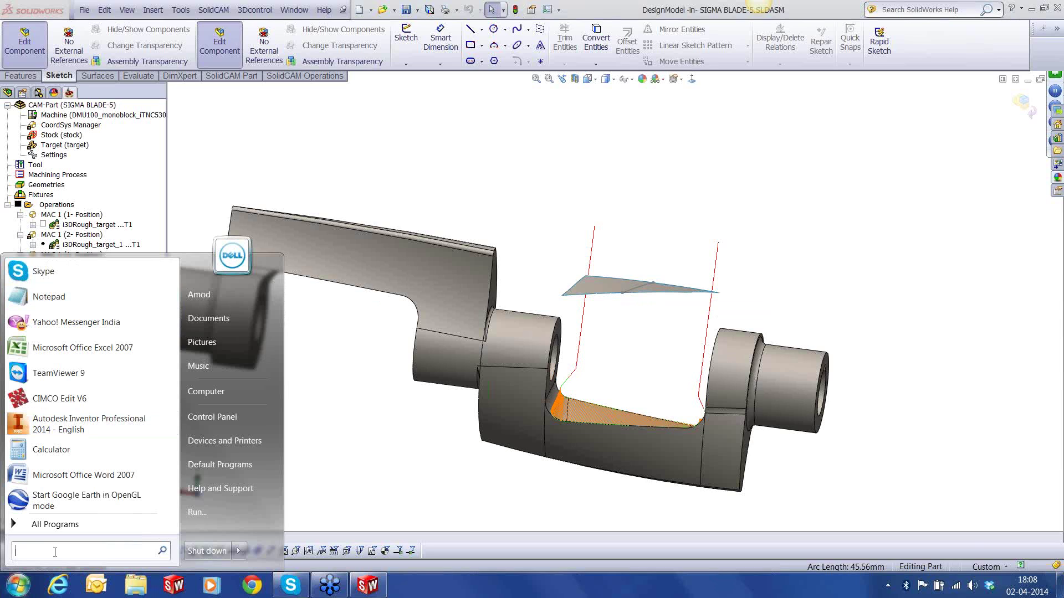
{"action": "type", "text": "pain"}
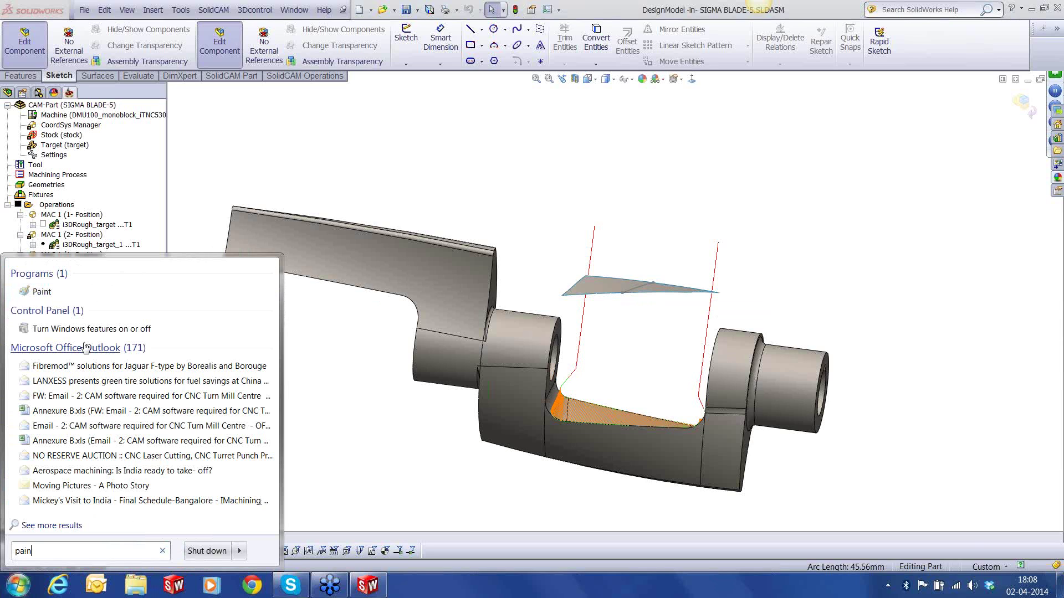
{"action": "left_click", "coordinate": [29, 297]}
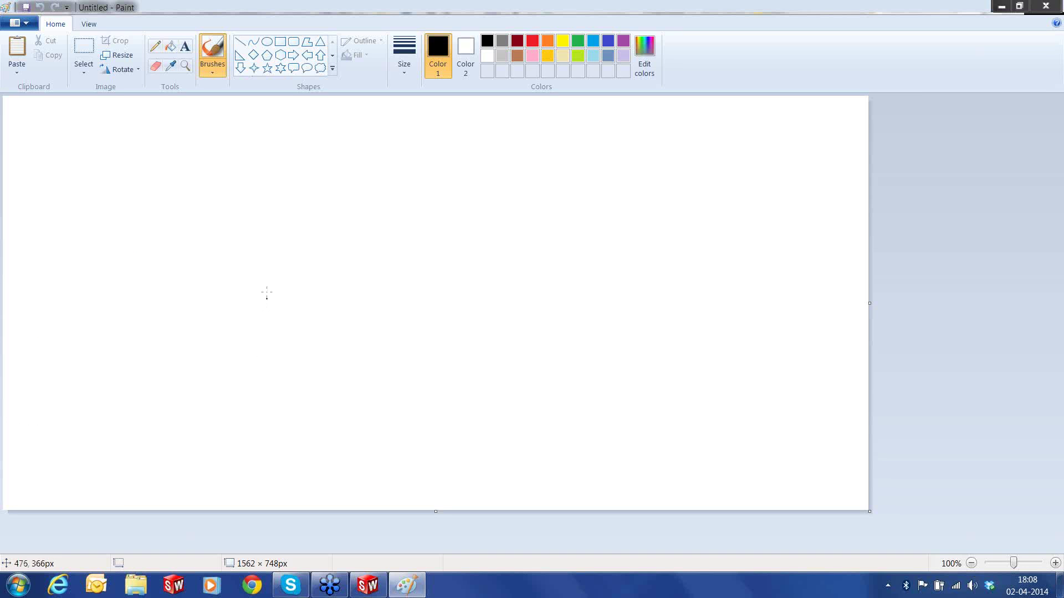
{"action": "mouse_move", "coordinate": [267, 285]}
{"action": "left_mouse_down"}
{"action": "mouse_move", "coordinate": [271, 390]}
{"action": "mouse_move", "coordinate": [375, 382]}
{"action": "mouse_move", "coordinate": [547, 393]}
{"action": "mouse_move", "coordinate": [545, 271]}
{"action": "left_mouse_up"}
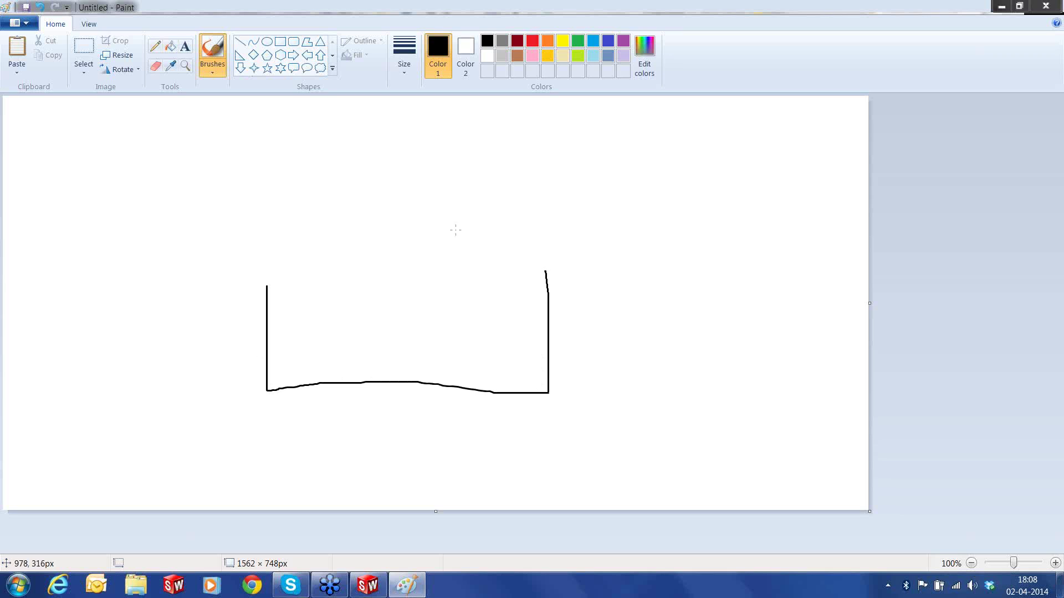
Mark a tilt point above the recess, and draw two height lines beside the profile with the handwritten value 100 between them.
{"action": "left_click", "coordinate": [403, 175]}
{"action": "left_click_drag", "start_coordinate": [584, 175], "coordinate": [669, 176]}
{"action": "left_click_drag", "start_coordinate": [599, 392], "coordinate": [681, 383]}
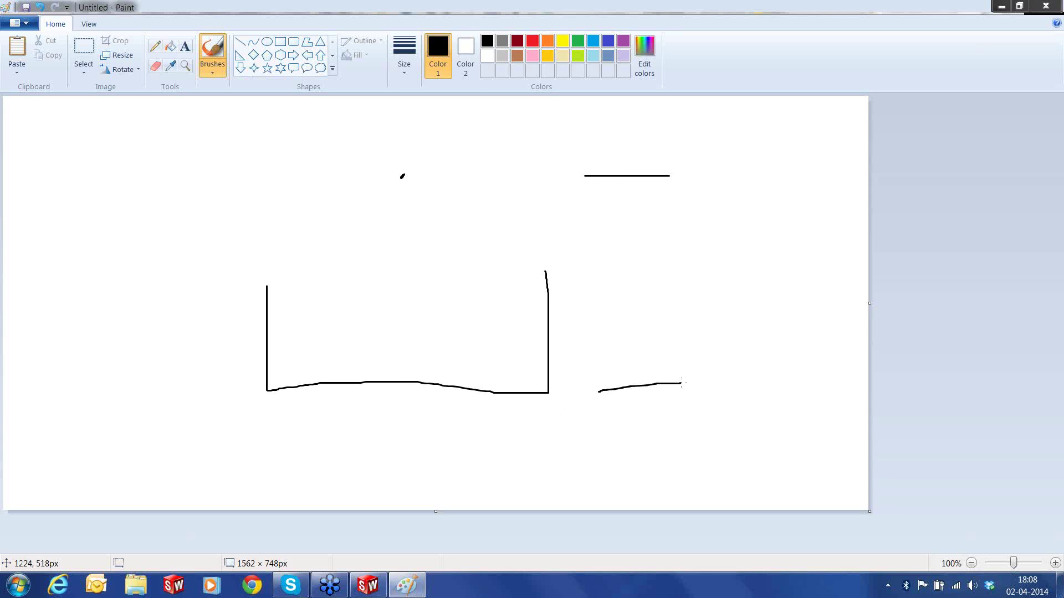
{"action": "mouse_move", "coordinate": [646, 277]}
{"action": "left_mouse_down"}
{"action": "mouse_move", "coordinate": [646, 316]}
{"action": "mouse_move", "coordinate": [695, 295]}
{"action": "left_mouse_up"}
Draw tool axis lines from the tilt point to the recess floor's middle and corner, marking the angle between them and the corner.
{"action": "left_click_drag", "start_coordinate": [402, 177], "coordinate": [398, 374]}
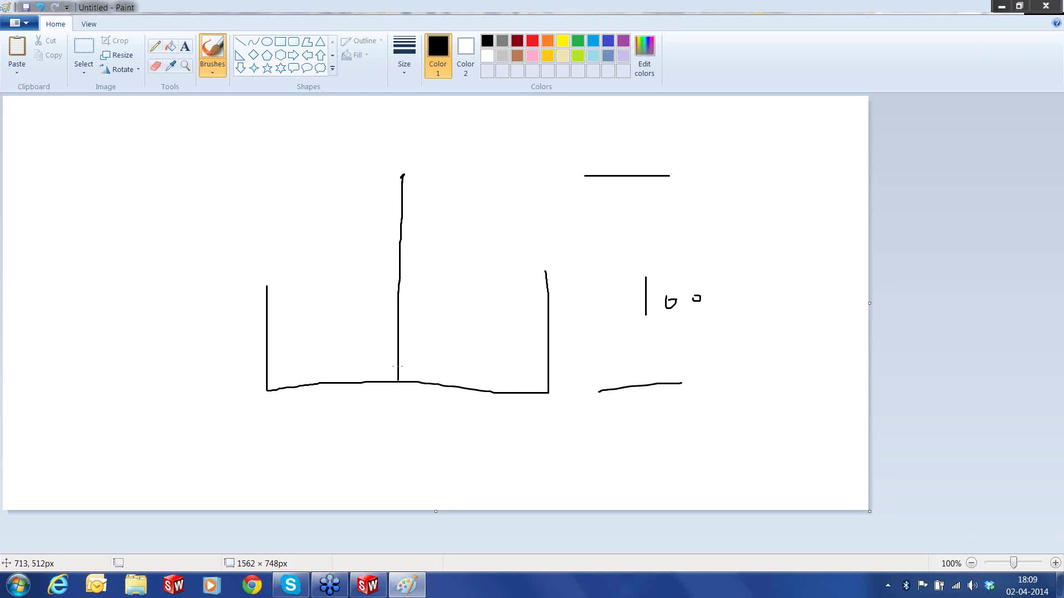
{"action": "left_click_drag", "start_coordinate": [400, 176], "coordinate": [272, 387]}
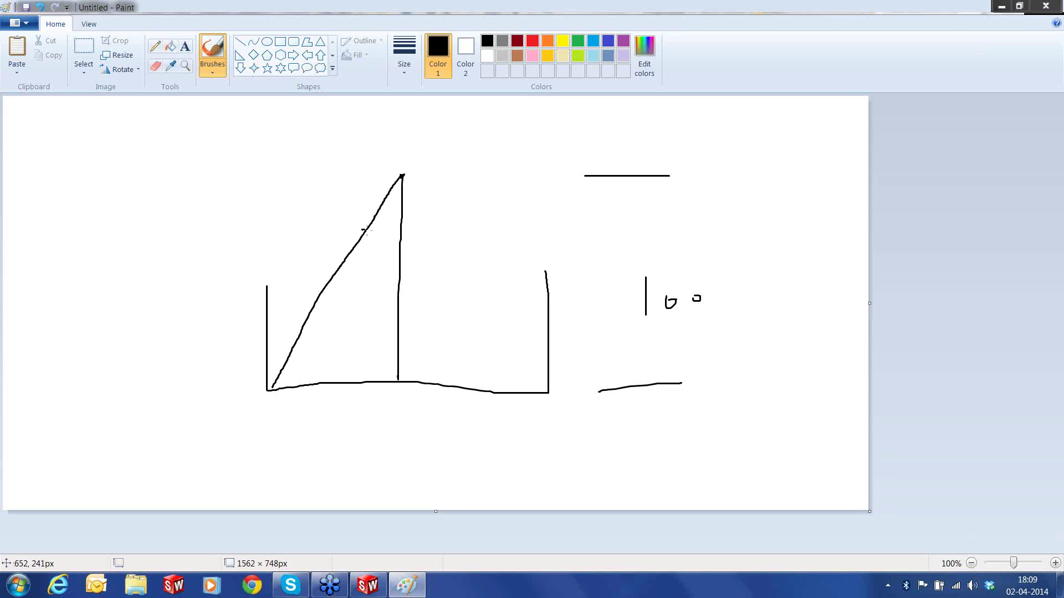
{"action": "left_click_drag", "start_coordinate": [365, 230], "coordinate": [399, 242]}
{"action": "mouse_move", "coordinate": [271, 382]}
{"action": "left_mouse_down"}
{"action": "mouse_move", "coordinate": [278, 389]}
{"action": "mouse_move", "coordinate": [266, 384]}
{"action": "left_mouse_up"}
Mark a higher tilt point, write 125 above the 100, draw its axis line to the recess corner, and minimize Paint.
{"action": "left_click_drag", "start_coordinate": [400, 133], "coordinate": [403, 129]}
{"action": "mouse_move", "coordinate": [667, 229]}
{"action": "left_mouse_down"}
{"action": "mouse_move", "coordinate": [689, 228]}
{"action": "mouse_move", "coordinate": [687, 246]}
{"action": "mouse_move", "coordinate": [713, 233]}
{"action": "mouse_move", "coordinate": [699, 247]}
{"action": "left_mouse_up"}
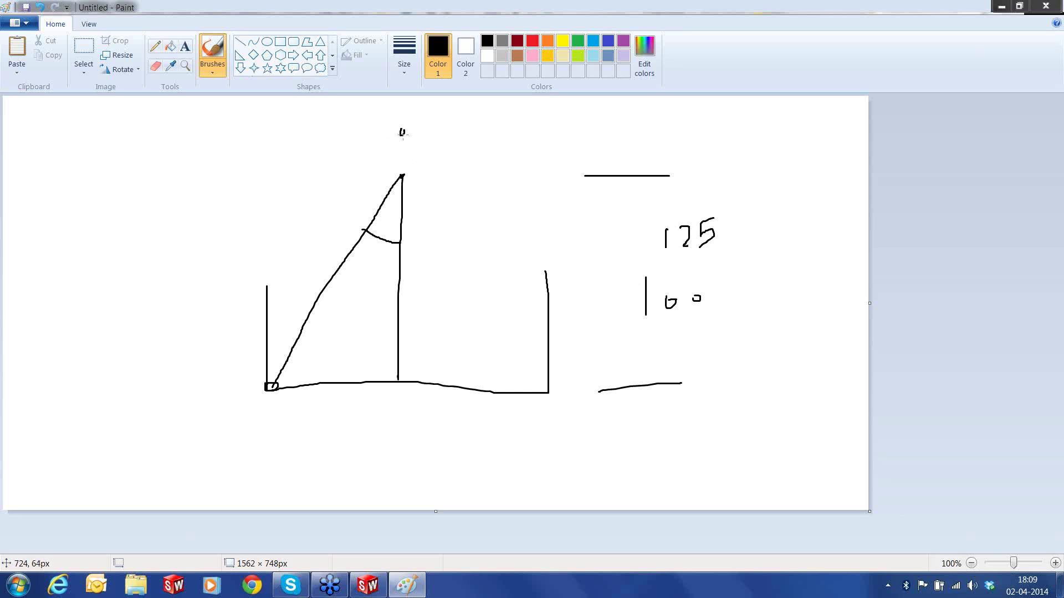
{"action": "left_click_drag", "start_coordinate": [402, 132], "coordinate": [262, 391]}
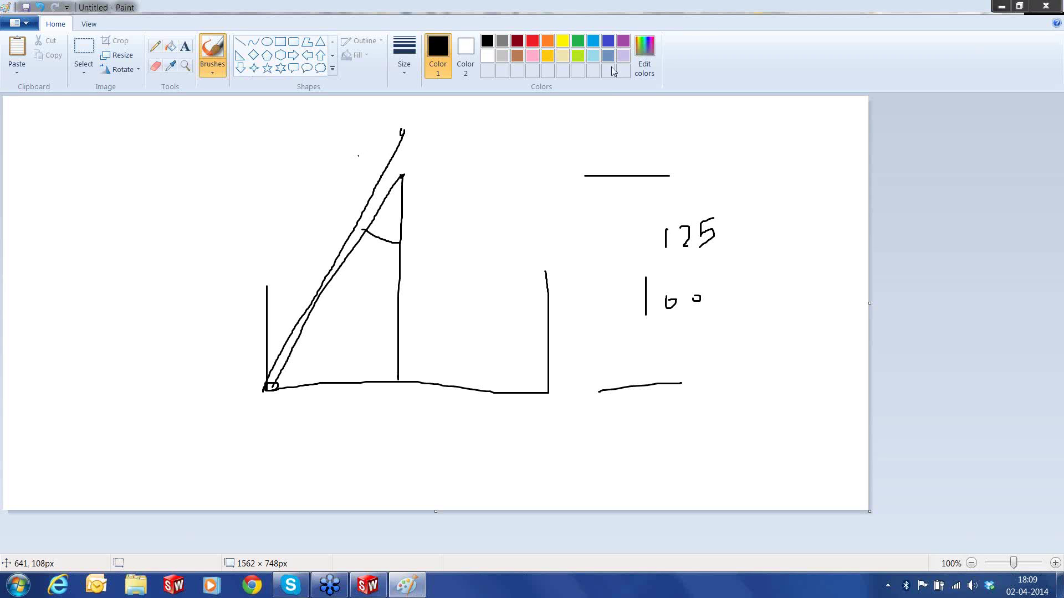
{"action": "left_click", "coordinate": [998, 8]}
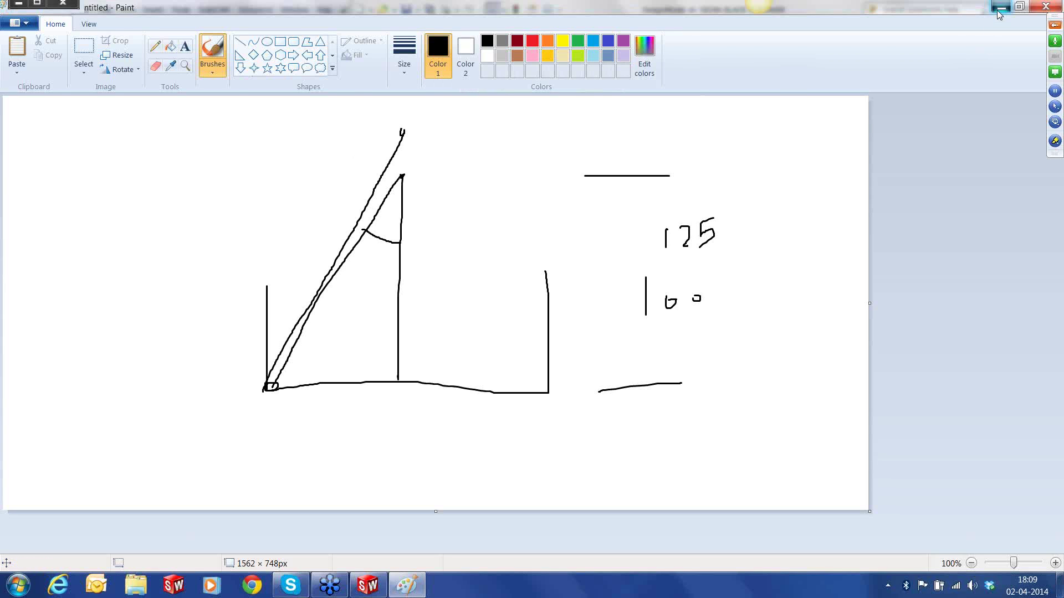
Set the distance of Surface-Offset1 above the recess to 125 mm and return to the assembly from component editing.
{"action": "left_click", "coordinate": [637, 290]}
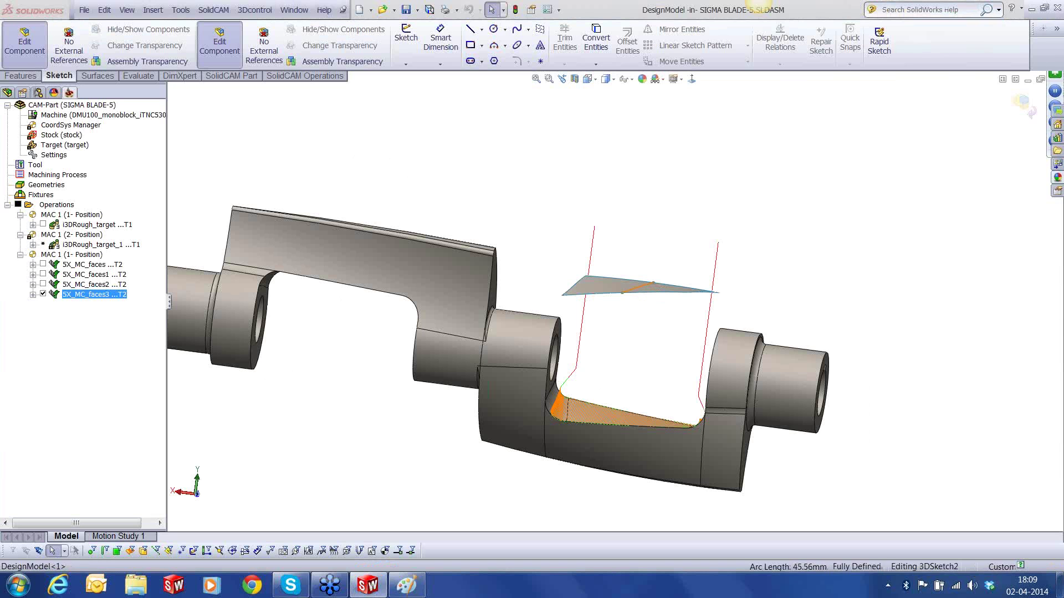
{"action": "mouse_move", "coordinate": [654, 292]}
{"action": "middle_mouse_down"}
{"action": "mouse_move", "coordinate": [645, 288]}
{"action": "mouse_move", "coordinate": [649, 299]}
{"action": "middle_mouse_up"}
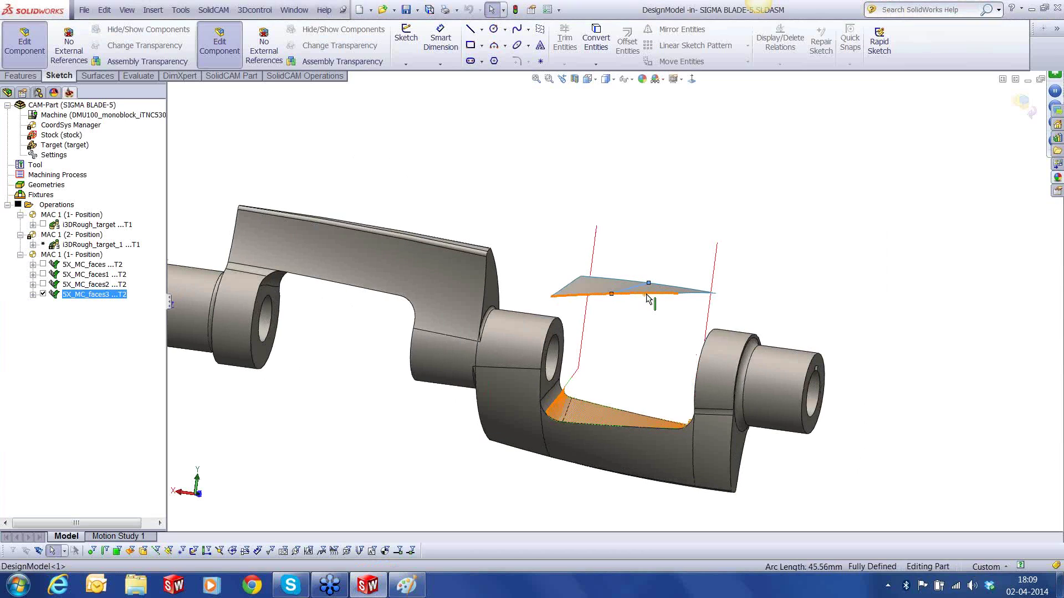
{"action": "left_click", "coordinate": [6, 93]}
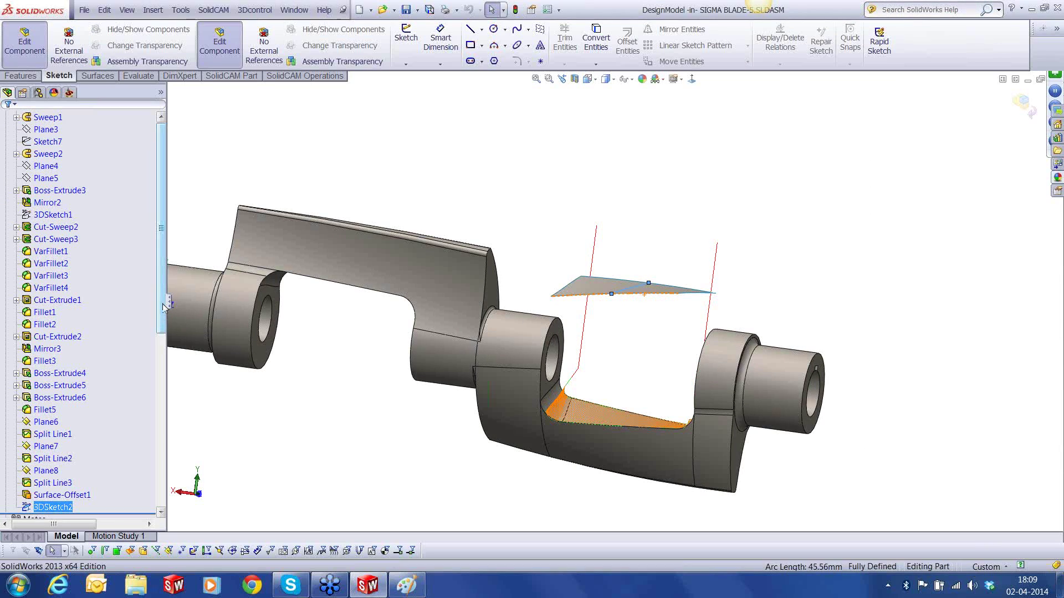
{"action": "left_click_drag", "start_coordinate": [164, 308], "coordinate": [153, 502]}
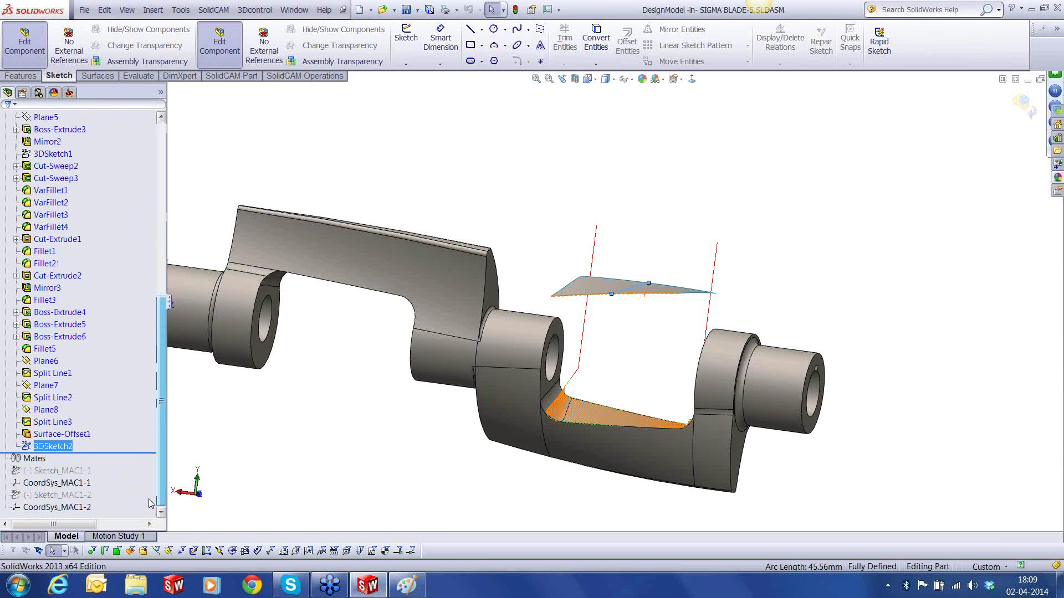
{"action": "left_click", "coordinate": [76, 437]}
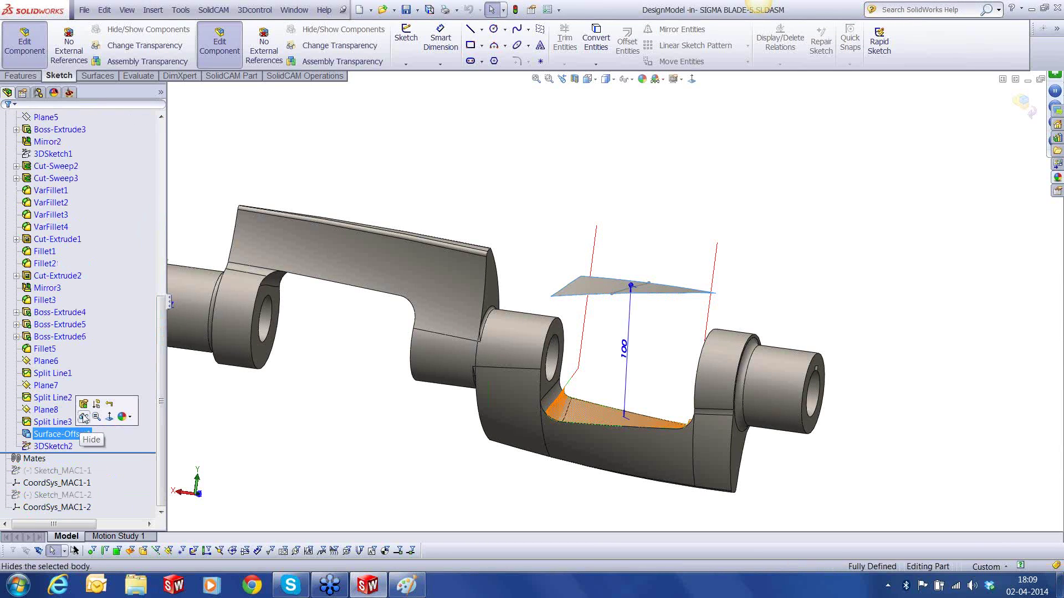
{"action": "left_click", "coordinate": [84, 405]}
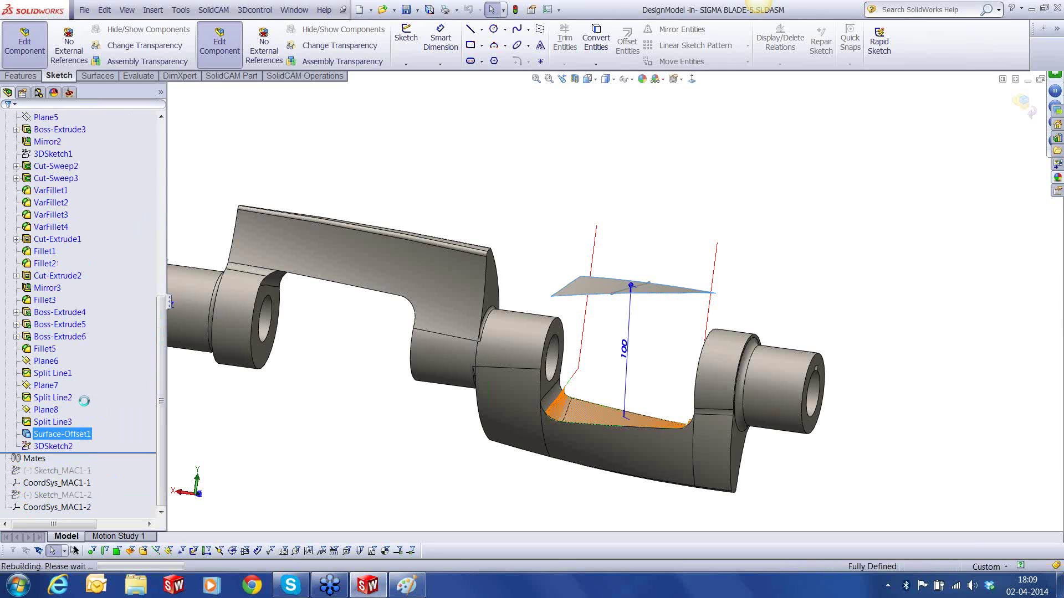
{"action": "type", "text": "125"}
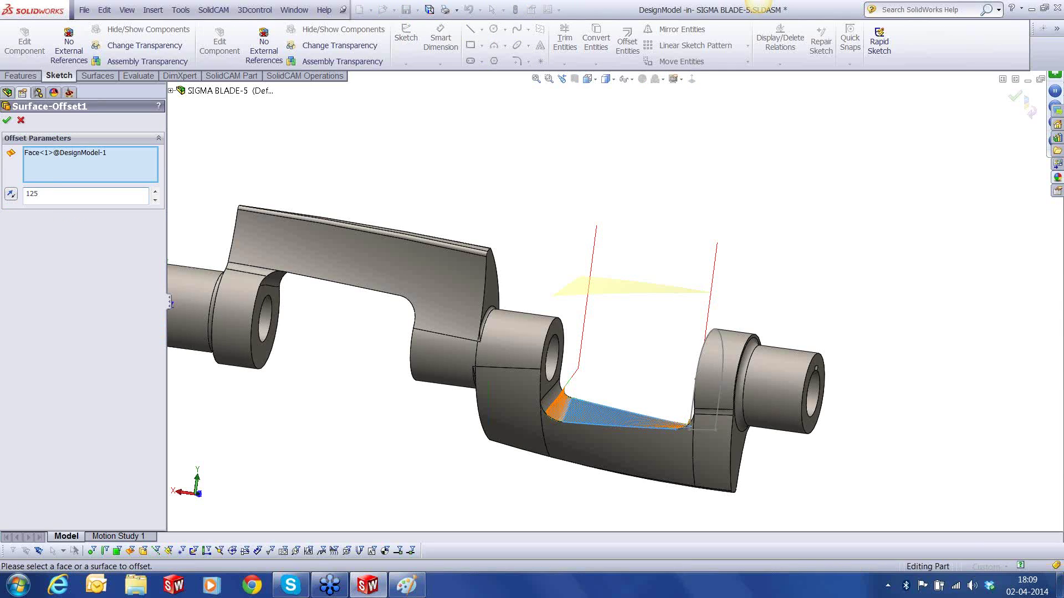
{"action": "key", "text": "Return"}
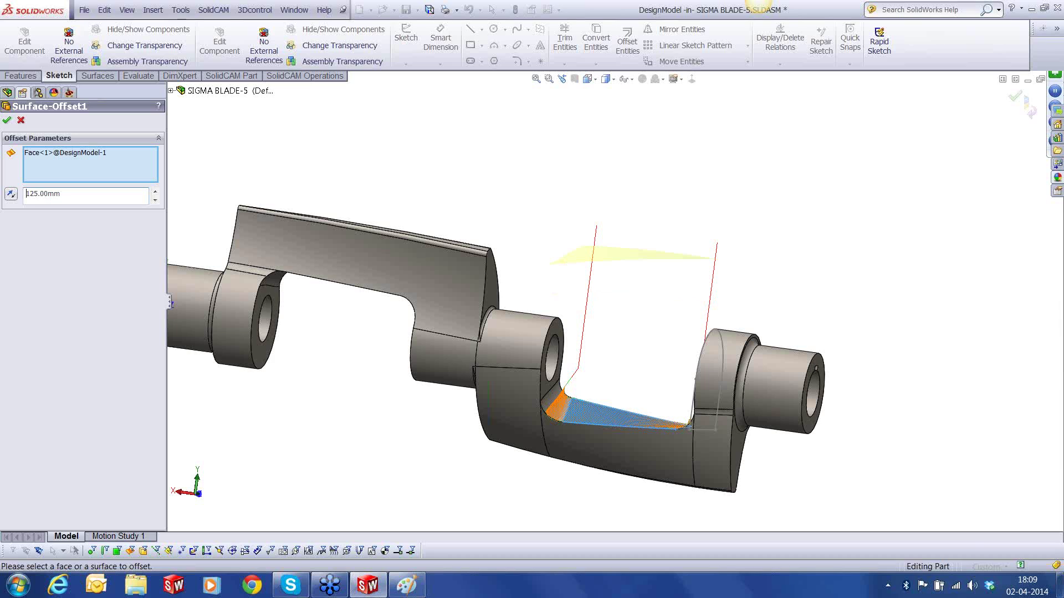
{"action": "left_click", "coordinate": [7, 118]}
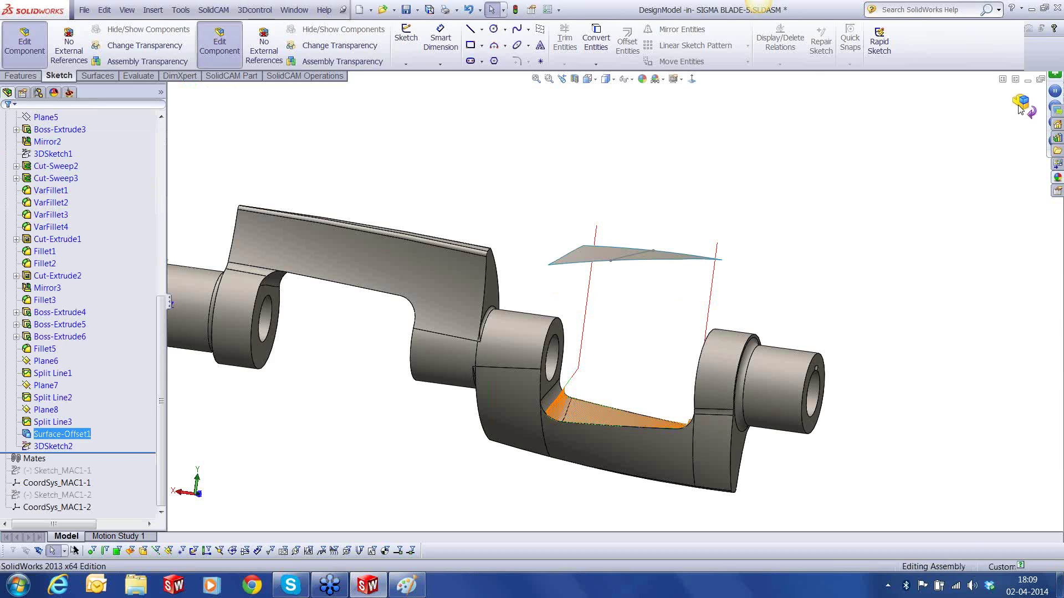
{"action": "left_click", "coordinate": [1021, 107]}
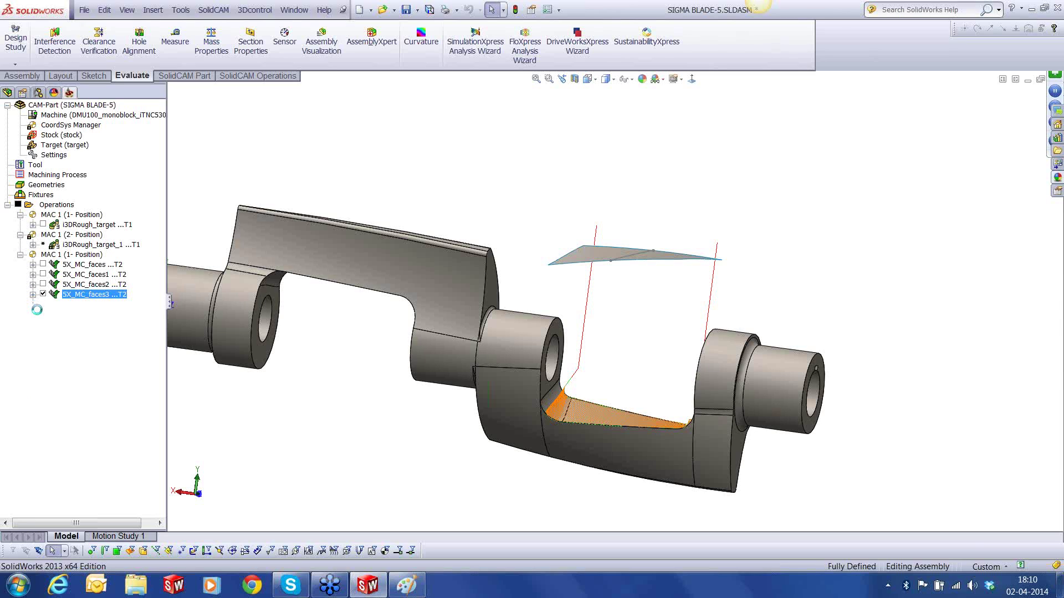
Update the out-of-date contour8 geometry of the 5X_MC_faces3 operation and recalculate the operation.
{"action": "left_click", "coordinate": [285, 305]}
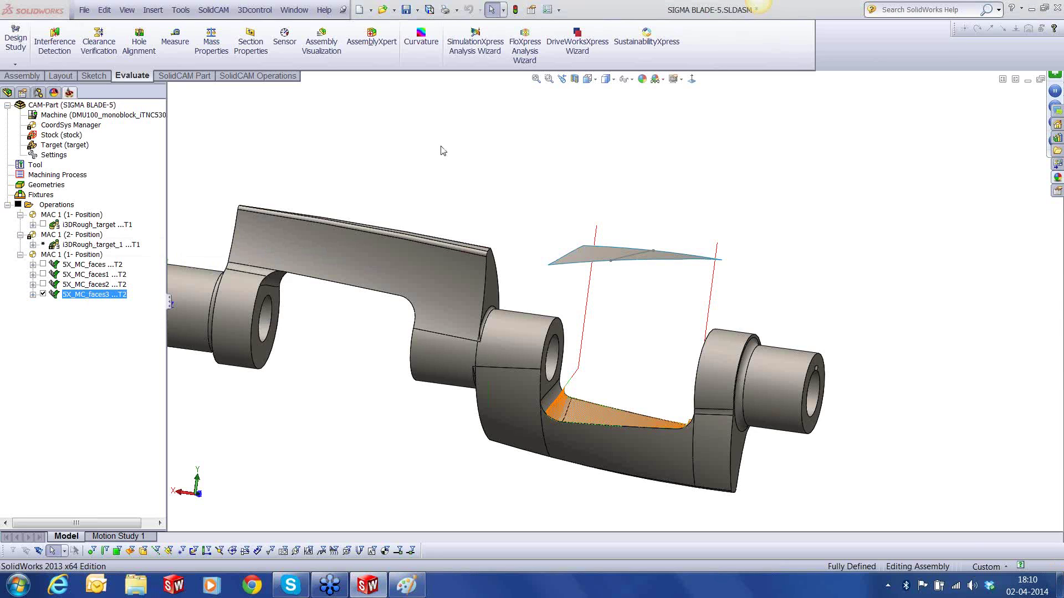
{"action": "left_click", "coordinate": [41, 194]}
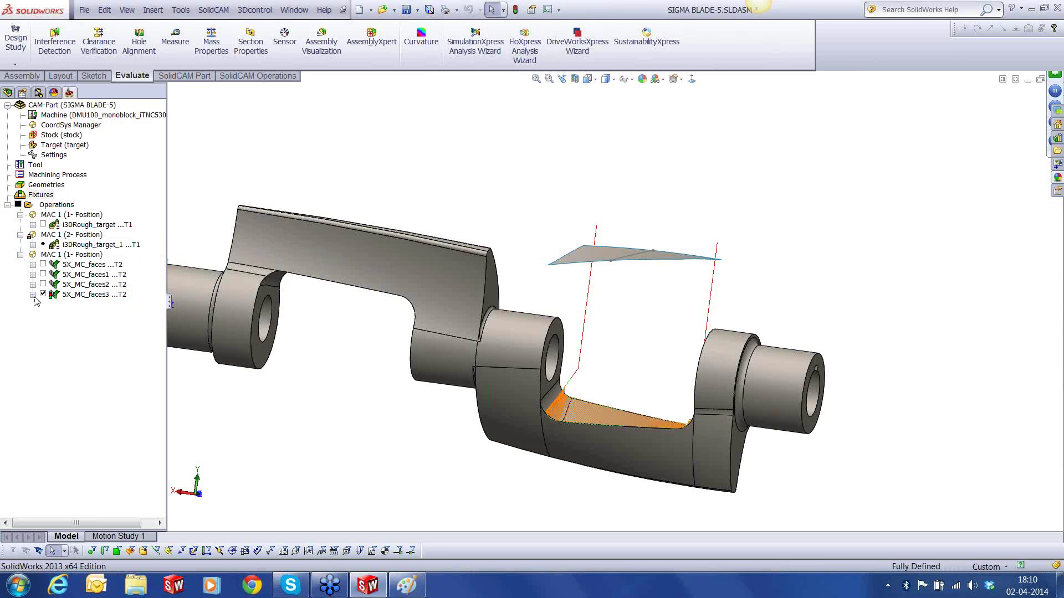
{"action": "left_click", "coordinate": [33, 295]}
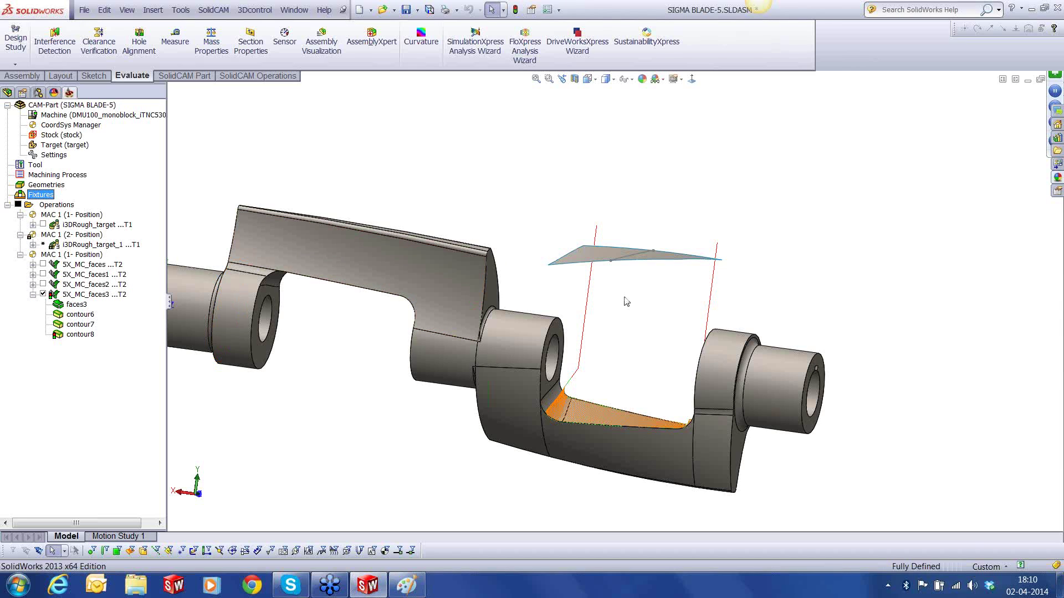
{"action": "middle_click_drag", "start_coordinate": [624, 298], "coordinate": [630, 307]}
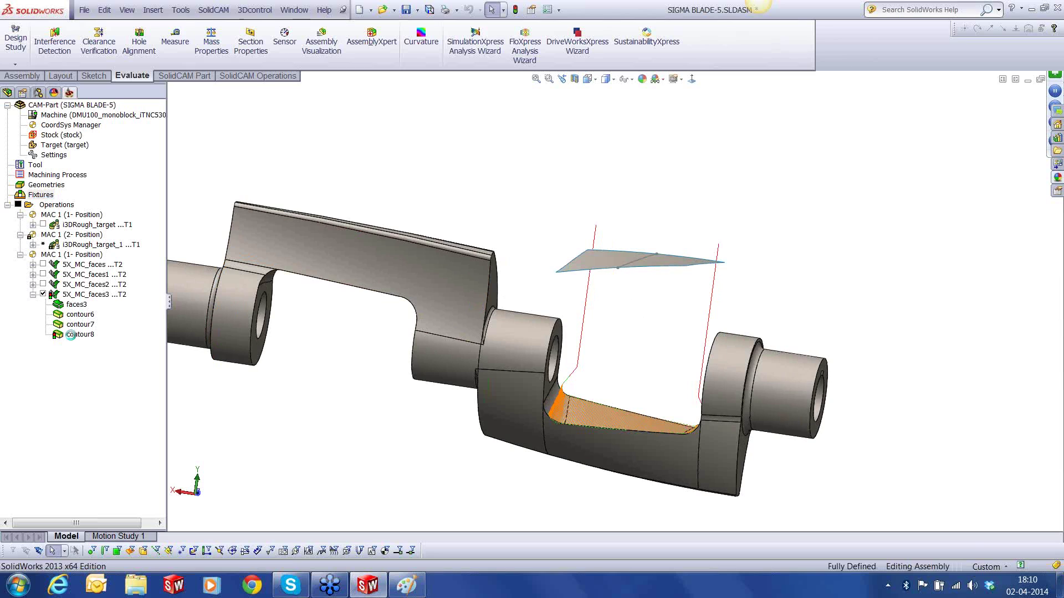
{"action": "right_click", "coordinate": [71, 335]}
{"action": "left_click", "coordinate": [107, 381]}
{"action": "right_click", "coordinate": [71, 301]}
{"action": "left_click", "coordinate": [97, 164]}
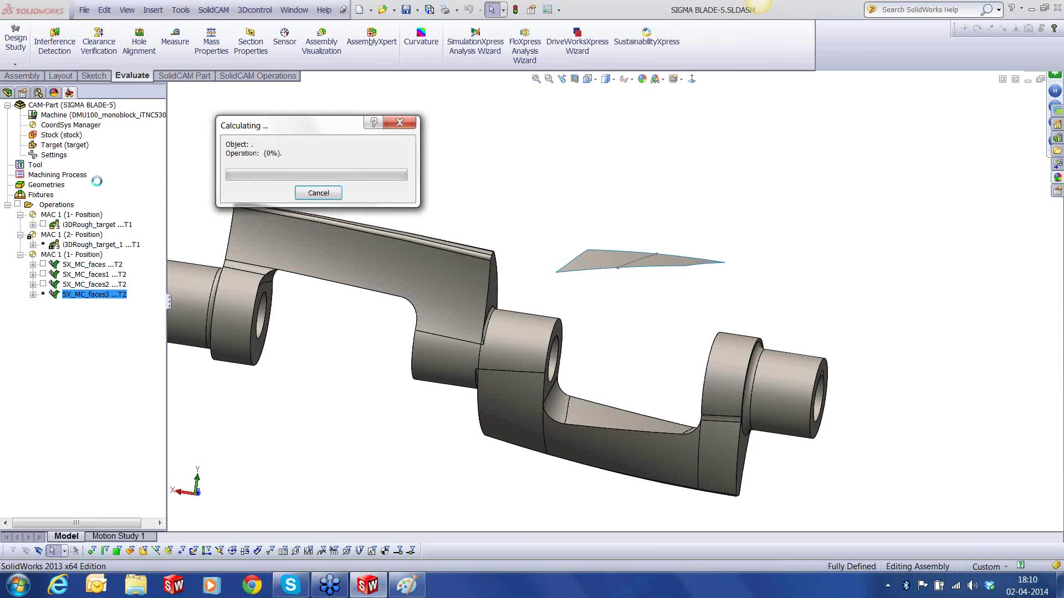
Play the machine simulation of 5X_MC_faces3 to check the B-axis tilt, continuing despite the warnings, and close it.
{"action": "right_click", "coordinate": [98, 295]}
{"action": "left_click", "coordinate": [131, 205]}
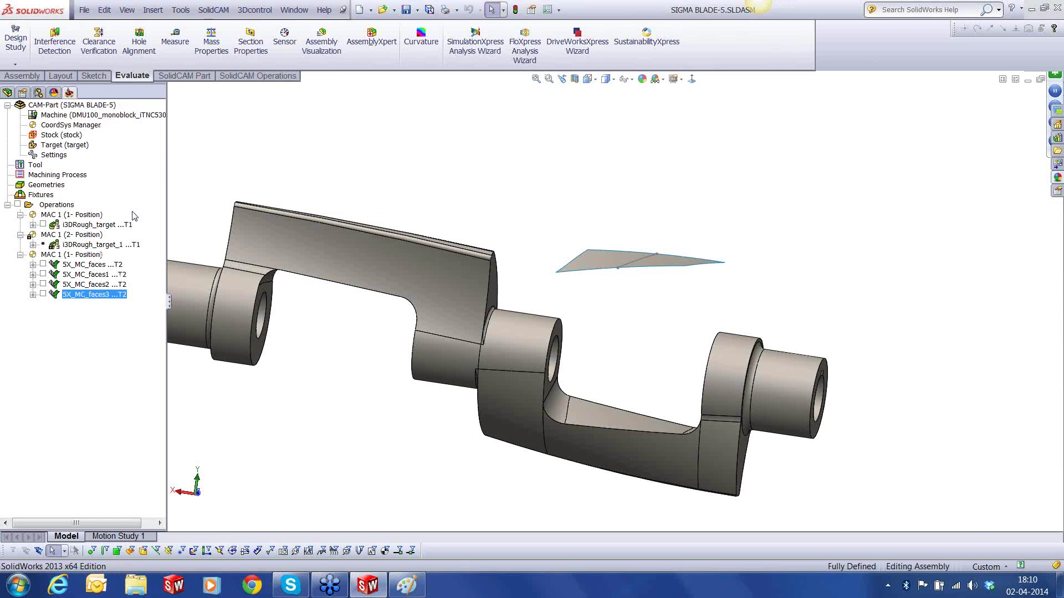
{"action": "left_click", "coordinate": [125, 361]}
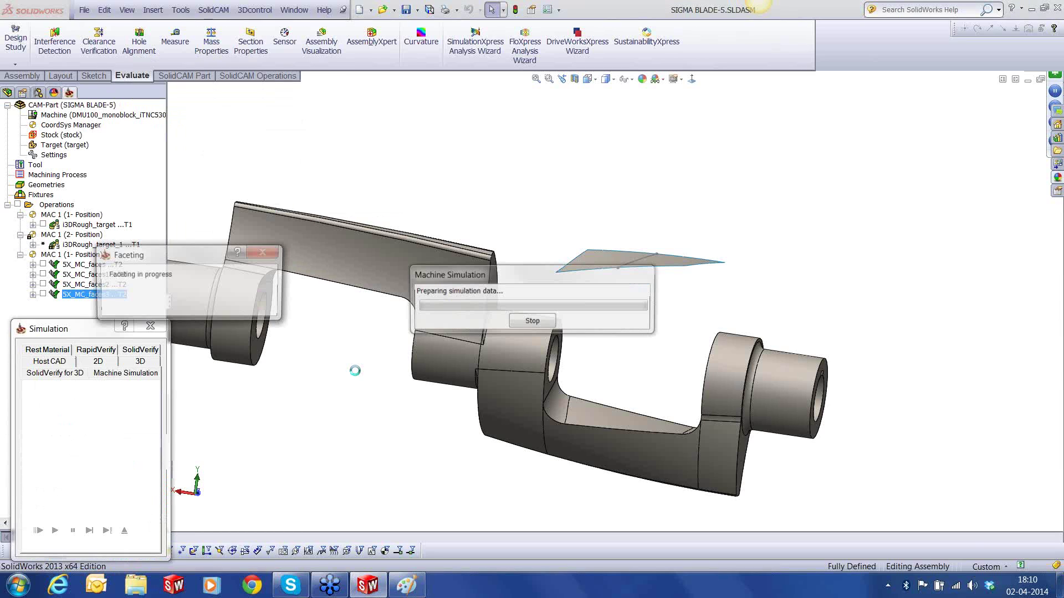
{"action": "left_click", "coordinate": [194, 338]}
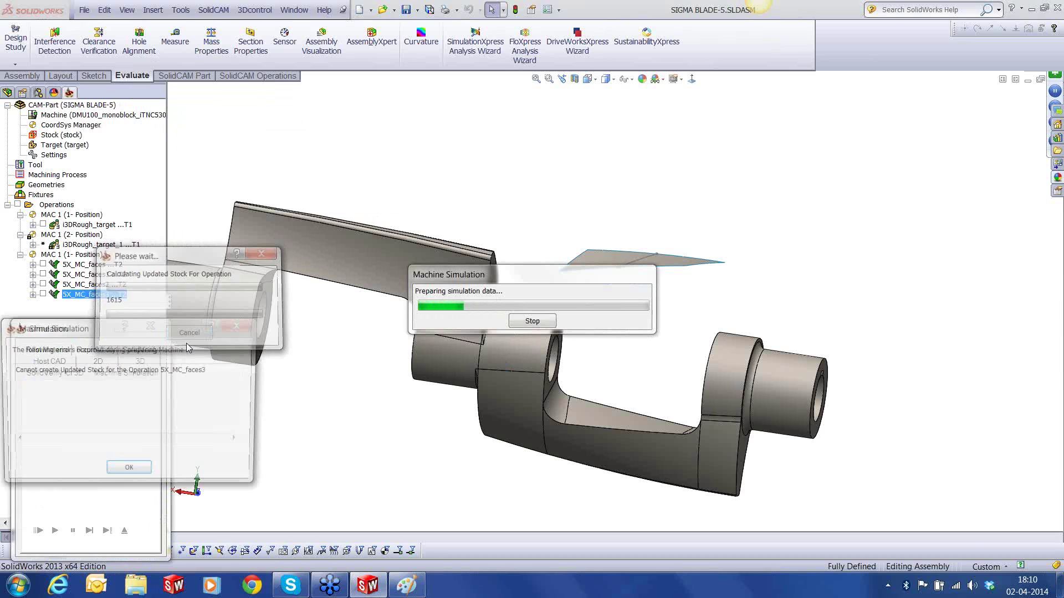
{"action": "left_click", "coordinate": [129, 473]}
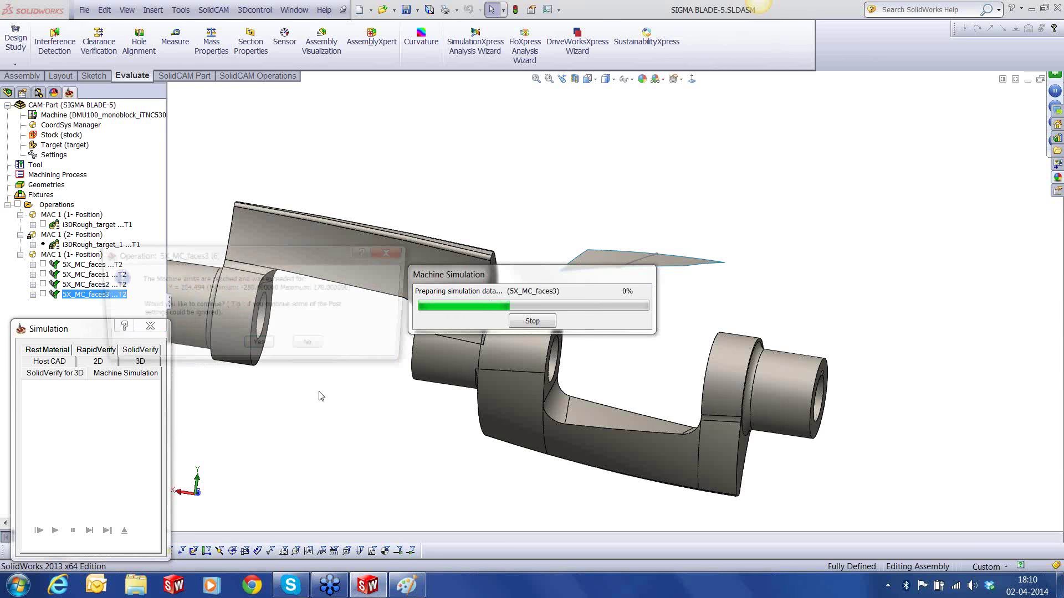
{"action": "left_click", "coordinate": [258, 342]}
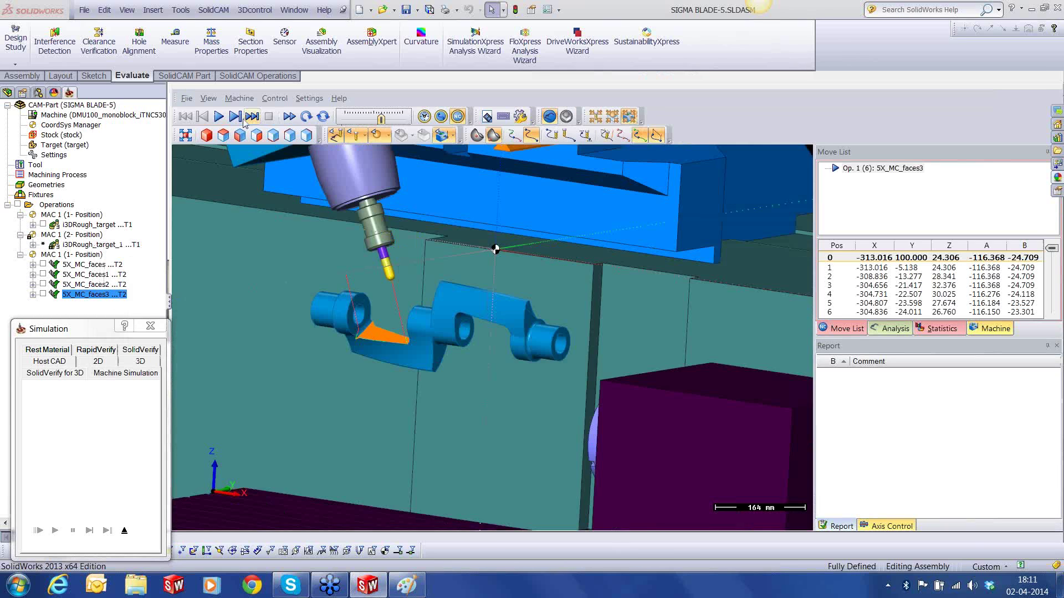
{"action": "left_click", "coordinate": [219, 116]}
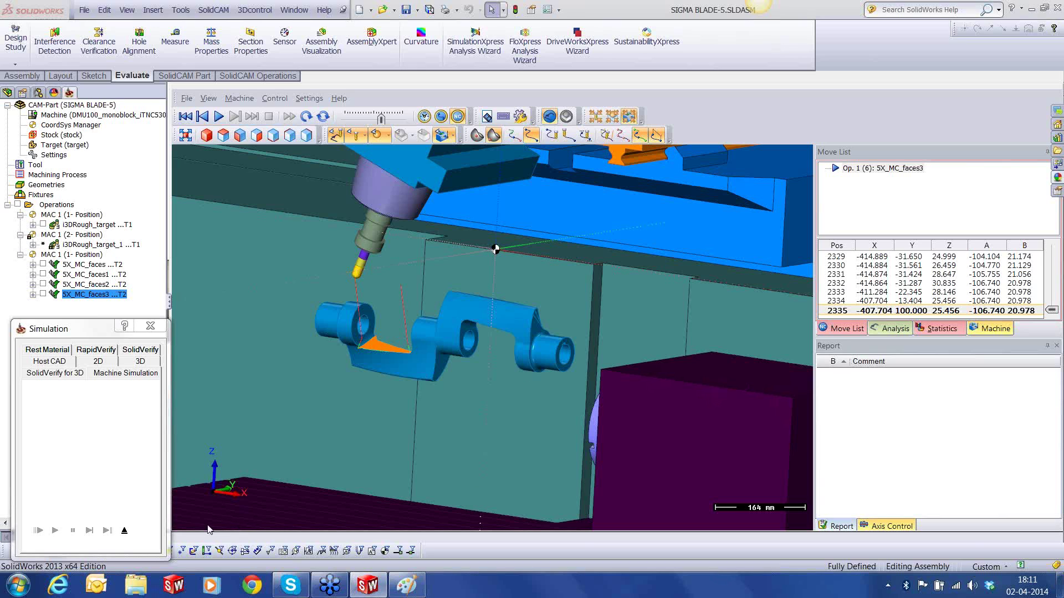
{"action": "left_click", "coordinate": [123, 533]}
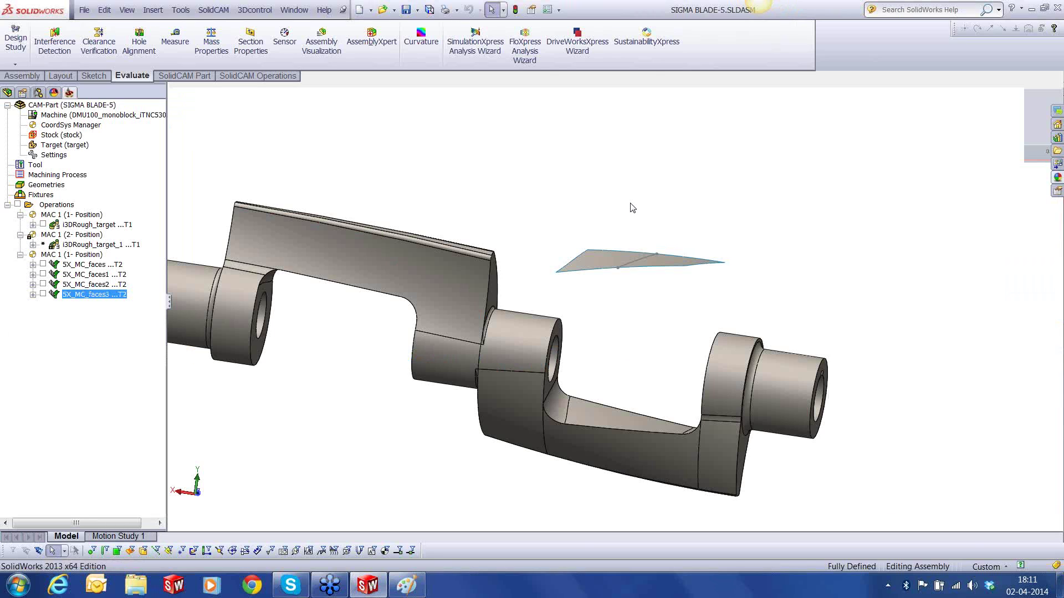
Try to open a CAM-Part from the recent CAM-Parts and dismiss the resulting warnings.
{"action": "middle_click_drag", "start_coordinate": [630, 202], "coordinate": [631, 206]}
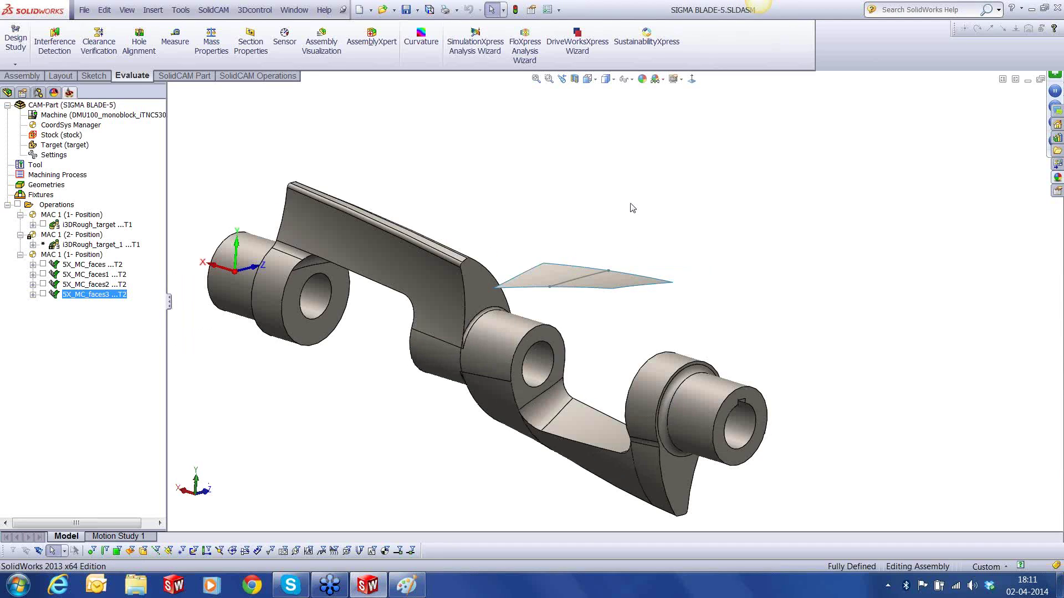
{"action": "left_click", "coordinate": [213, 17]}
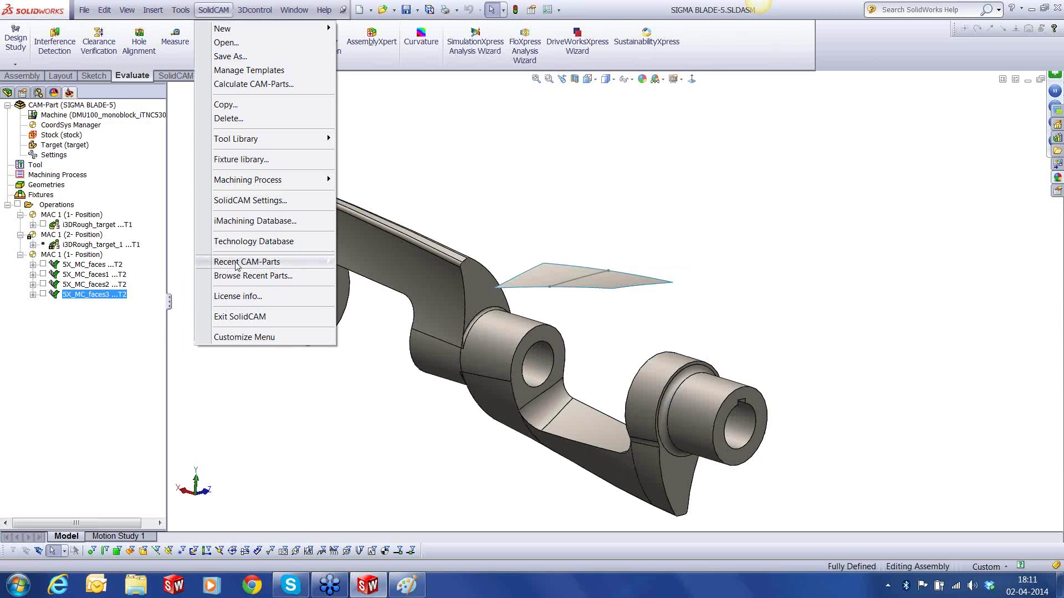
{"action": "mouse_move", "coordinate": [291, 262]}
{"action": "left_click", "coordinate": [373, 266]}
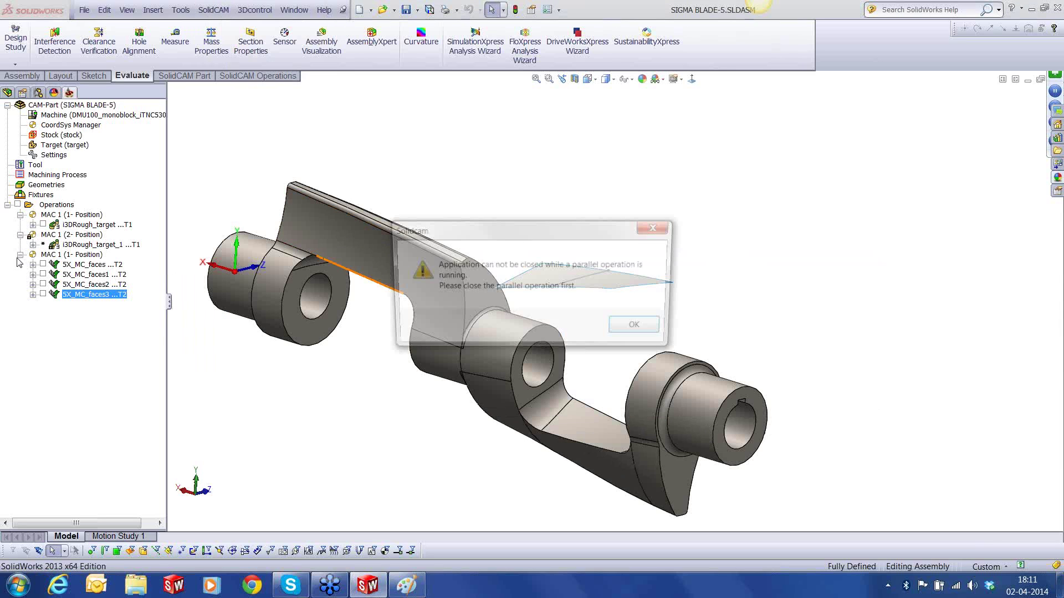
{"action": "left_click", "coordinate": [641, 329]}
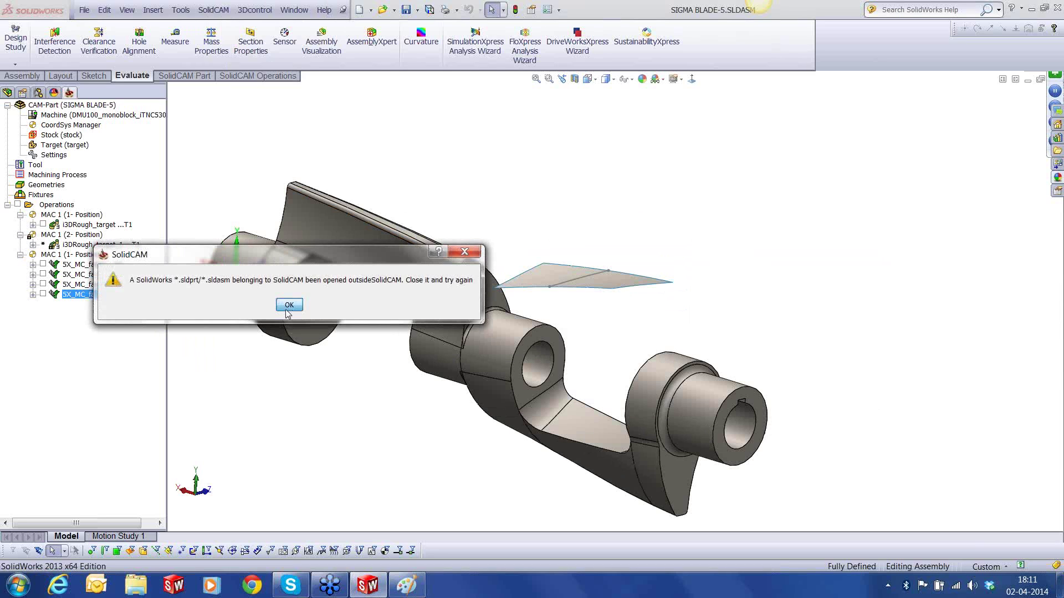
{"action": "left_click", "coordinate": [289, 305]}
{"action": "left_click", "coordinate": [64, 245]}
{"action": "right_click", "coordinate": [65, 248]}
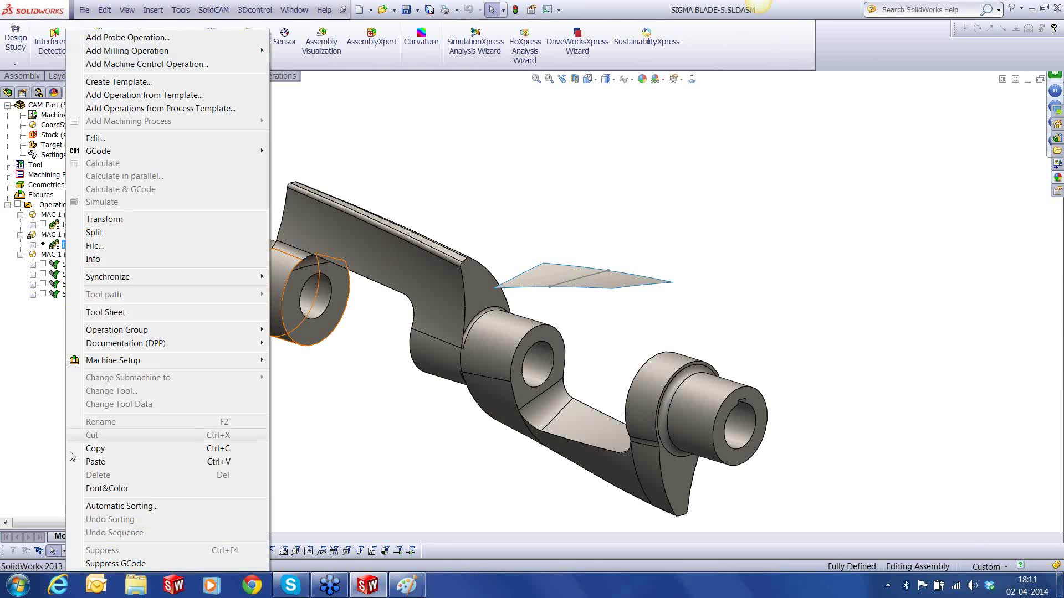
{"action": "left_click", "coordinate": [32, 434]}
Open Windows Task Manager, end the SLDWORKS.exe process, and close Task Manager.
{"action": "right_click", "coordinate": [443, 594]}
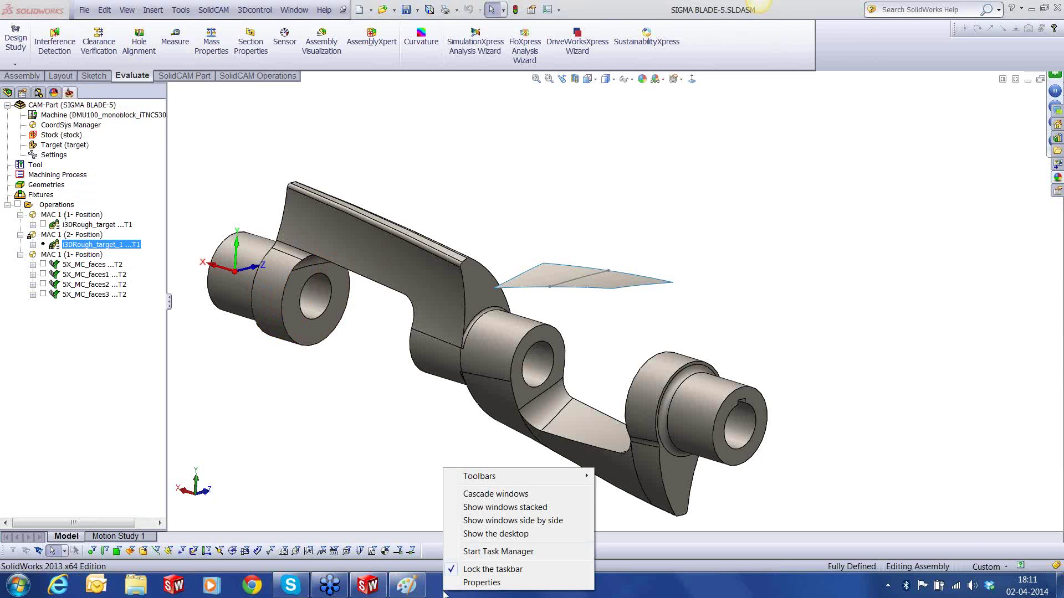
{"action": "left_click", "coordinate": [481, 552]}
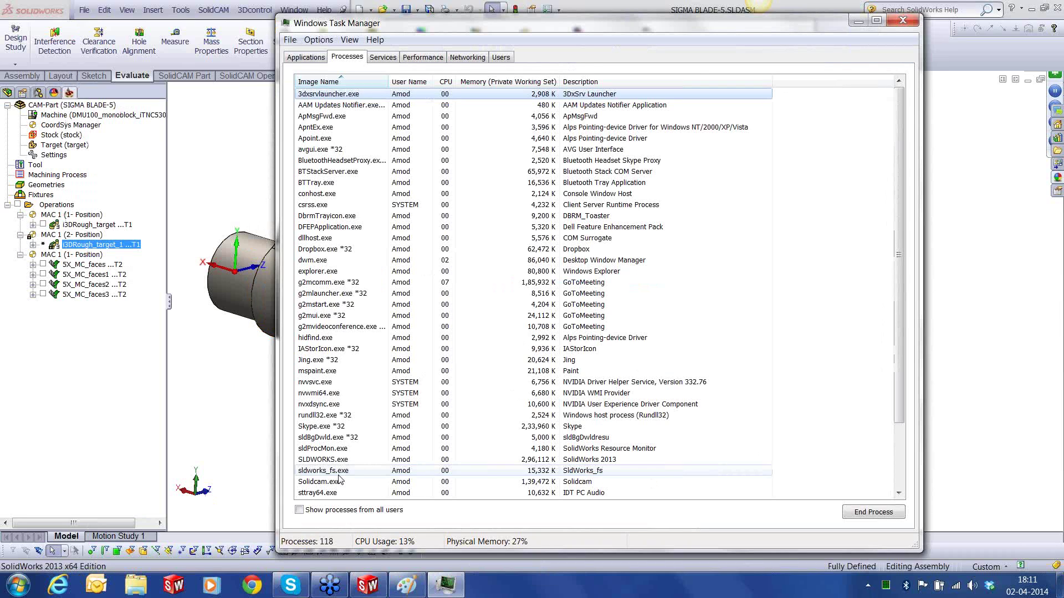
{"action": "left_click", "coordinate": [323, 459]}
{"action": "left_click", "coordinate": [873, 512]}
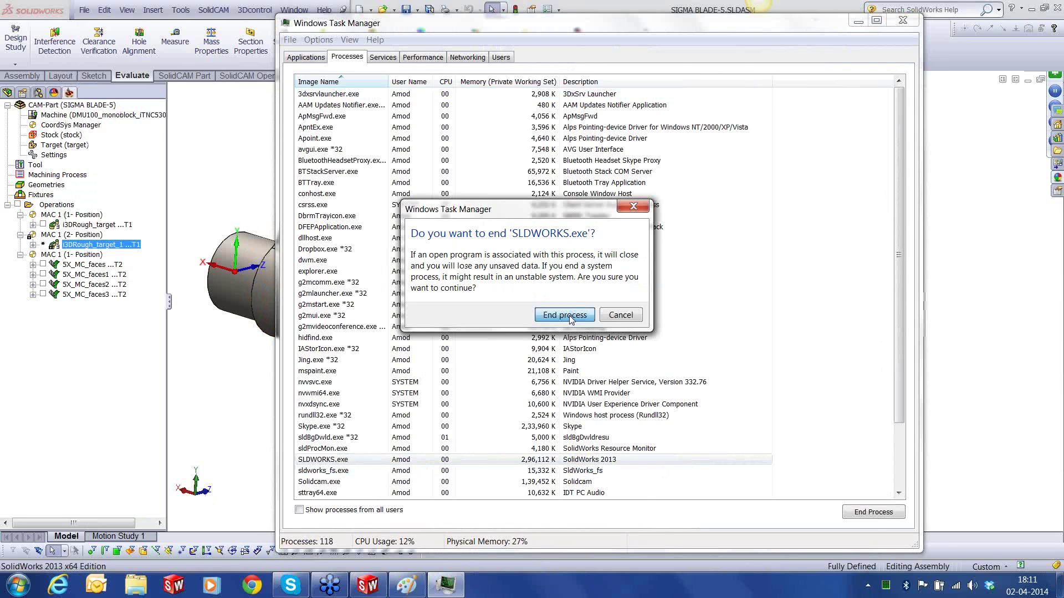
{"action": "left_click", "coordinate": [569, 317]}
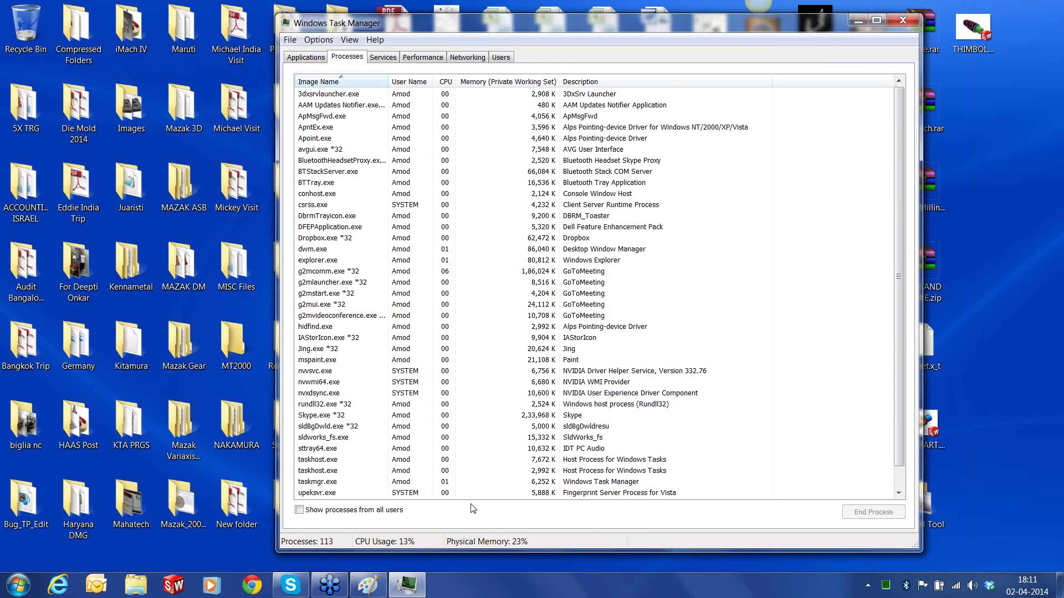
{"action": "left_click", "coordinate": [899, 24]}
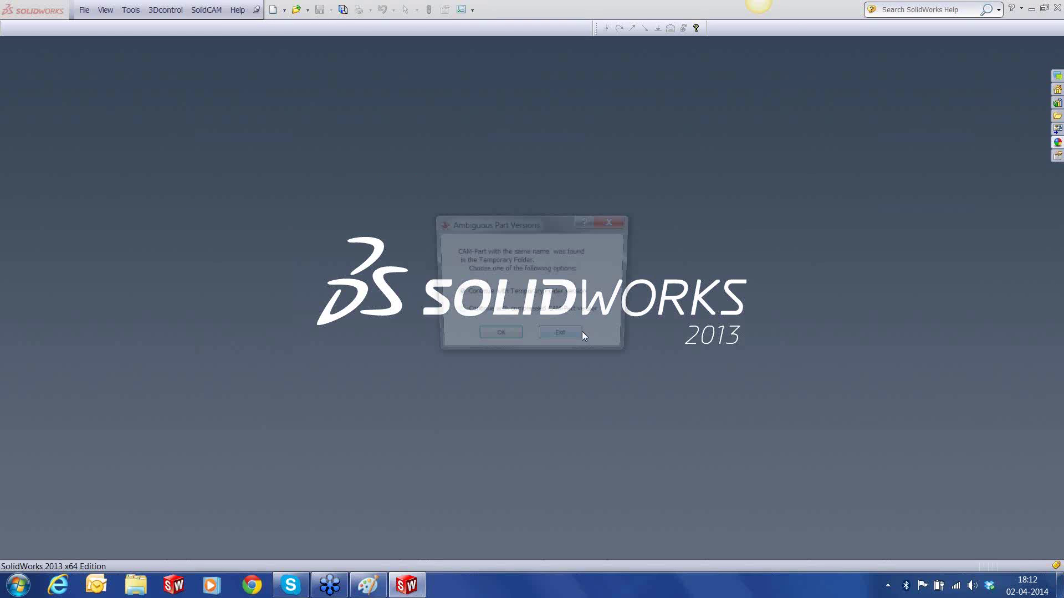
Reopen the SIGMA BLADE-5 CAM-Part and calculate i3DRough_target_1 in parallel on the local computer.
{"action": "left_click", "coordinate": [498, 340]}
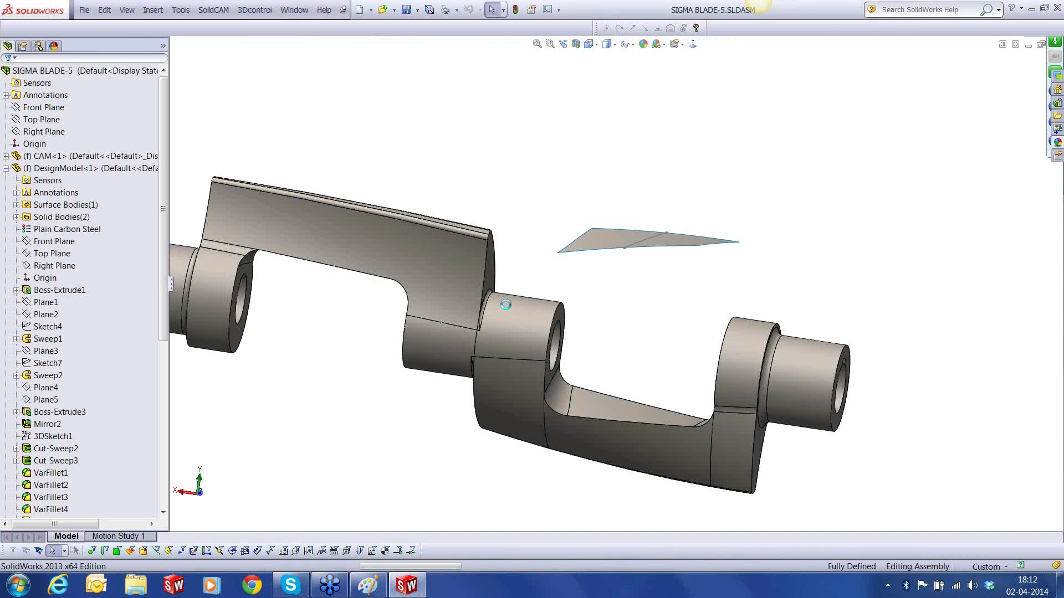
{"action": "left_click", "coordinate": [76, 247]}
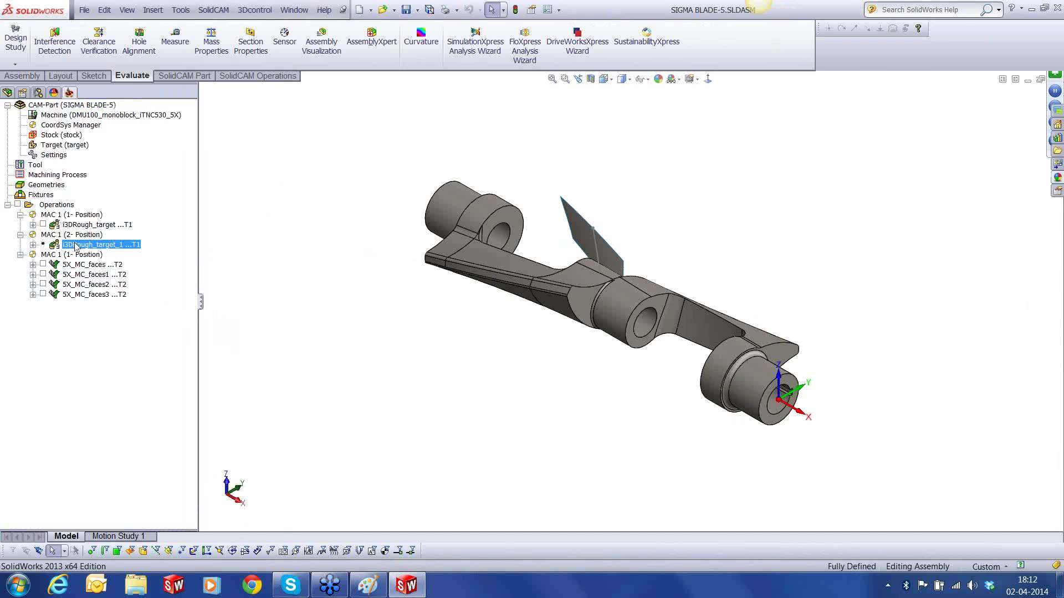
{"action": "right_click", "coordinate": [76, 247]}
{"action": "left_click", "coordinate": [128, 183]}
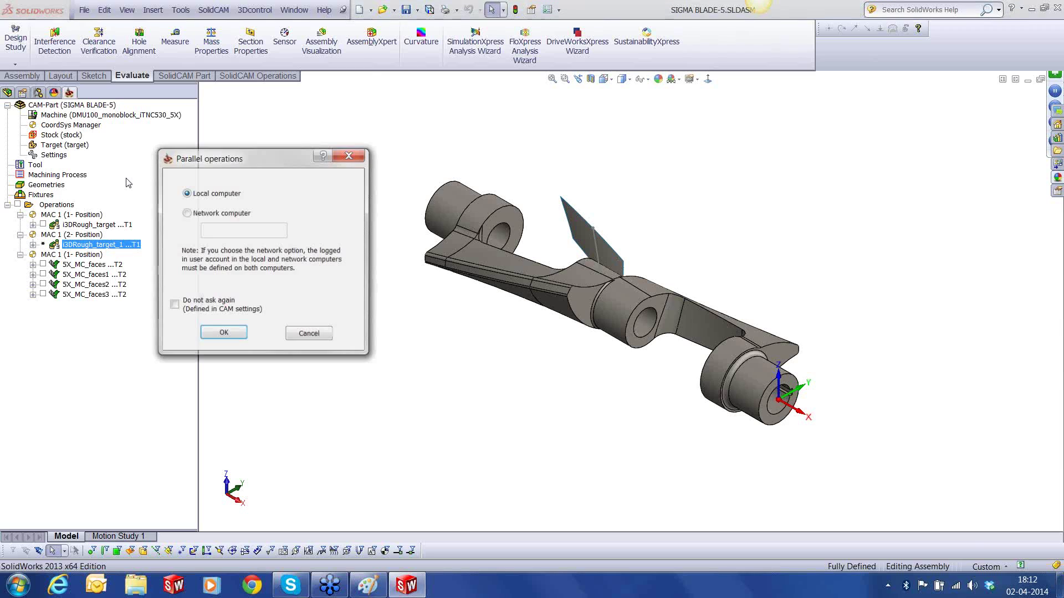
{"action": "left_click", "coordinate": [217, 334]}
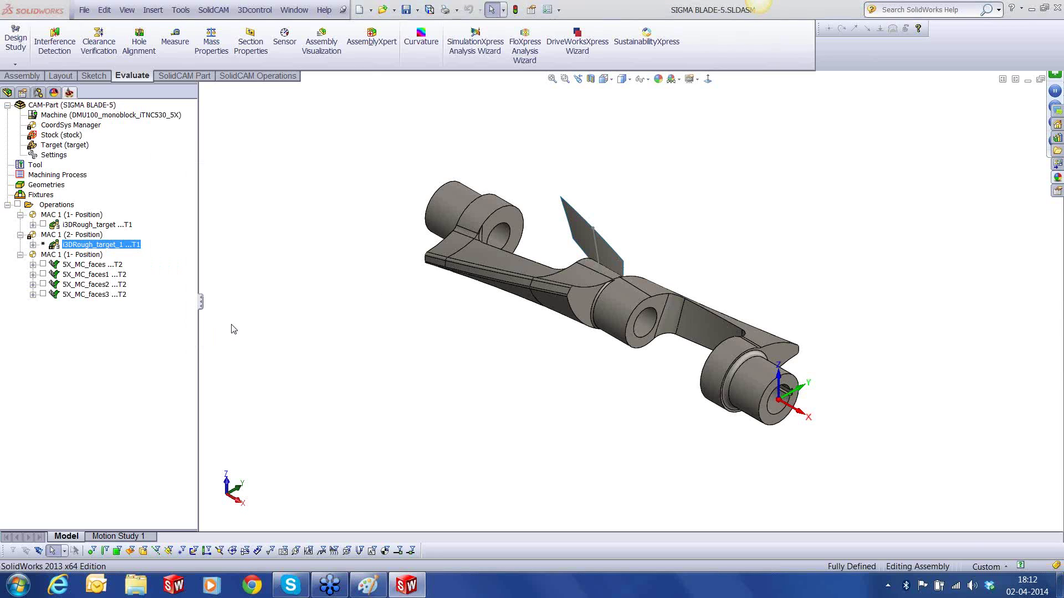
Add a multi-axis milling operation after 5X_MC_faces3, using the Parallel to curves technology.
{"action": "middle_click_drag", "start_coordinate": [540, 338], "coordinate": [340, 349]}
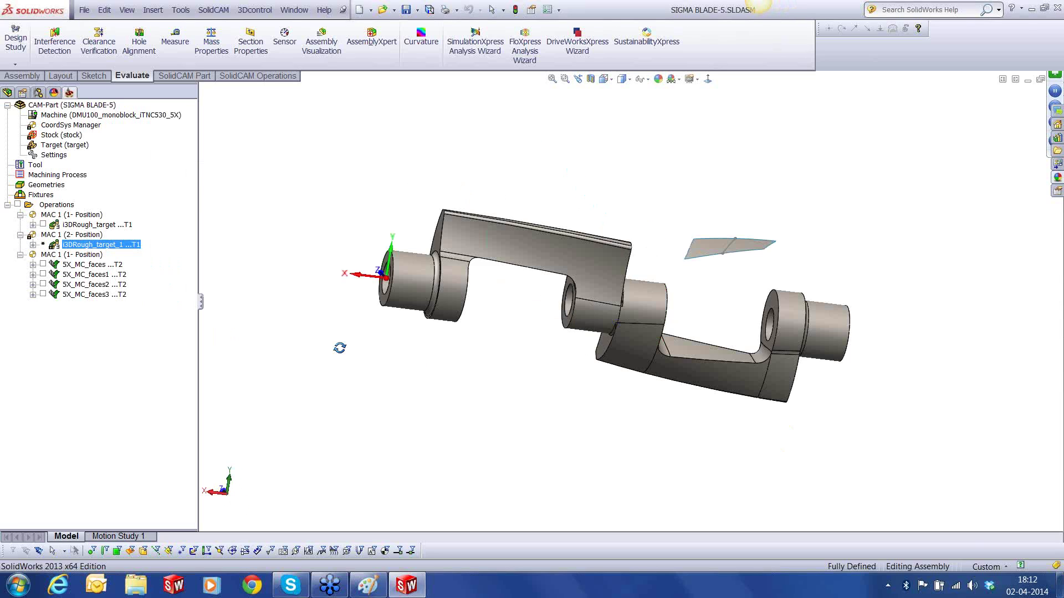
{"action": "scroll", "coordinate": [739, 392], "scroll_direction": "down", "scroll_amount": 3}
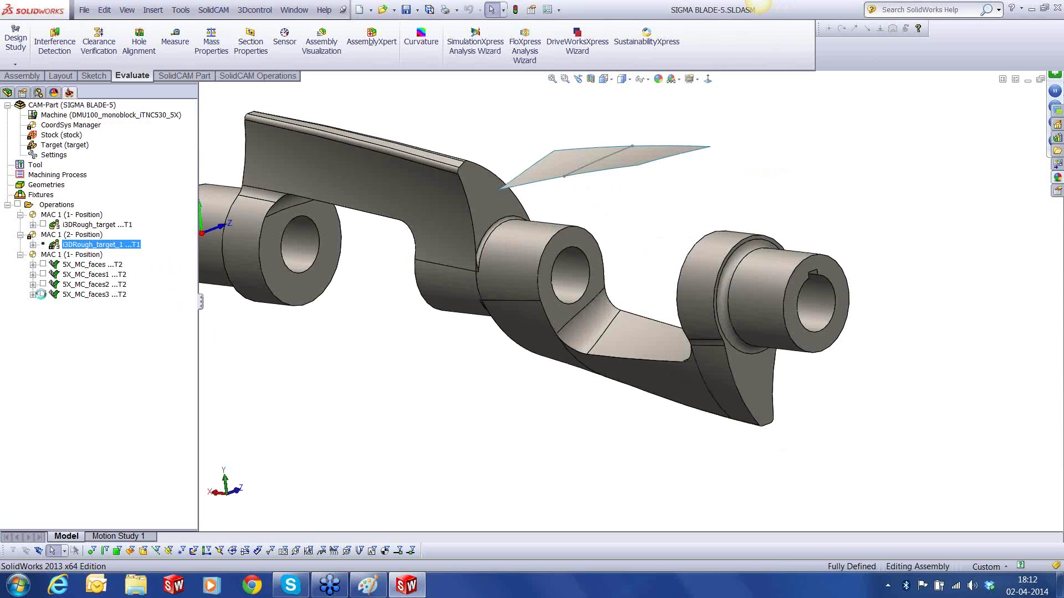
{"action": "middle_click_drag", "start_coordinate": [681, 351], "coordinate": [705, 329]}
{"action": "middle_click", "coordinate": [696, 361]}
{"action": "left_click", "coordinate": [43, 295]}
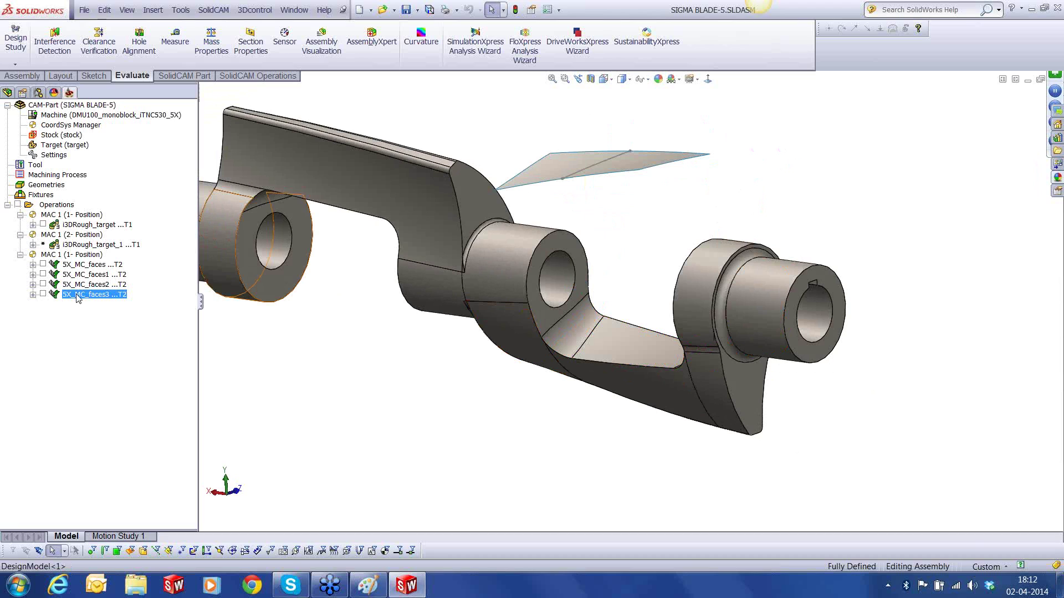
{"action": "left_click", "coordinate": [81, 245]}
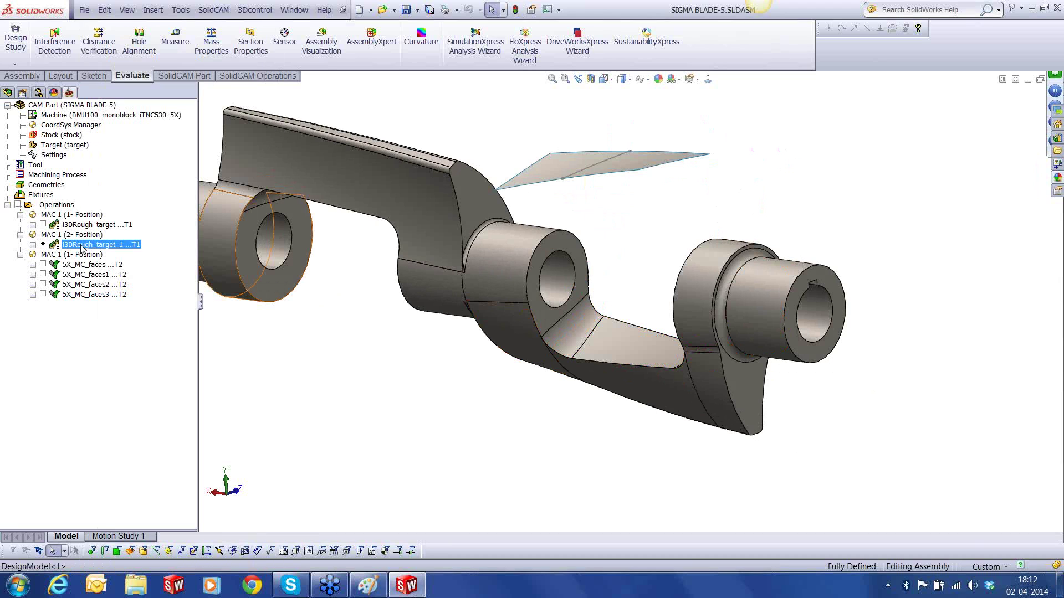
{"action": "left_click", "coordinate": [92, 297]}
{"action": "right_click", "coordinate": [93, 299]}
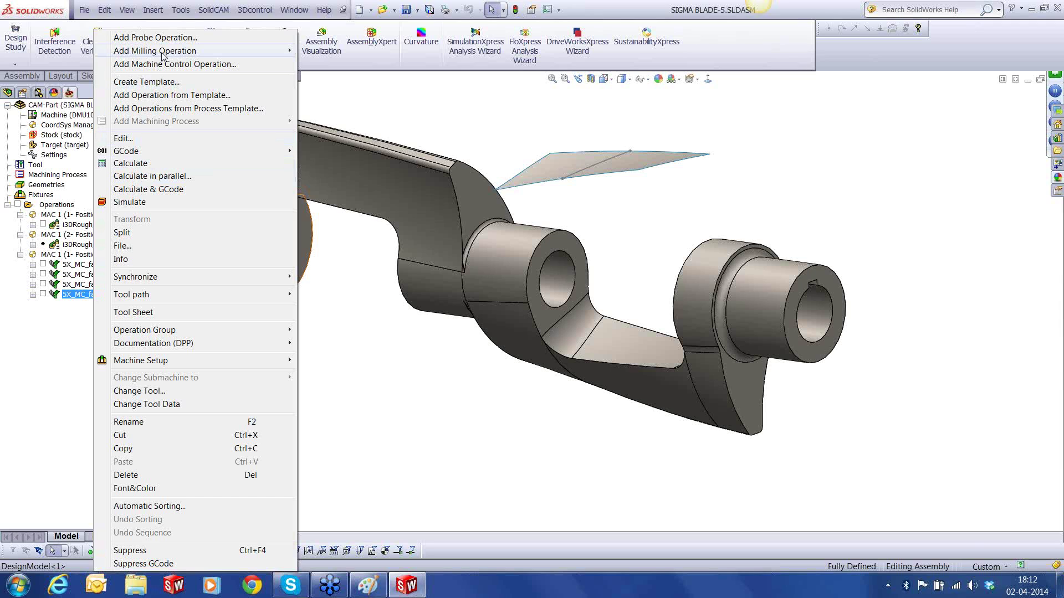
{"action": "mouse_move", "coordinate": [161, 52]}
{"action": "left_click", "coordinate": [340, 341]}
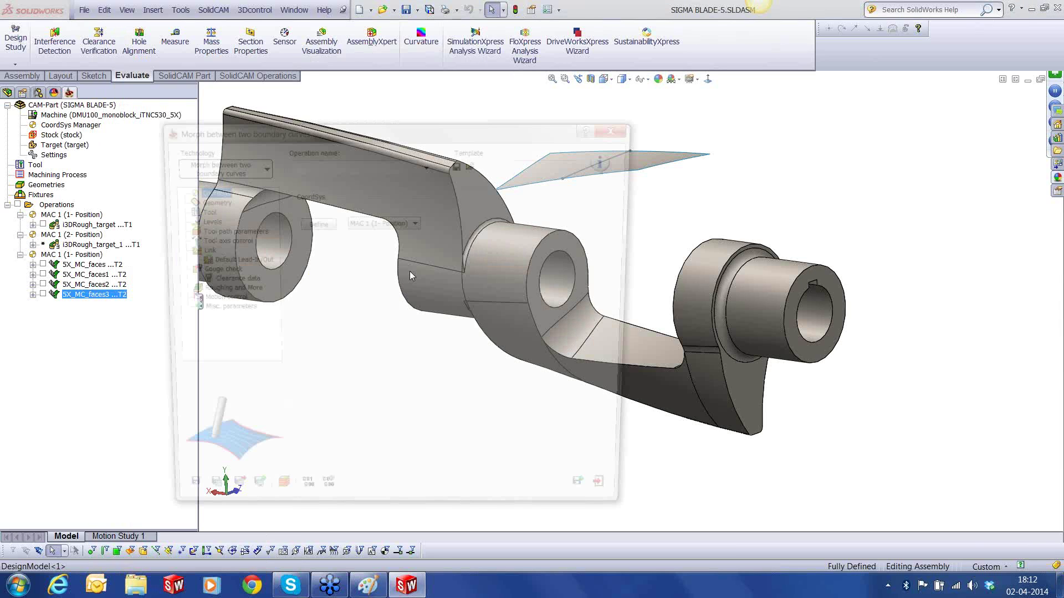
Define the drive surface faces4 from the flat end face around the bore of the middle hub.
{"action": "left_click", "coordinate": [207, 201]}
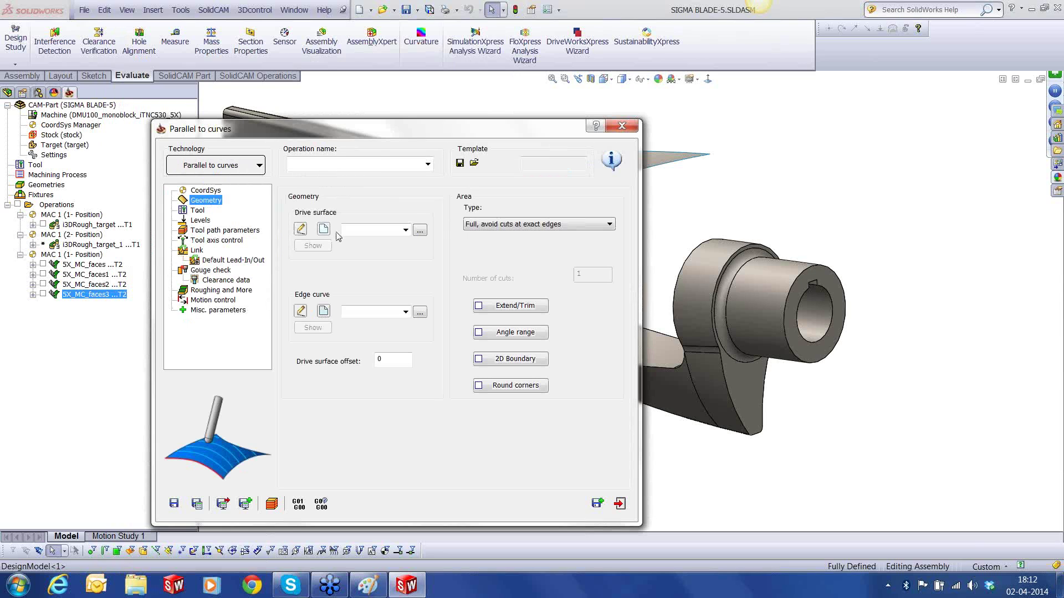
{"action": "left_click", "coordinate": [324, 312]}
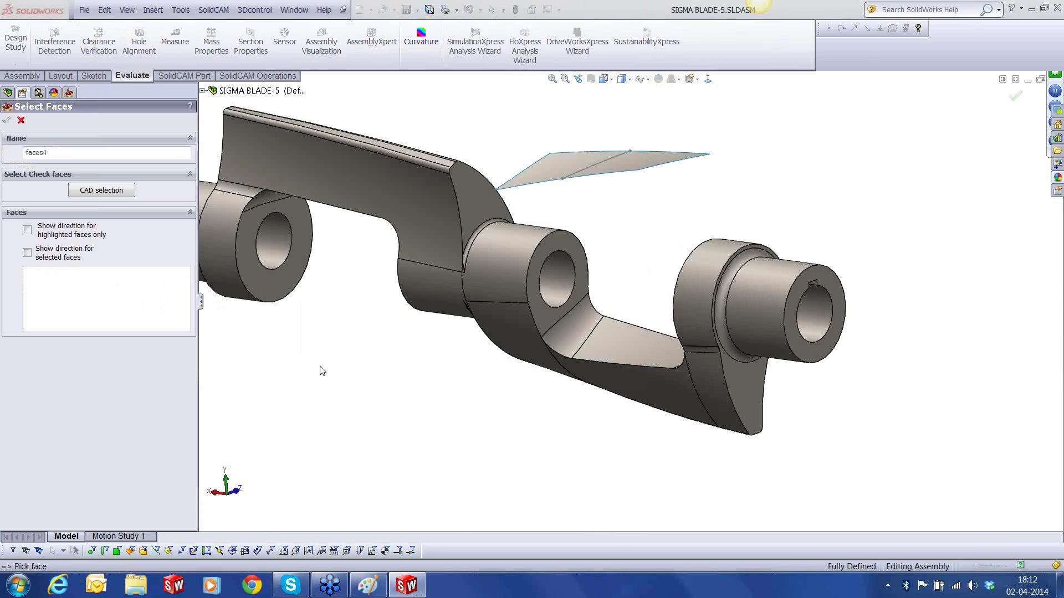
{"action": "middle_click_drag", "start_coordinate": [322, 370], "coordinate": [486, 299]}
{"action": "middle_click_drag", "start_coordinate": [486, 299], "coordinate": [527, 327]}
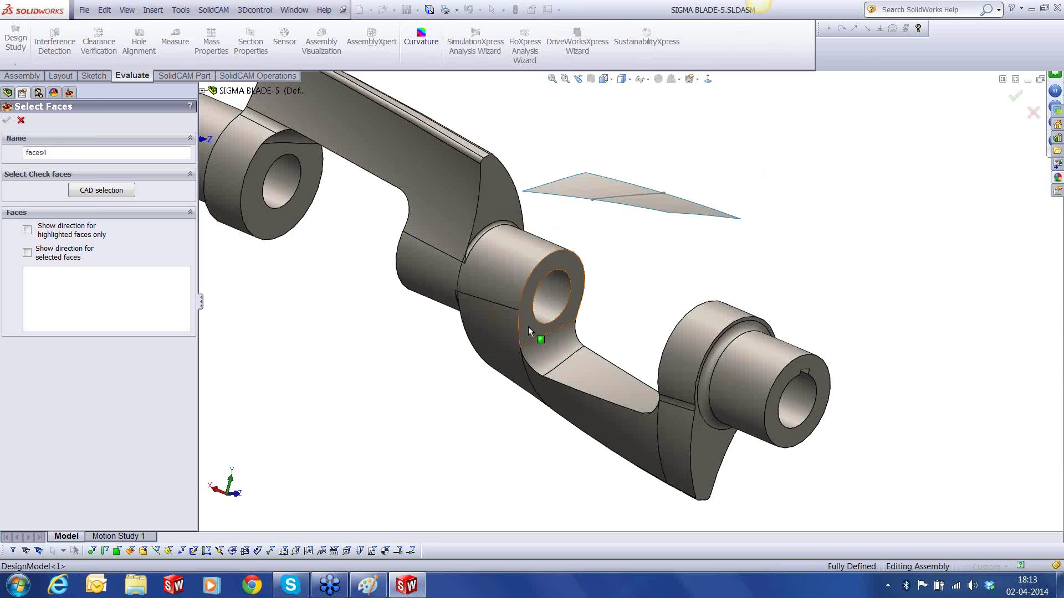
{"action": "left_click", "coordinate": [528, 327]}
{"action": "middle_click_drag", "start_coordinate": [515, 368], "coordinate": [501, 383]}
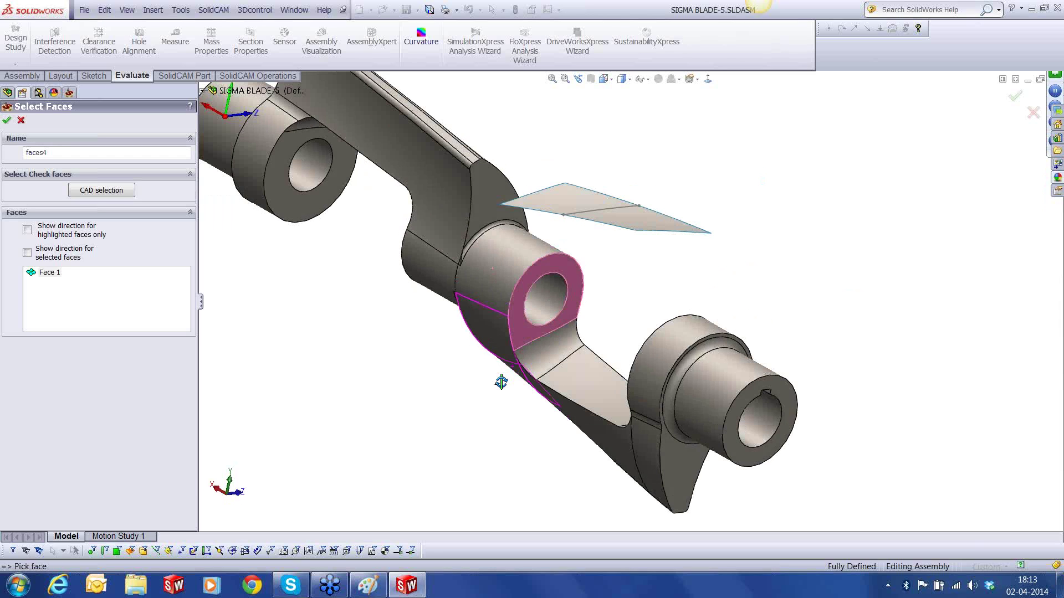
{"action": "scroll", "coordinate": [515, 318], "scroll_direction": "down", "scroll_amount": 3}
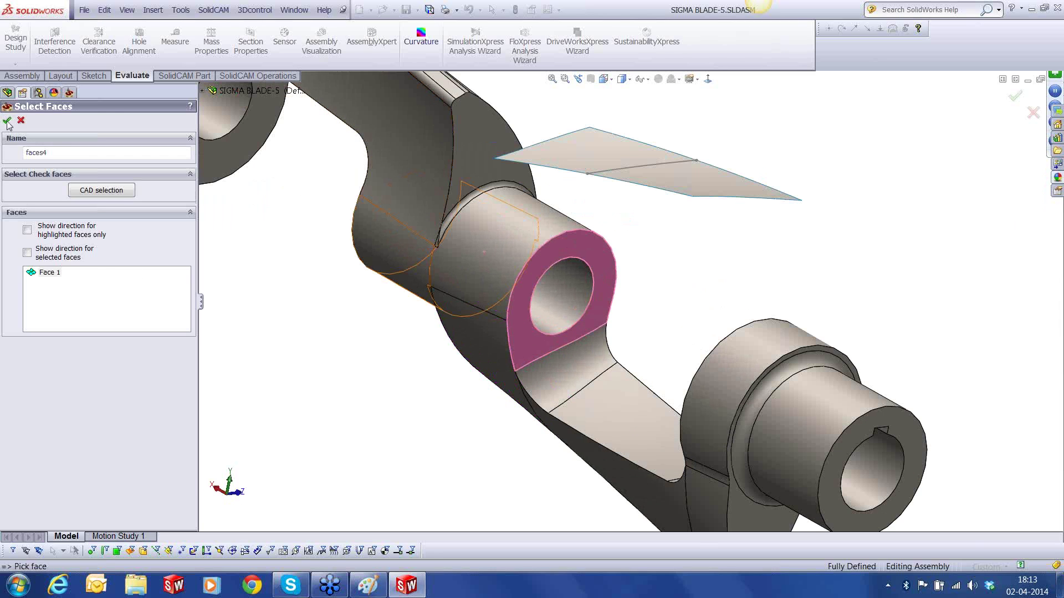
{"action": "left_click", "coordinate": [6, 121]}
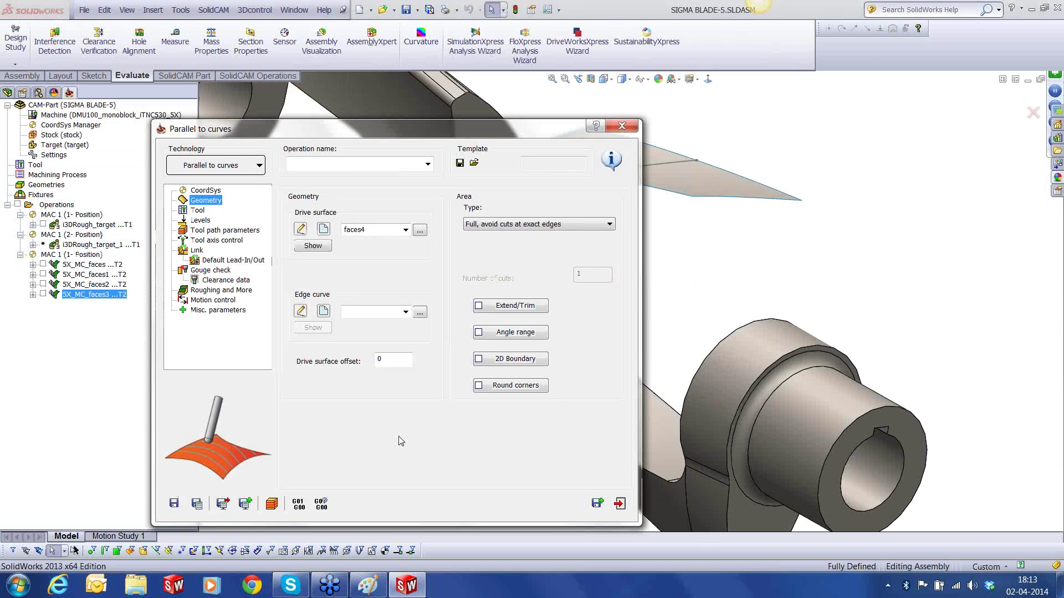
Define edge curve contour9 along the drive face's lower straight edge and set the area type to Determined by number of cuts.
{"action": "left_click", "coordinate": [324, 311]}
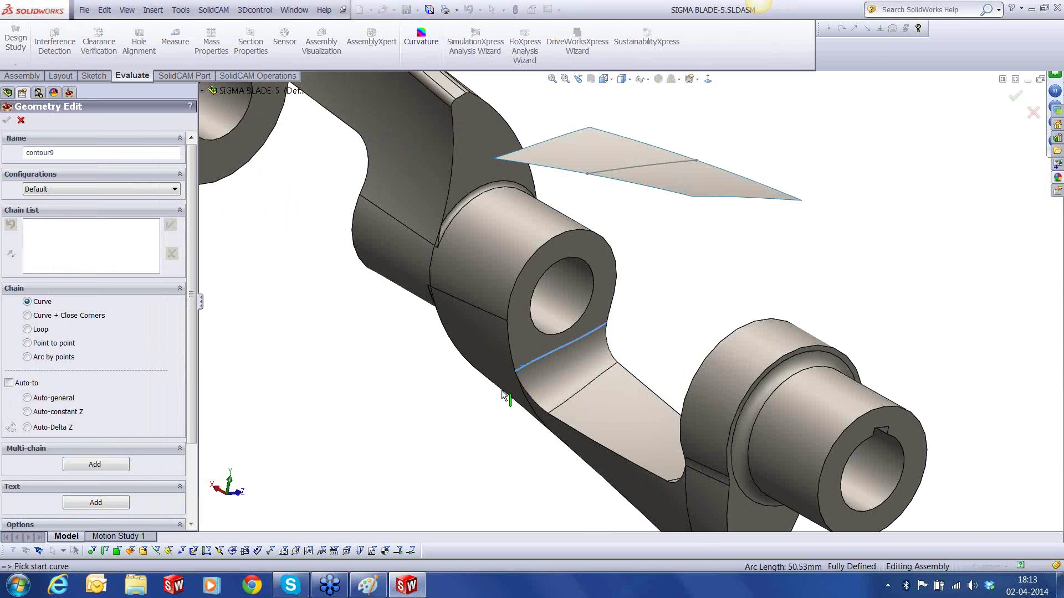
{"action": "left_click", "coordinate": [501, 390]}
{"action": "left_click", "coordinate": [6, 121]}
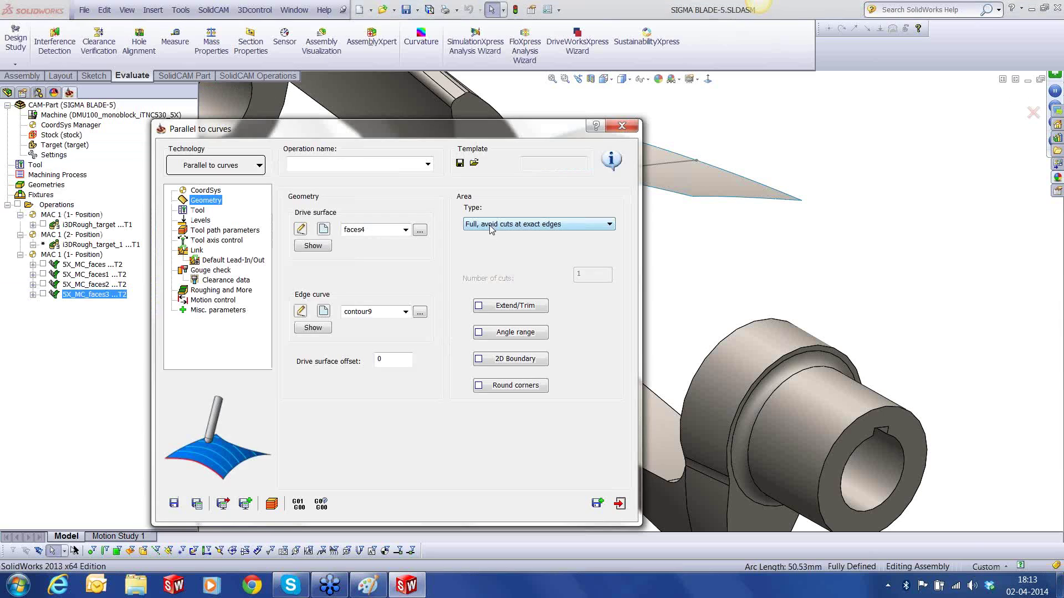
{"action": "left_click", "coordinate": [491, 225]}
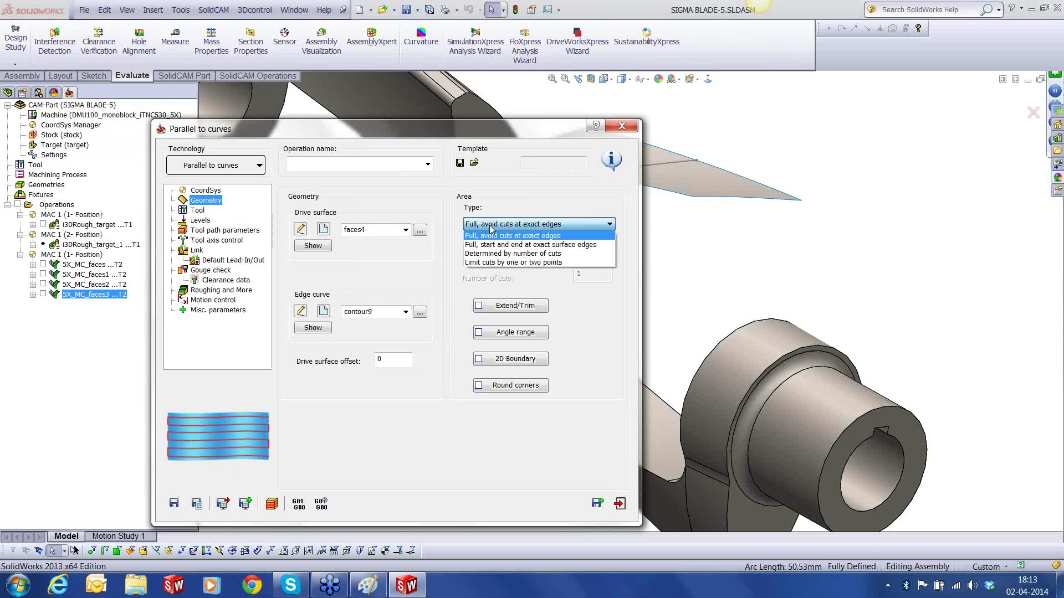
{"action": "left_click", "coordinate": [490, 254]}
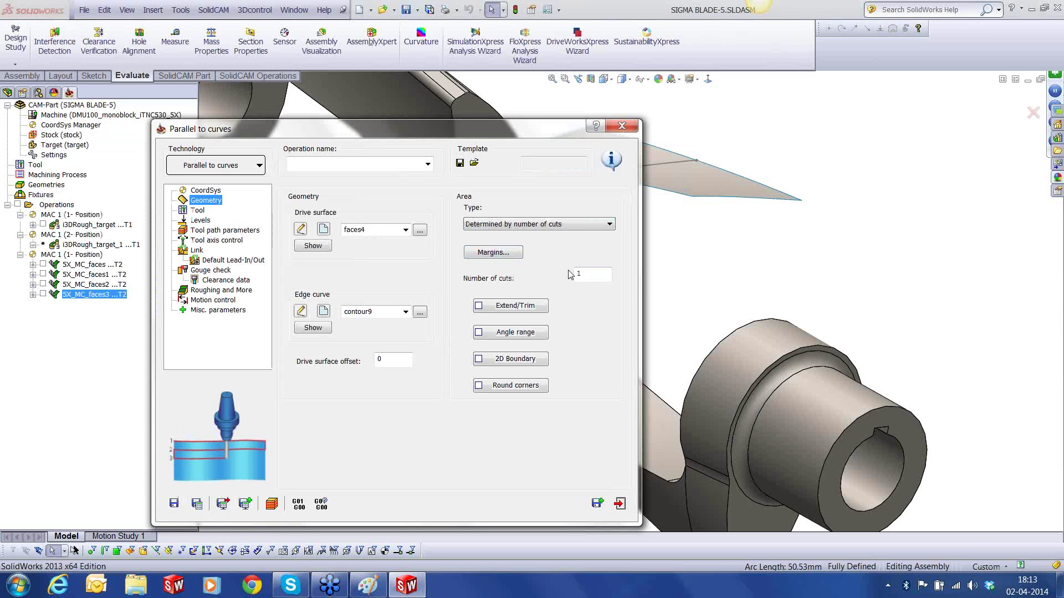
Assign a 16 mm milling tool from the part's tool table to the operation.
{"action": "left_click", "coordinate": [200, 210]}
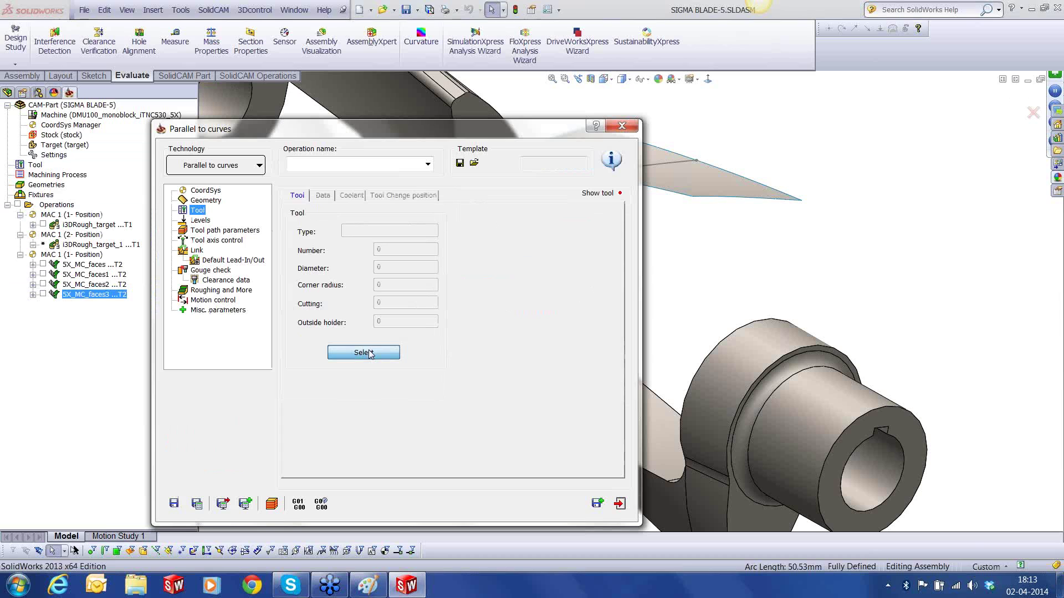
{"action": "left_click", "coordinate": [369, 353]}
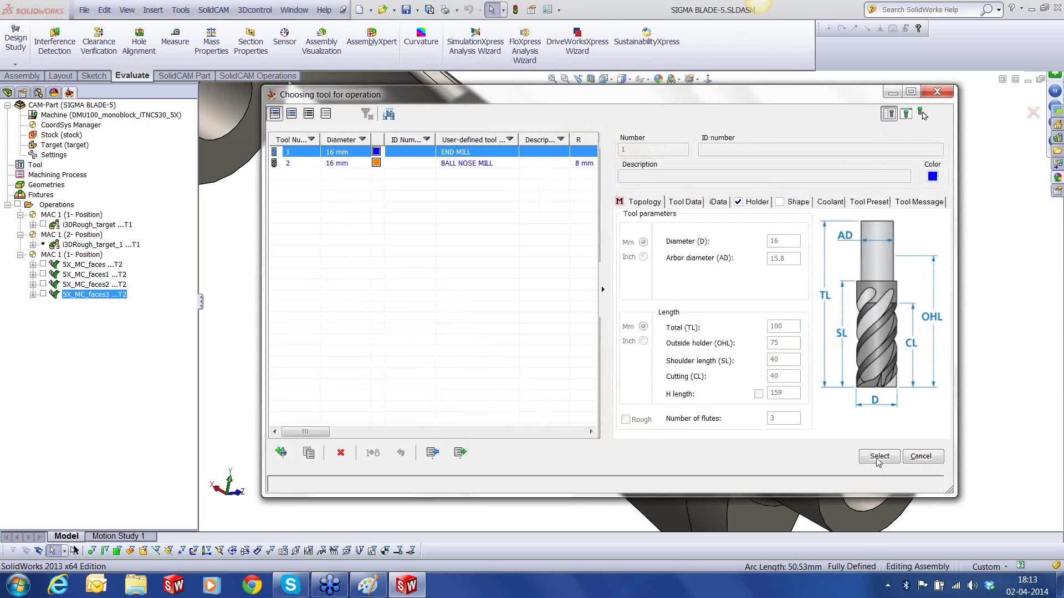
{"action": "key", "text": "Down"}
{"action": "left_click", "coordinate": [878, 459]}
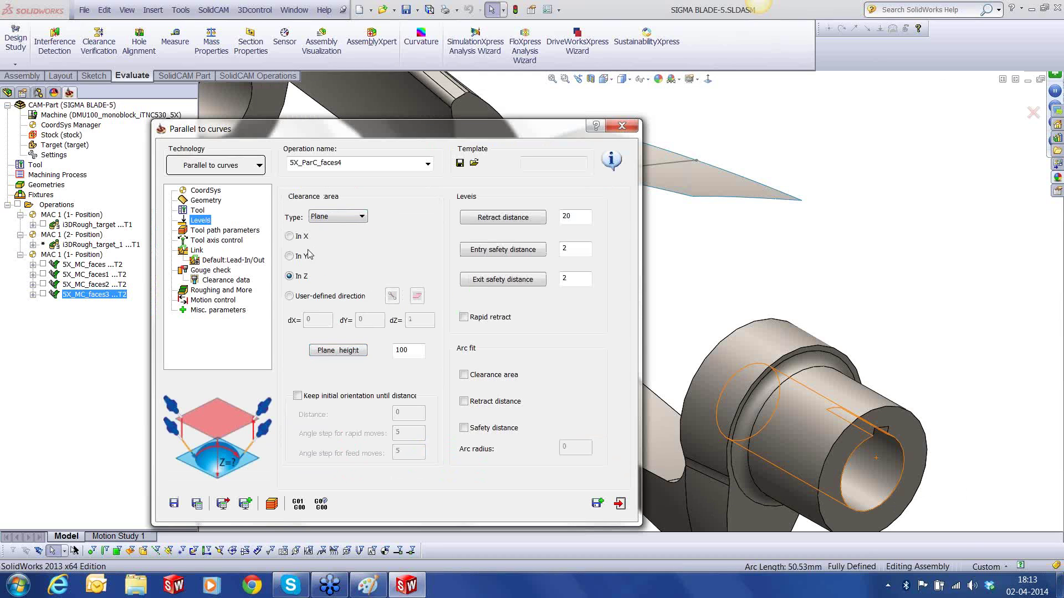
Orient the clearance plane in Y and set both the entry and exit safety distances to 10.
{"action": "double_click", "coordinate": [571, 249]}
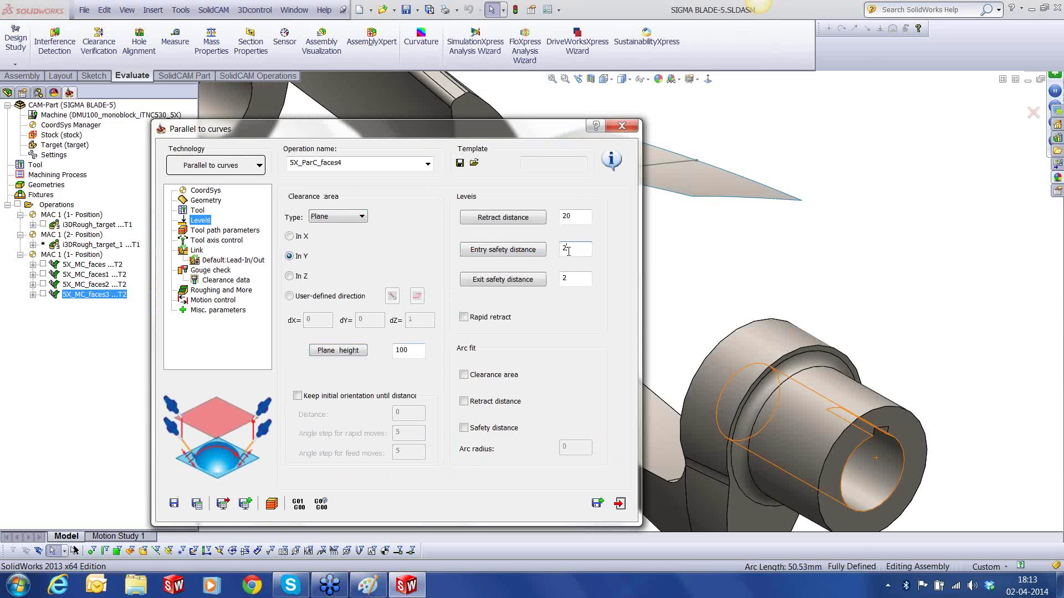
{"action": "type", "text": "10"}
{"action": "double_click", "coordinate": [571, 278]}
{"action": "type", "text": "10"}
Set the tilt angle at side of cutting to 90 for the operation's tool axis.
{"action": "left_click", "coordinate": [222, 231]}
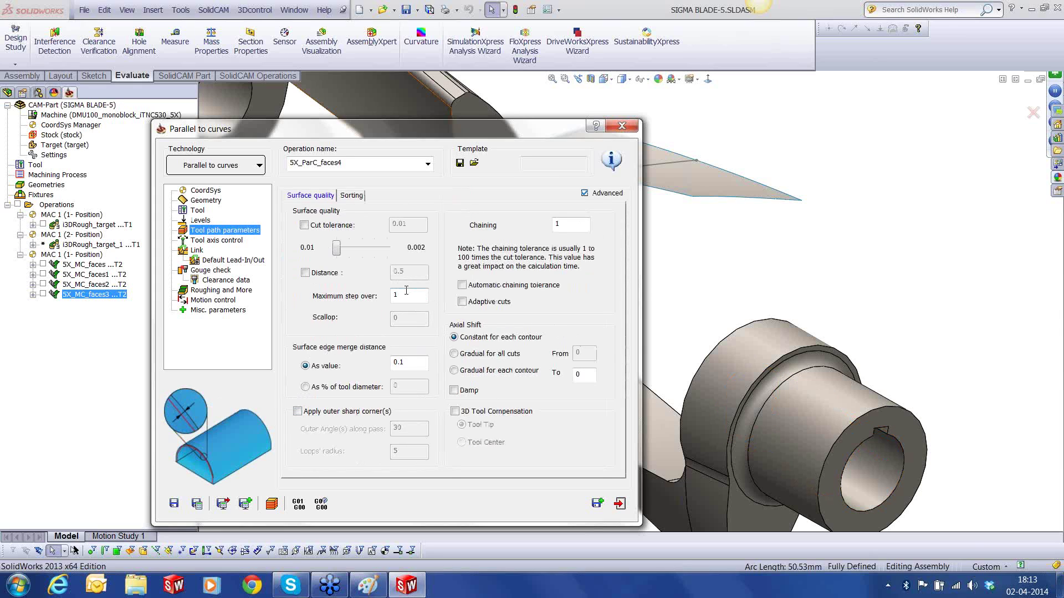
{"action": "left_click", "coordinate": [237, 242]}
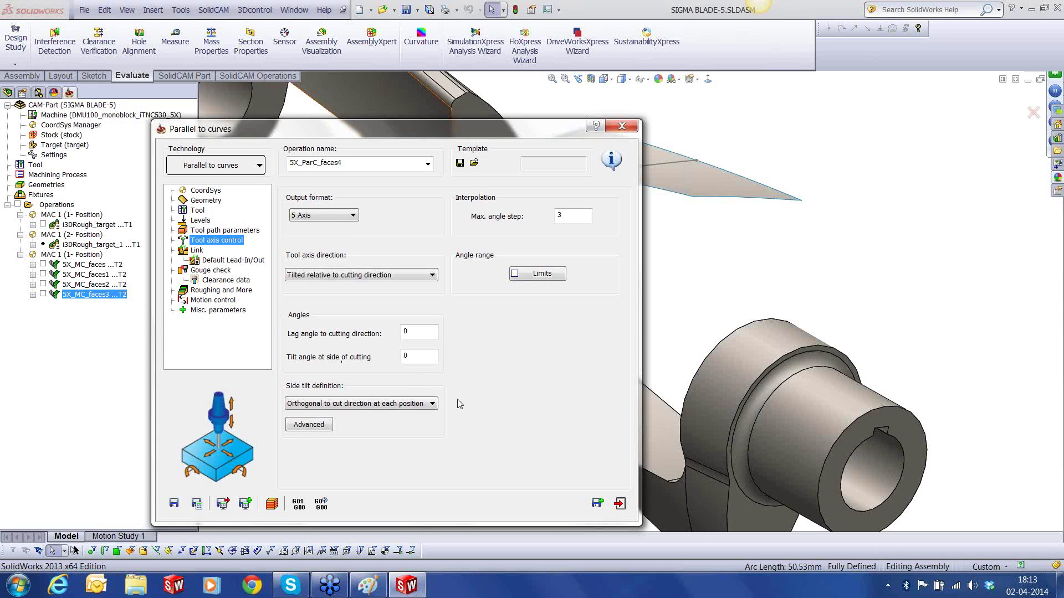
{"action": "double_click", "coordinate": [405, 356]}
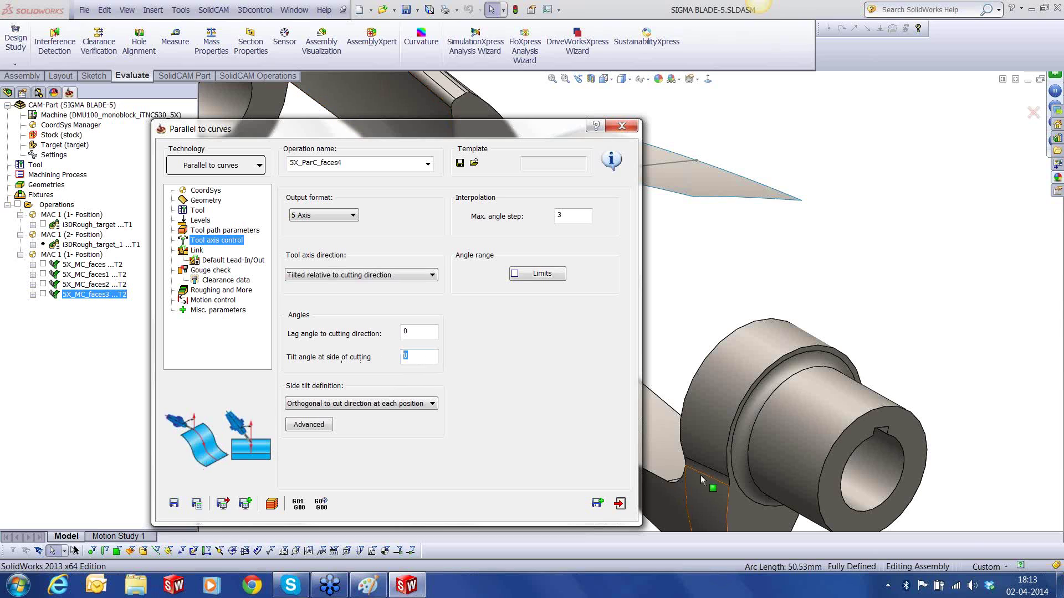
{"action": "type", "text": "90"}
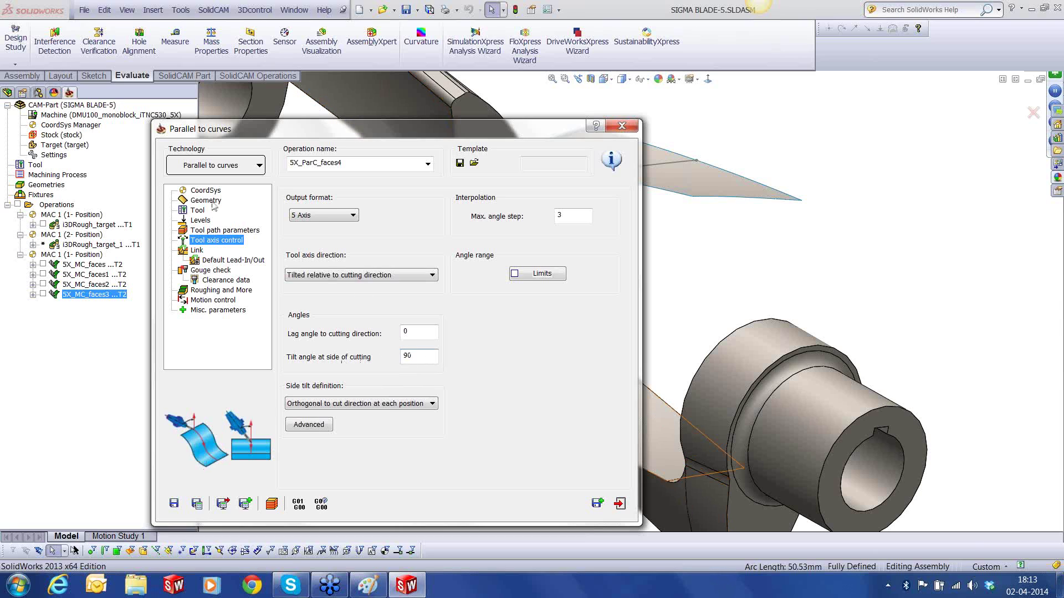
Enable Extend/Trim for the cuts with start and end values of 15.
{"action": "left_click", "coordinate": [212, 202]}
{"action": "left_click", "coordinate": [480, 312]}
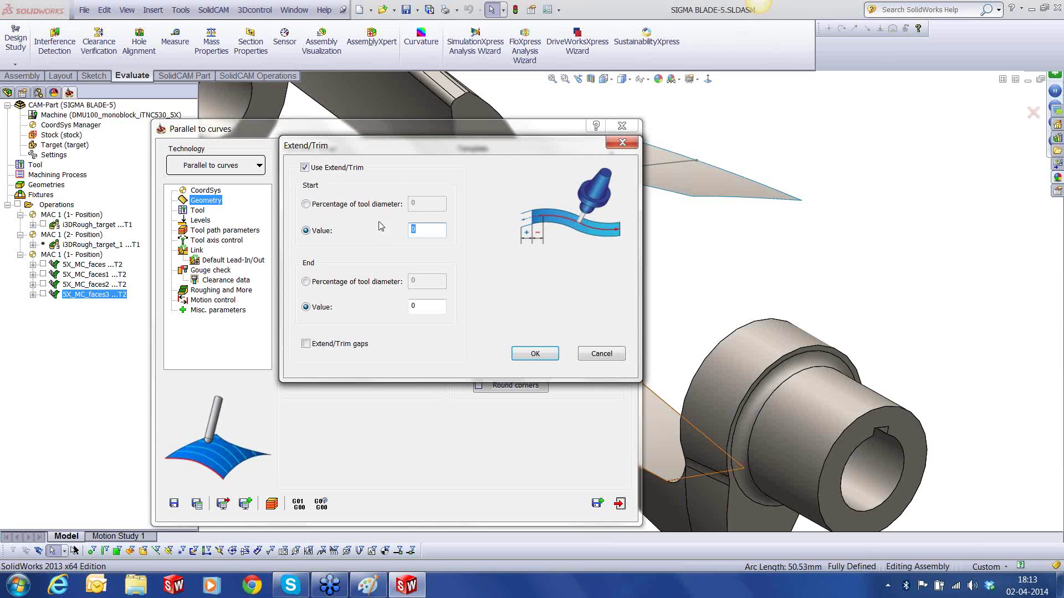
{"action": "type", "text": "15"}
{"action": "double_click", "coordinate": [428, 305]}
{"action": "type", "text": "15"}
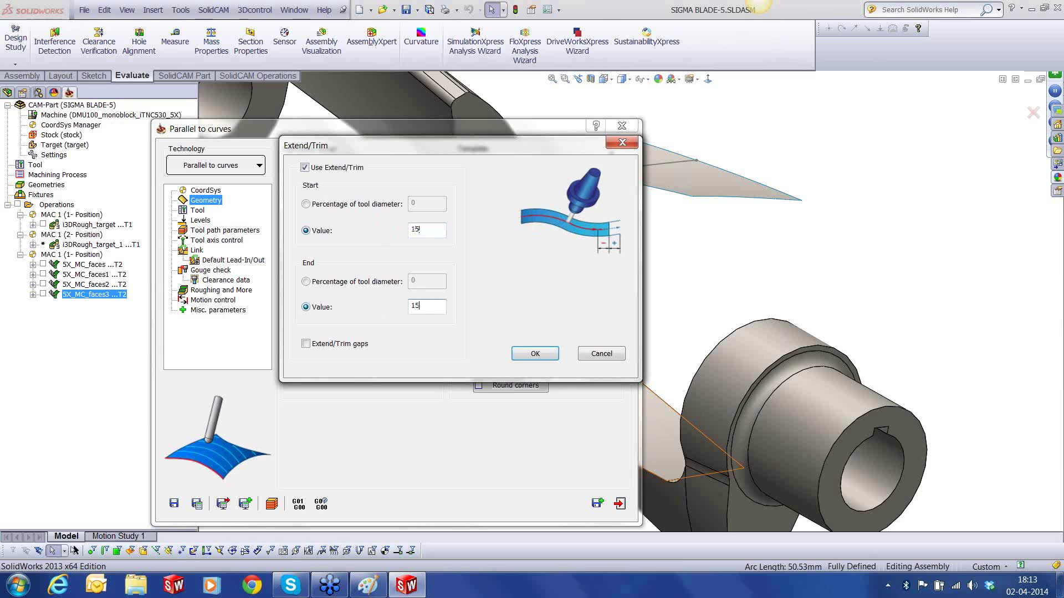
{"action": "left_click", "coordinate": [535, 354]}
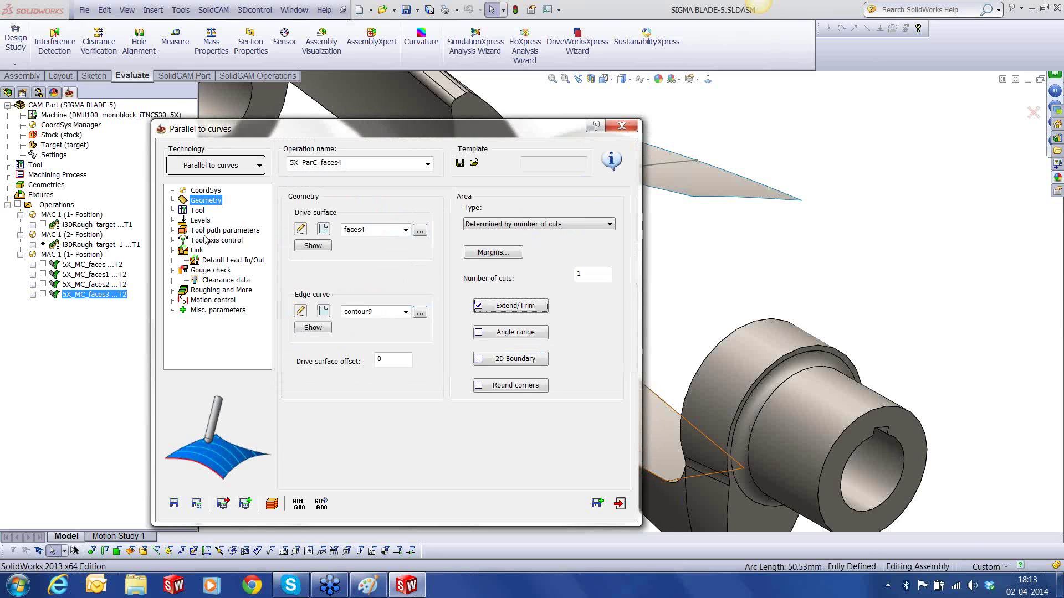
Enable the first gouge check against drive surfaces only, with the Moving tool away strategy and Retract in X.
{"action": "left_click", "coordinate": [209, 270]}
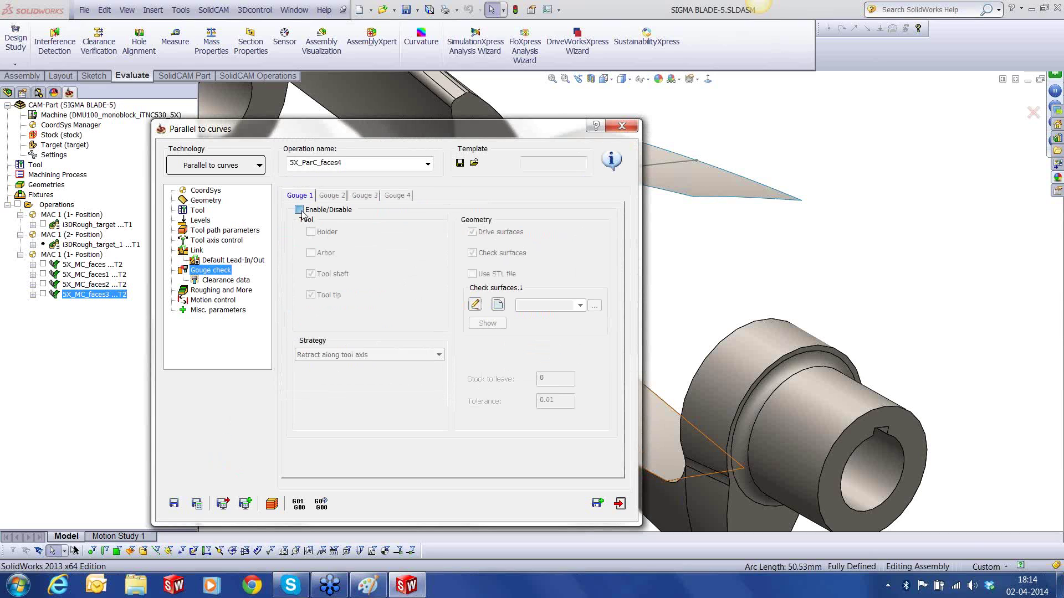
{"action": "left_click", "coordinate": [299, 210]}
{"action": "left_click", "coordinate": [472, 252]}
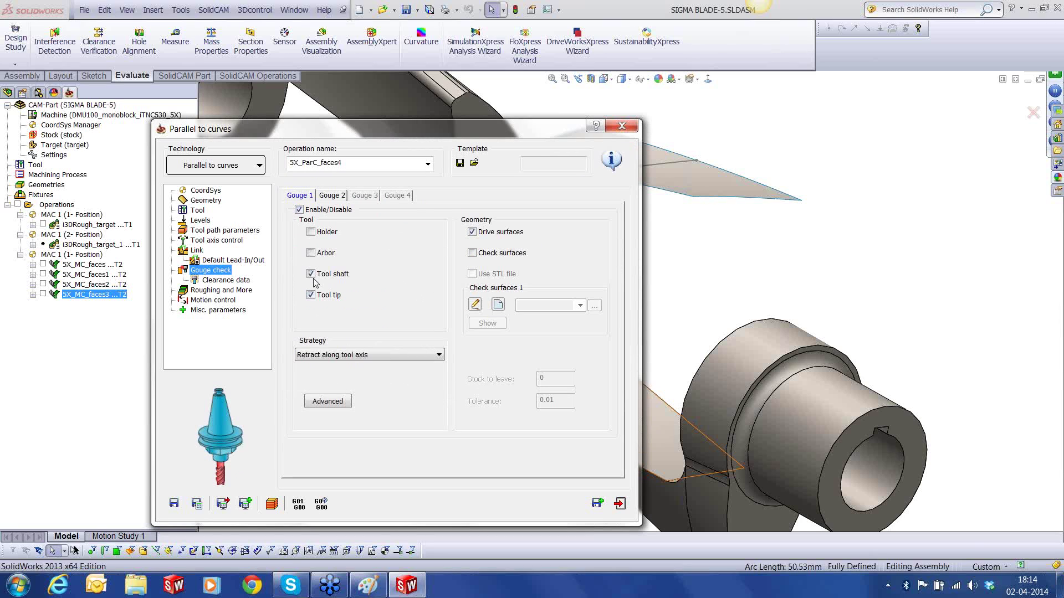
{"action": "left_click", "coordinate": [314, 356]}
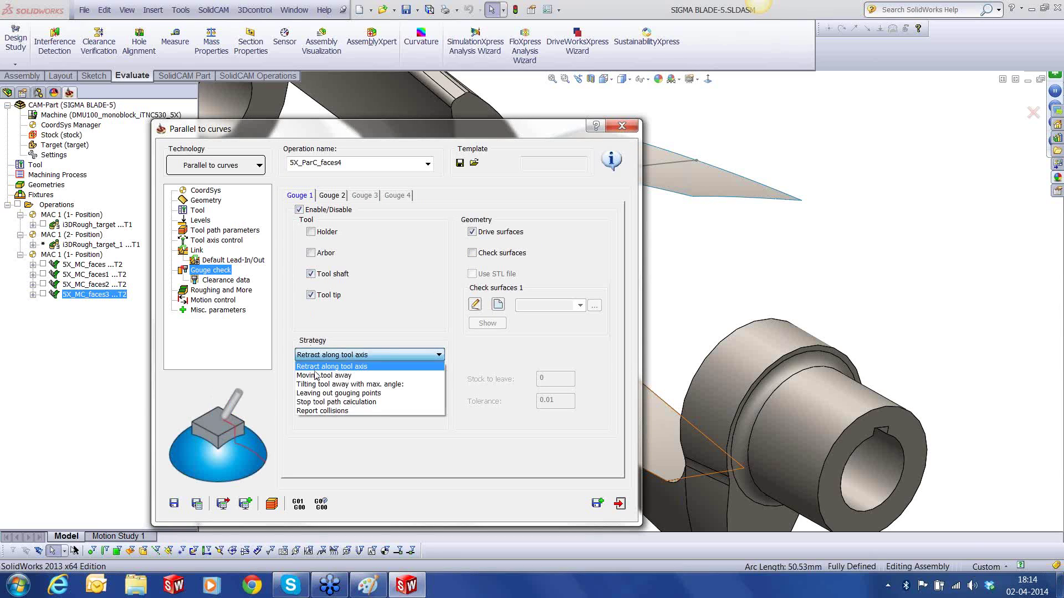
{"action": "left_click", "coordinate": [316, 375]}
{"action": "left_click", "coordinate": [316, 379]}
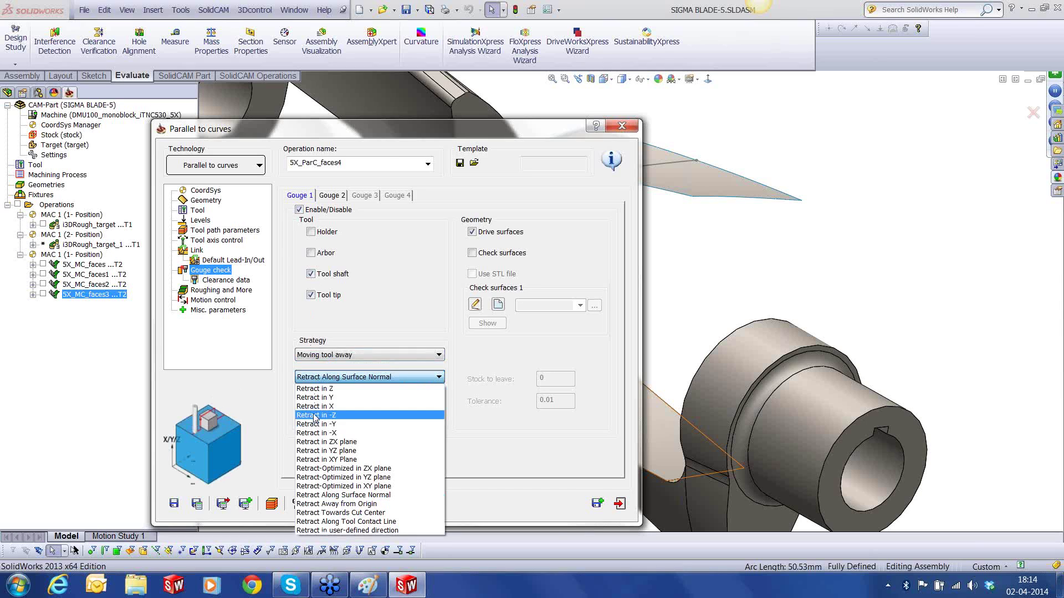
{"action": "left_click", "coordinate": [319, 407]}
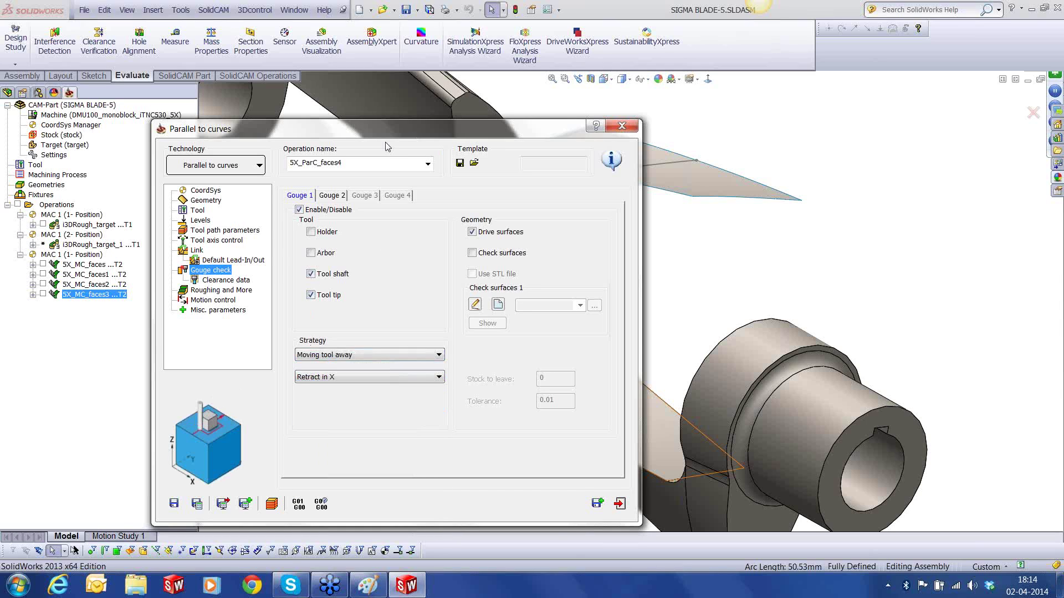
Compare the gouge check's retract direction with the part's axes and set it to Retract in -X.
{"action": "left_click_drag", "start_coordinate": [383, 129], "coordinate": [355, 138]}
{"action": "left_click_drag", "start_coordinate": [244, 202], "coordinate": [119, 218]}
{"action": "left_click", "coordinate": [607, 241]}
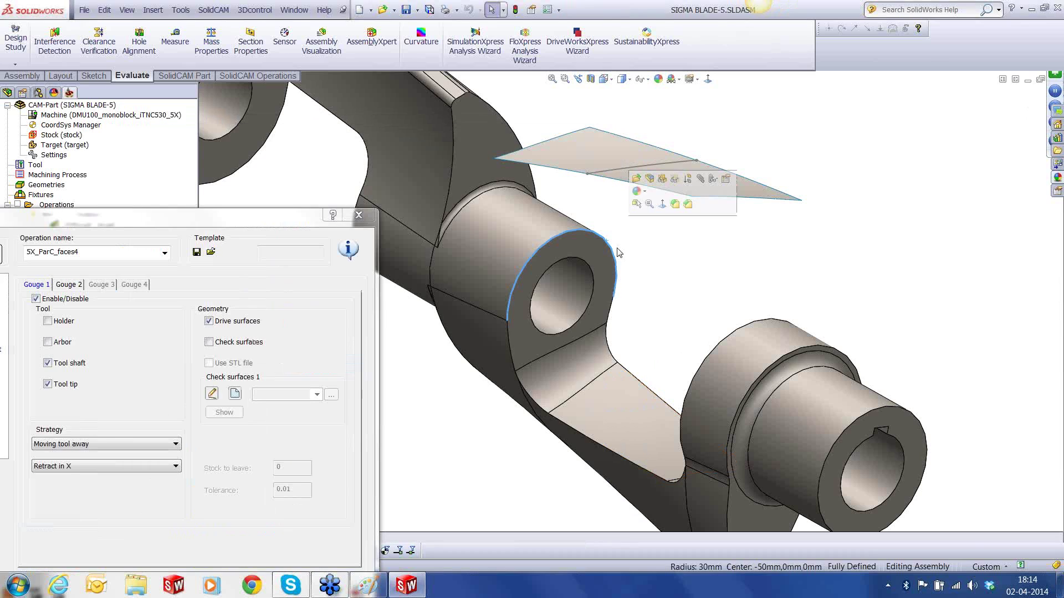
{"action": "scroll", "coordinate": [619, 252], "scroll_direction": "up", "scroll_amount": 5}
{"action": "left_click", "coordinate": [176, 466]}
{"action": "left_click", "coordinate": [166, 271]}
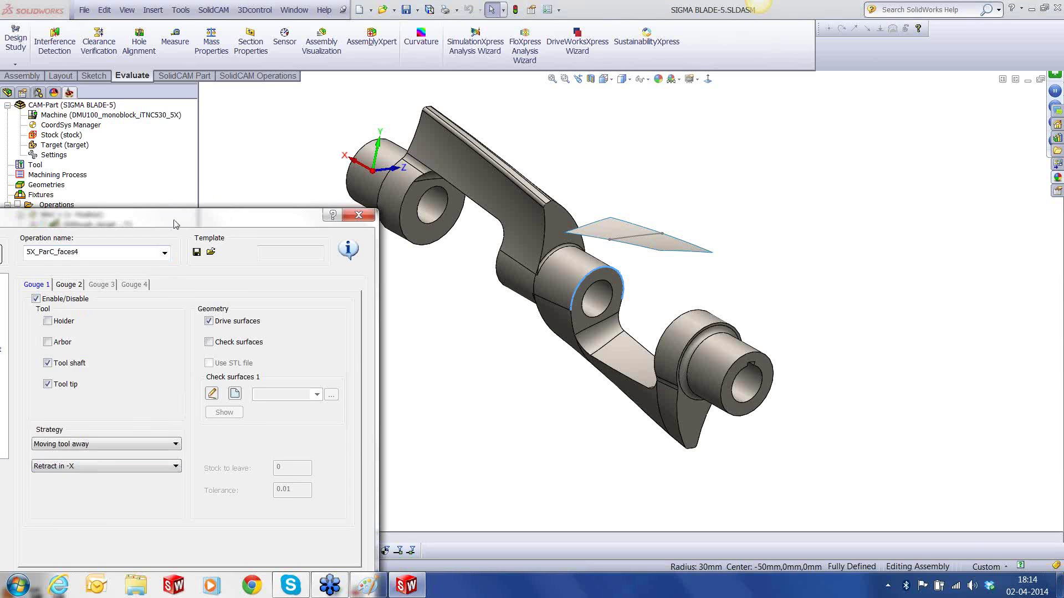
{"action": "left_click_drag", "start_coordinate": [174, 223], "coordinate": [493, 186]}
Review the roughing and motion control settings, keep them as they are, and save and calculate the operation.
{"action": "left_click", "coordinate": [211, 345]}
{"action": "left_click", "coordinate": [202, 355]}
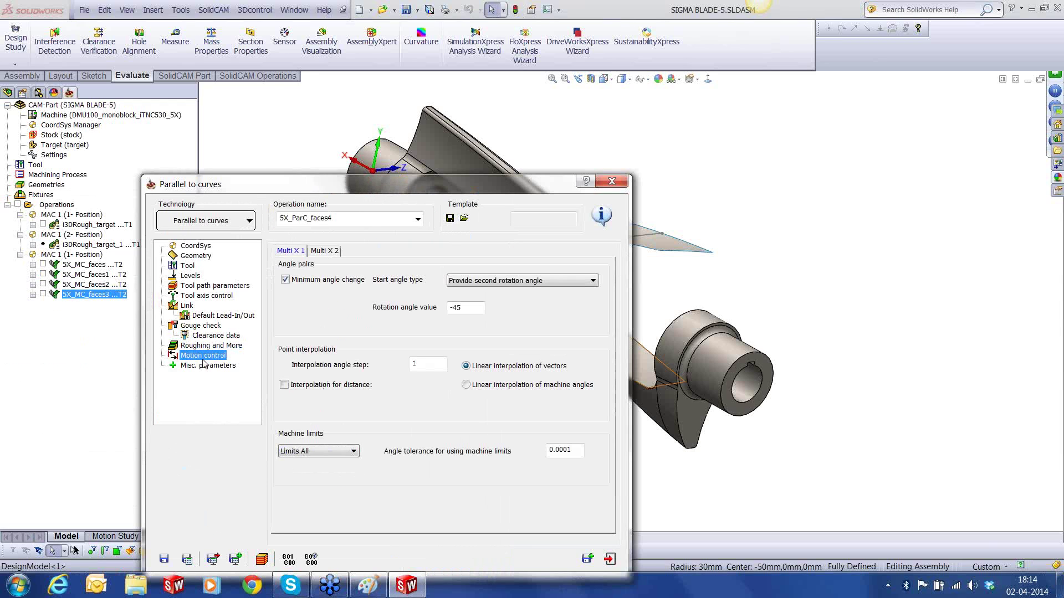
{"action": "left_click", "coordinate": [186, 559]}
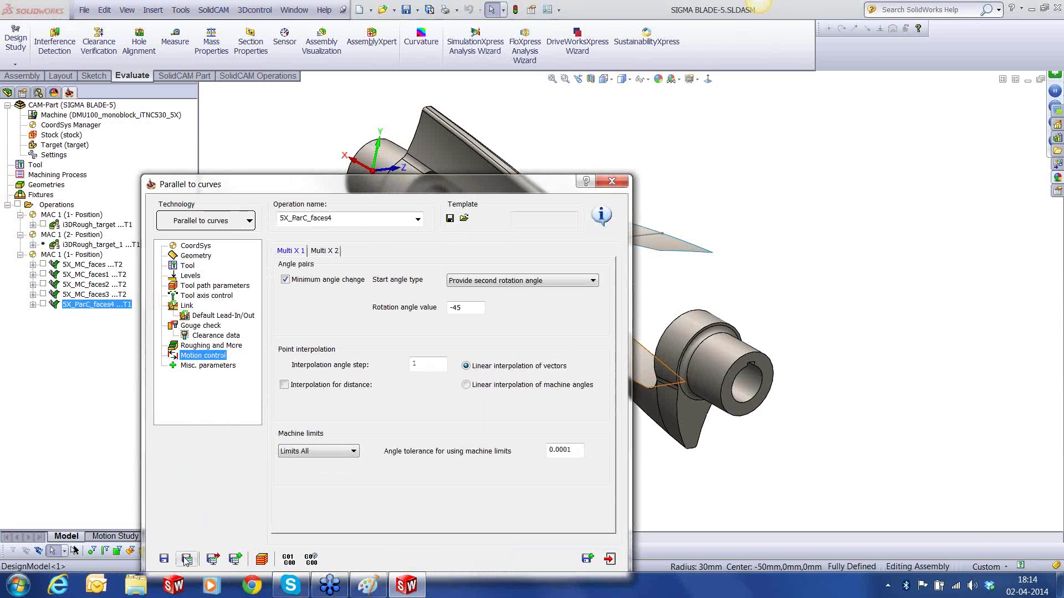
Simulate the Parallel to curves operation on the model, stepping the tool move by move across the middle hub's end face.
{"action": "left_click", "coordinate": [262, 559]}
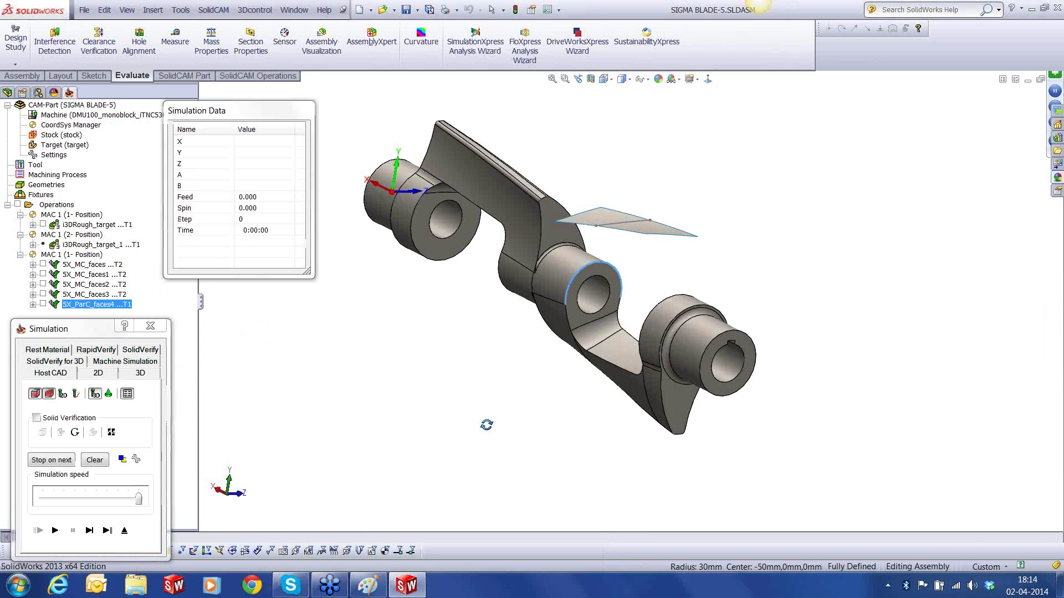
{"action": "scroll", "coordinate": [604, 305], "scroll_direction": "down", "scroll_amount": 3}
{"action": "left_click", "coordinate": [89, 532]}
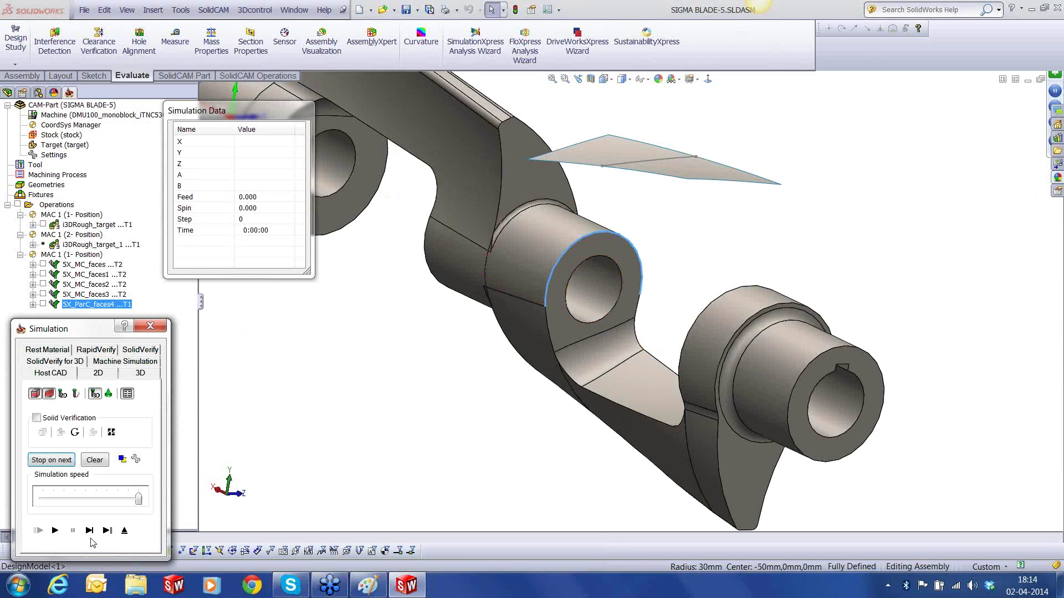
{"action": "left_click", "coordinate": [90, 532]}
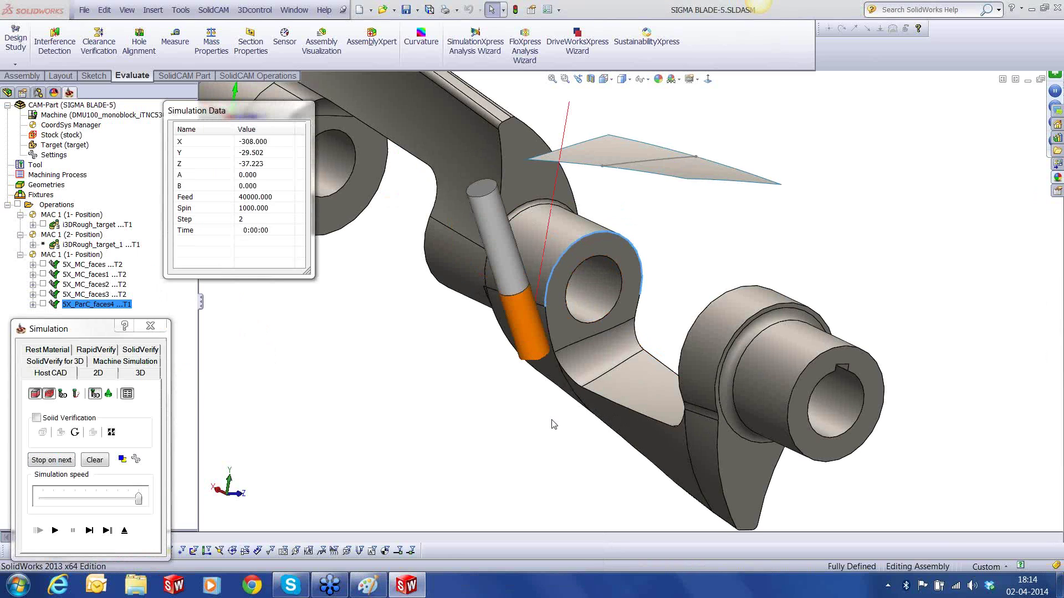
{"action": "middle_click_drag", "start_coordinate": [553, 425], "coordinate": [553, 411]}
{"action": "left_click", "coordinate": [91, 533]}
{"action": "left_click", "coordinate": [91, 534]}
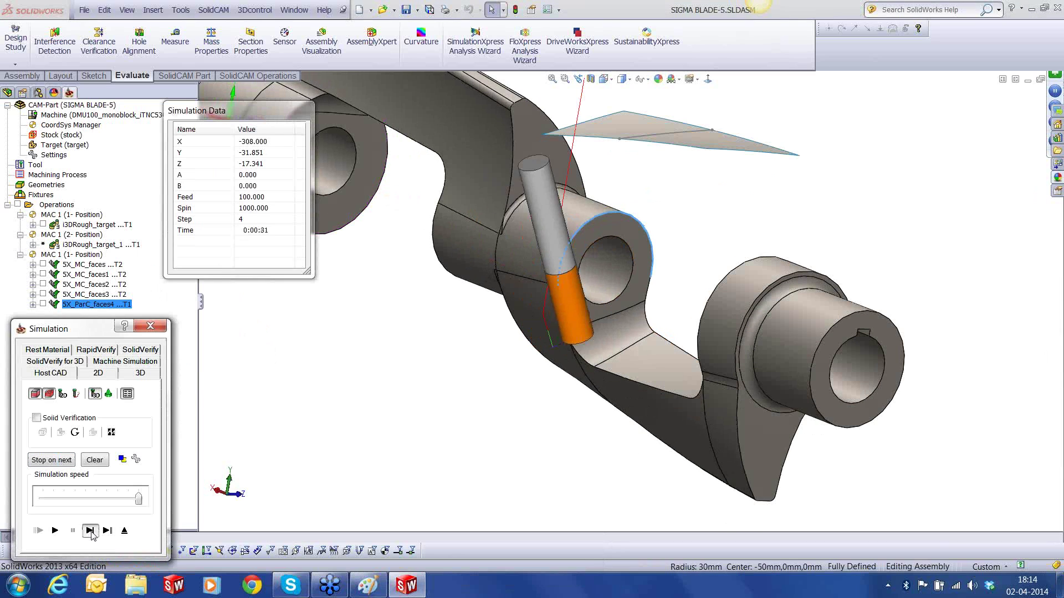
{"action": "left_click", "coordinate": [92, 534]}
{"action": "left_click", "coordinate": [92, 534]}
{"action": "left_click", "coordinate": [92, 532]}
{"action": "left_click", "coordinate": [91, 532]}
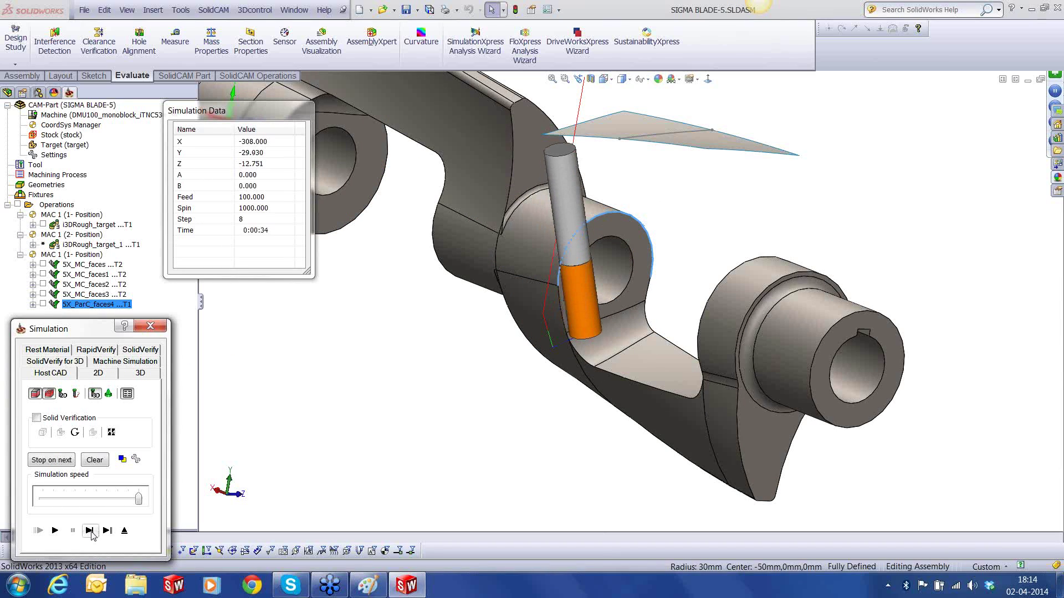
{"action": "left_click", "coordinate": [92, 532]}
{"action": "left_click", "coordinate": [91, 532]}
{"action": "left_click", "coordinate": [91, 532]}
{"action": "left_click", "coordinate": [91, 532]}
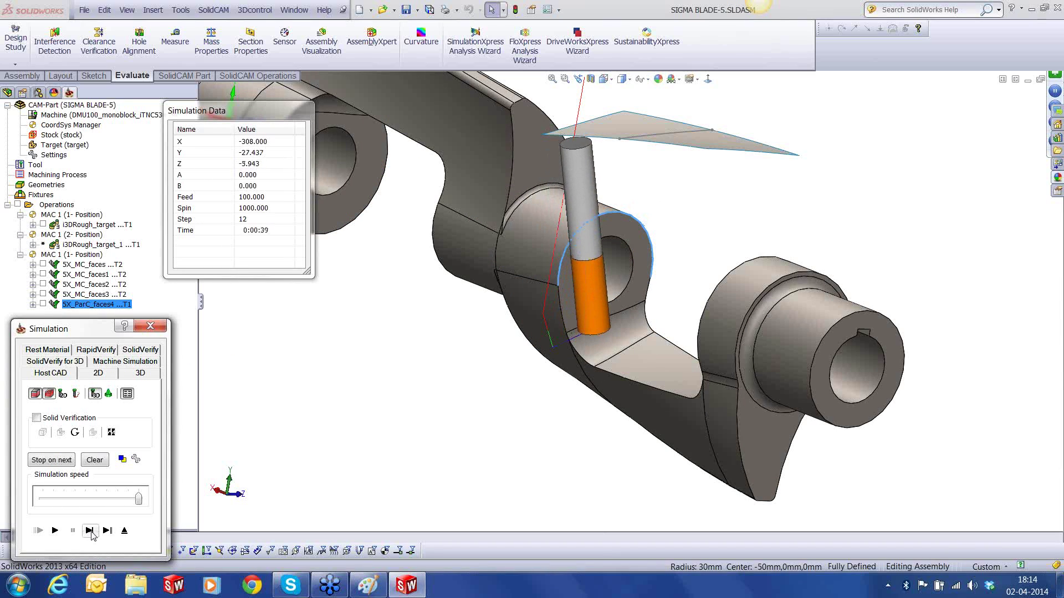
{"action": "left_click", "coordinate": [90, 532]}
{"action": "left_click", "coordinate": [90, 532]}
{"action": "left_click", "coordinate": [90, 532]}
{"action": "left_click", "coordinate": [90, 532]}
{"action": "left_click", "coordinate": [90, 532]}
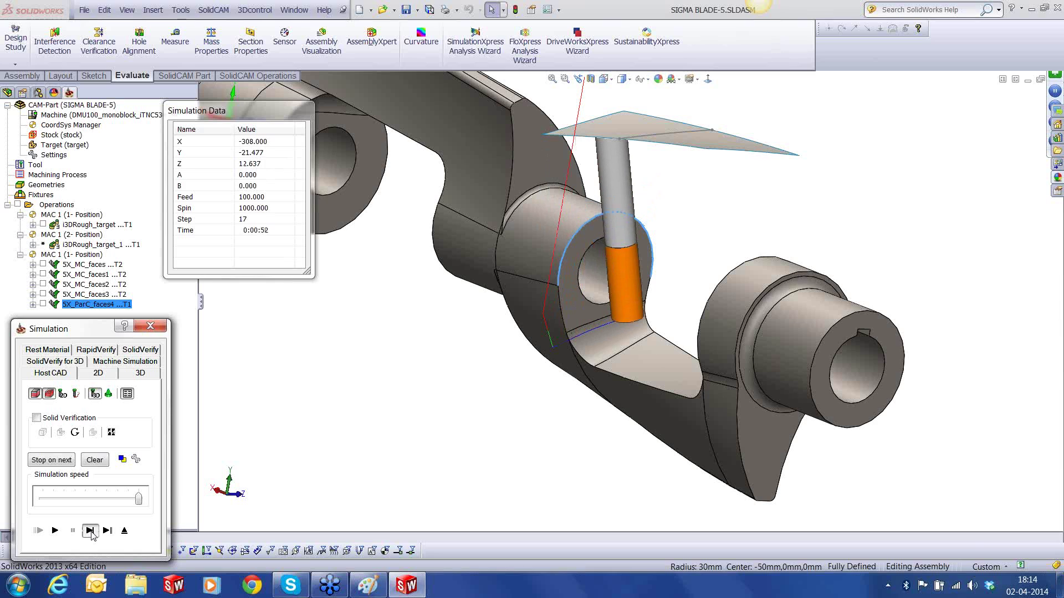
{"action": "left_click", "coordinate": [91, 532]}
{"action": "left_click", "coordinate": [90, 532]}
{"action": "left_click", "coordinate": [90, 532]}
{"action": "left_click", "coordinate": [90, 532]}
{"action": "left_click", "coordinate": [91, 532]}
{"action": "left_click", "coordinate": [90, 531]}
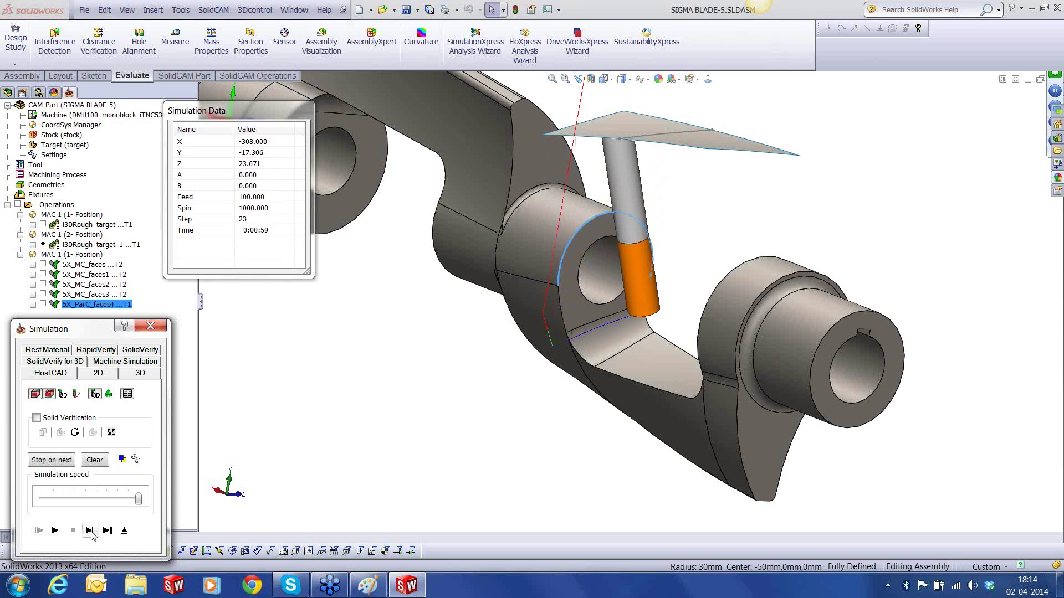
{"action": "left_click", "coordinate": [90, 532]}
{"action": "left_click", "coordinate": [90, 532]}
{"action": "left_click", "coordinate": [91, 532]}
{"action": "left_click", "coordinate": [90, 532]}
{"action": "left_click", "coordinate": [91, 532]}
{"action": "left_click", "coordinate": [90, 532]}
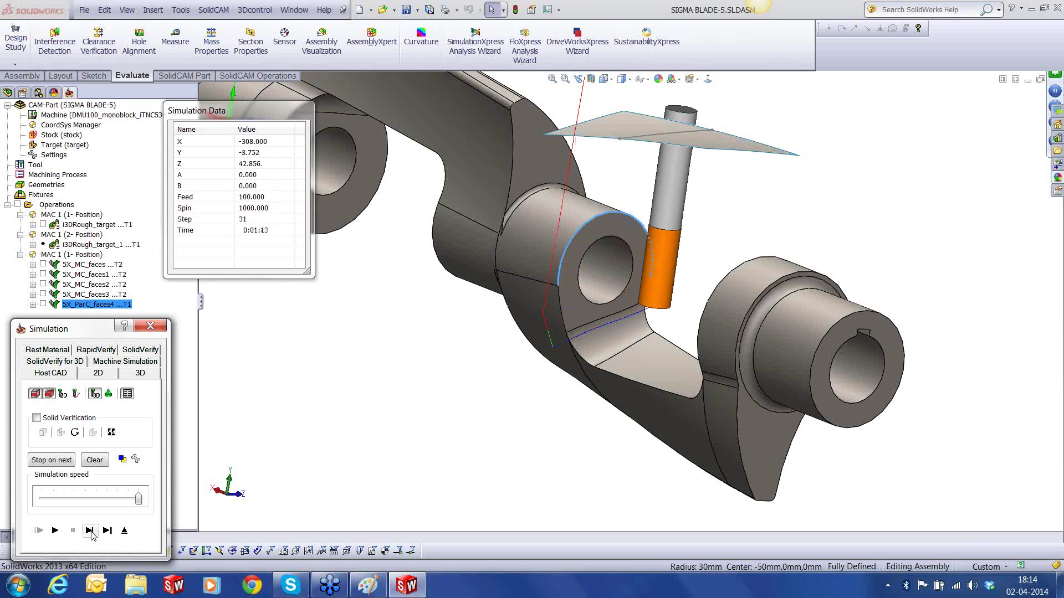
{"action": "left_click", "coordinate": [90, 532]}
{"action": "left_click", "coordinate": [91, 532]}
{"action": "left_click", "coordinate": [91, 532]}
{"action": "left_click", "coordinate": [90, 532]}
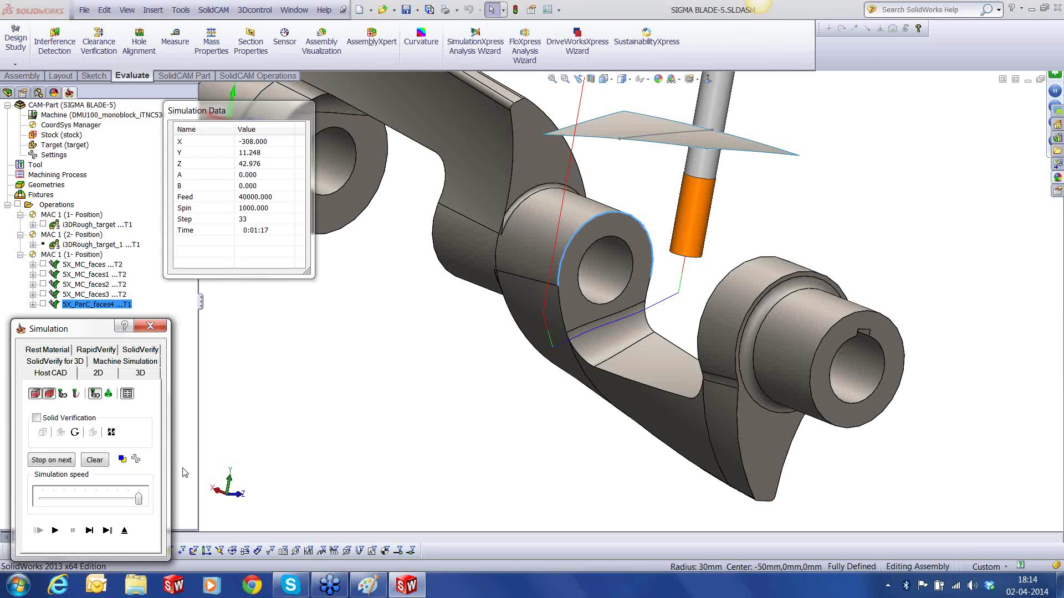
Run Machine Simulation for the operation despite the stock error and exceeded machine limits, examine the A-axis motion through the moves, and exit.
{"action": "left_click", "coordinate": [140, 361]}
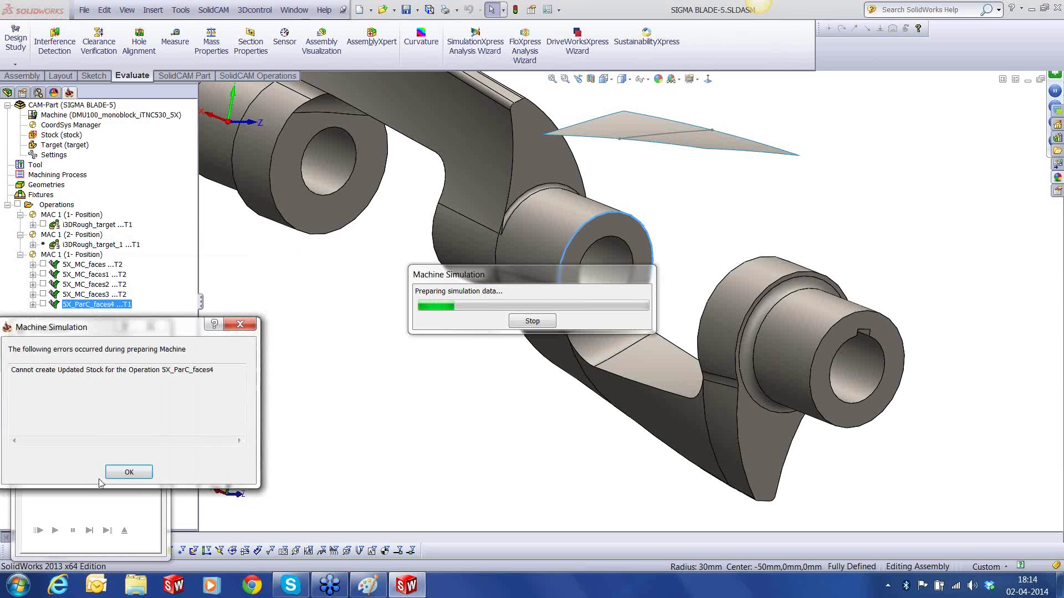
{"action": "left_click", "coordinate": [129, 470]}
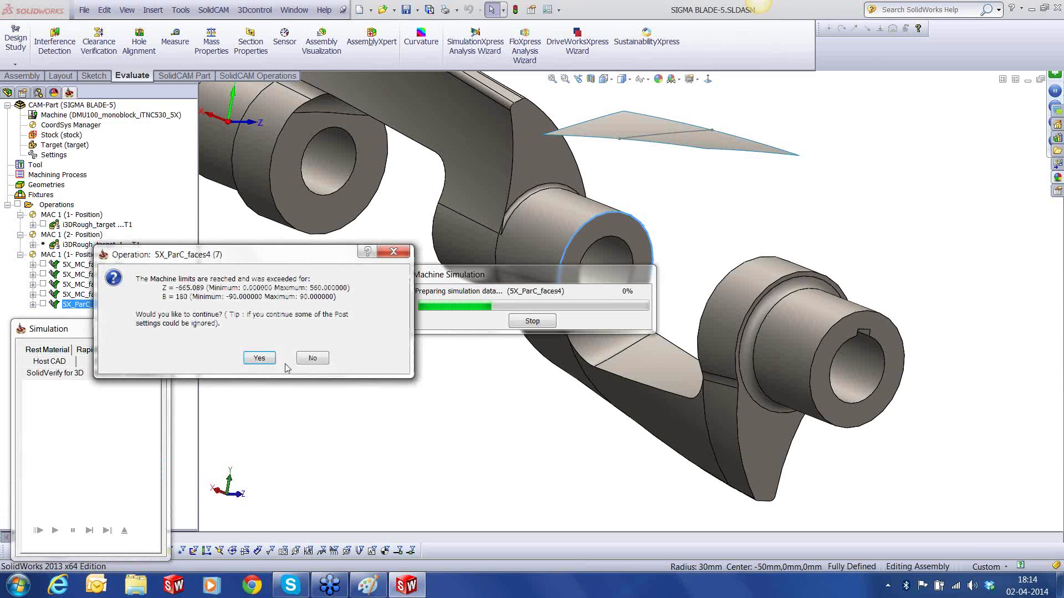
{"action": "left_click", "coordinate": [264, 356]}
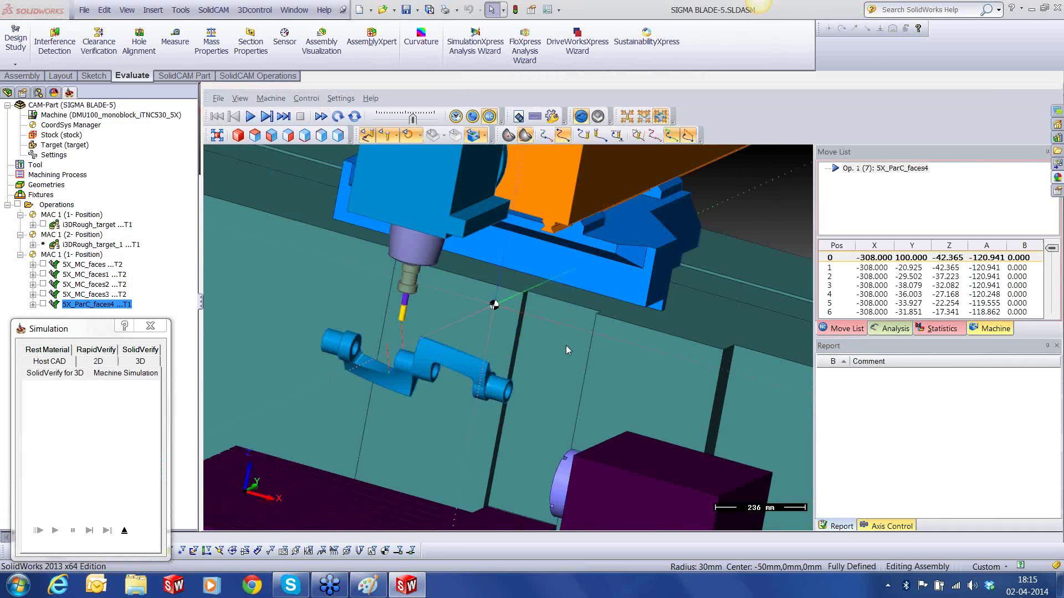
{"action": "left_click_drag", "start_coordinate": [567, 345], "coordinate": [454, 377]}
{"action": "scroll", "coordinate": [453, 377], "scroll_direction": "up", "scroll_amount": 3}
{"action": "left_click", "coordinate": [911, 266]}
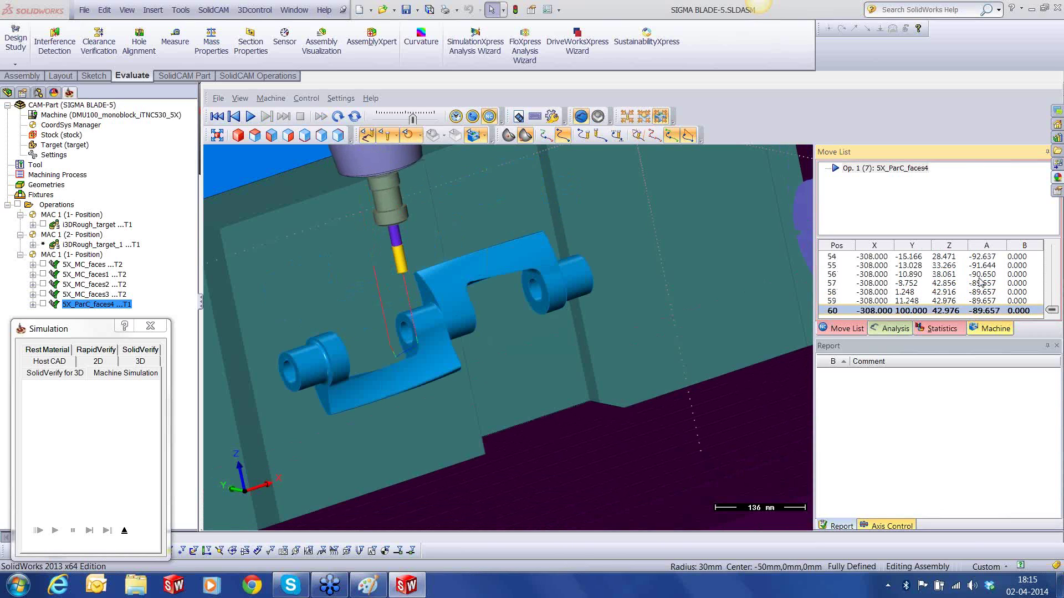
{"action": "left_click", "coordinate": [126, 534]}
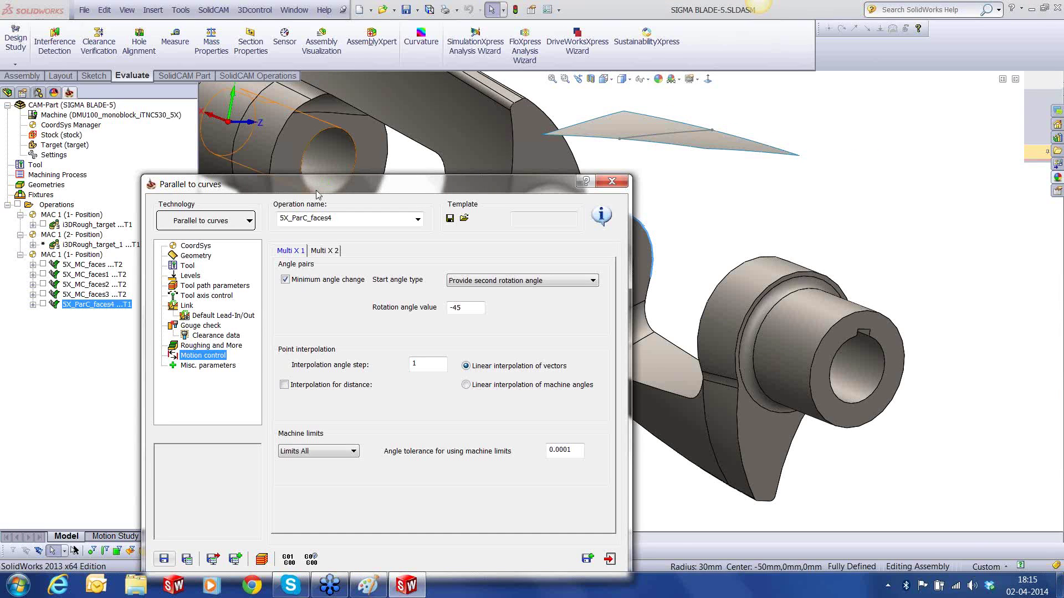
Set the side tilt definition to Orthogonal to cut direction at each contour and recalculate the operation.
{"action": "left_click_drag", "start_coordinate": [317, 191], "coordinate": [491, 127]}
{"action": "left_click", "coordinate": [326, 238]}
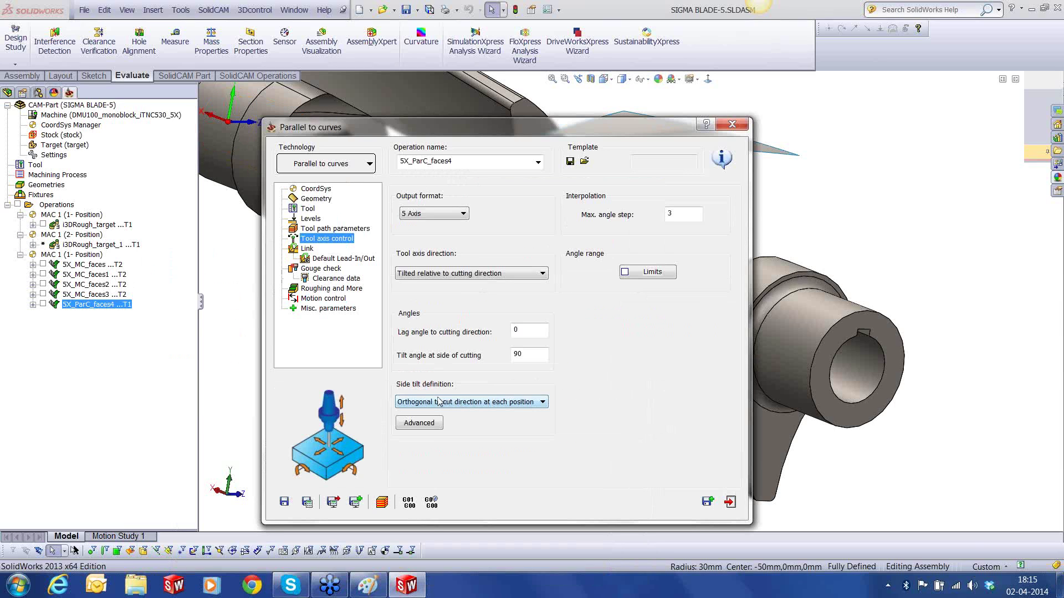
{"action": "left_click", "coordinate": [438, 401]}
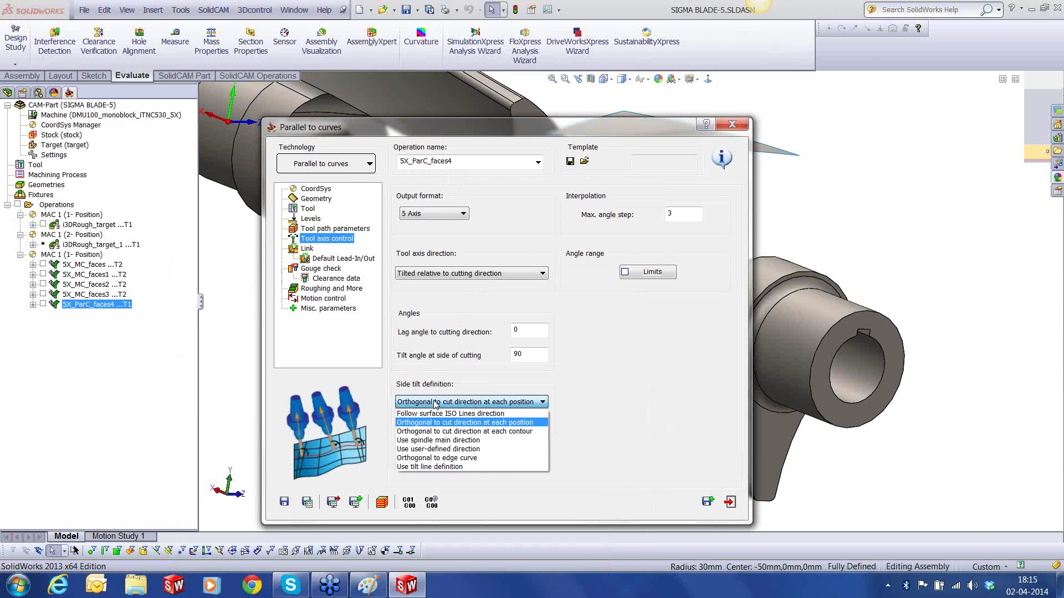
{"action": "left_click", "coordinate": [435, 432]}
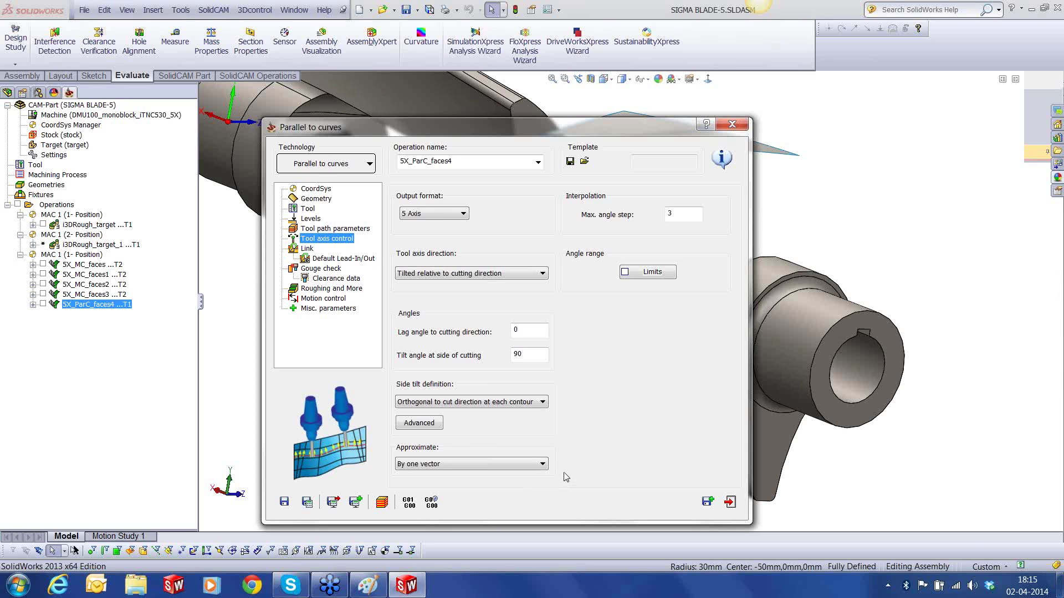
{"action": "left_click", "coordinate": [308, 503]}
Run Machine Simulation for the recalculated operation, continuing despite the stock error and exceeded machine limits, and bring the middle hub into close view.
{"action": "left_click", "coordinate": [383, 503]}
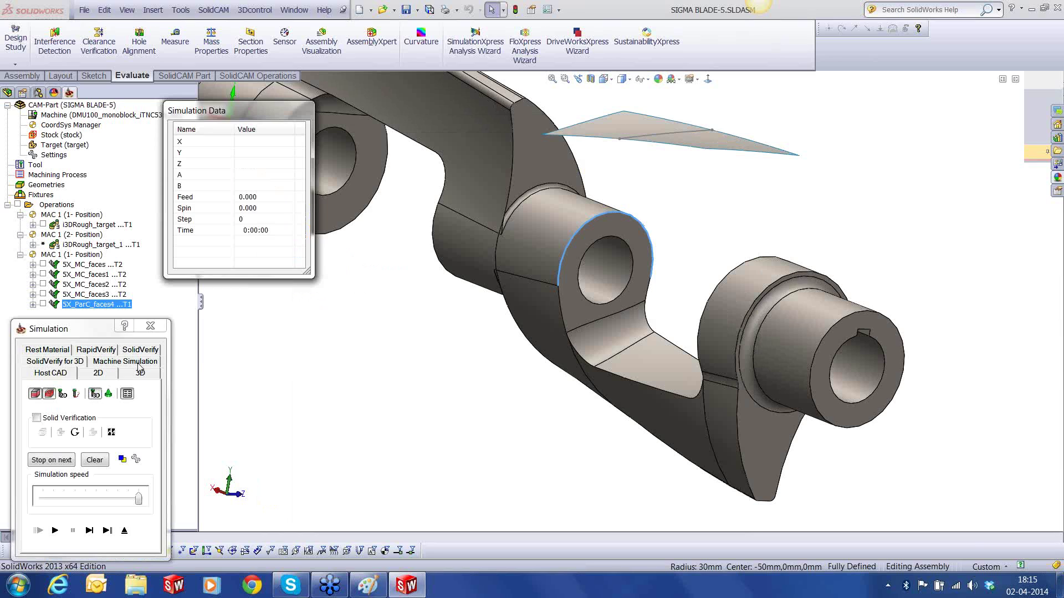
{"action": "left_click", "coordinate": [138, 364]}
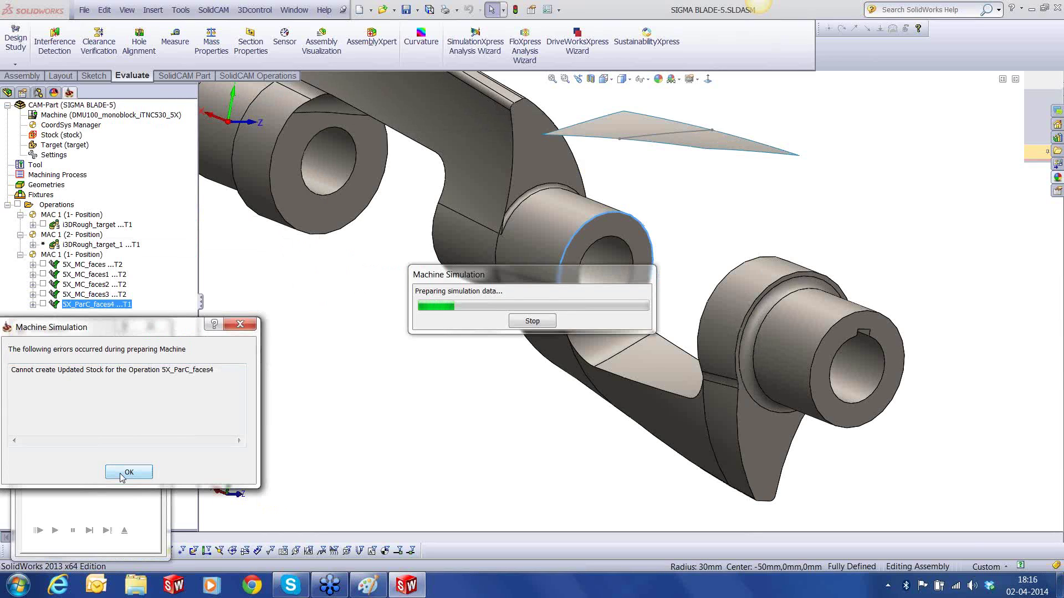
{"action": "left_click", "coordinate": [126, 473]}
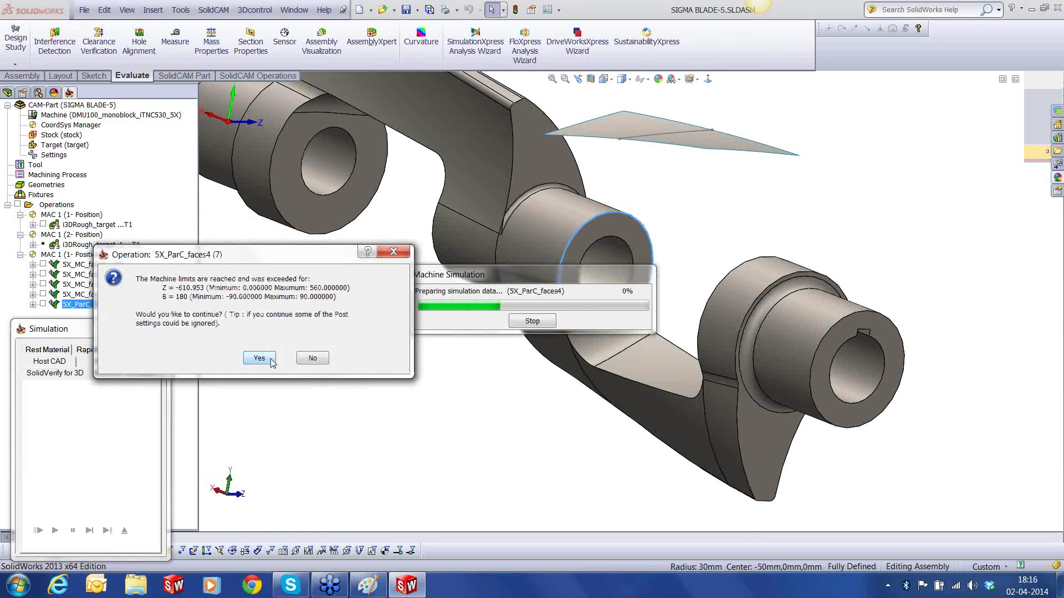
{"action": "left_click", "coordinate": [259, 358]}
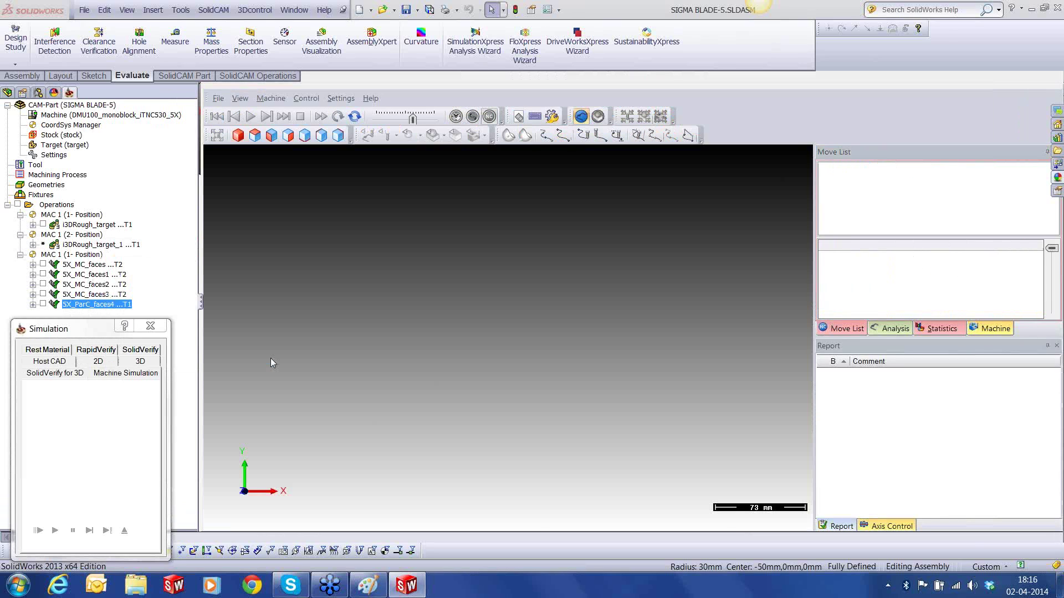
{"action": "scroll", "coordinate": [397, 382], "scroll_direction": "up", "scroll_amount": 5}
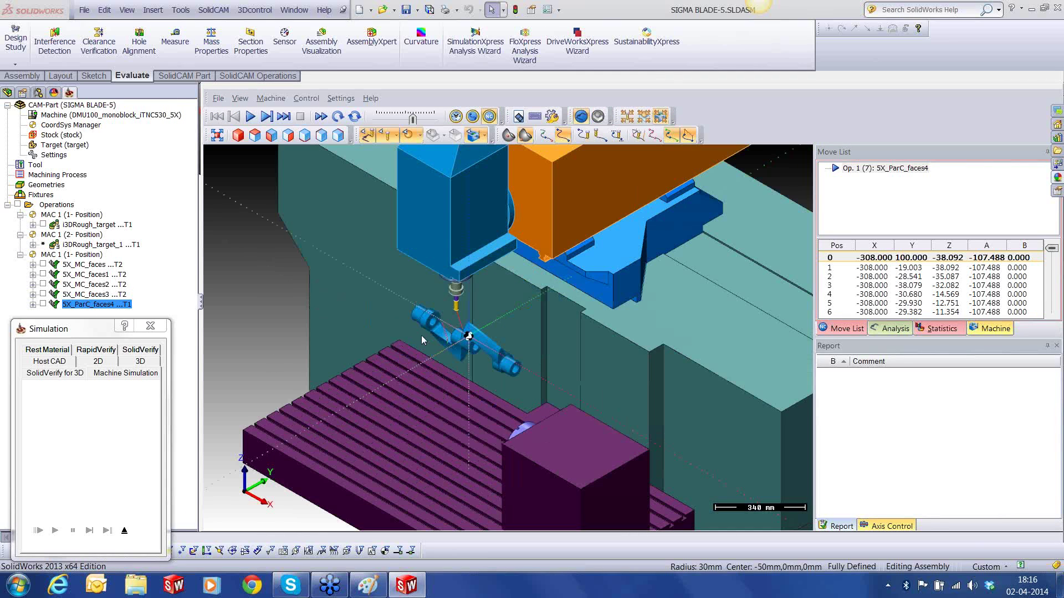
{"action": "left_click_drag", "start_coordinate": [421, 335], "coordinate": [624, 299]}
{"action": "scroll", "coordinate": [623, 299], "scroll_direction": "up", "scroll_amount": 5}
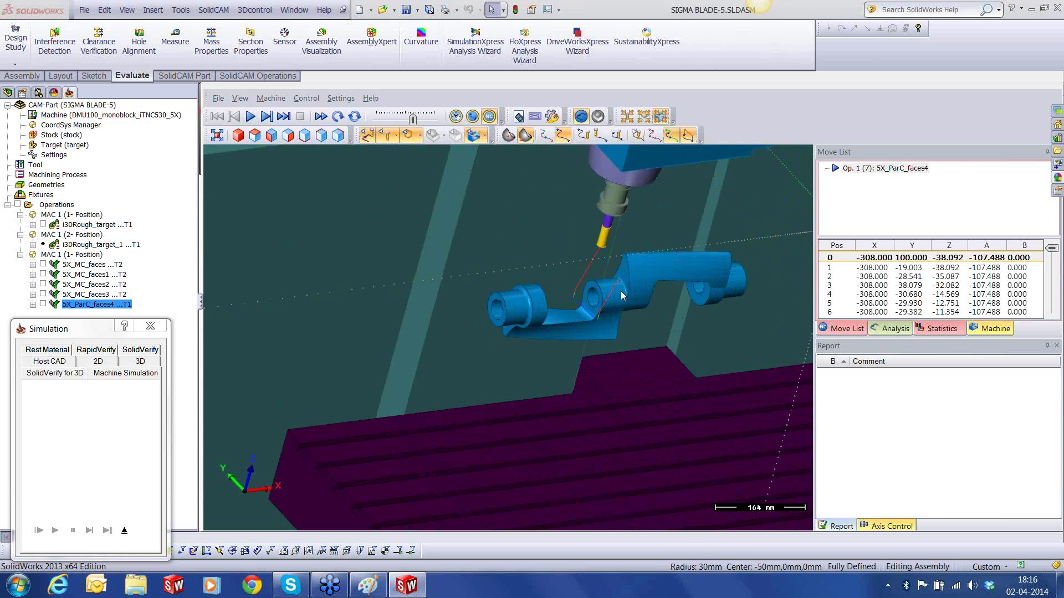
{"action": "scroll", "coordinate": [621, 295], "scroll_direction": "up", "scroll_amount": 2}
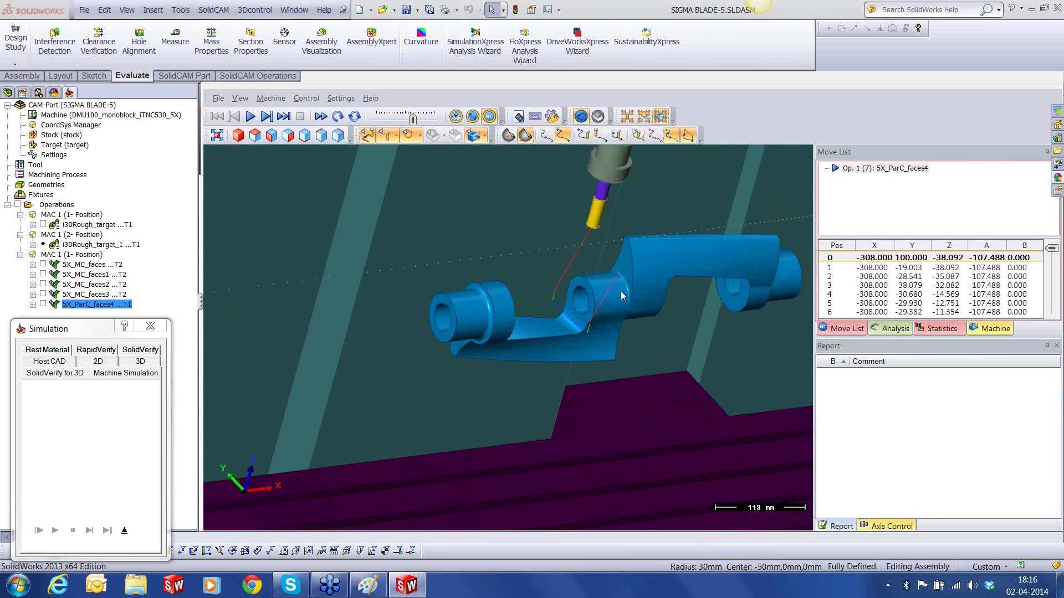
Step through the operation's moves up to position 24, examining the tool and A-axis motion at the middle hub, and exit the simulation.
{"action": "left_click", "coordinate": [890, 266]}
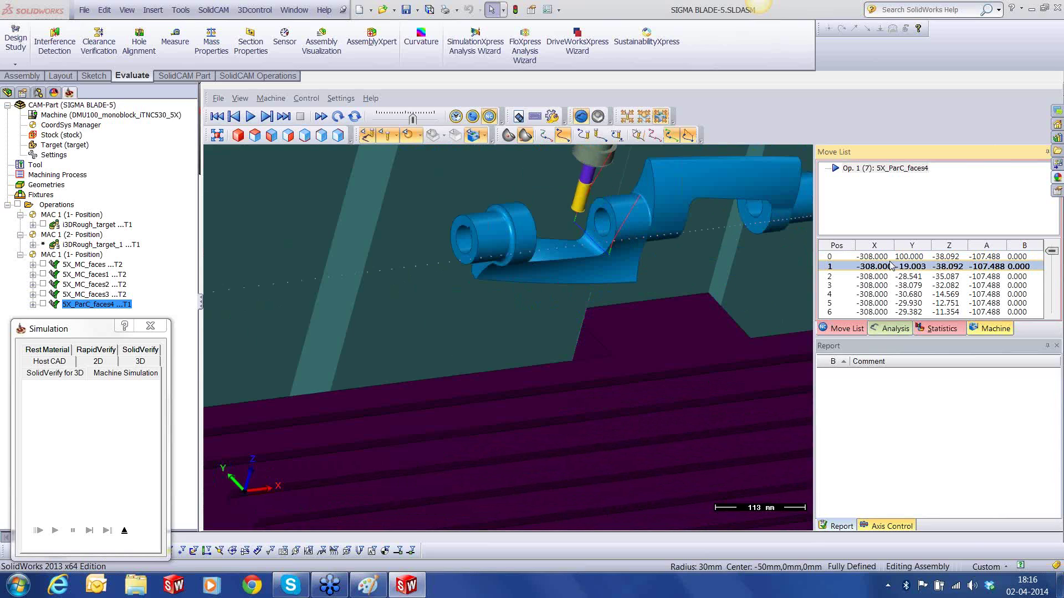
{"action": "key", "text": "Down"}
{"action": "key", "text": "Down"}
{"action": "key", "text": "Down"}
{"action": "key", "text": "Down"}
{"action": "key", "text": "Down"}
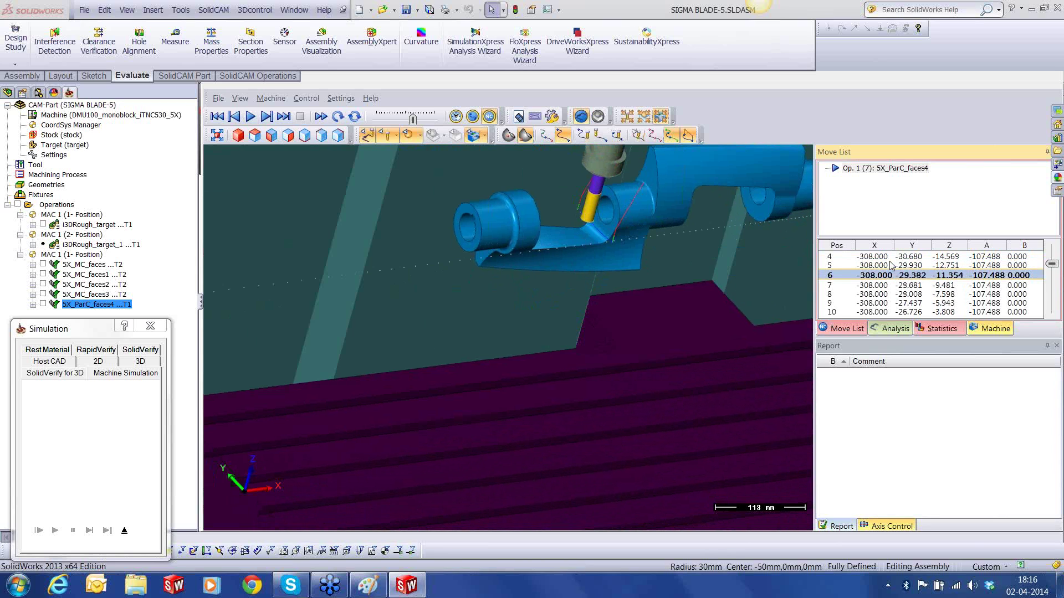
{"action": "key", "text": "Down"}
{"action": "key", "text": "Down"}
{"action": "key", "text": "Down"}
{"action": "key", "text": "Down"}
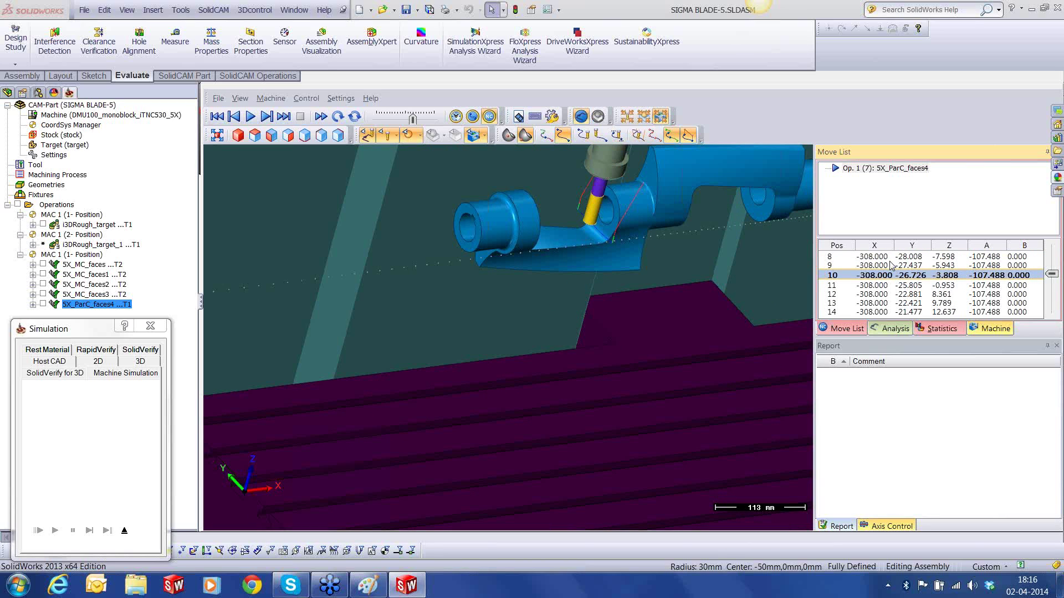
{"action": "key", "text": "Down"}
{"action": "key", "text": "Down"}
{"action": "key", "text": "Down"}
{"action": "key", "text": "Down"}
{"action": "key", "text": "Down"}
{"action": "key", "text": "Down"}
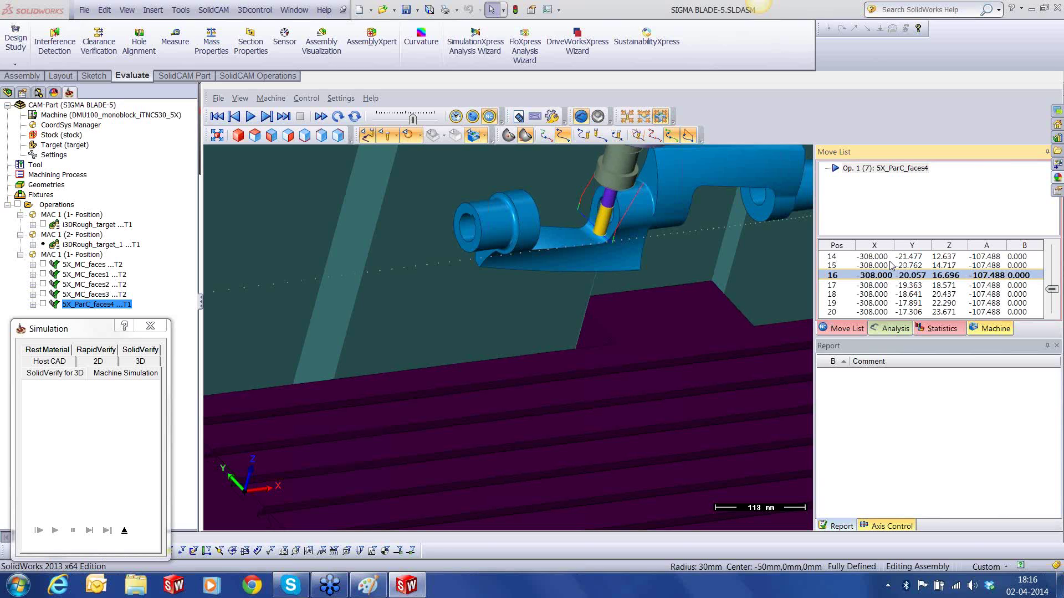
{"action": "key", "text": "Down"}
{"action": "key", "text": "Down"}
{"action": "key", "text": "Down"}
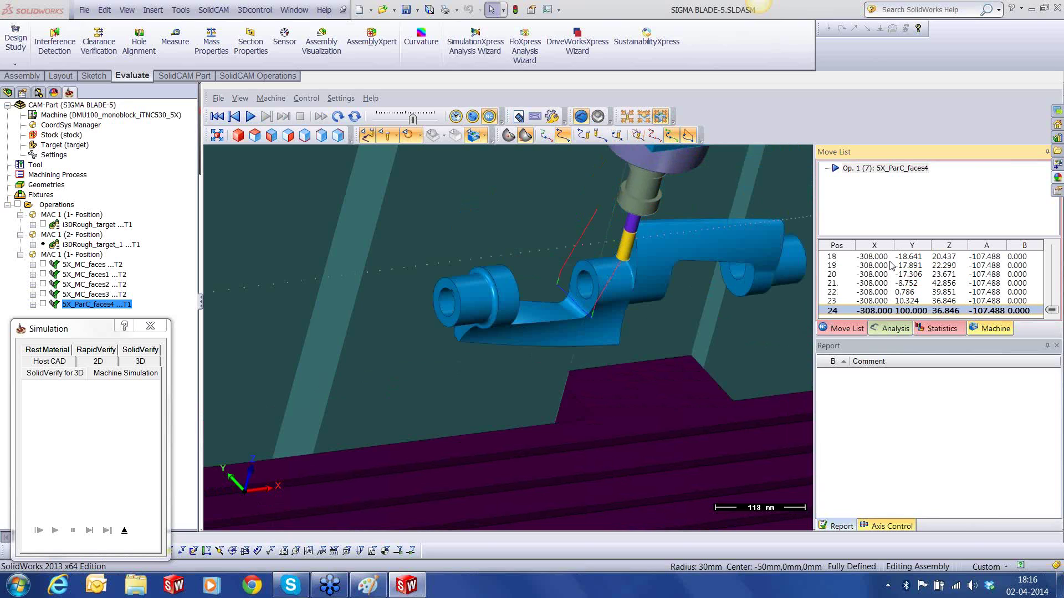
{"action": "left_click", "coordinate": [537, 249]}
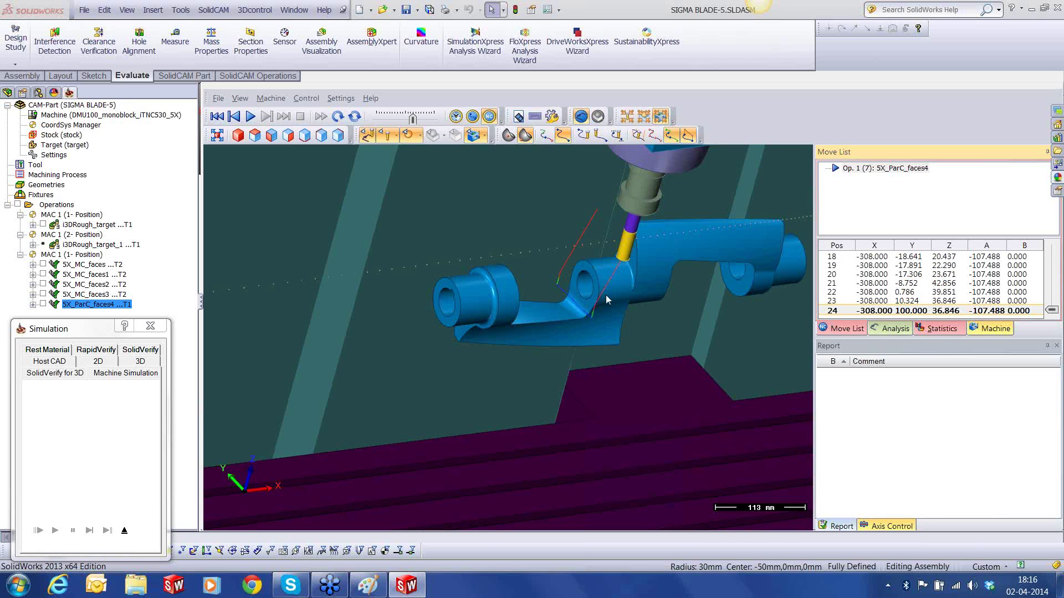
{"action": "left_click", "coordinate": [123, 535]}
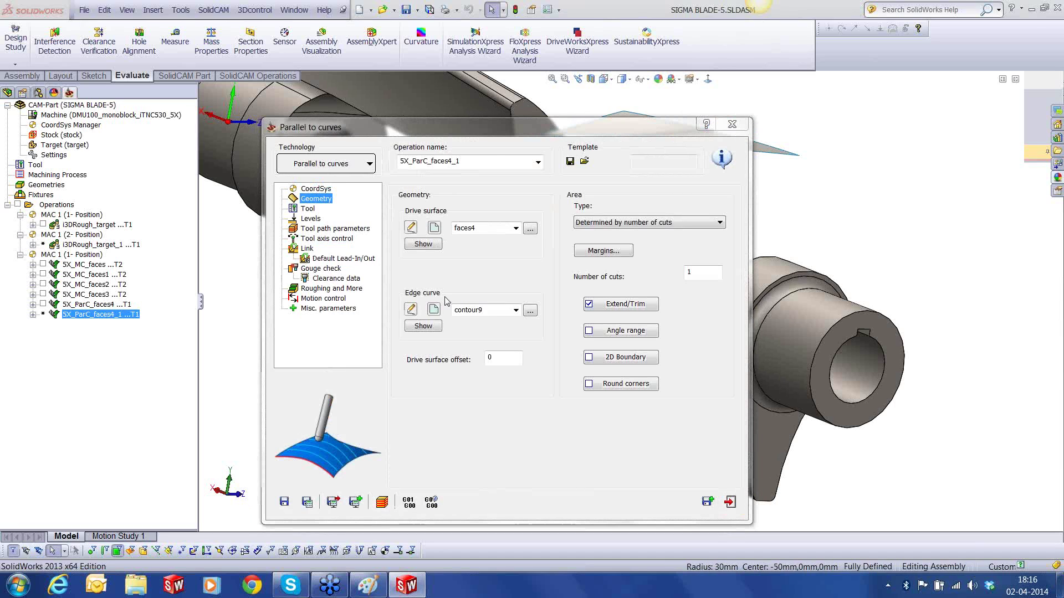
In the copied Parallel to curves operation, define a new drive surface on the end hub's inner face and its lower edge as edge curve.
{"action": "left_click", "coordinate": [434, 228]}
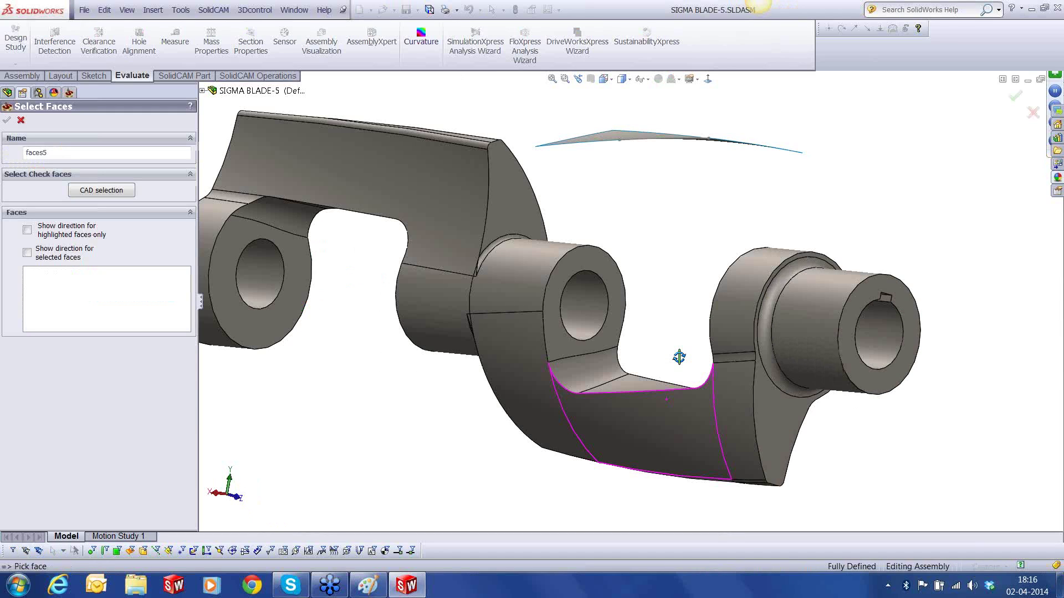
{"action": "middle_click_drag", "start_coordinate": [680, 358], "coordinate": [740, 288]}
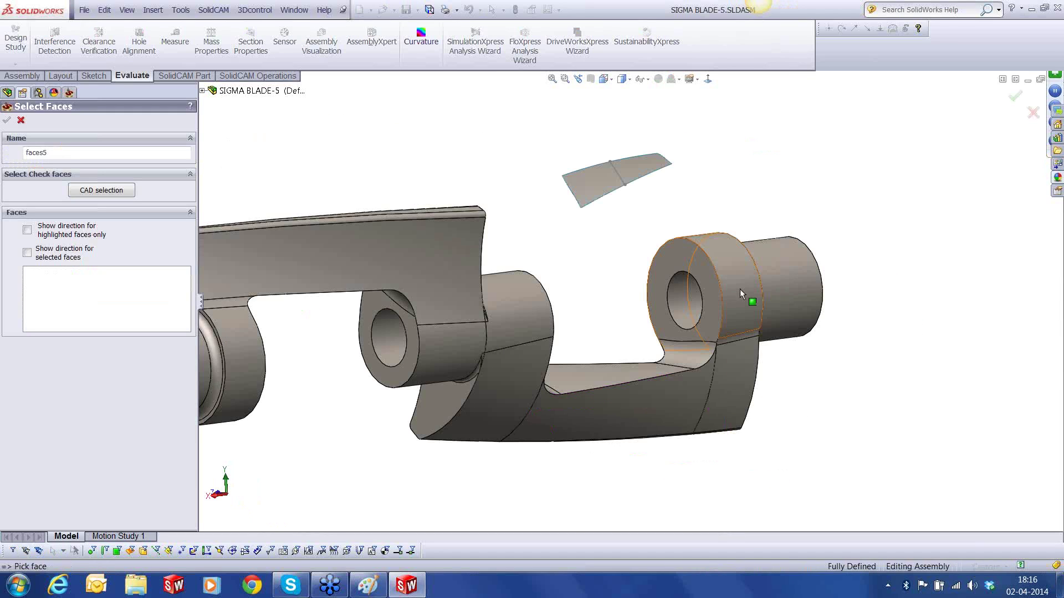
{"action": "scroll", "coordinate": [739, 288], "scroll_direction": "down", "scroll_amount": 1}
{"action": "left_click", "coordinate": [651, 337]}
{"action": "middle_click_drag", "start_coordinate": [672, 385], "coordinate": [687, 369]}
{"action": "left_click", "coordinate": [7, 120]}
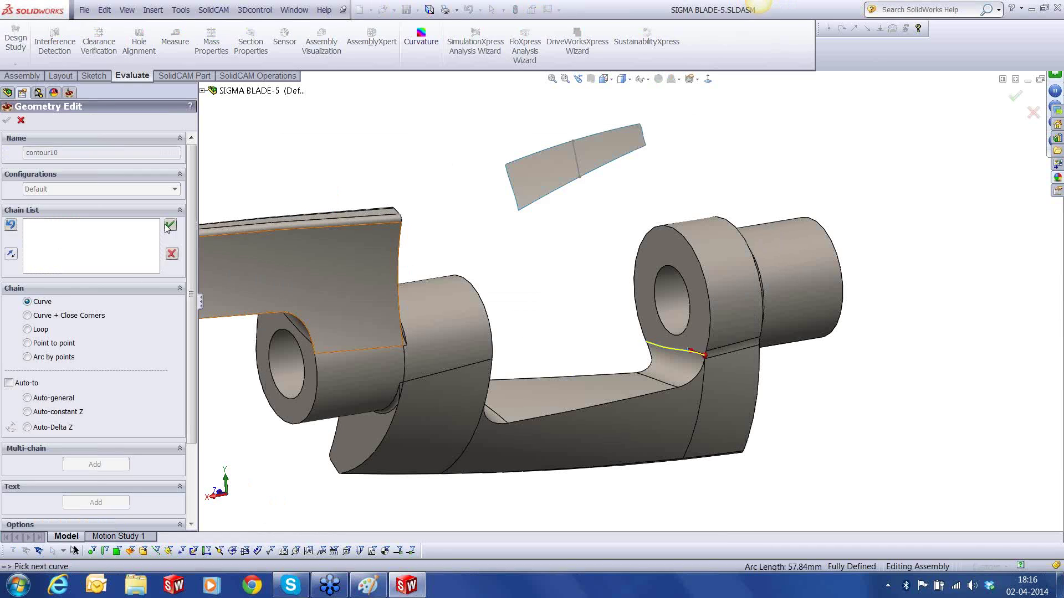
{"action": "left_click", "coordinate": [712, 385]}
{"action": "left_click", "coordinate": [7, 120]}
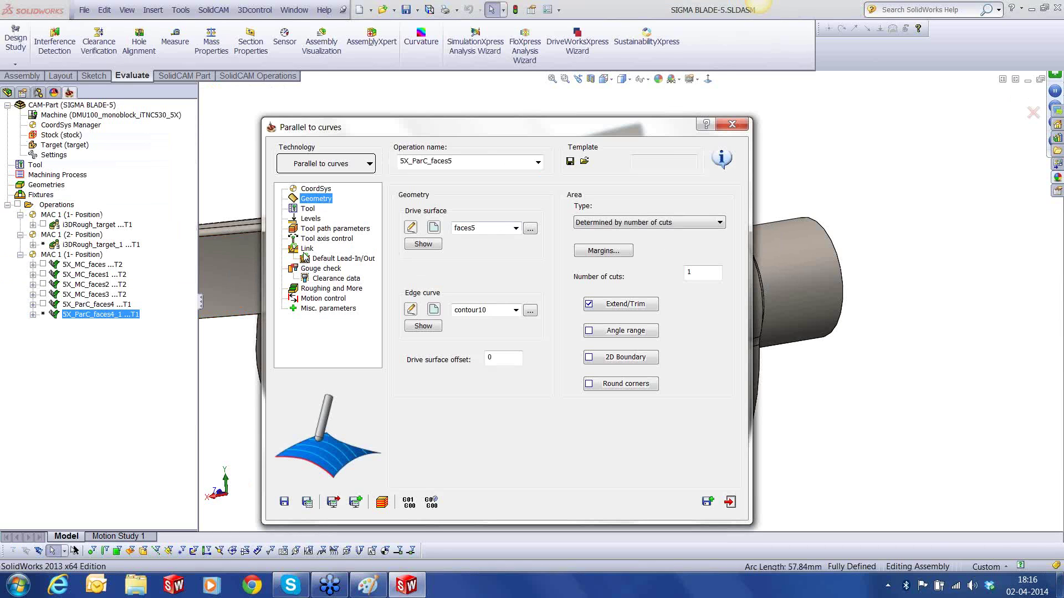
Review the copied operation's tool, levels and tool path parameters, keep them as they are, and save and calculate it.
{"action": "left_click", "coordinate": [308, 209]}
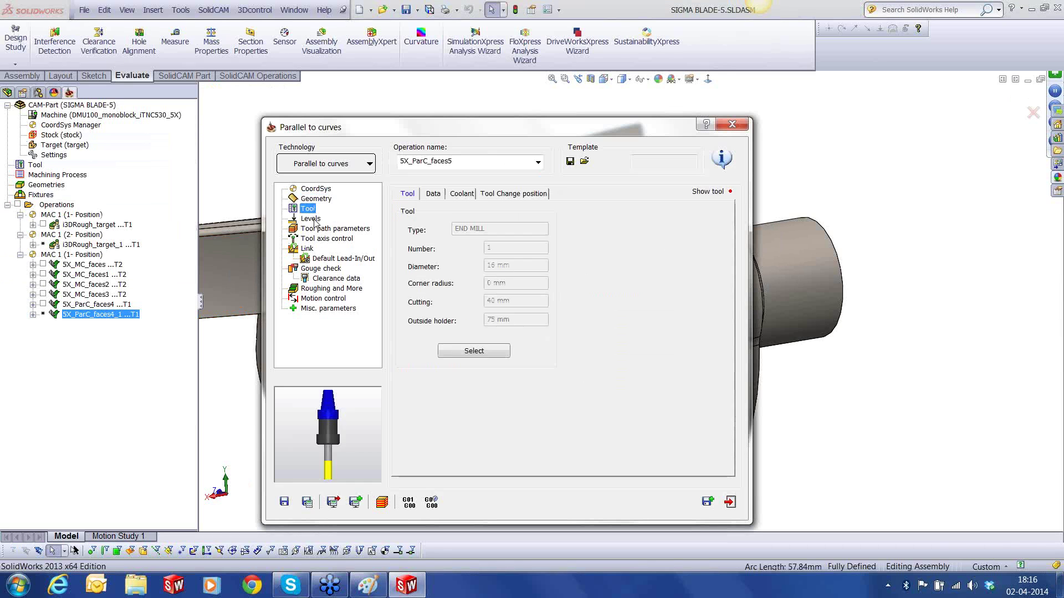
{"action": "left_click", "coordinate": [311, 220]}
{"action": "left_click", "coordinate": [316, 229]}
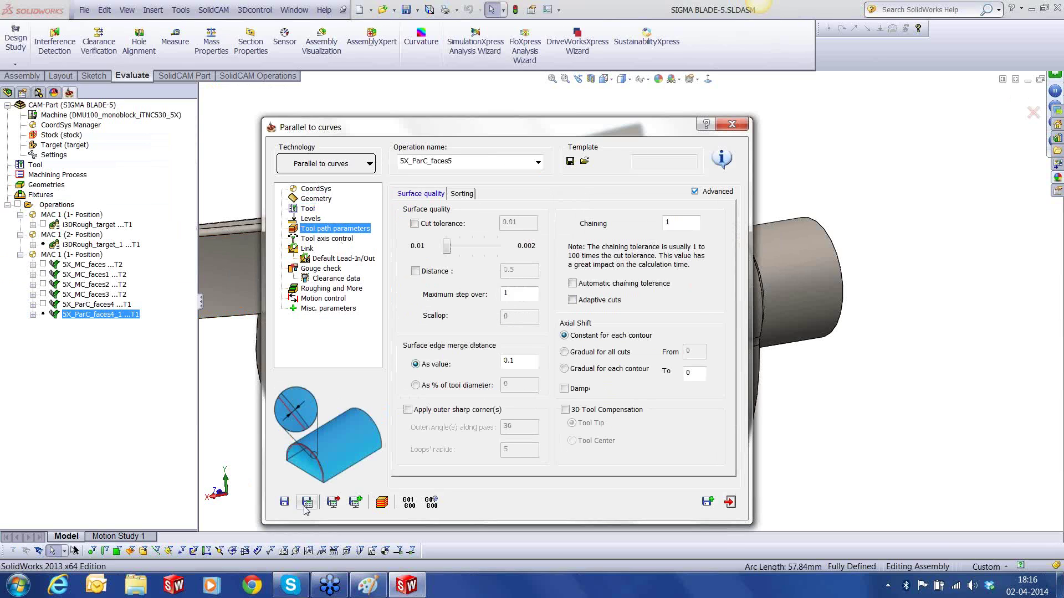
{"action": "left_click", "coordinate": [308, 503]}
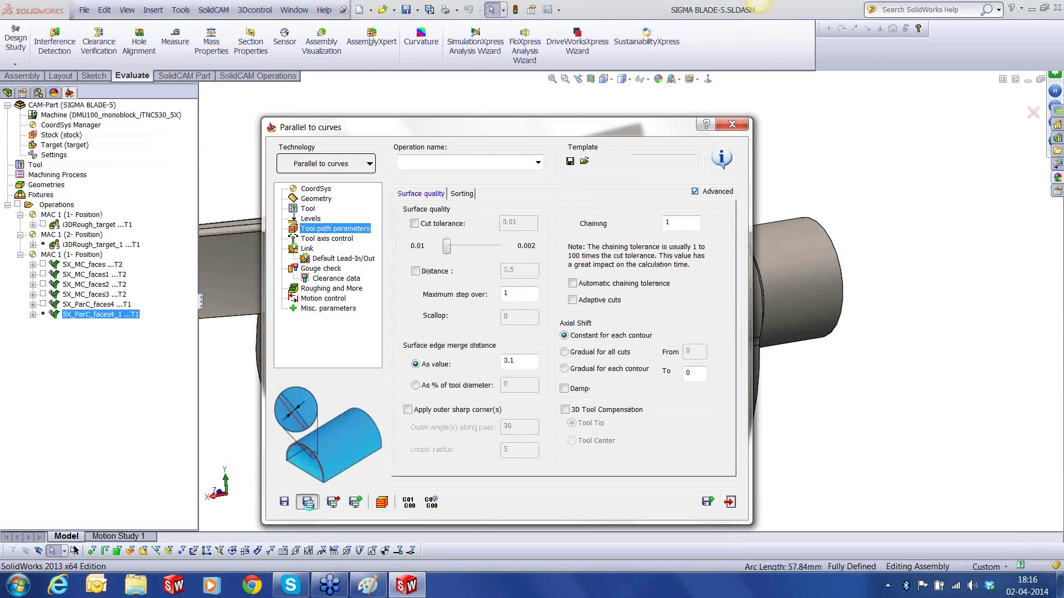
Simulate the new operation on the model move by move, examine the tool path along the end hub's lower edge, and close the operation.
{"action": "left_click", "coordinate": [382, 502]}
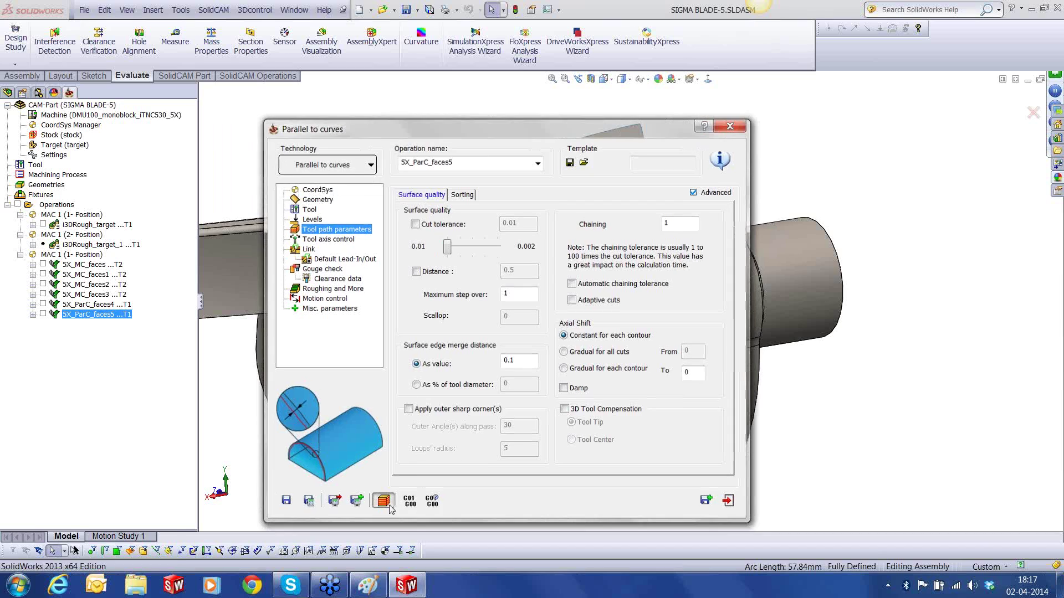
{"action": "left_click", "coordinate": [89, 531]}
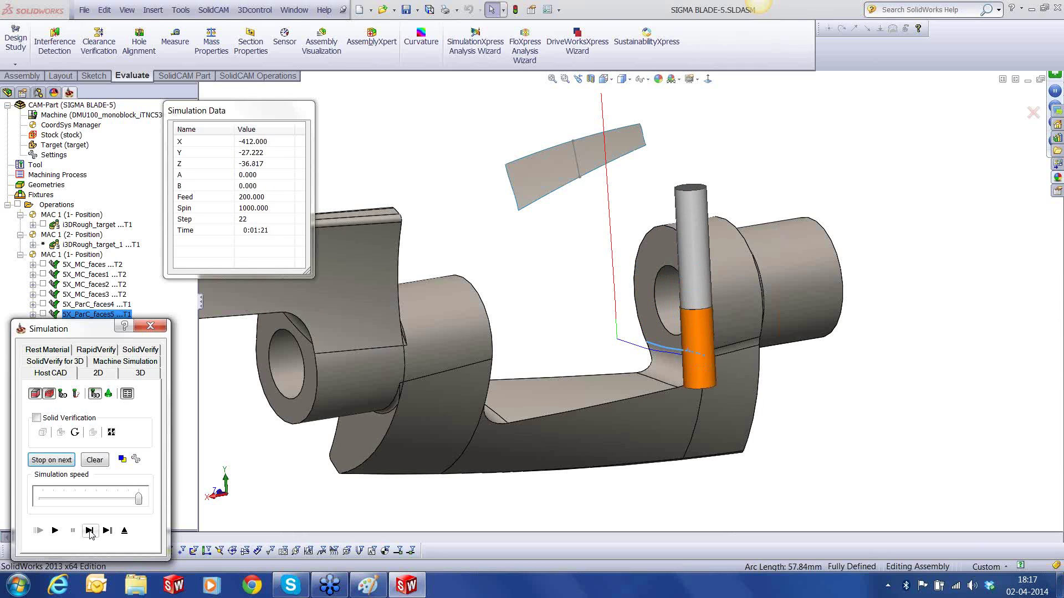
{"action": "left_click", "coordinate": [696, 423]}
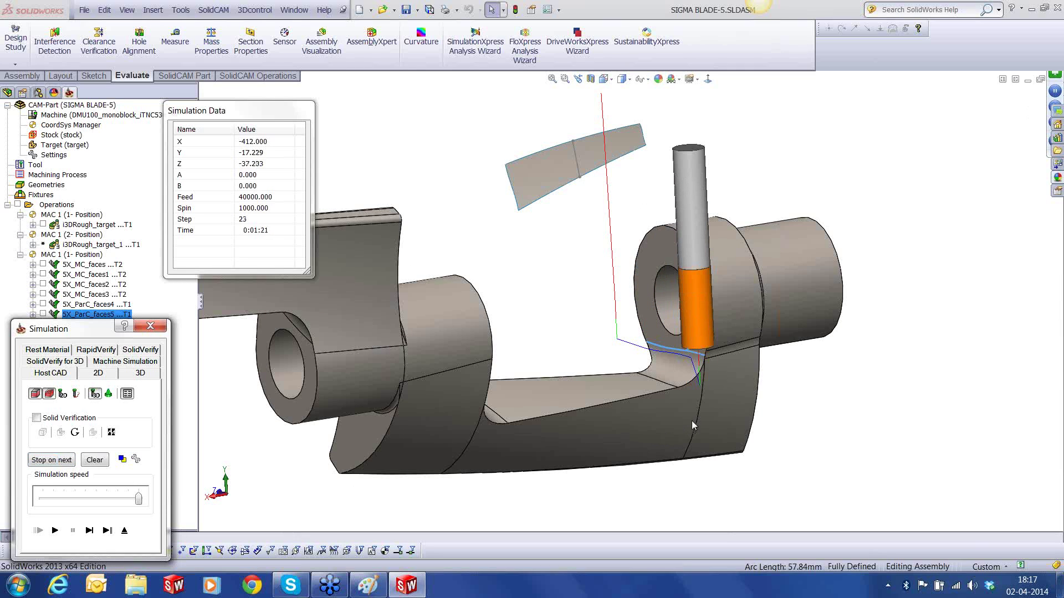
{"action": "middle_click_drag", "start_coordinate": [696, 423], "coordinate": [727, 426]}
{"action": "scroll", "coordinate": [704, 368], "scroll_direction": "down", "scroll_amount": 2}
{"action": "scroll", "coordinate": [704, 368], "scroll_direction": "down", "scroll_amount": 3}
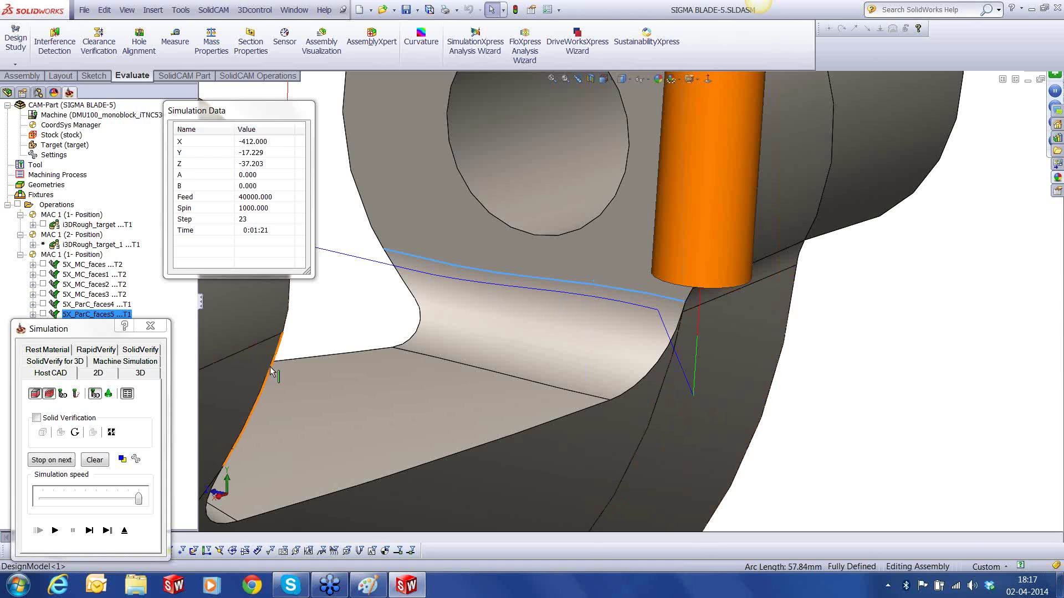
{"action": "left_click", "coordinate": [126, 531]}
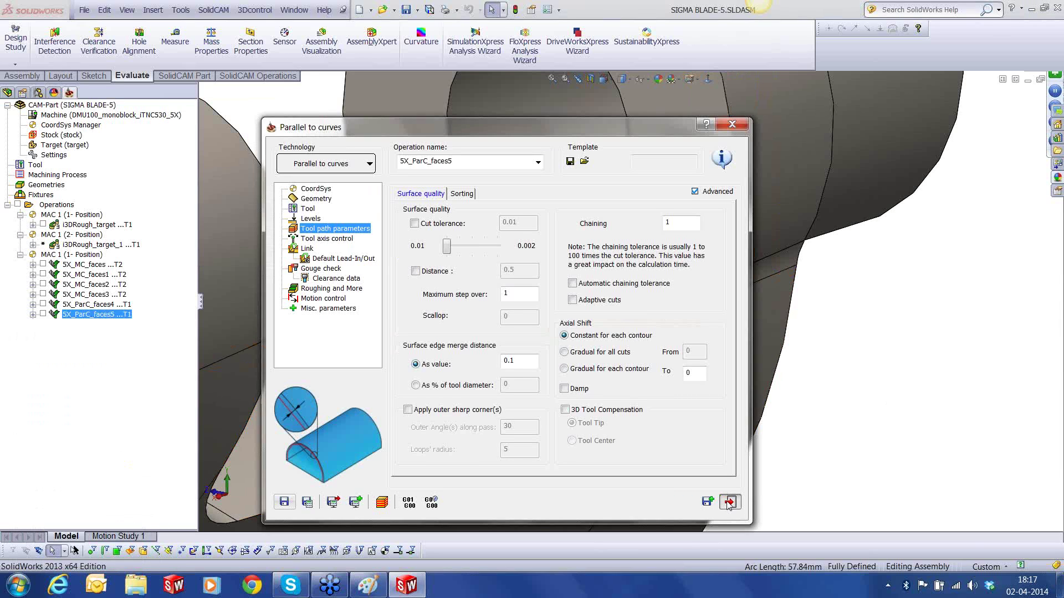
{"action": "left_click", "coordinate": [729, 502]}
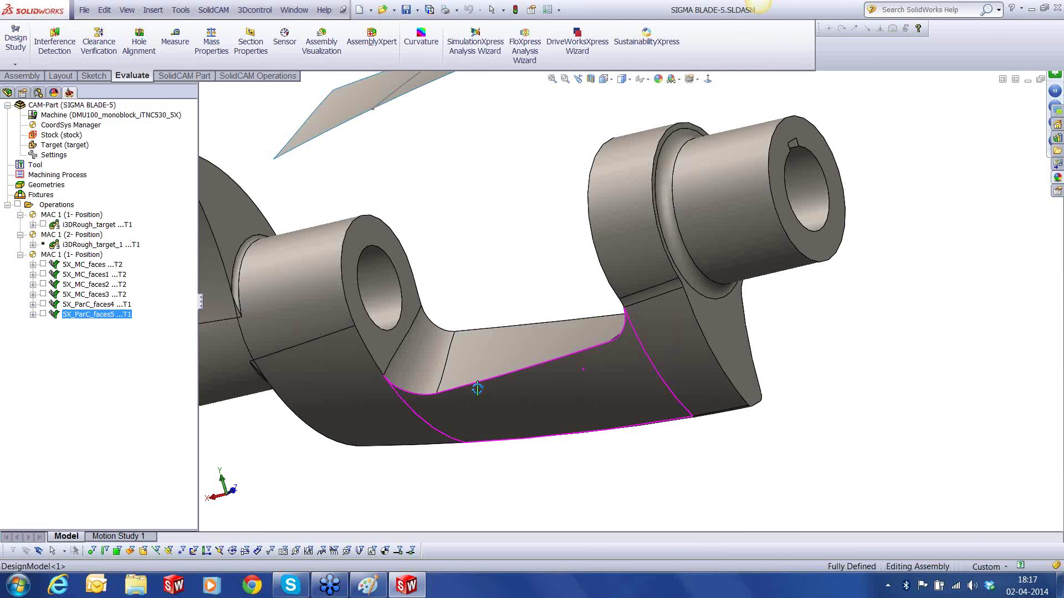
Edit the DesignModel part within the assembly and hide the offset surface and the 3D sketch floating above the blade.
{"action": "middle_click_drag", "start_coordinate": [477, 389], "coordinate": [332, 237]}
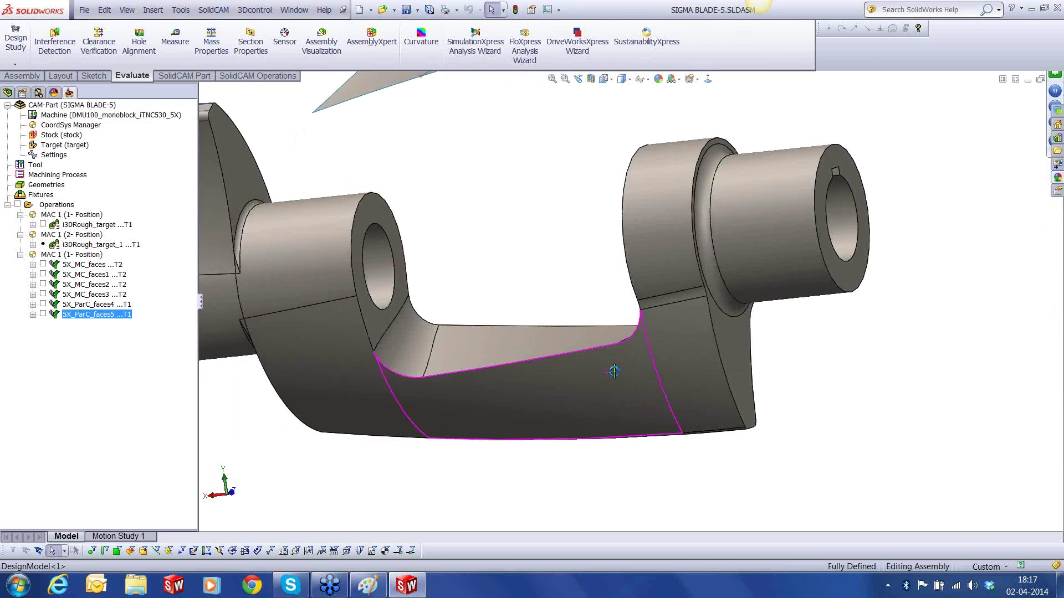
{"action": "middle_click_drag", "start_coordinate": [612, 368], "coordinate": [653, 290]}
{"action": "left_click", "coordinate": [653, 289]}
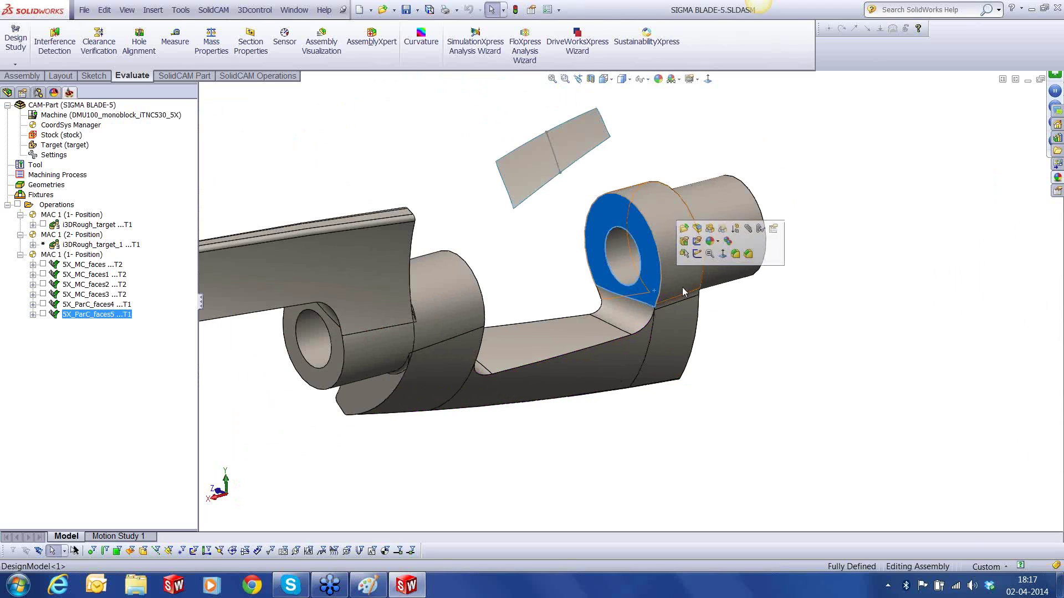
{"action": "left_click", "coordinate": [697, 229]}
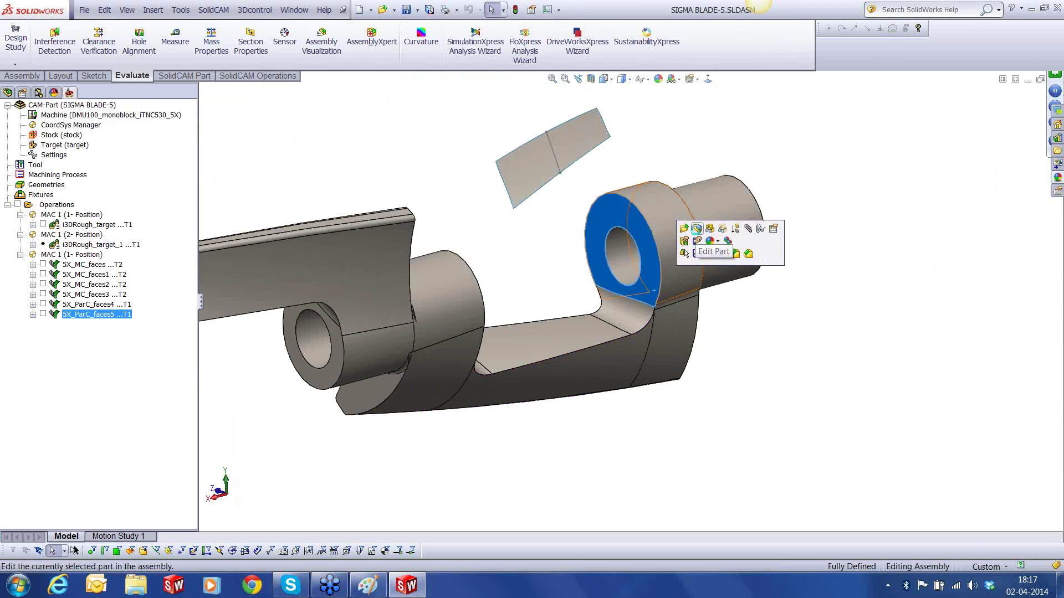
{"action": "right_click", "coordinate": [520, 171]}
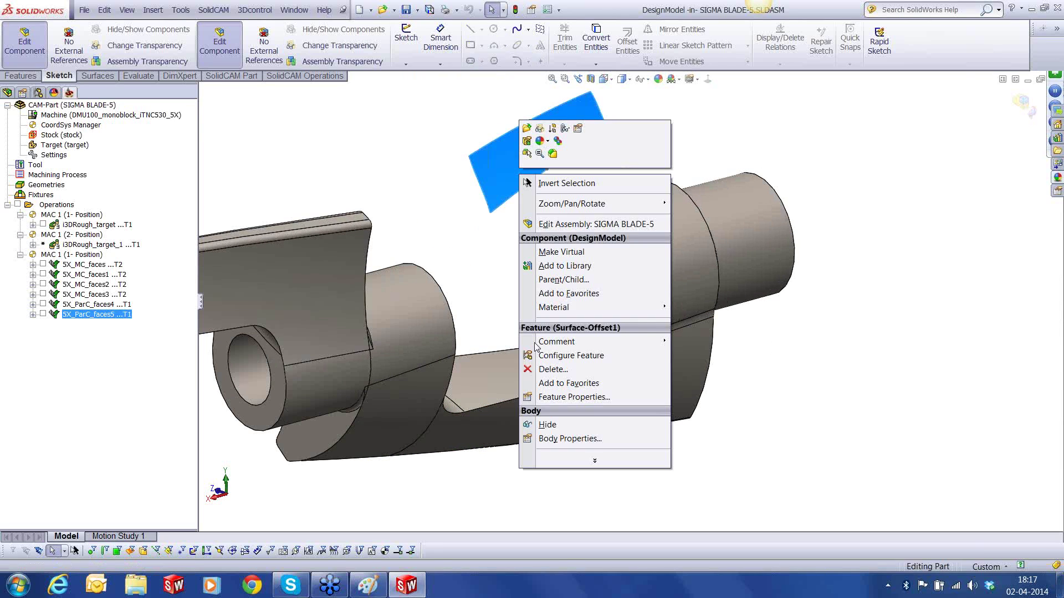
{"action": "left_click", "coordinate": [541, 153]}
{"action": "left_click", "coordinate": [541, 153]}
{"action": "right_click", "coordinate": [541, 153]}
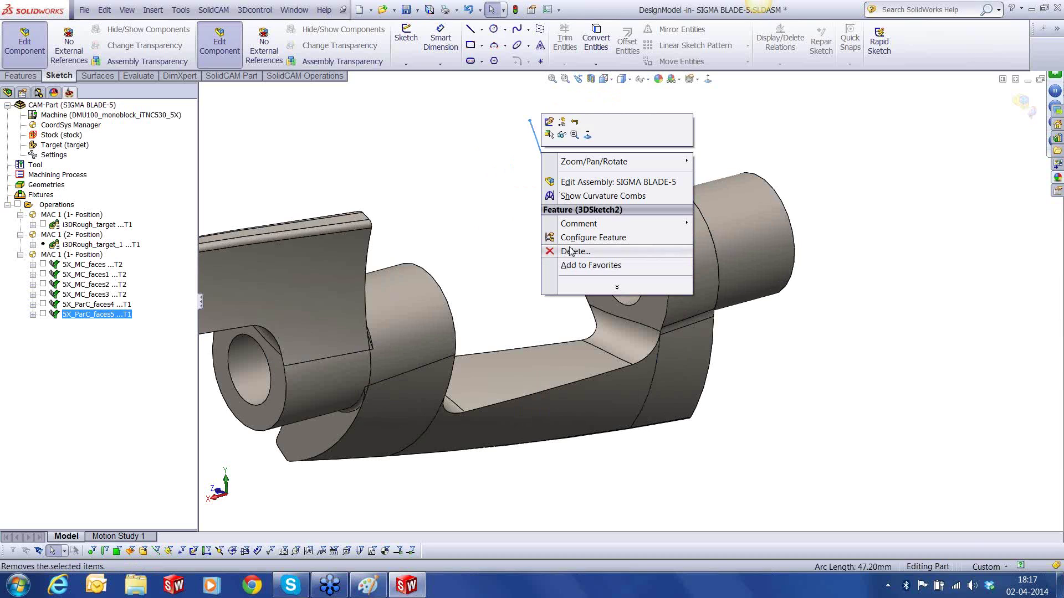
{"action": "left_click", "coordinate": [566, 140]}
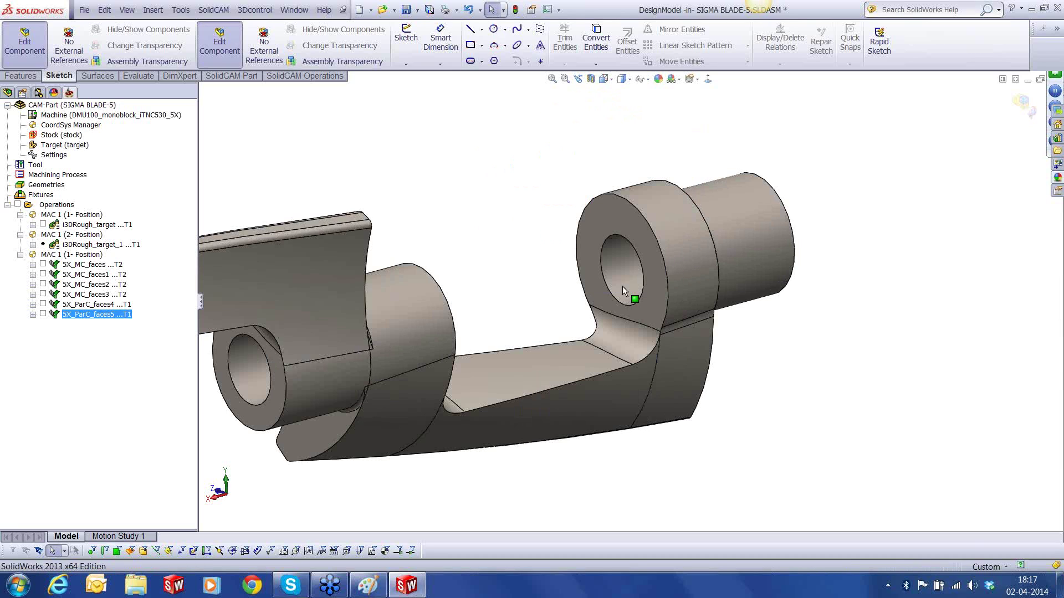
Copy the fillet face below the end hub's inner face as a surface by offsetting it 0 mm.
{"action": "scroll", "coordinate": [623, 286], "scroll_direction": "down", "scroll_amount": 3}
{"action": "scroll", "coordinate": [623, 286], "scroll_direction": "down", "scroll_amount": 1}
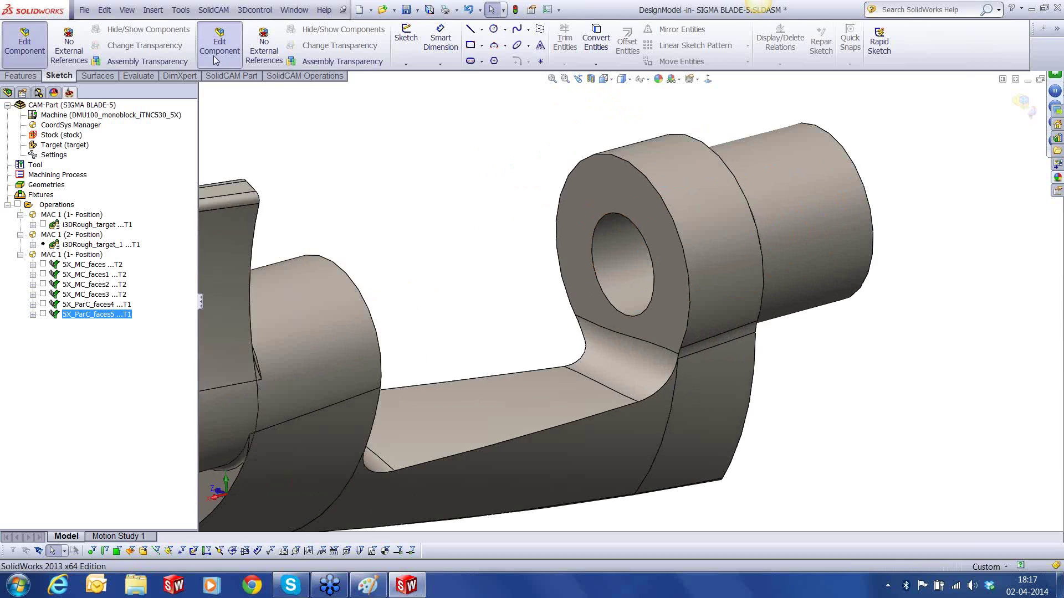
{"action": "left_click", "coordinate": [152, 9]}
{"action": "mouse_move", "coordinate": [178, 118]}
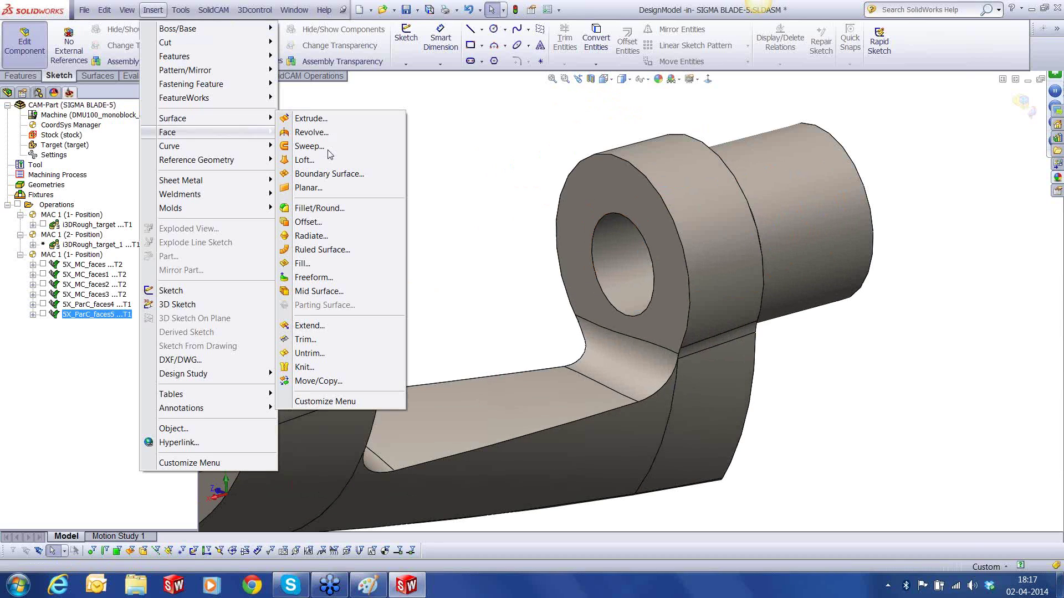
{"action": "left_click", "coordinate": [310, 222]}
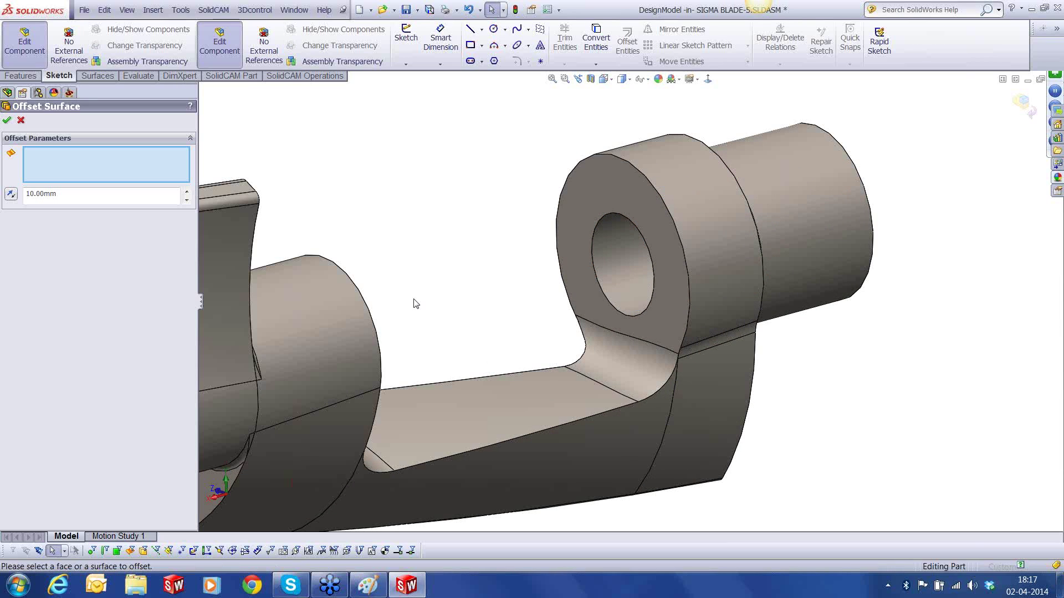
{"action": "left_click", "coordinate": [617, 367]}
{"action": "type", "text": "0"}
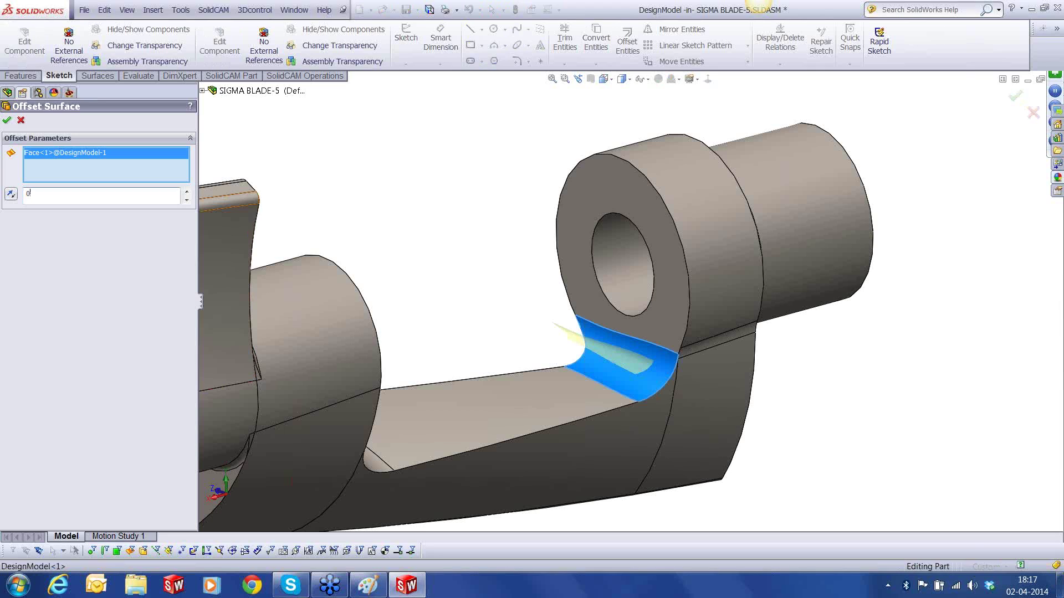
{"action": "key", "text": "Return"}
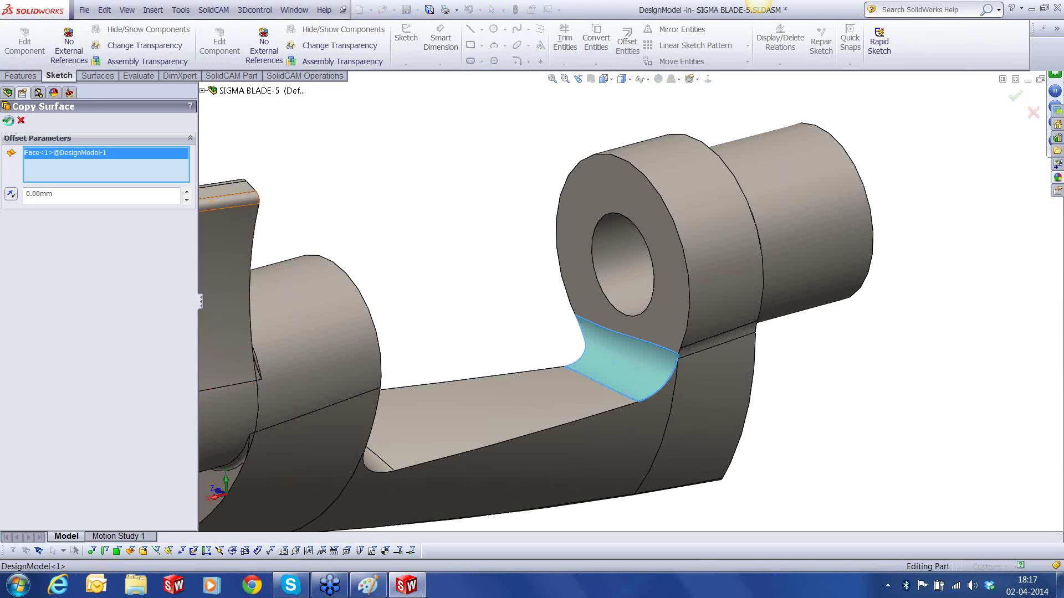
{"action": "left_click", "coordinate": [9, 120]}
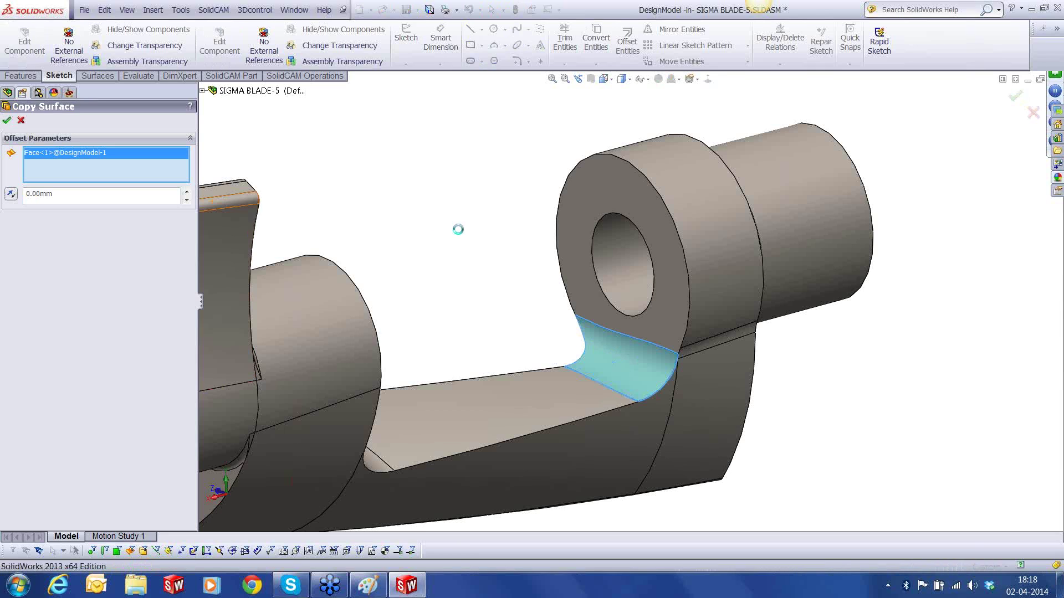
{"action": "left_click", "coordinate": [153, 10]}
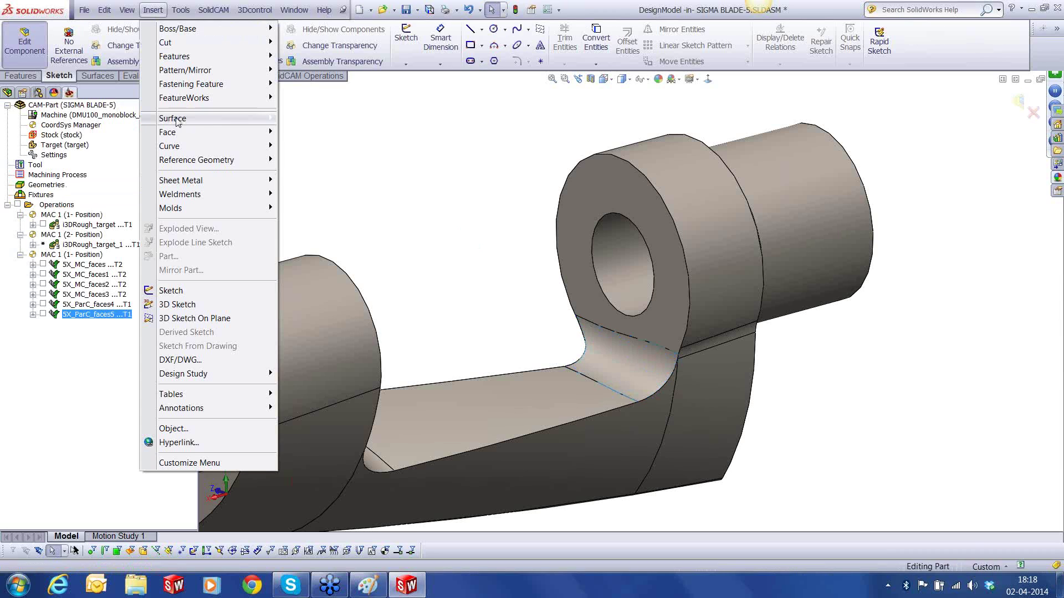
{"action": "mouse_move", "coordinate": [209, 124]}
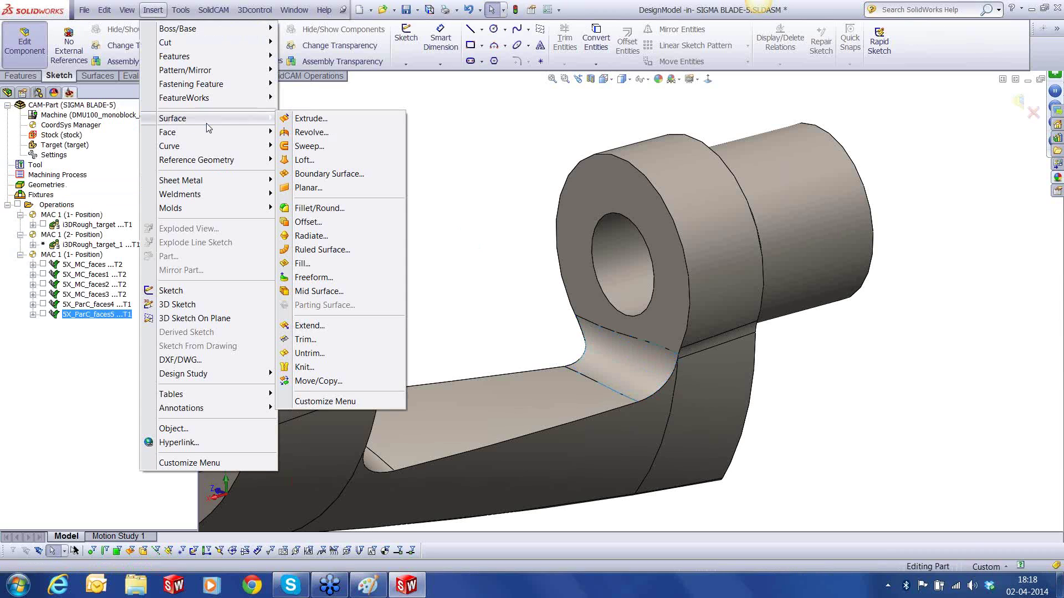
{"action": "left_click", "coordinate": [325, 326]}
{"action": "left_click", "coordinate": [22, 119]}
Untrim the copied fillet surface on all edges at 0%, merging it with the original.
{"action": "left_click", "coordinate": [153, 9]}
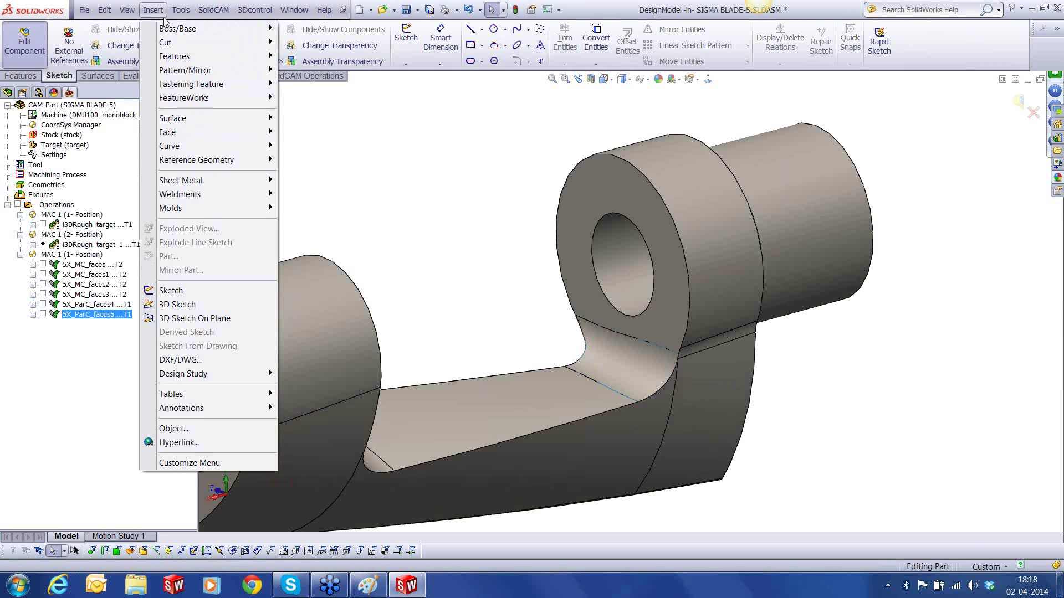
{"action": "mouse_move", "coordinate": [210, 118]}
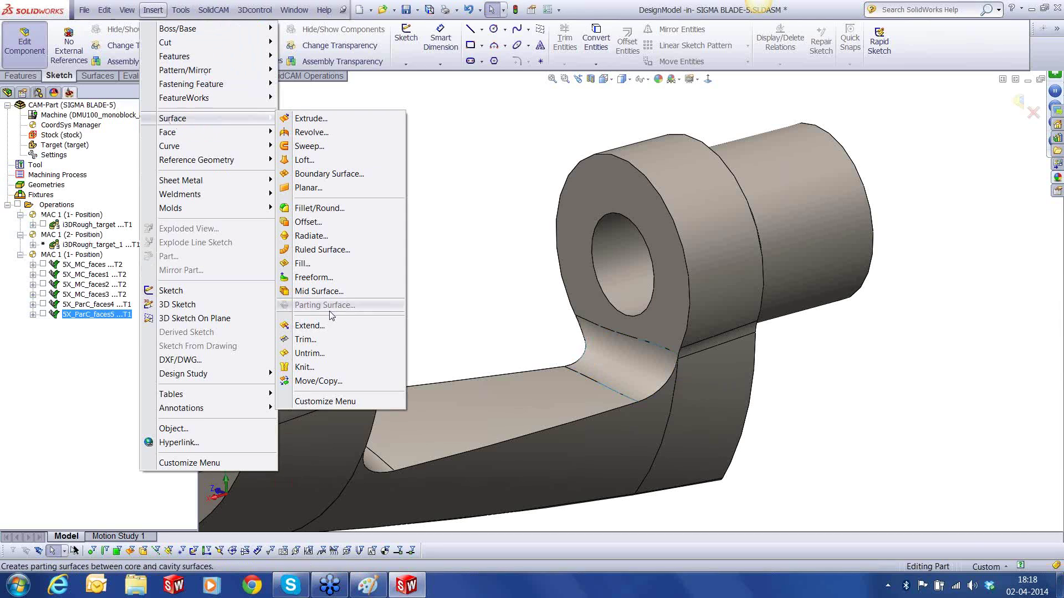
{"action": "left_click", "coordinate": [309, 352]}
{"action": "left_click", "coordinate": [609, 354]}
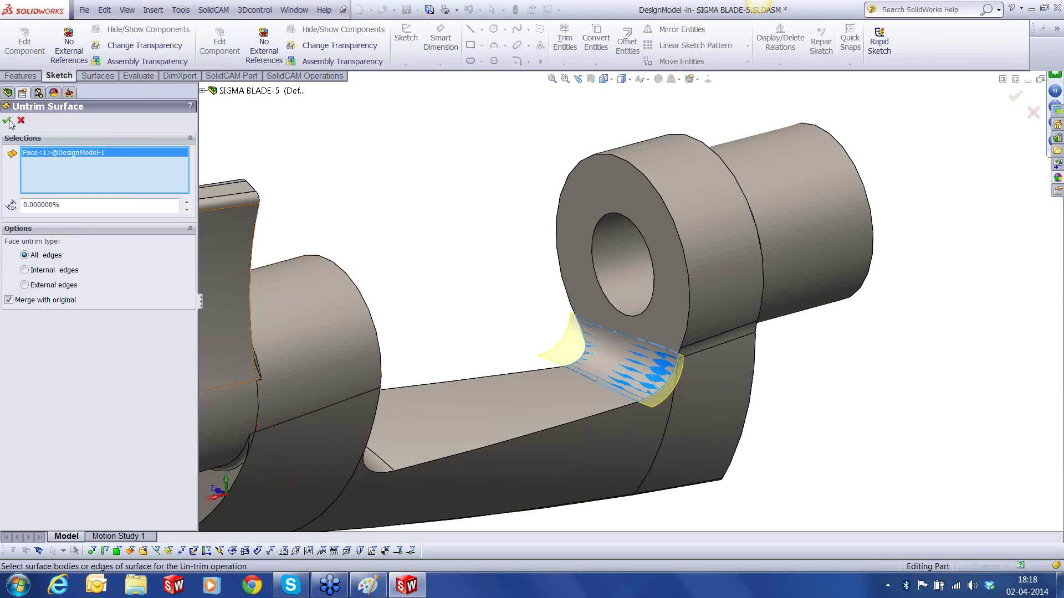
{"action": "left_click", "coordinate": [7, 120]}
{"action": "left_click", "coordinate": [128, 10]}
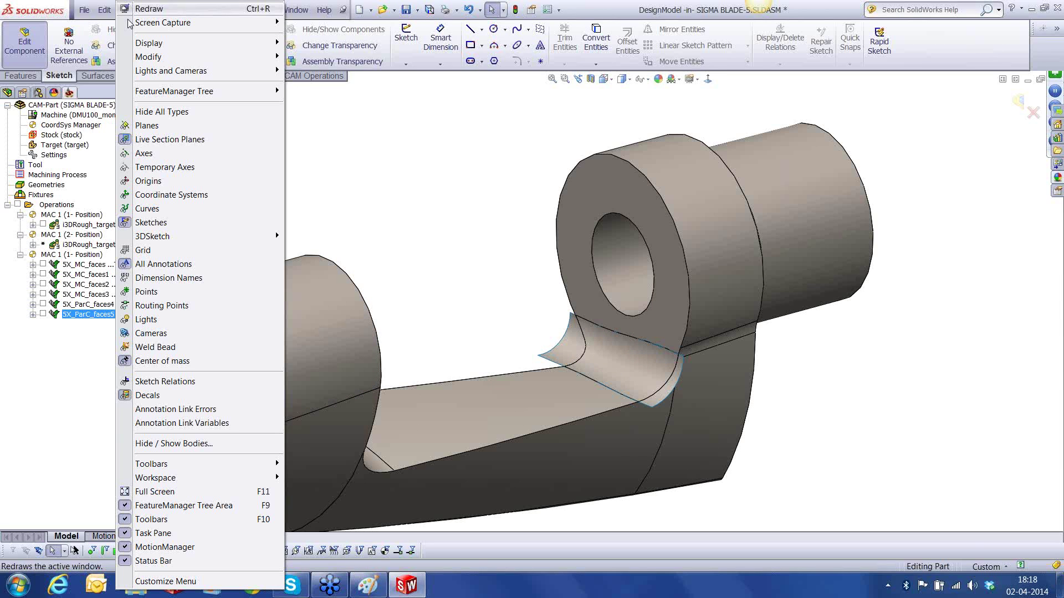
{"action": "key", "text": "Escape"}
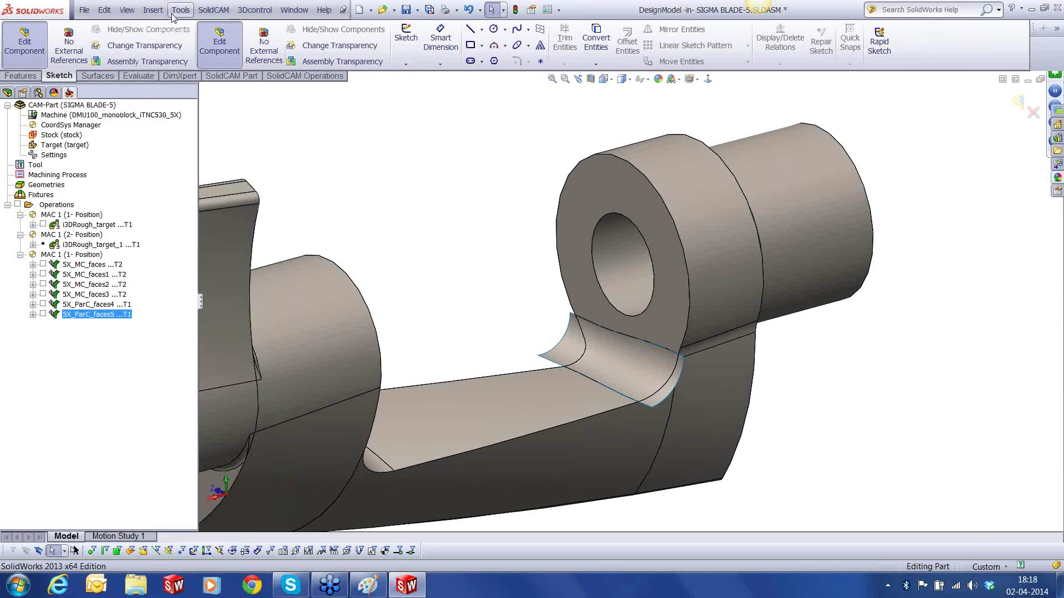
Extend both curved end edges of the untrimmed fillet surface by 15 mm, using the same-surface extension type.
{"action": "left_click", "coordinate": [153, 10]}
{"action": "mouse_move", "coordinate": [194, 118]}
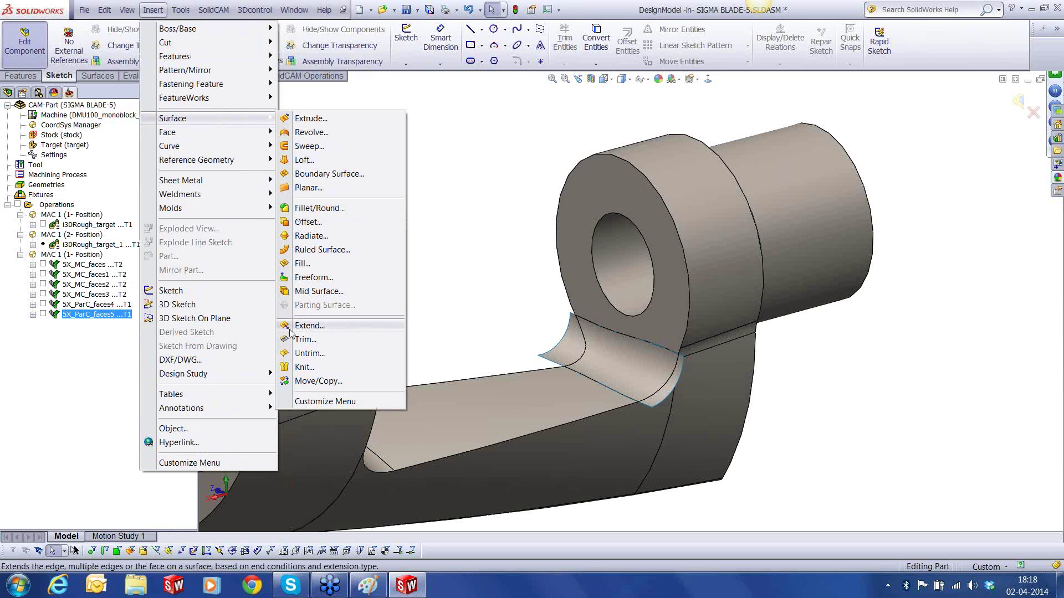
{"action": "left_click", "coordinate": [290, 329]}
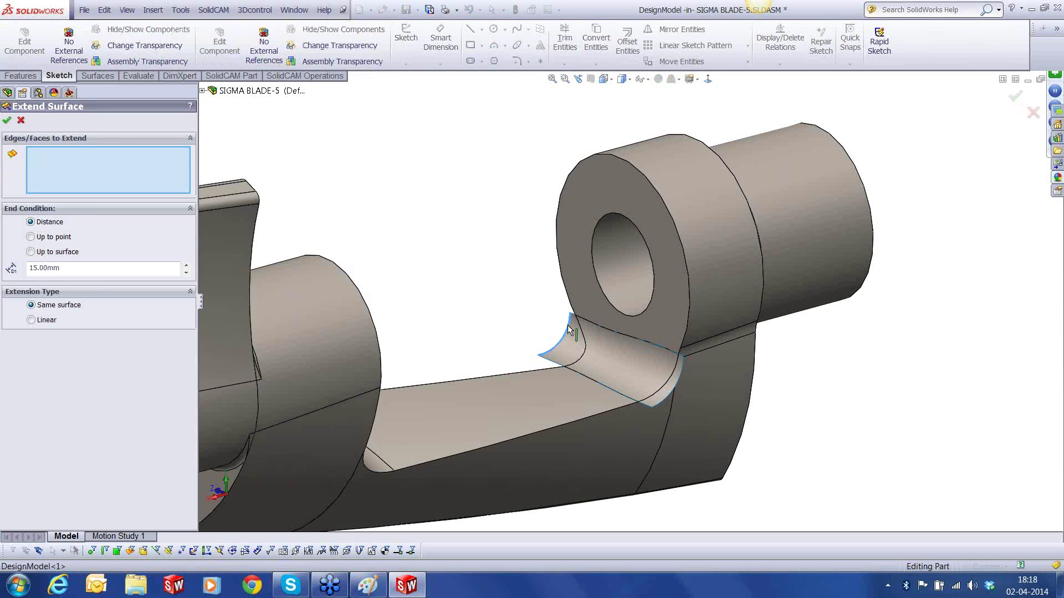
{"action": "left_click", "coordinate": [570, 329]}
{"action": "left_click", "coordinate": [681, 382]}
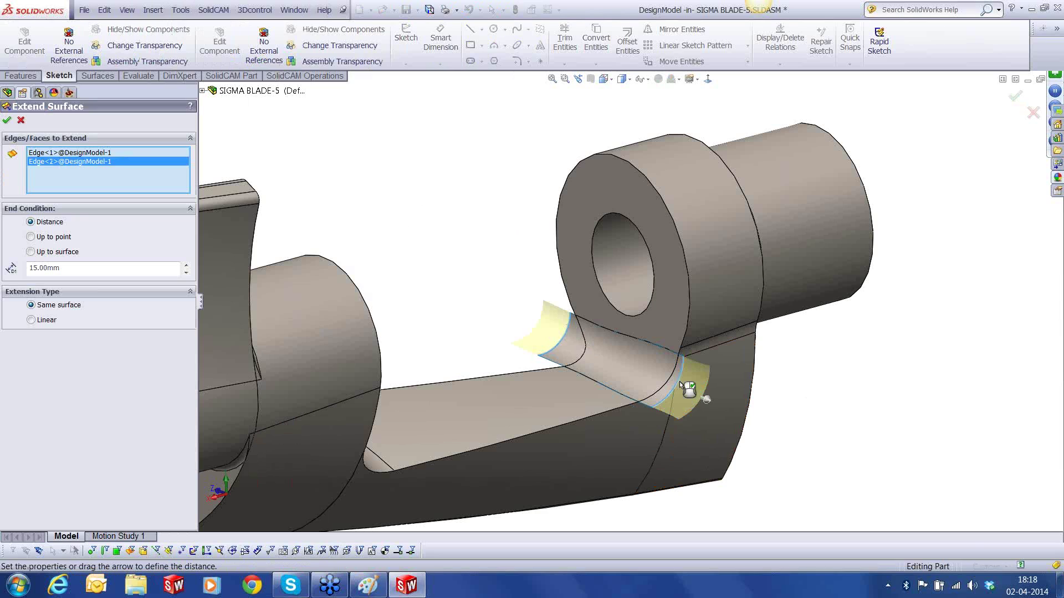
{"action": "right_click", "coordinate": [528, 326]}
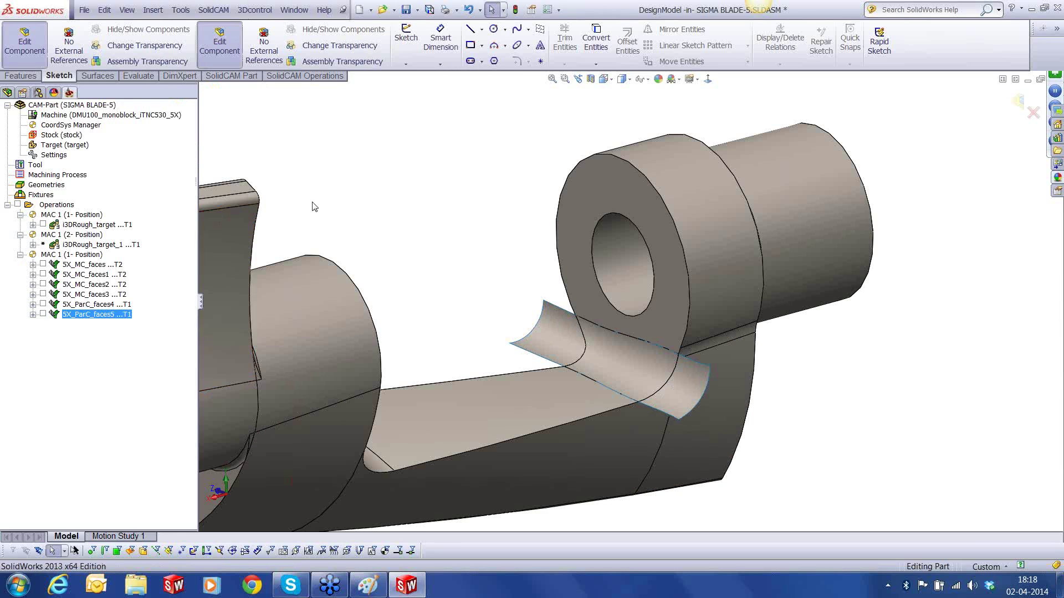
In the last Parallel to curves operation, define a new drive surface and the extended surface's upper edge as edge curve, with Extend/Trim disabled.
{"action": "right_click", "coordinate": [105, 317]}
{"action": "left_click", "coordinate": [131, 146]}
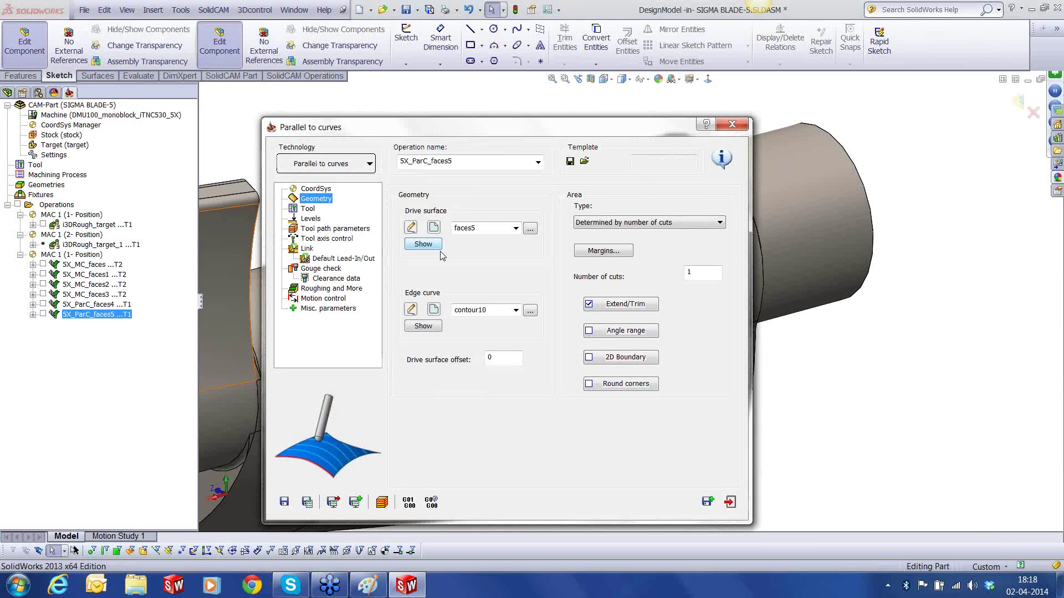
{"action": "left_click", "coordinate": [439, 249]}
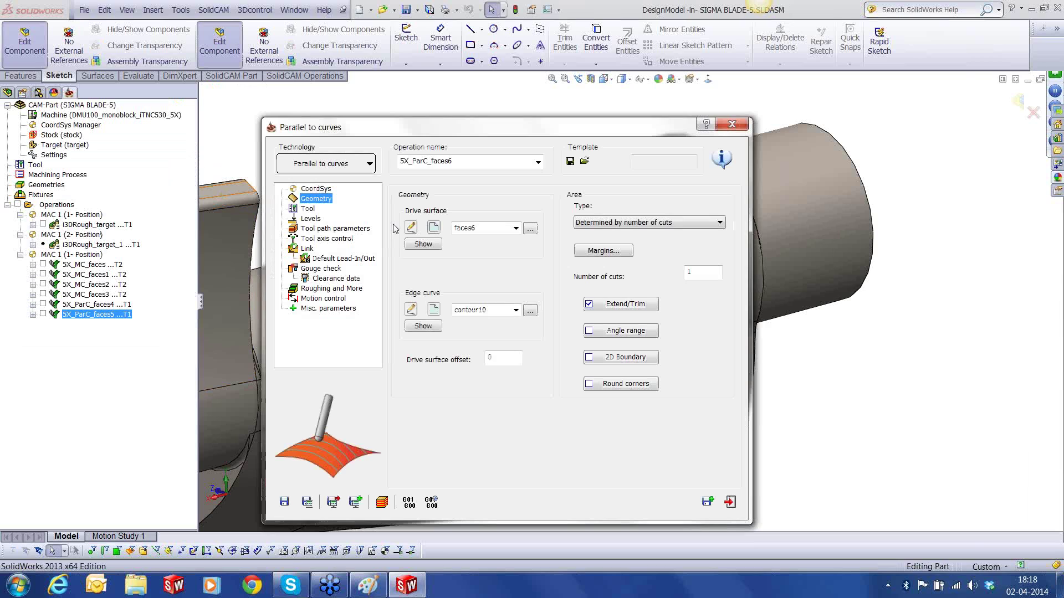
{"action": "left_click", "coordinate": [432, 310]}
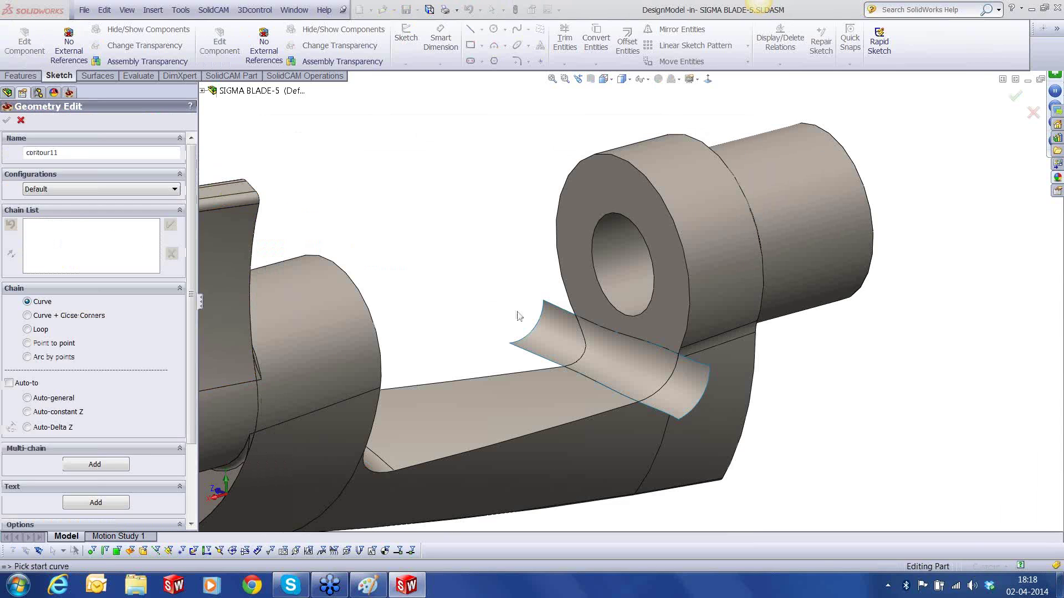
{"action": "left_click", "coordinate": [557, 307]}
{"action": "left_click", "coordinate": [6, 120]}
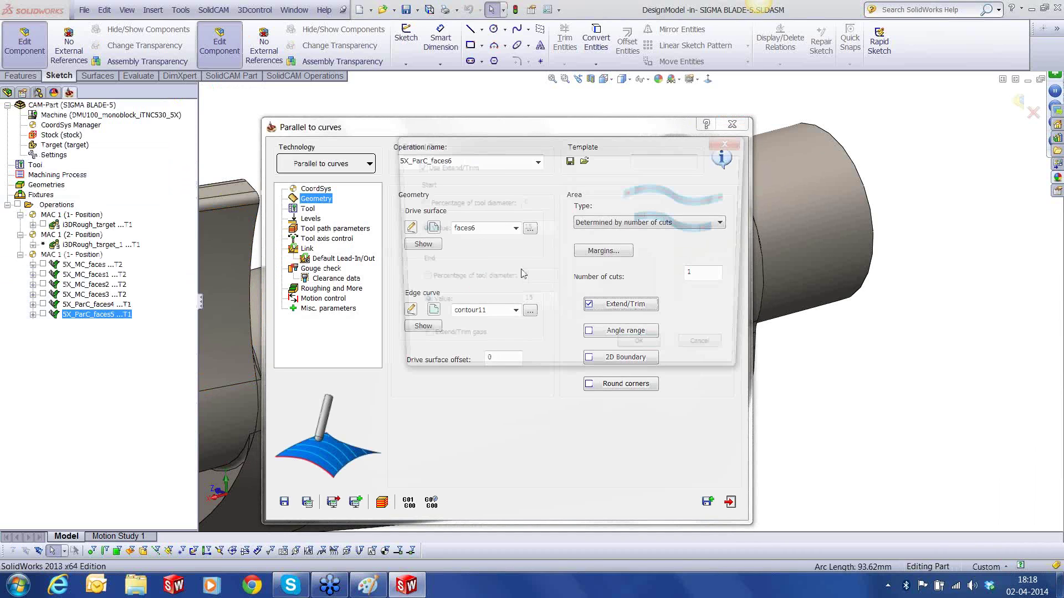
{"action": "left_click", "coordinate": [643, 354]}
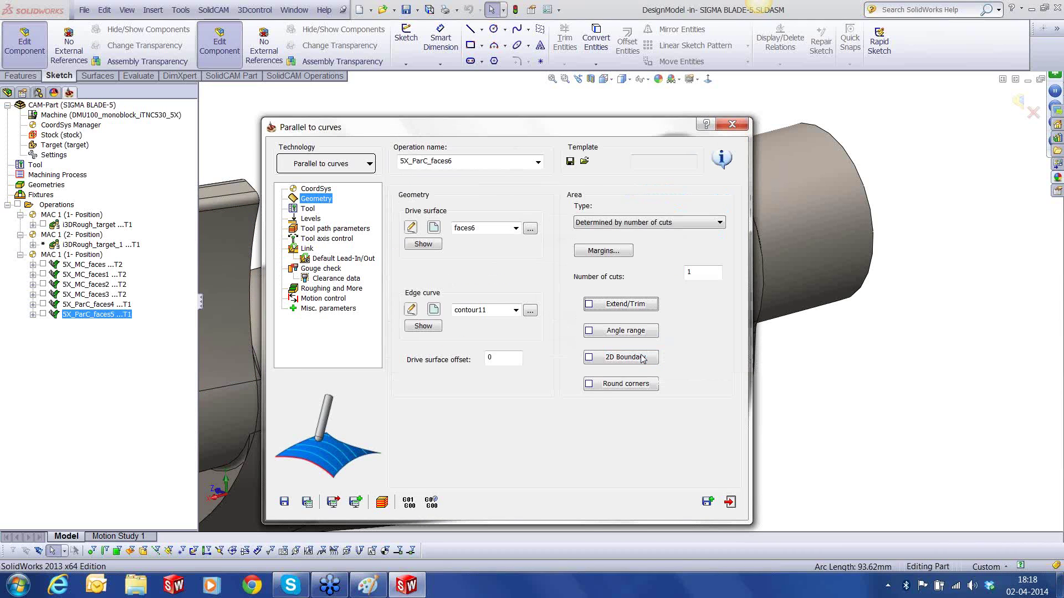
Set the first gouge check to Retract in X and check against the end hub's inner face instead of the drive surfaces.
{"action": "left_click", "coordinate": [320, 269]}
{"action": "left_click", "coordinate": [517, 375]}
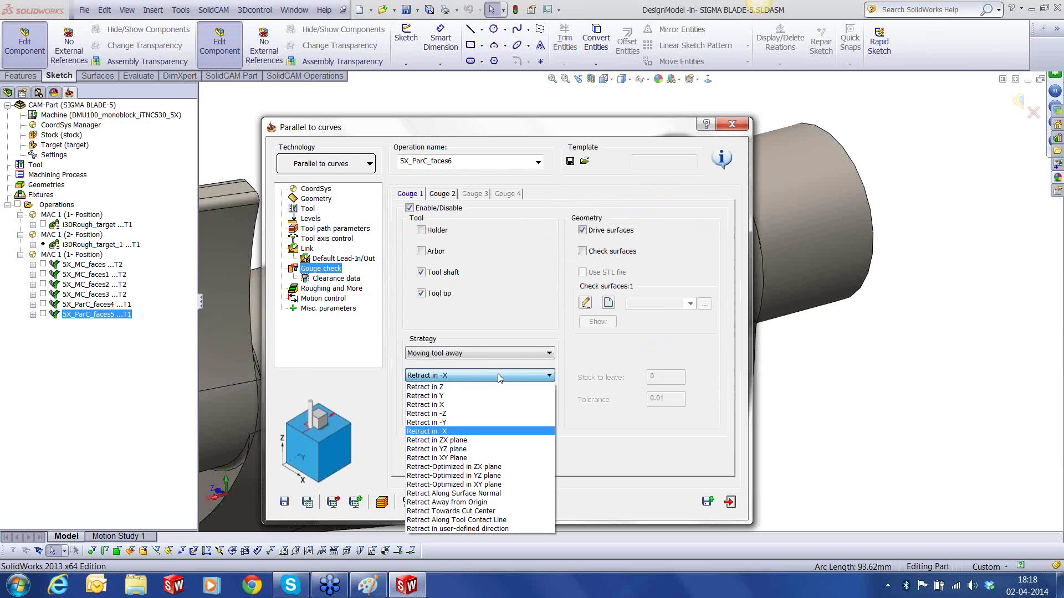
{"action": "left_click", "coordinate": [481, 405]}
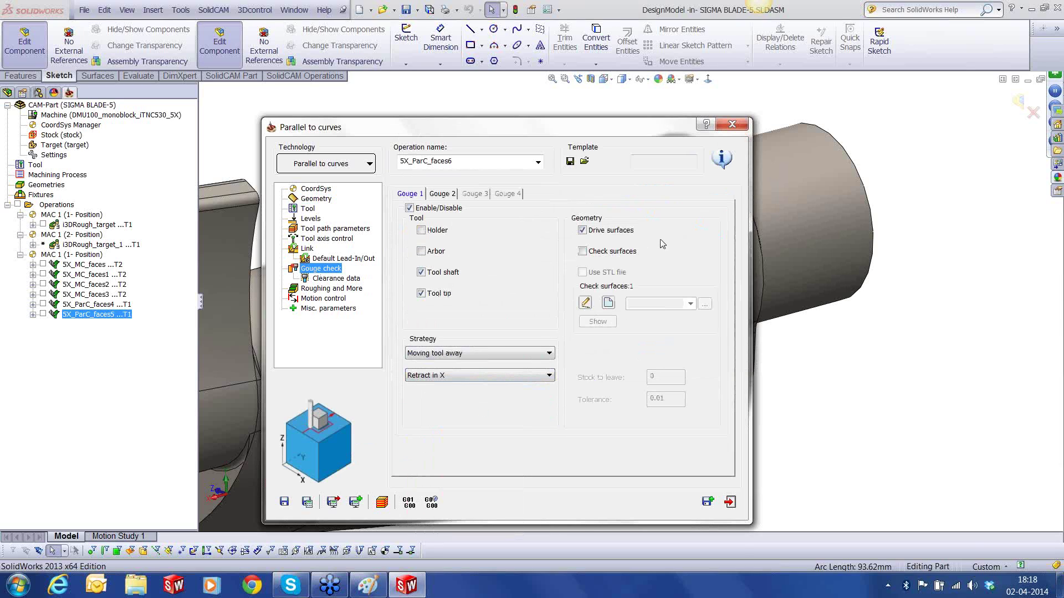
{"action": "left_click", "coordinate": [582, 230]}
{"action": "left_click", "coordinate": [582, 252]}
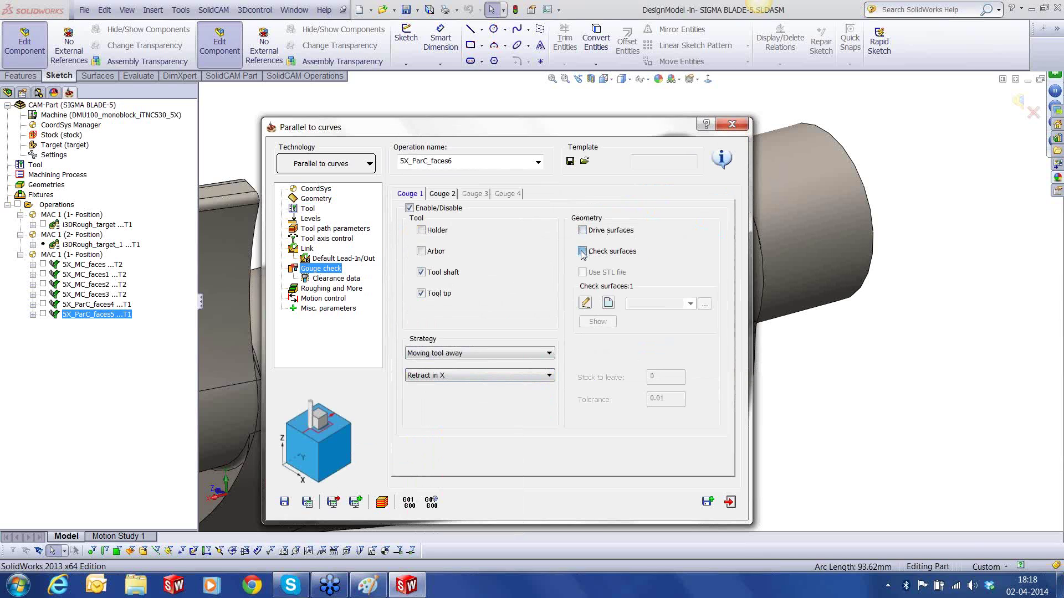
{"action": "left_click", "coordinate": [608, 302]}
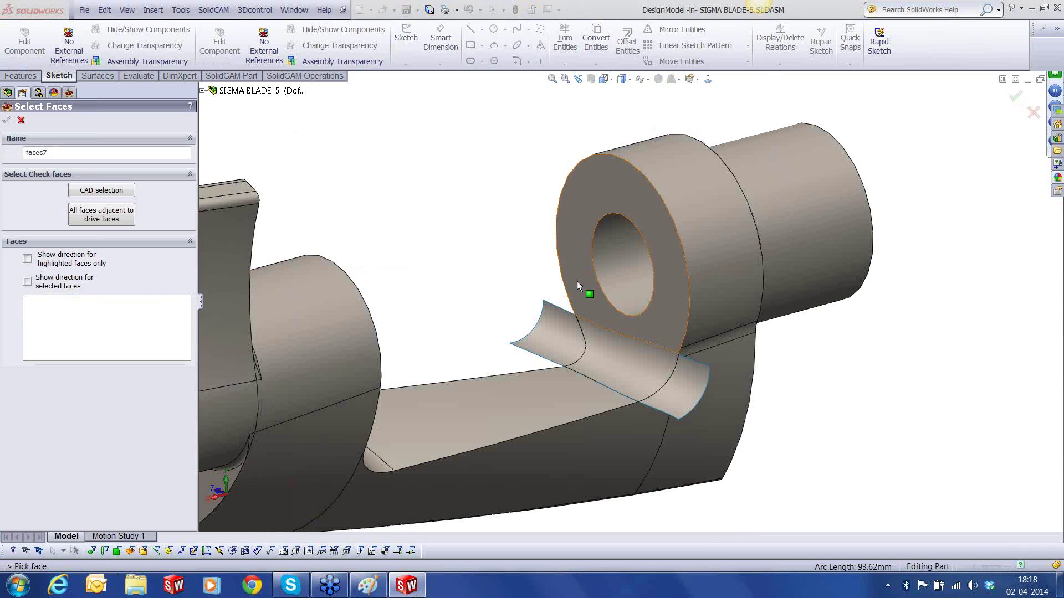
{"action": "left_click", "coordinate": [576, 285]}
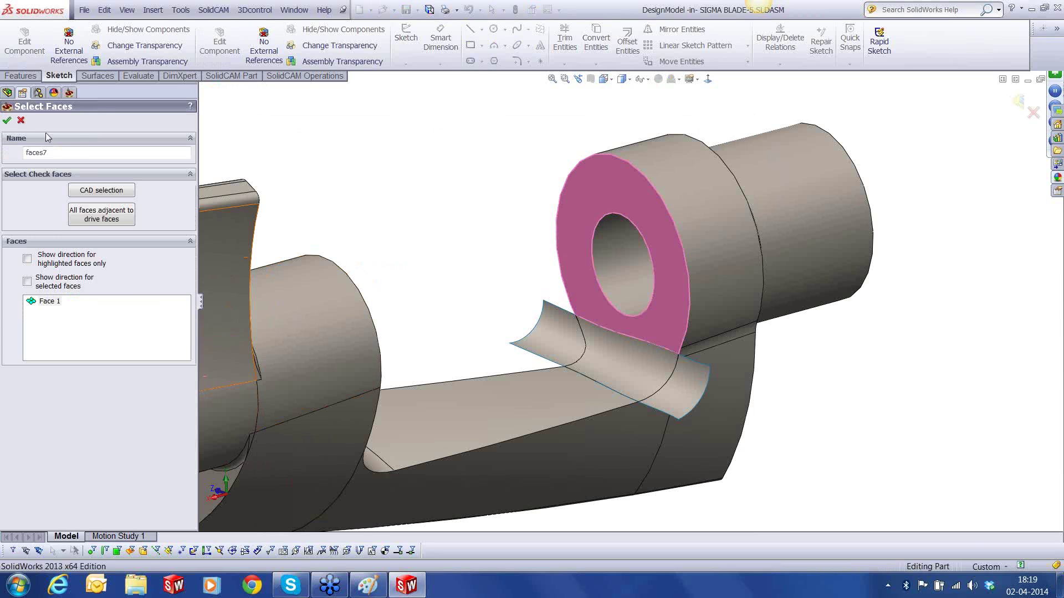
{"action": "left_click", "coordinate": [8, 121]}
Save and calculate the operation, simulate its tool path step by step on the model, and close the simulation.
{"action": "left_click", "coordinate": [308, 505]}
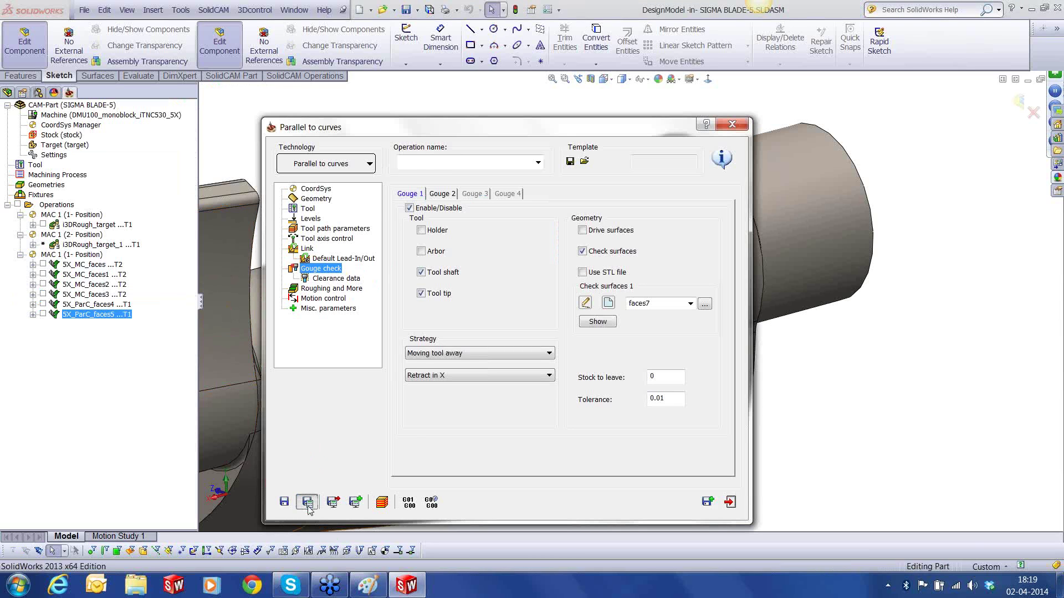
{"action": "left_click", "coordinate": [384, 503]}
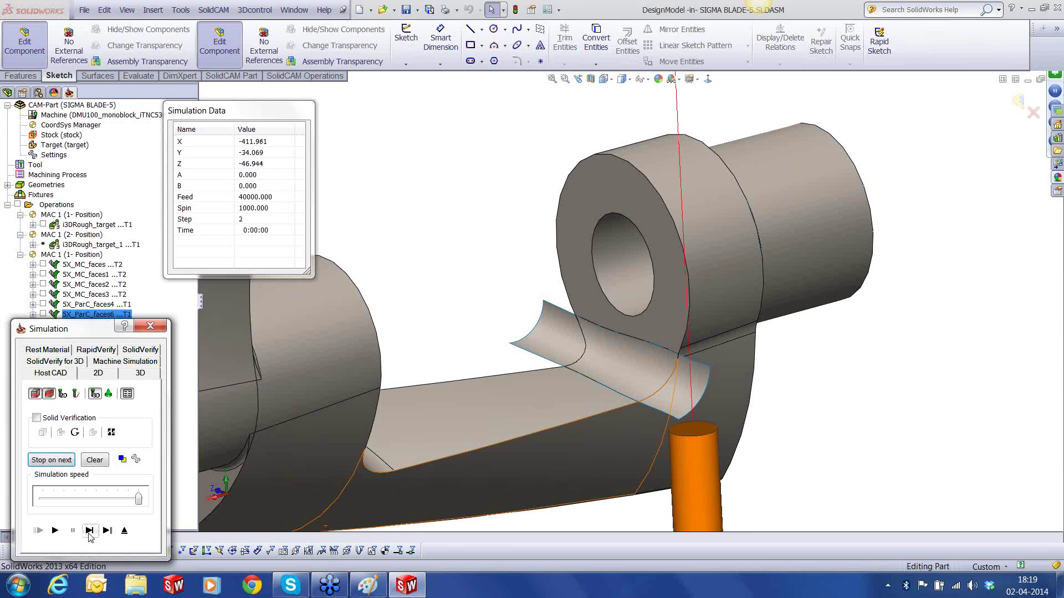
{"action": "left_click", "coordinate": [89, 530]}
{"action": "left_click", "coordinate": [422, 348]}
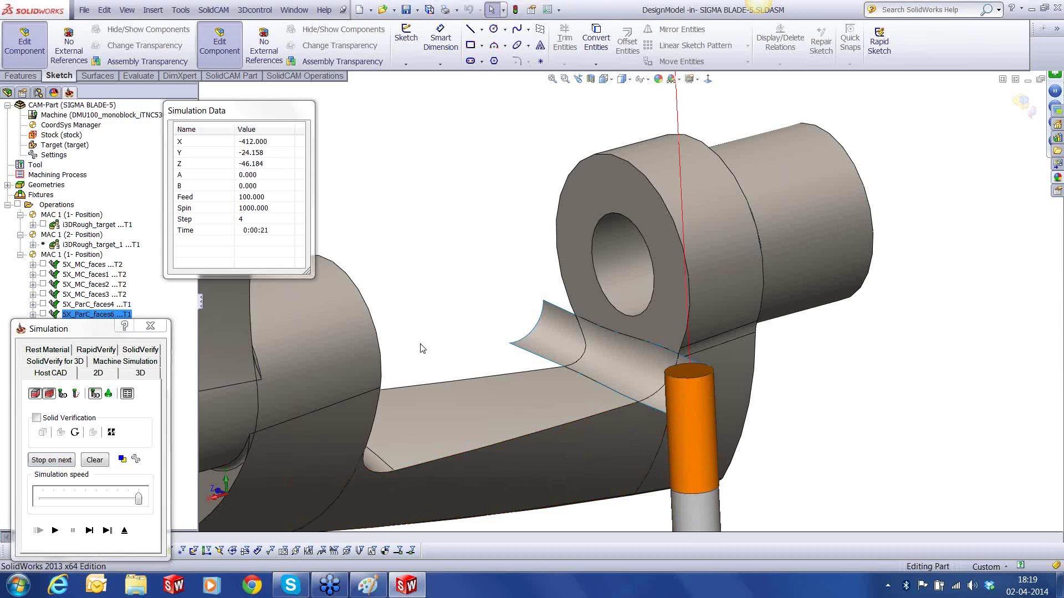
{"action": "scroll", "coordinate": [422, 348], "scroll_direction": "up", "scroll_amount": 3}
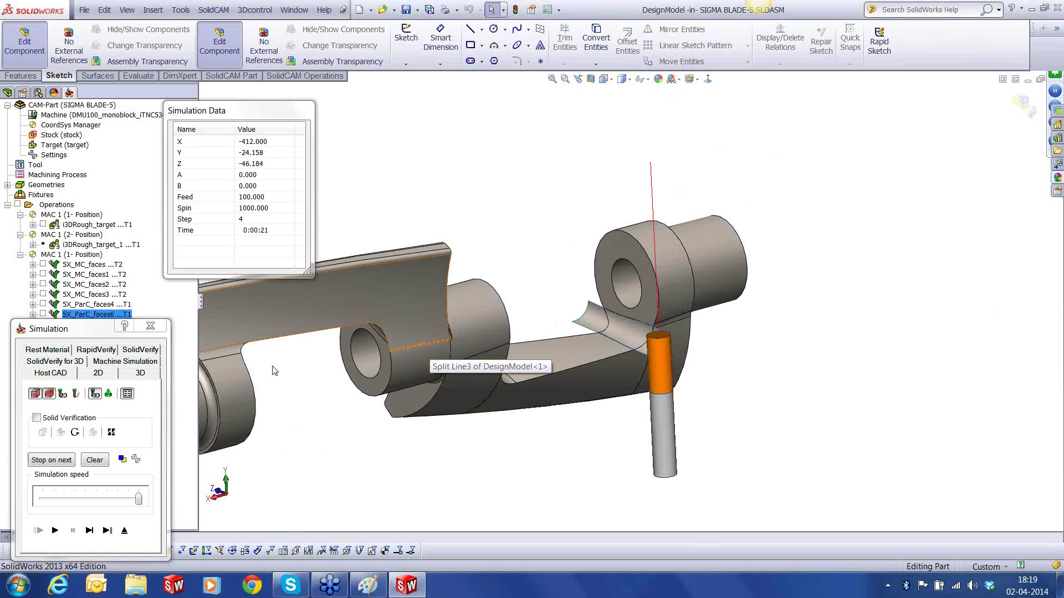
{"action": "left_click", "coordinate": [125, 532]}
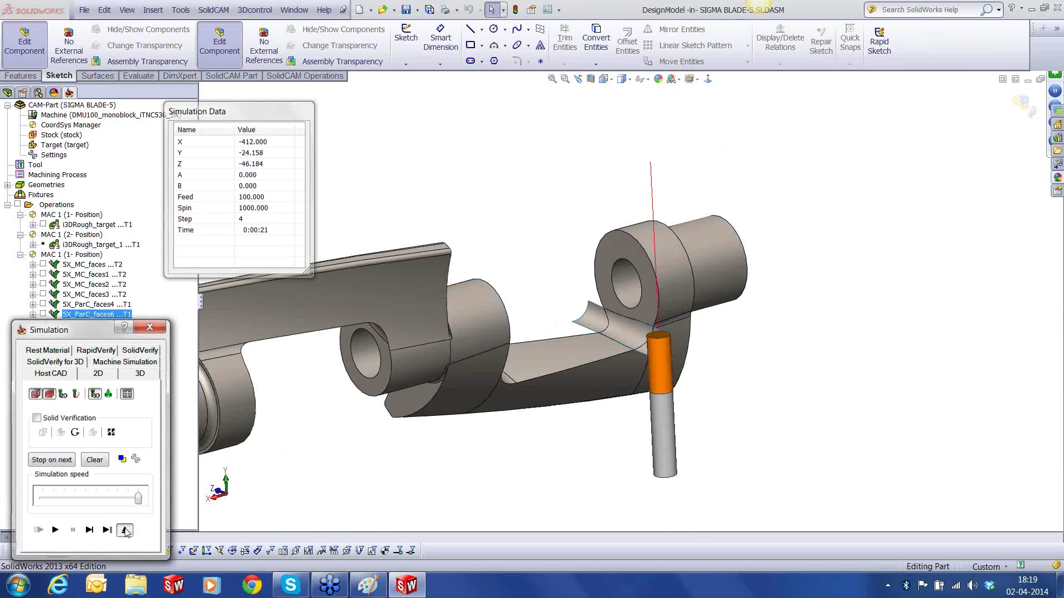
Set the tilt angle at side of cutting to -90, save and calculate the operation, and open its simulation again.
{"action": "left_click", "coordinate": [327, 238]}
{"action": "left_click", "coordinate": [514, 354]}
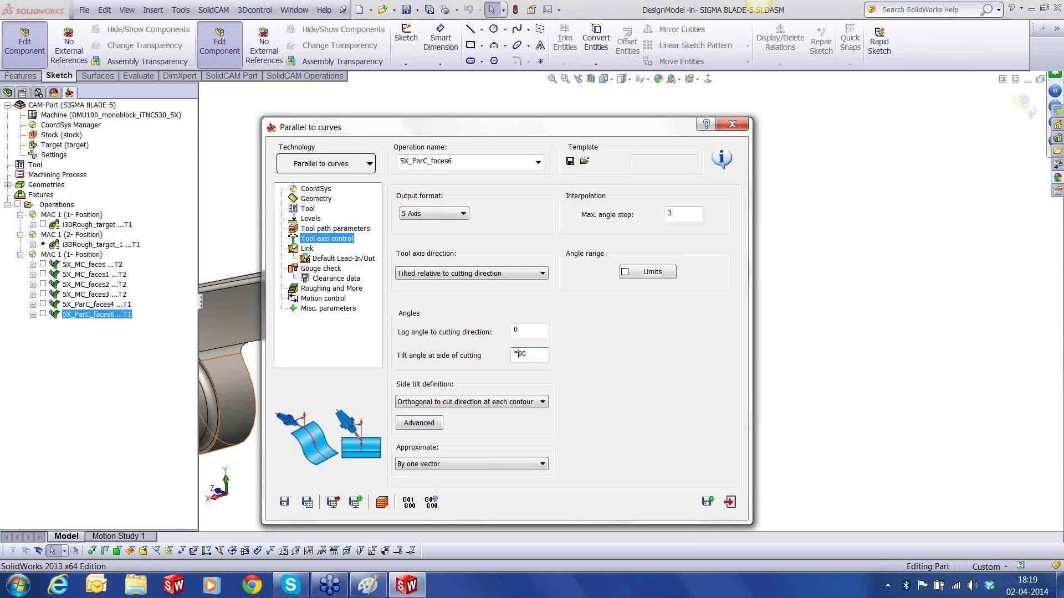
{"action": "key", "text": "BackSpace"}
{"action": "type", "text": "-"}
{"action": "left_click", "coordinate": [307, 501]}
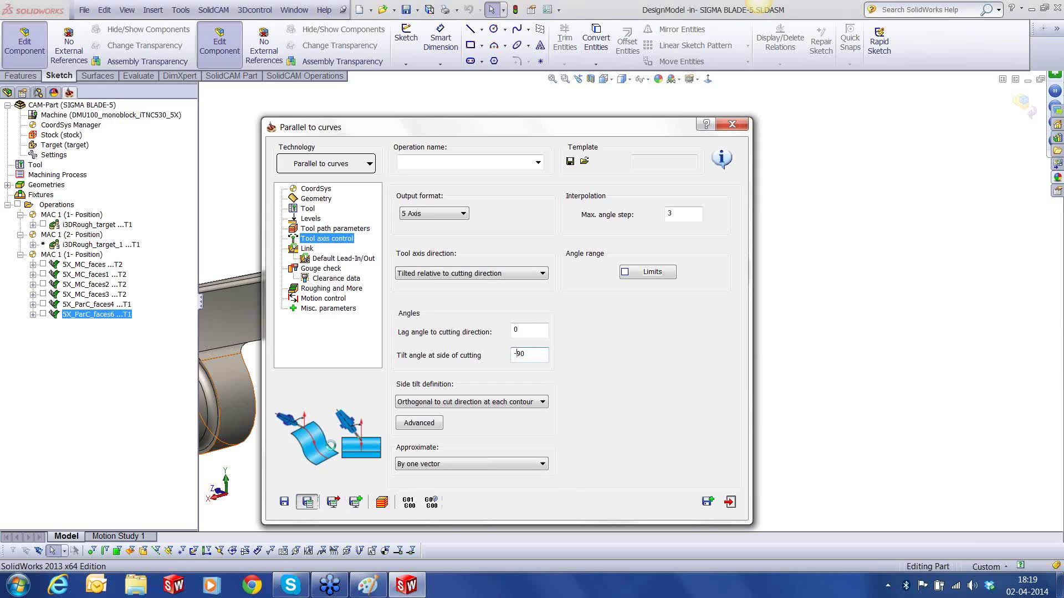
{"action": "left_click", "coordinate": [408, 501]}
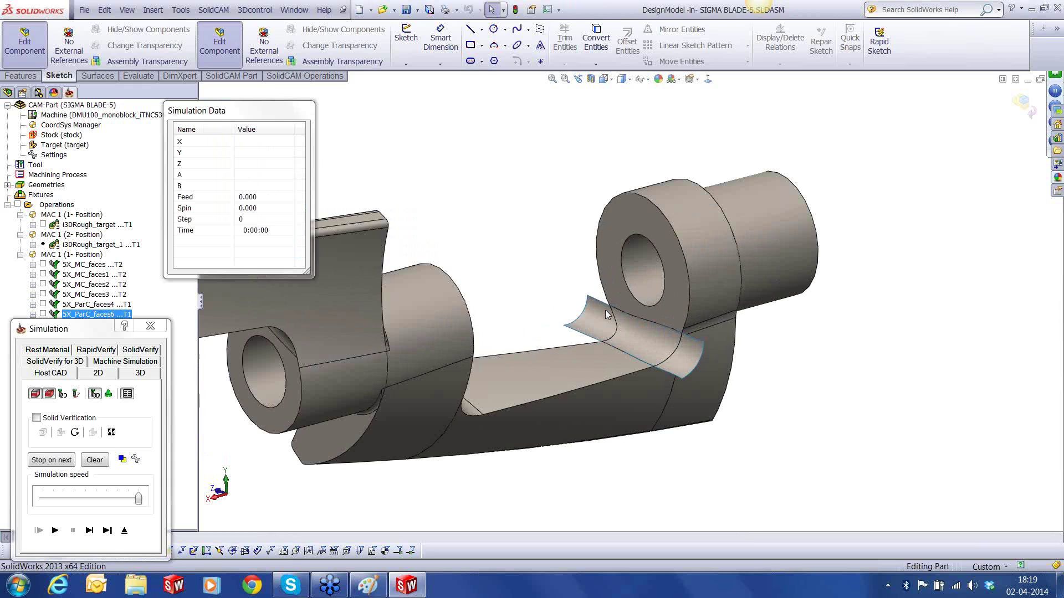
Step the 5X_ParC_faces6 simulation through the tool path over the extended surface, inspect the finished path from another angle, and close the simulation.
{"action": "left_click", "coordinate": [89, 531]}
{"action": "left_click", "coordinate": [89, 531]}
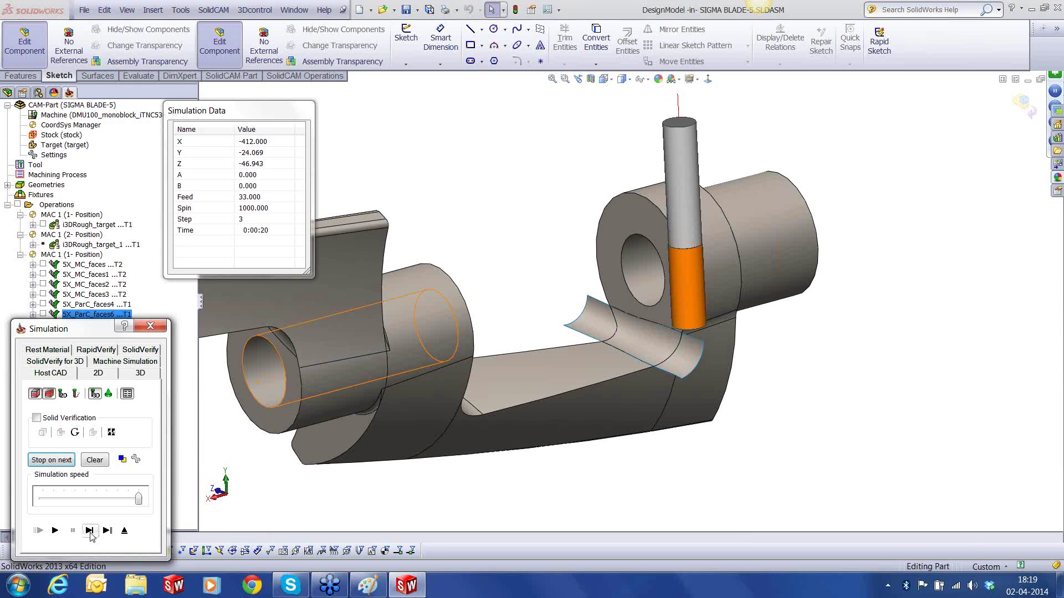
{"action": "left_click", "coordinate": [89, 531]}
{"action": "left_click", "coordinate": [596, 364]}
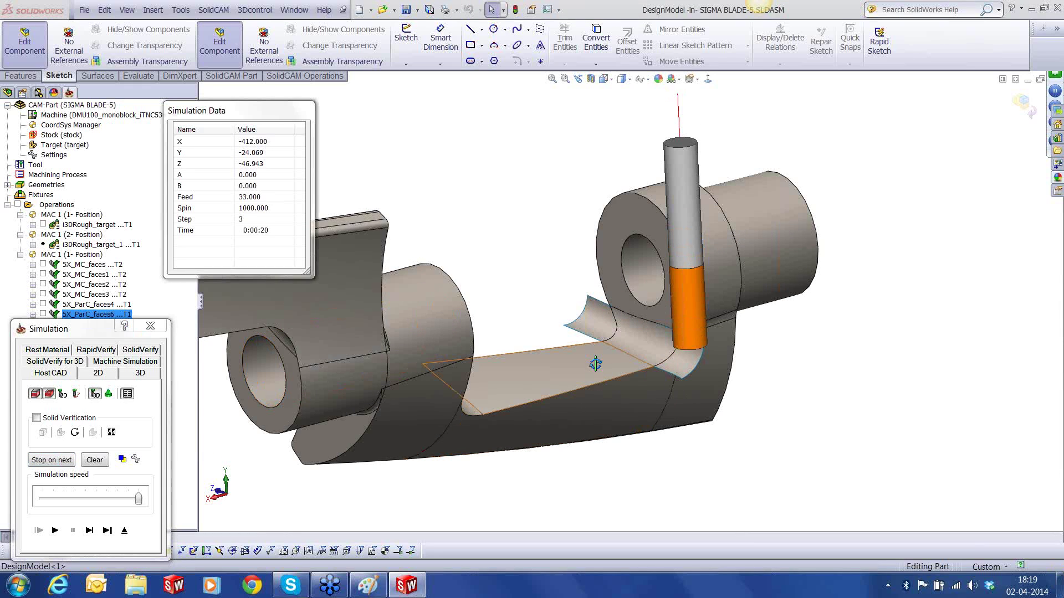
{"action": "mouse_move", "coordinate": [595, 364]}
{"action": "middle_mouse_down"}
{"action": "mouse_move", "coordinate": [648, 388]}
{"action": "mouse_move", "coordinate": [597, 375]}
{"action": "middle_mouse_up"}
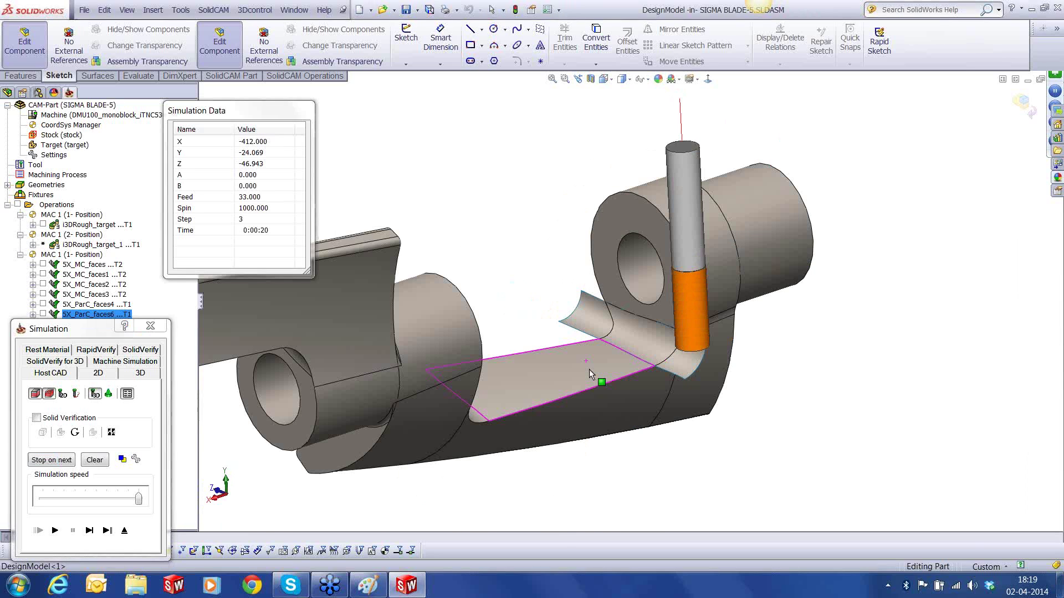
{"action": "left_click", "coordinate": [93, 531]}
{"action": "left_click", "coordinate": [93, 531]}
{"action": "left_click", "coordinate": [93, 531]}
{"action": "left_click", "coordinate": [93, 531]}
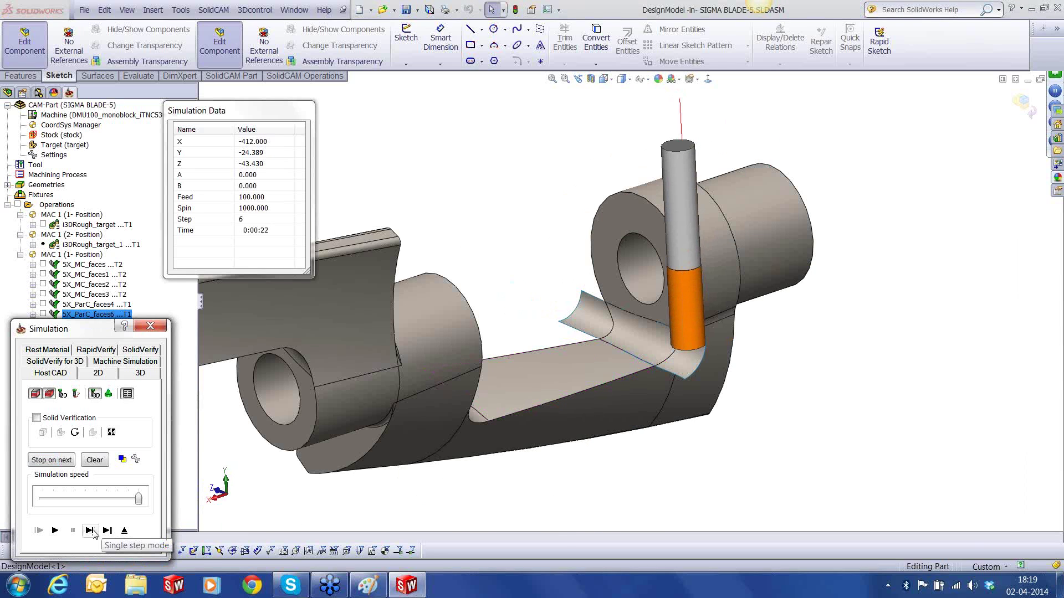
{"action": "left_click", "coordinate": [93, 530]}
{"action": "left_click", "coordinate": [93, 530]}
{"action": "left_click", "coordinate": [94, 533]}
{"action": "left_click", "coordinate": [94, 533]}
{"action": "left_click", "coordinate": [94, 533]}
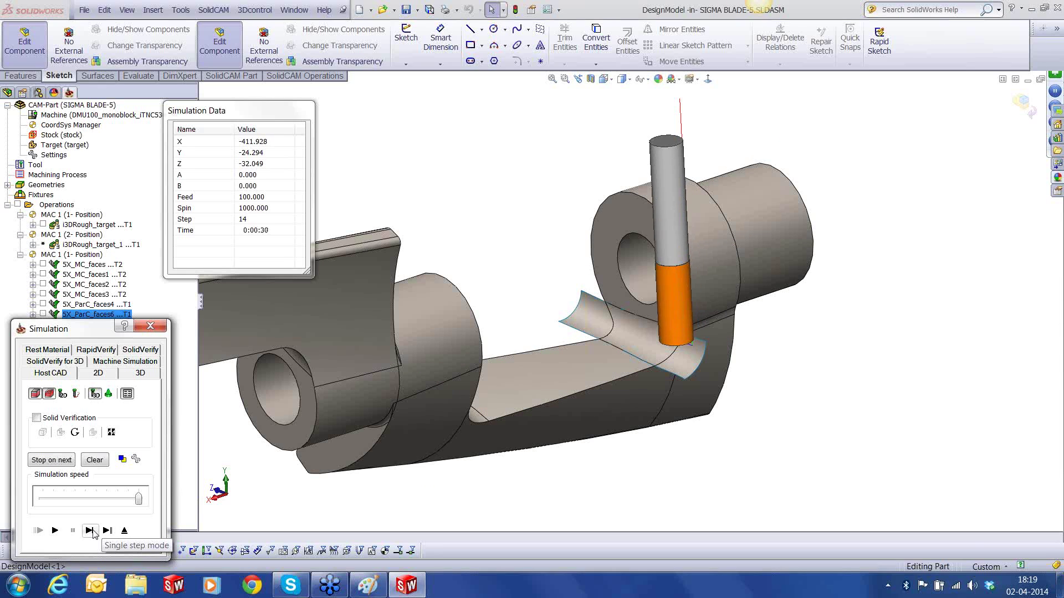
{"action": "left_click", "coordinate": [94, 533]}
{"action": "left_click", "coordinate": [94, 533]}
{"action": "left_click", "coordinate": [94, 533]}
{"action": "left_click", "coordinate": [94, 533]}
{"action": "left_click", "coordinate": [94, 533]}
{"action": "left_click", "coordinate": [93, 531]}
{"action": "left_click", "coordinate": [93, 531]}
{"action": "left_click", "coordinate": [93, 530]}
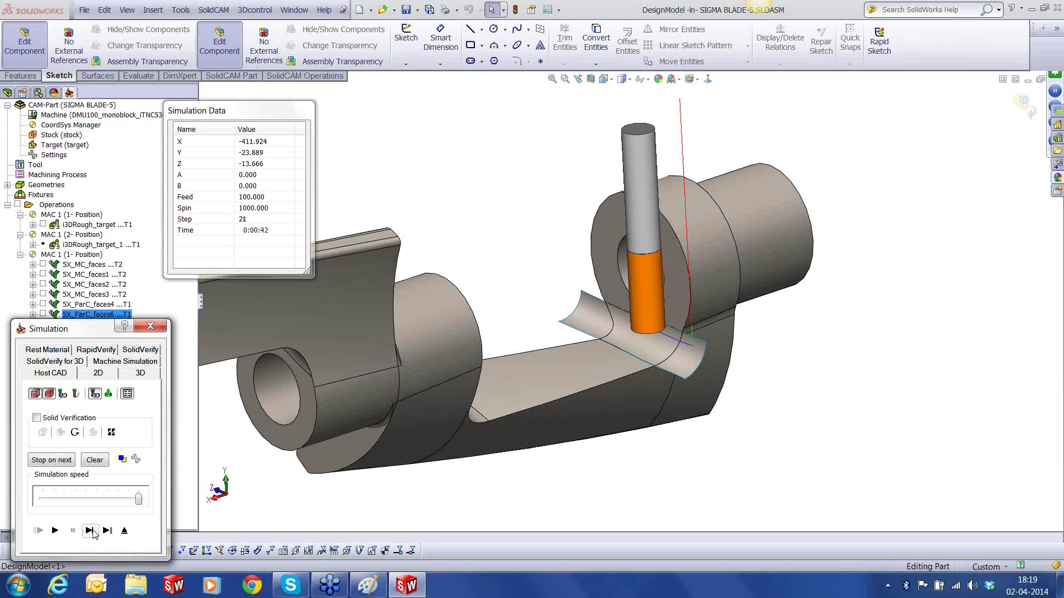
{"action": "left_click", "coordinate": [93, 531]}
{"action": "left_click", "coordinate": [93, 531]}
{"action": "left_click", "coordinate": [93, 531]}
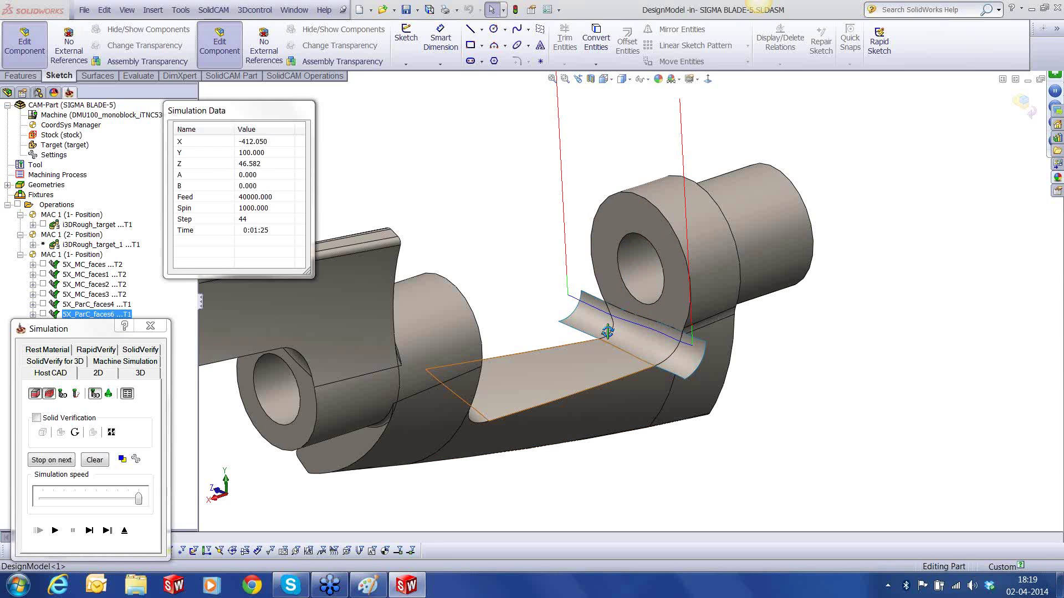
{"action": "middle_click_drag", "start_coordinate": [578, 421], "coordinate": [565, 301]}
{"action": "key", "text": "ctrl+7"}
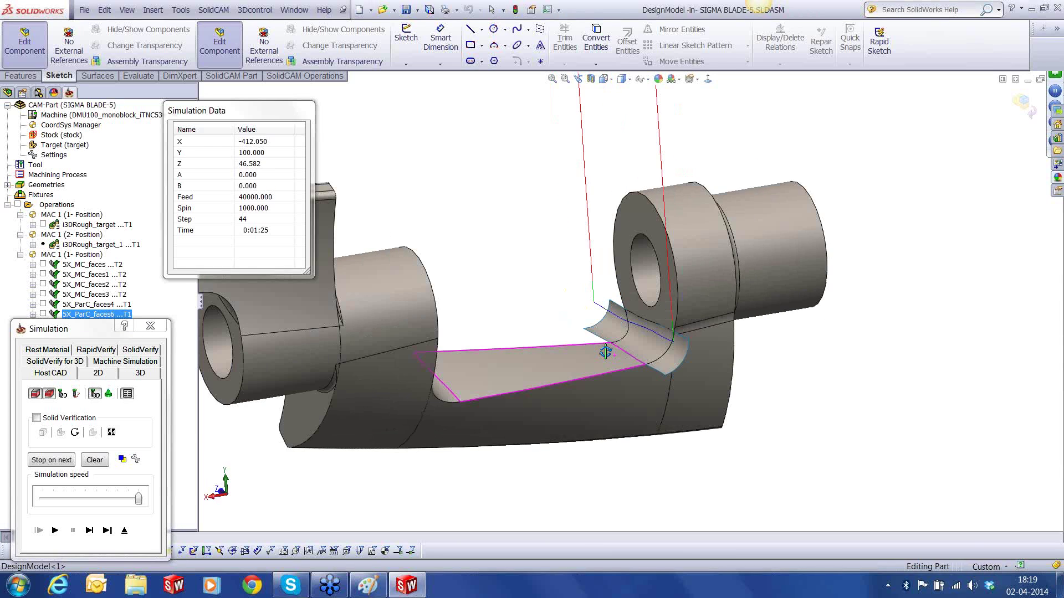
{"action": "left_click", "coordinate": [125, 531]}
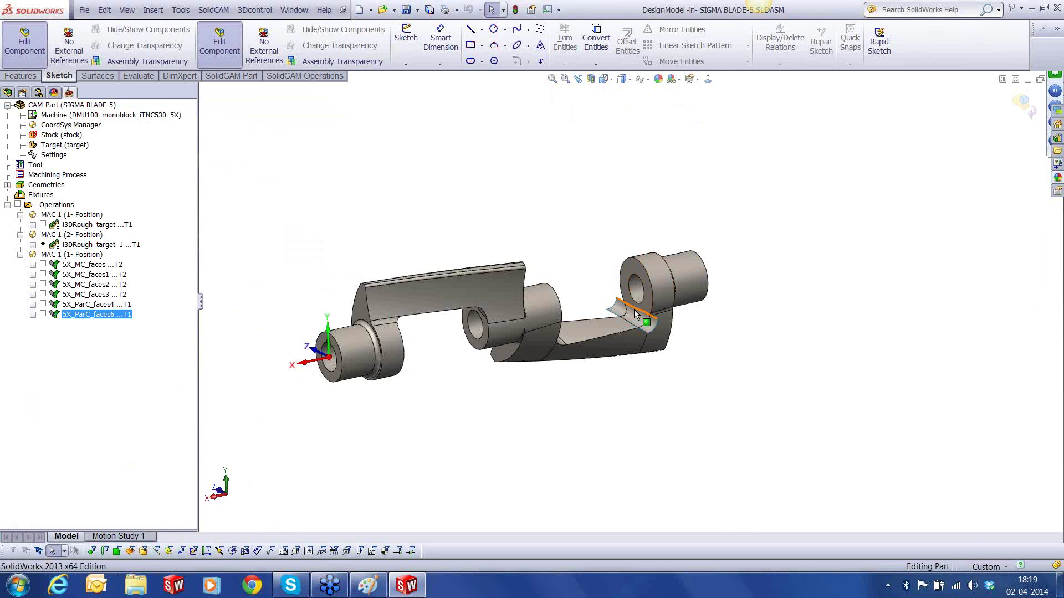
{"action": "middle_click_drag", "start_coordinate": [634, 310], "coordinate": [624, 259]}
{"action": "scroll", "coordinate": [624, 258], "scroll_direction": "down", "scroll_amount": 2}
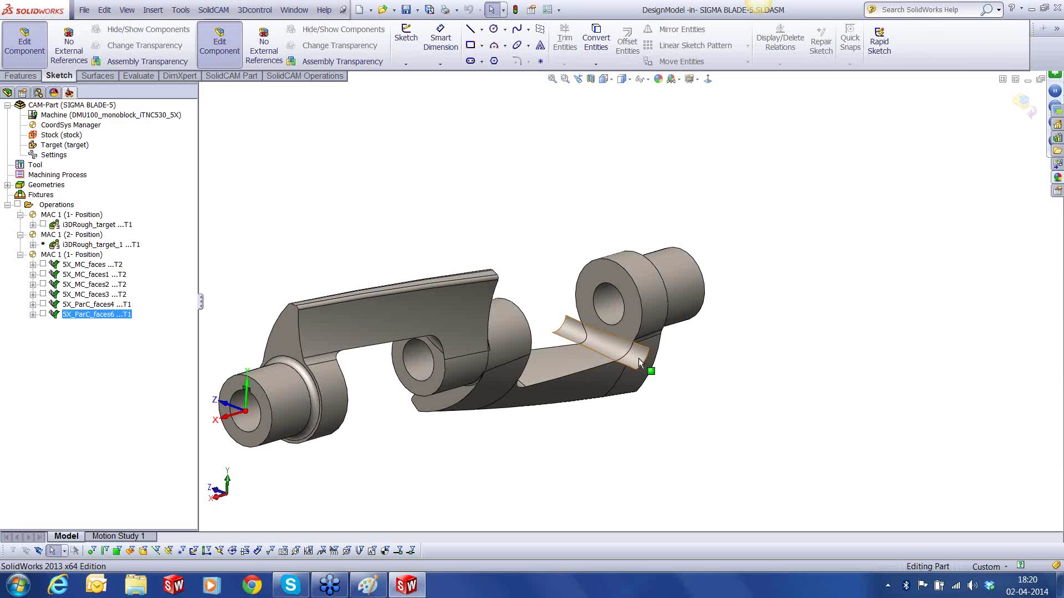
{"action": "left_click", "coordinate": [638, 358]}
{"action": "middle_click_drag", "start_coordinate": [685, 403], "coordinate": [591, 368]}
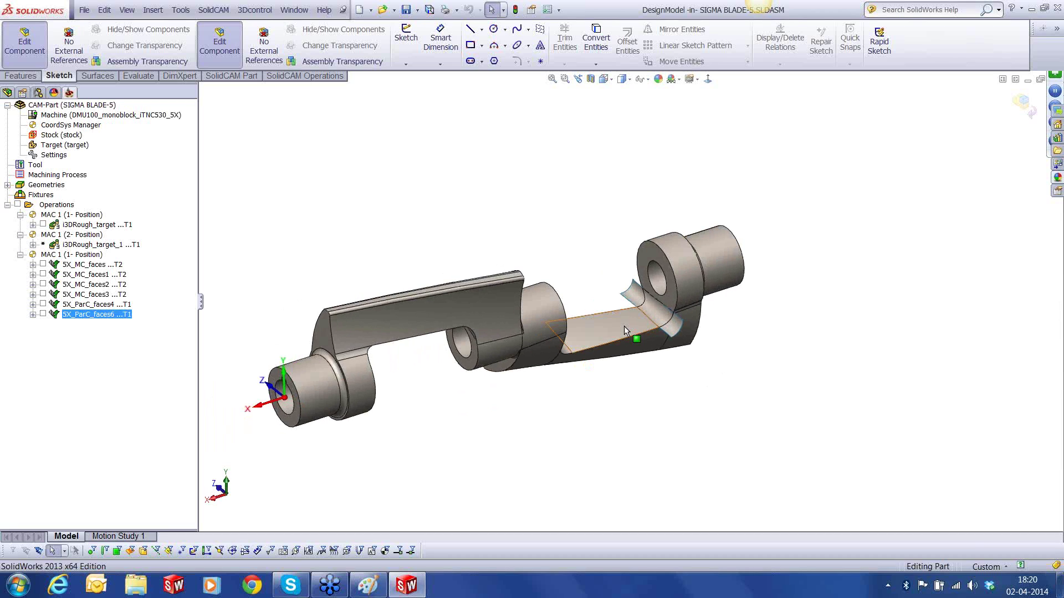
{"action": "scroll", "coordinate": [648, 310], "scroll_direction": "down", "scroll_amount": 1}
{"action": "left_click", "coordinate": [113, 247]}
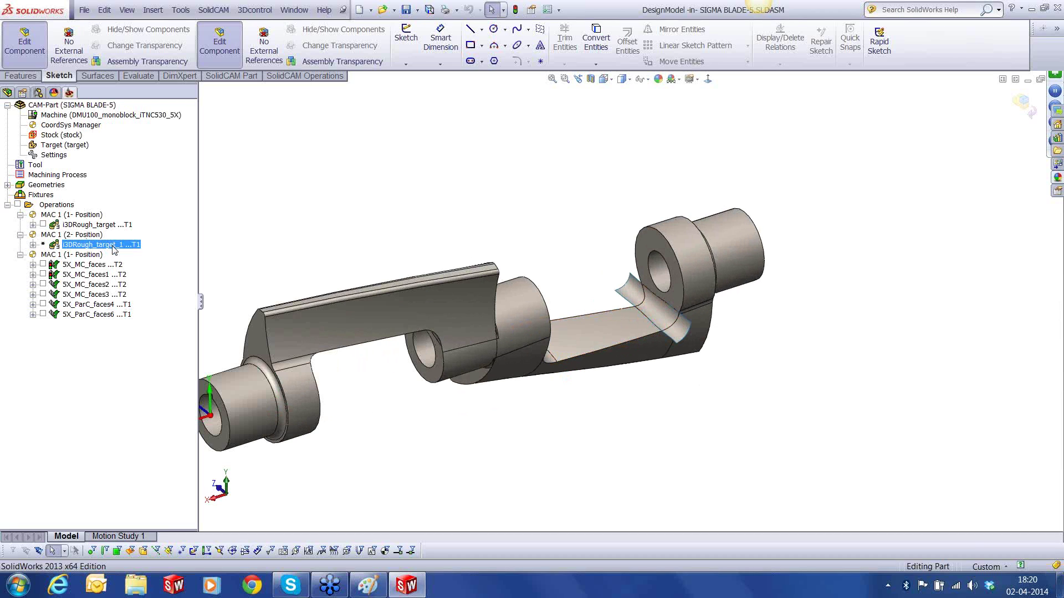
{"action": "right_click", "coordinate": [113, 247]}
{"action": "left_click", "coordinate": [432, 190]}
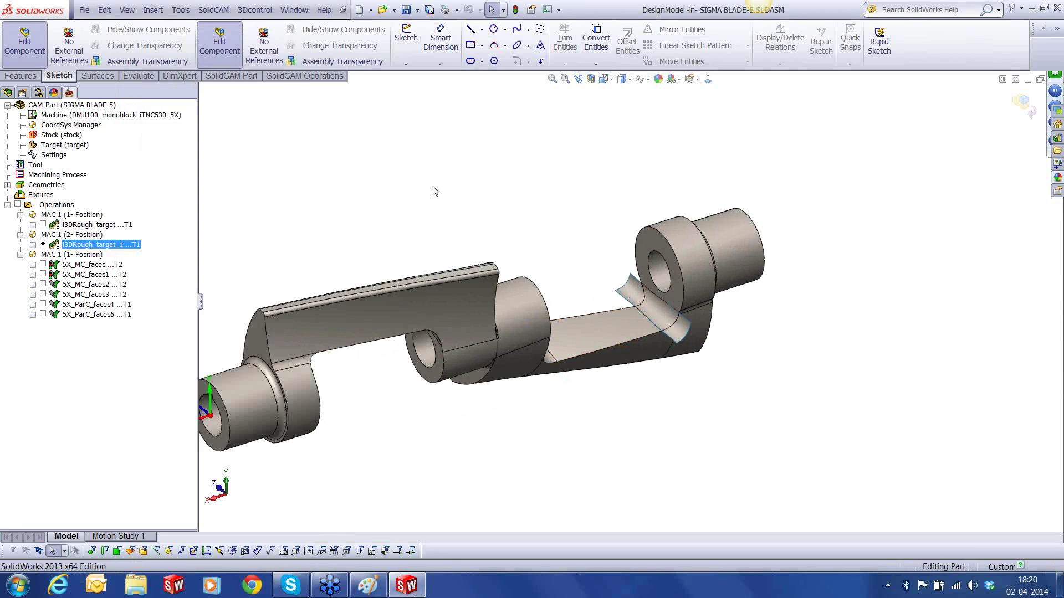
Synchronize the faces1 geometry of the 5X_MC_faces1 operation with the model.
{"action": "left_click", "coordinate": [68, 267]}
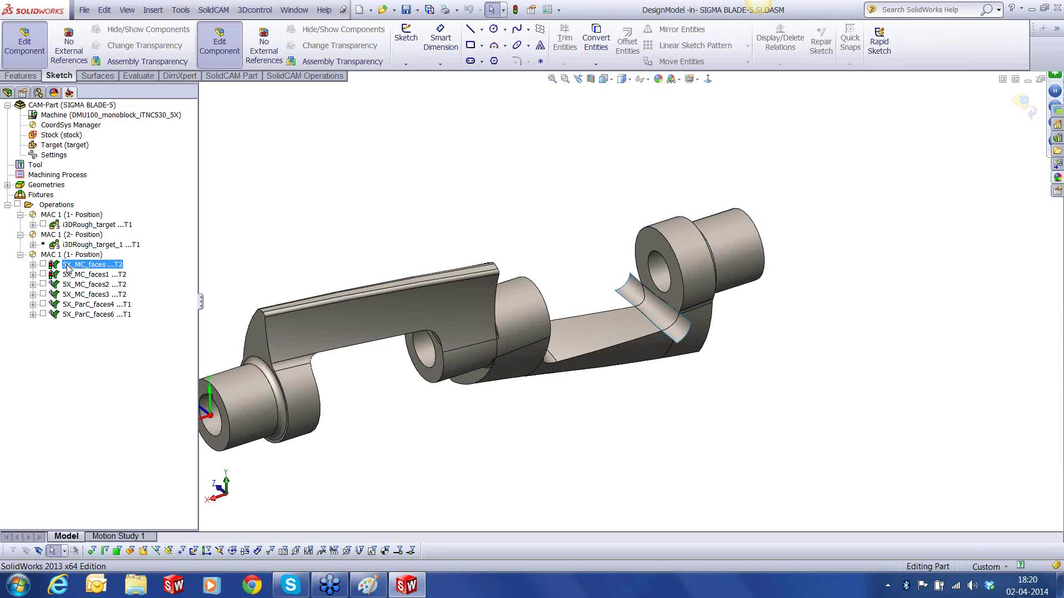
{"action": "right_click", "coordinate": [68, 267]}
{"action": "left_click", "coordinate": [33, 275]}
{"action": "right_click", "coordinate": [72, 285]}
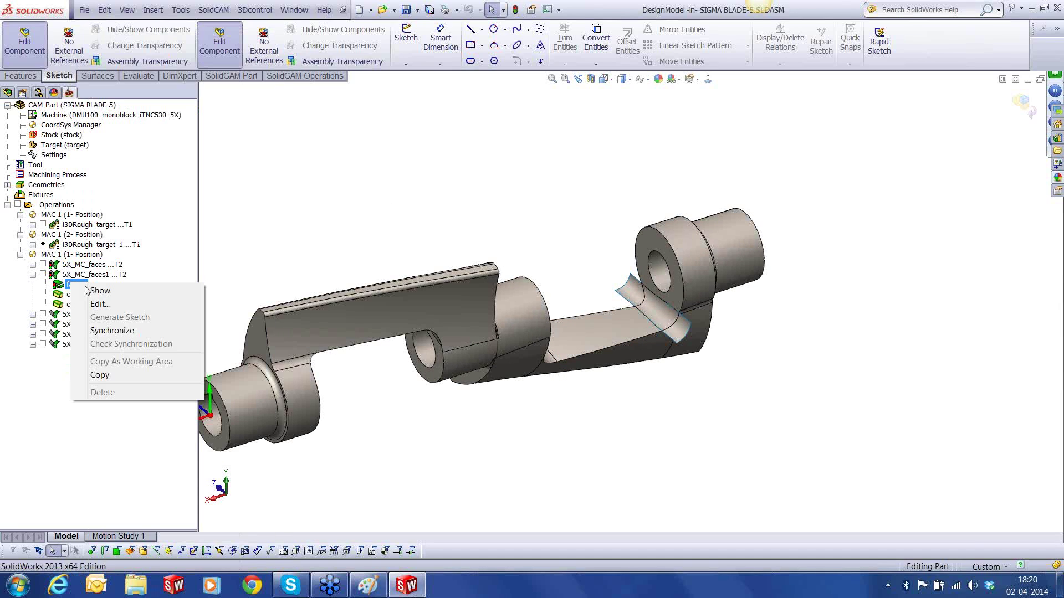
{"action": "left_click", "coordinate": [106, 330]}
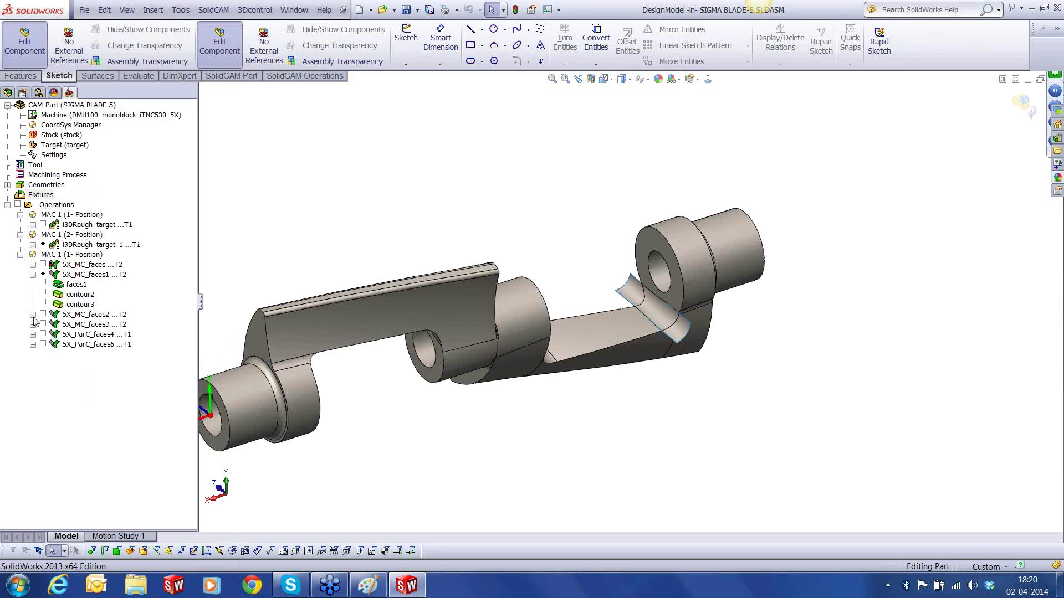
Synchronize the faces geometry of the 5X_MC_faces operation with the model.
{"action": "left_click", "coordinate": [33, 314]}
{"action": "left_click", "coordinate": [33, 314]}
{"action": "left_click", "coordinate": [32, 264]}
{"action": "right_click", "coordinate": [74, 275]}
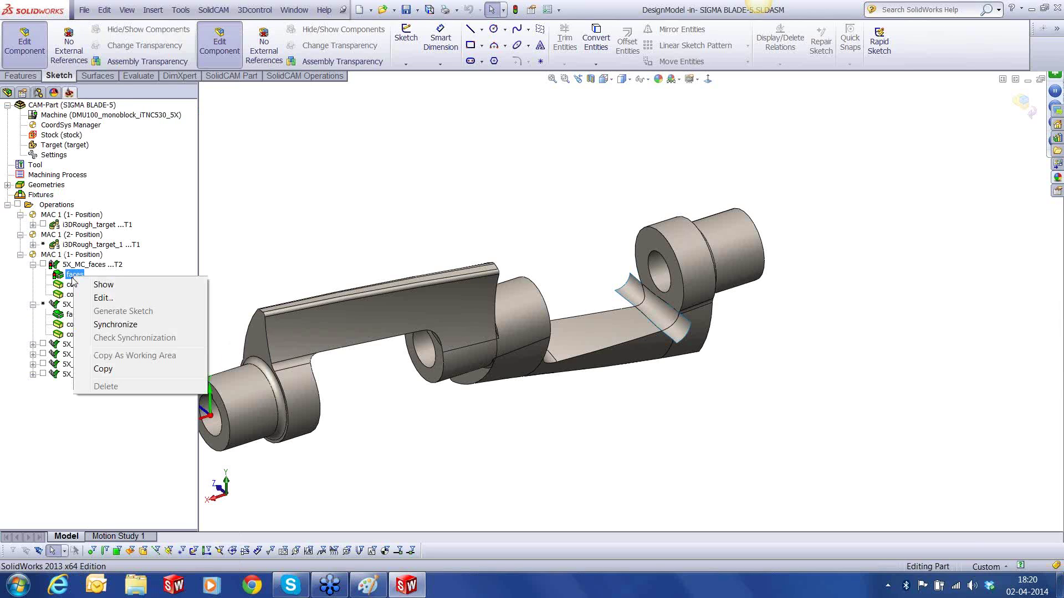
{"action": "left_click", "coordinate": [105, 325]}
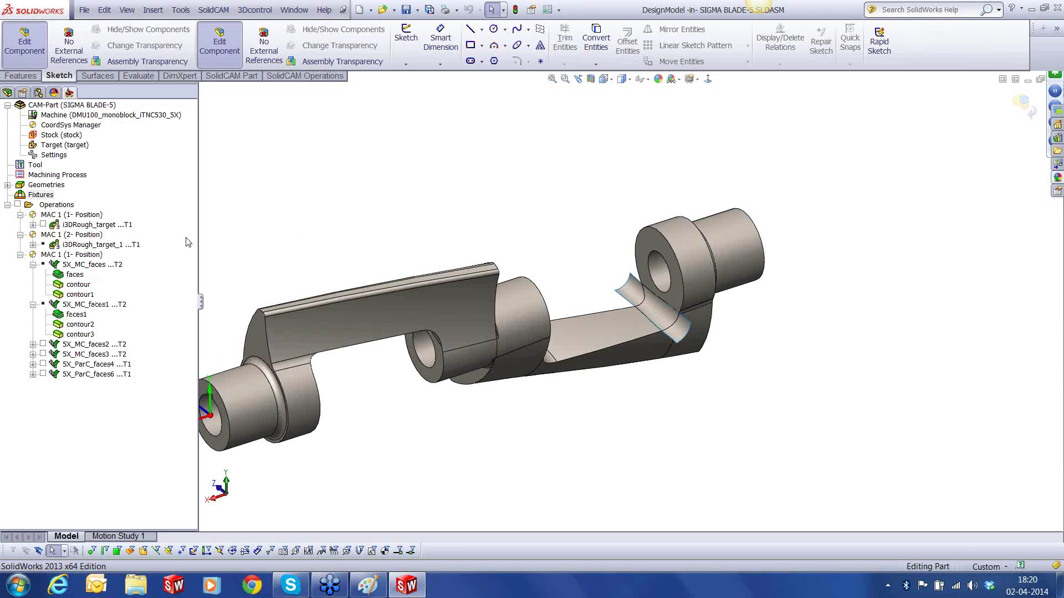
Recalculate the 5X_MC_faces and 5X_MC_faces1 operations together and collapse their geometry lists.
{"action": "left_click", "coordinate": [105, 244]}
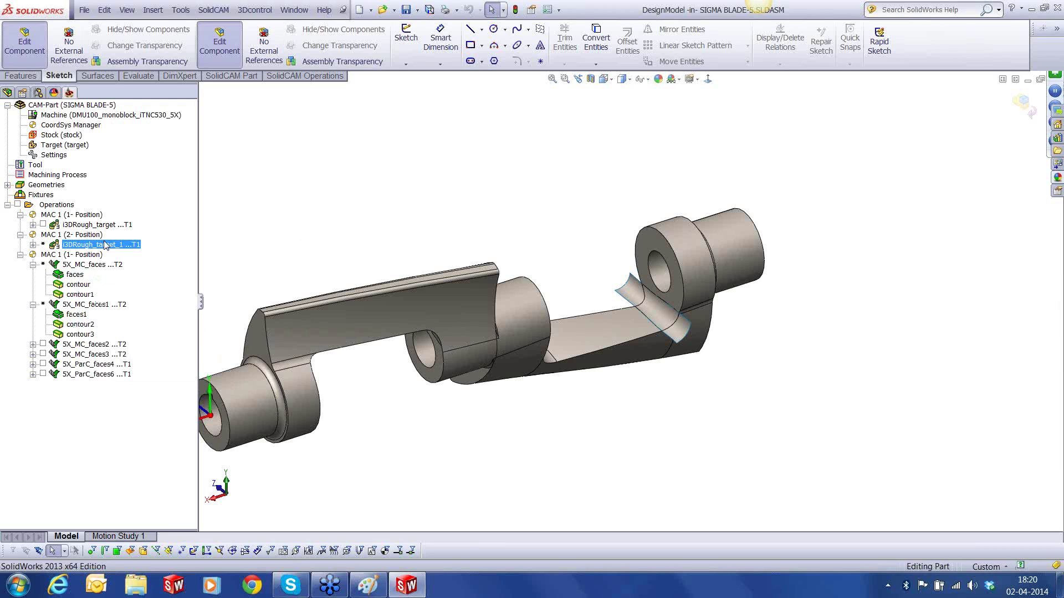
{"action": "left_click", "coordinate": [93, 266]}
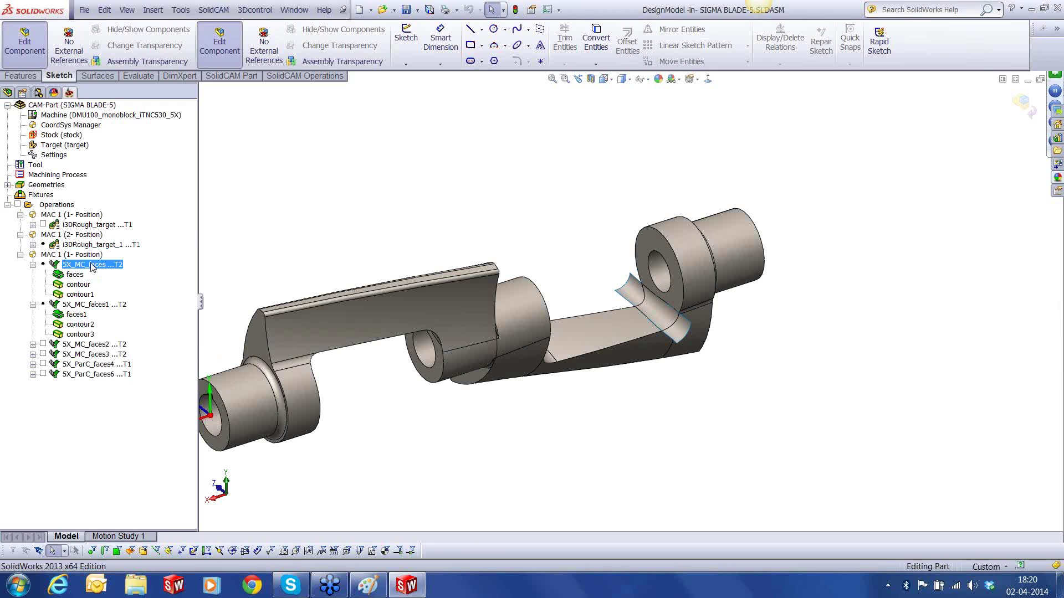
{"action": "left_click", "coordinate": [87, 305], "text": "ctrl"}
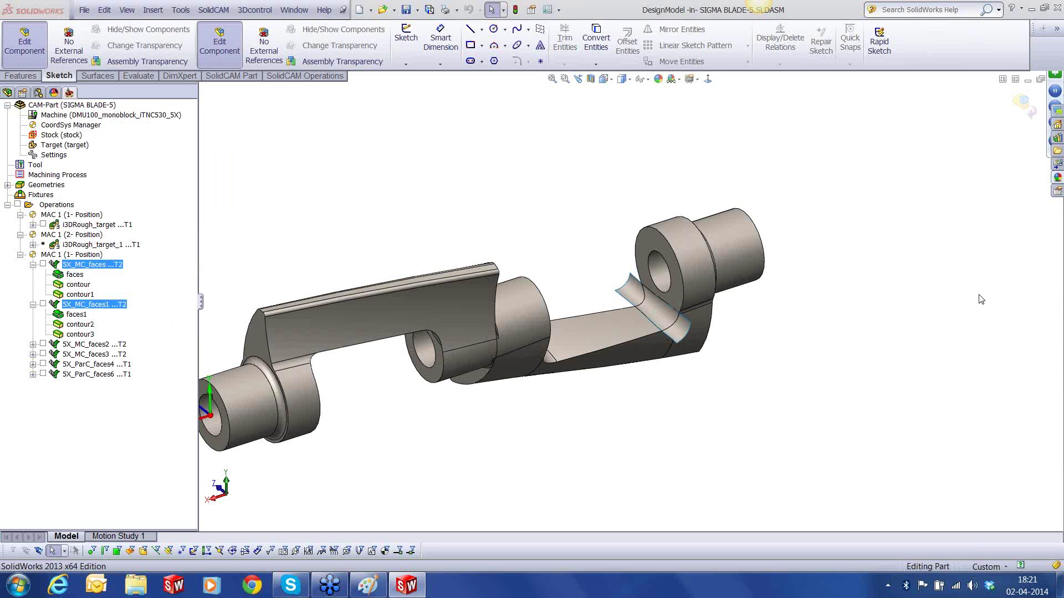
{"action": "left_click", "coordinate": [33, 264]}
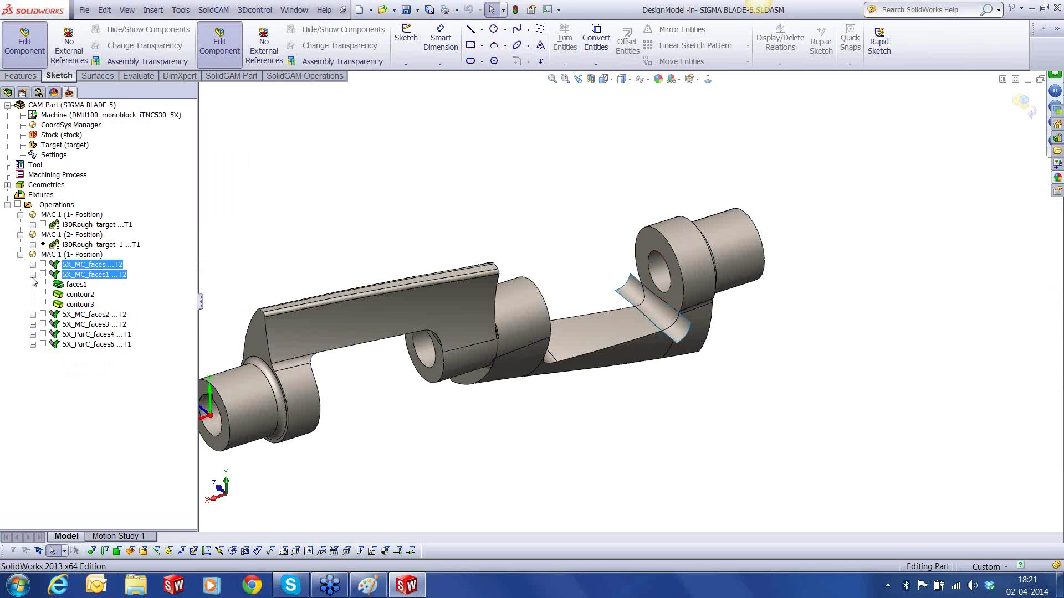
{"action": "left_click", "coordinate": [33, 274]}
Calculate the i3DRough_target_1 roughing operation of MAC 1 (2- Position).
{"action": "left_click", "coordinate": [81, 245]}
{"action": "right_click", "coordinate": [82, 247]}
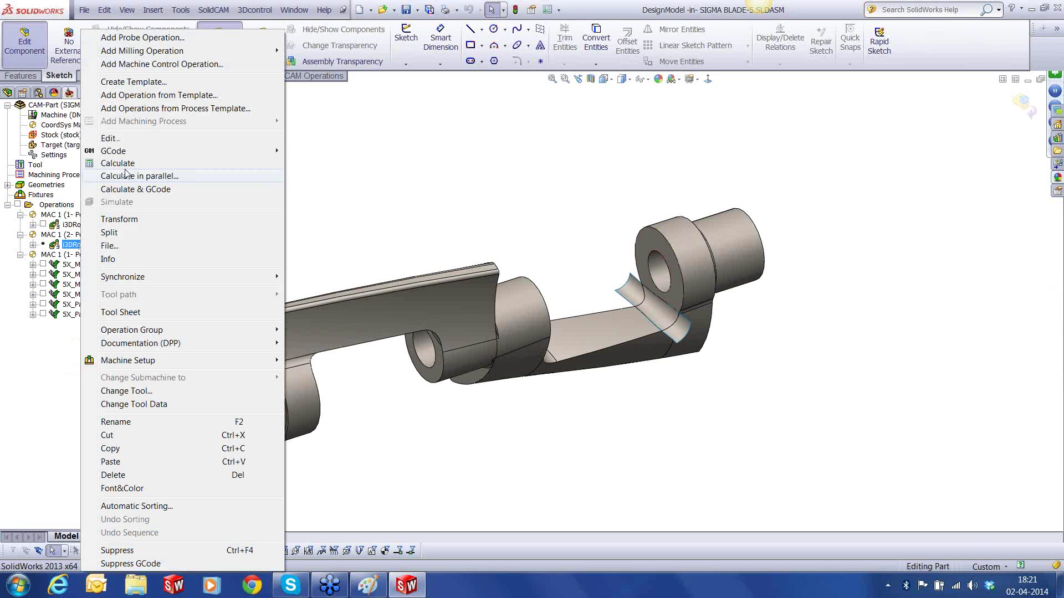
{"action": "left_click", "coordinate": [125, 173]}
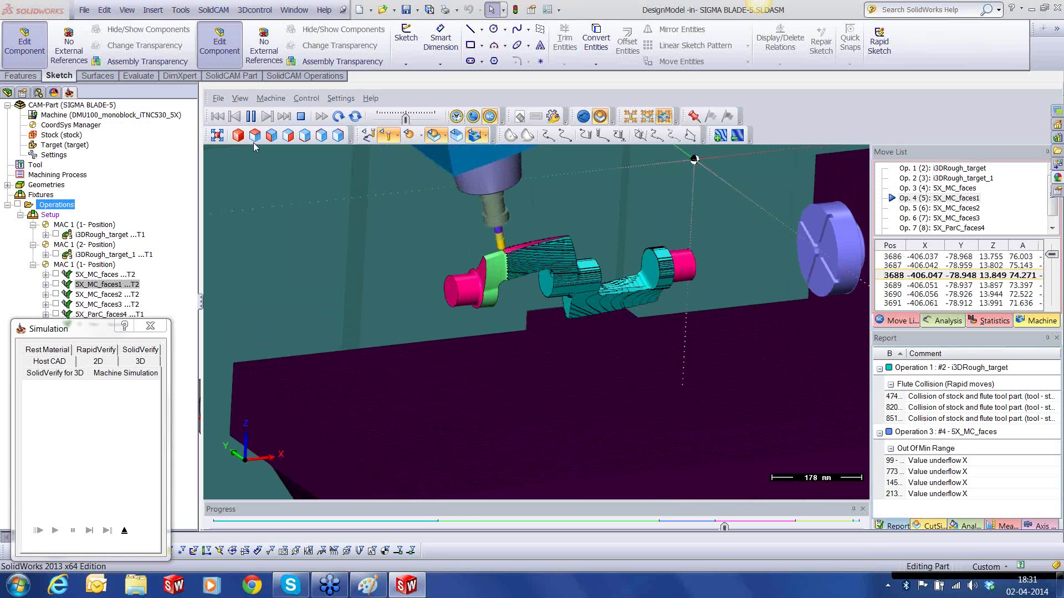
Pause and close the running machine simulation, and restart Machine Simulation for all operations, continuing past the machine-limit warnings.
{"action": "left_click", "coordinate": [251, 117]}
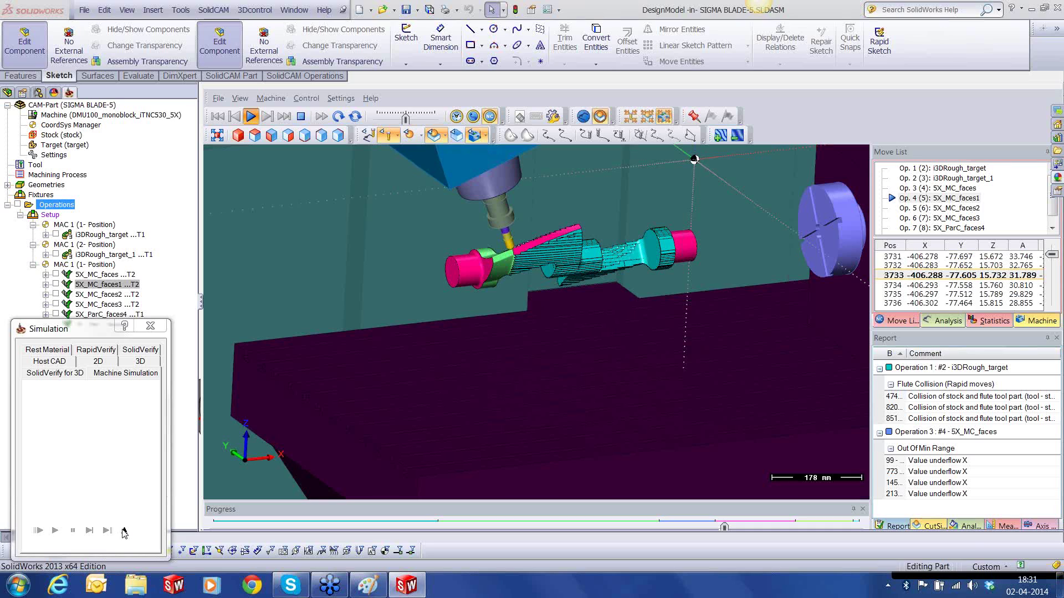
{"action": "left_click", "coordinate": [126, 530]}
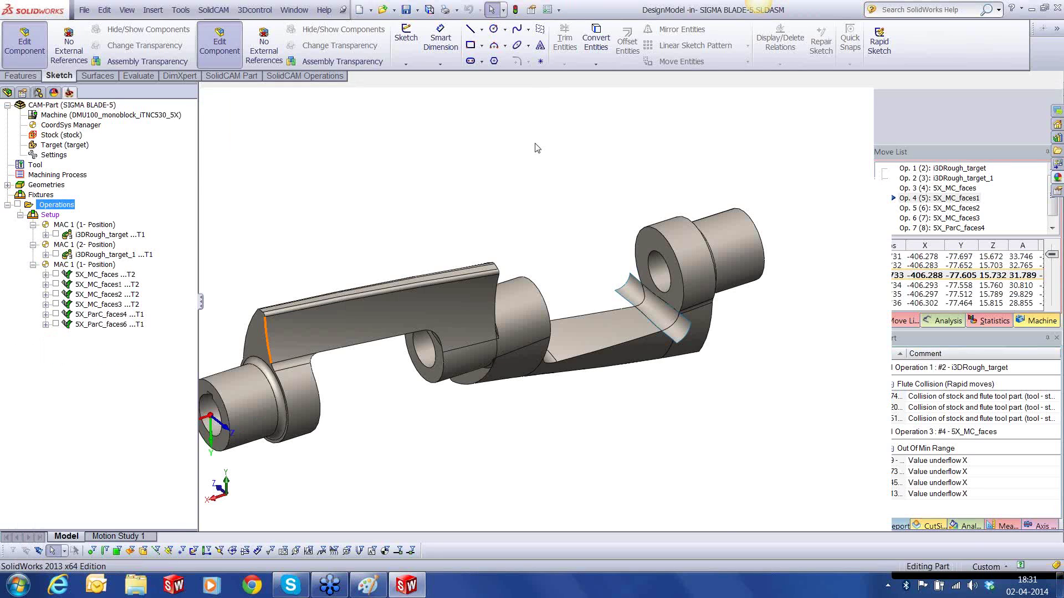
{"action": "right_click", "coordinate": [58, 205]}
{"action": "left_click", "coordinate": [100, 370]}
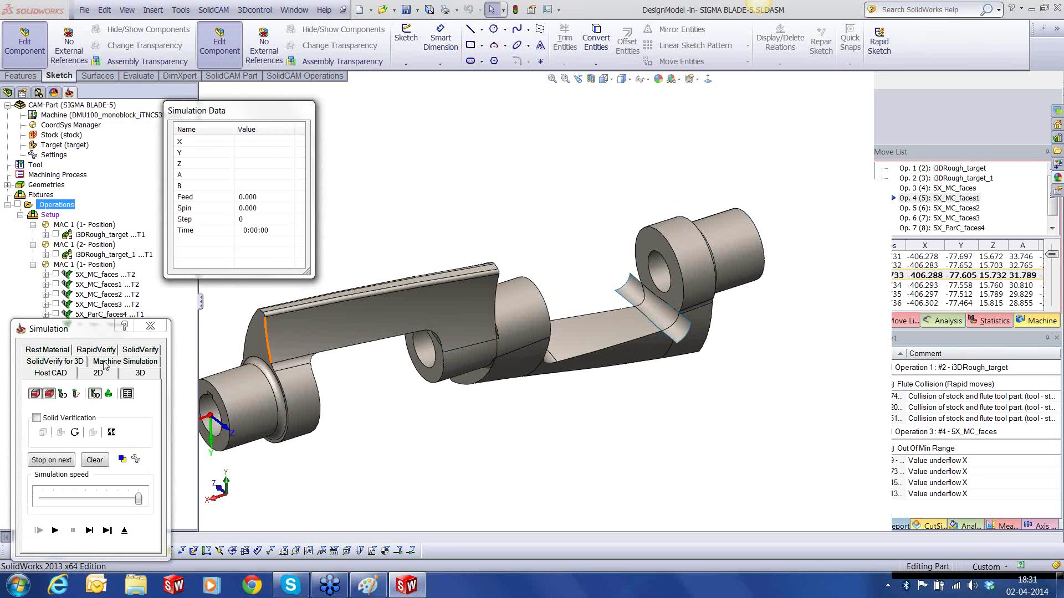
{"action": "left_click", "coordinate": [103, 364]}
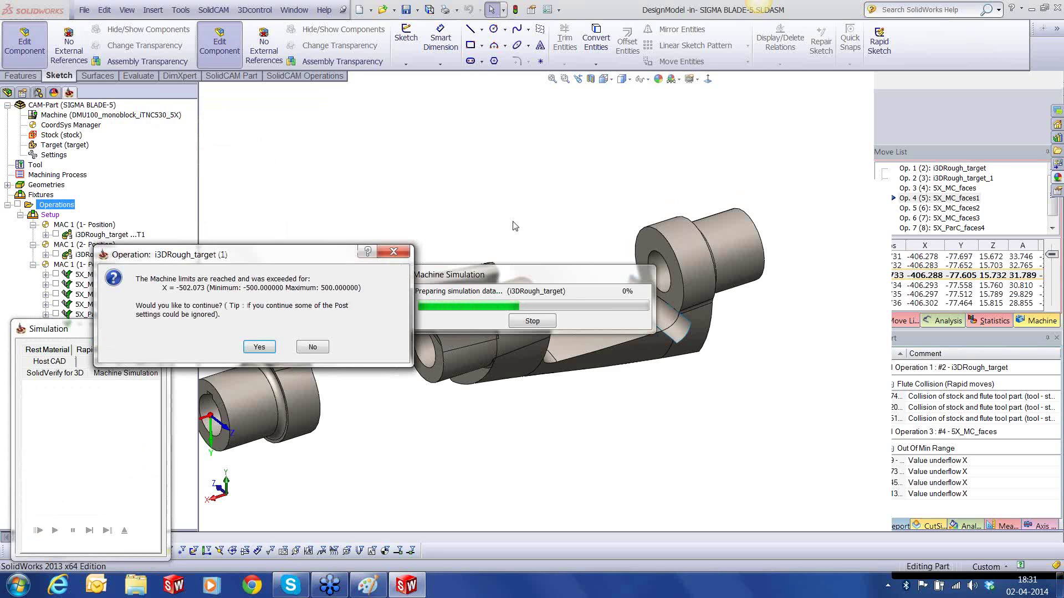
{"action": "left_click", "coordinate": [259, 347]}
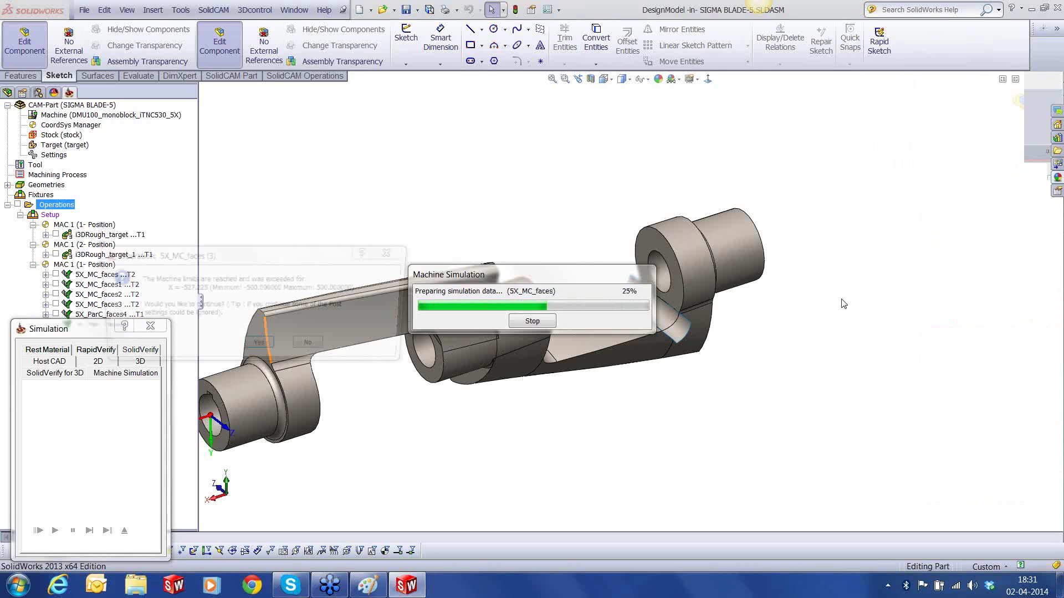
{"action": "left_click", "coordinate": [257, 342]}
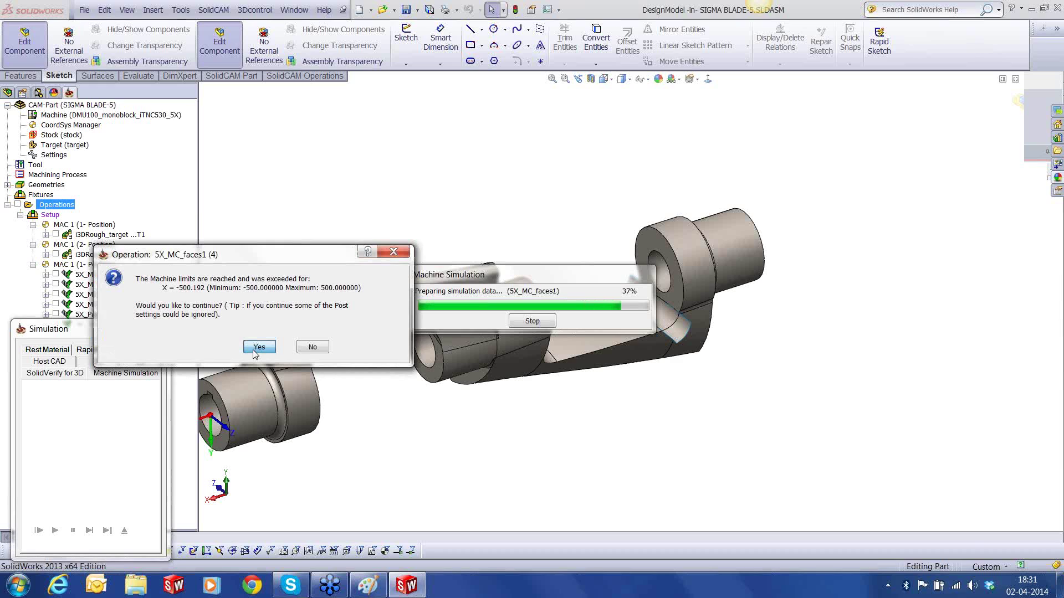
{"action": "left_click", "coordinate": [258, 342]}
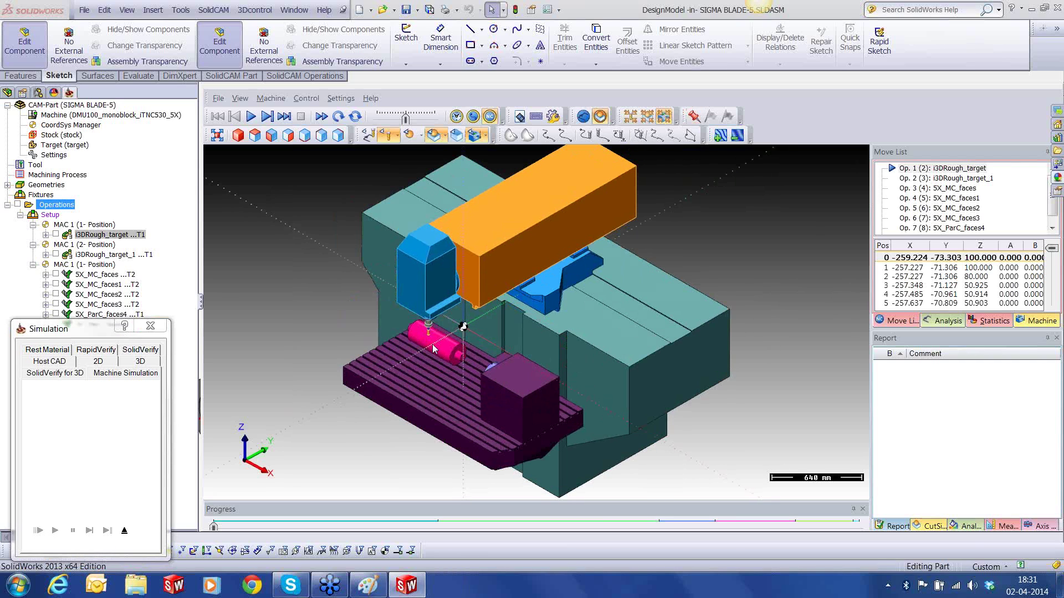
Play the machine simulation from i3DRough_target at an increased speed with a close view of the stock.
{"action": "middle_click_drag", "start_coordinate": [432, 349], "coordinate": [403, 346]}
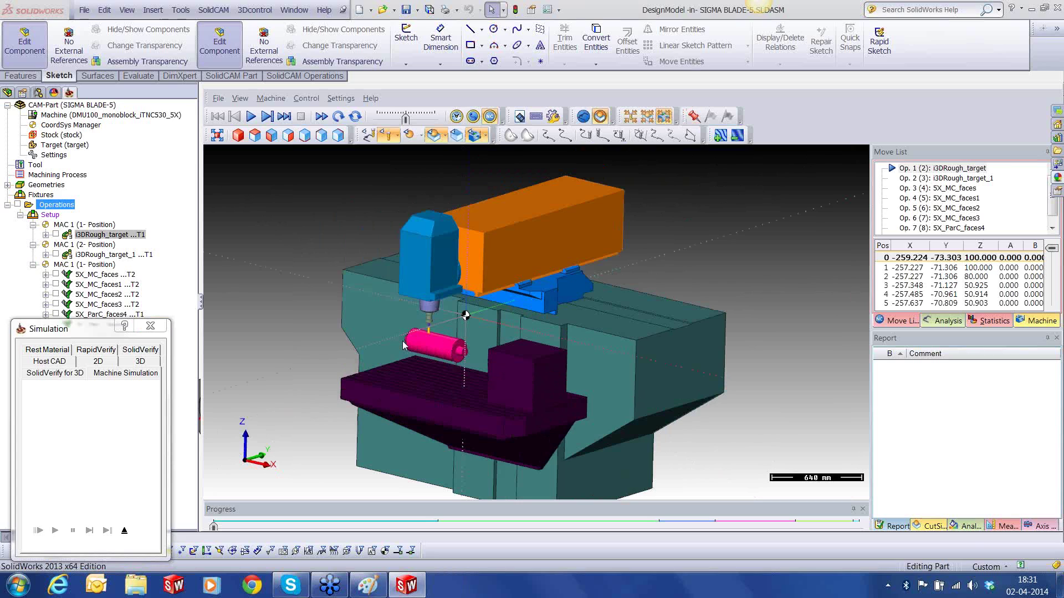
{"action": "scroll", "coordinate": [403, 346], "scroll_direction": "up", "scroll_amount": 5}
{"action": "left_click", "coordinate": [250, 116]}
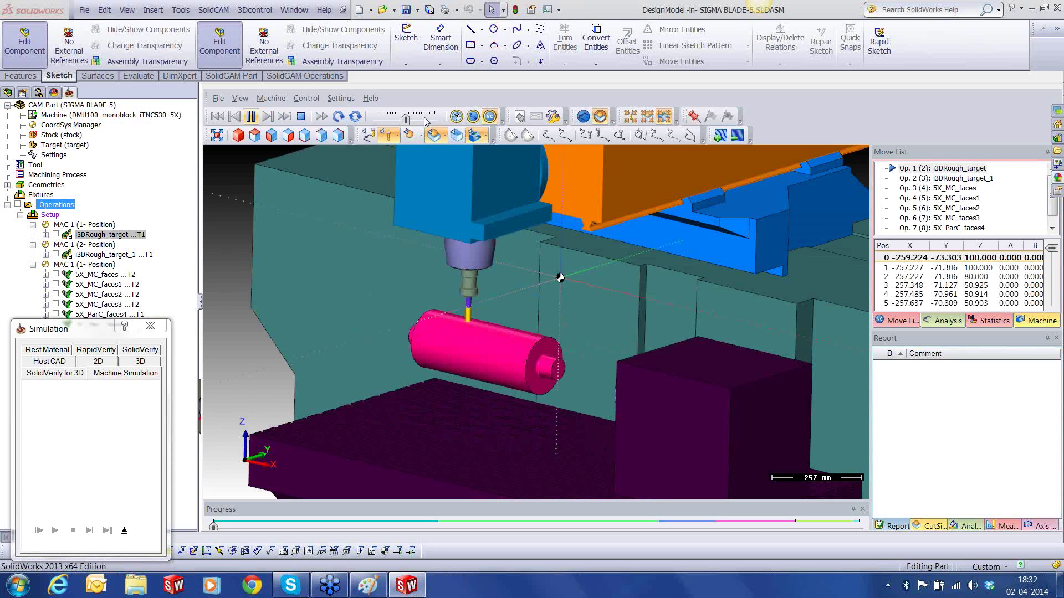
{"action": "left_click", "coordinate": [424, 119]}
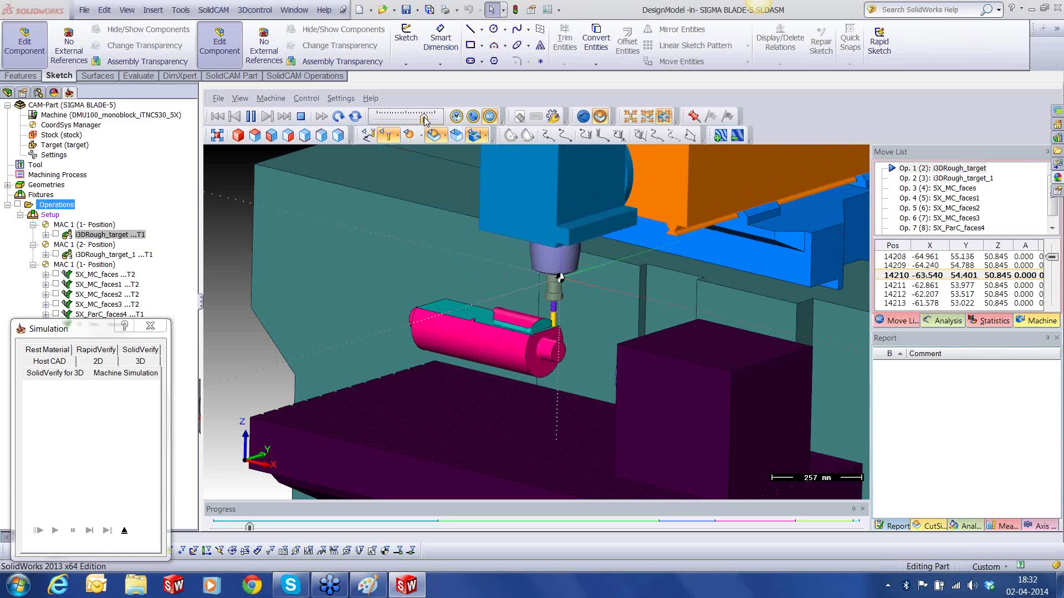
Jump the machine simulation to Op. 3 5X_MC_faces, play it at a reduced speed, and pause it during 5X_MC_faces1.
{"action": "double_click", "coordinate": [954, 189]}
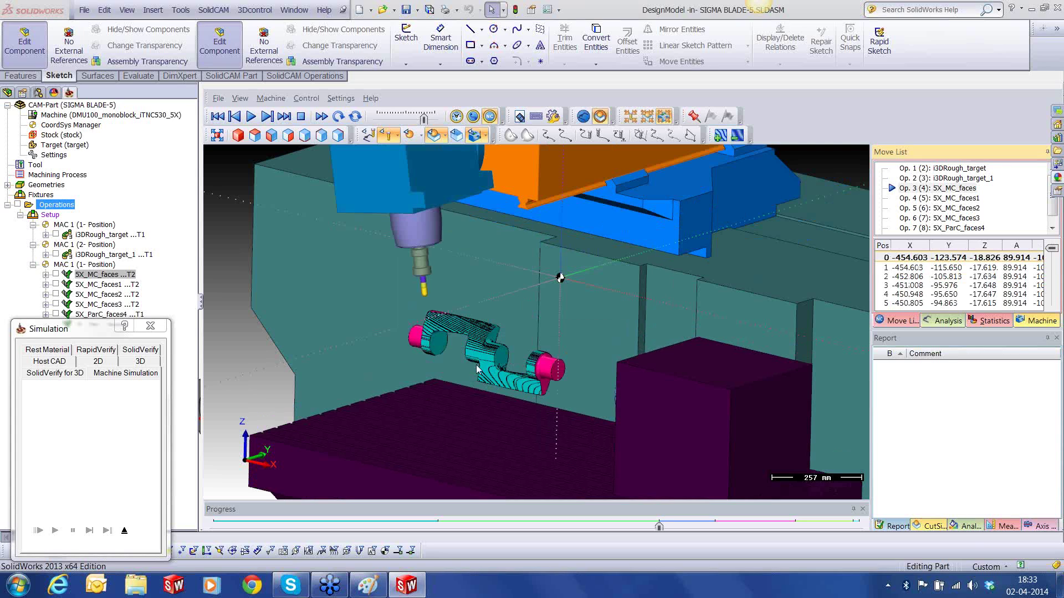
{"action": "left_click_drag", "start_coordinate": [480, 342], "coordinate": [354, 149]}
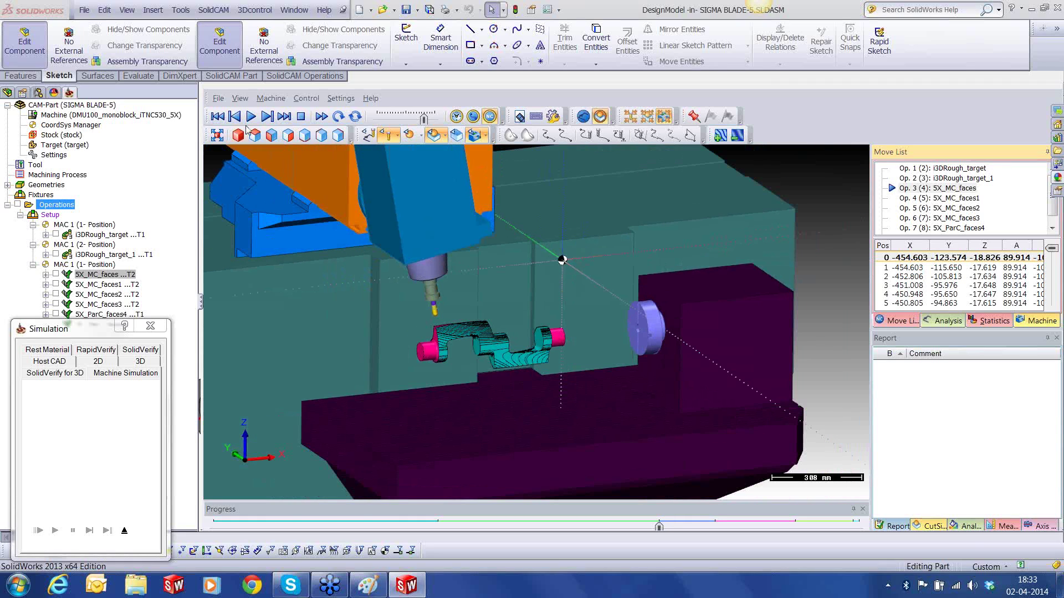
{"action": "left_click_drag", "start_coordinate": [424, 120], "coordinate": [411, 123]}
{"action": "left_click", "coordinate": [251, 116]}
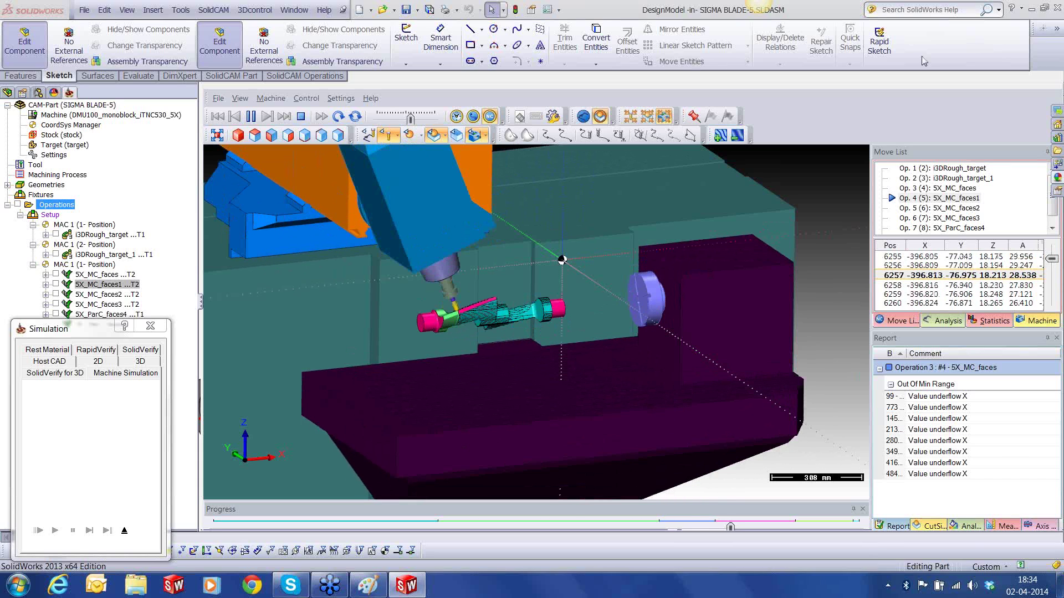
{"action": "left_click", "coordinate": [251, 117]}
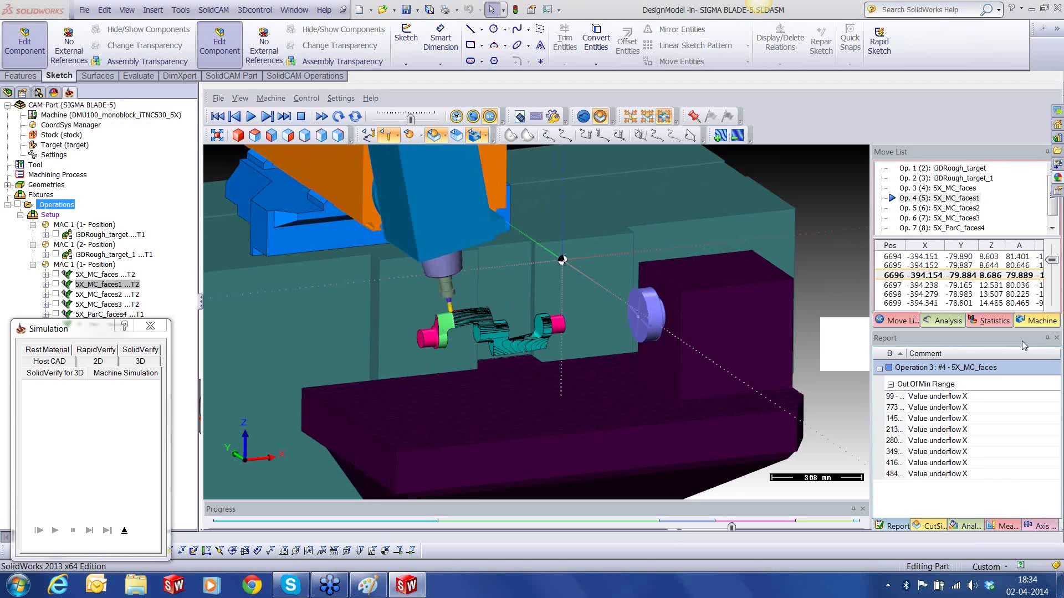